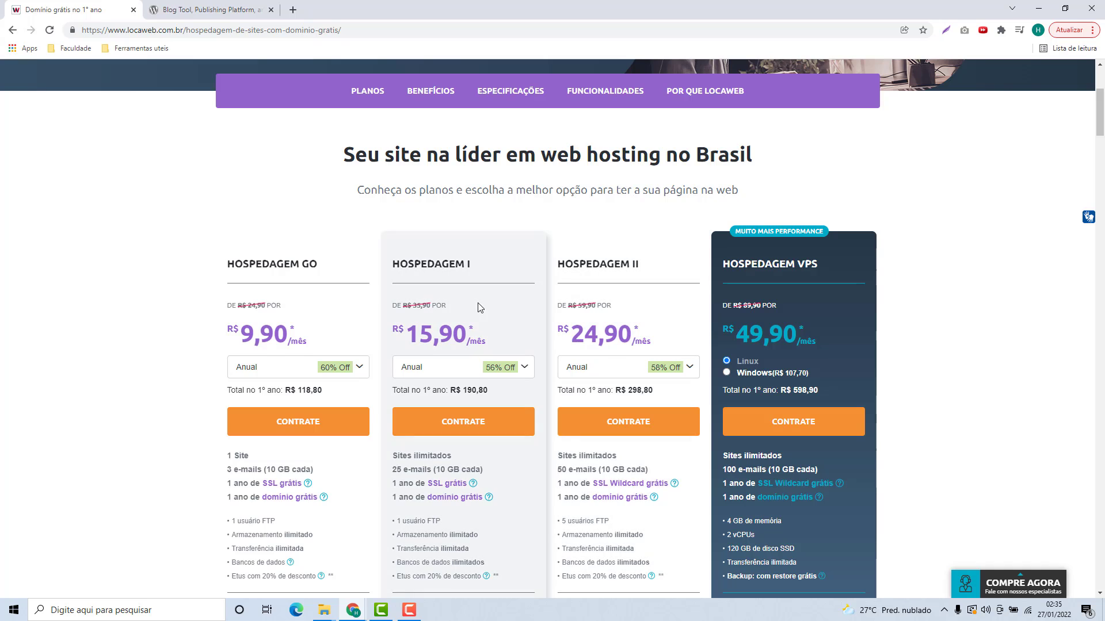
Step: Scroll through the Locaweb hosting plans page to compare the website plans and prices
scroll(478, 302, down, 1)
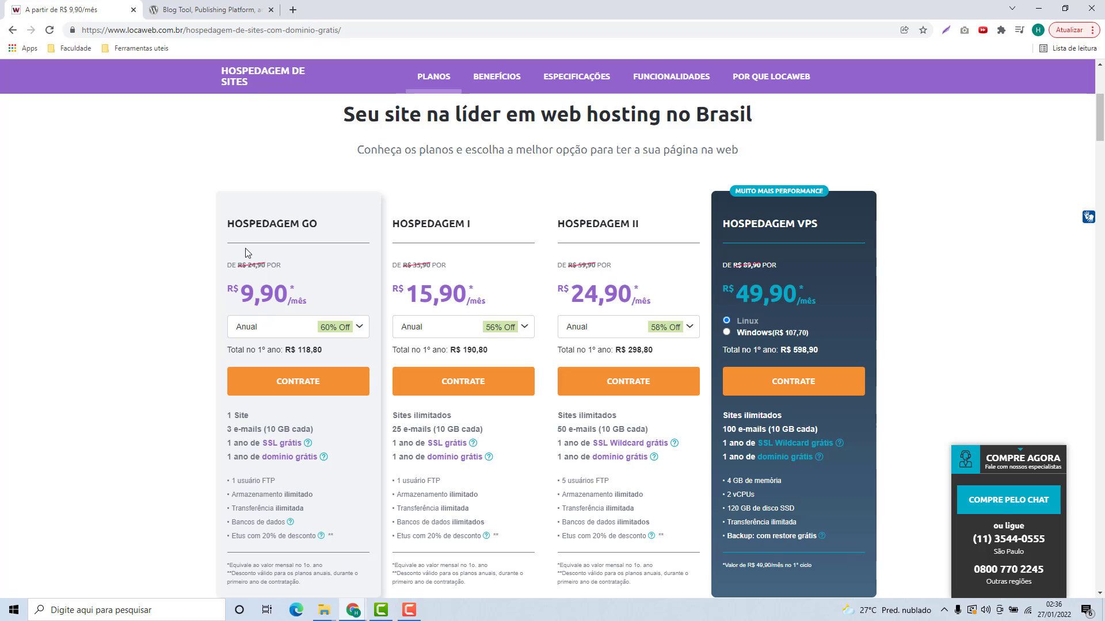
scroll(244, 252, up, 5)
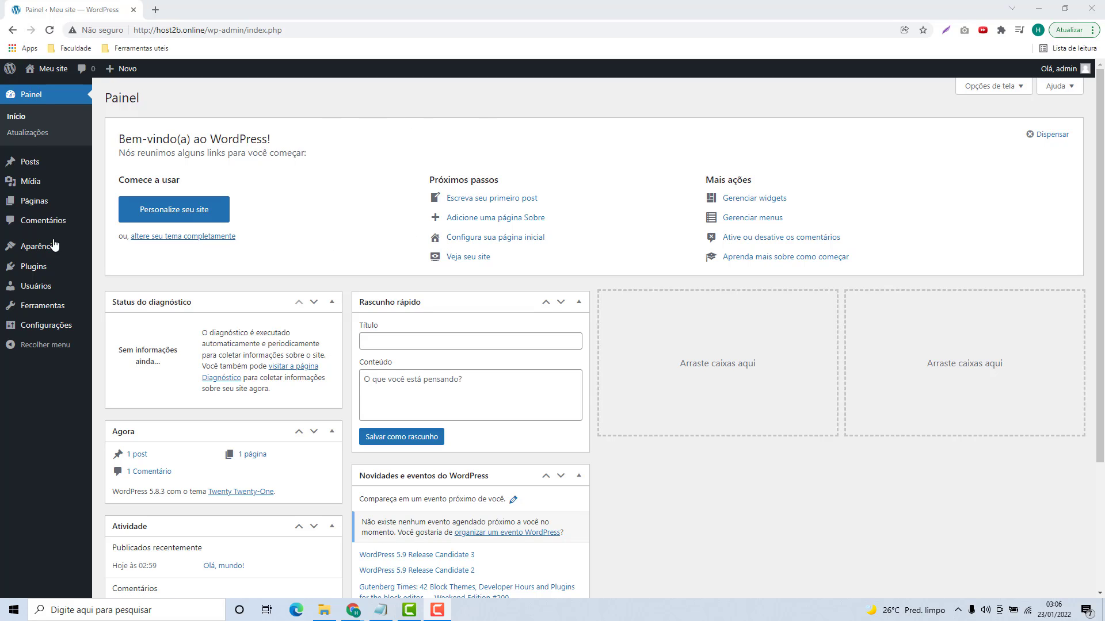
Step: Search 'elementor' under Plugins > Adicionar novo, then install and activate Elementor Website Builder
mouse_move(46, 274)
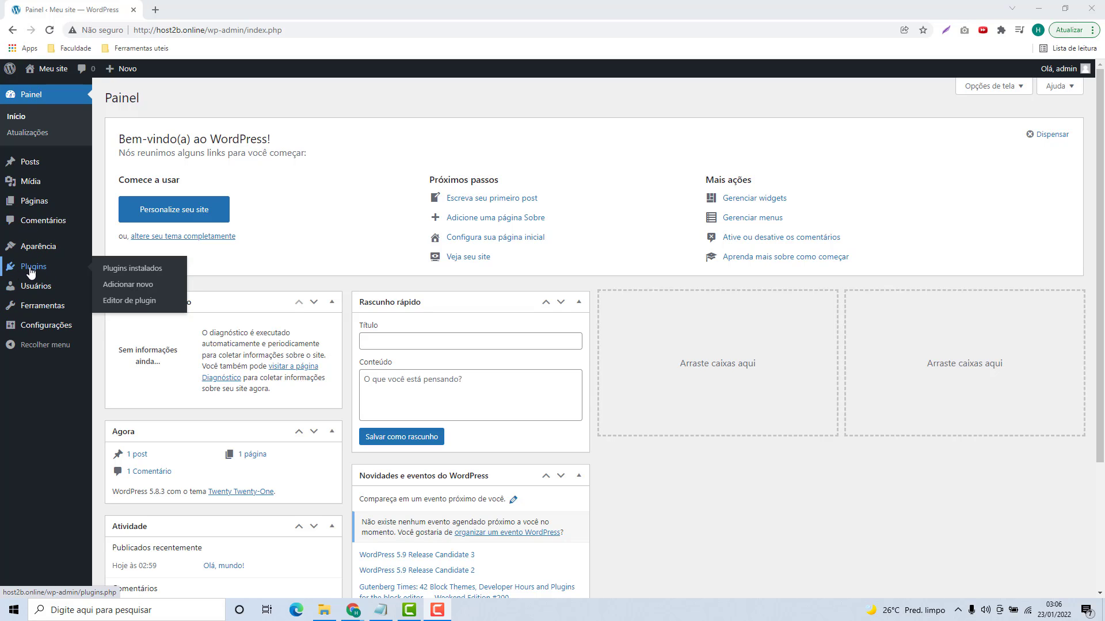
click(31, 273)
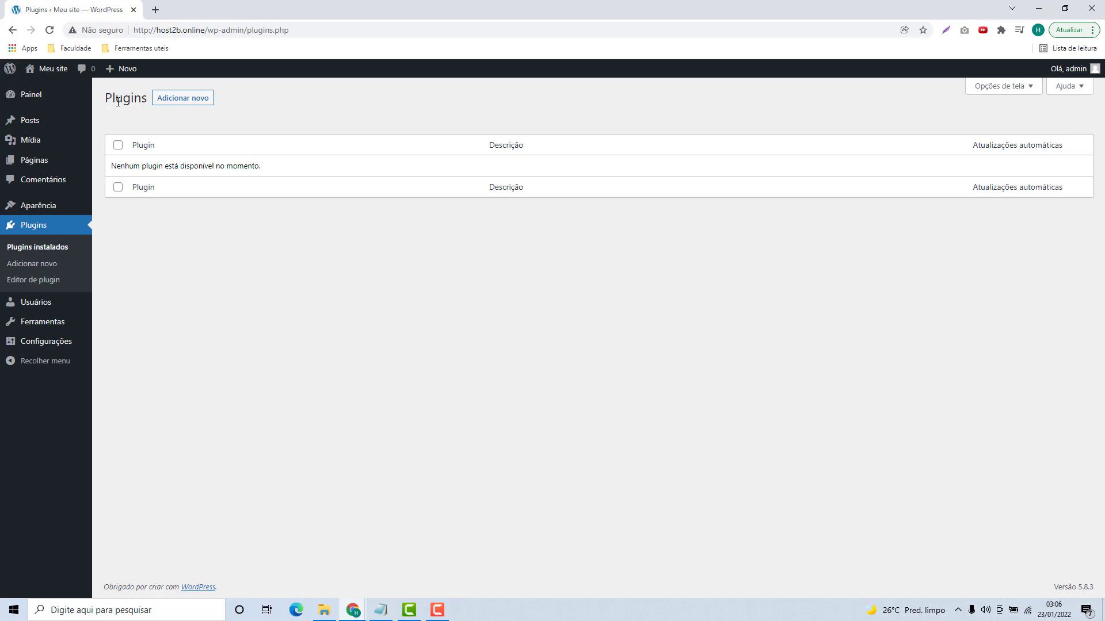
click(183, 98)
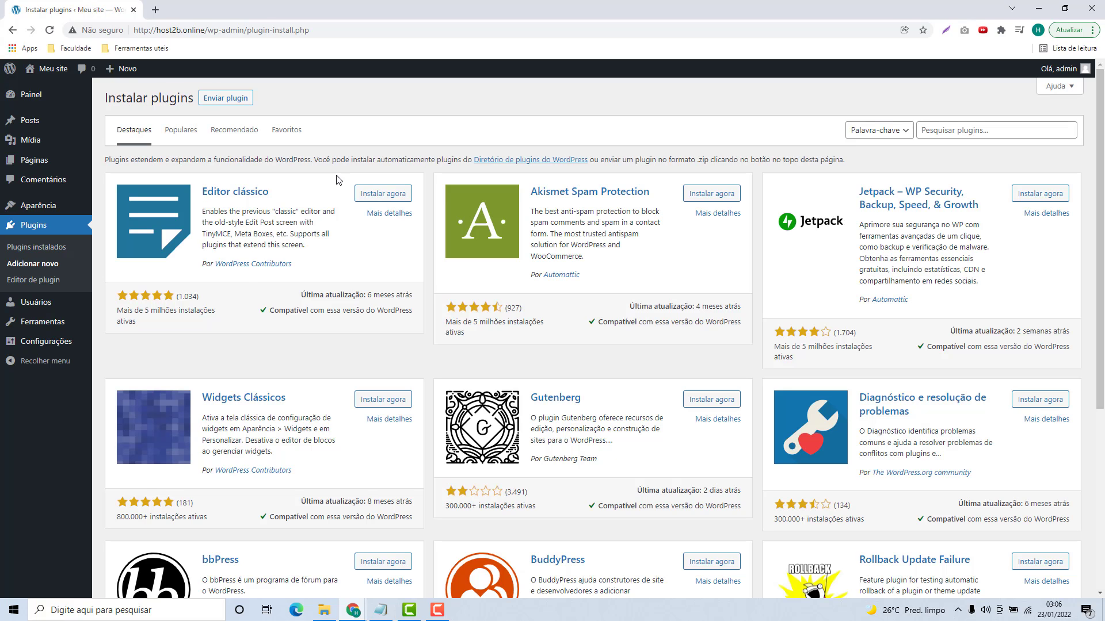
click(930, 129)
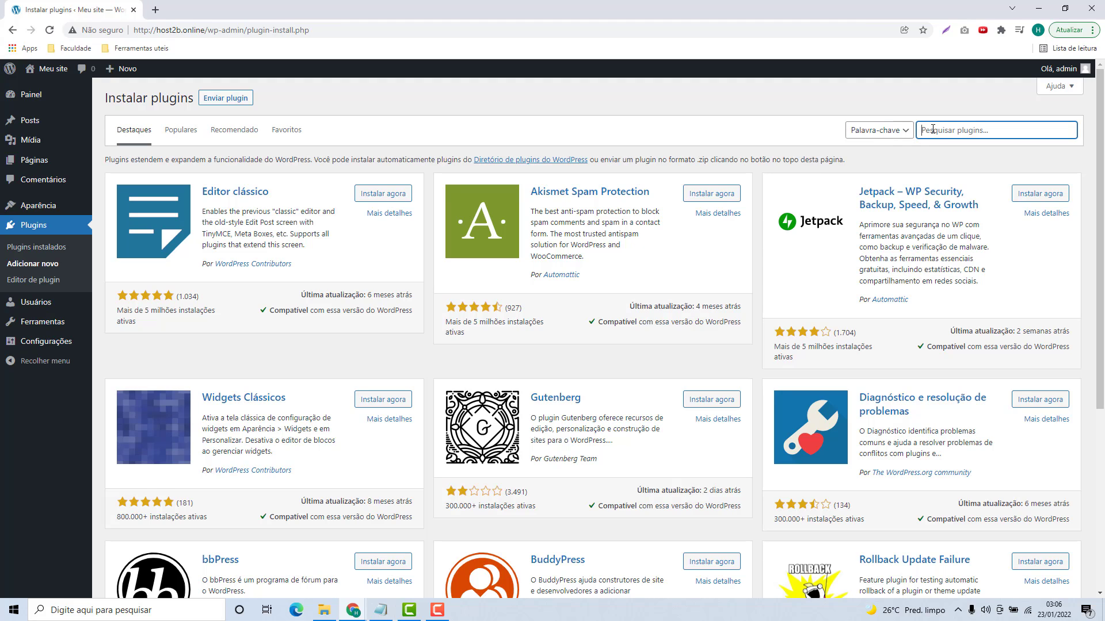
text(elementor)
scroll(590, 394, down, 5)
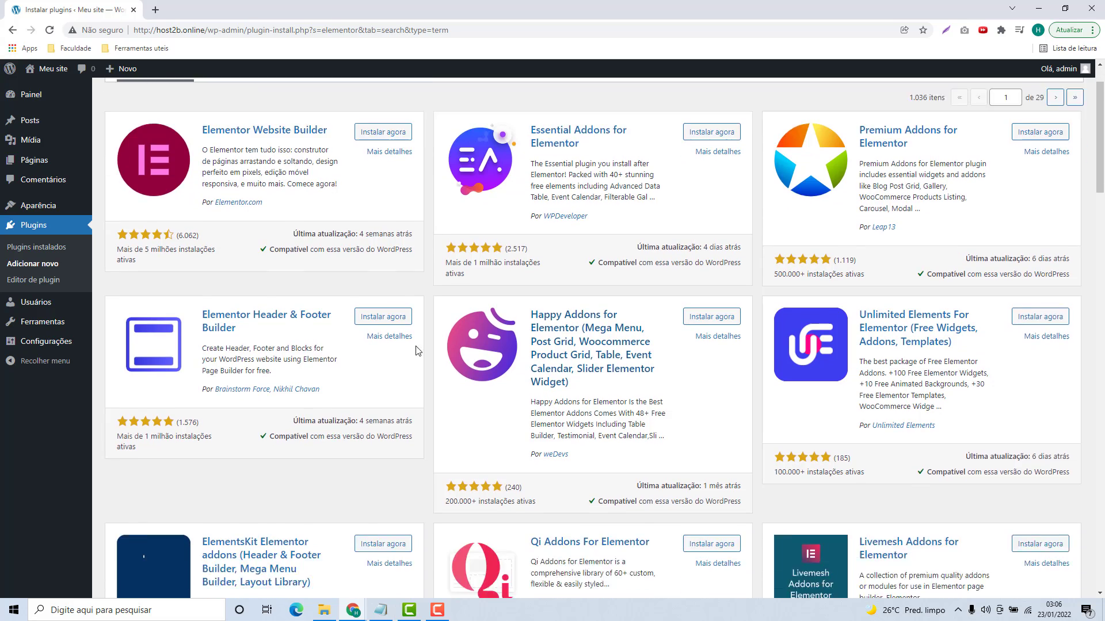
scroll(690, 422, up, 6)
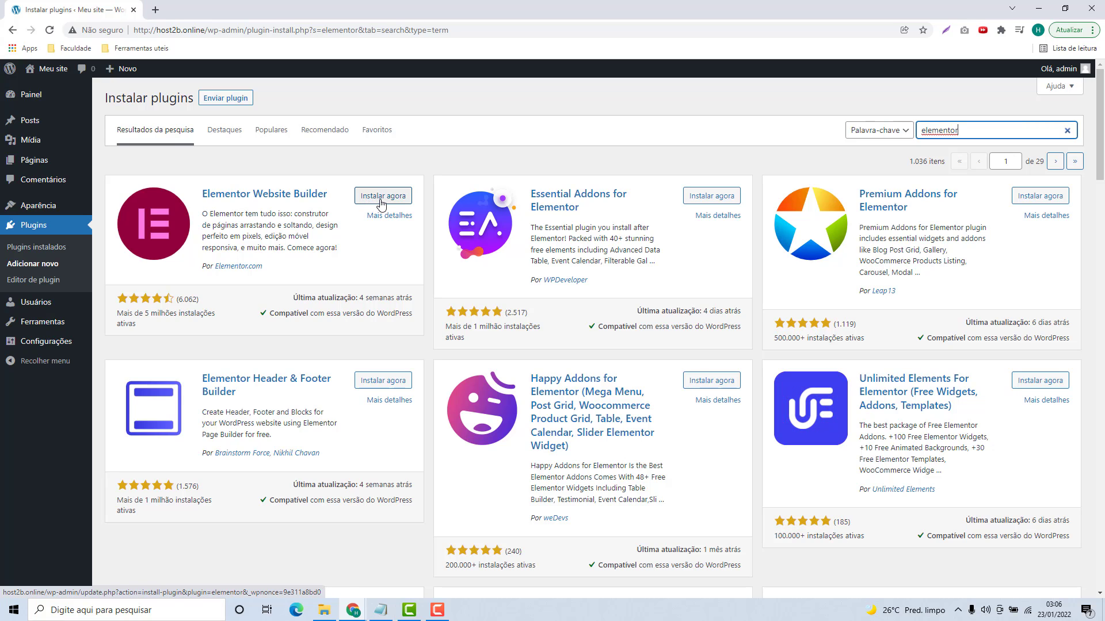
click(381, 202)
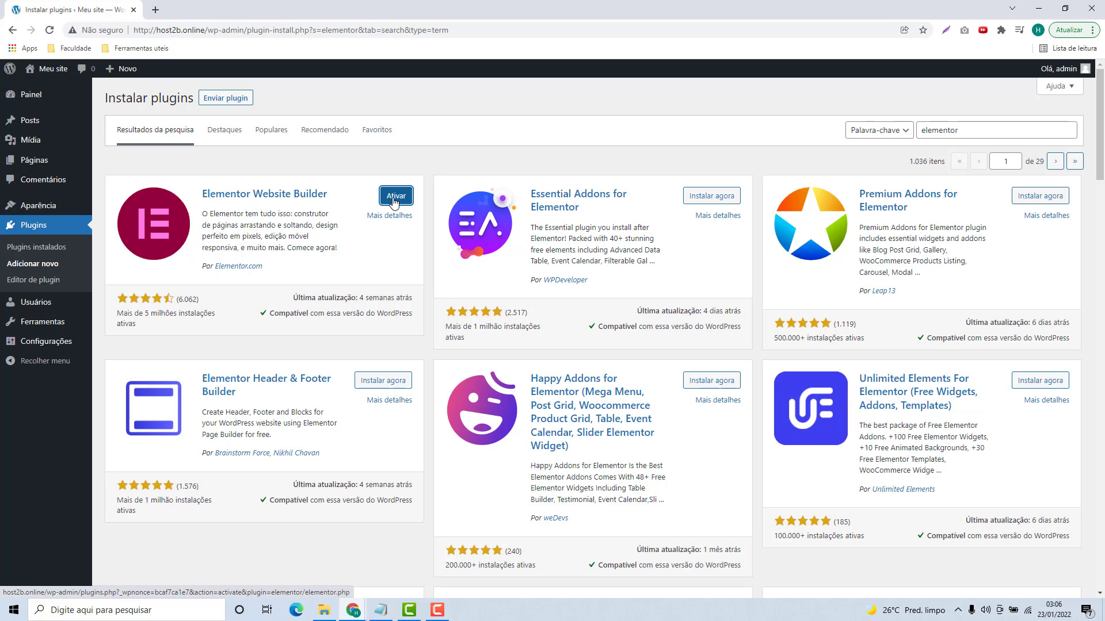
click(395, 200)
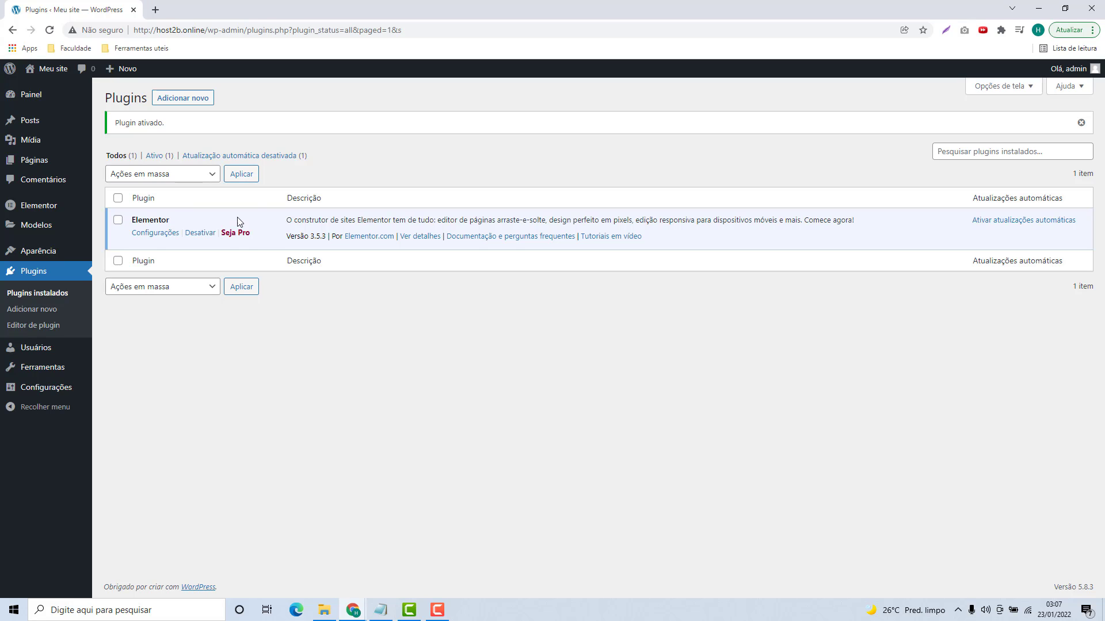
Step: Browse the new themes available under Aparência > Temas > Adicionar novo
mouse_move(49, 258)
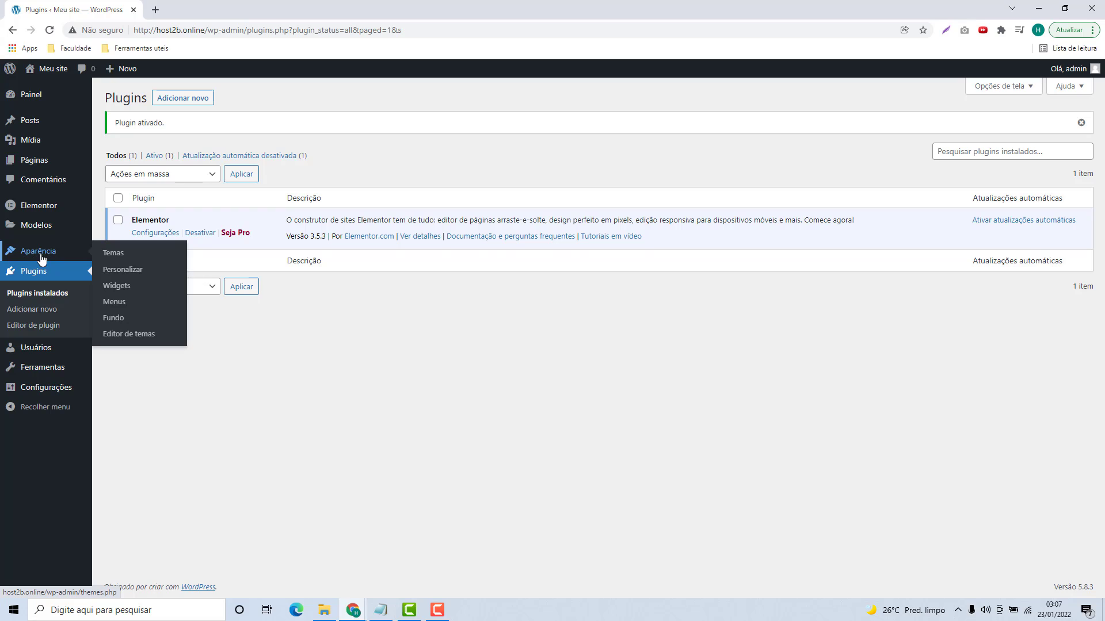
click(38, 259)
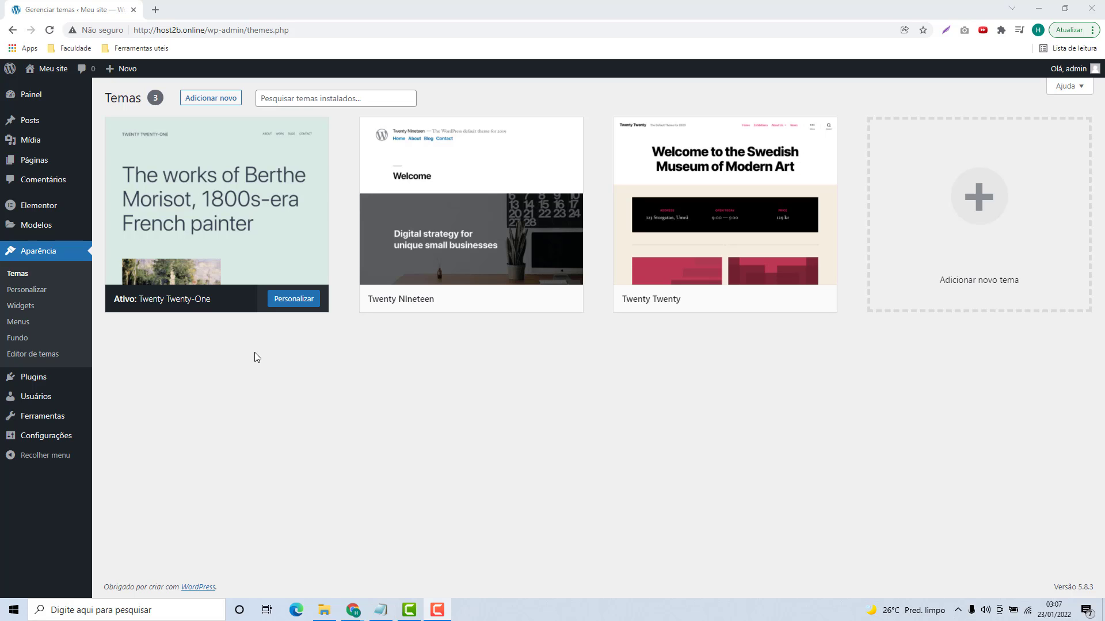
click(207, 103)
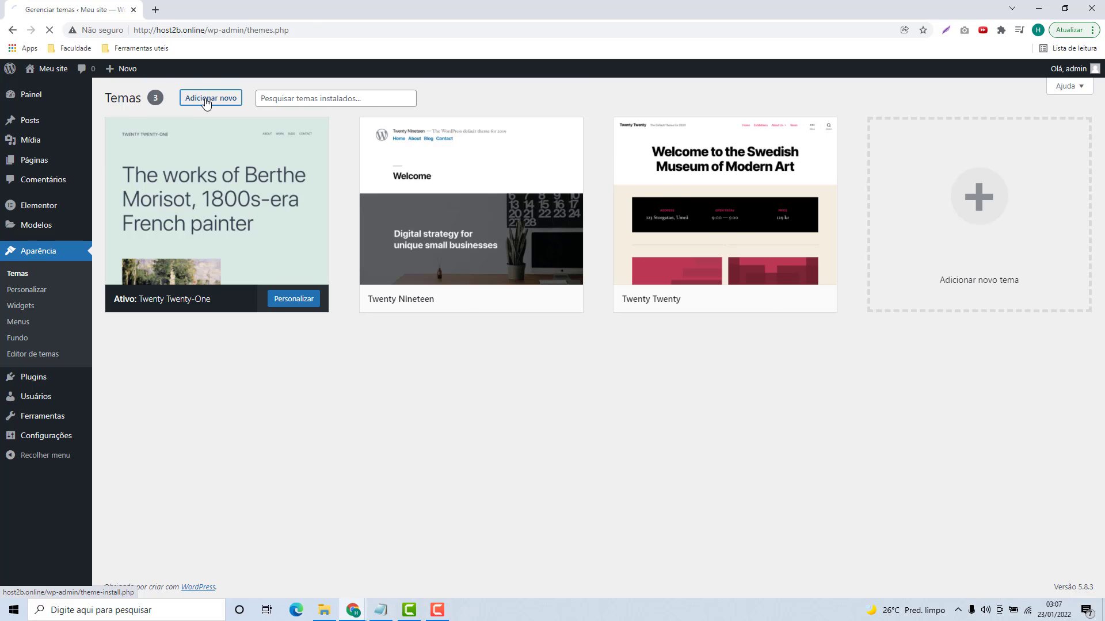
scroll(603, 316, down, 3)
scroll(602, 316, down, 20)
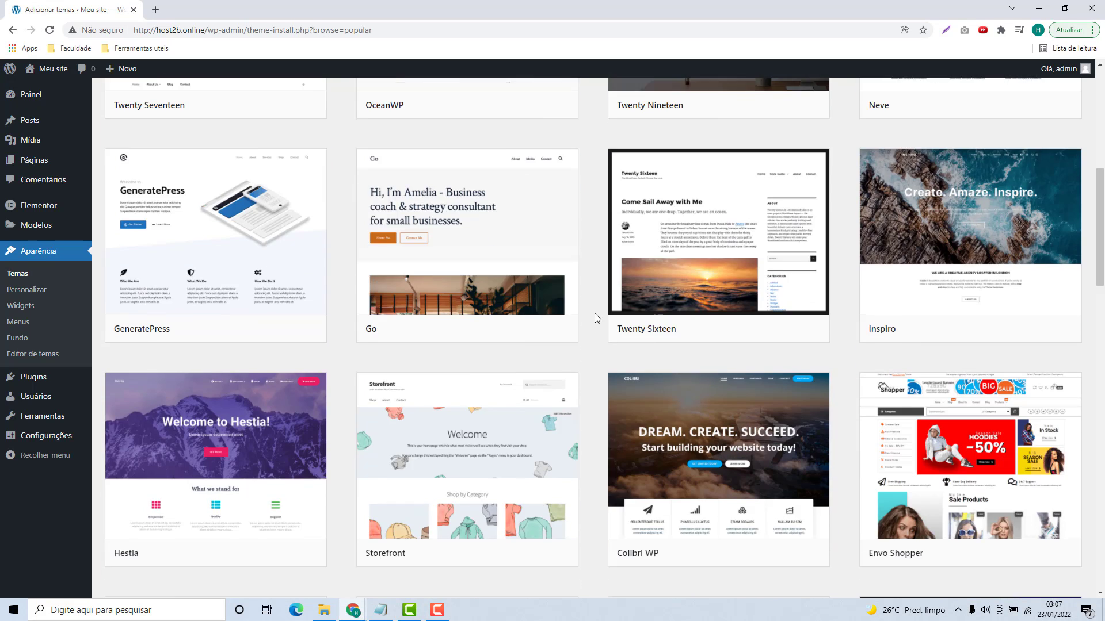
scroll(597, 329, down, 15)
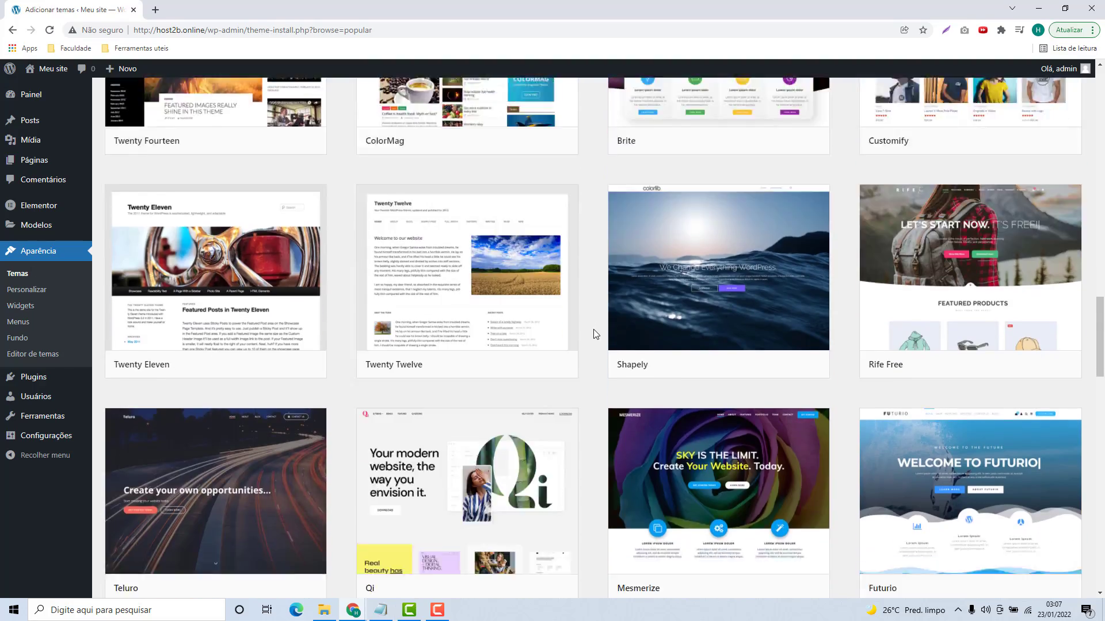
scroll(592, 340, up, 20)
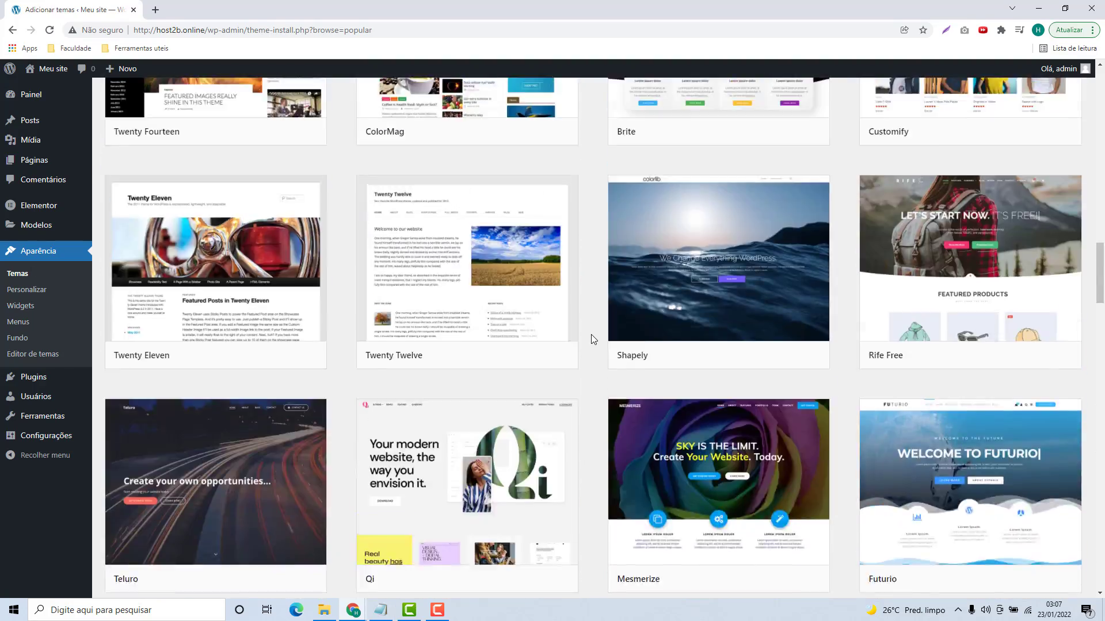
scroll(592, 339, up, 4)
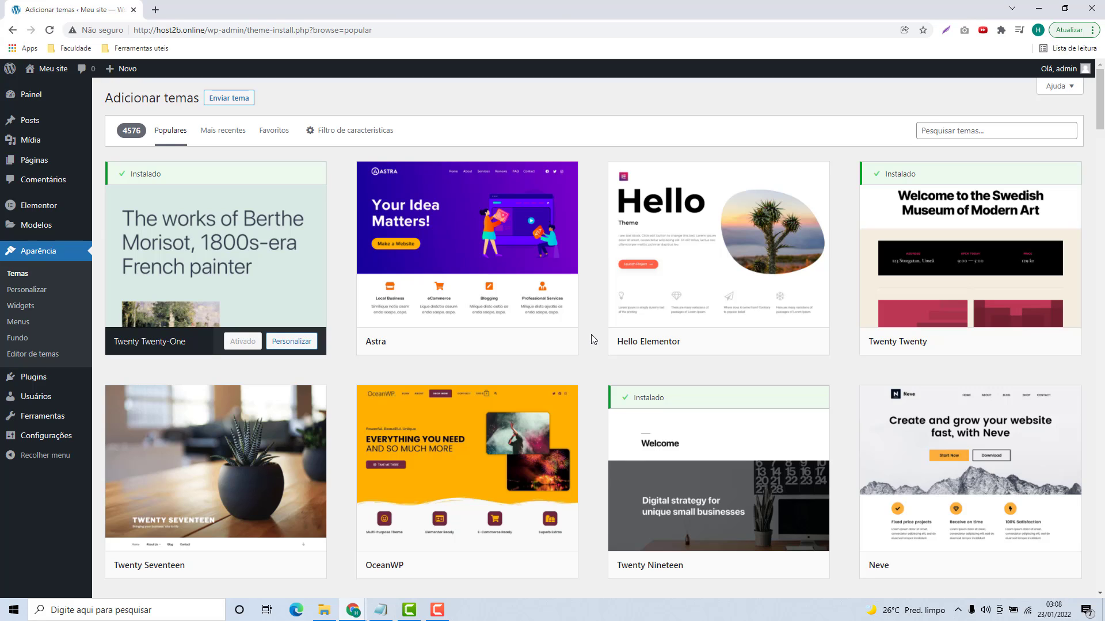
mouse_move(387, 353)
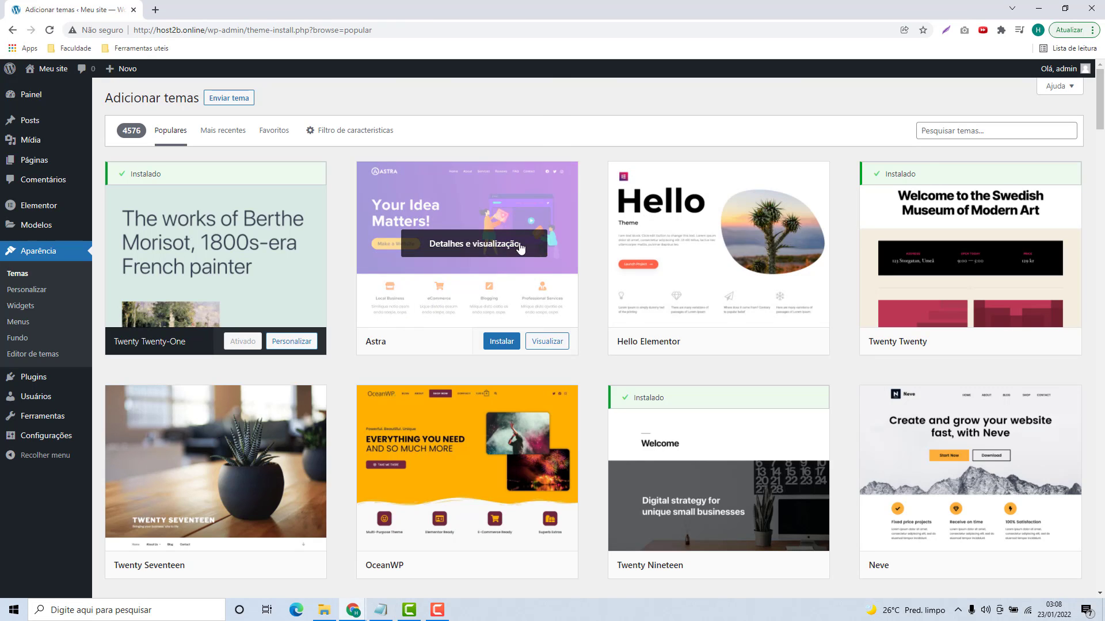
Step: Search for 'ast', then install and activate the Astra theme
click(962, 132)
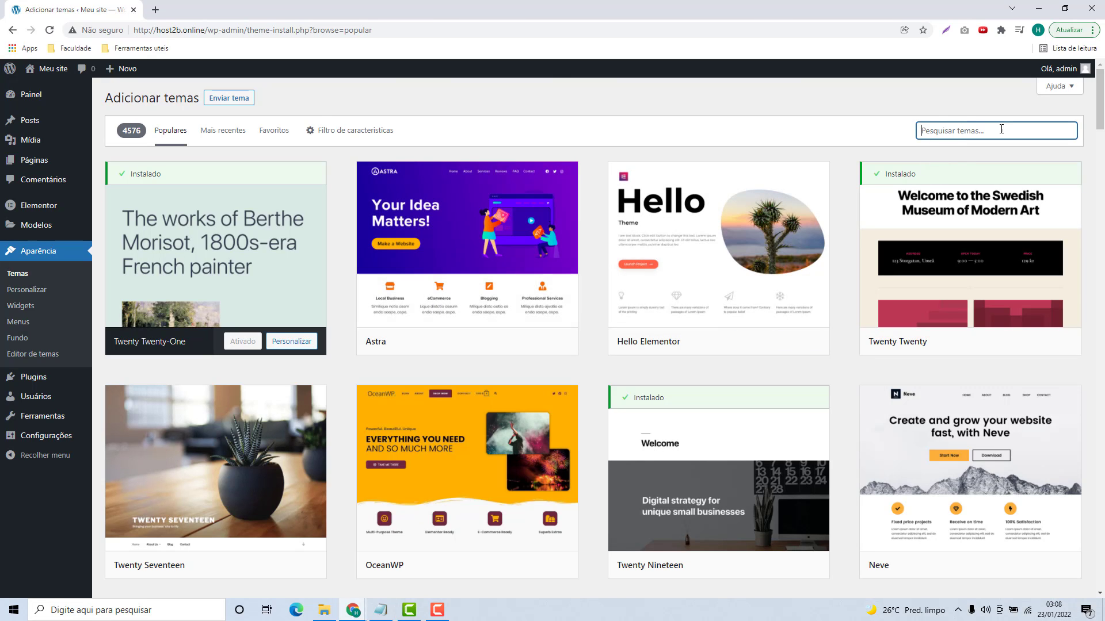
text(astra)
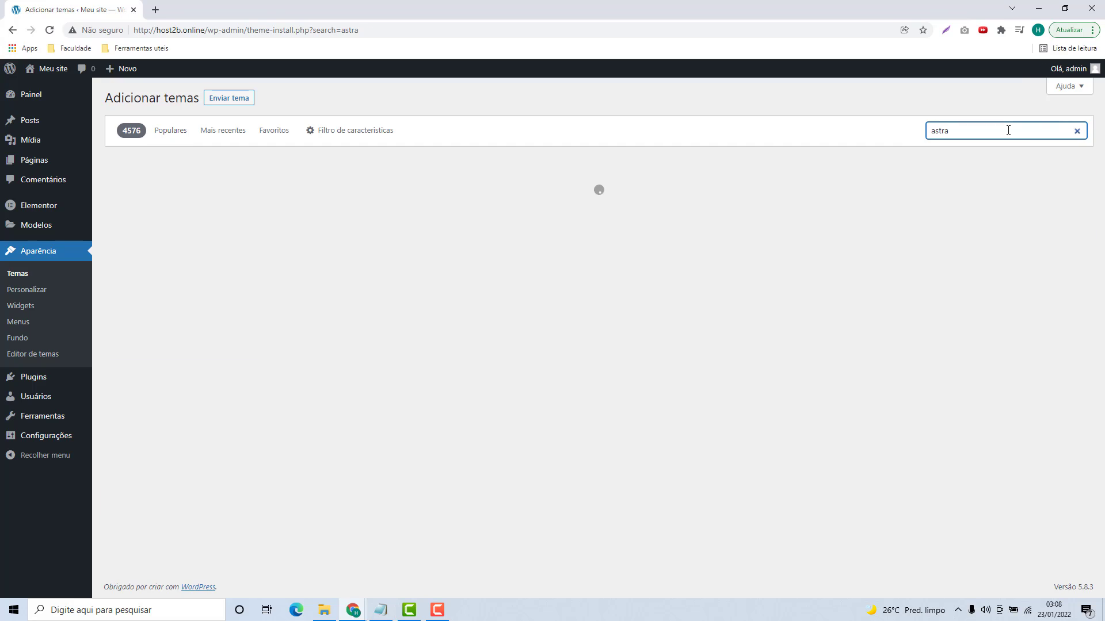
mouse_move(282, 237)
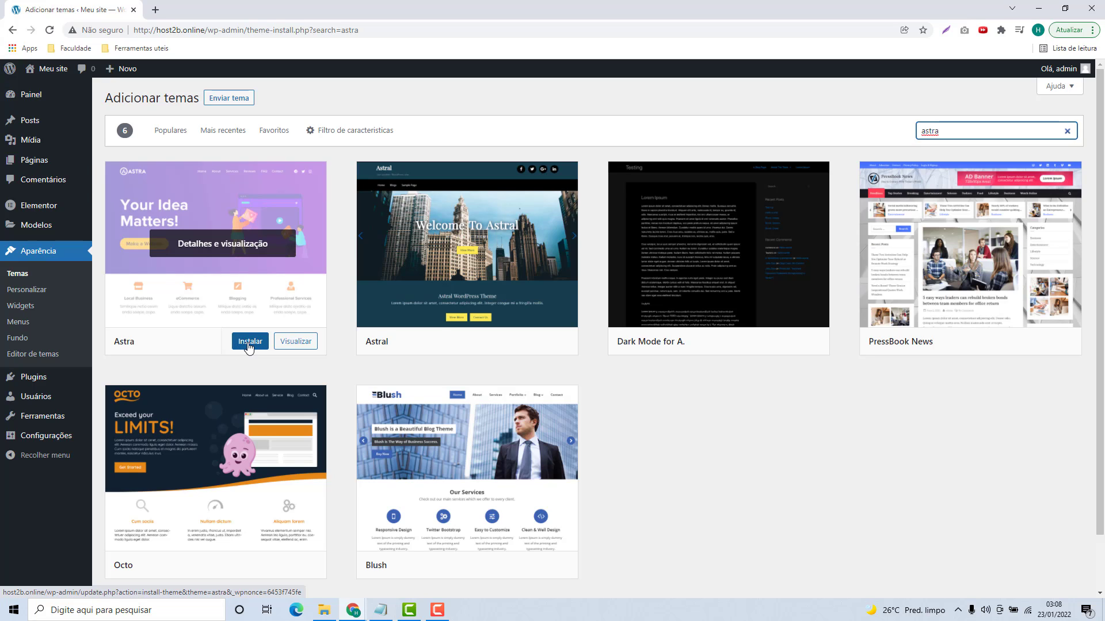
click(249, 345)
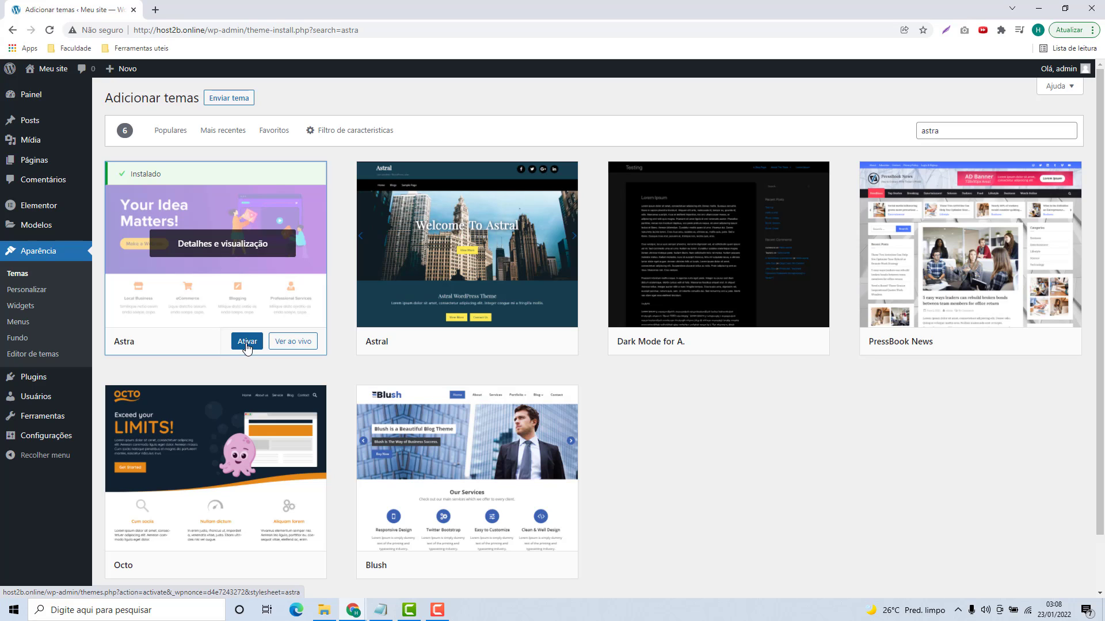
click(247, 343)
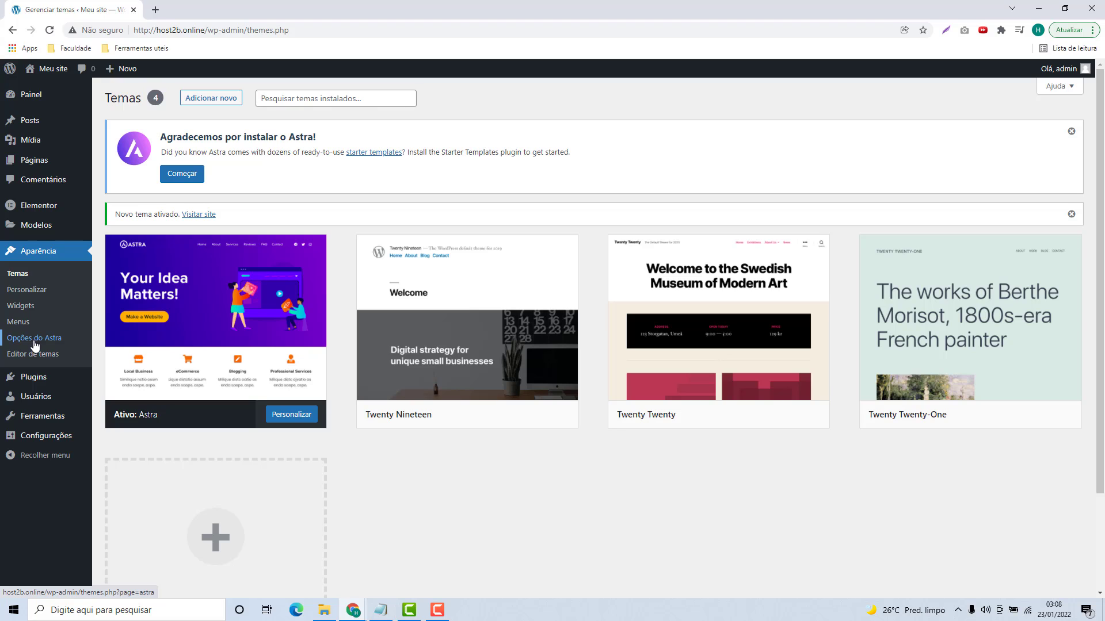
Step: Open Aparência > Opções do Astra and look over the options page
click(35, 345)
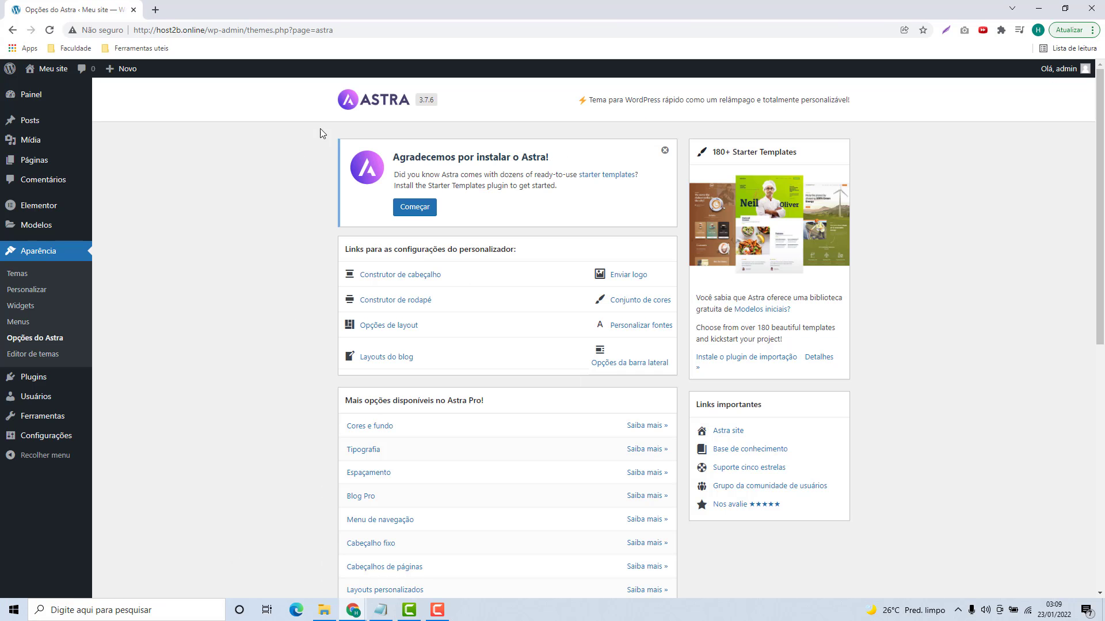
scroll(539, 265, down, 8)
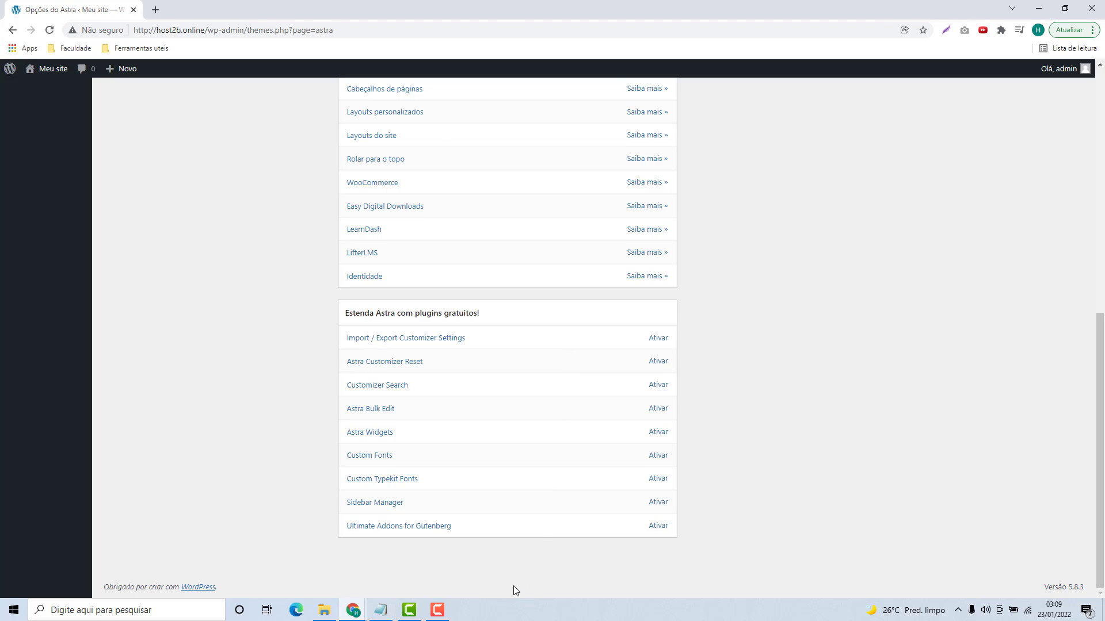
scroll(513, 585, up, 10)
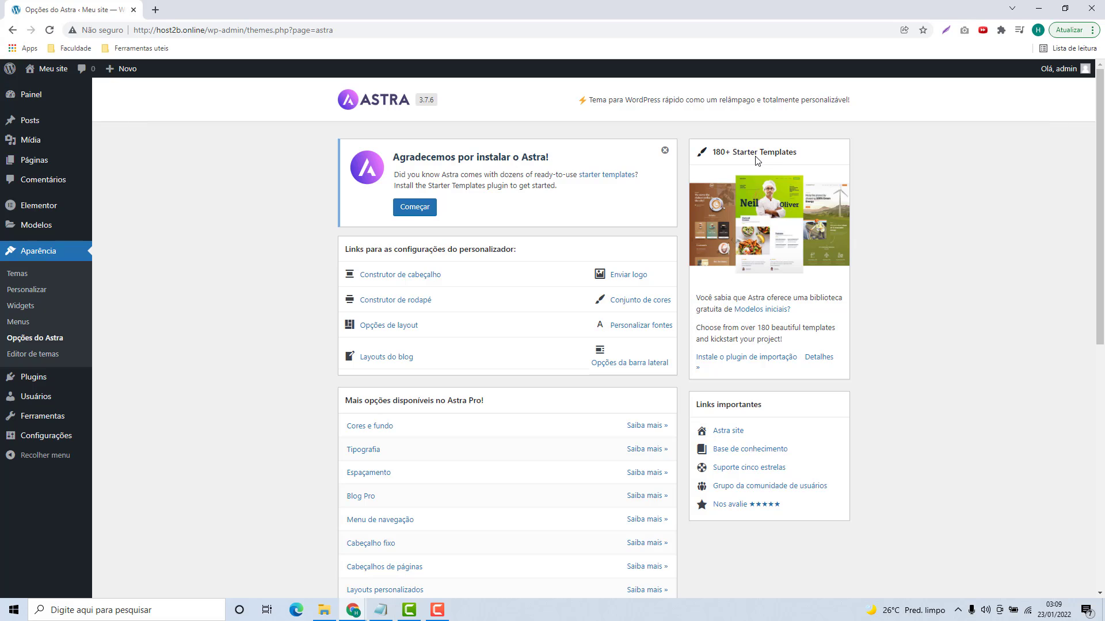
Step: Install the Starter Templates import plugin and start Build Your Website Now
click(730, 358)
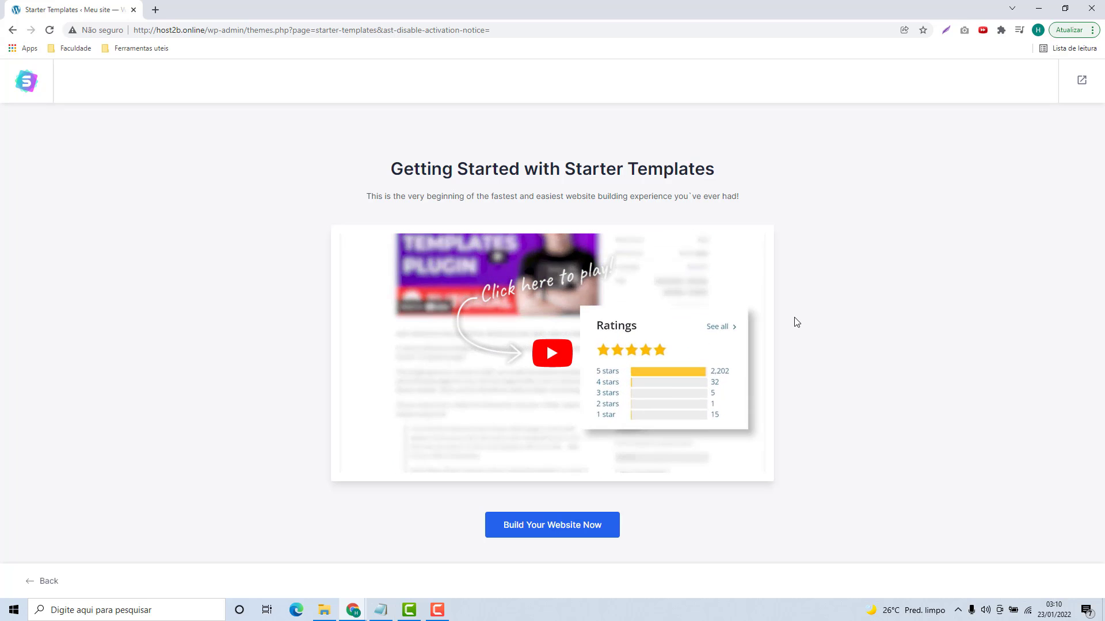
mouse_move(580, 340)
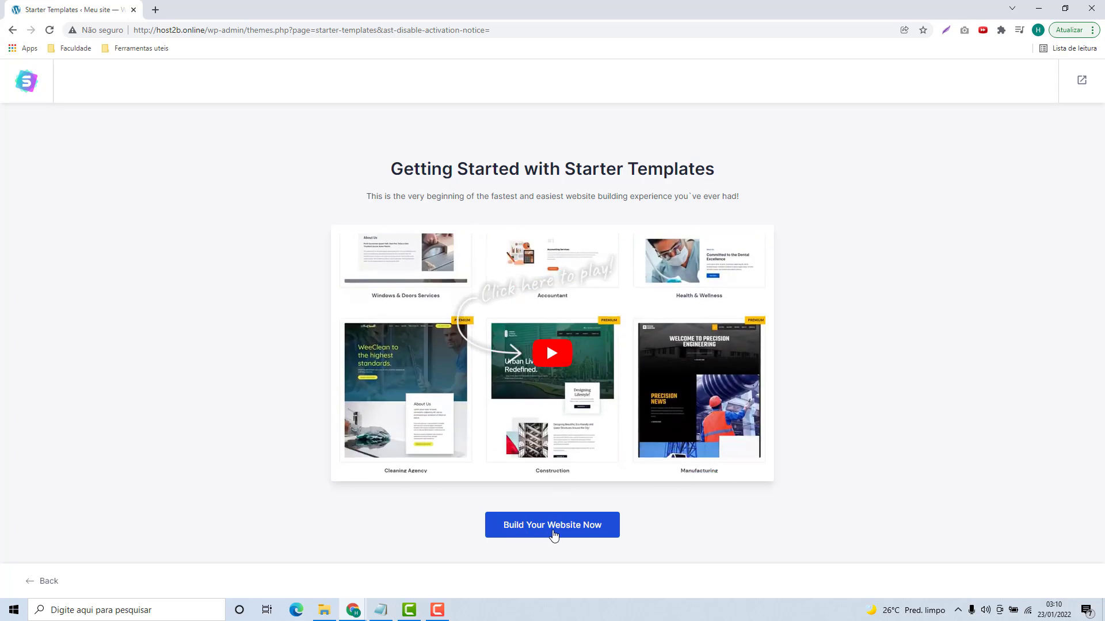
click(554, 535)
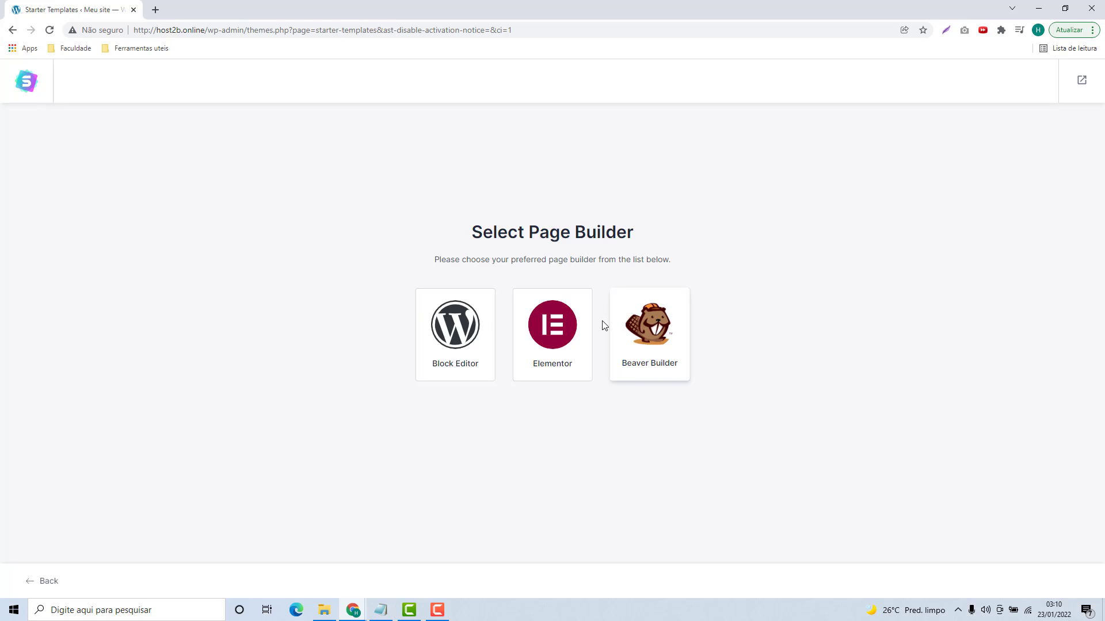
Step: Choose Elementor as the page builder and browse the Starter Templates grid
click(549, 326)
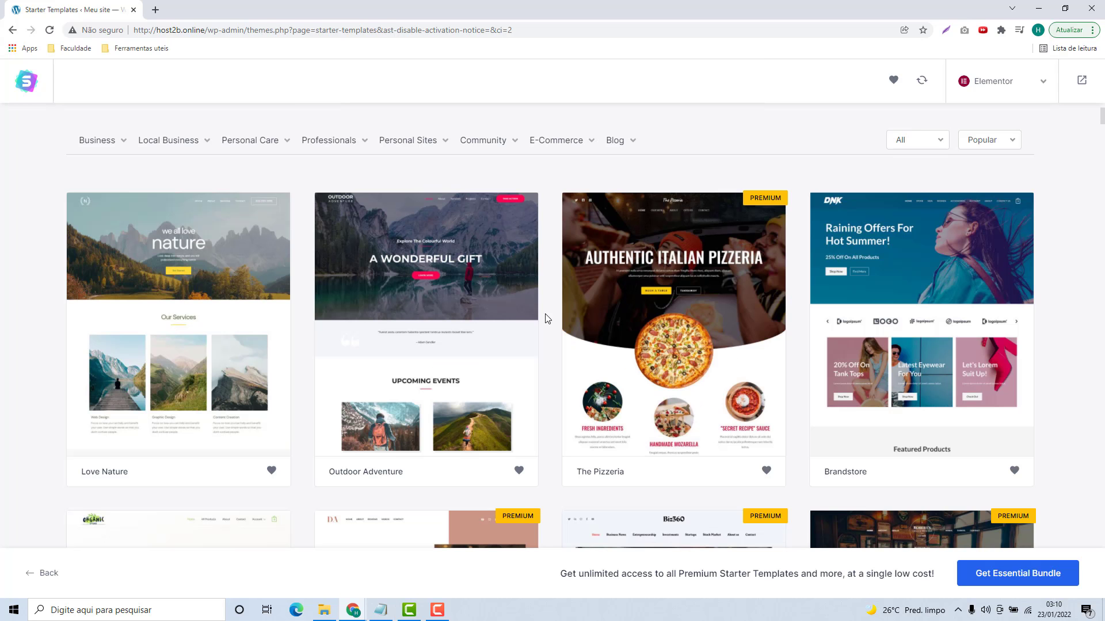
scroll(545, 313, down, 15)
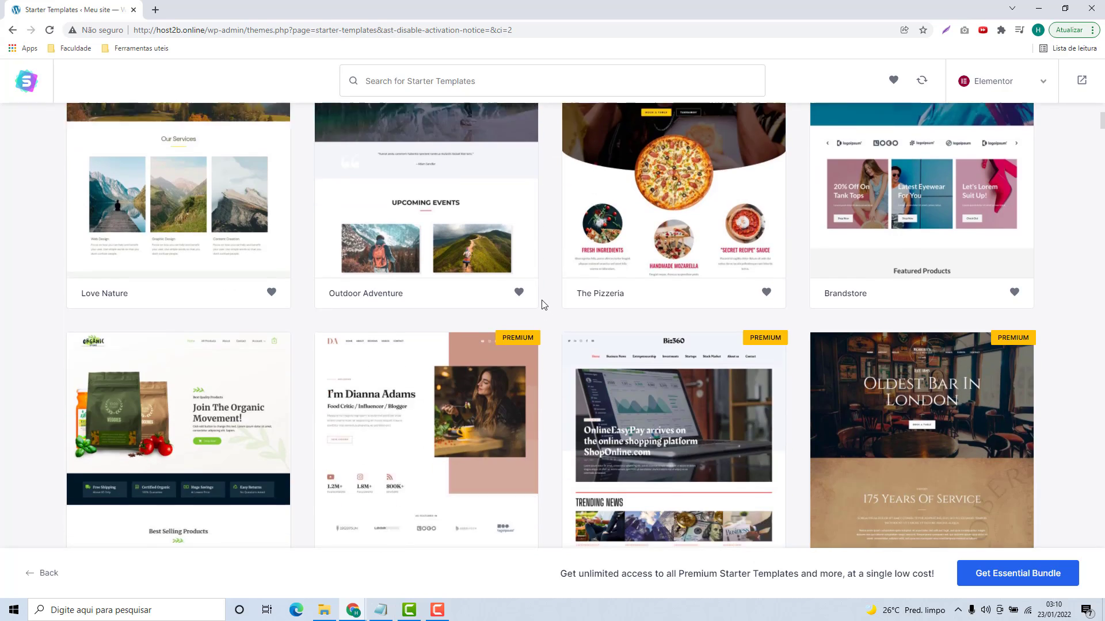
scroll(542, 298, down, 15)
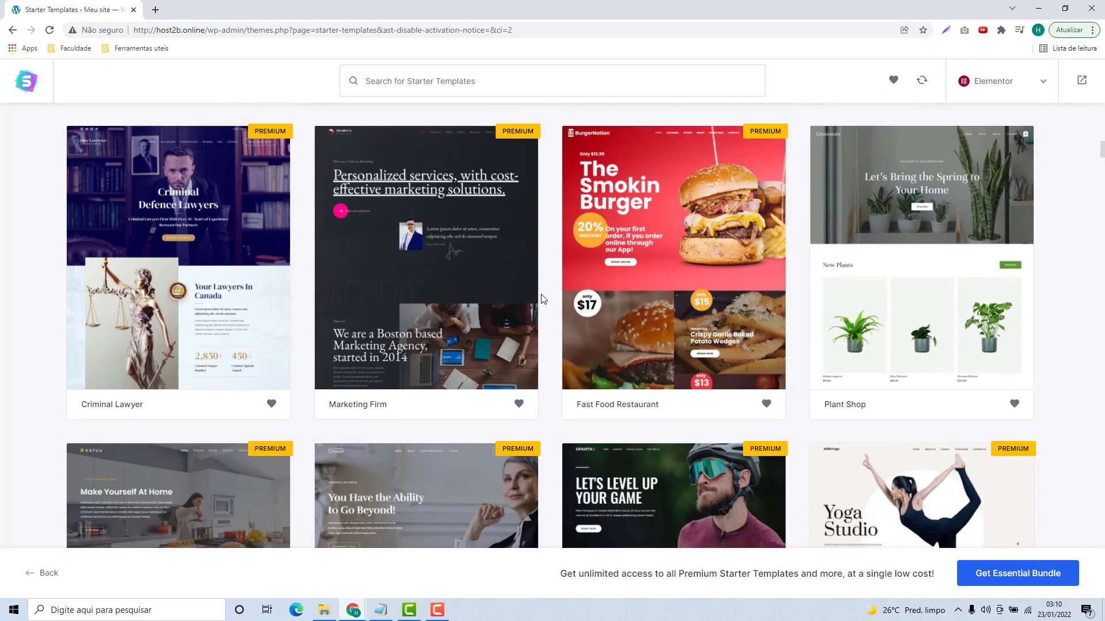
scroll(542, 299, down, 4)
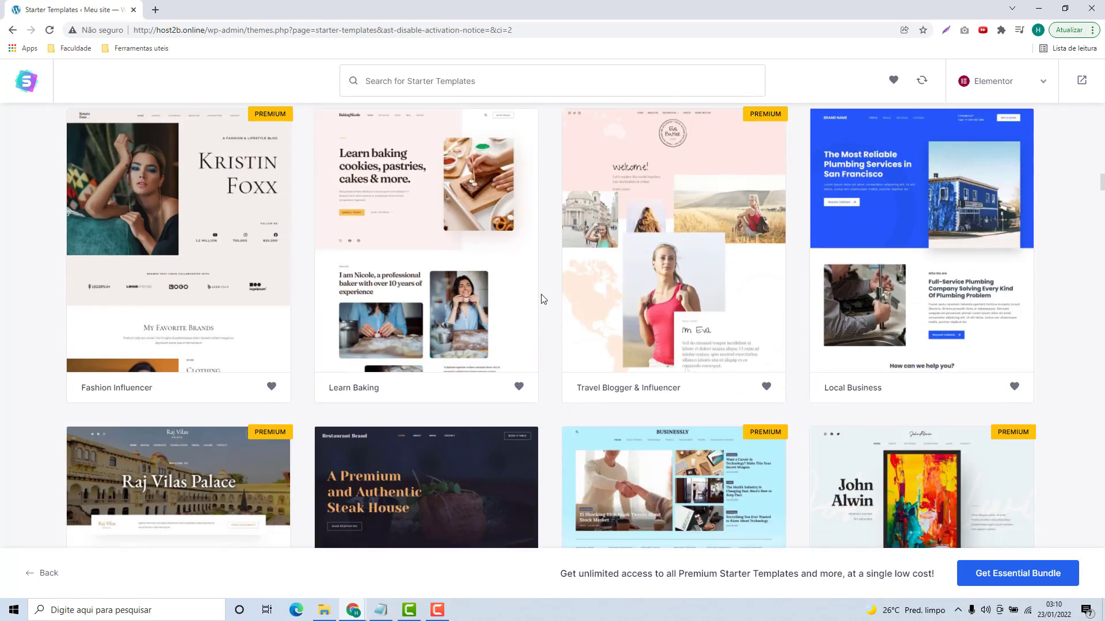
scroll(542, 298, down, 15)
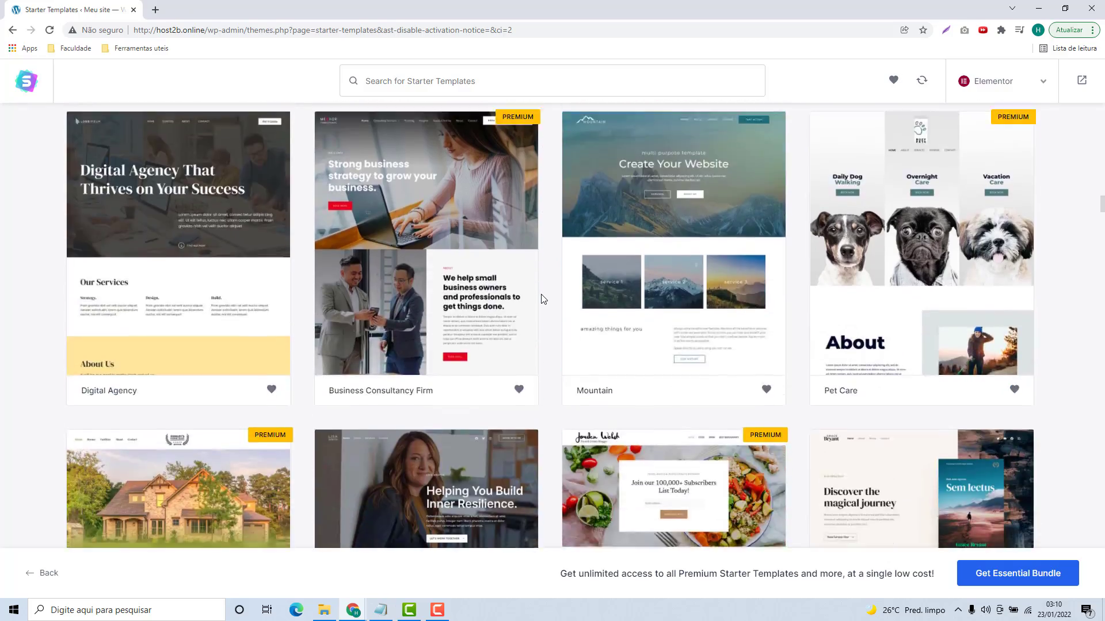
scroll(542, 299, down, 2)
scroll(542, 298, up, 20)
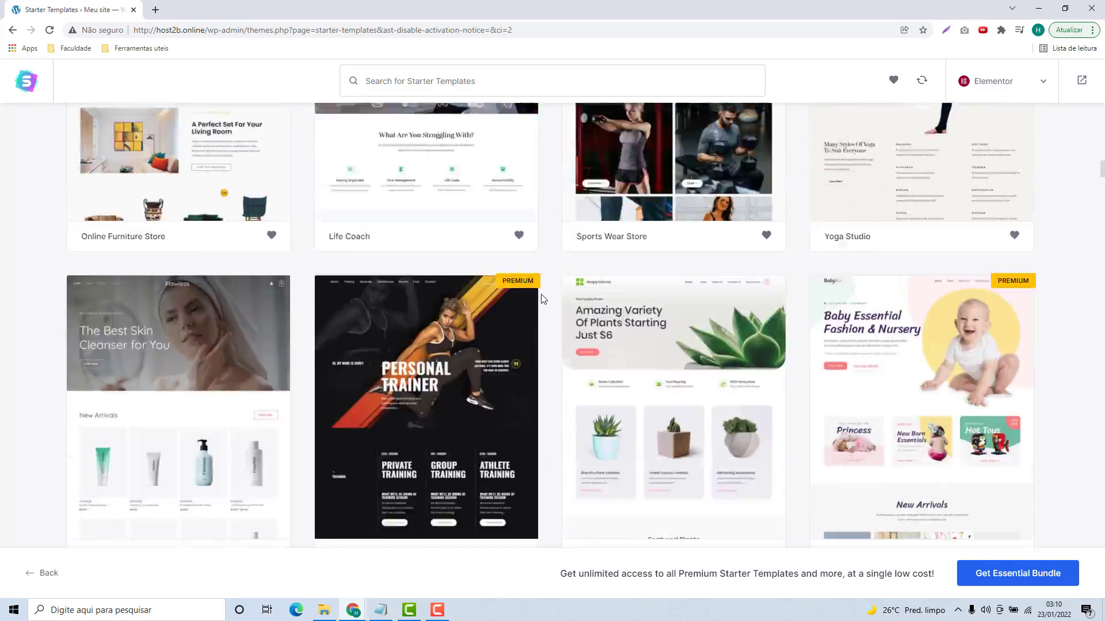
scroll(542, 298, up, 15)
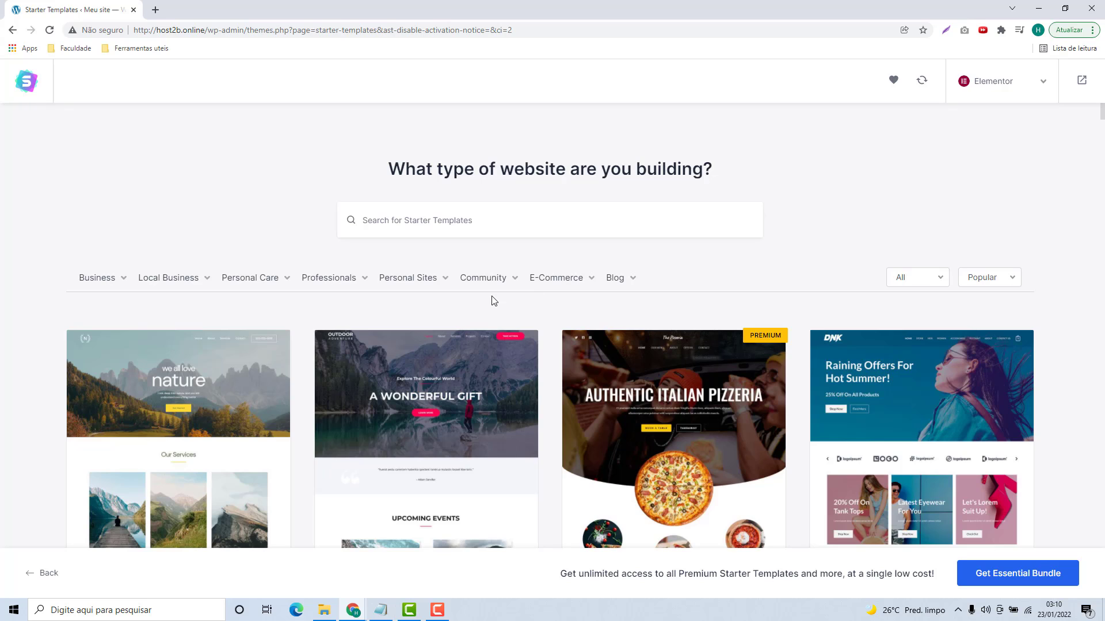
scroll(461, 282, down, 2)
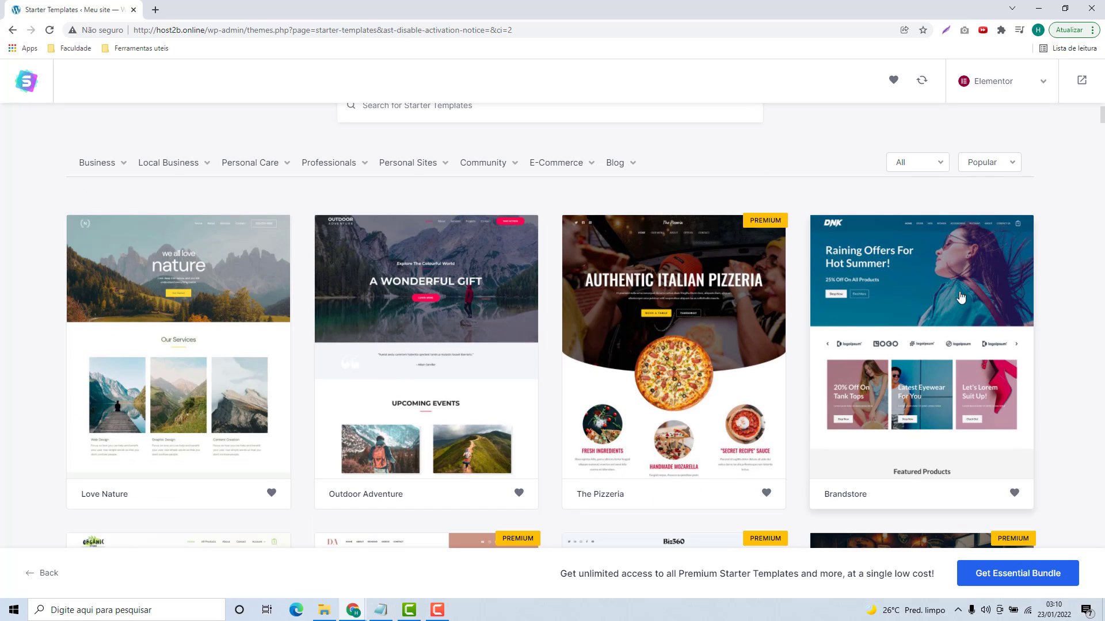
scroll(895, 363, down, 3)
scroll(900, 341, down, 1)
scroll(488, 299, up, 5)
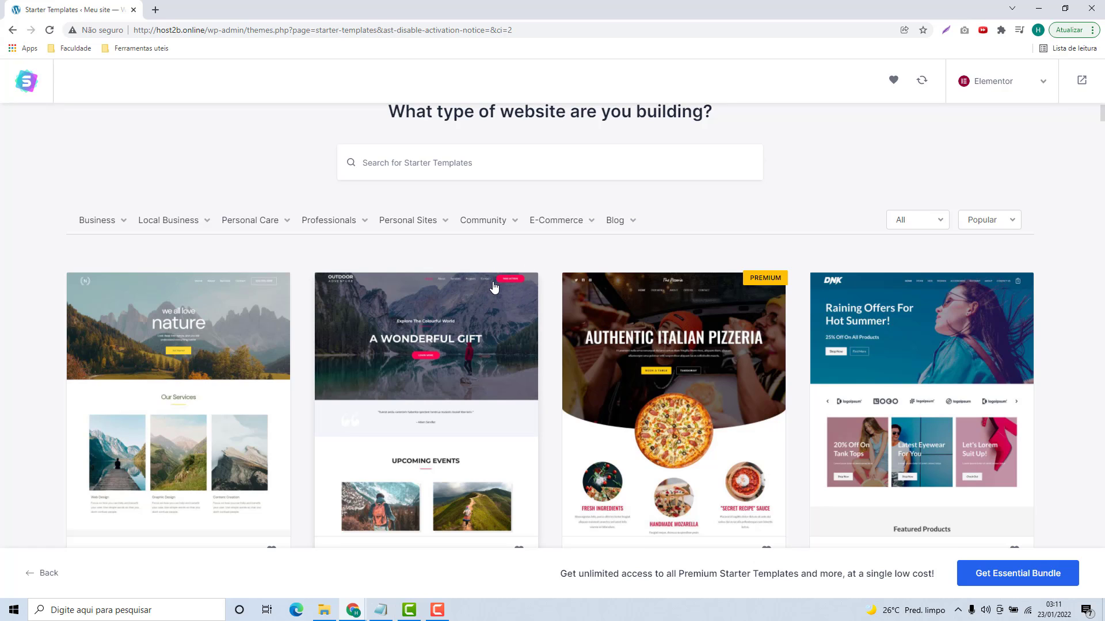
Step: Find the Local Business template further down and open it for setup
scroll(662, 331, down, 1)
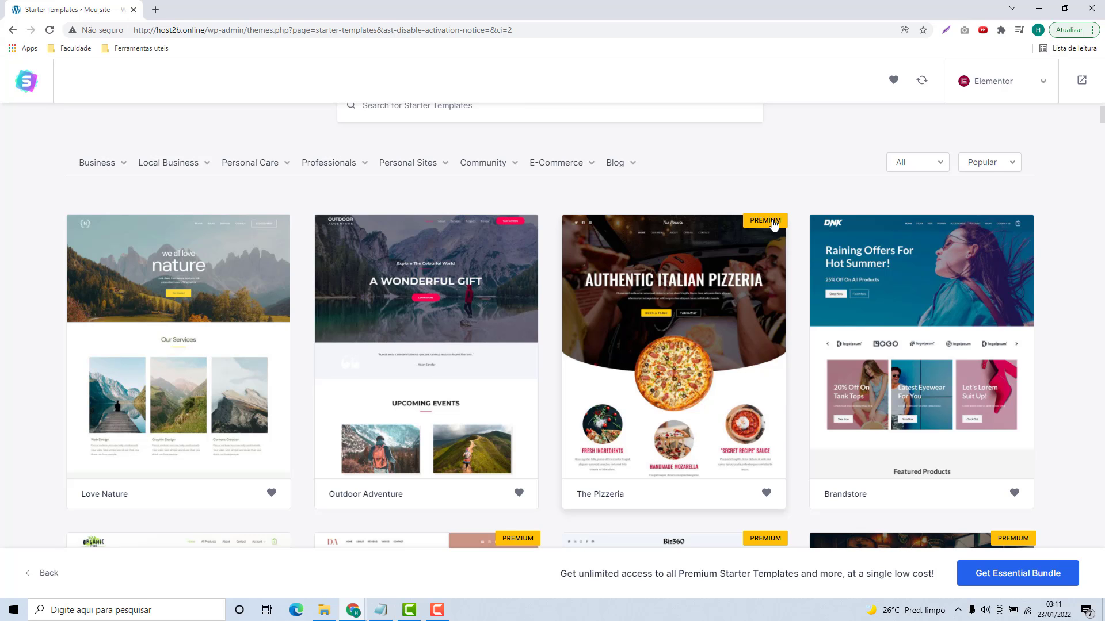
scroll(774, 224, down, 3)
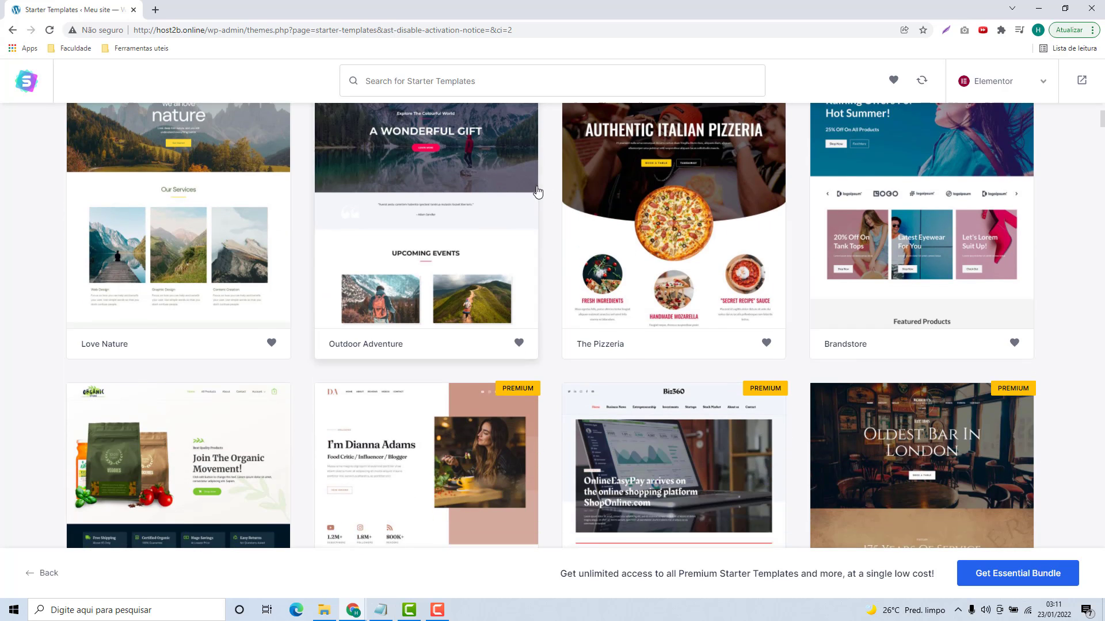
scroll(552, 176, down, 2)
scroll(552, 175, down, 9)
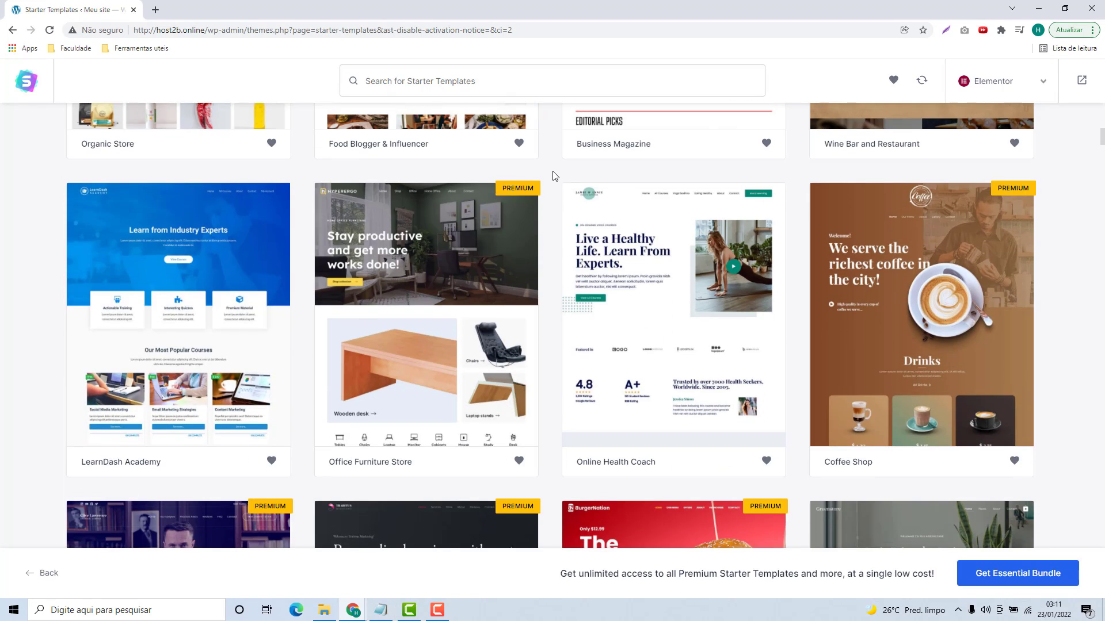
scroll(552, 176, down, 13)
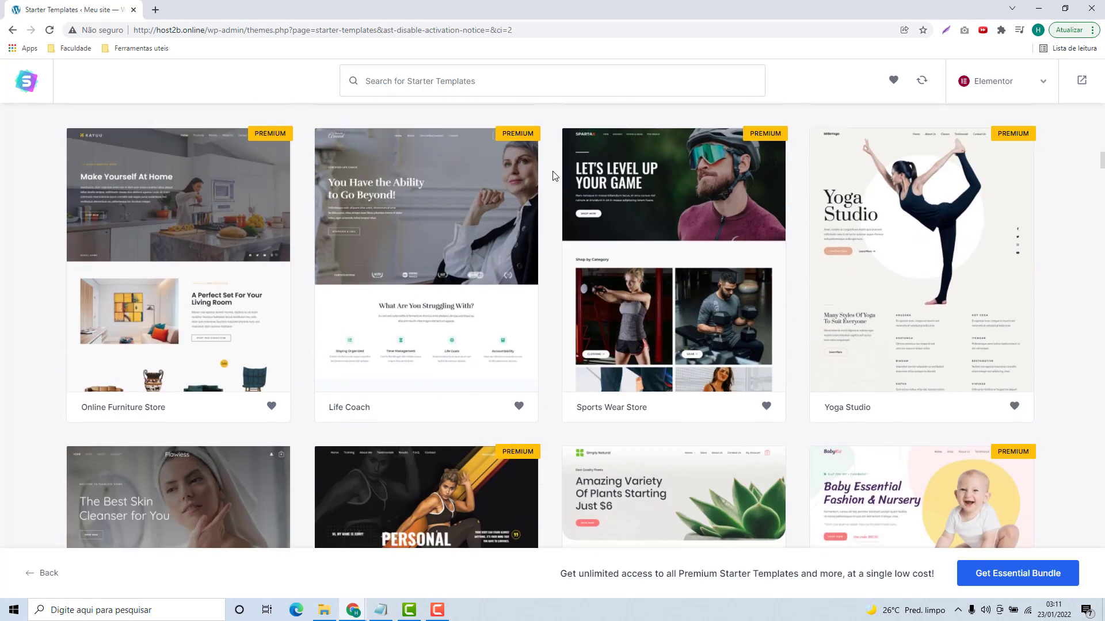
scroll(554, 175, down, 5)
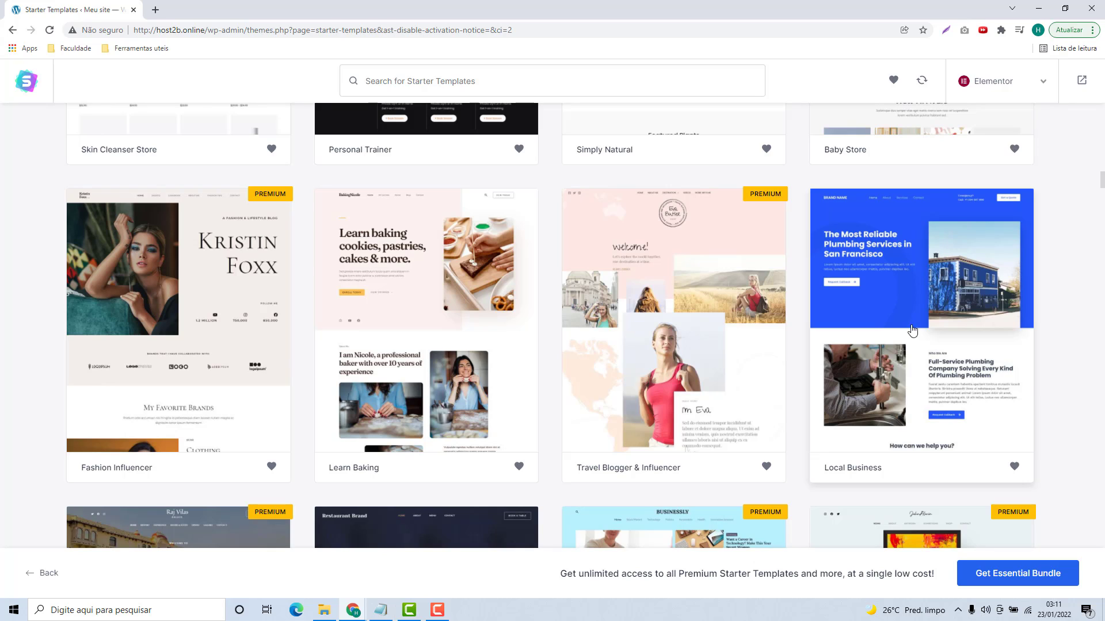
click(909, 290)
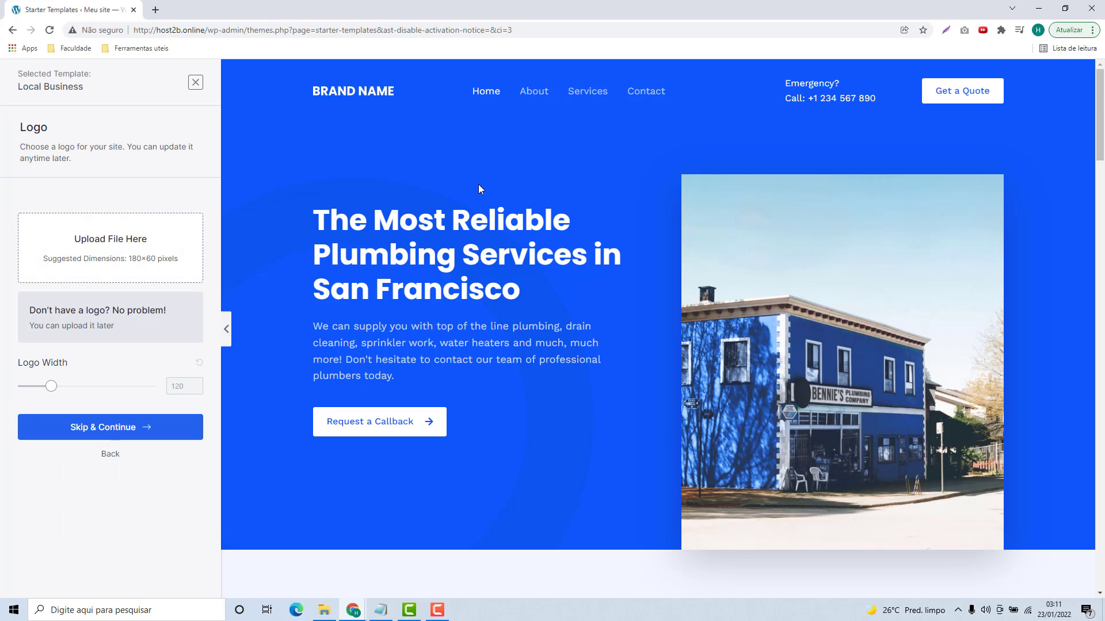
scroll(596, 171, down, 15)
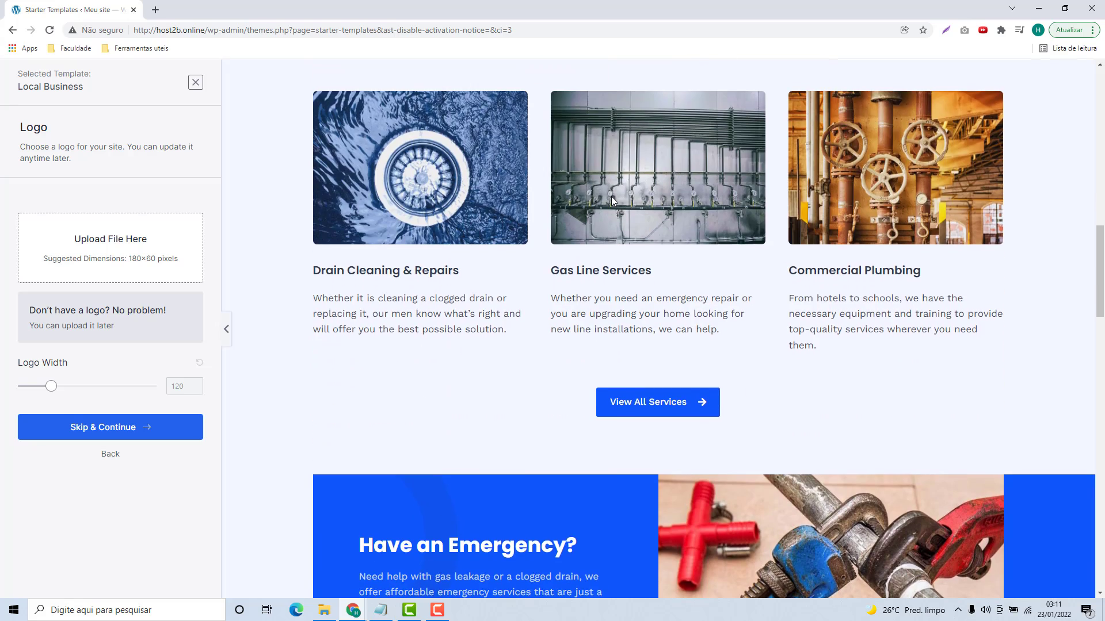
scroll(611, 195, down, 20)
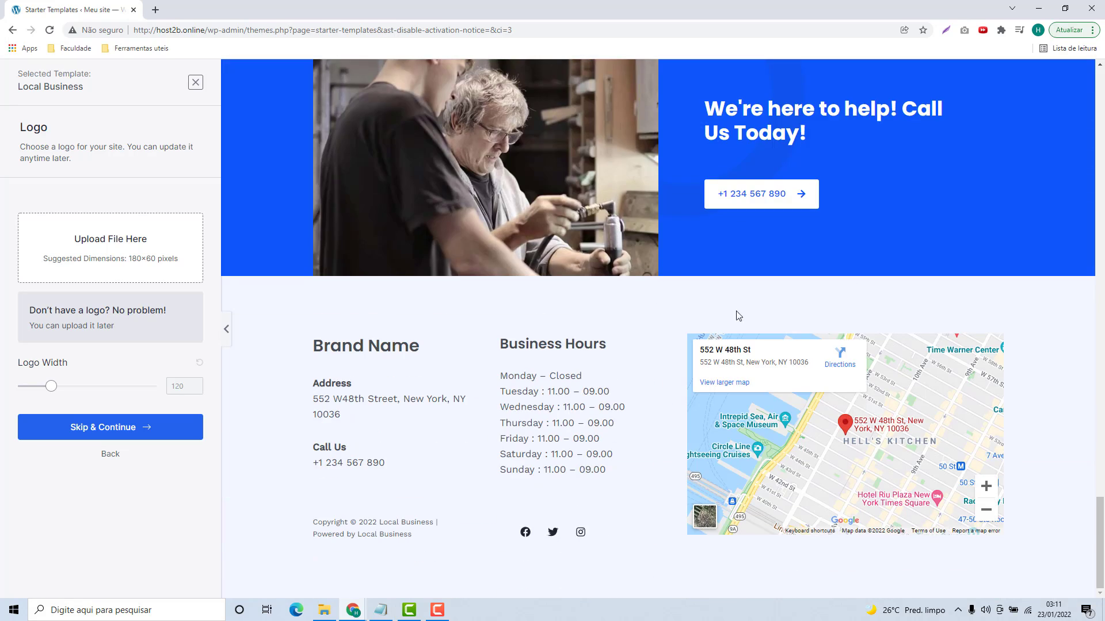
scroll(707, 313, up, 15)
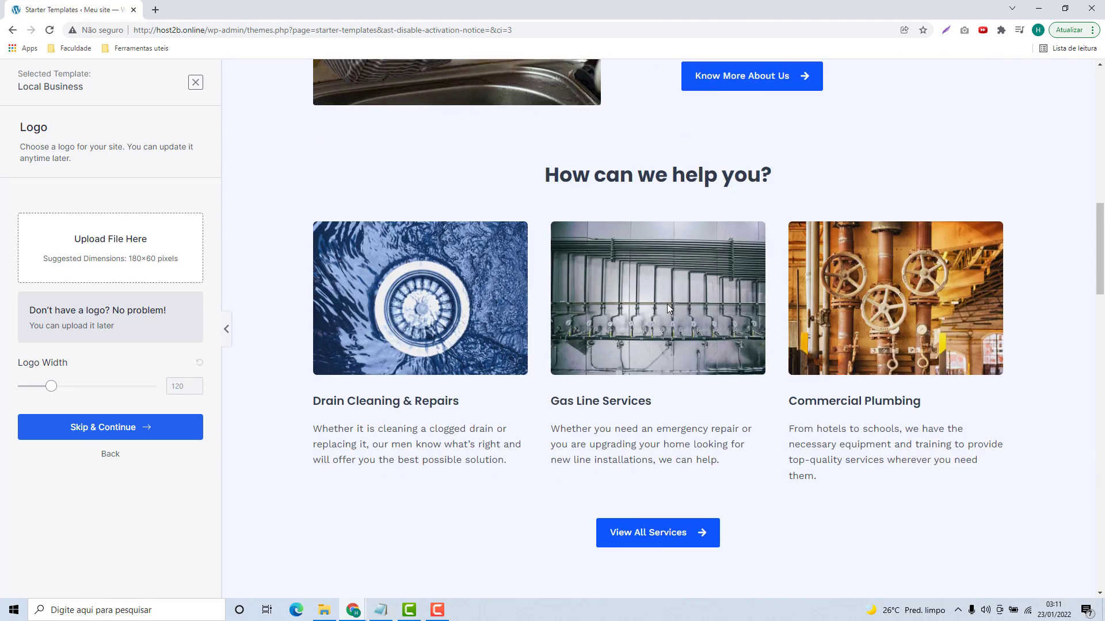
scroll(668, 309, up, 15)
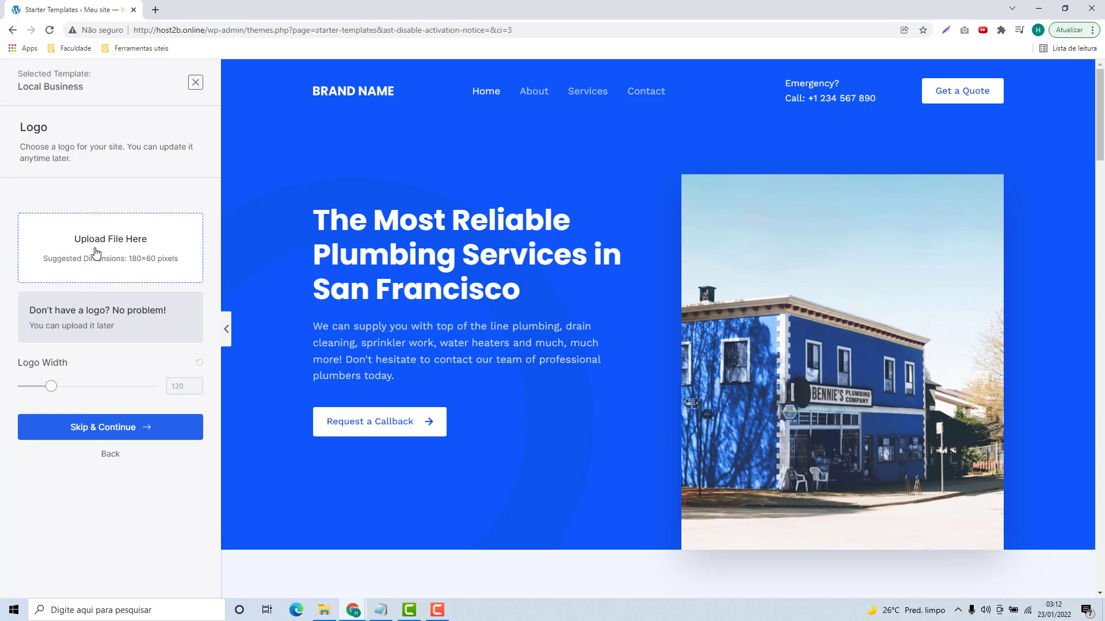
click(320, 608)
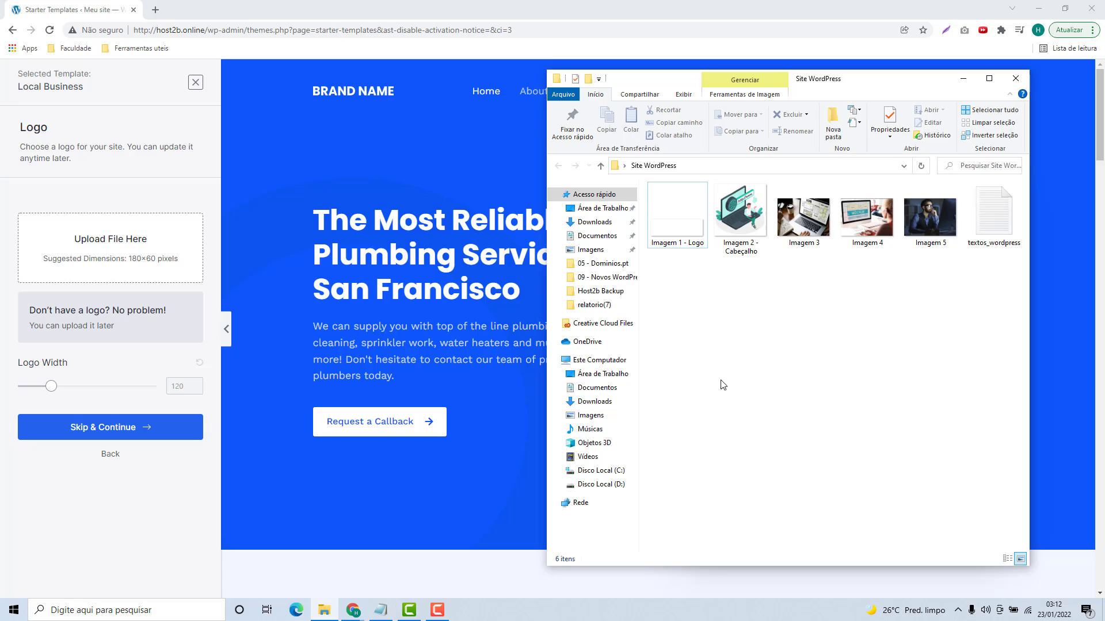
click(695, 247)
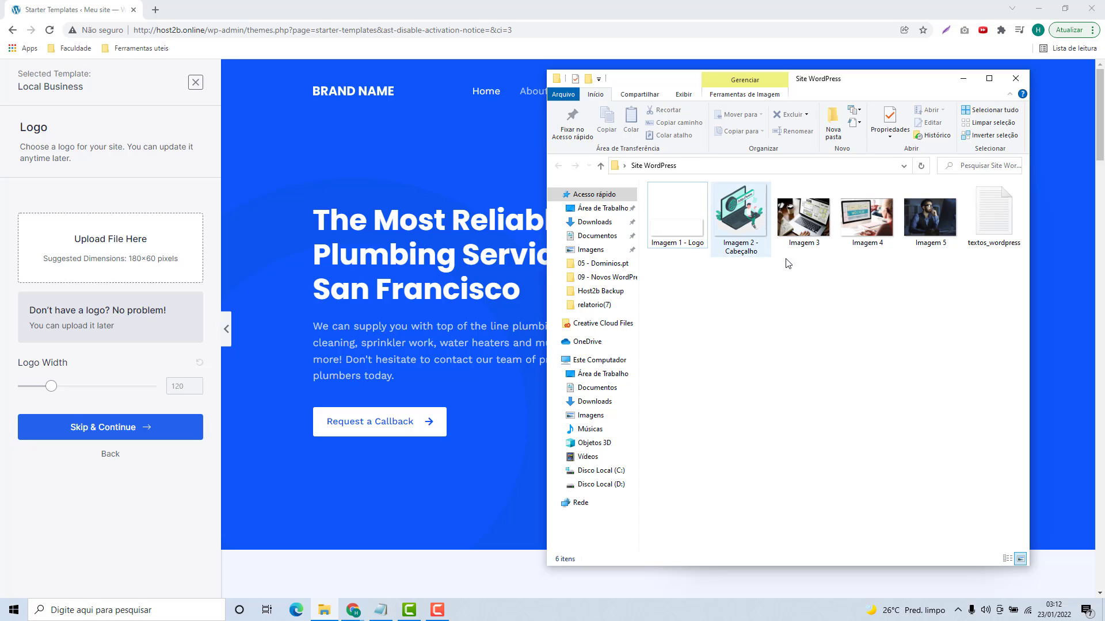
drag(804, 263, 932, 290)
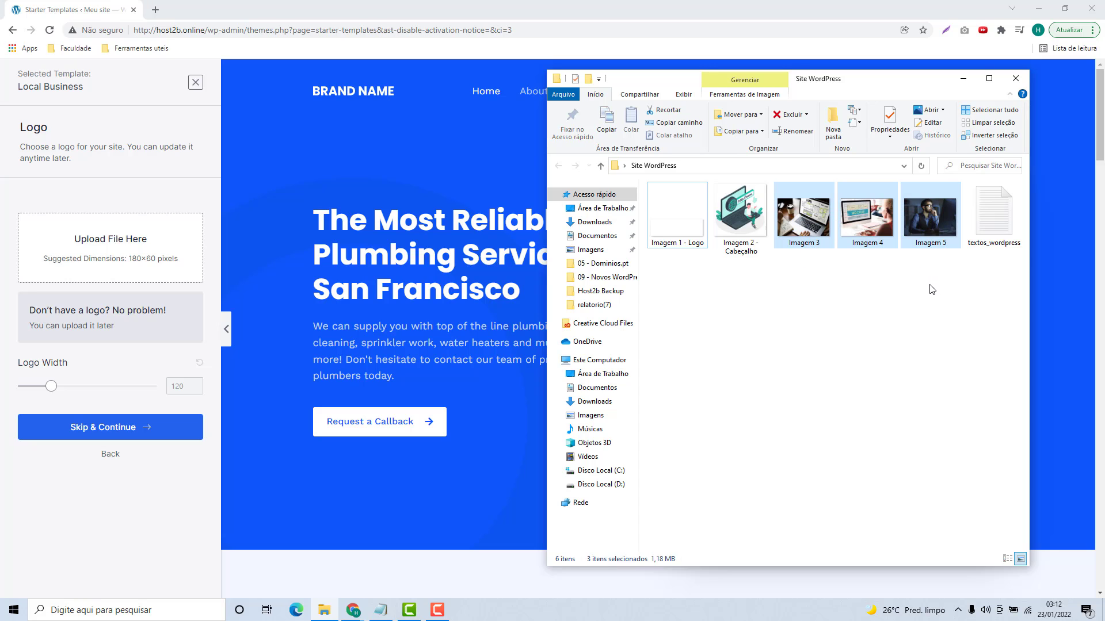
click(924, 291)
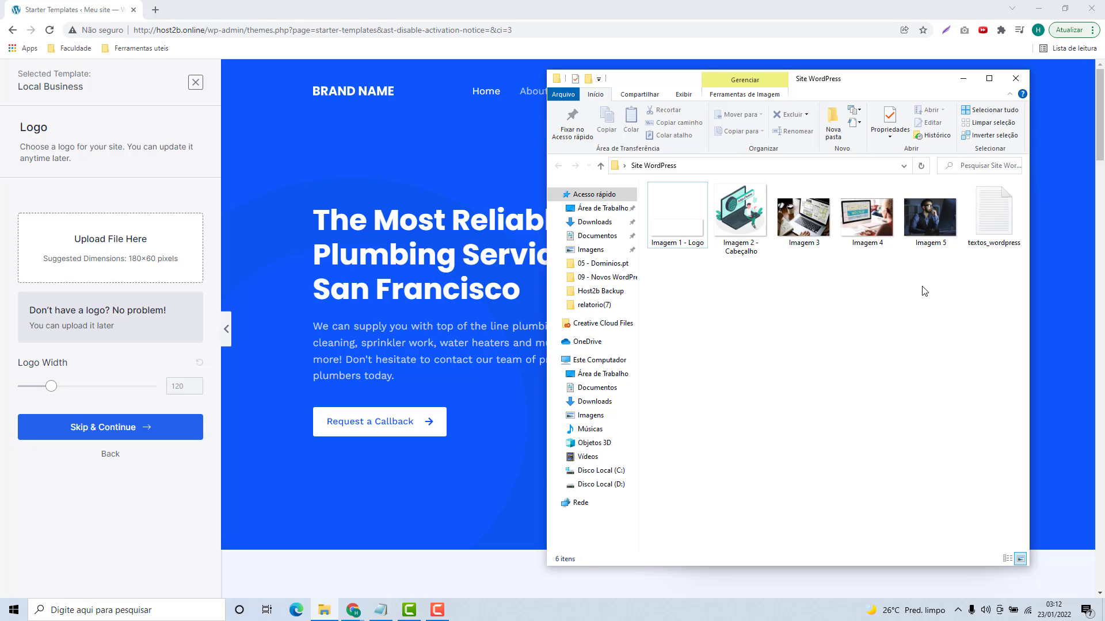
drag(990, 276, 679, 190)
drag(677, 278, 708, 303)
drag(674, 271, 753, 358)
click(119, 215)
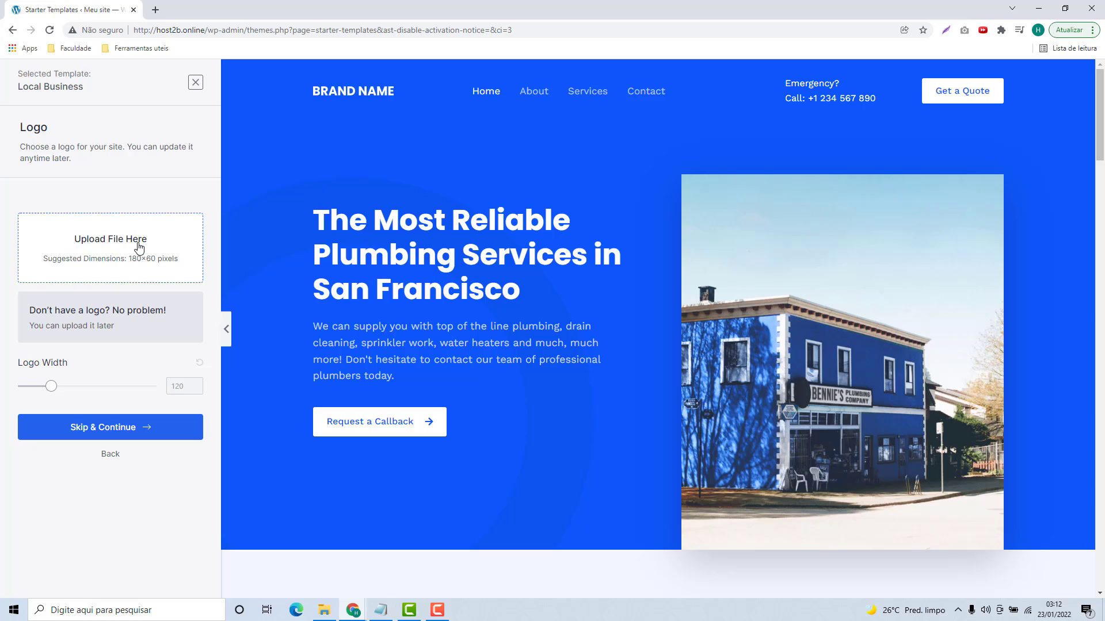
Step: Upload Imagem-1-Logo.png and select it as the site logo
click(110, 253)
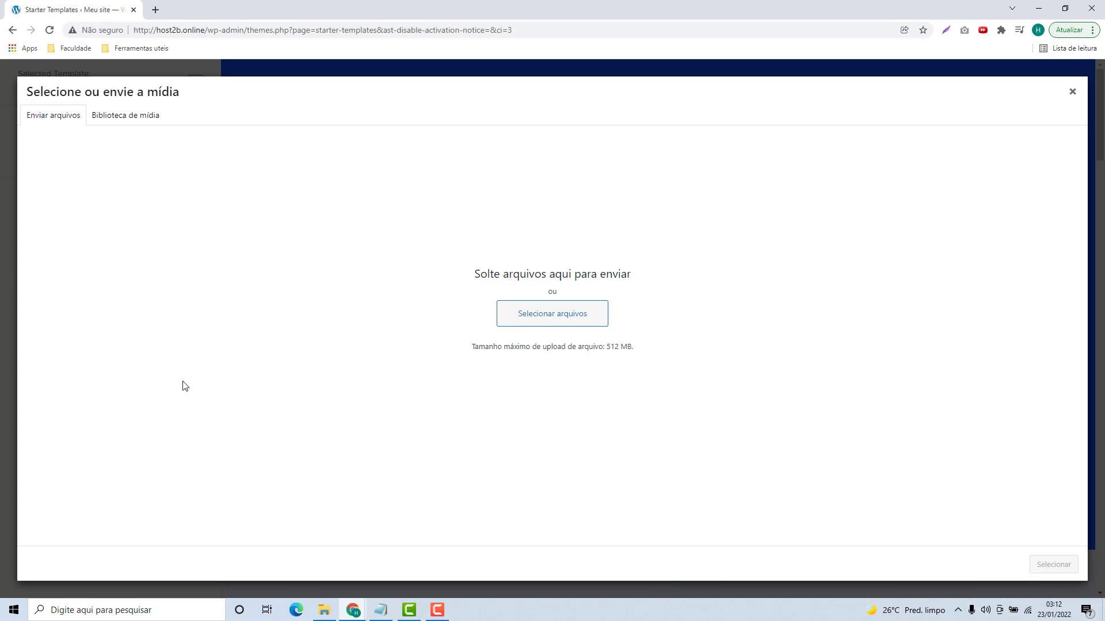
click(330, 611)
drag(676, 224, 497, 257)
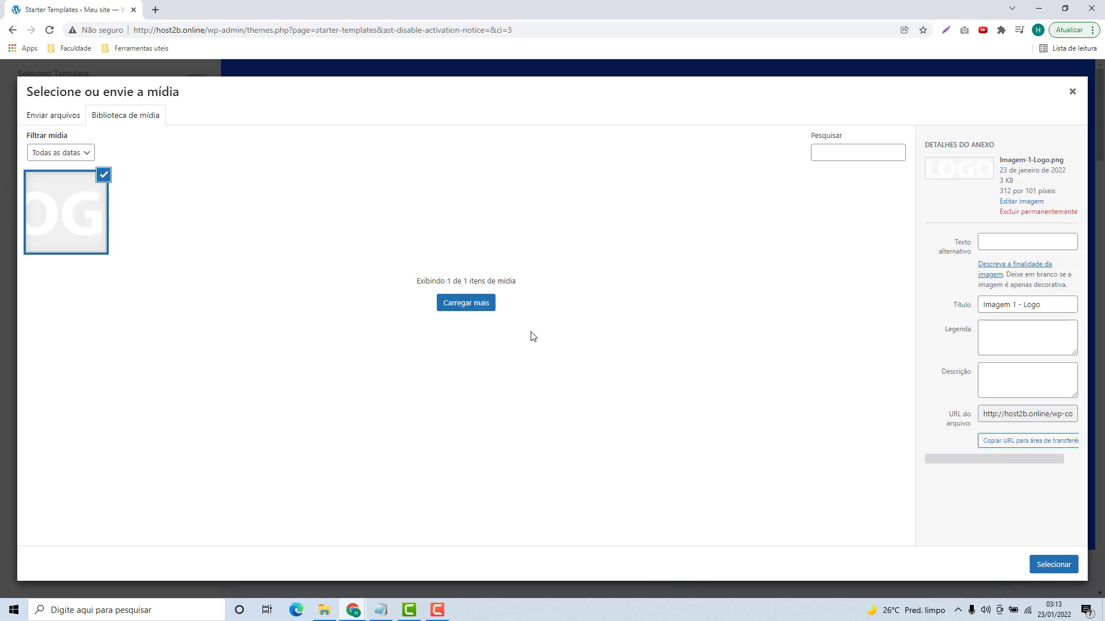
click(1048, 571)
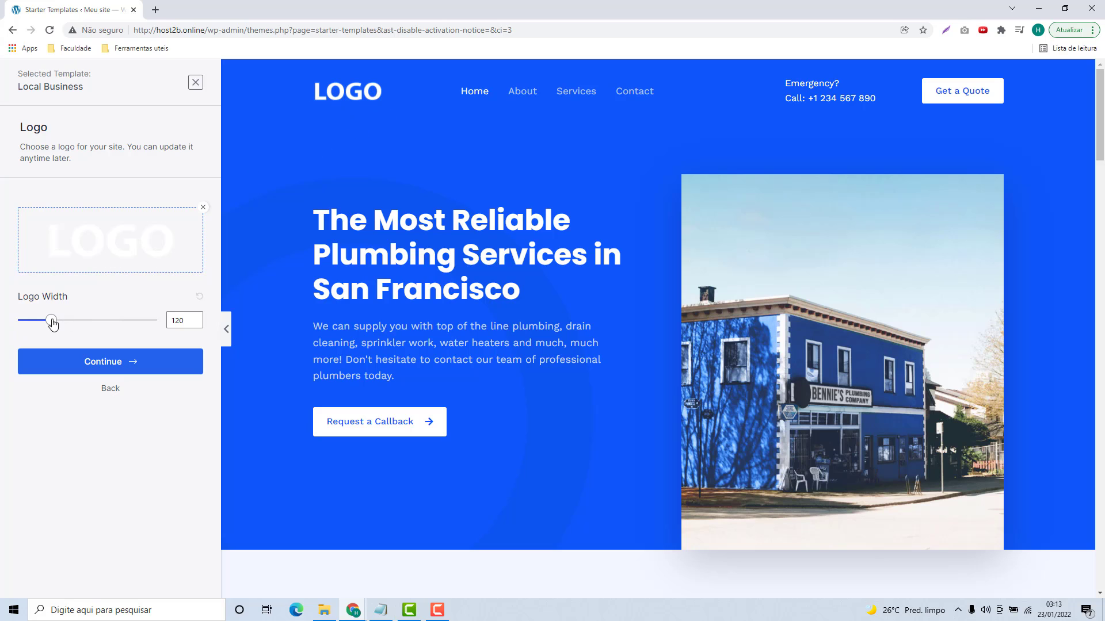
Step: Set the logo width to 120 and continue to Colors & Fonts
drag(50, 323, 46, 319)
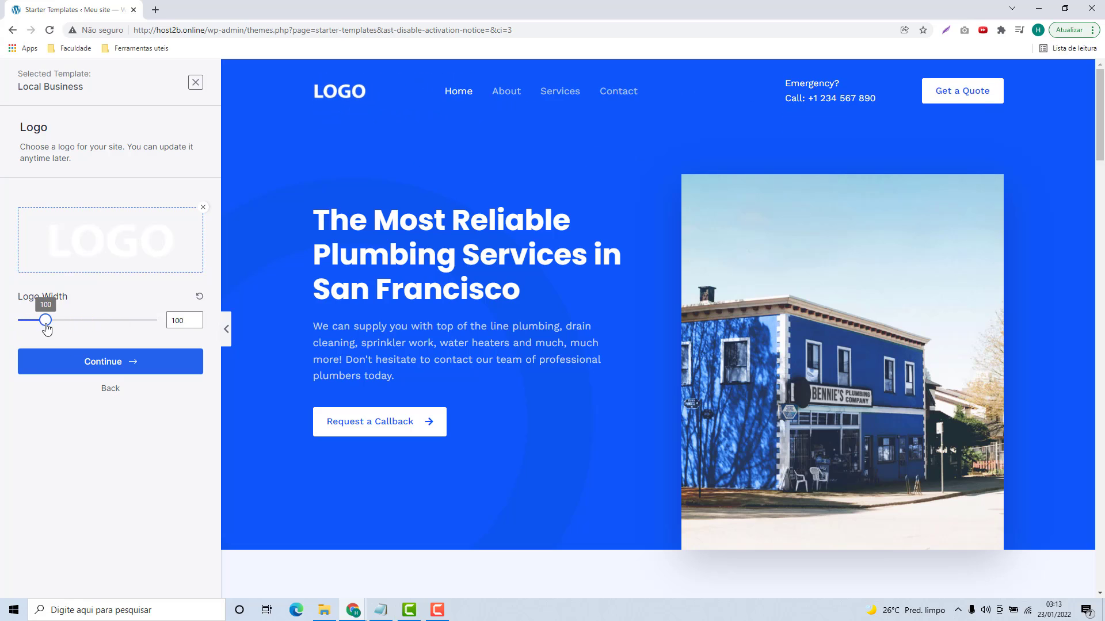
click(180, 323)
double_click(180, 324)
text(120)
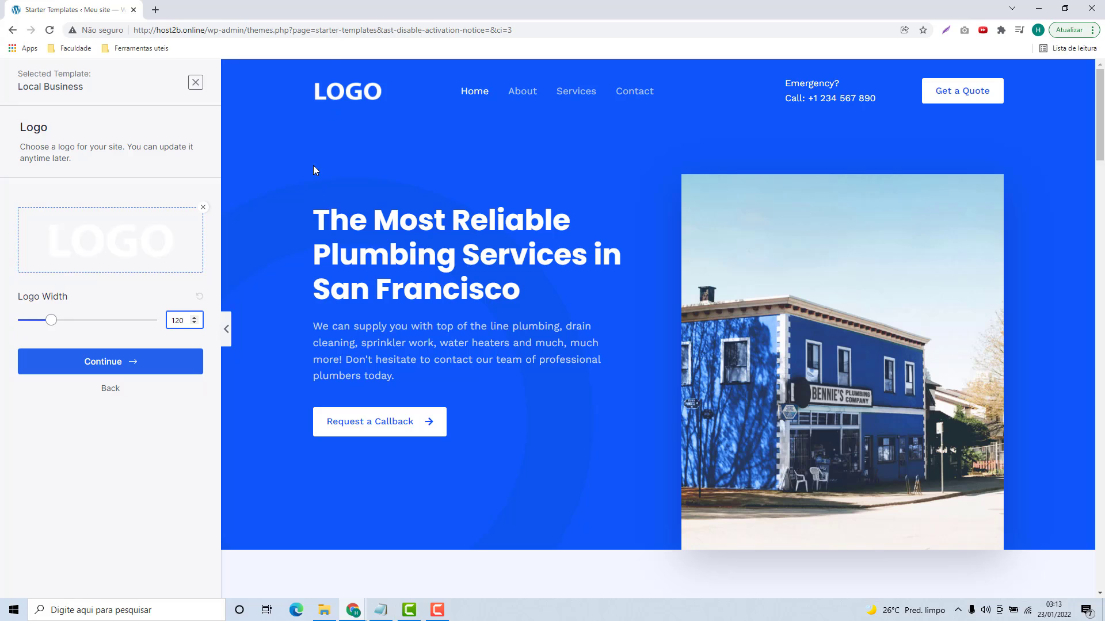
click(116, 371)
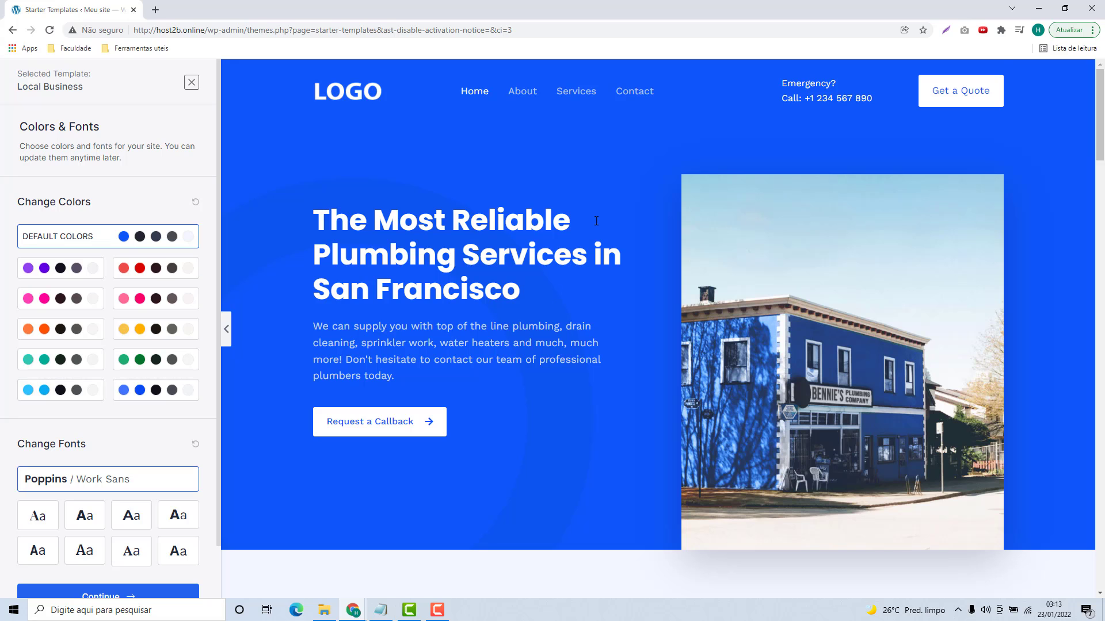
Step: Preview the purple, red, pink, orange, yellow, teal, green, light blue and blue palettes
scroll(594, 188, down, 10)
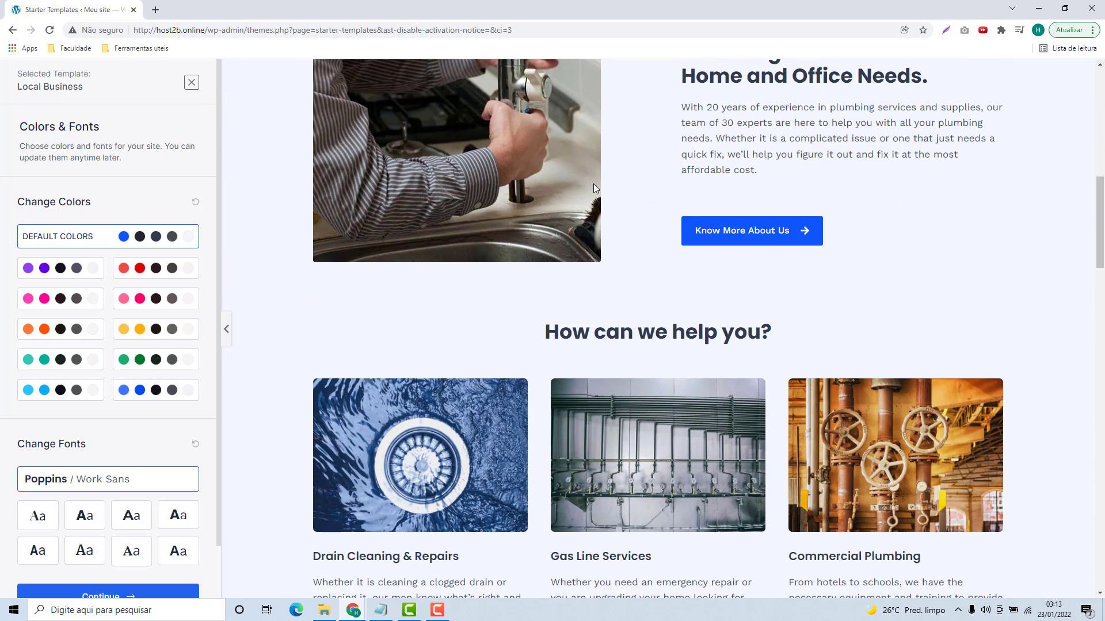
scroll(595, 190, up, 7)
scroll(592, 185, up, 3)
click(92, 268)
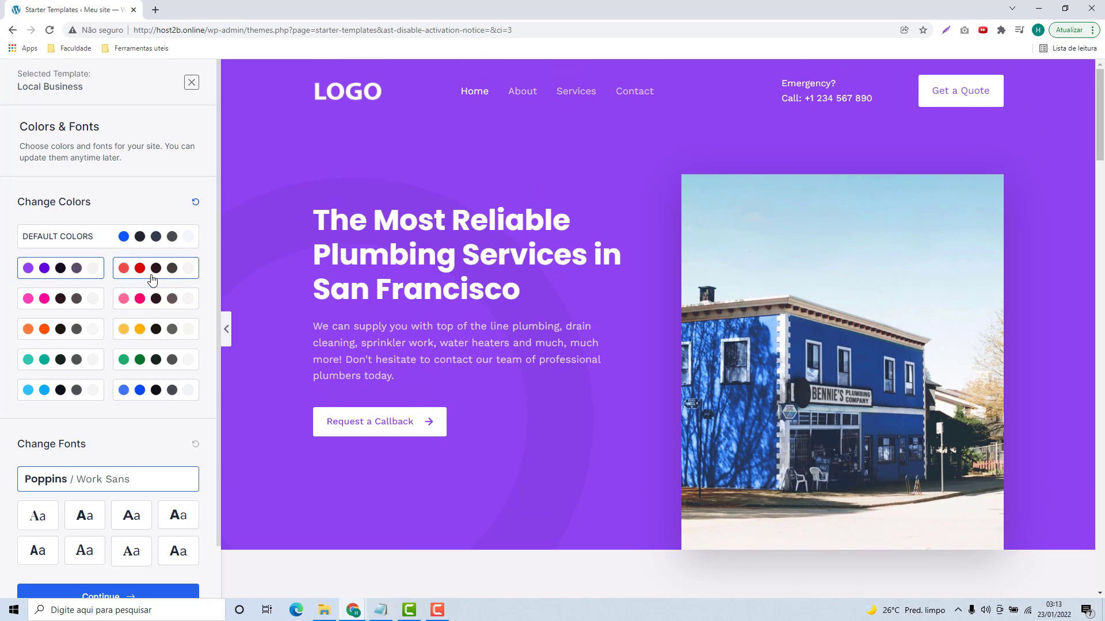
click(81, 299)
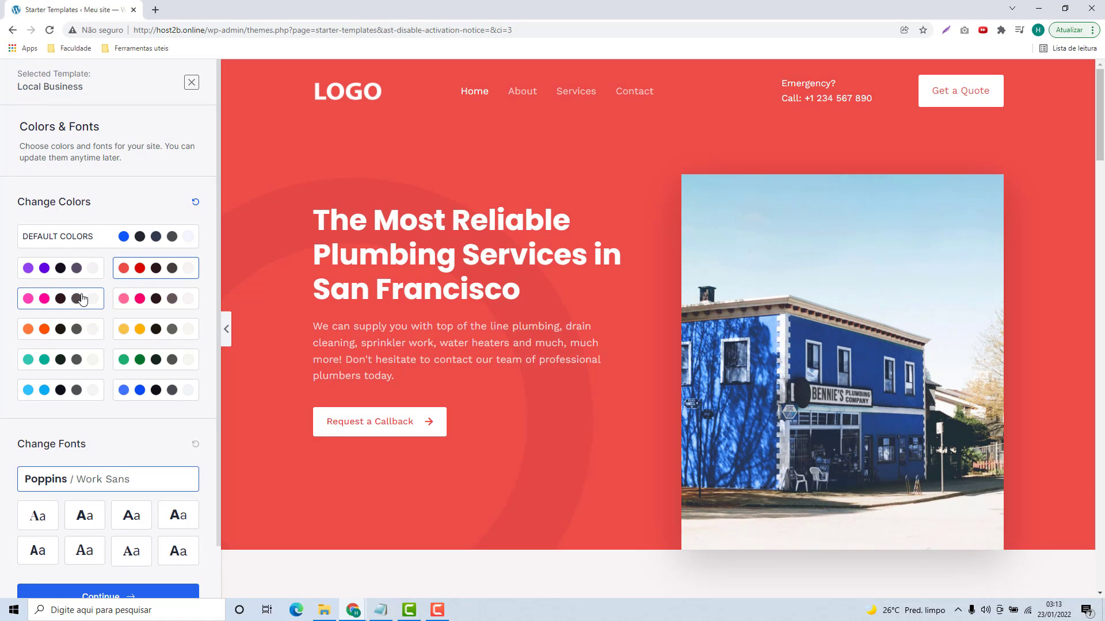
click(165, 303)
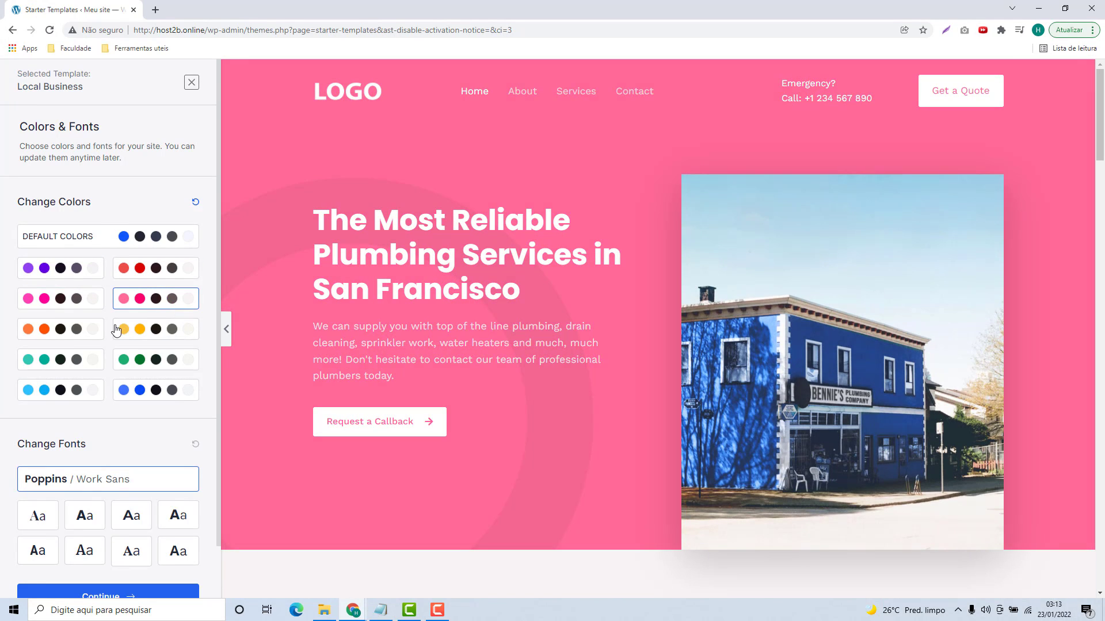
key(Right)
key(Right)
key(Right)
key(Right)
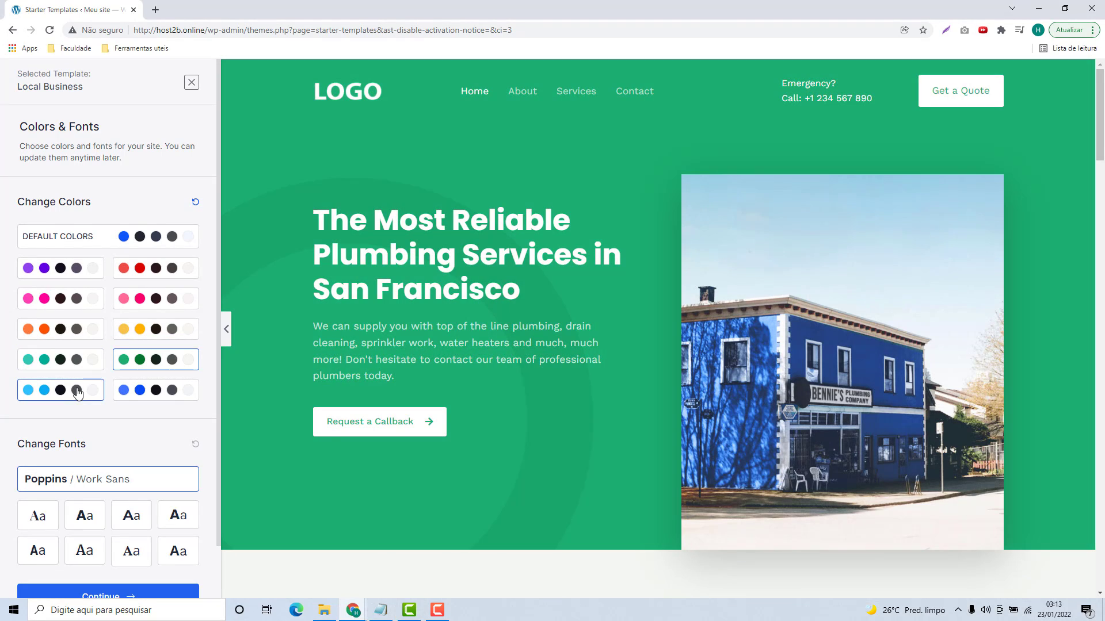
click(78, 393)
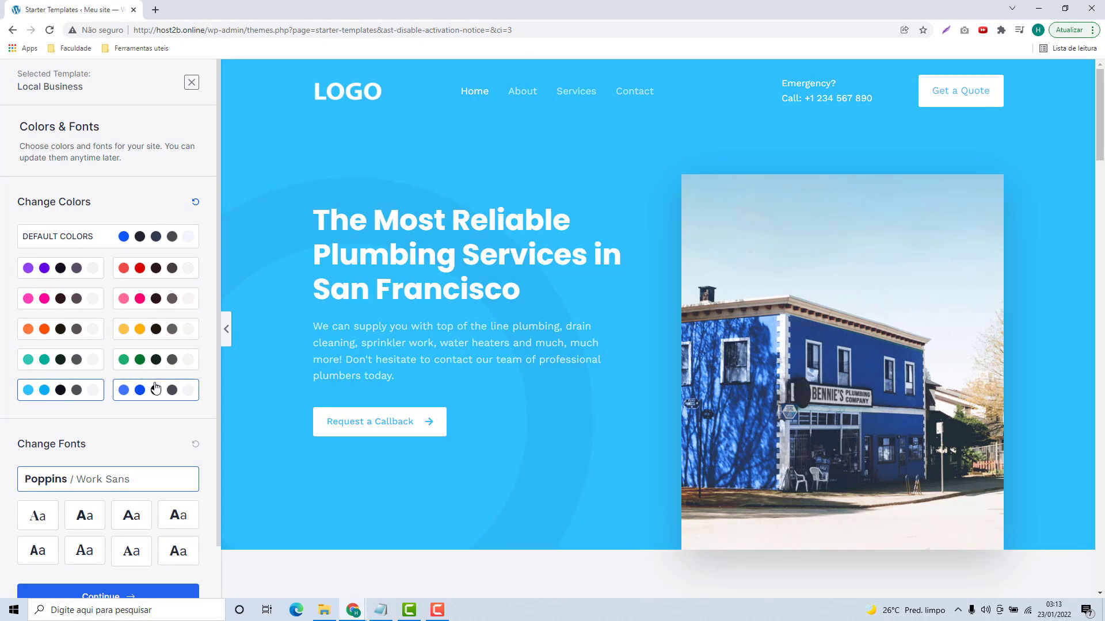
click(157, 390)
Step: Restore the template's default blue colours
scroll(448, 299, down, 5)
scroll(448, 300, down, 10)
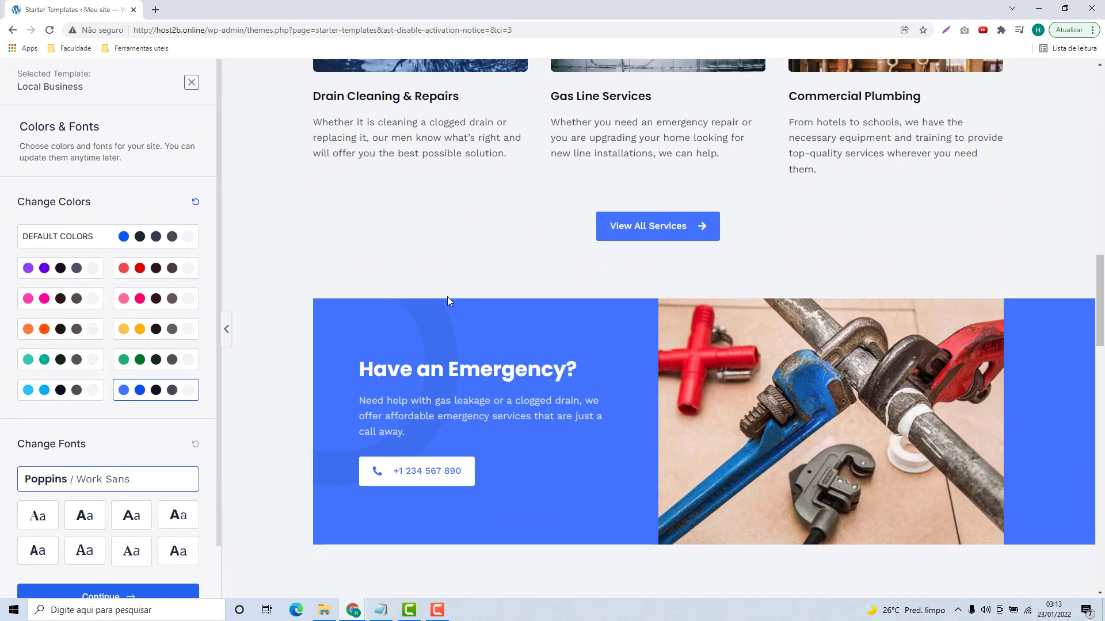
scroll(447, 295, down, 5)
scroll(447, 299, up, 5)
click(86, 240)
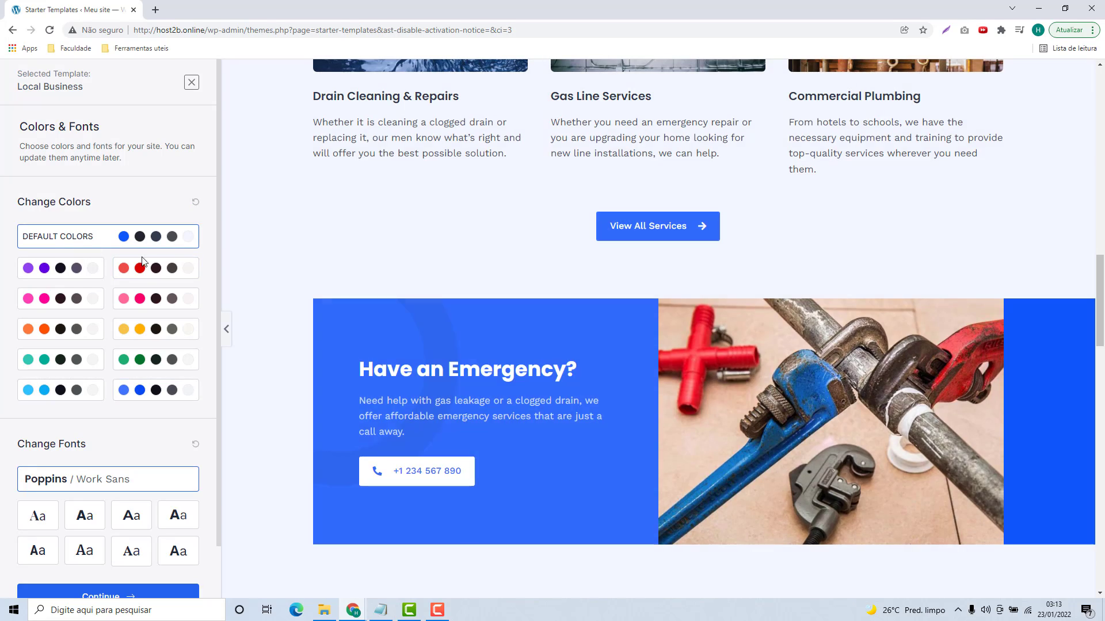
scroll(403, 296, up, 10)
scroll(404, 296, up, 5)
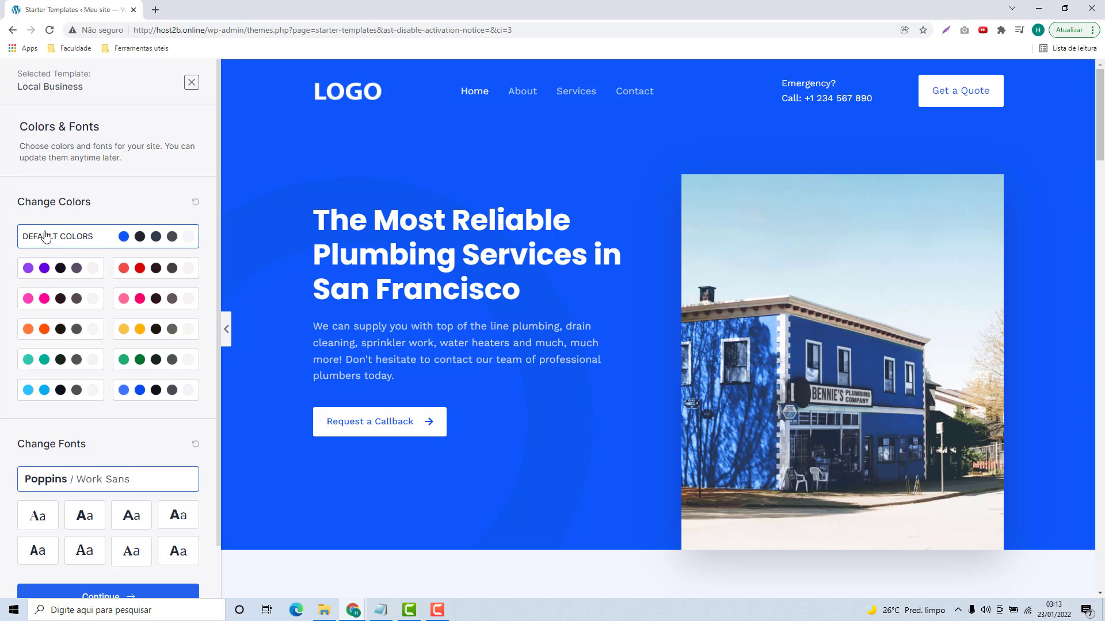
scroll(111, 245, down, 1)
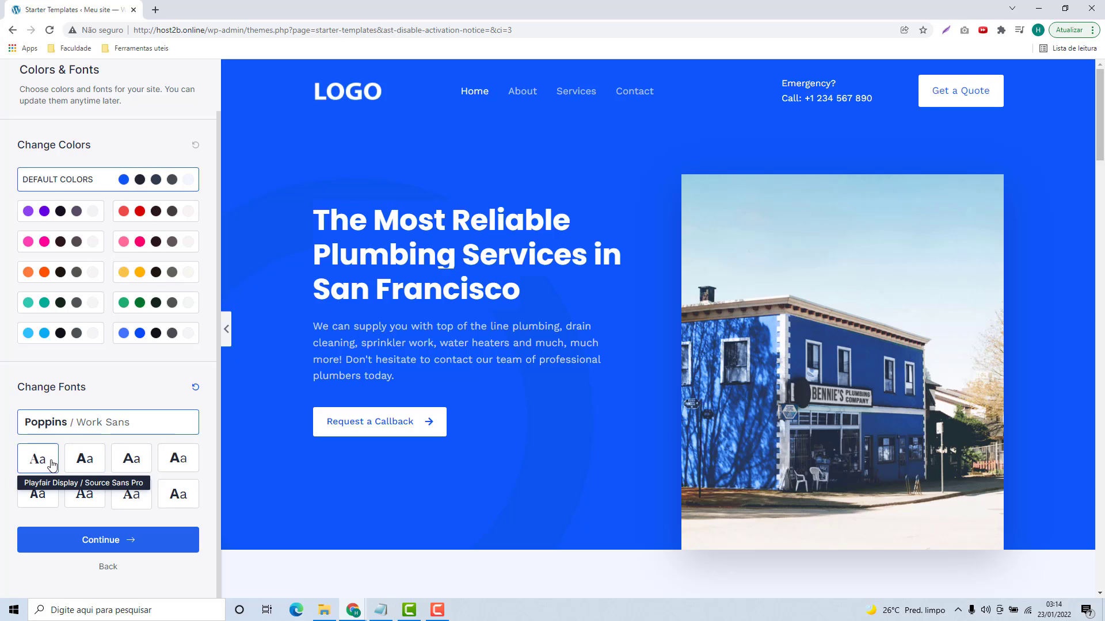
Step: Compare font pairs like Montserrat / Lato and Rubik / Karla, then keep Poppins / Work Sans and continue
click(85, 458)
click(124, 459)
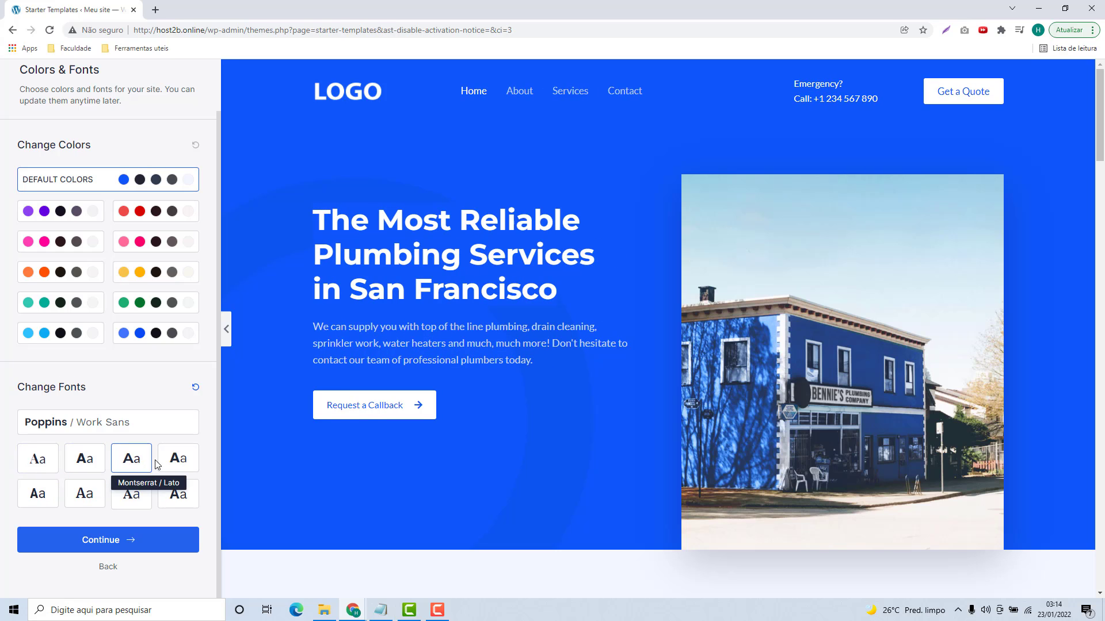
click(176, 459)
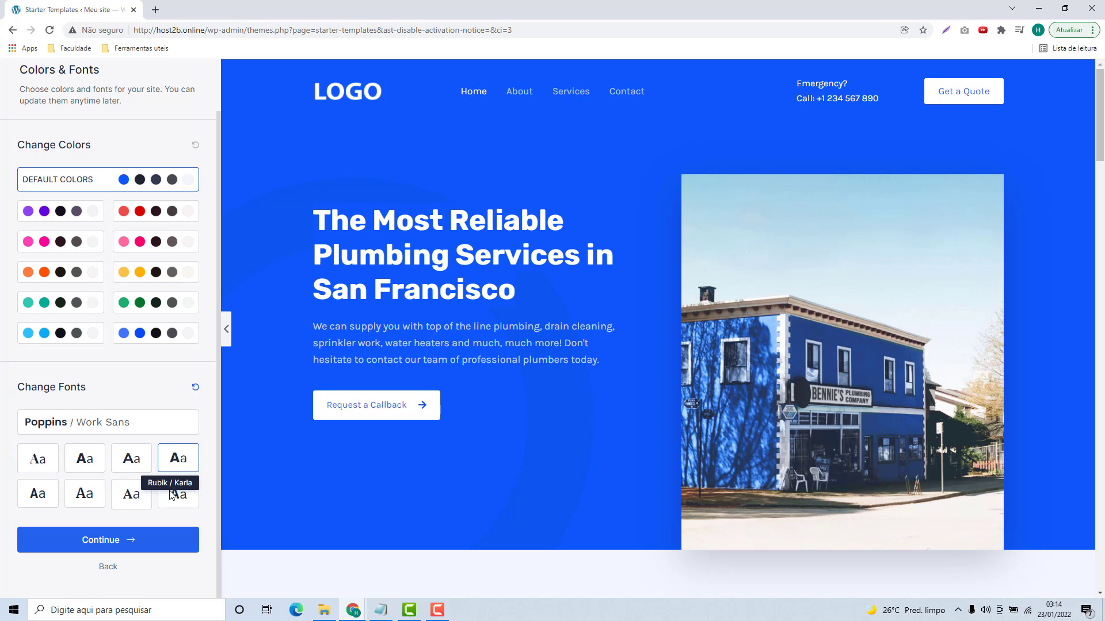
click(131, 494)
click(85, 494)
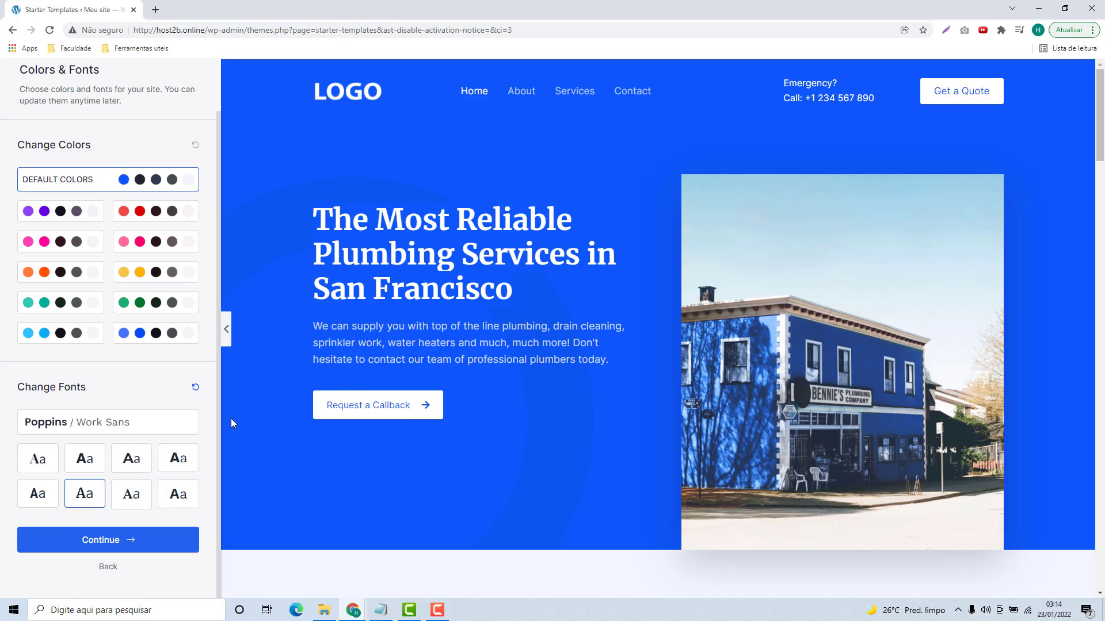
click(38, 493)
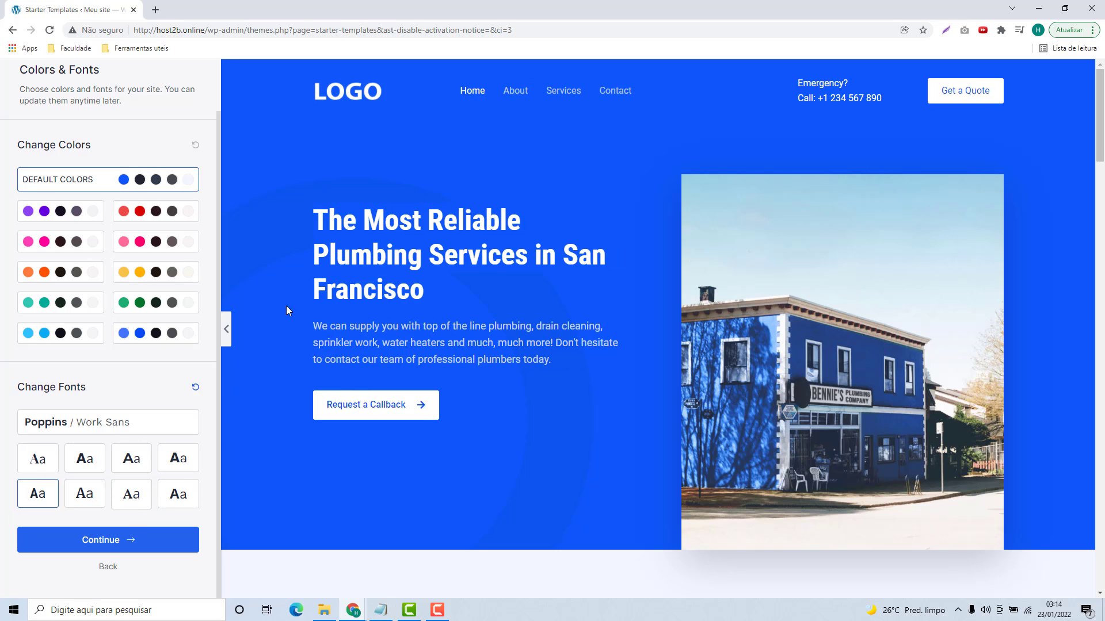
click(52, 424)
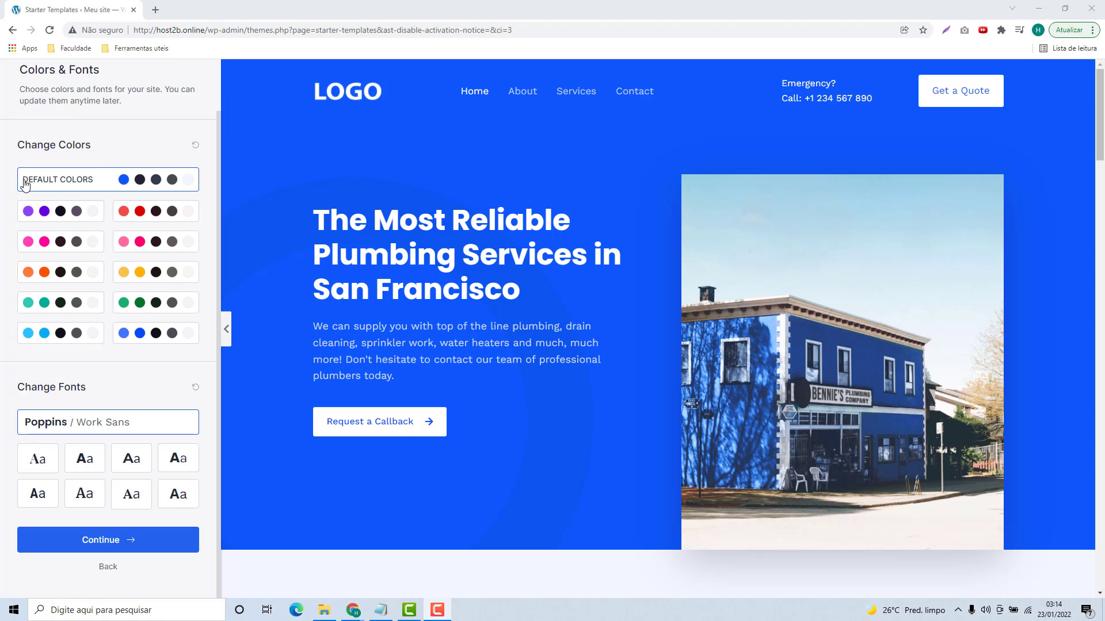
click(107, 544)
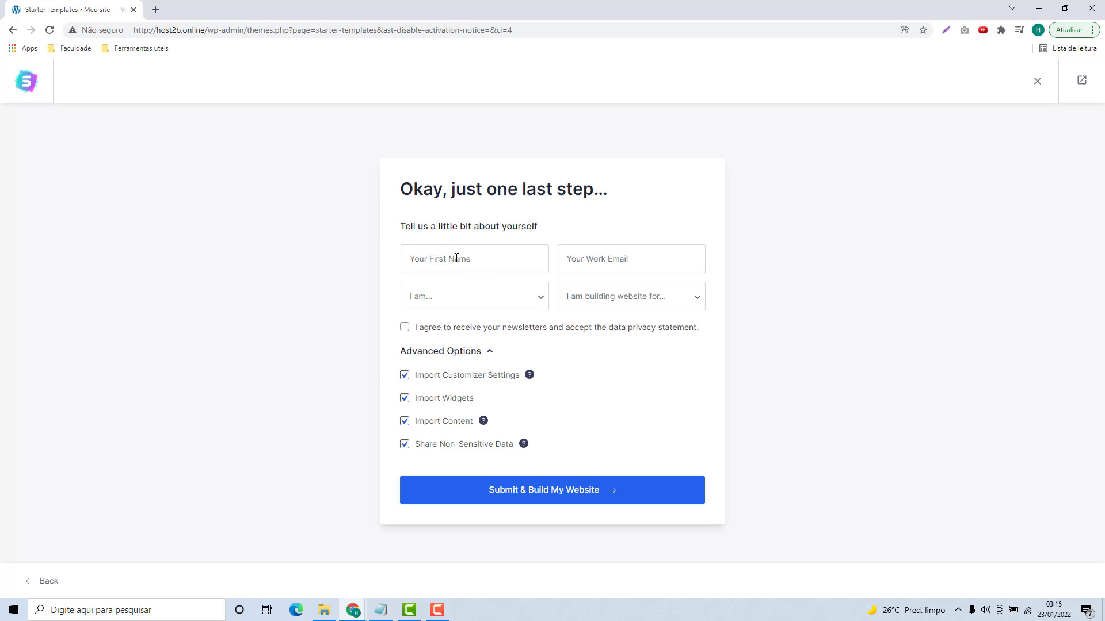
Step: Look through the 'I am...' and website-purpose choices, then submit to build the site
click(500, 305)
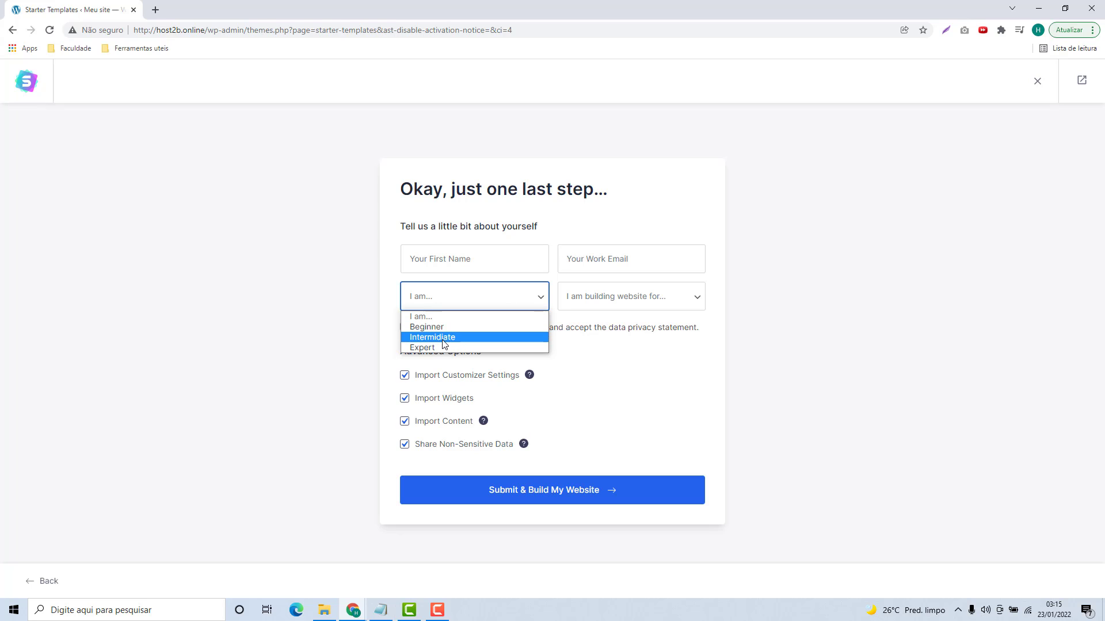
click(584, 301)
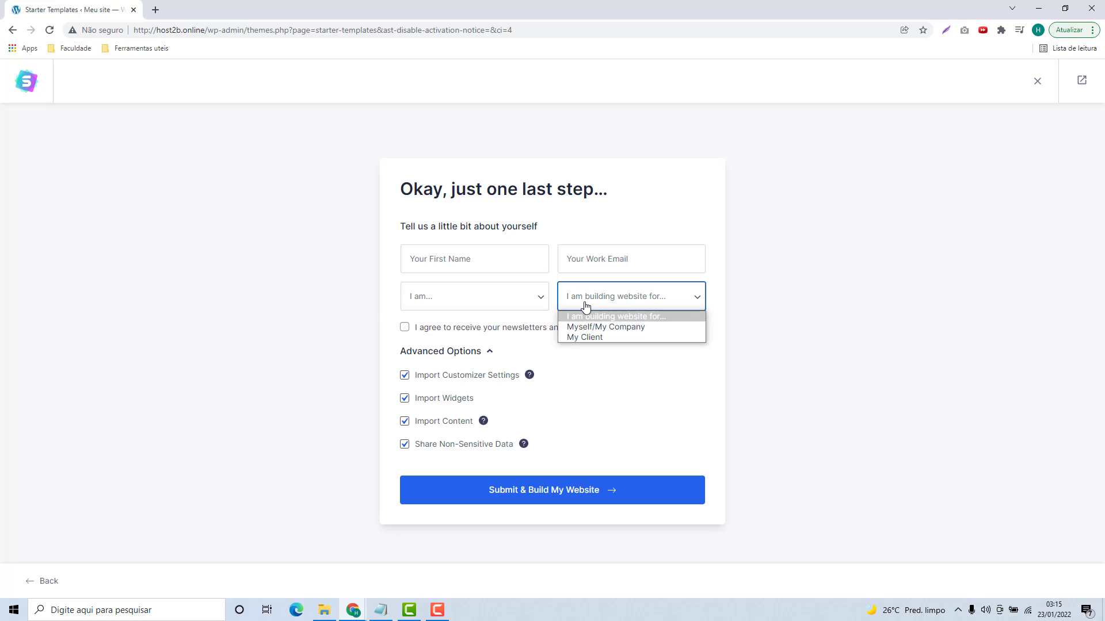
click(585, 303)
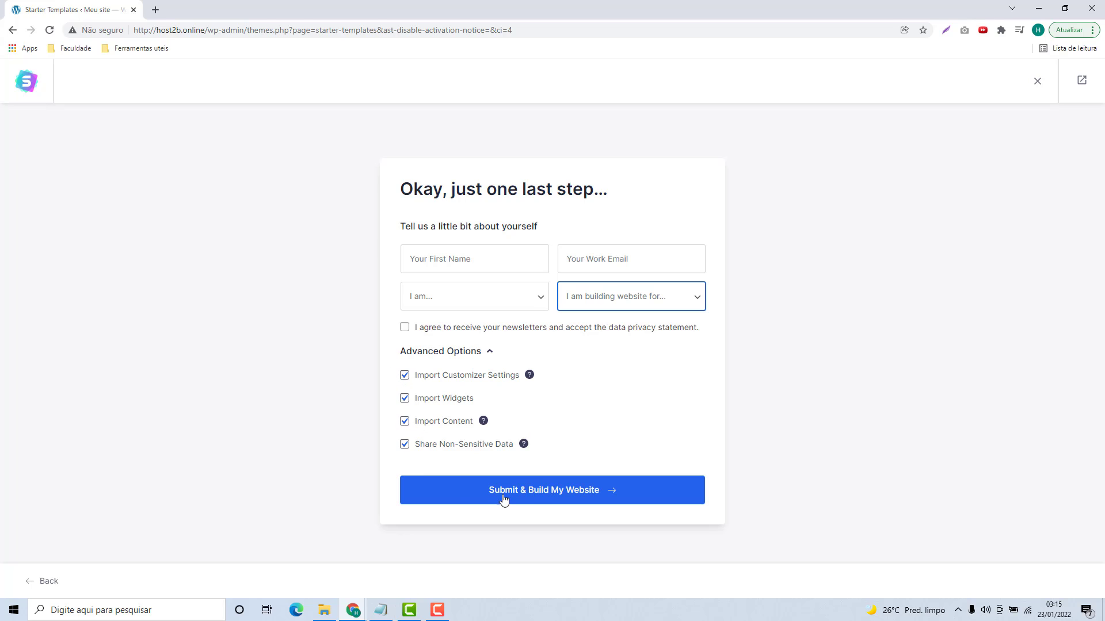
click(555, 496)
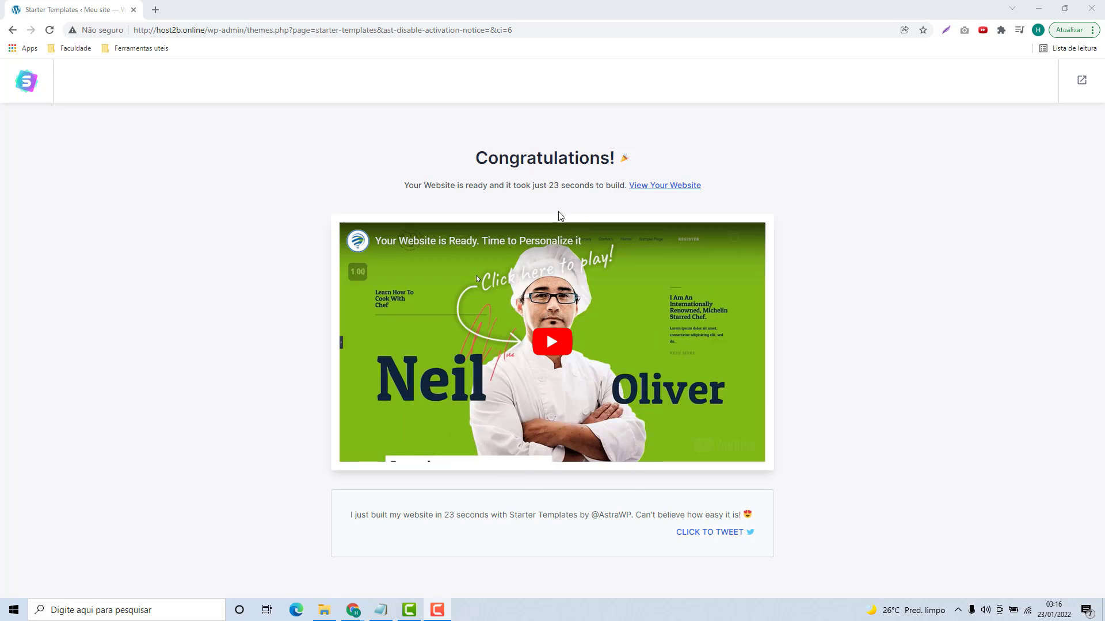
Step: Open the finished plumbing site in a new tab and scroll through its homepage
click(653, 192)
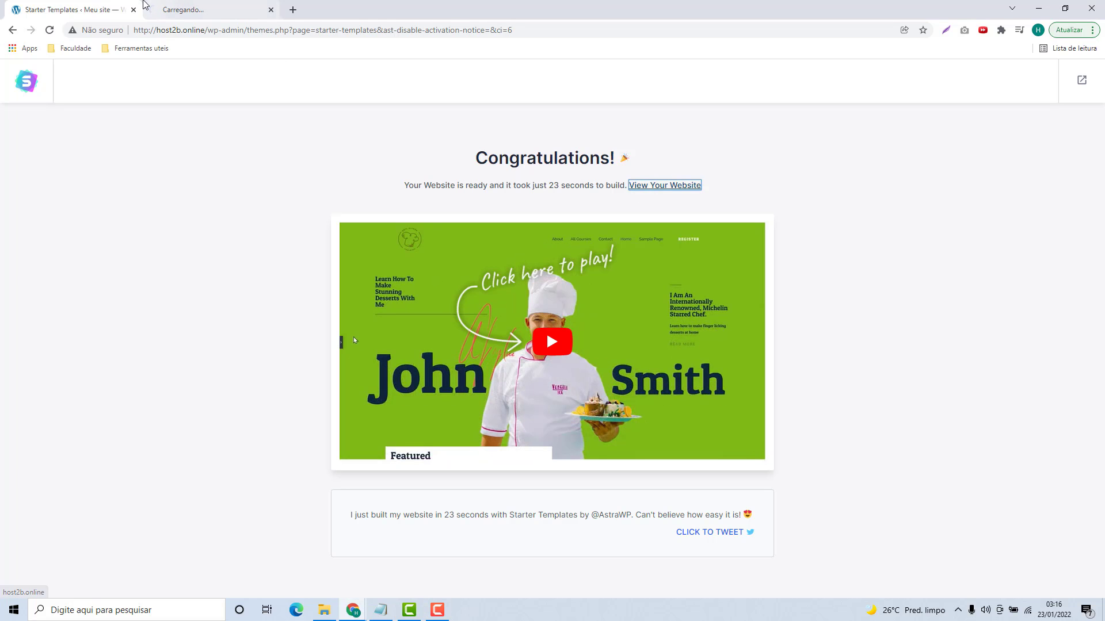
click(177, 8)
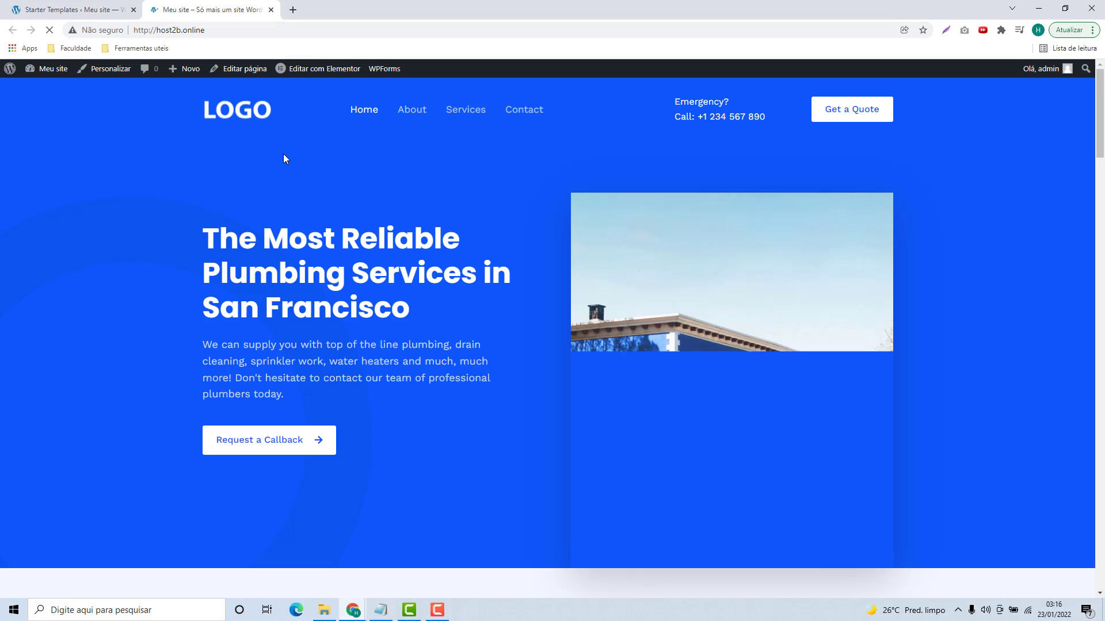
scroll(510, 350, down, 15)
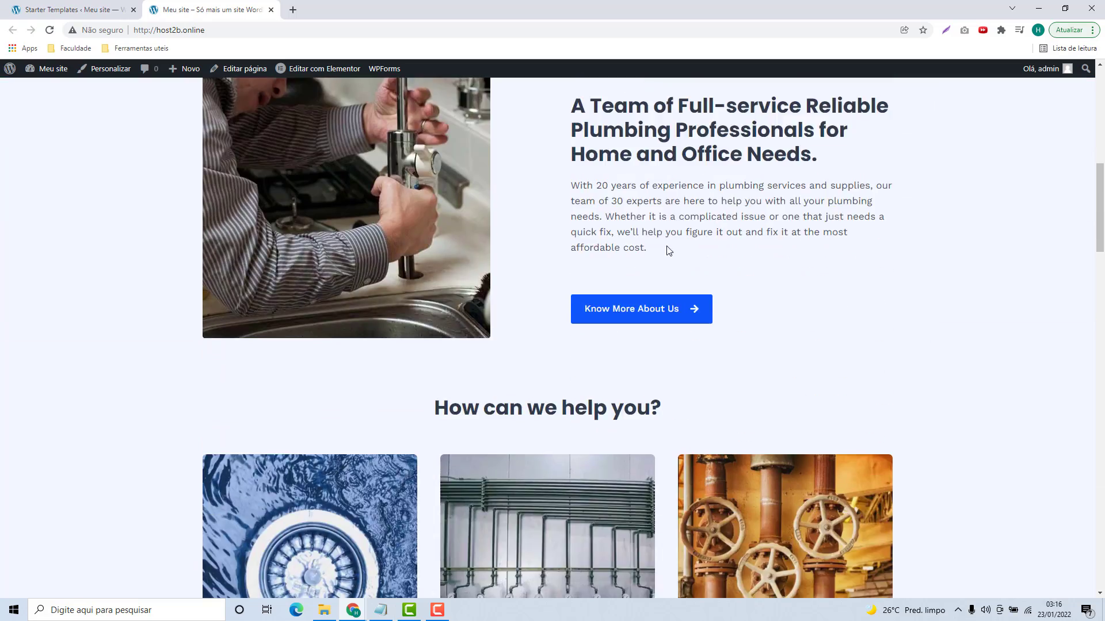
scroll(662, 314, down, 20)
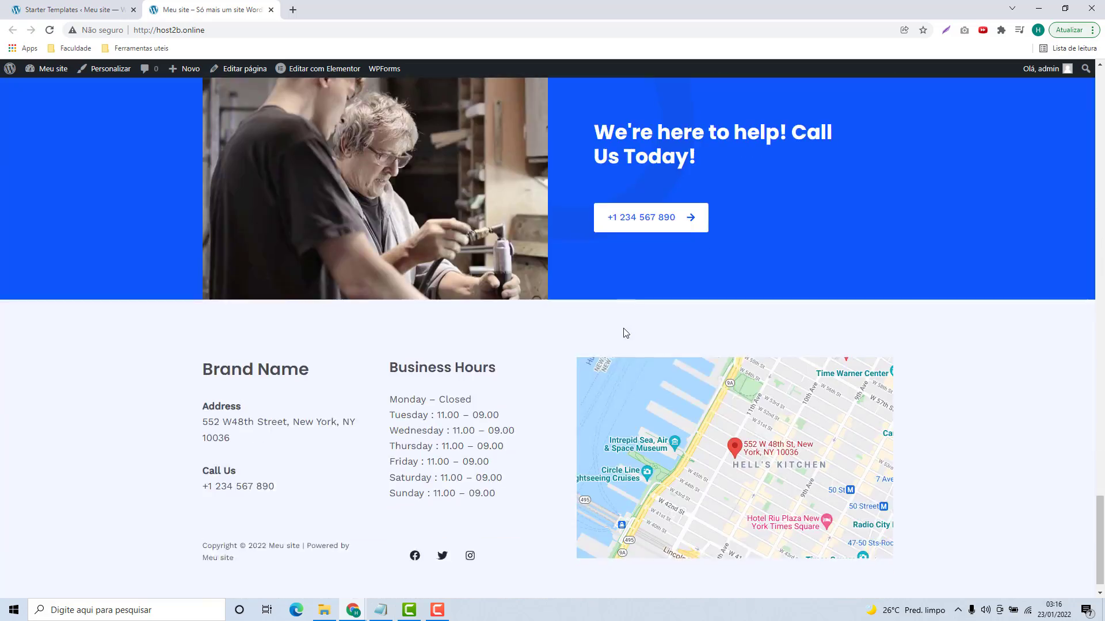
scroll(547, 345, up, 20)
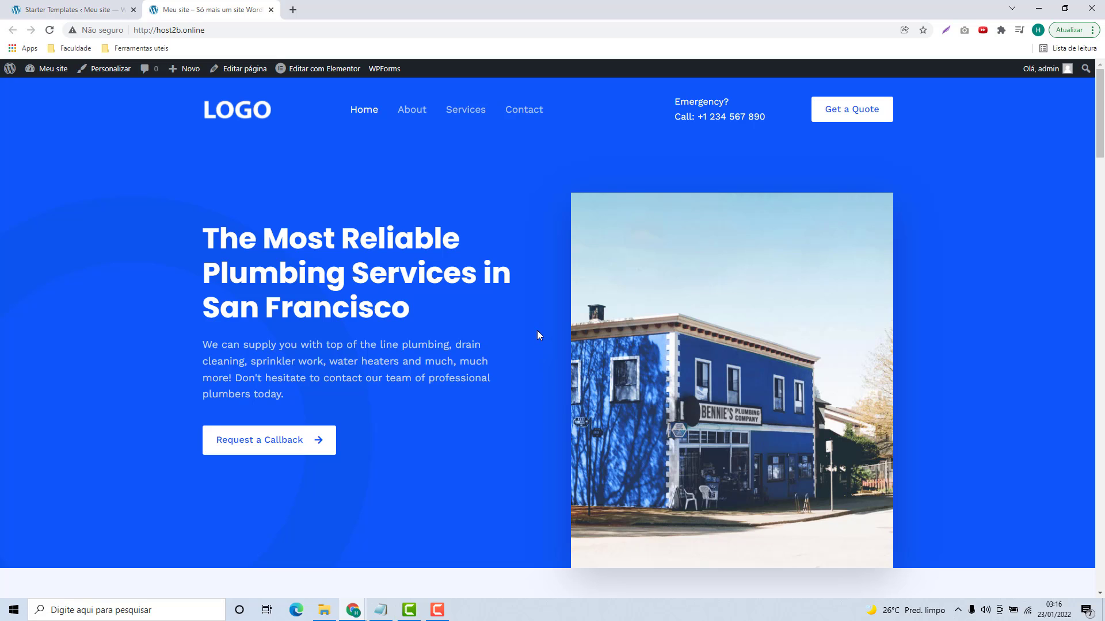
scroll(537, 340, down, 20)
scroll(500, 354, down, 5)
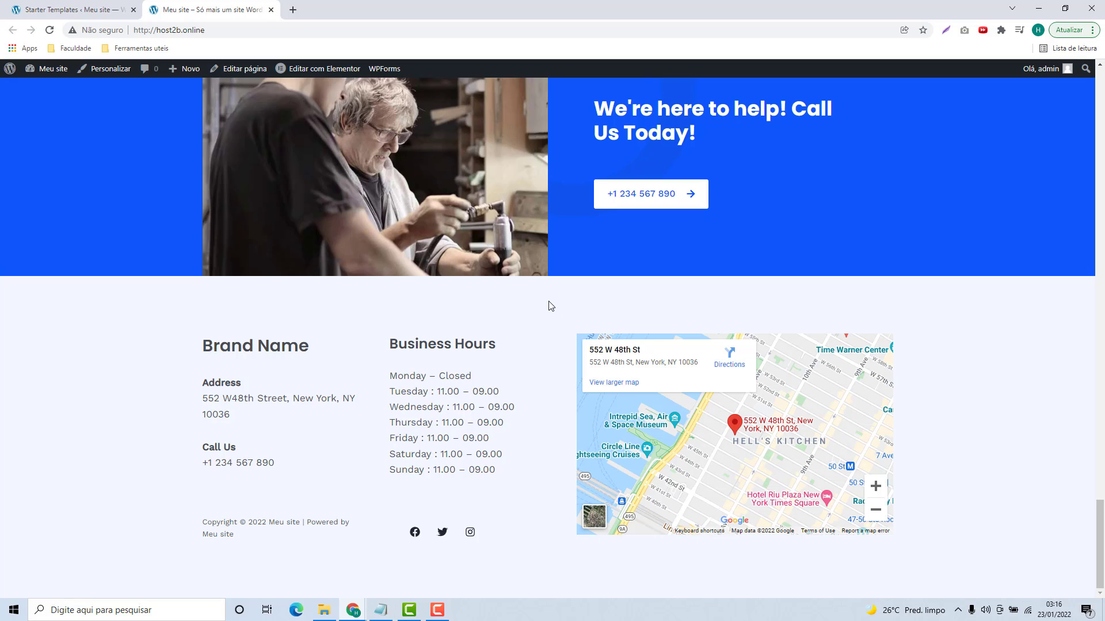
scroll(575, 346, up, 15)
scroll(526, 338, up, 15)
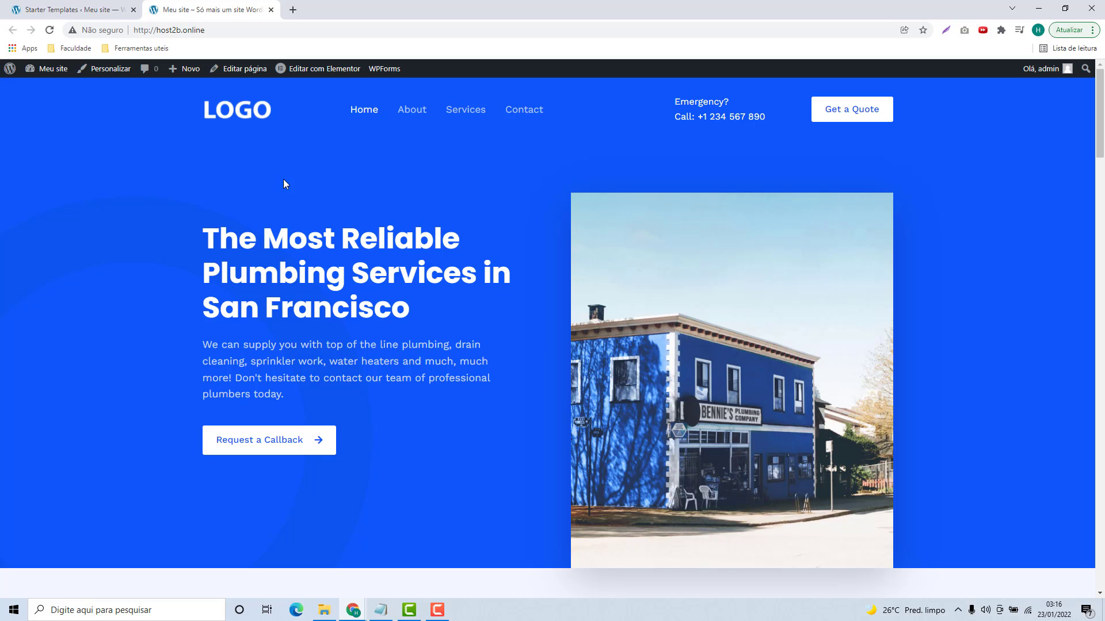
scroll(475, 247, down, 20)
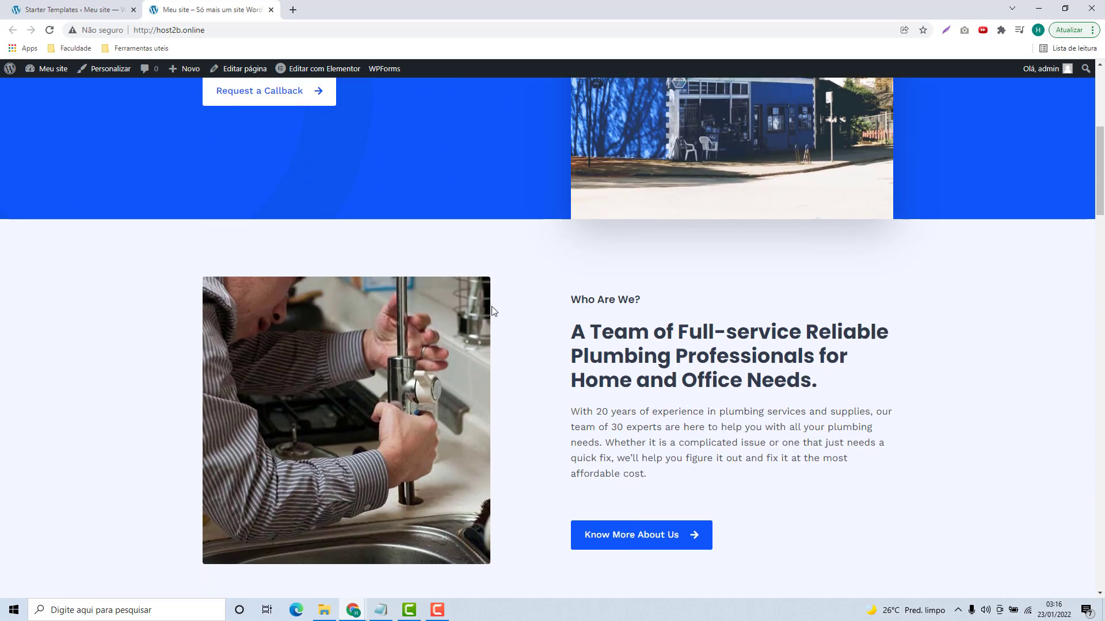
scroll(412, 189, down, 2)
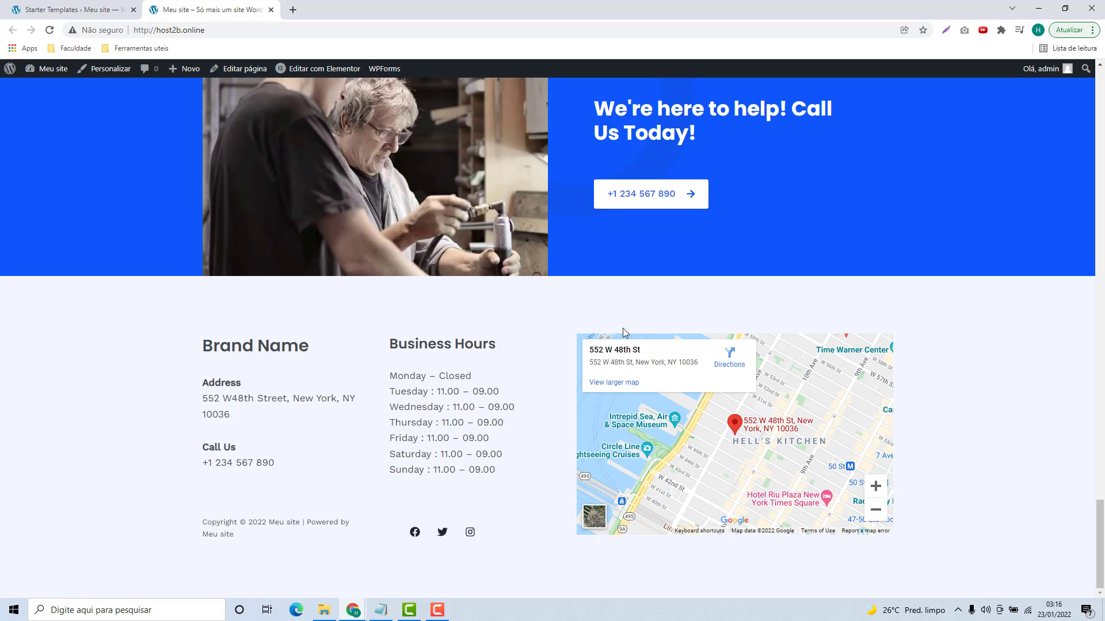
scroll(577, 369, up, 12)
scroll(576, 359, up, 15)
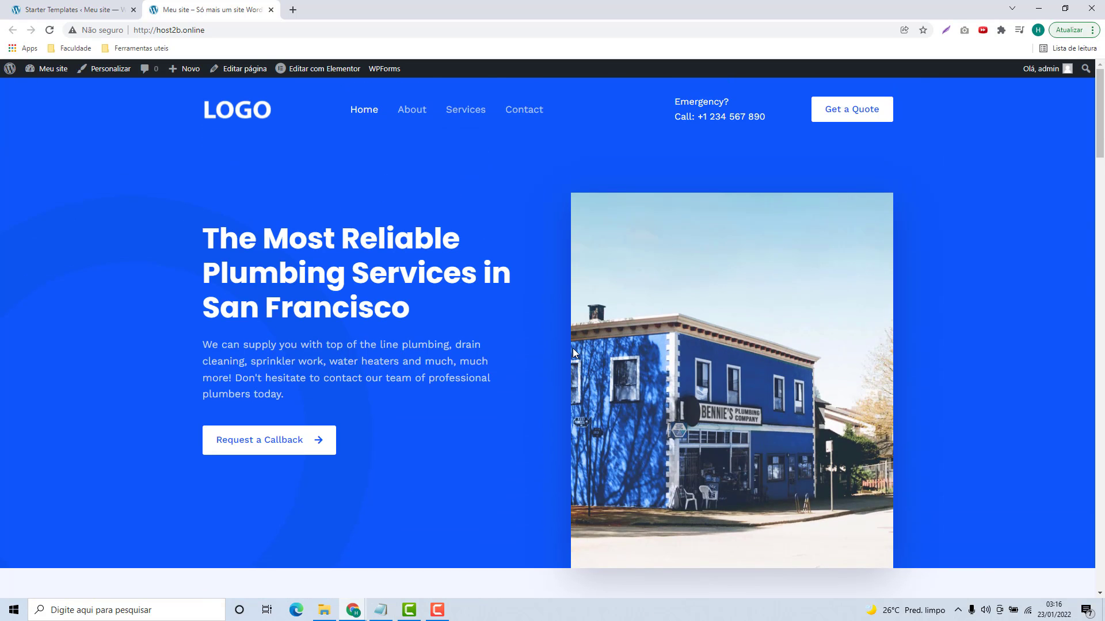
Step: Go to the admin dashboard by adding /wp-admin to the site address
click(218, 31)
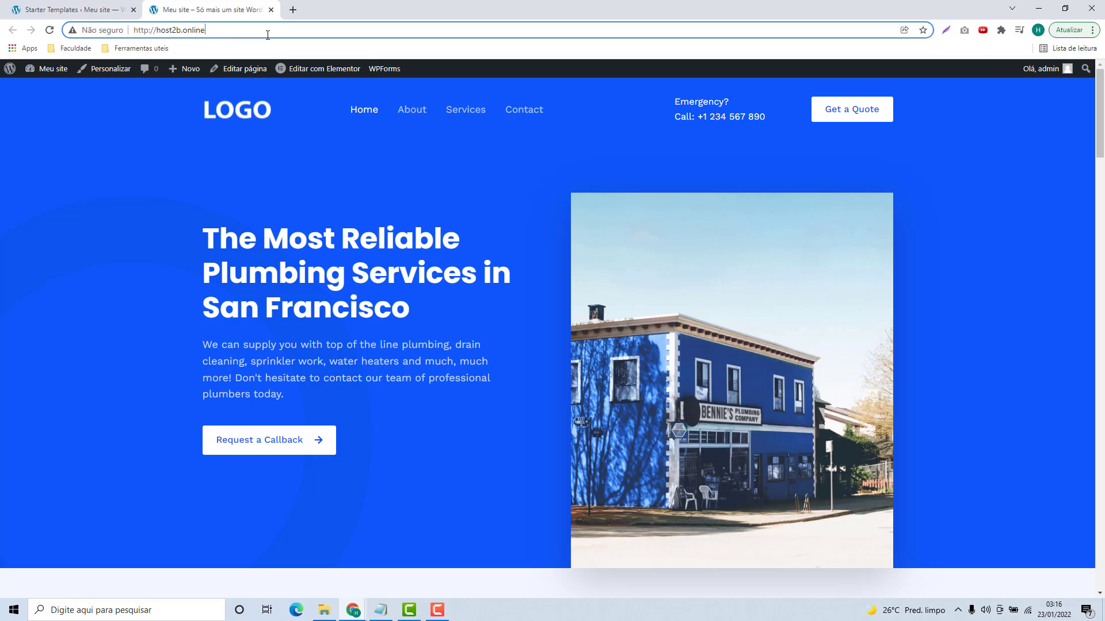
text(/wp-admin)
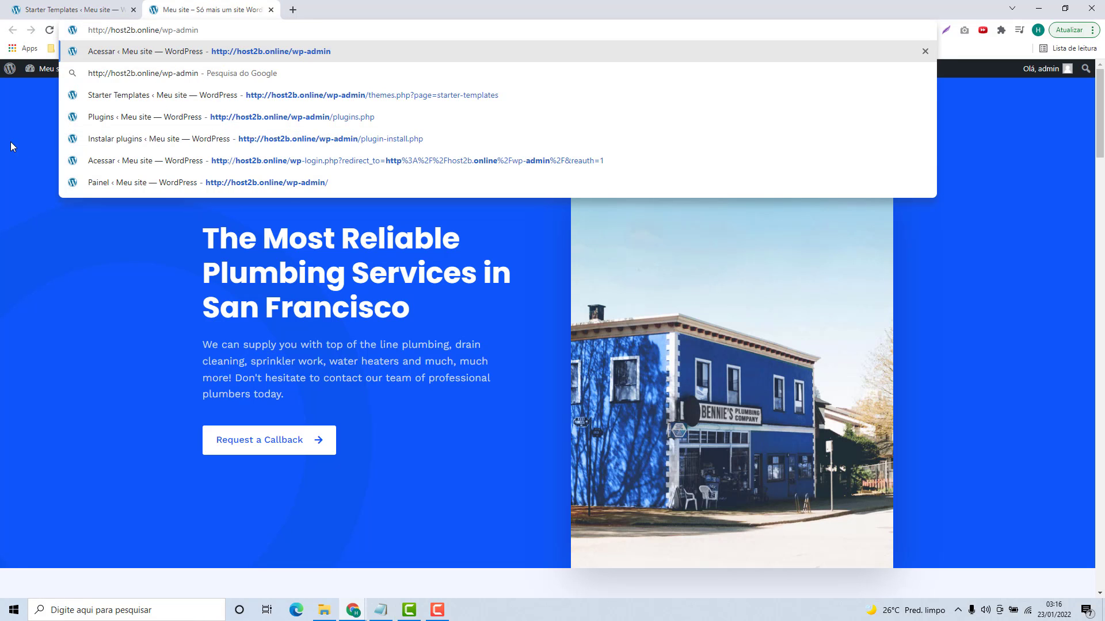
key(Return)
mouse_move(41, 82)
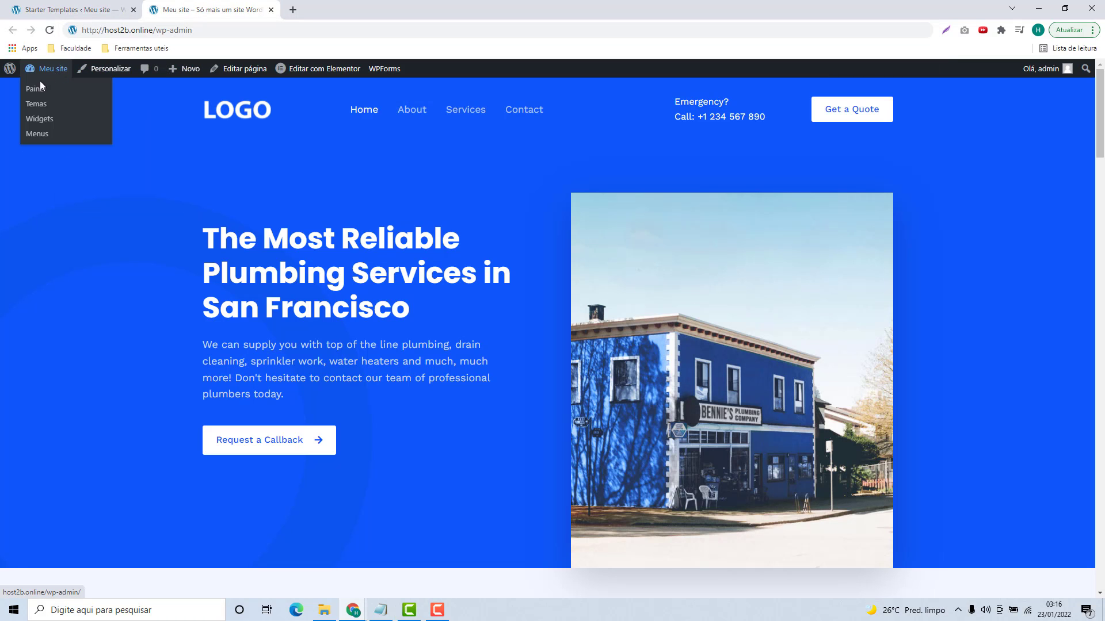
Step: Load the dashboard, close the Starter Templates tab and open the Páginas list
click(36, 90)
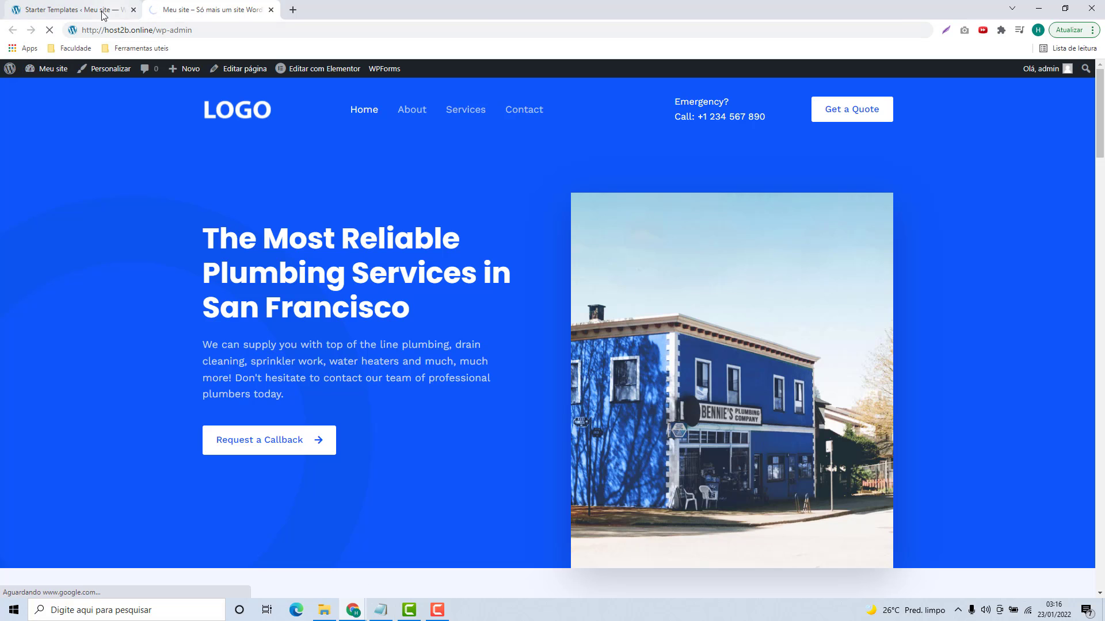
click(128, 11)
click(132, 11)
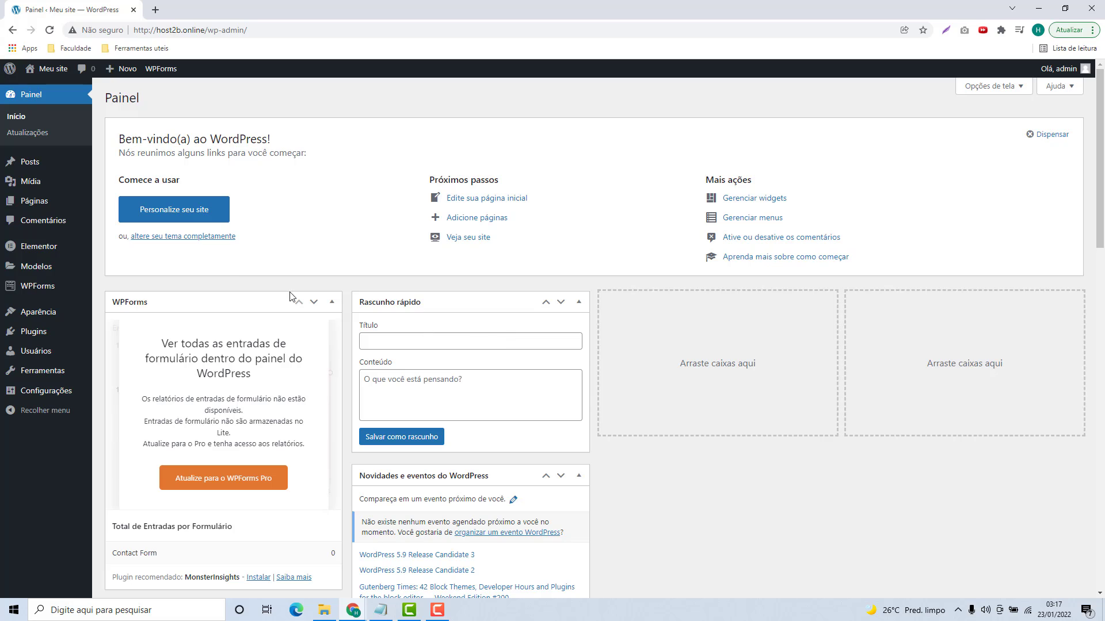
click(29, 203)
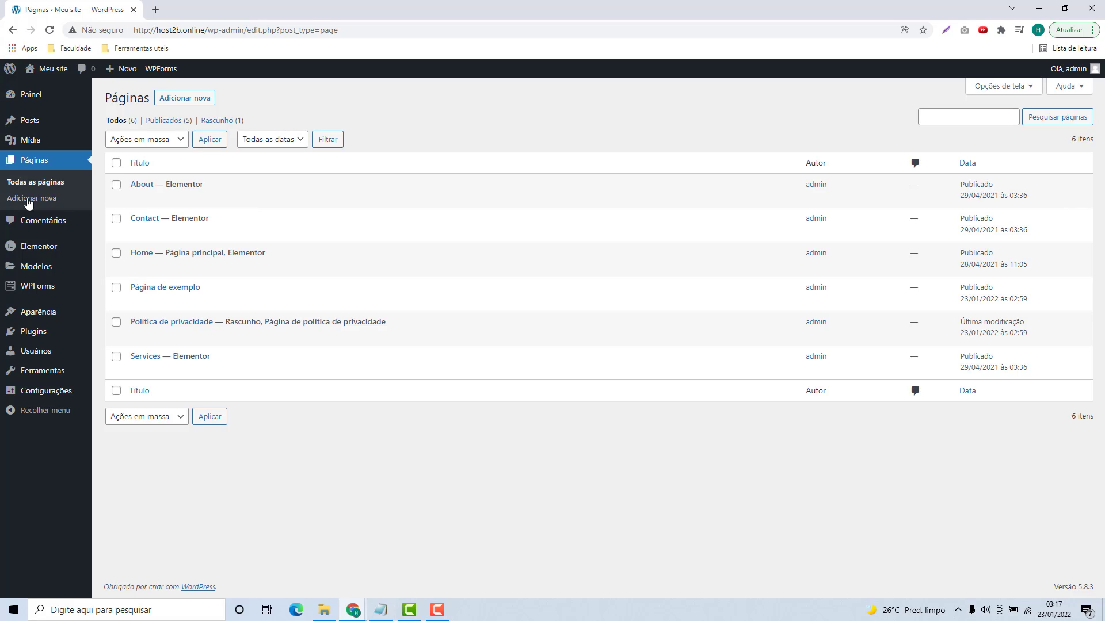
Step: Check the About, Contact, Página de exemplo, Política de privacidade and Services pages
mouse_move(117, 189)
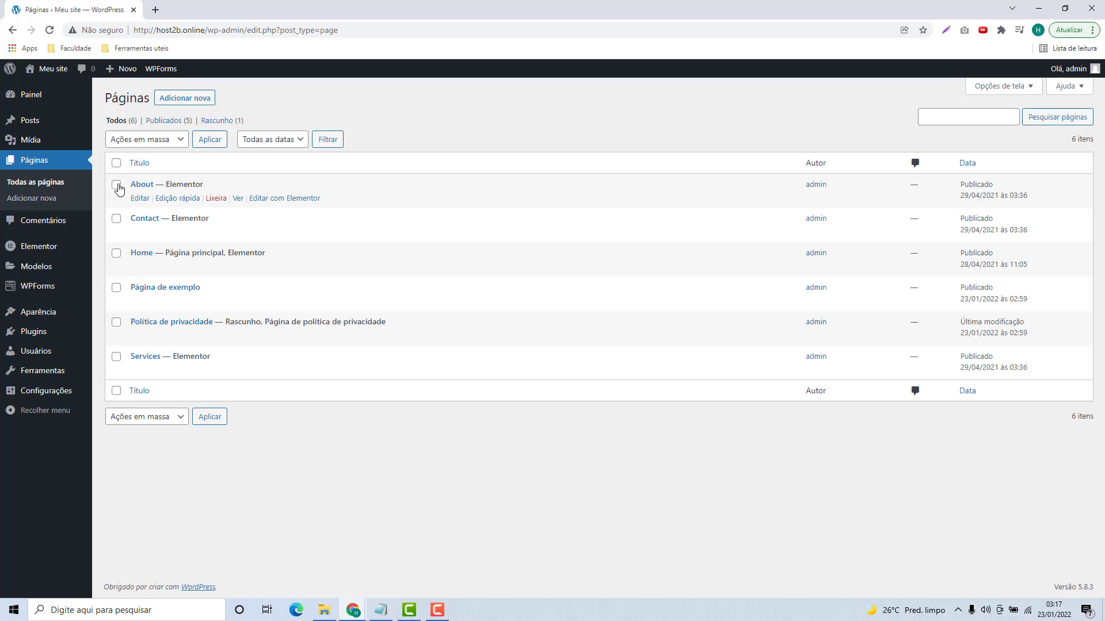
mouse_move(135, 262)
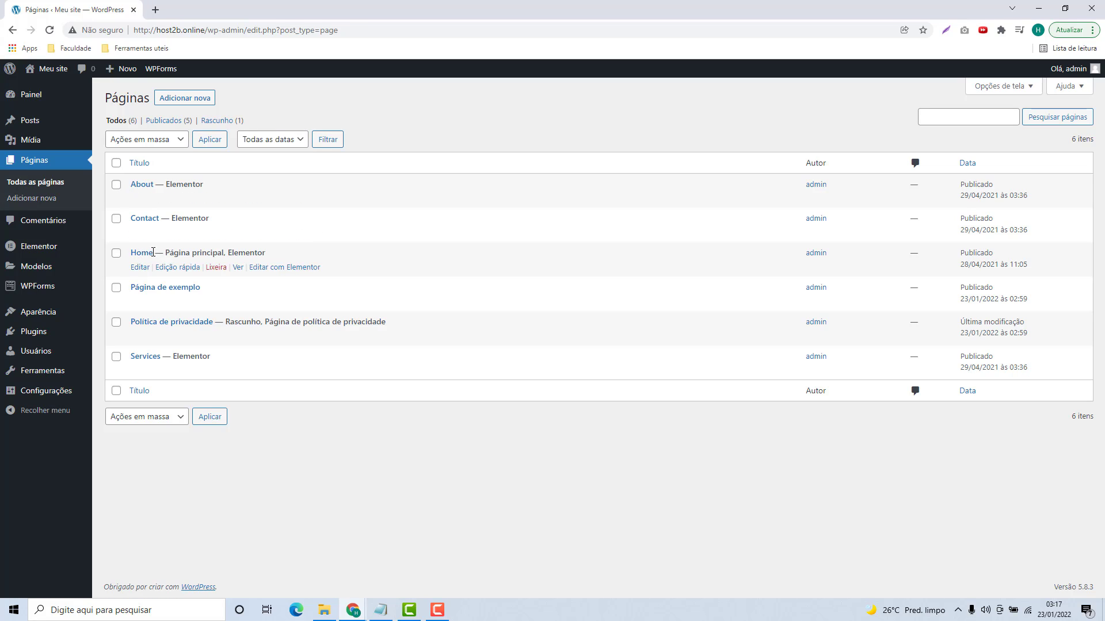
click(117, 185)
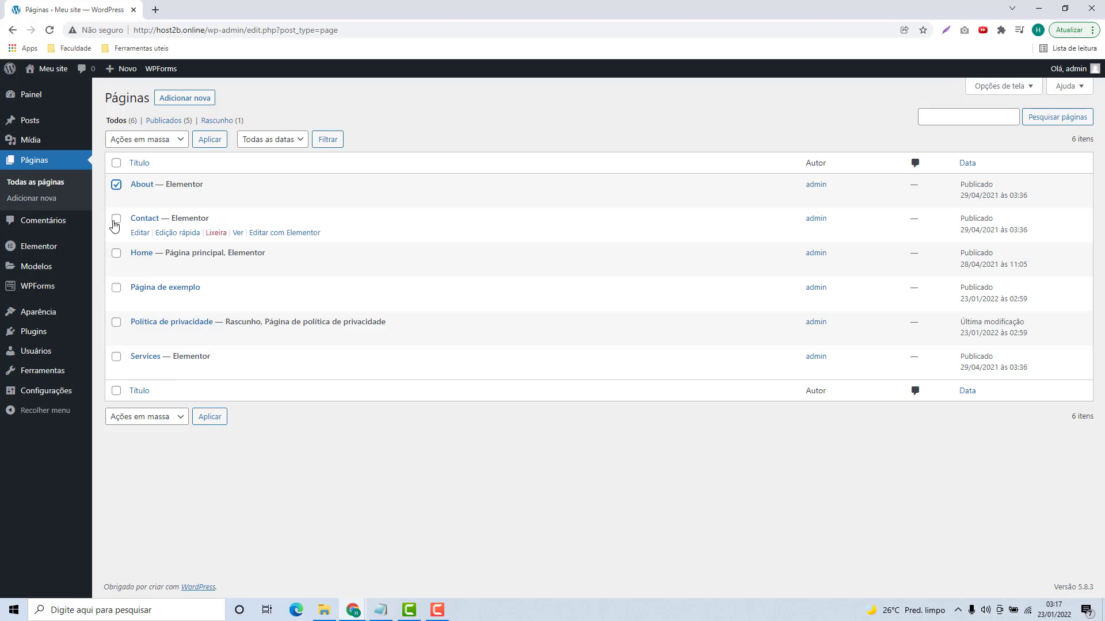
click(117, 218)
click(118, 289)
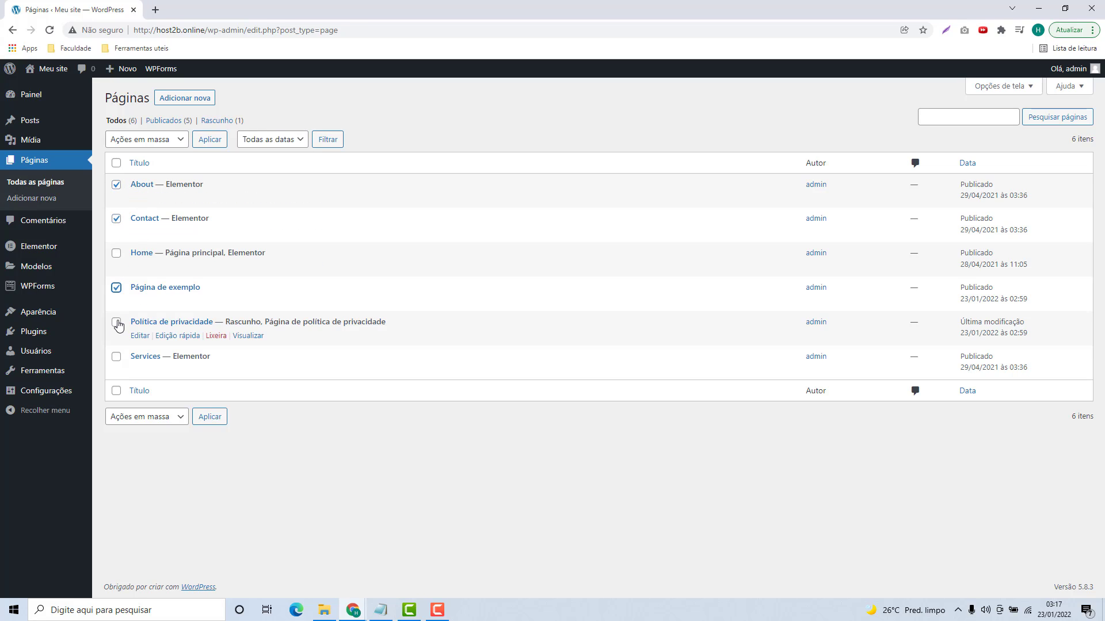
click(116, 323)
click(117, 358)
click(116, 359)
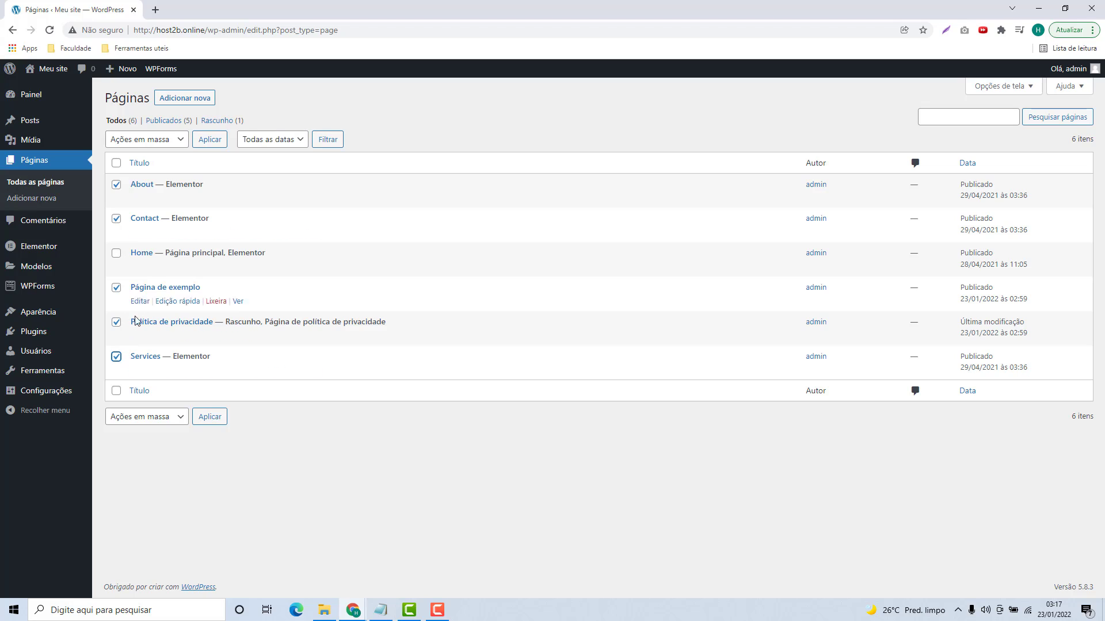
Step: Move the five checked pages to the trash with the 'Mover para lixeira' bulk action
click(139, 145)
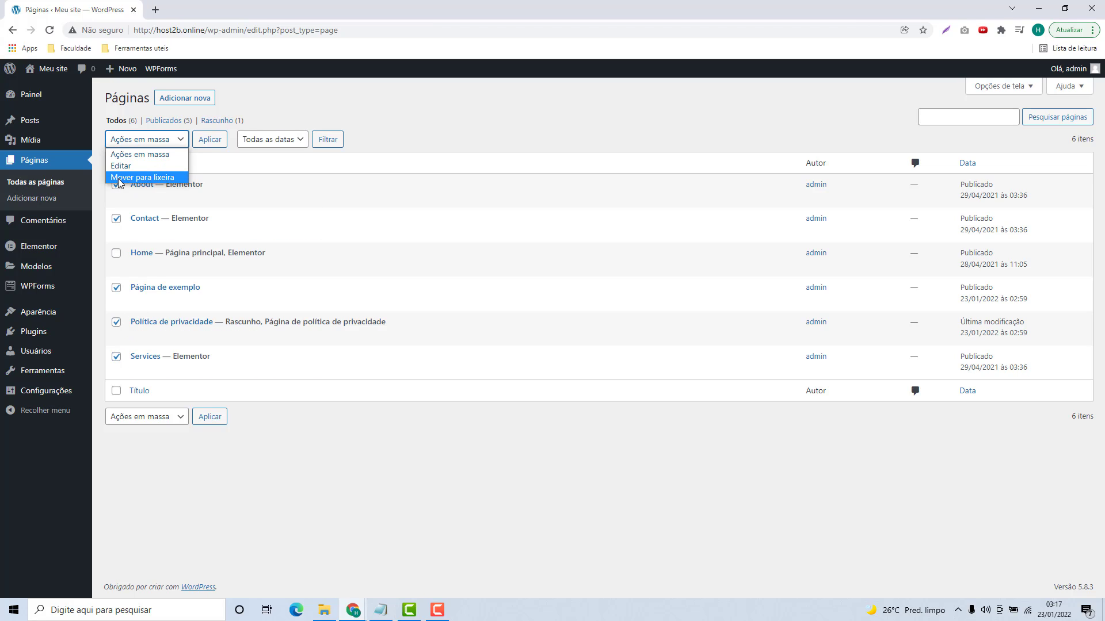
click(122, 179)
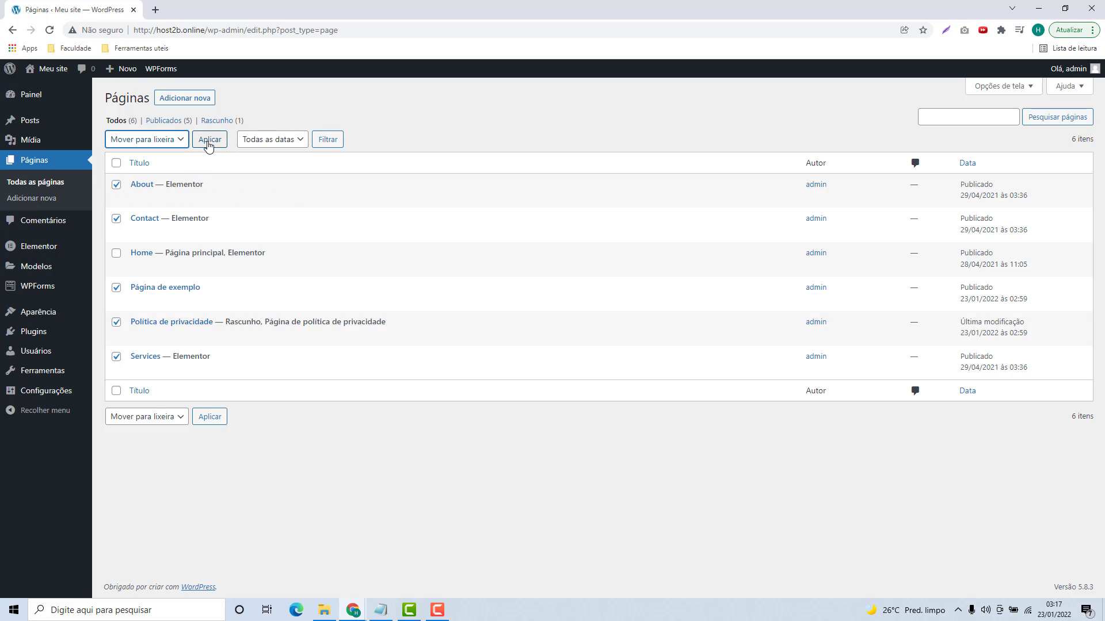
click(208, 144)
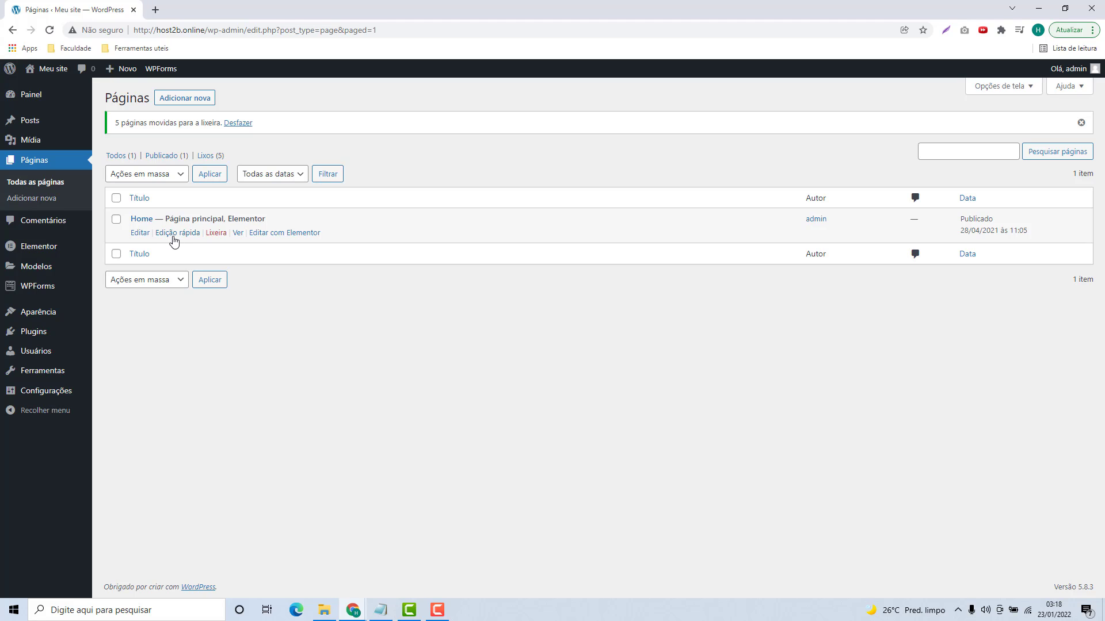
Step: Quick-edit the Home page: change its title to Inicio and its slug to inicio
click(174, 240)
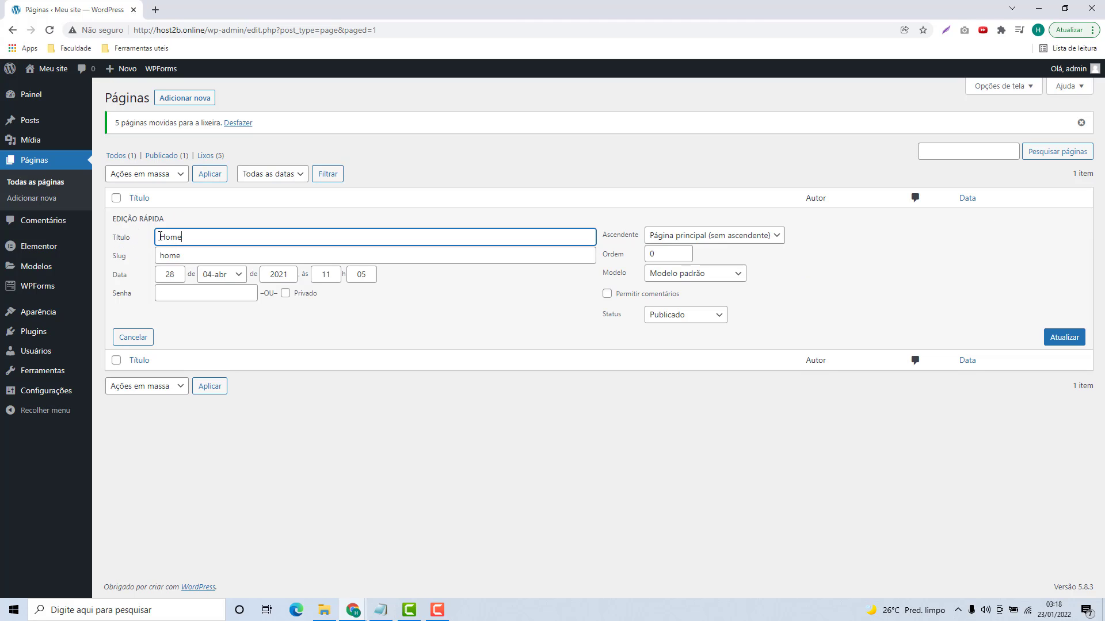
double_click(158, 238)
text(Inicio)
click(171, 255)
double_click(168, 261)
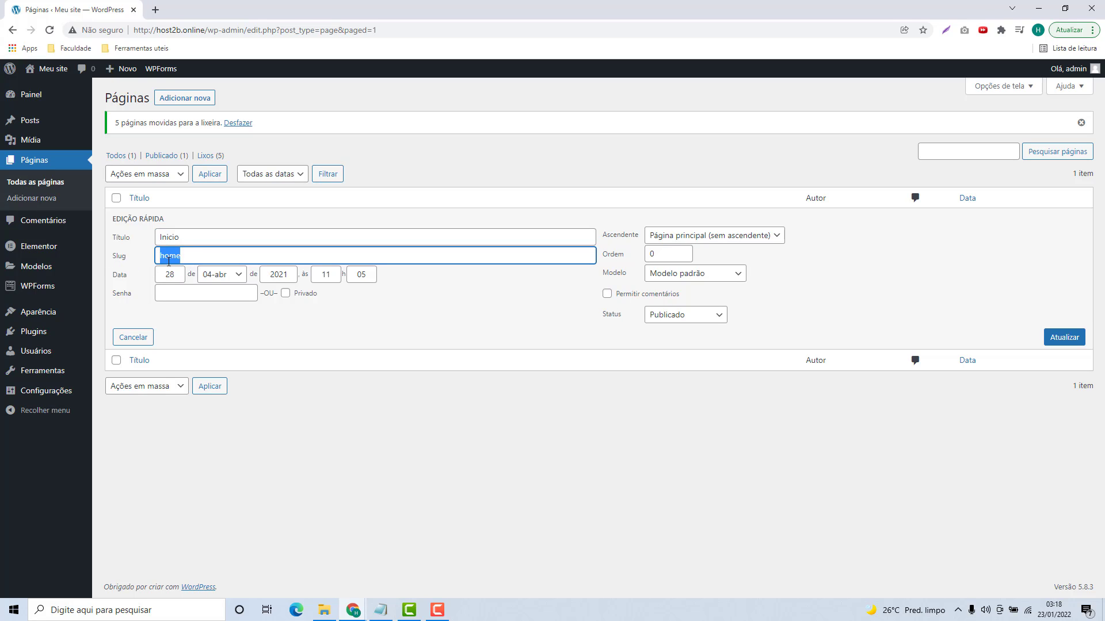
text(inicio)
click(1069, 344)
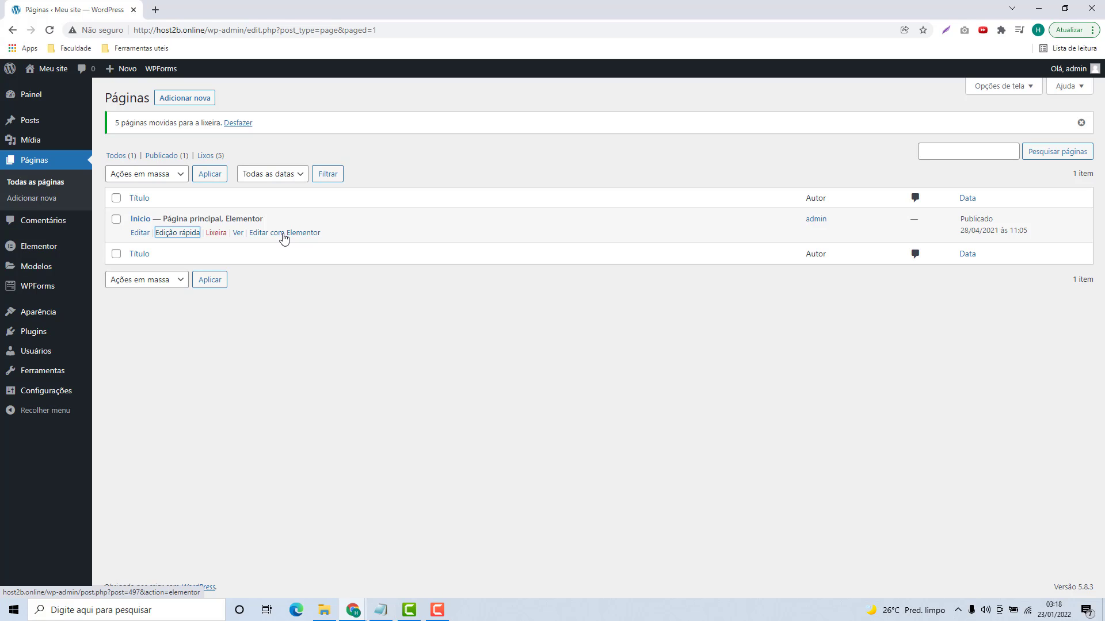
Step: Open the Inicio page in Elementor and scroll through its layout
click(283, 233)
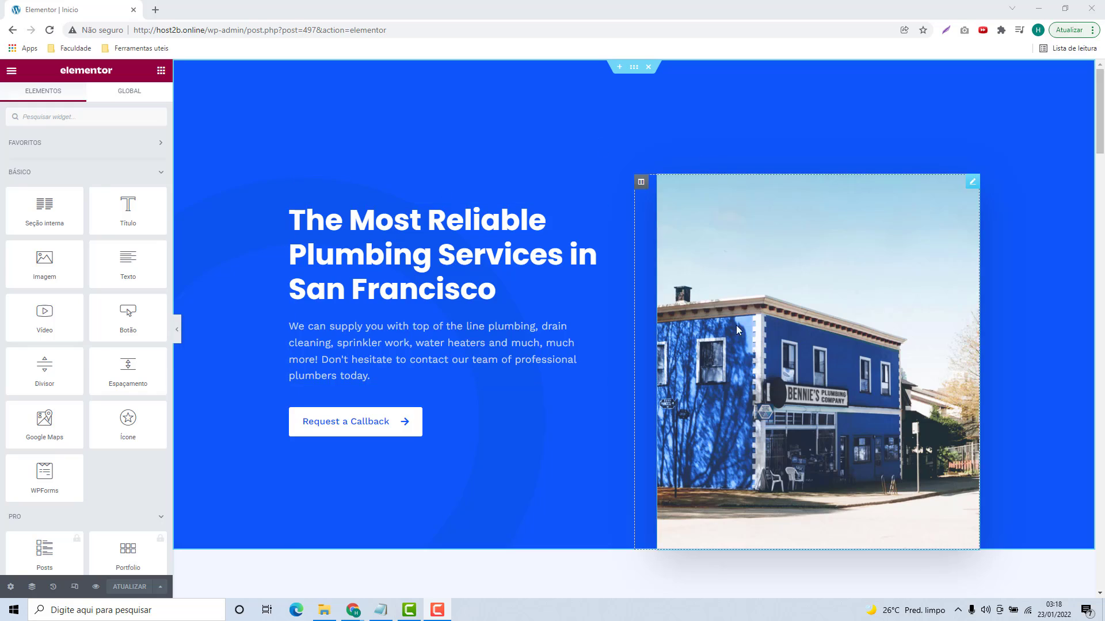
scroll(530, 253, down, 10)
scroll(532, 252, down, 15)
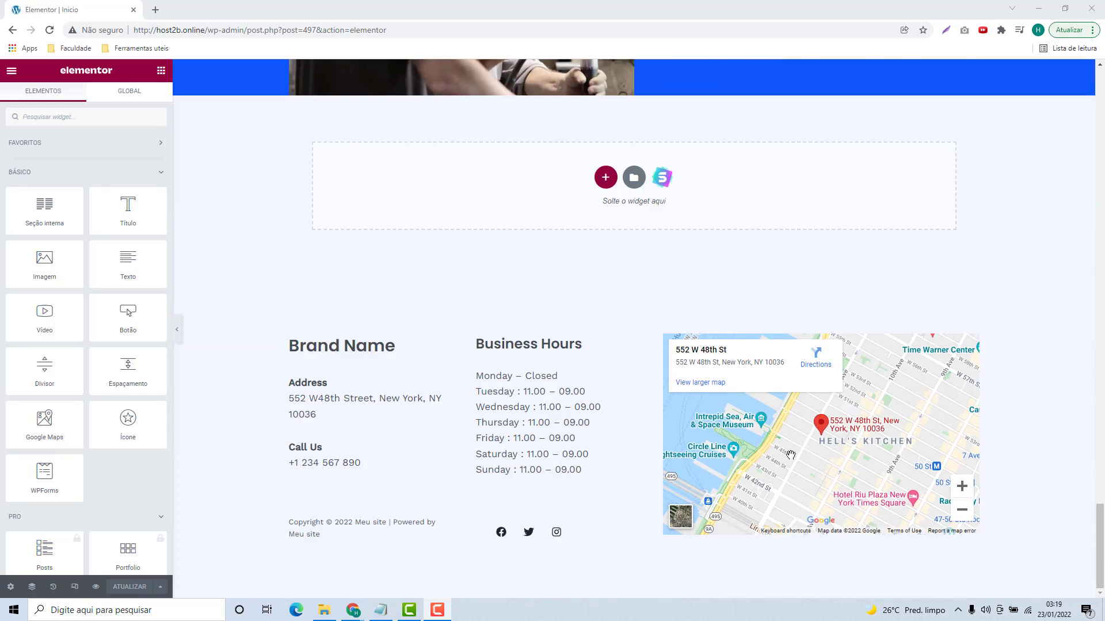
scroll(627, 323, up, 15)
scroll(627, 323, up, 8)
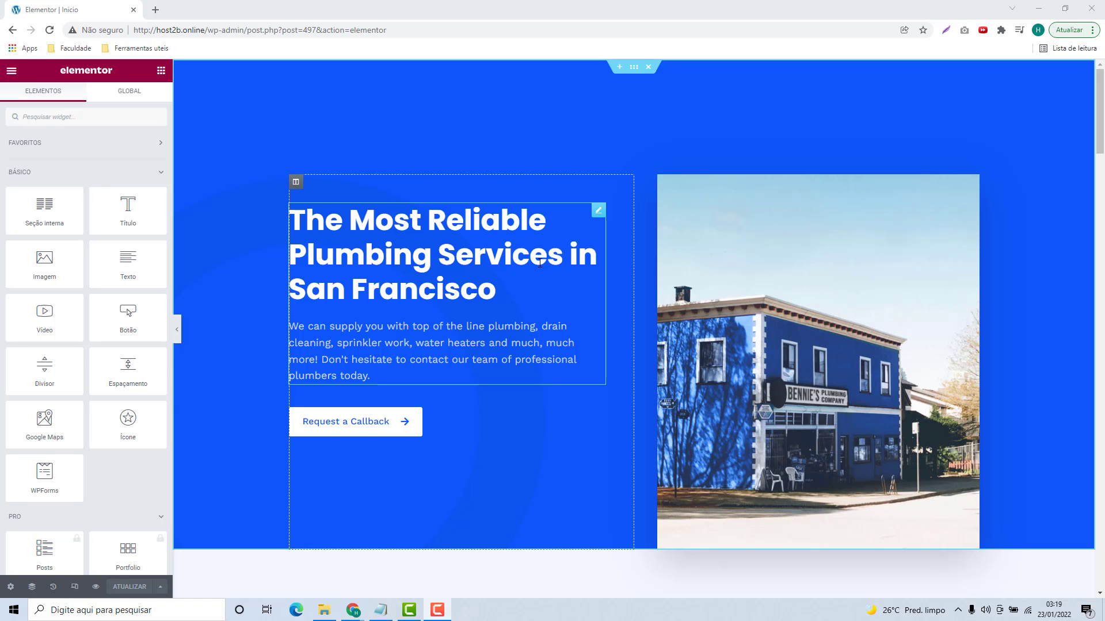
Step: Select the hero heading box and review its content settings
click(491, 258)
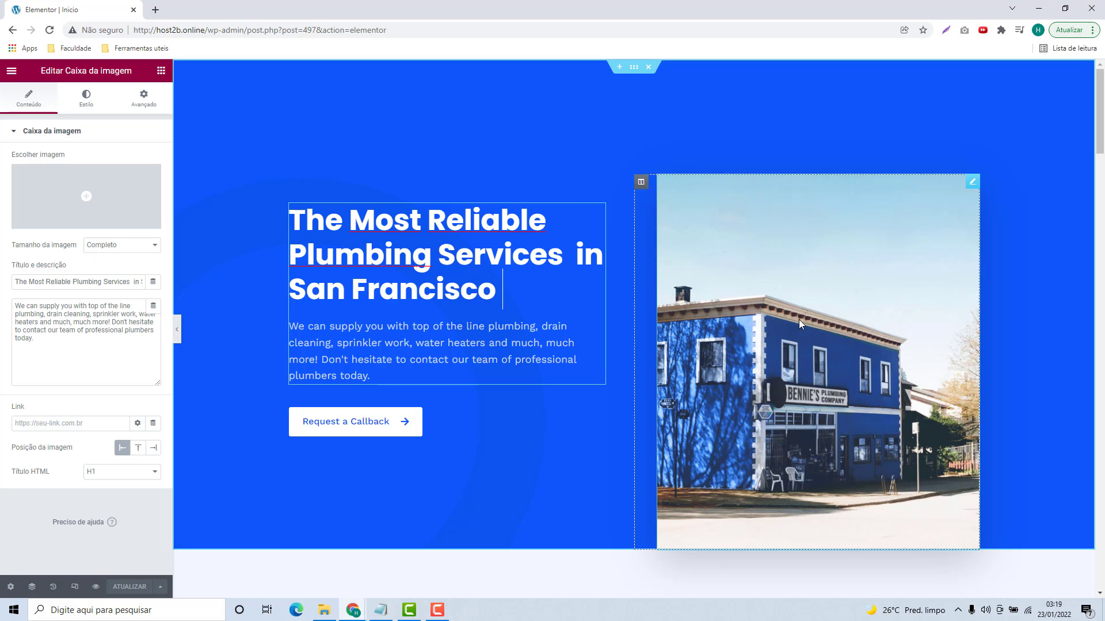
scroll(592, 207, down, 8)
scroll(593, 207, down, 9)
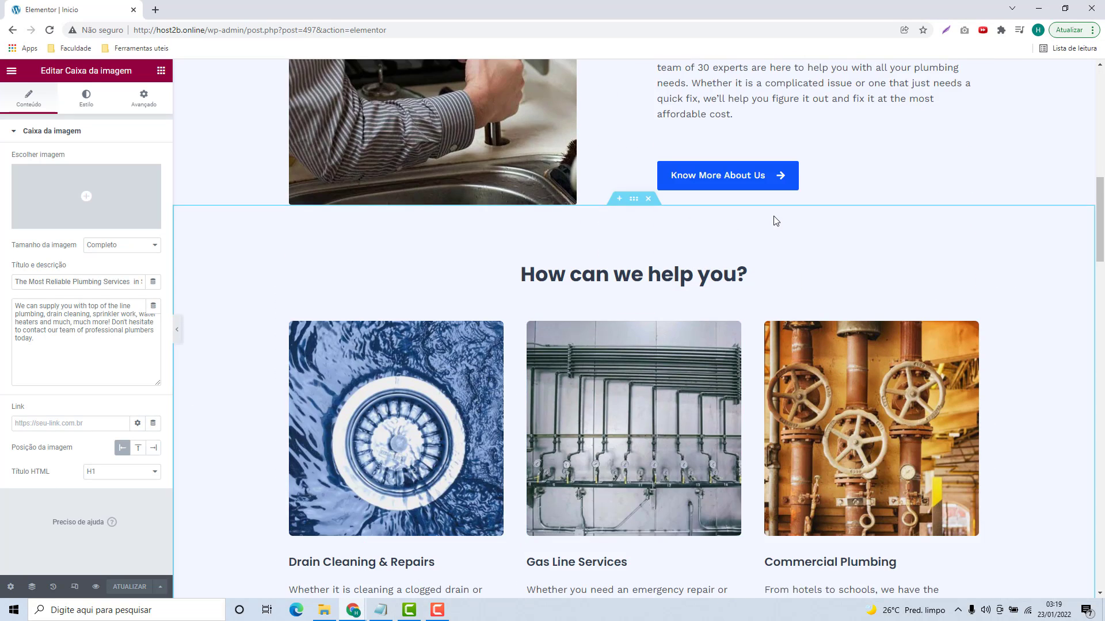
scroll(508, 308, down, 15)
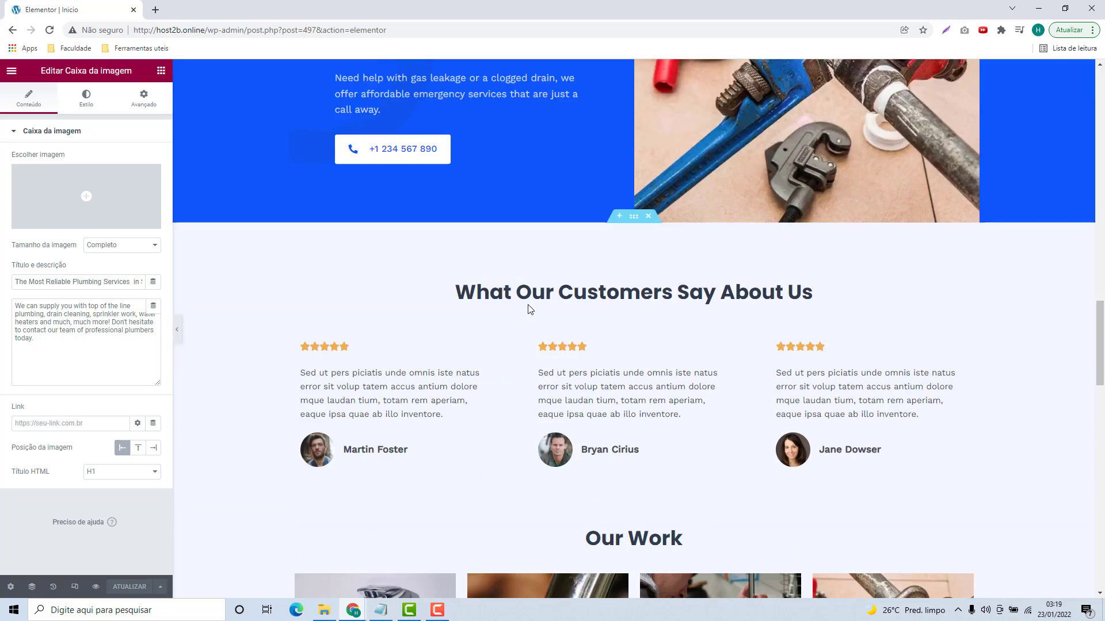
scroll(535, 305, down, 13)
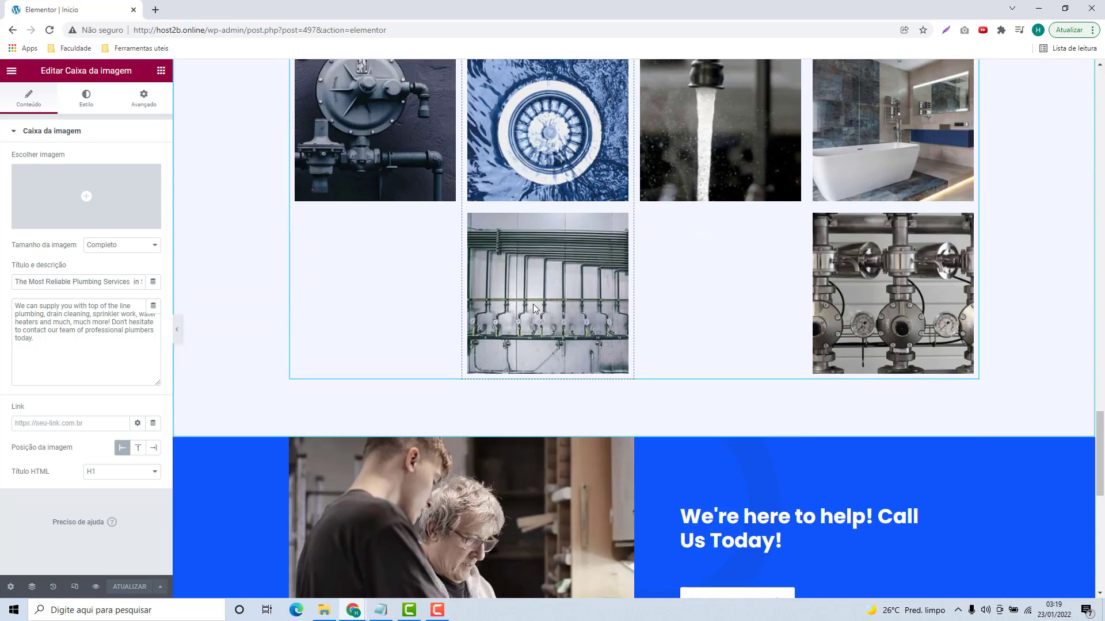
scroll(552, 282, down, 2)
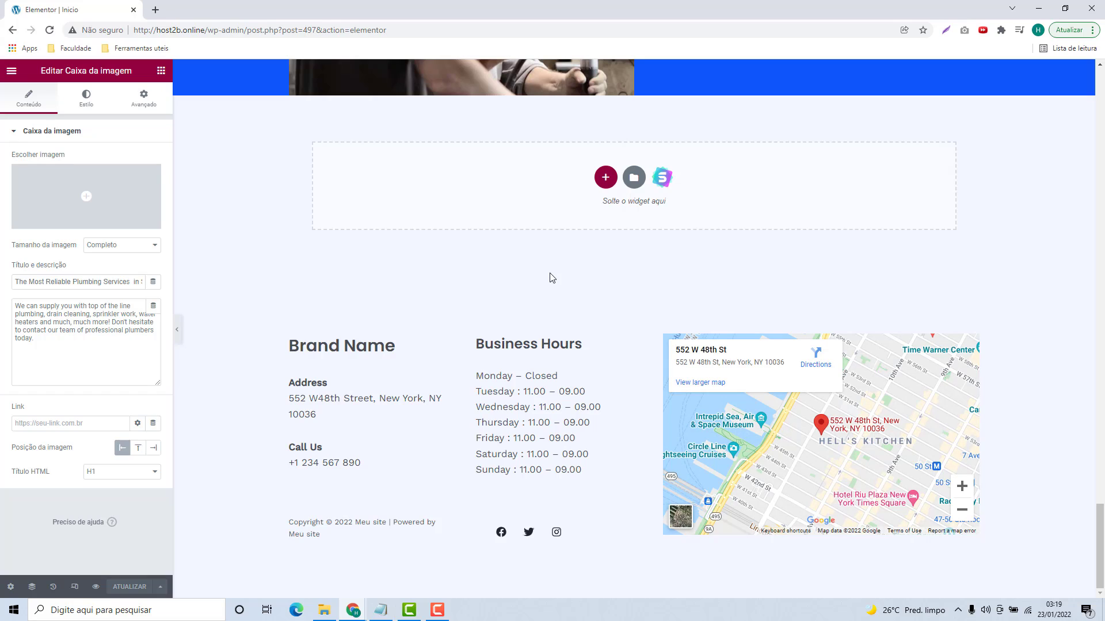
scroll(552, 279, up, 20)
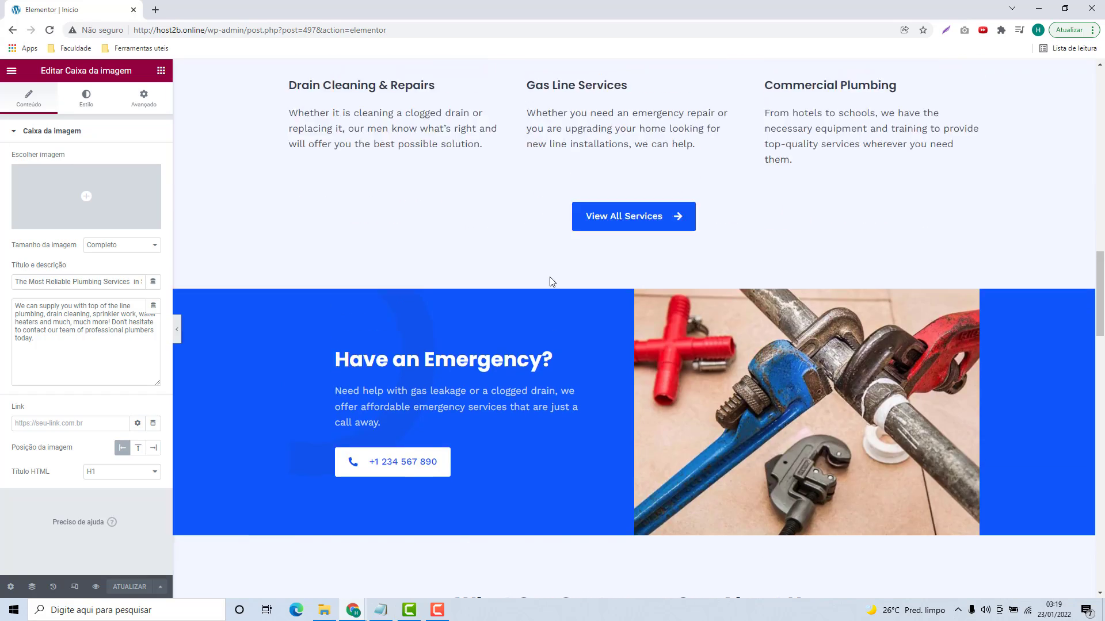
scroll(549, 282, up, 3)
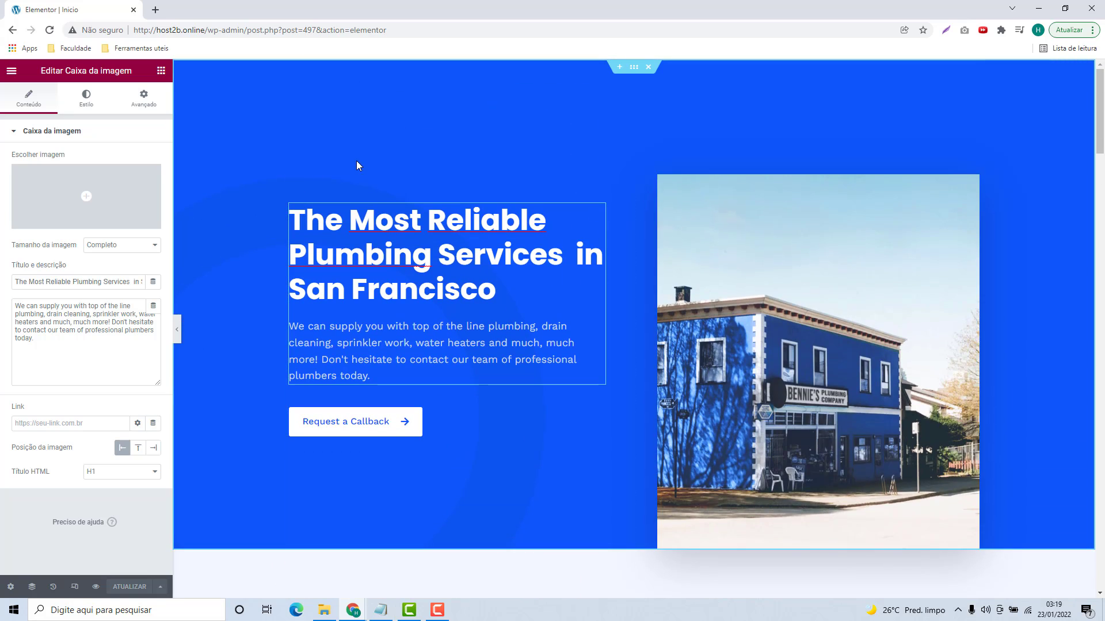
Step: Return to the widget panel and scroll through the available widgets
click(161, 70)
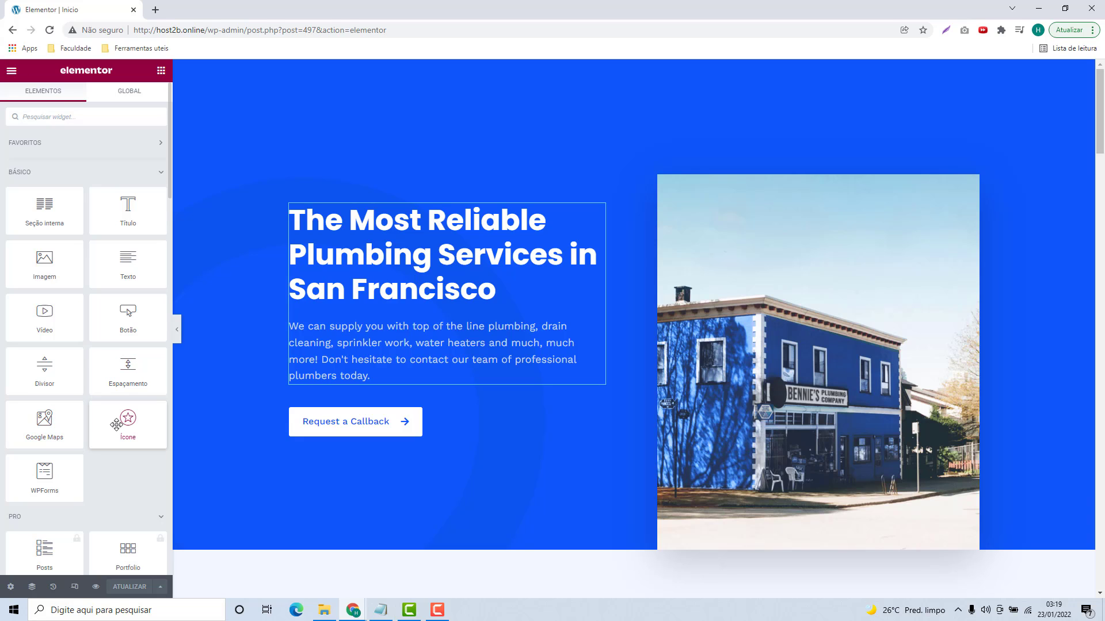
scroll(115, 416, down, 4)
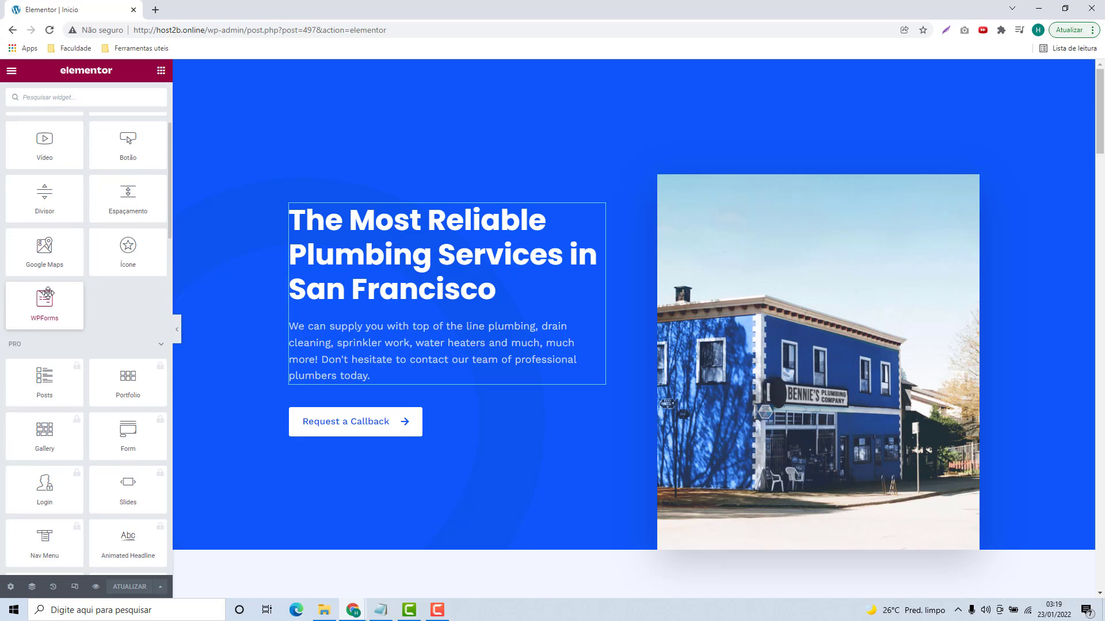
scroll(54, 269, up, 3)
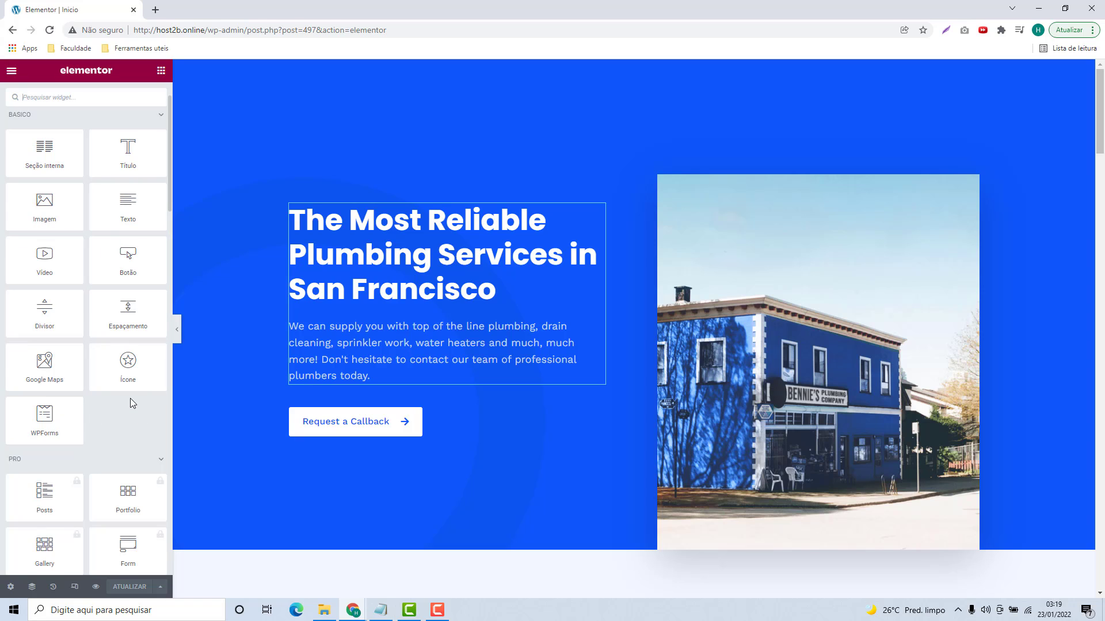
scroll(126, 391, down, 3)
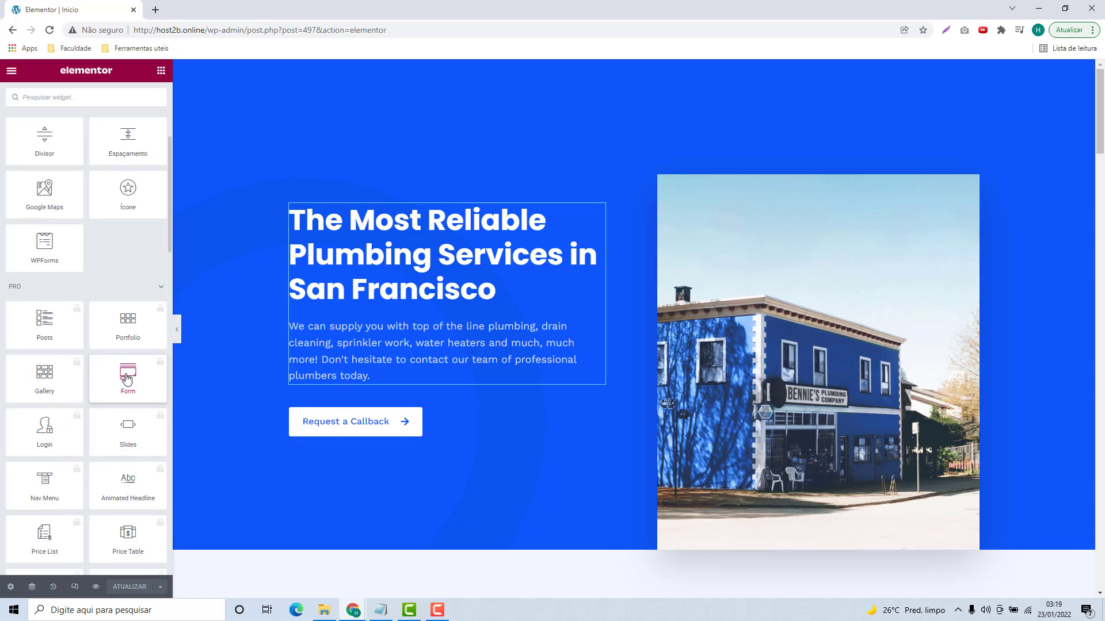
scroll(92, 368, down, 1)
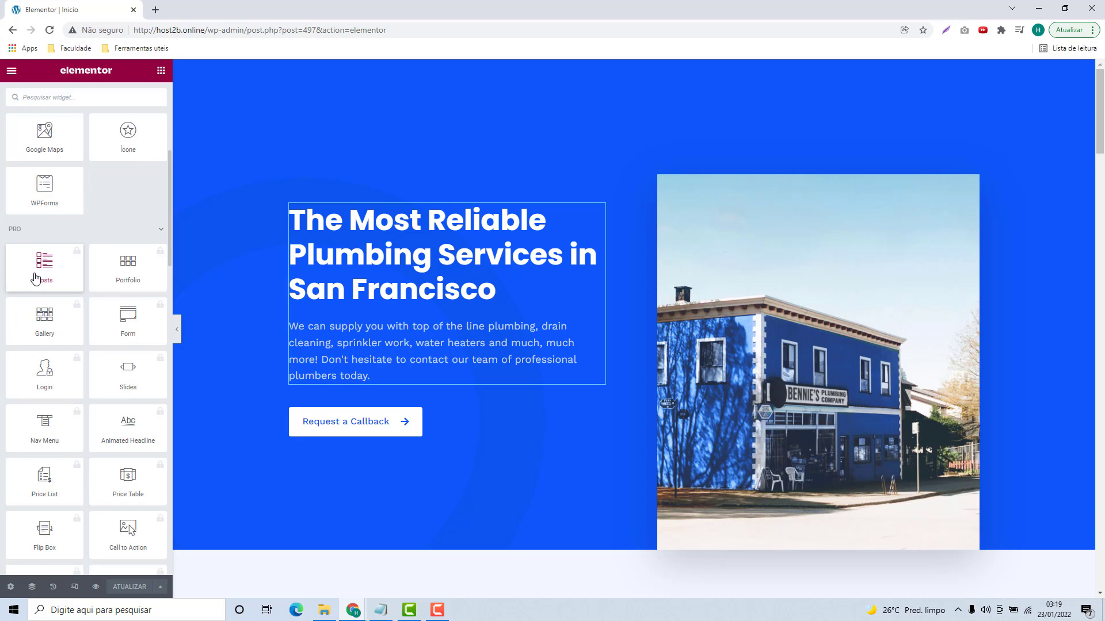
scroll(105, 279, down, 4)
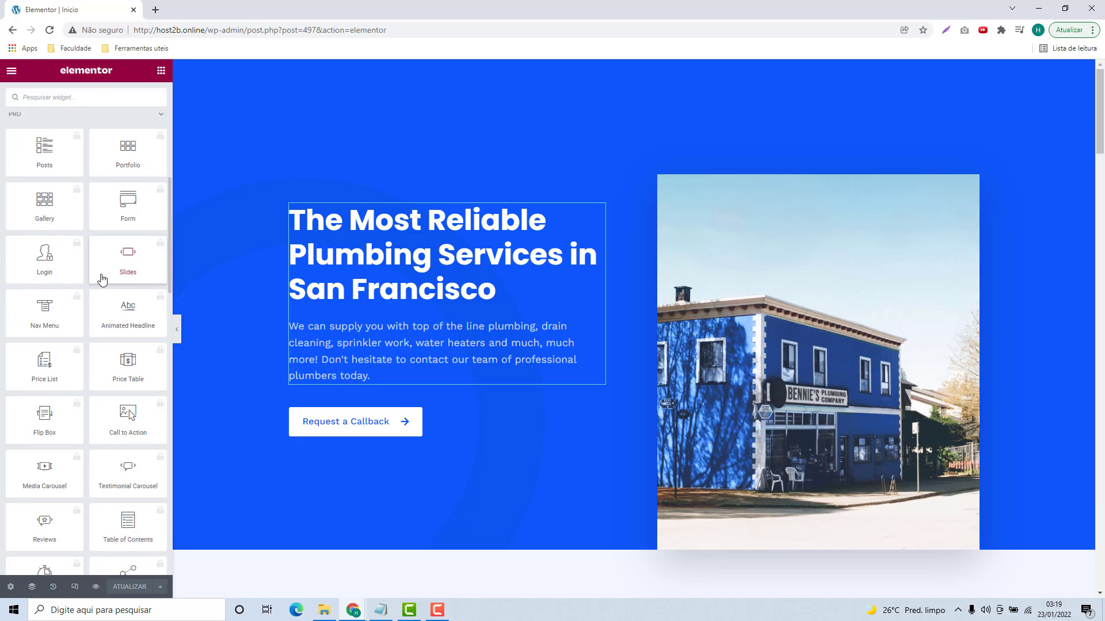
scroll(105, 278, down, 5)
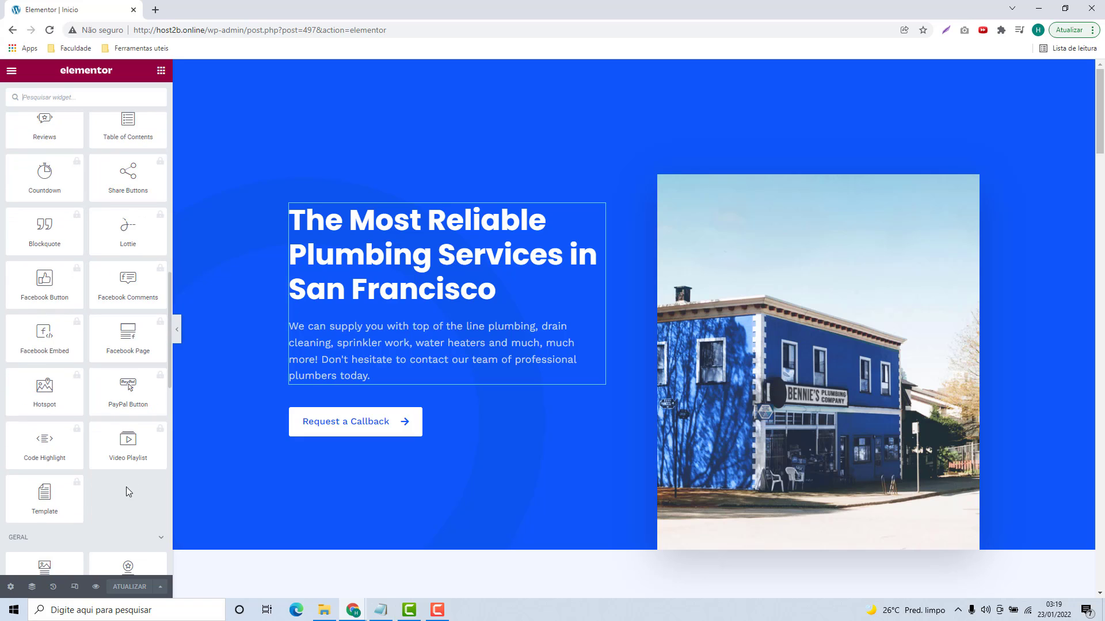
scroll(44, 485, up, 8)
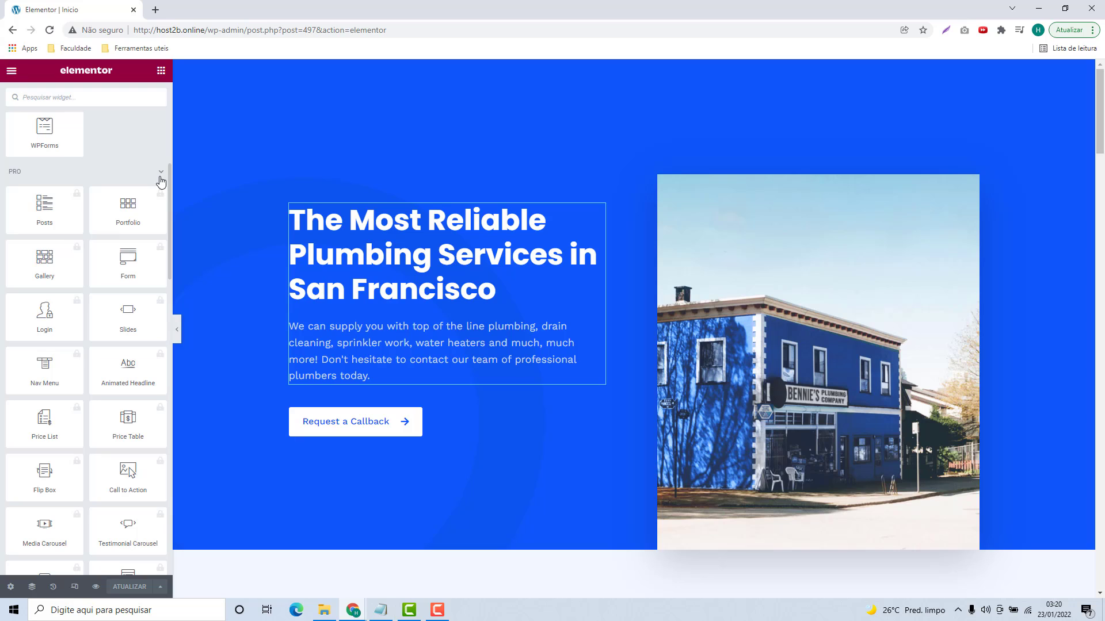
Step: Collapse the PRO and GERAL widget groups and scroll the panel back up
click(161, 182)
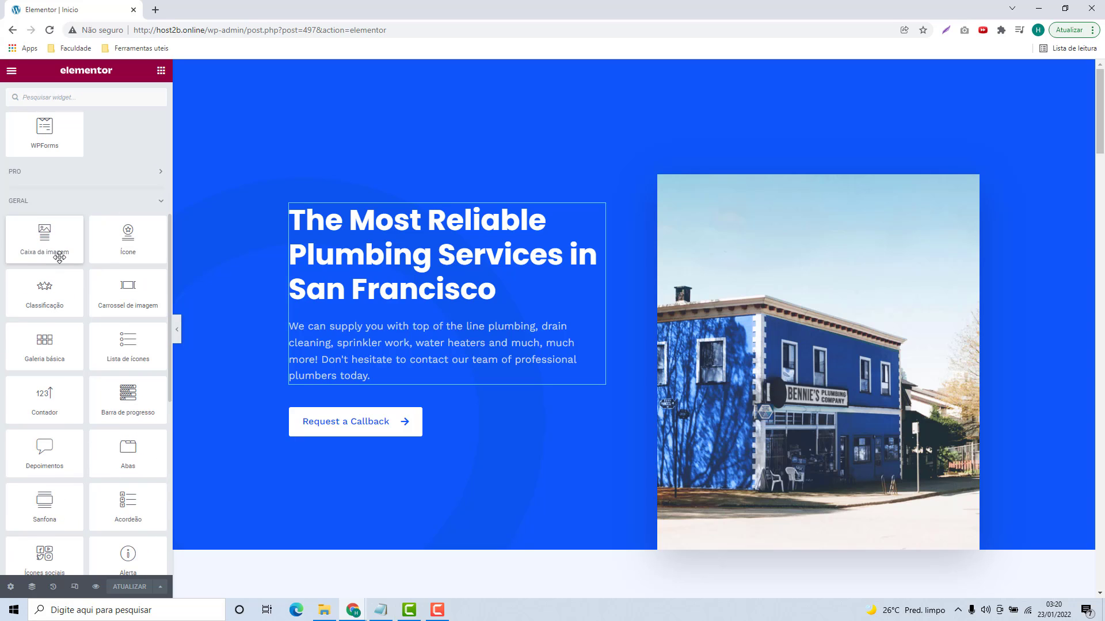
scroll(64, 271, down, 5)
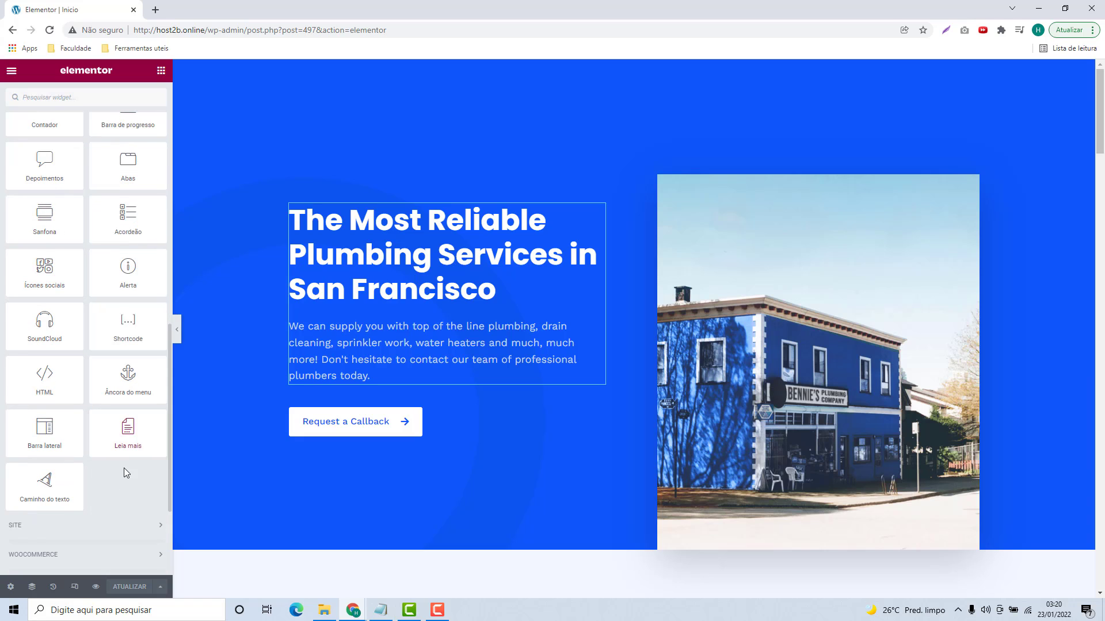
scroll(90, 424, up, 6)
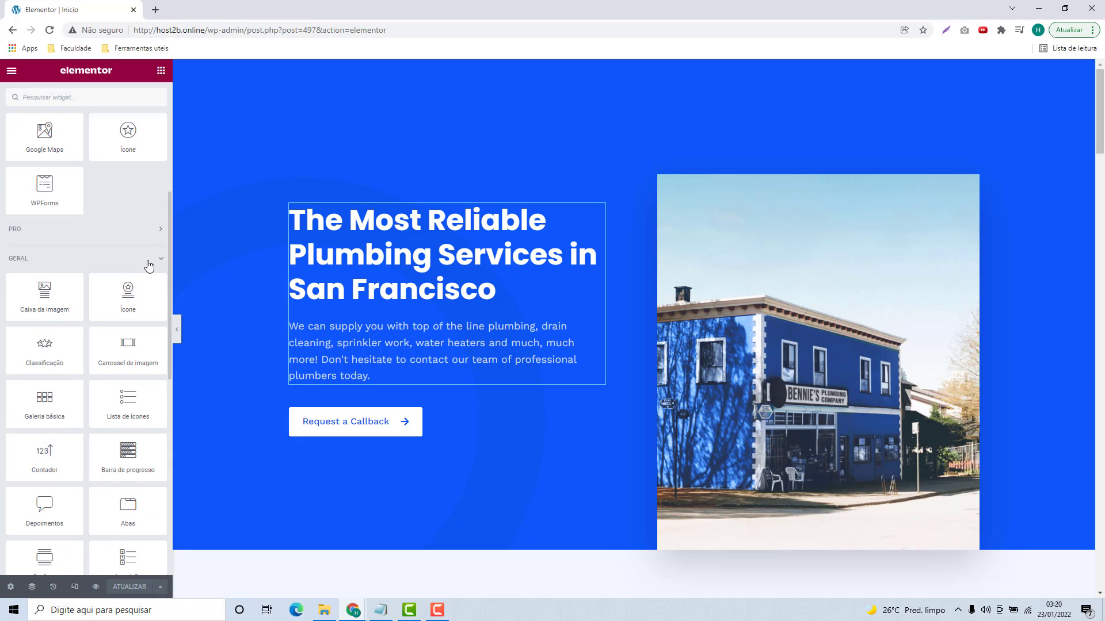
click(153, 259)
scroll(117, 344, up, 3)
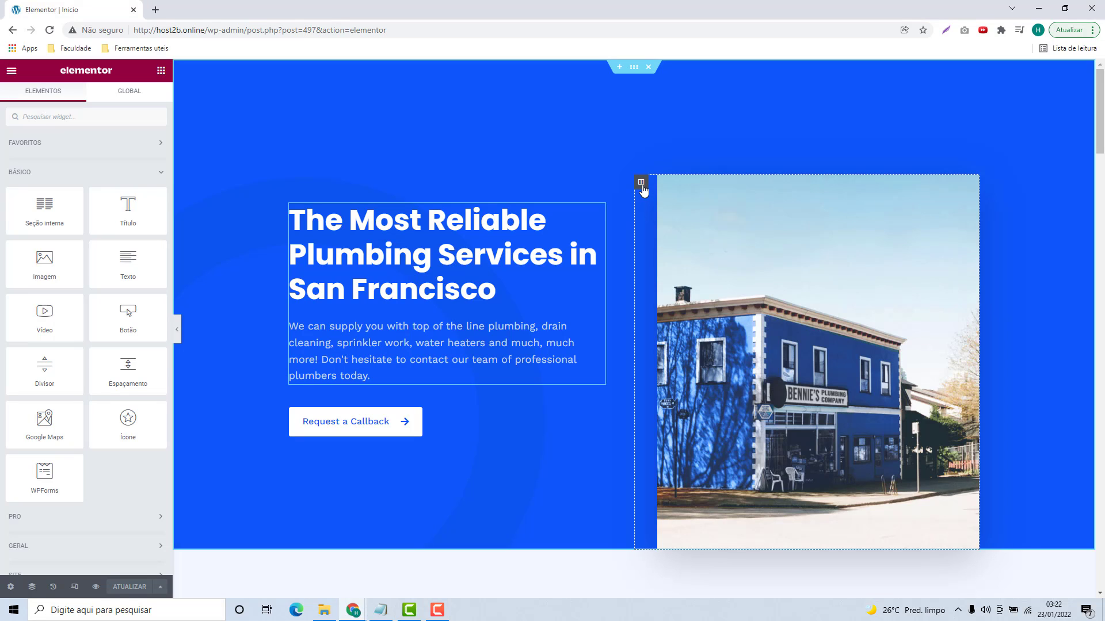
Step: Drag the building photo's column to the left of the hero text and select that column
drag(643, 190, 377, 232)
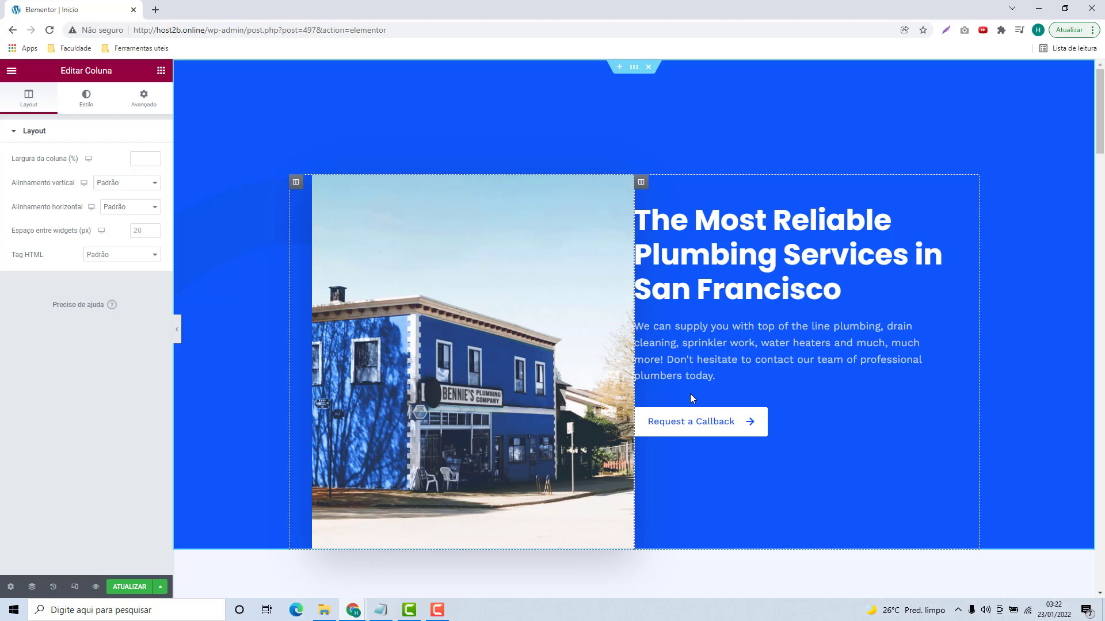
click(484, 314)
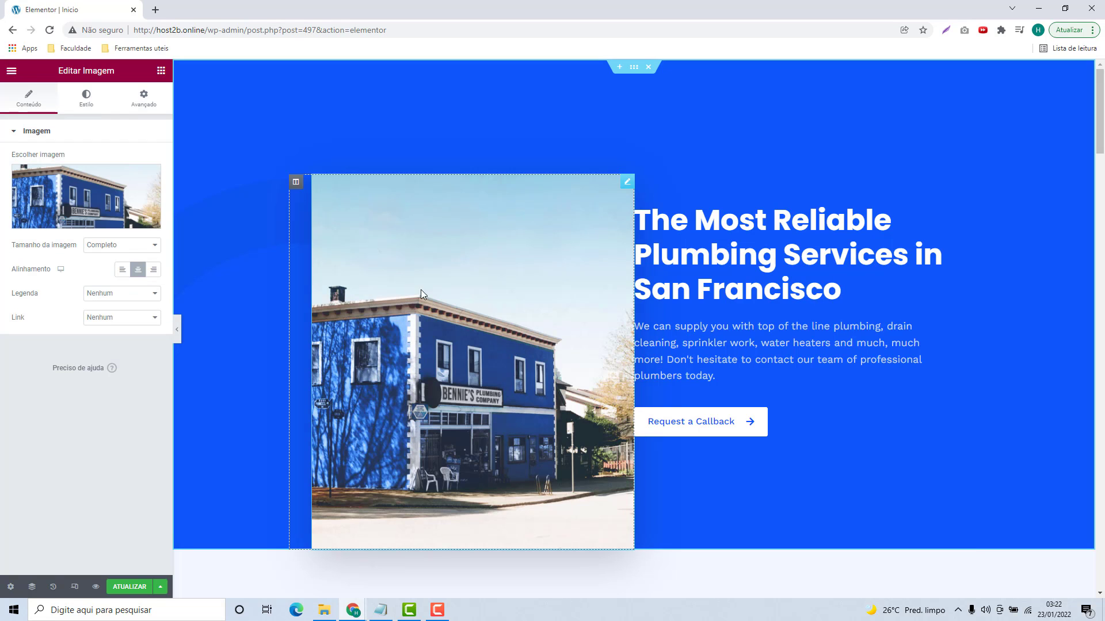
click(295, 186)
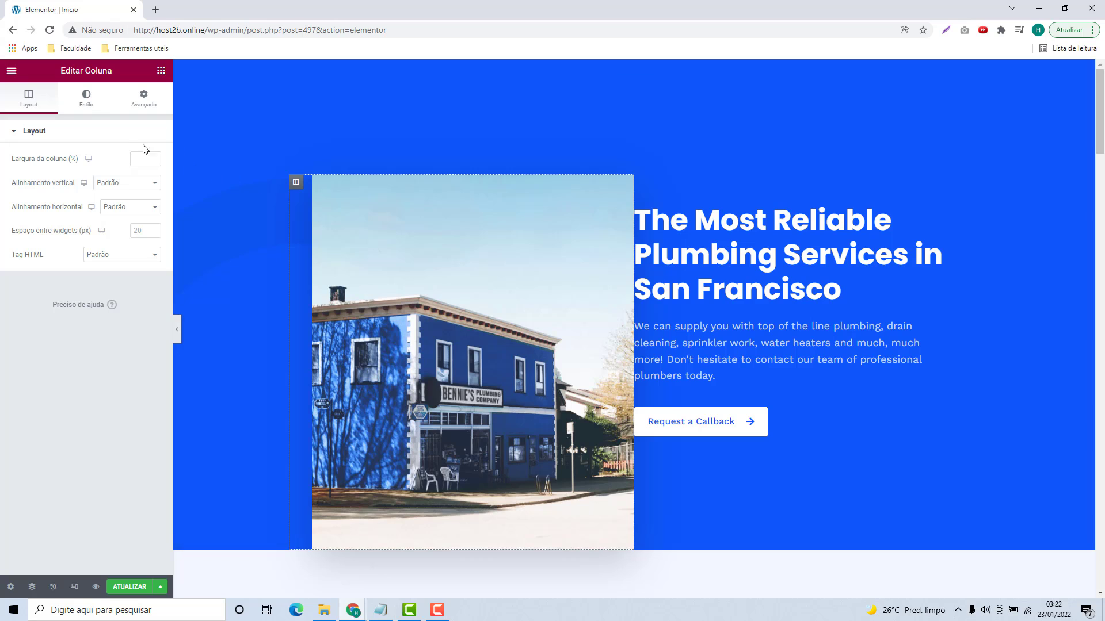
Step: Set the photo column's left margin to 0 and right margin to 40
click(139, 98)
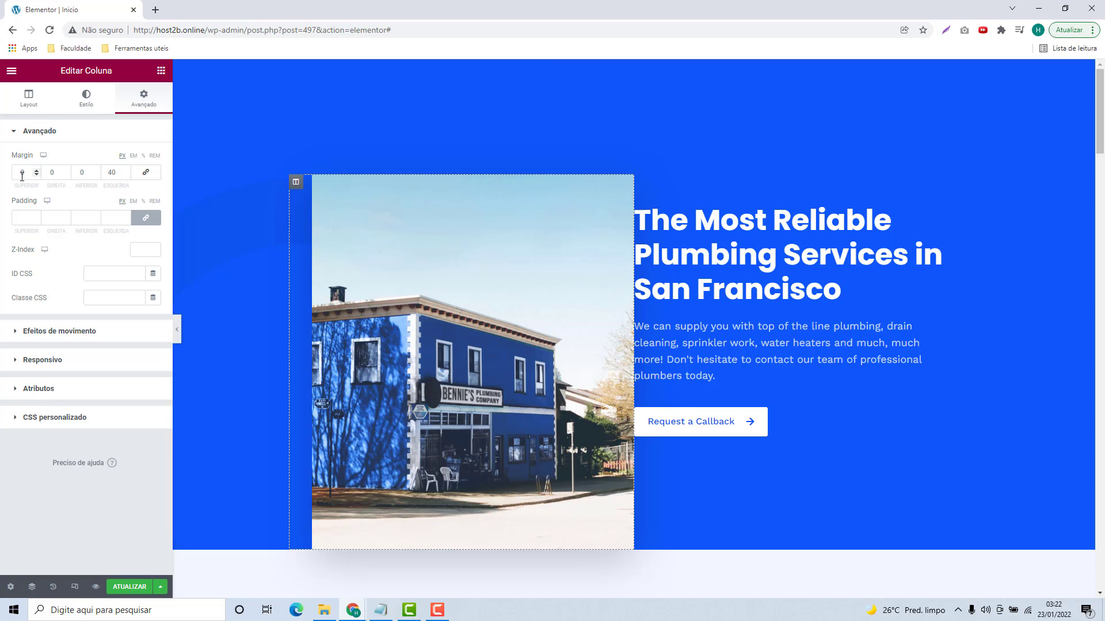
double_click(89, 172)
double_click(45, 173)
double_click(19, 173)
click(110, 174)
drag(114, 174, 95, 175)
text(0)
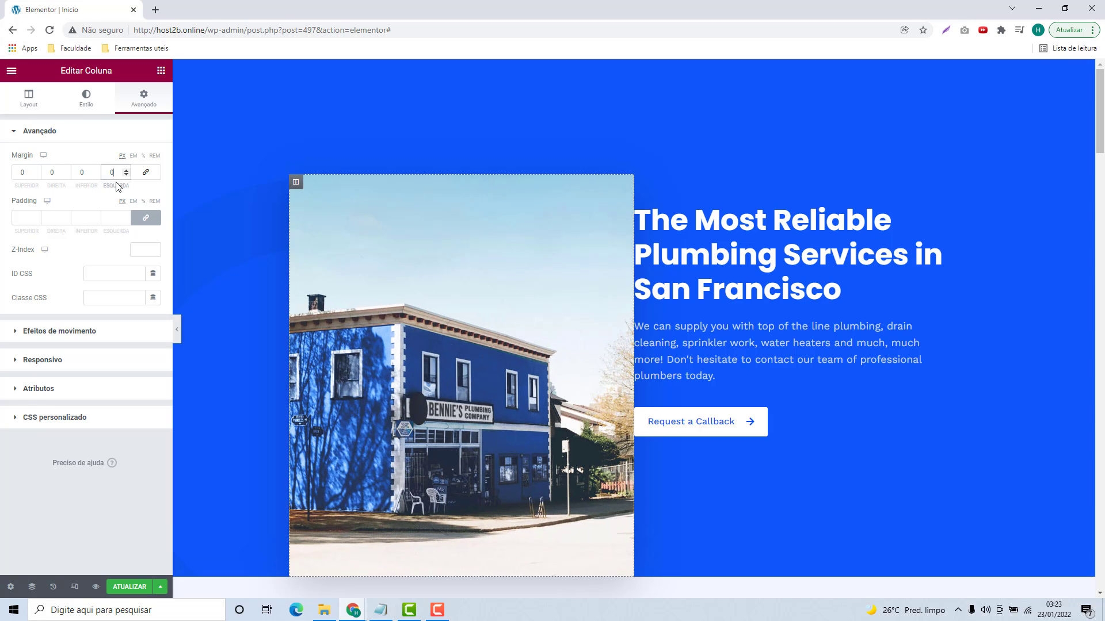
drag(56, 172, 43, 171)
text(40)
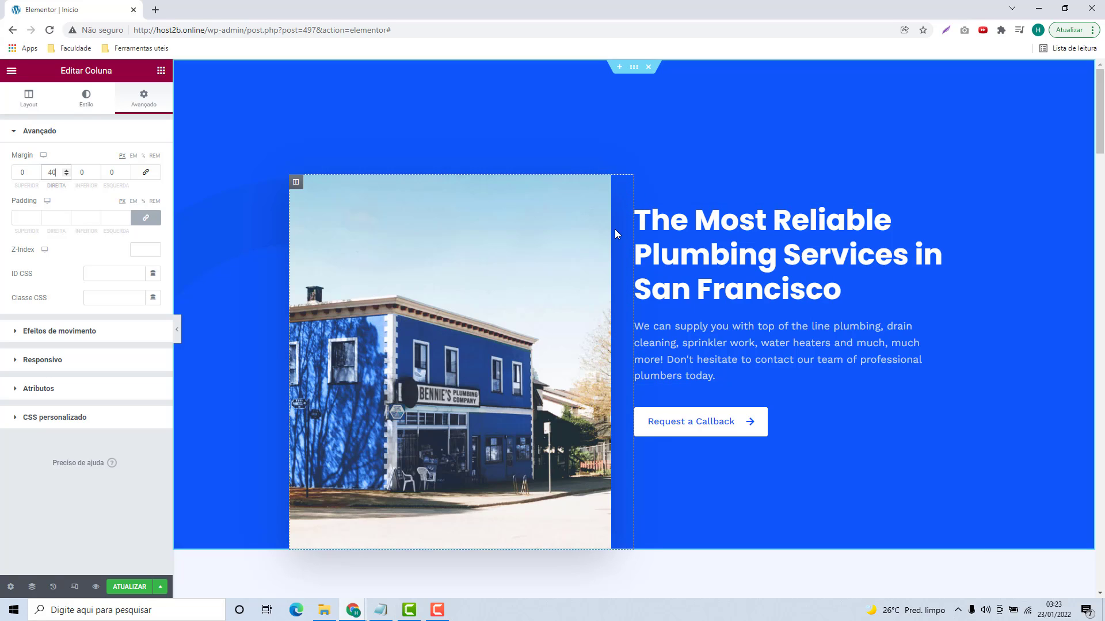
Step: Inspect the text column's margin and padding settings, then select the photo widget
click(636, 247)
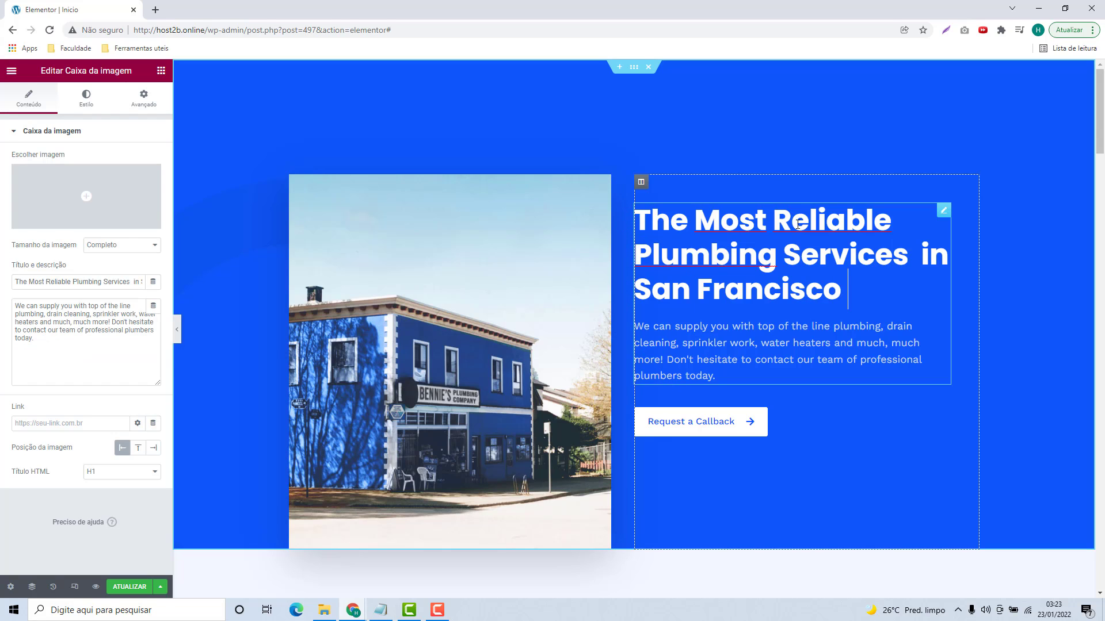
click(641, 183)
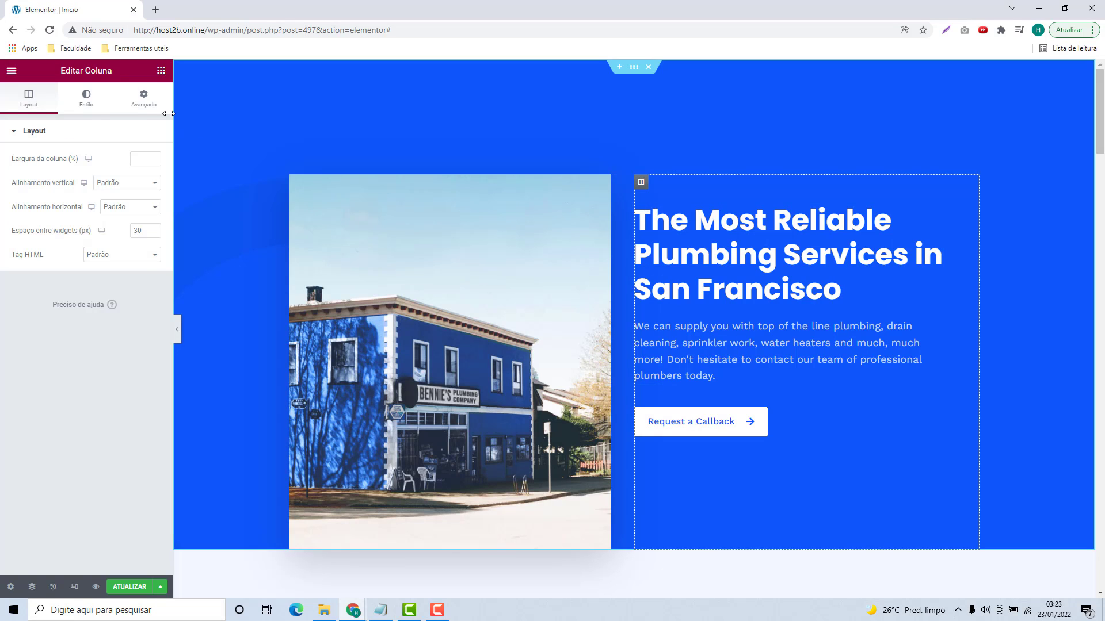
click(156, 102)
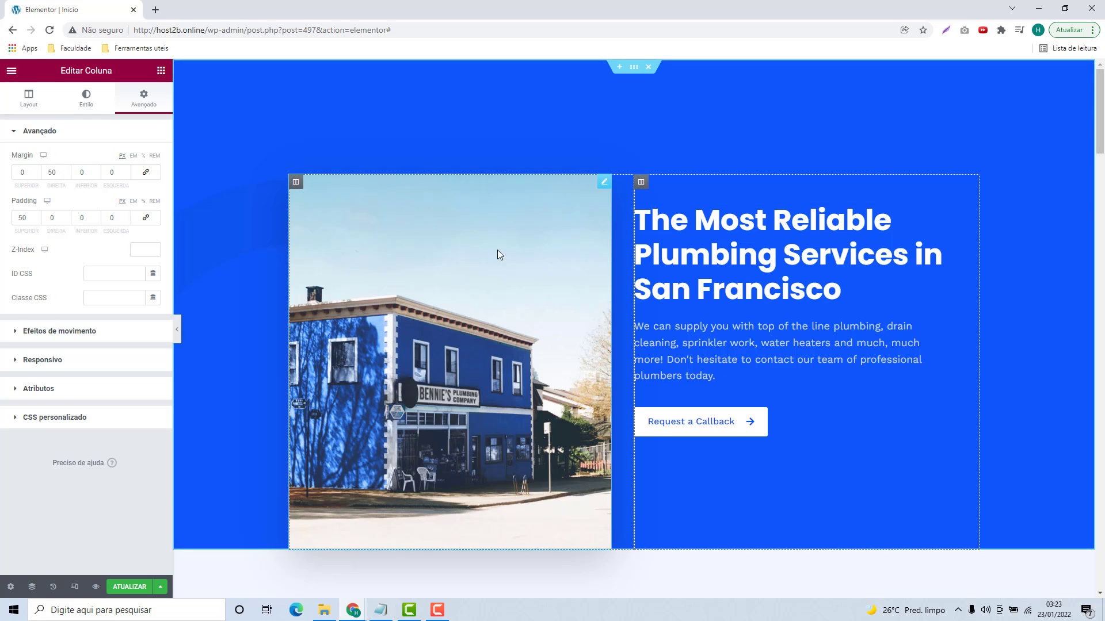
click(470, 257)
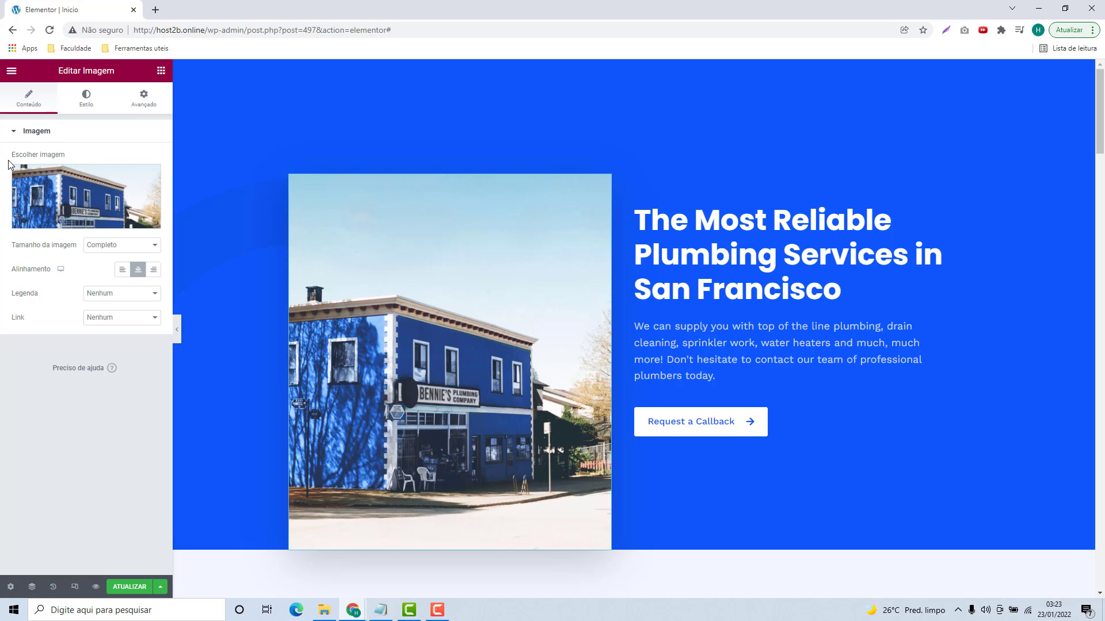
Step: Upload Imagem 2 - Cabeçalho from Explorer and insert it as the hero image
click(81, 198)
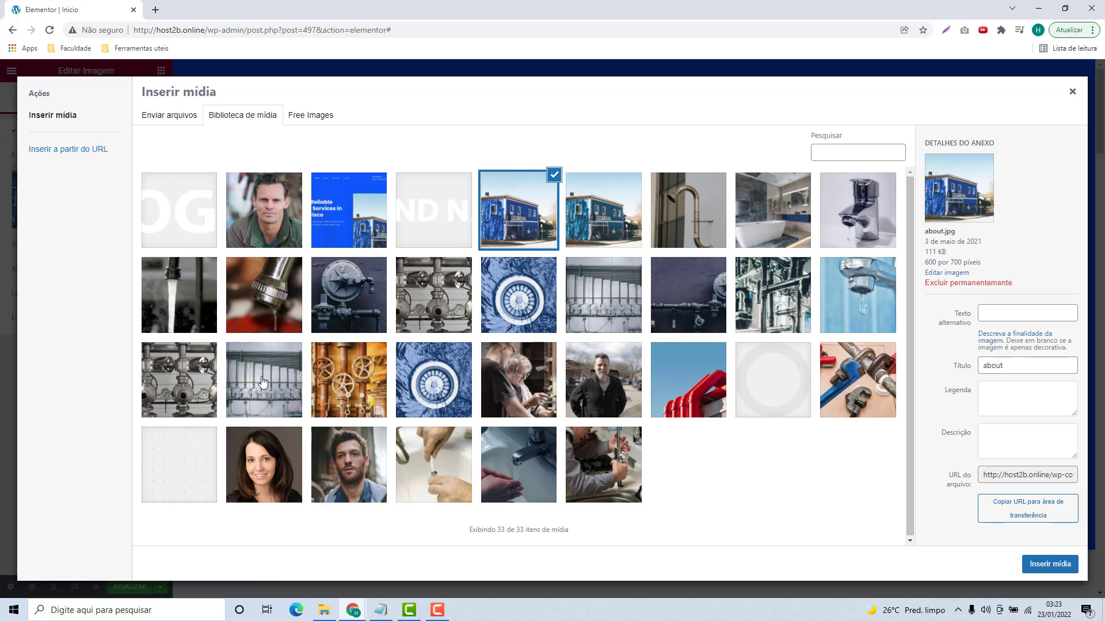
click(169, 121)
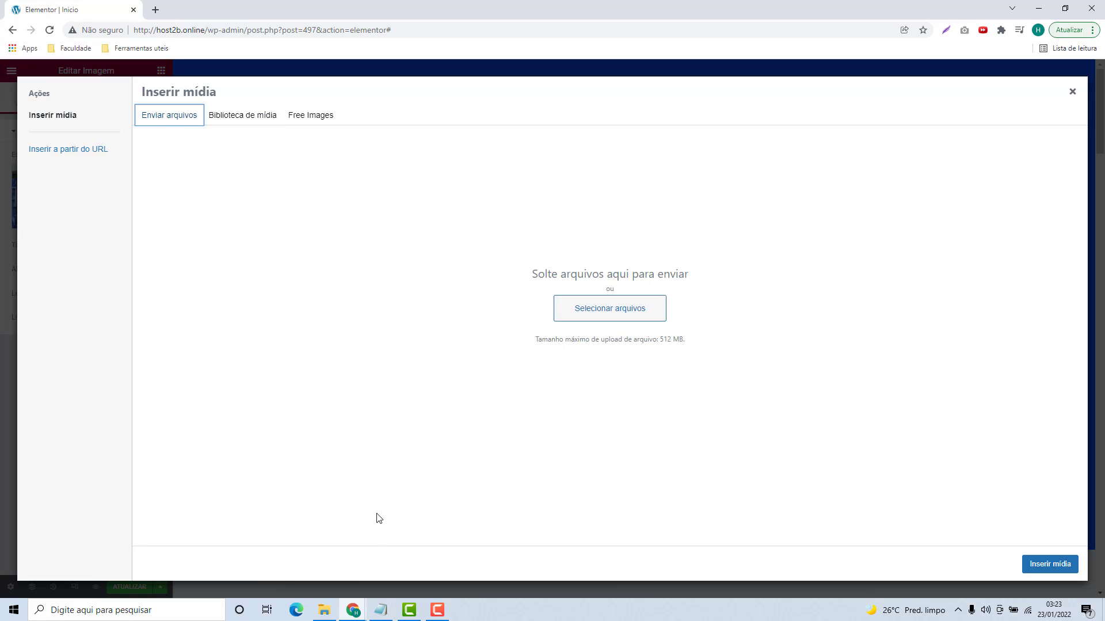
click(324, 610)
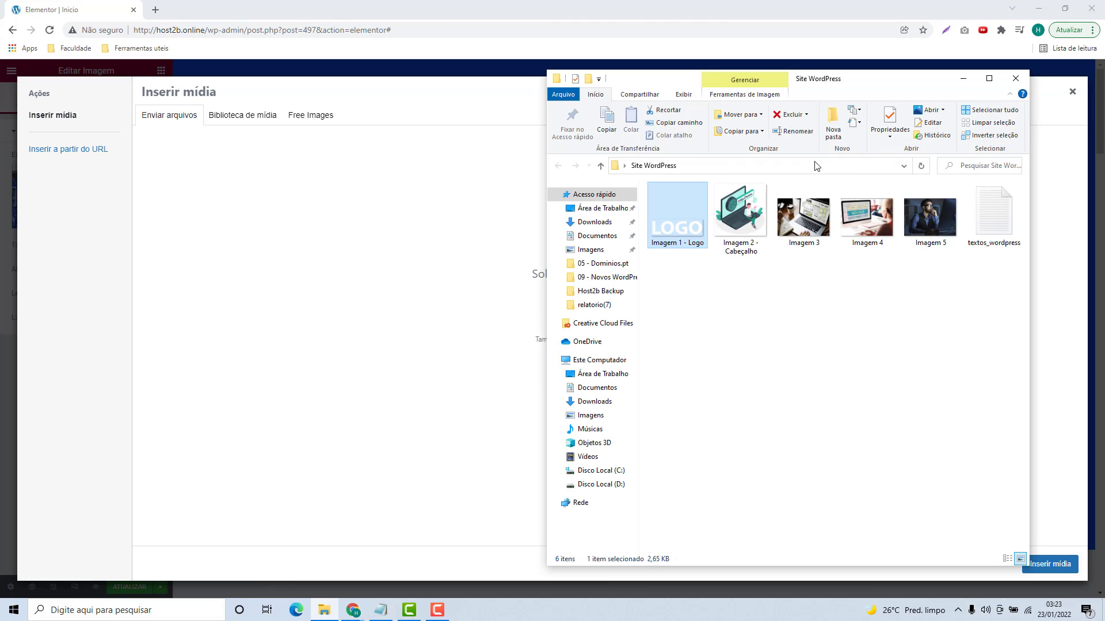
drag(844, 83, 898, 83)
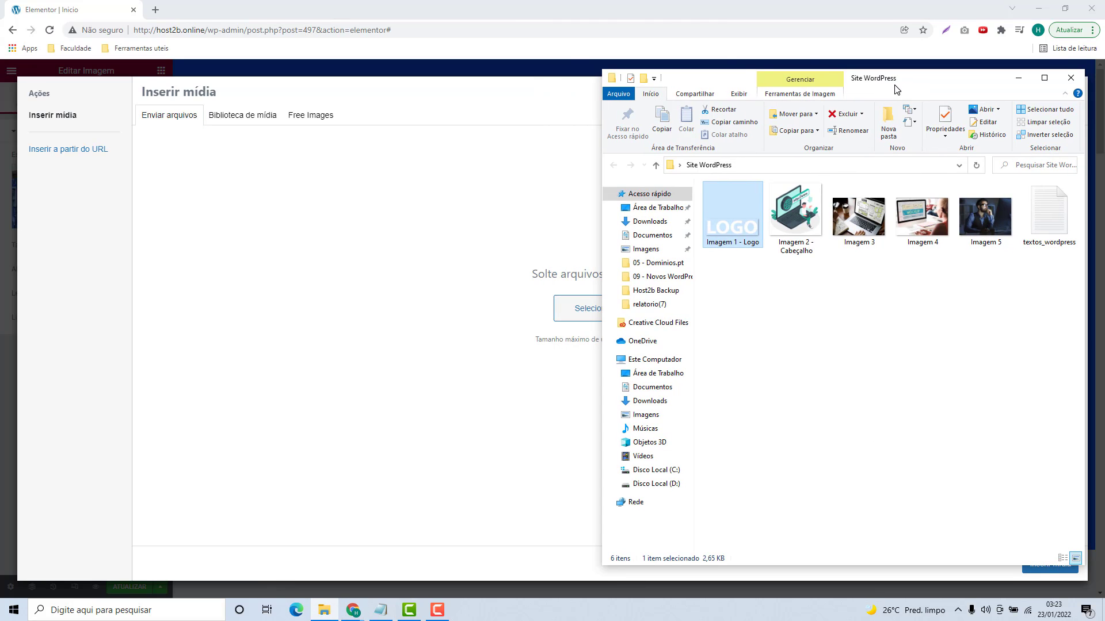
click(811, 231)
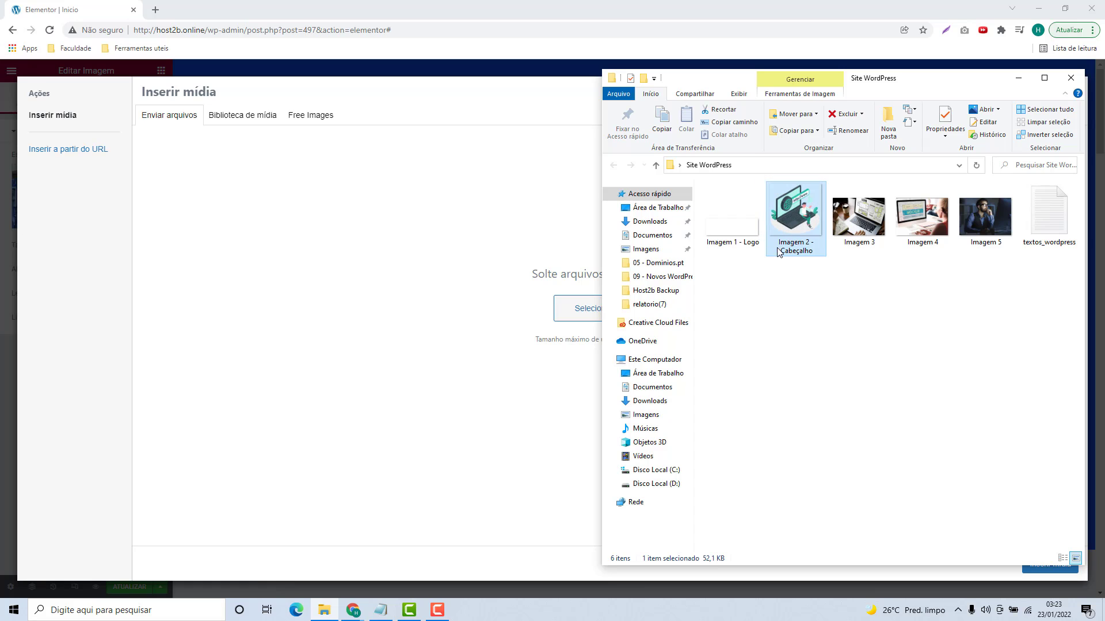
drag(798, 223, 554, 272)
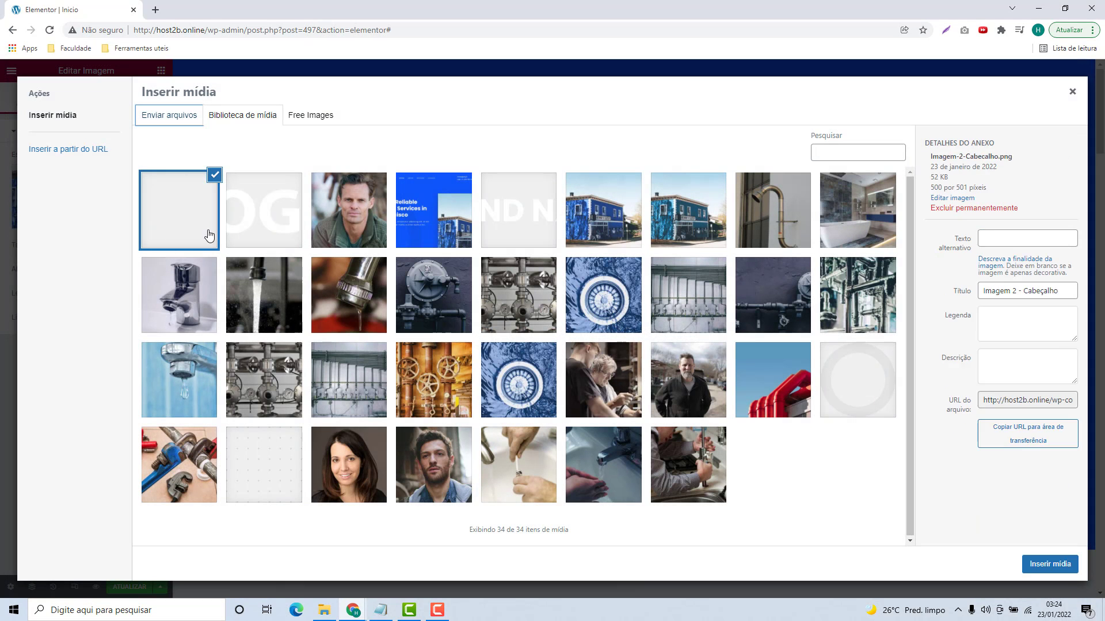
click(1054, 568)
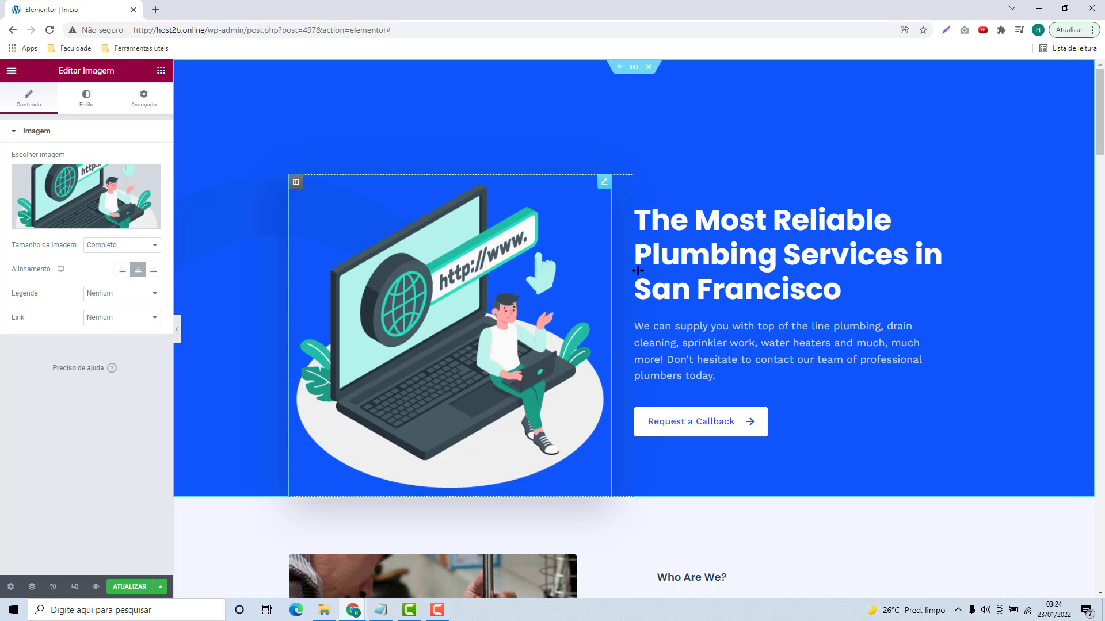
Step: Open the hero image box and select its heading title text
click(671, 259)
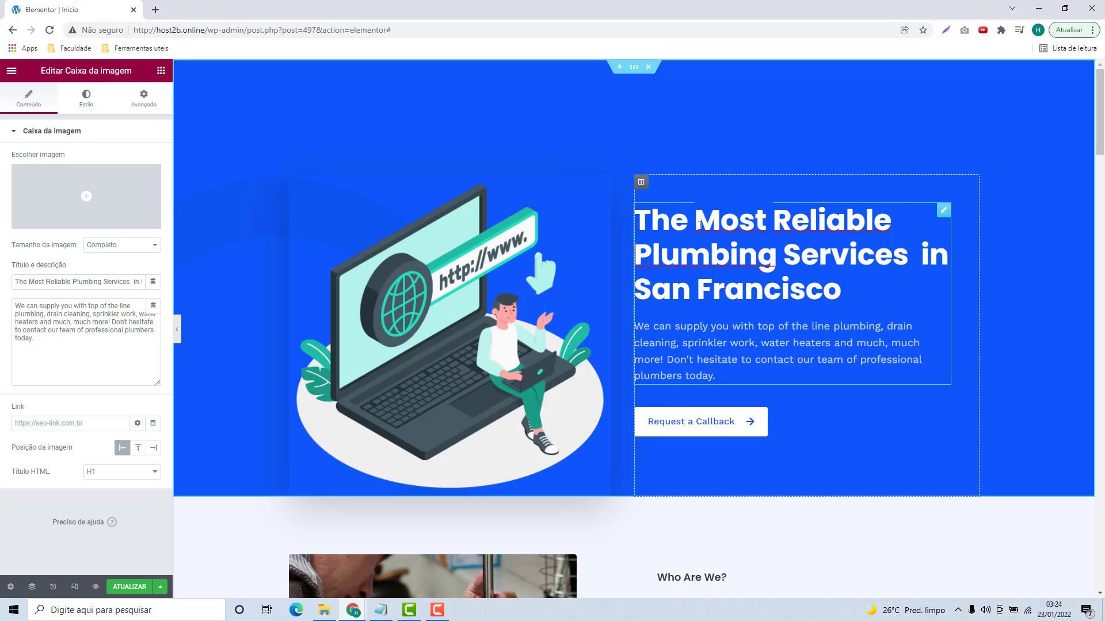
click(665, 229)
click(780, 274)
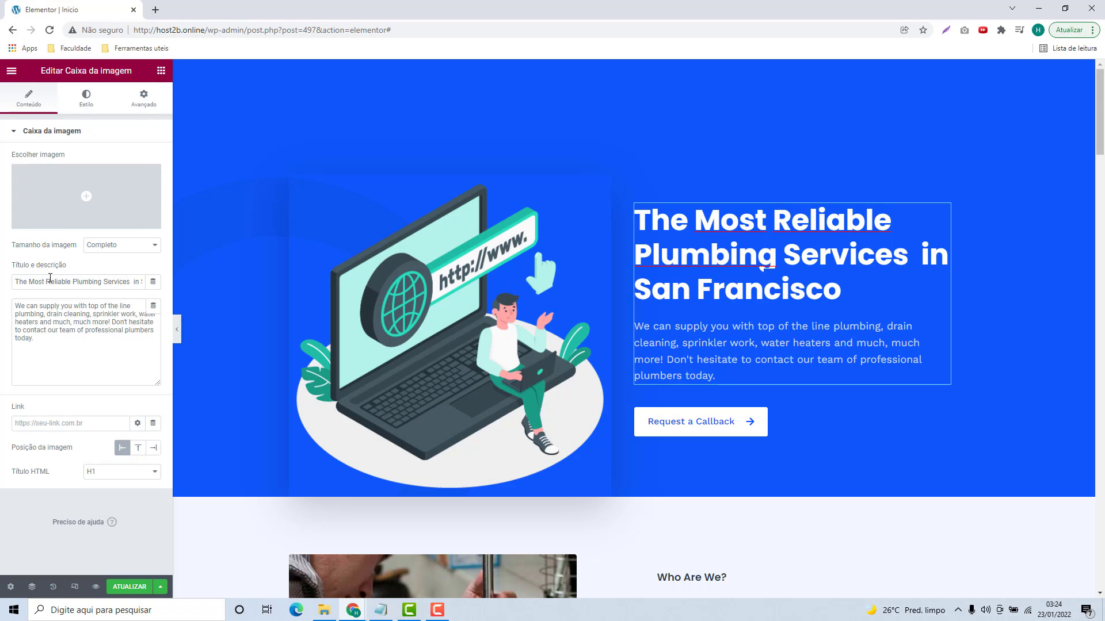
drag(11, 271, 46, 268)
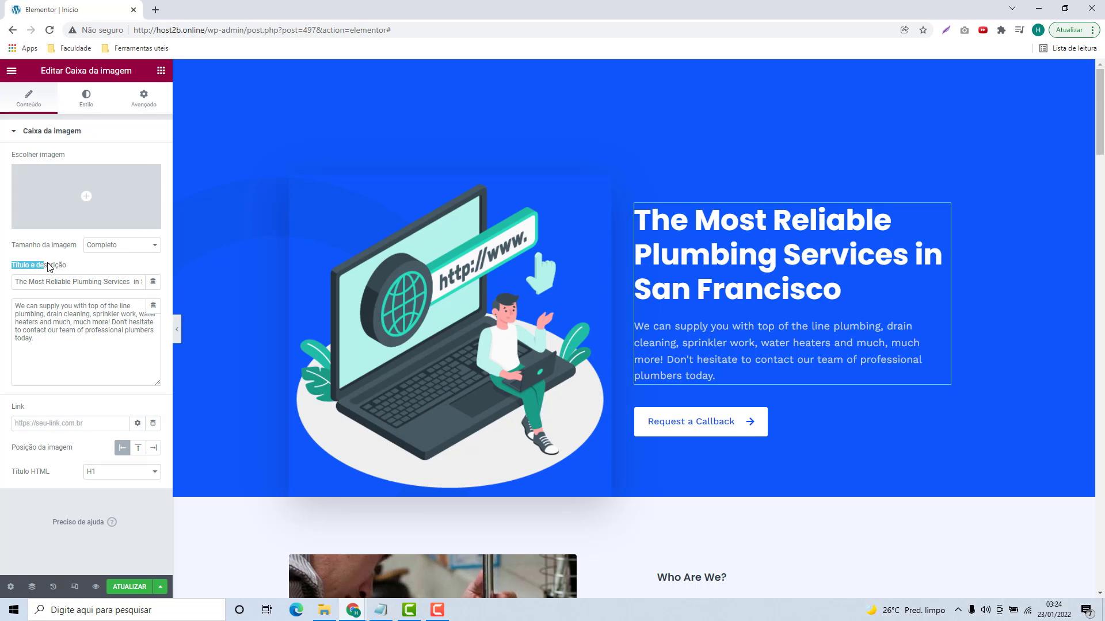
triple_click(26, 278)
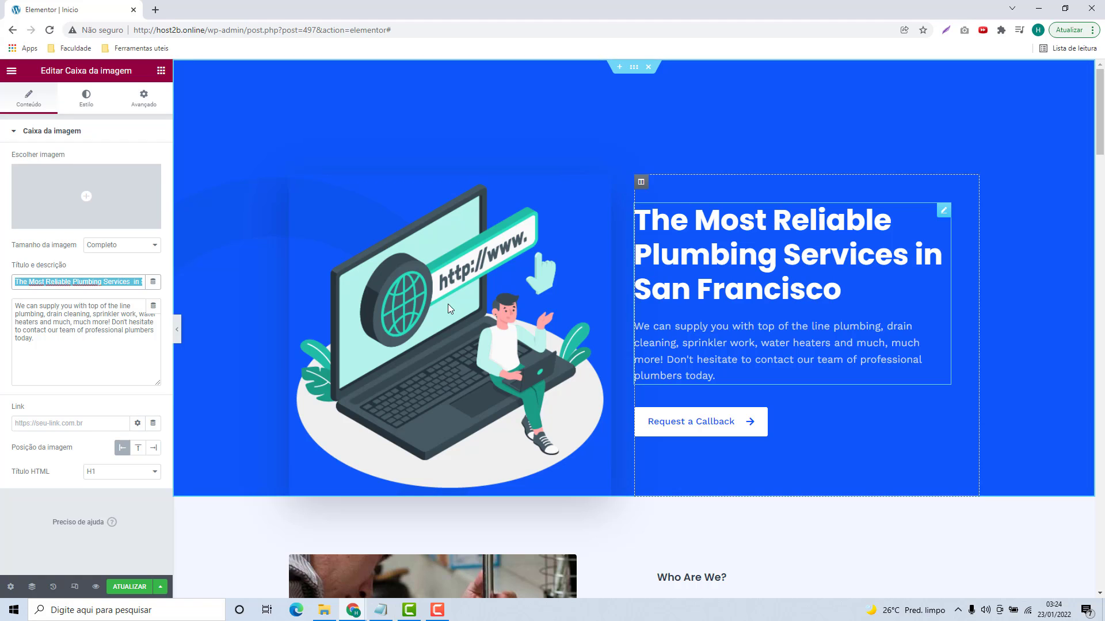
Step: Try test text in the title, undo back to the original, and select the description
text(asdasdas)
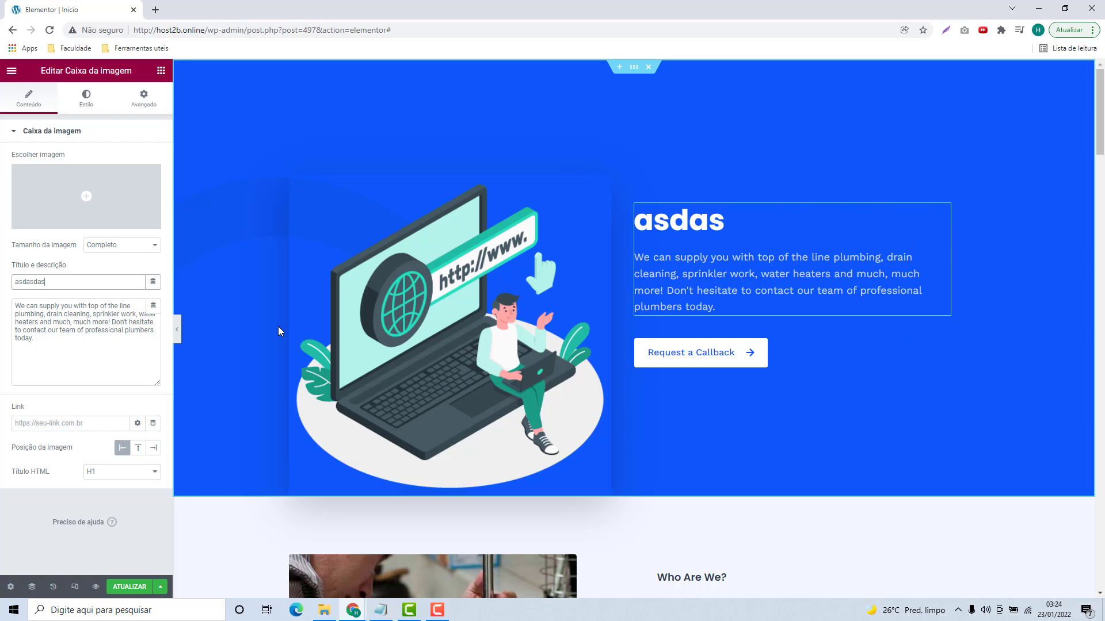
key(BackSpace)
key(BackSpace)
key(BackSpace)
key(BackSpace)
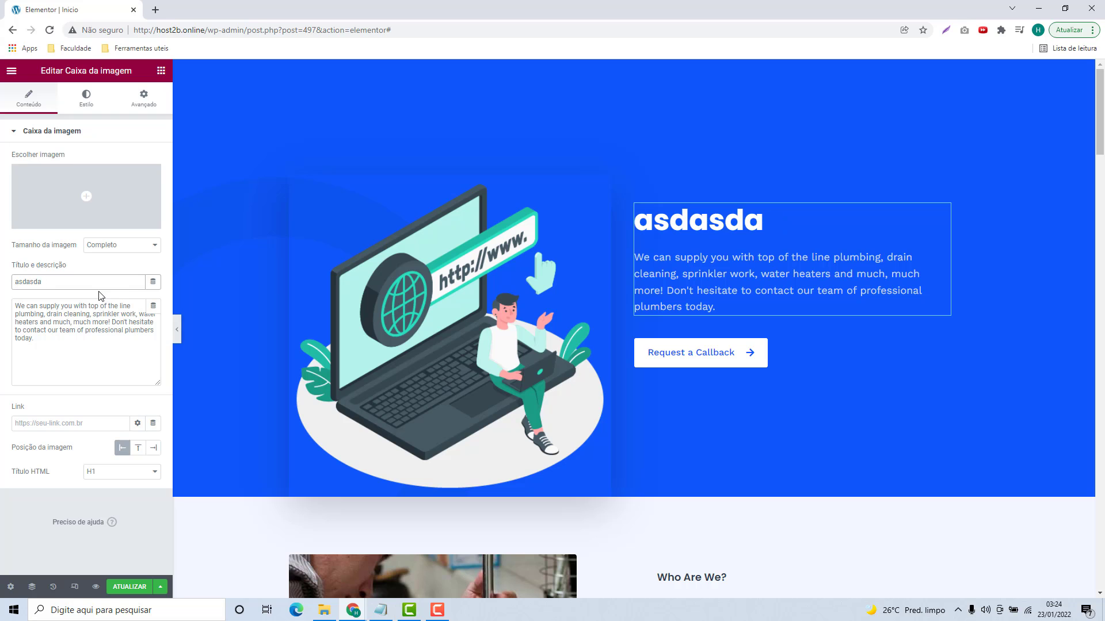
key(BackSpace)
key(ctrl+z)
key(ctrl+z)
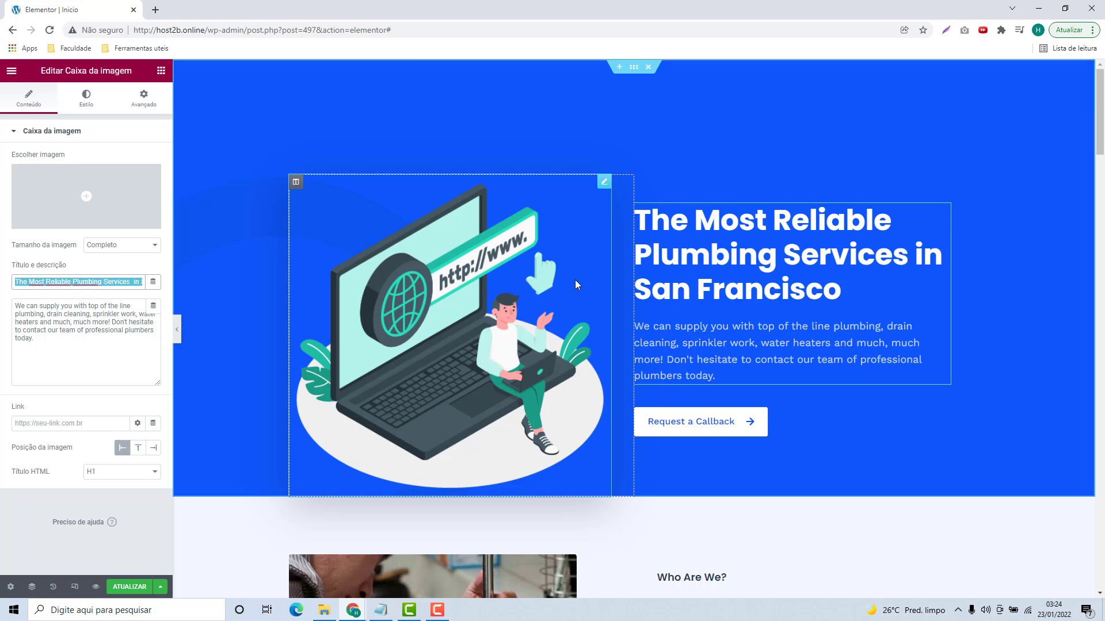
triple_click(62, 339)
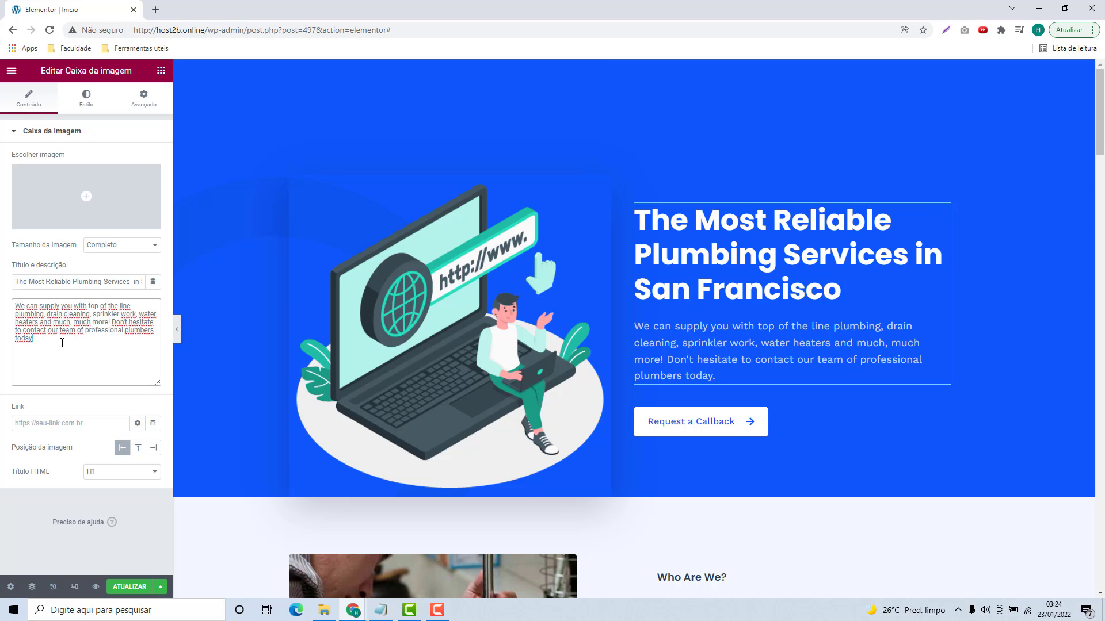
click(62, 339)
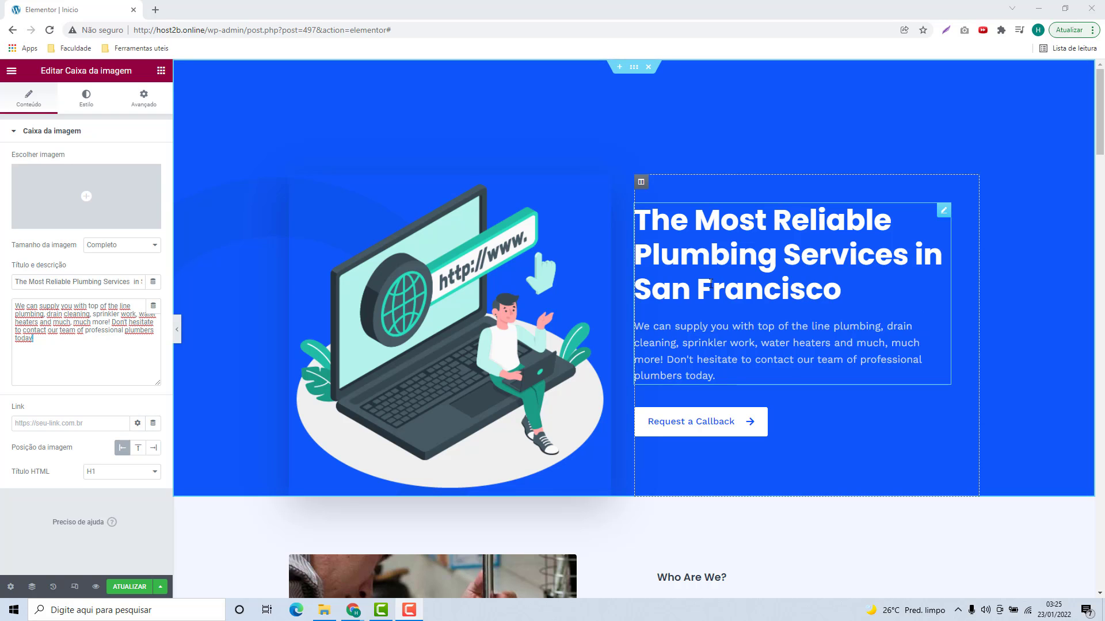
Step: Open textos_wordpress and paste 'Criamos seu site com WordPress' over the hero title
click(324, 610)
click(797, 377)
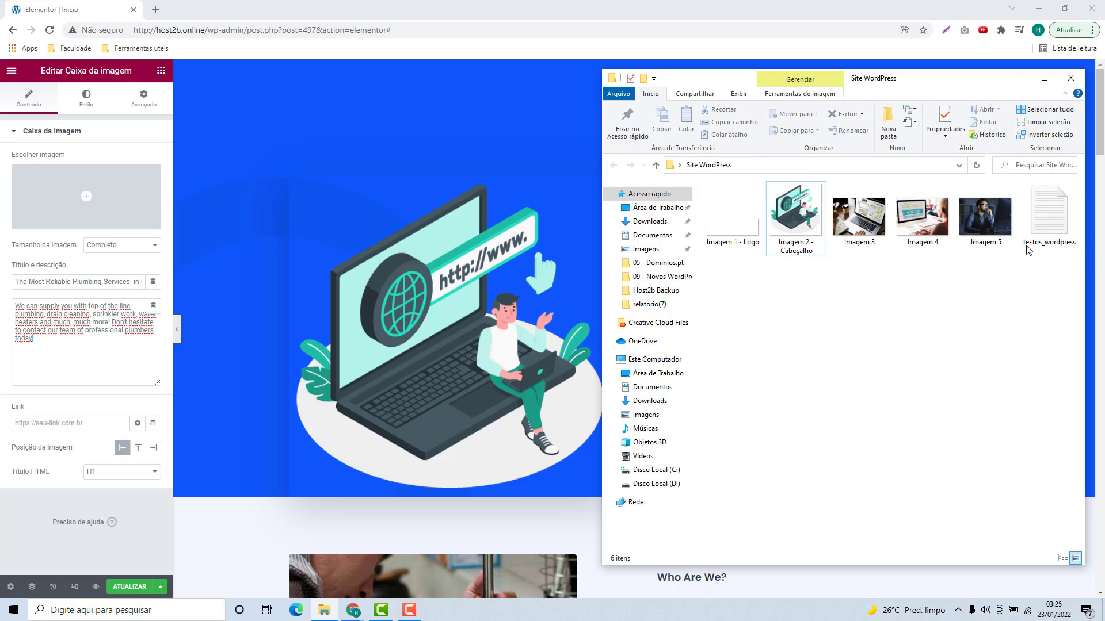
double_click(1050, 228)
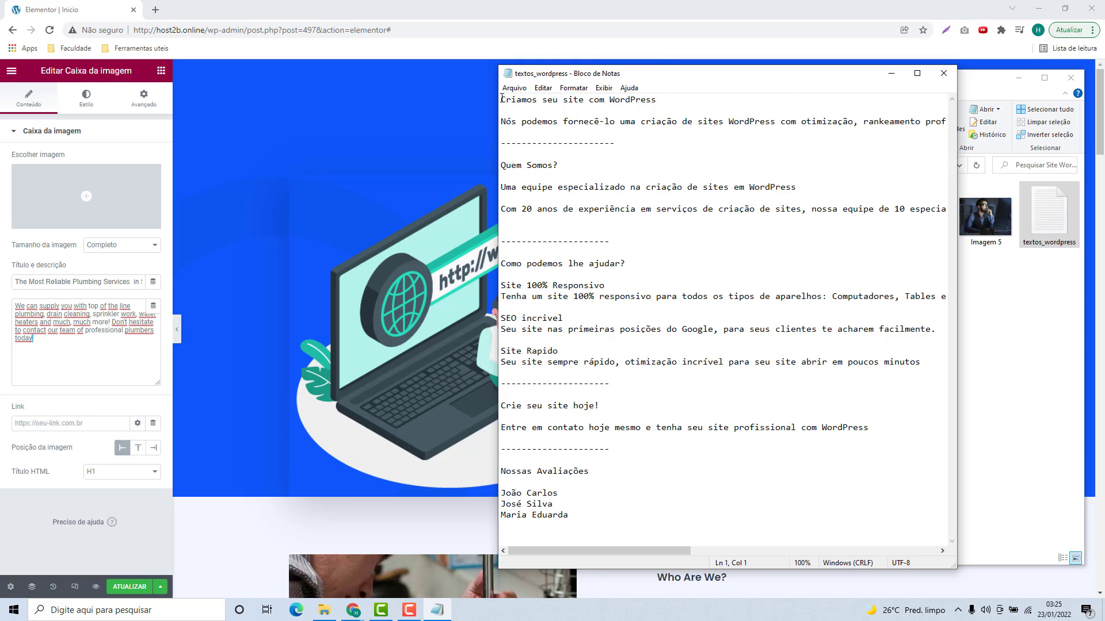
drag(501, 99, 666, 101)
key(ctrl+c)
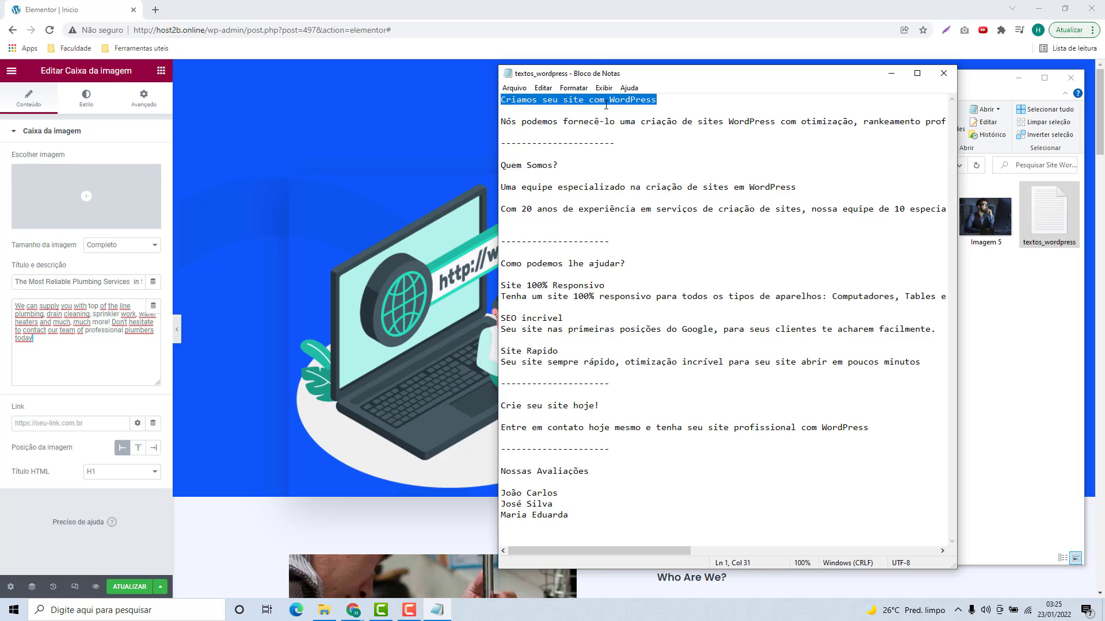
click(427, 113)
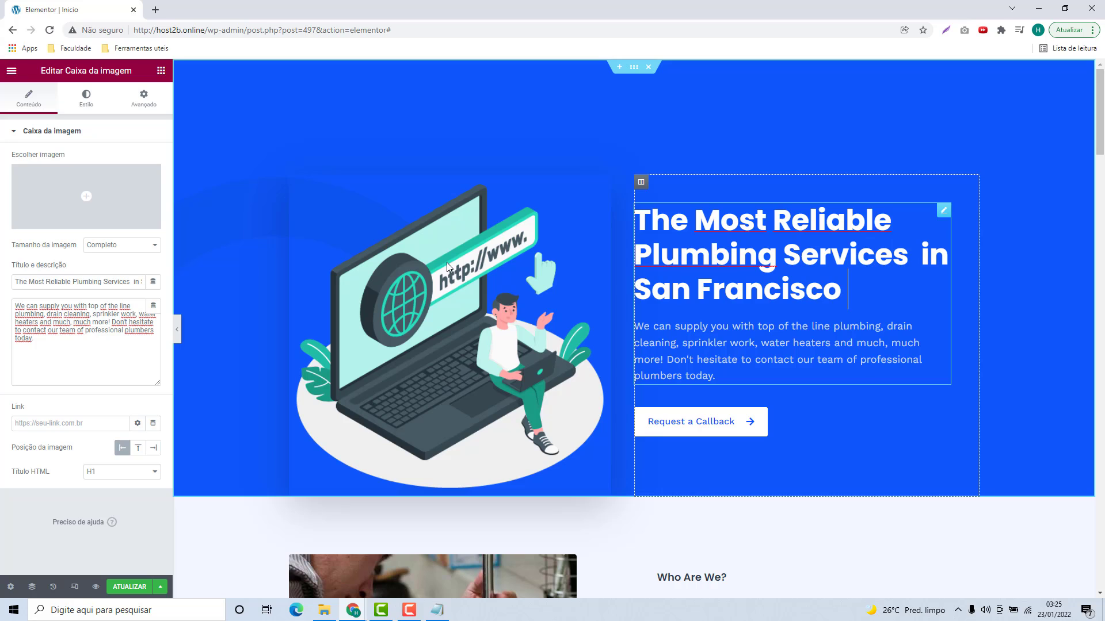
triple_click(88, 284)
key(ctrl+v)
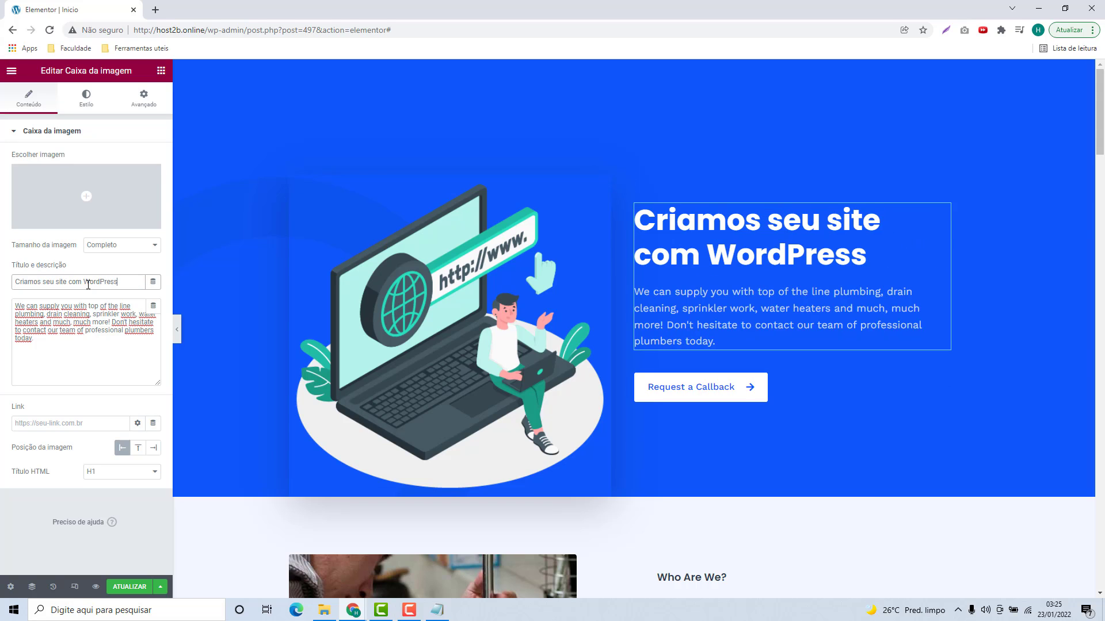
Step: Replace the English hero description with the Portuguese line about optimized WordPress sites
click(438, 610)
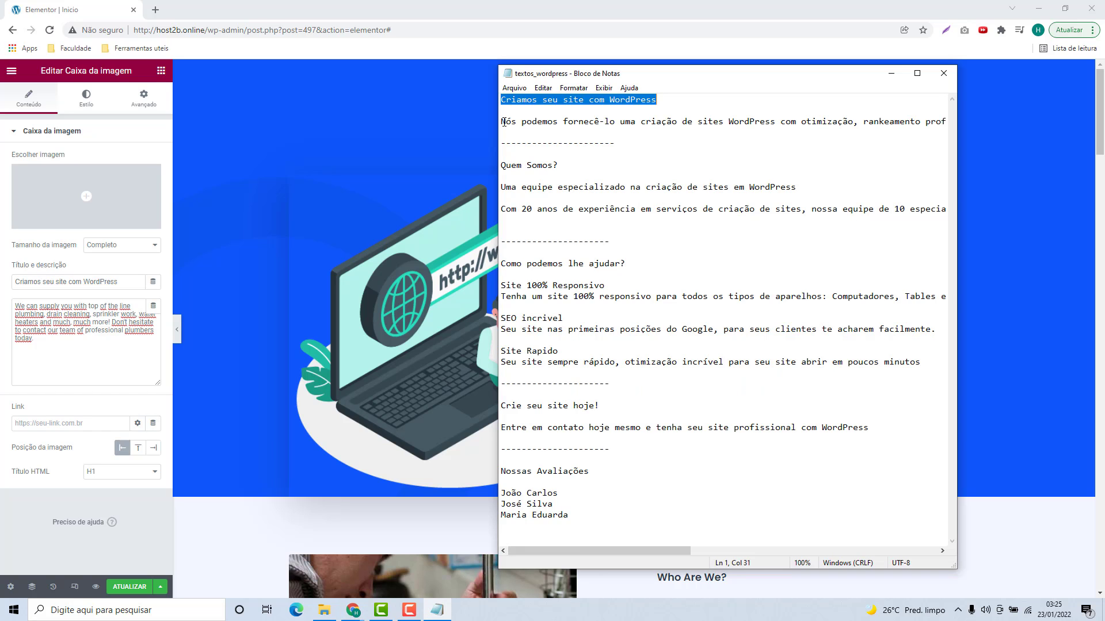
drag(502, 122, 1002, 121)
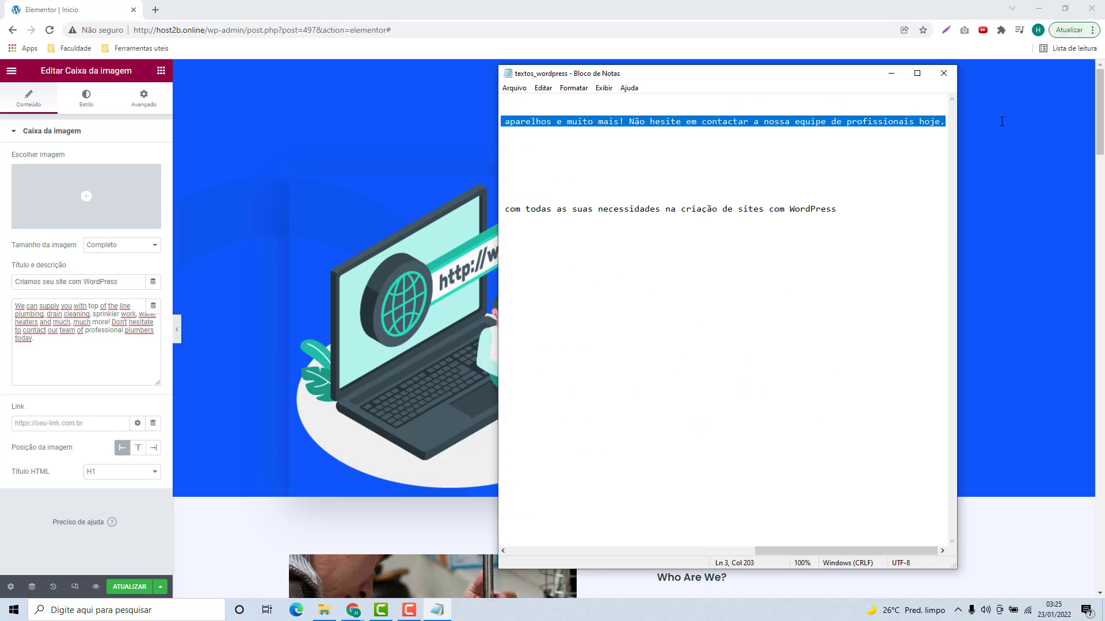
drag(772, 554, 723, 554)
key(ctrl+c)
click(65, 369)
key(ctrl+a)
key(ctrl+v)
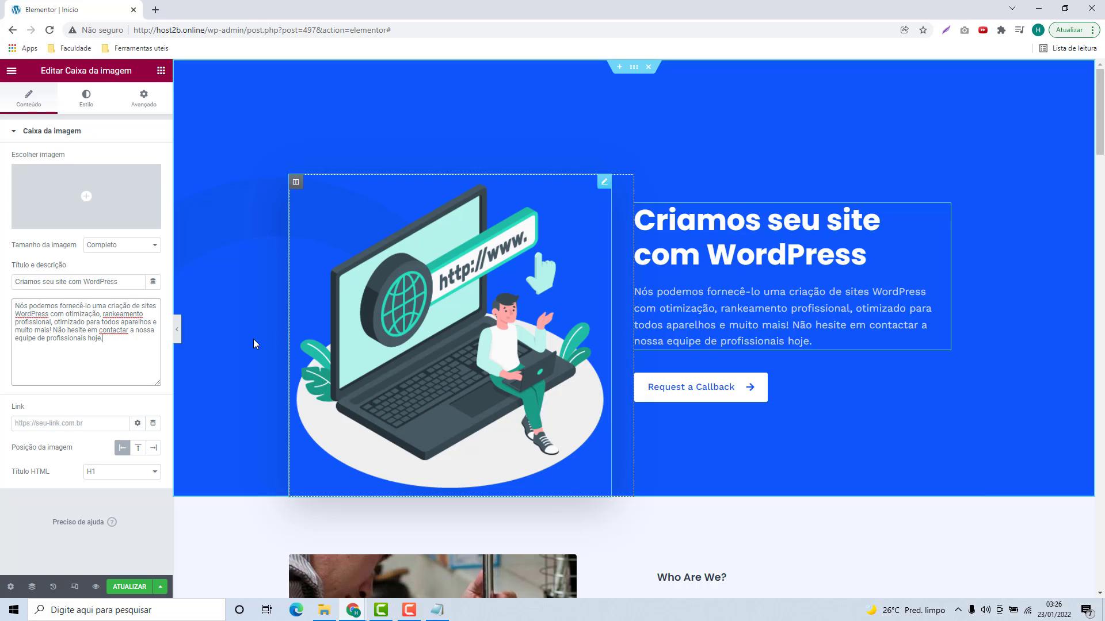
Step: In the hero box's content style, set the heading spacing to 20
click(87, 97)
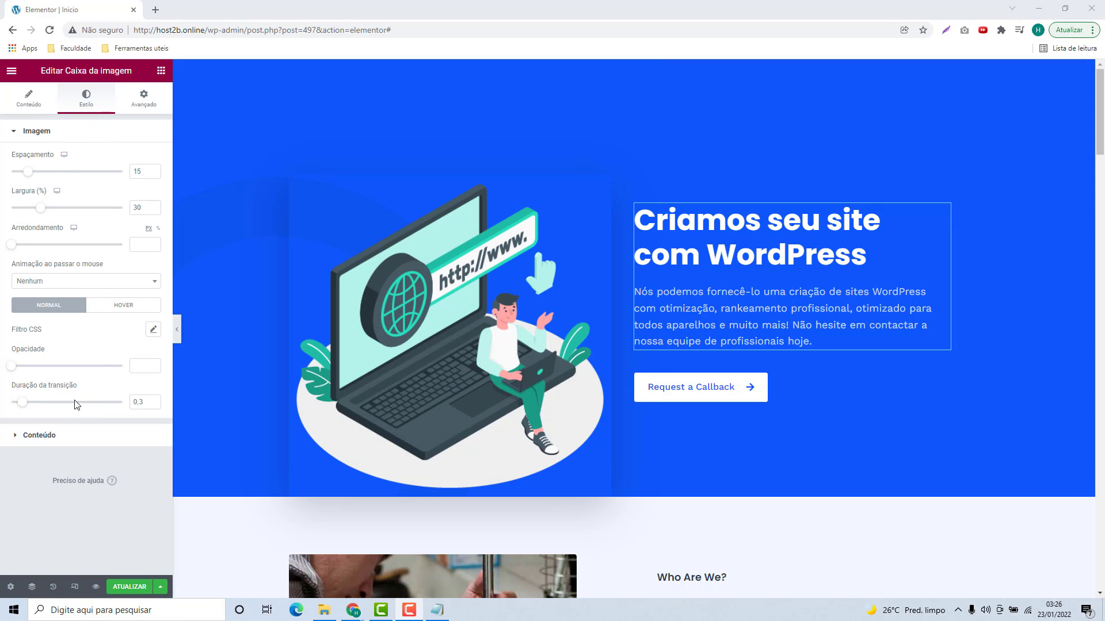
click(12, 133)
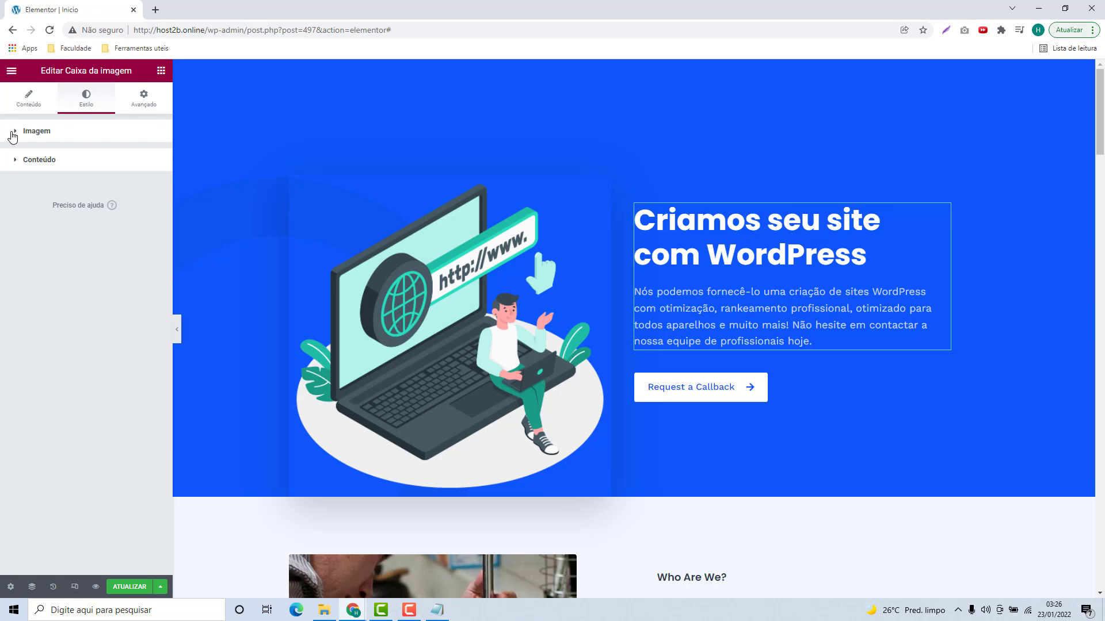
click(20, 166)
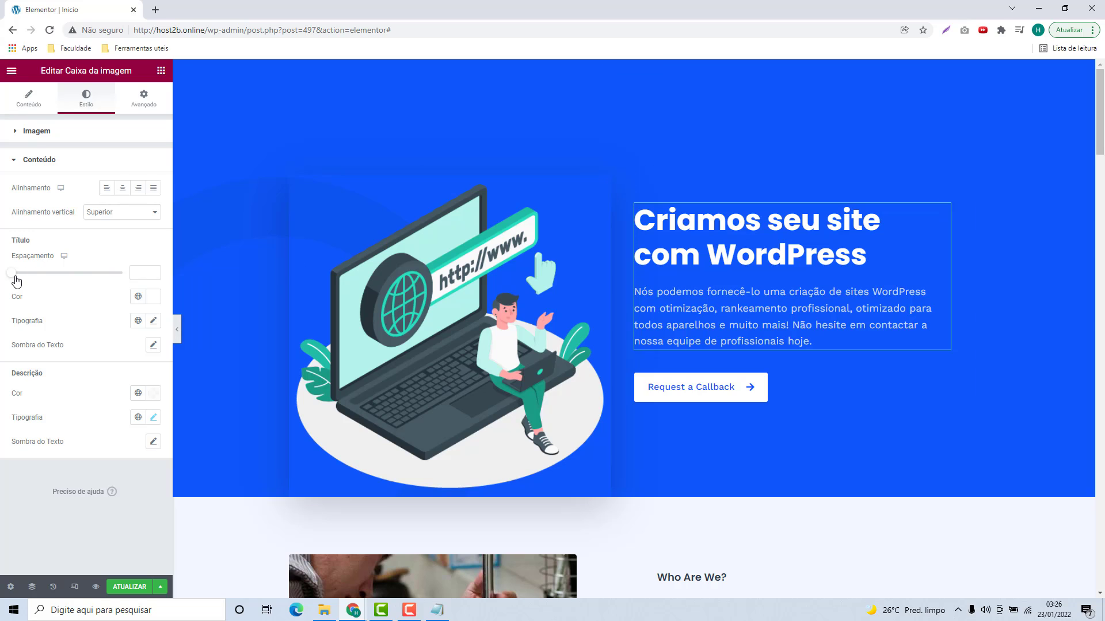
drag(16, 280, 26, 275)
double_click(137, 273)
text(5)
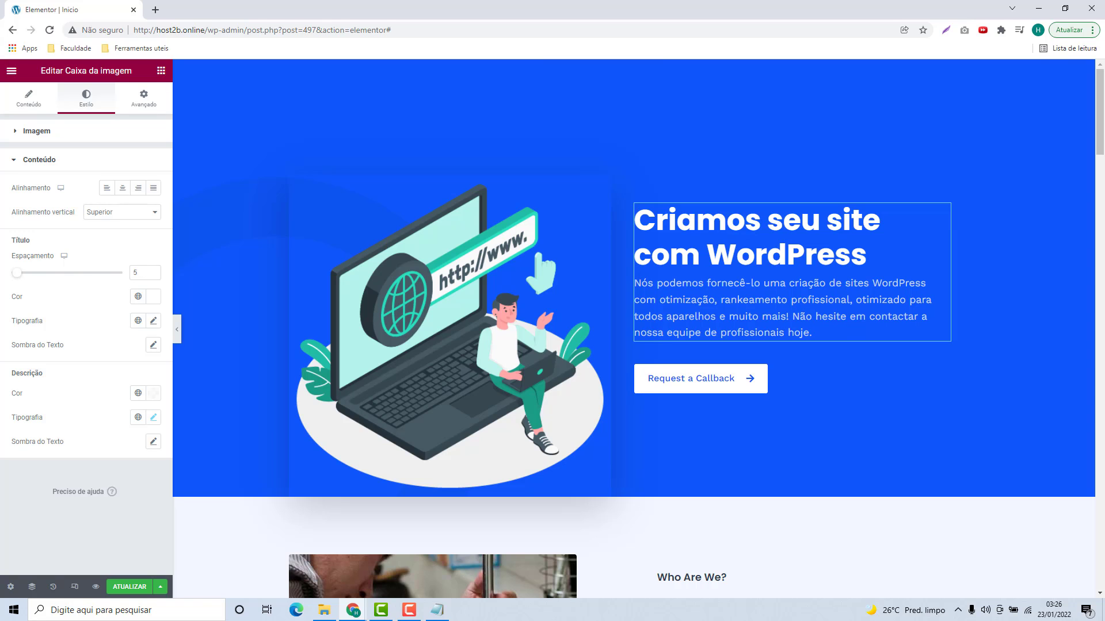
double_click(151, 272)
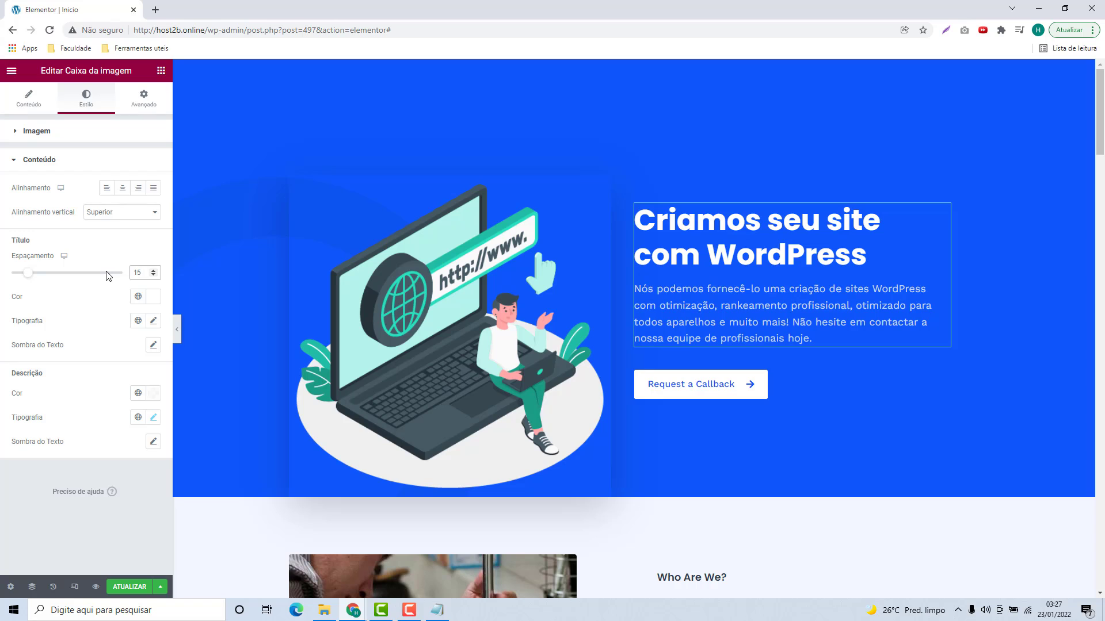
text(20)
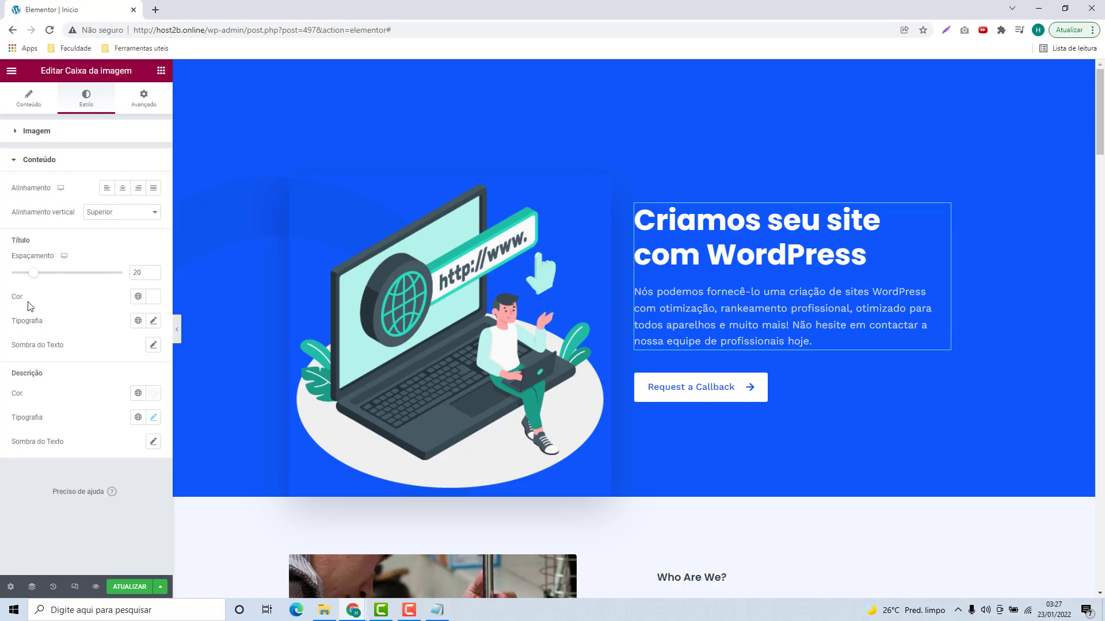
Step: After trying a few colours, give the hero description a light white colour
click(153, 296)
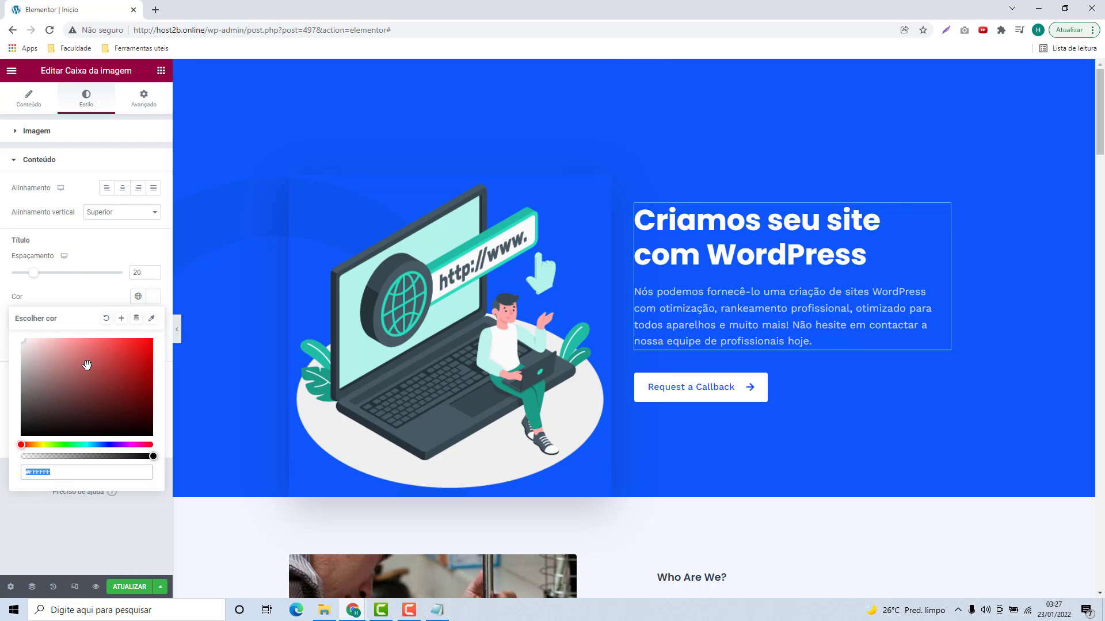
mouse_move(101, 369)
mouse_down()
mouse_move(113, 365)
mouse_move(73, 380)
mouse_move(4, 337)
mouse_up()
click(26, 330)
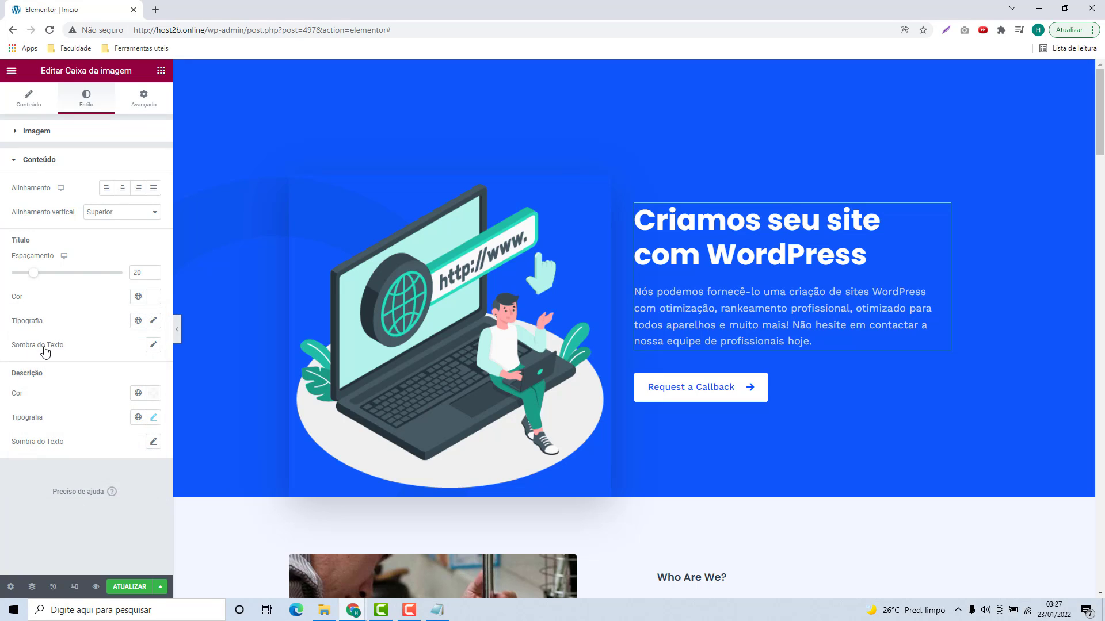
click(153, 393)
click(108, 492)
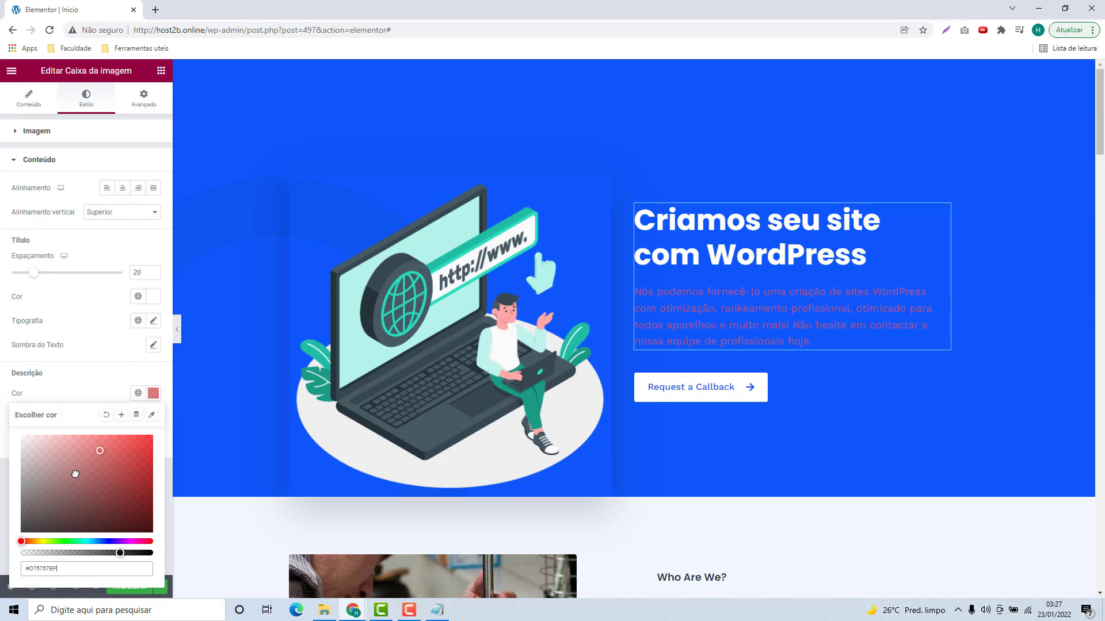
click(106, 415)
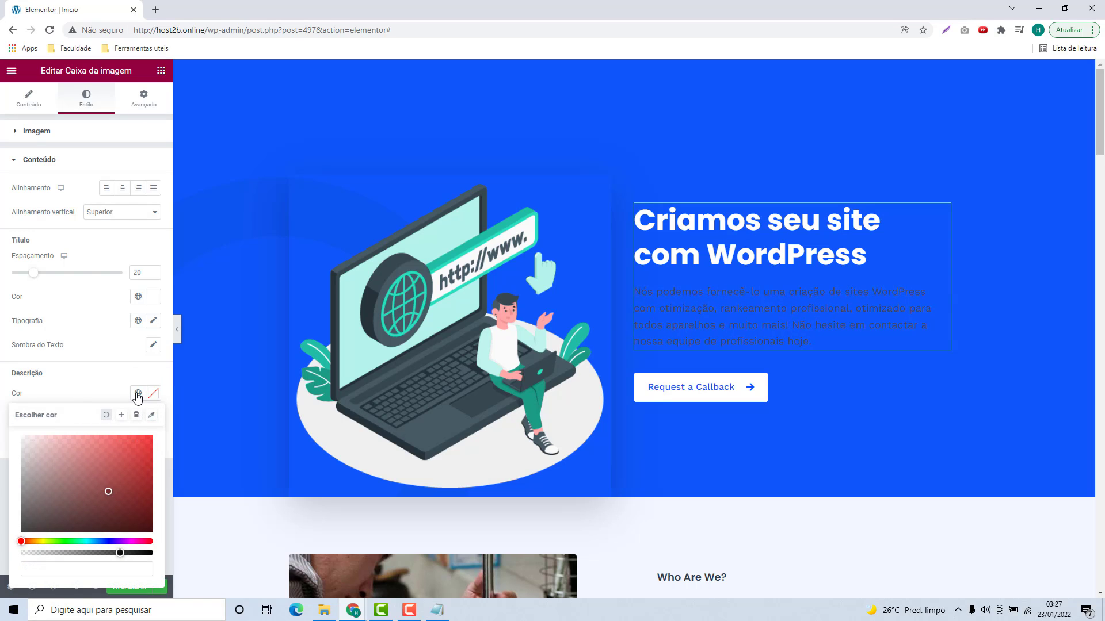
click(137, 395)
click(92, 393)
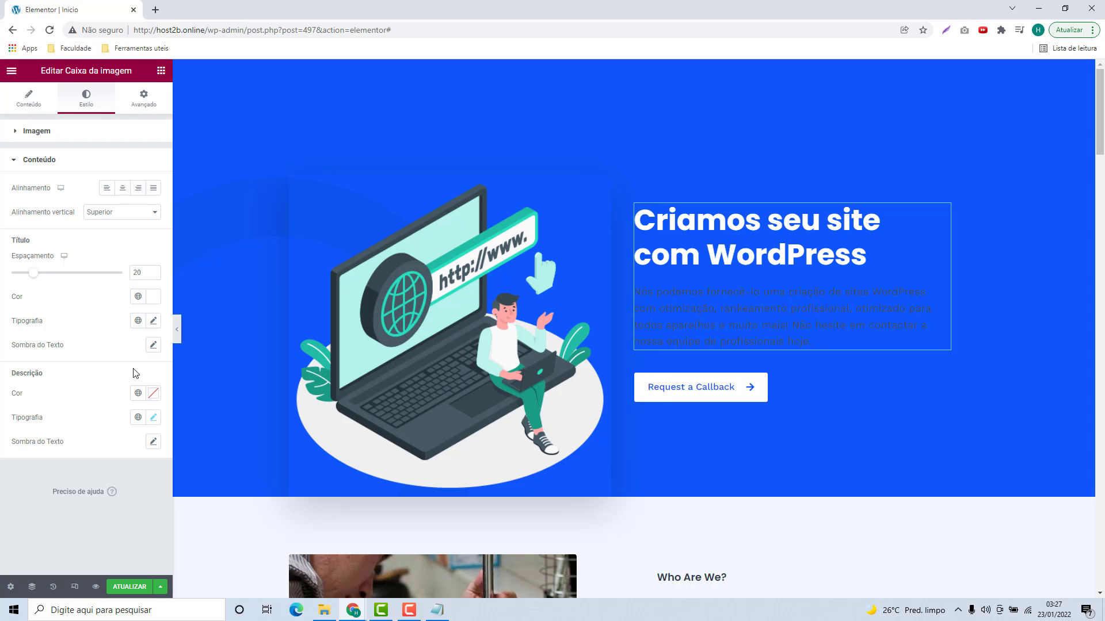
click(153, 393)
drag(64, 454, 1, 425)
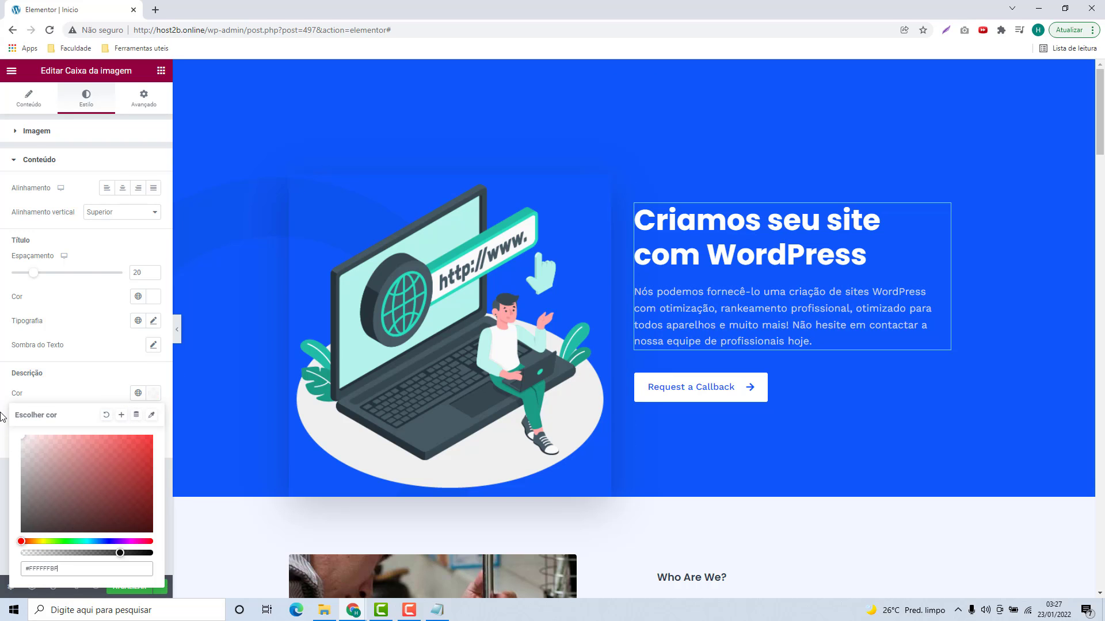
click(82, 389)
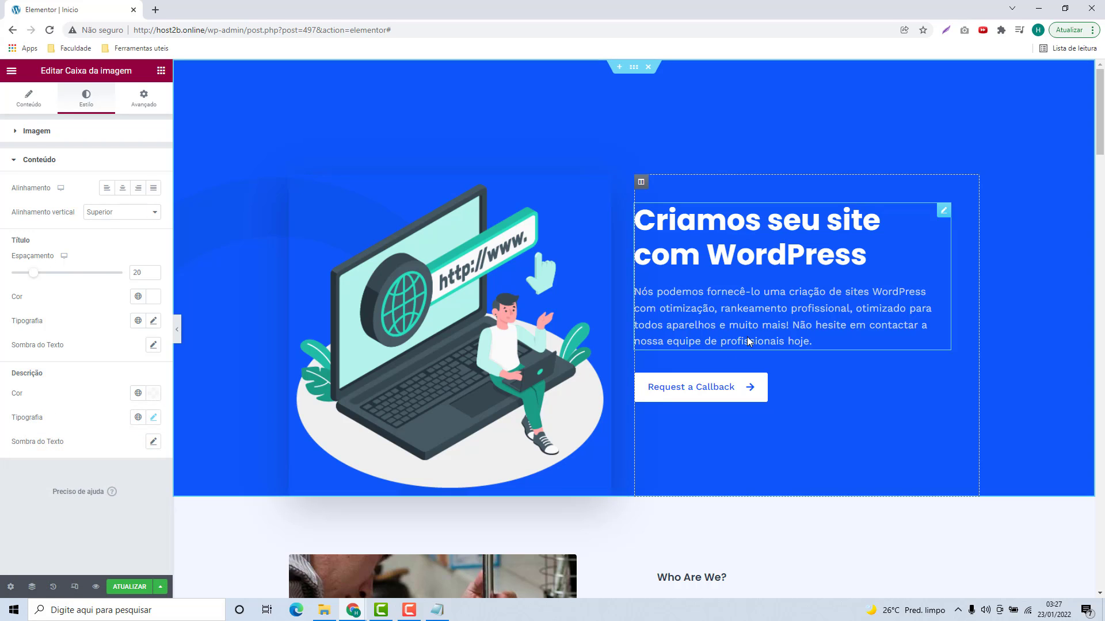
Step: Relabel the hero button 'Solicite um Orçamento' and switch to the WhatsApp link generator tab
click(29, 97)
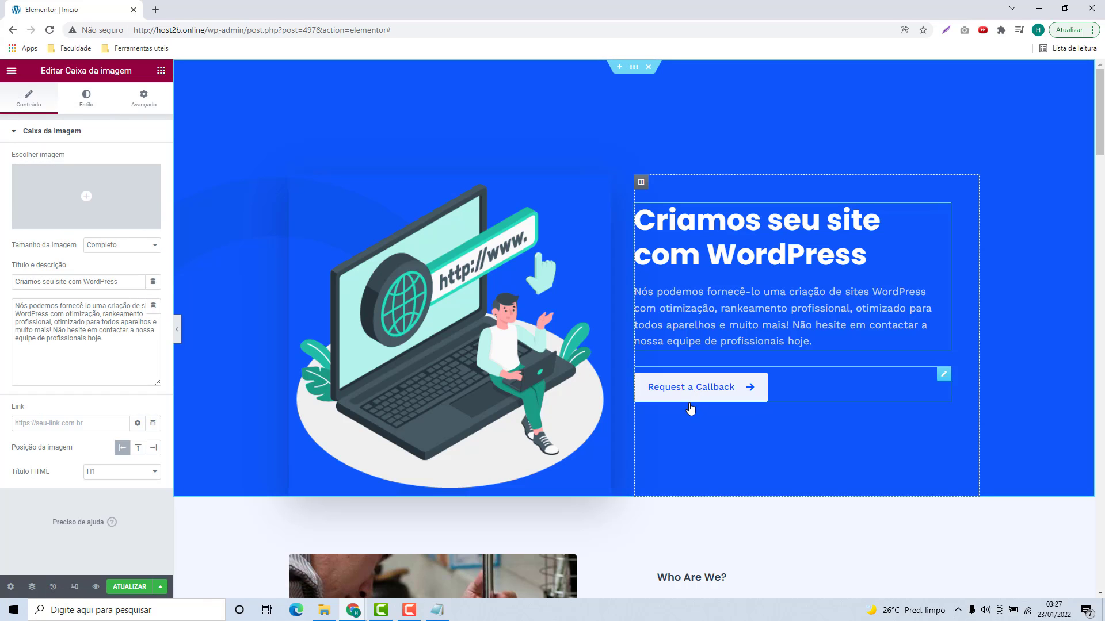
click(943, 374)
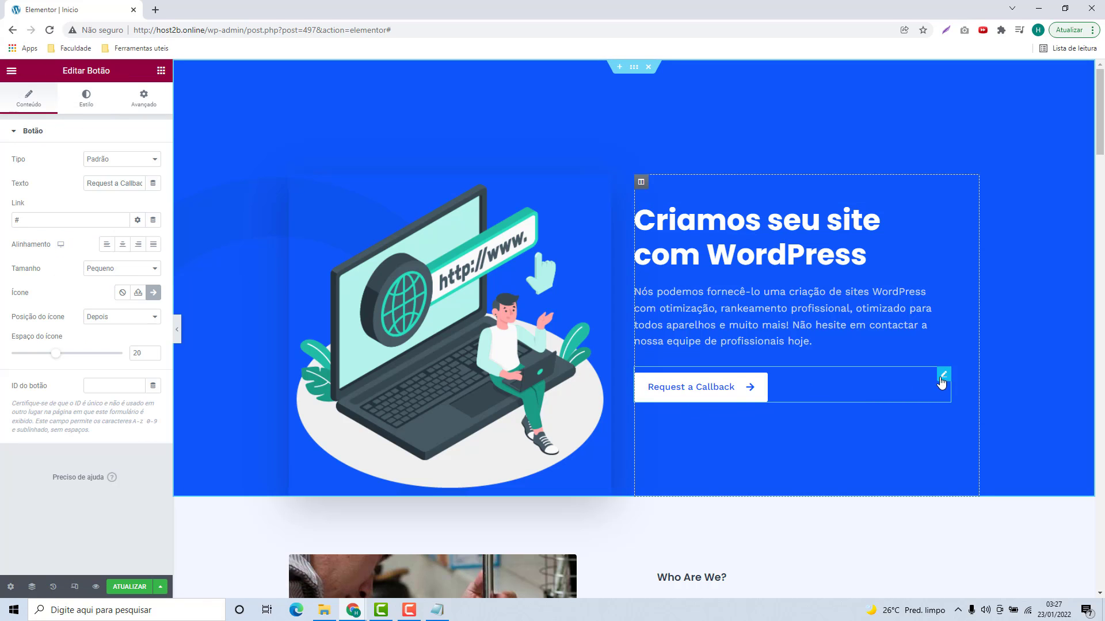
click(694, 396)
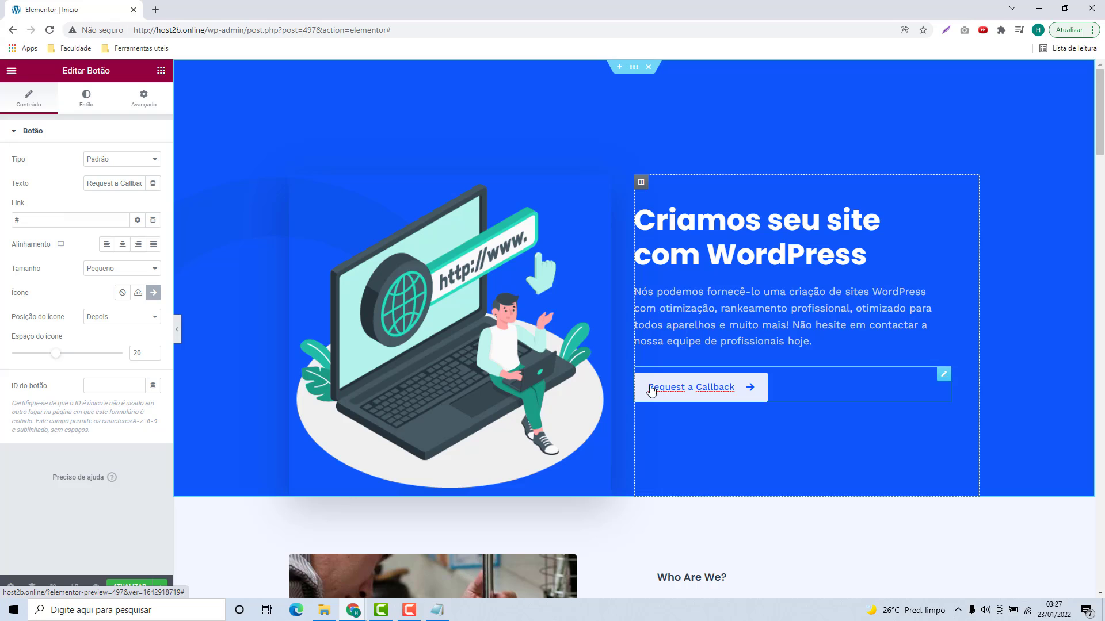
triple_click(105, 187)
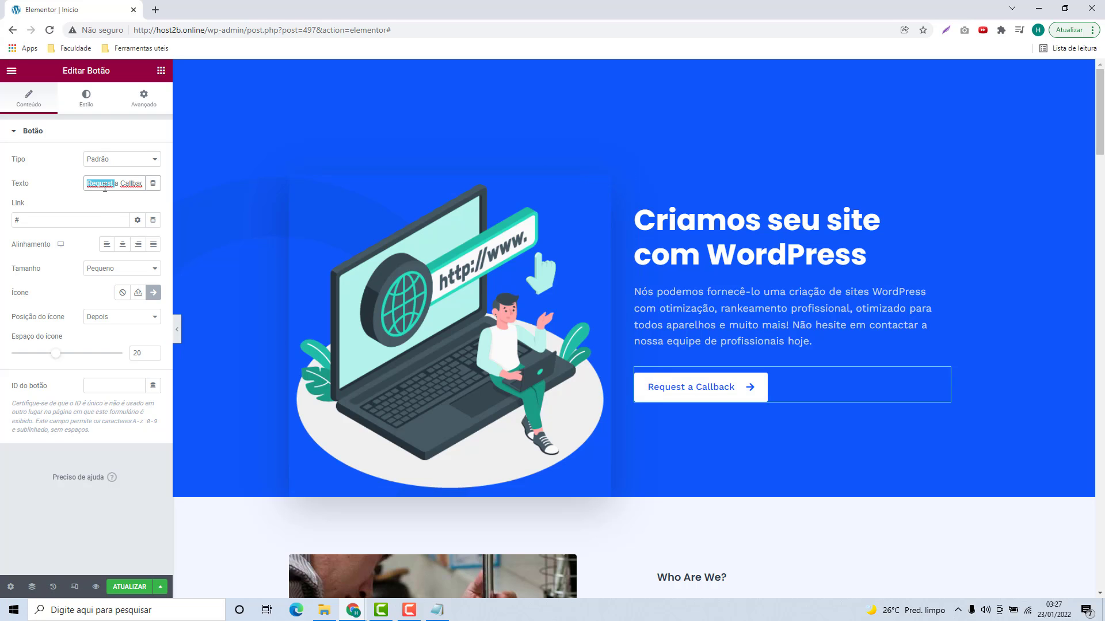
text(Soli)
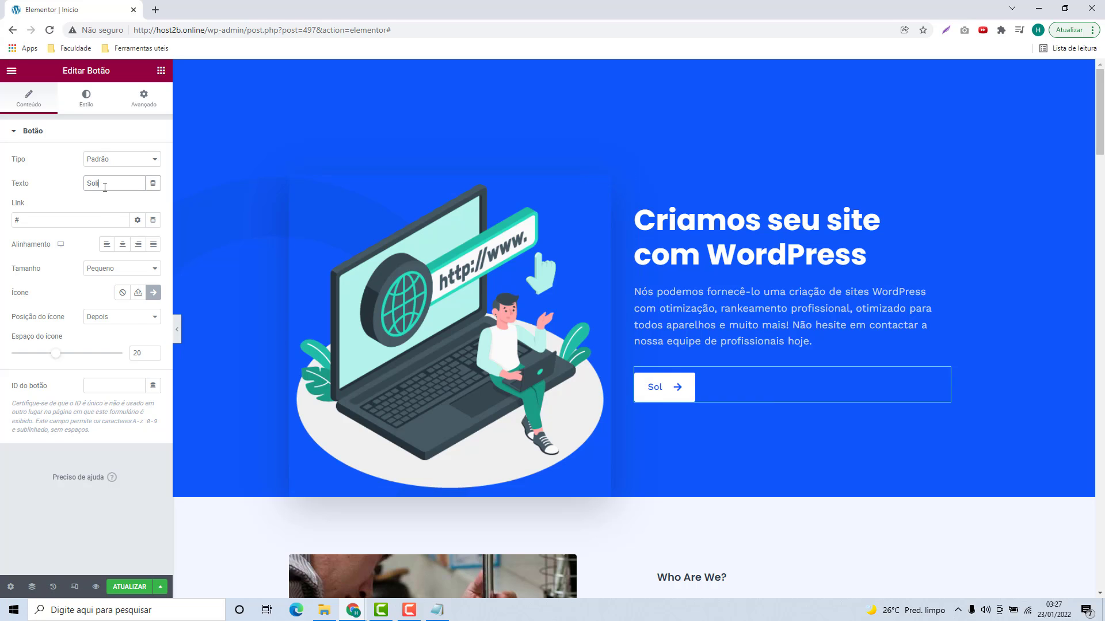
text(cite um)
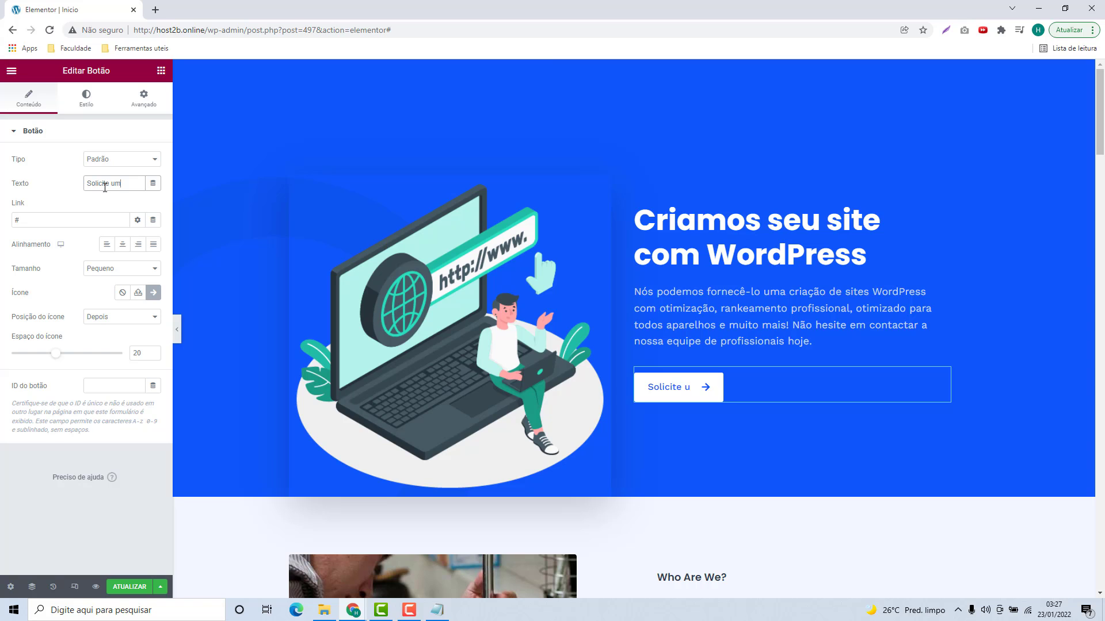
text( Orçamento)
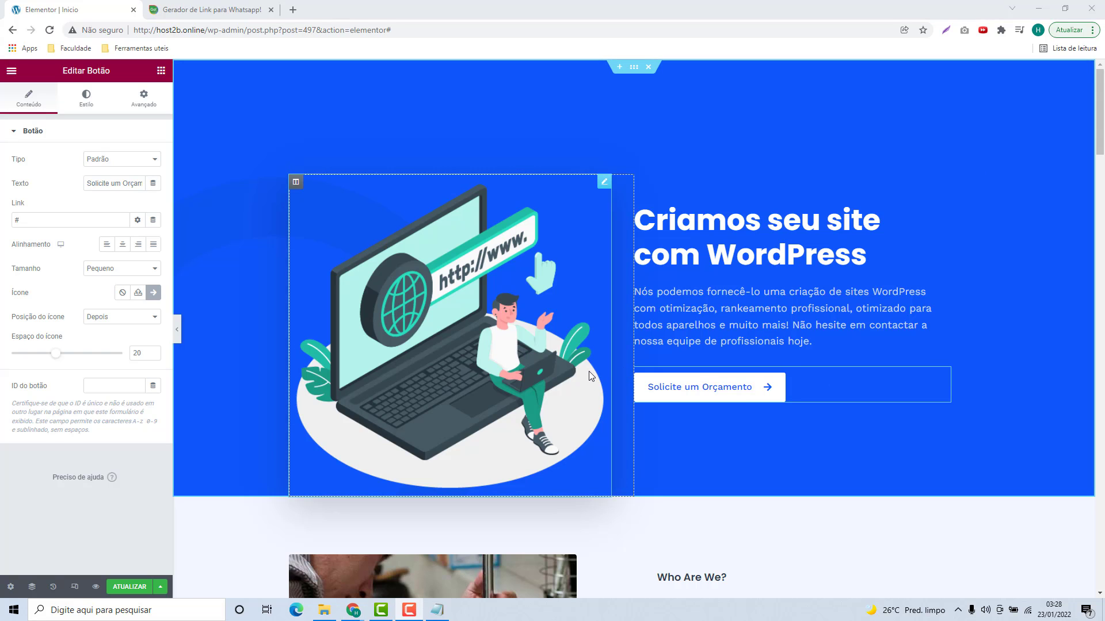
click(226, 17)
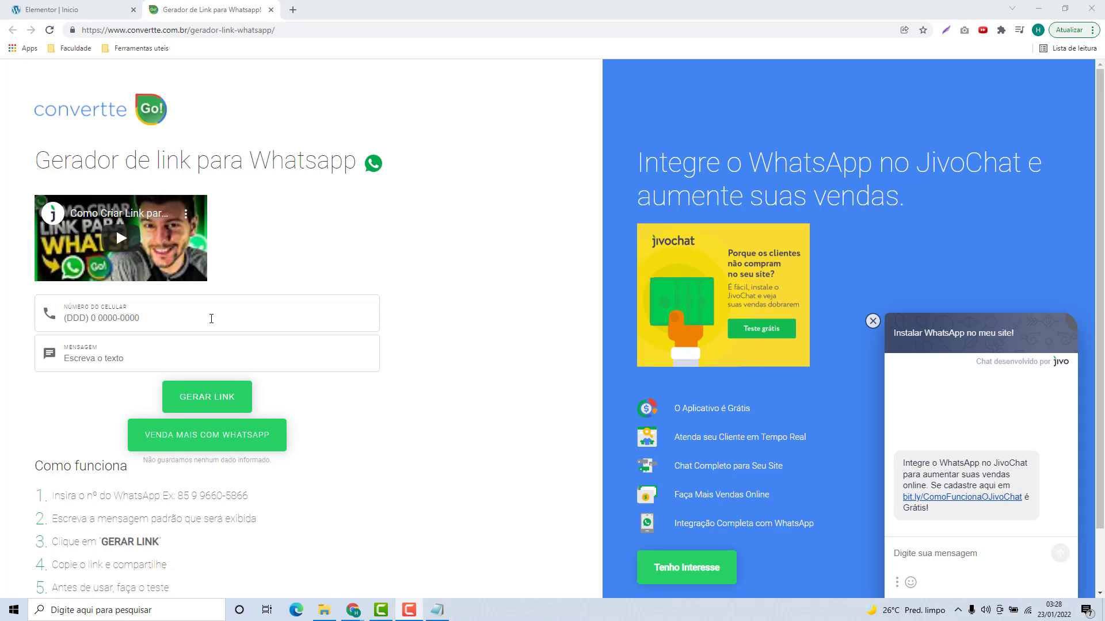
Step: Enter the WhatsApp phone number and the message 'Olá, quero fazer um orçamento!'
click(211, 319)
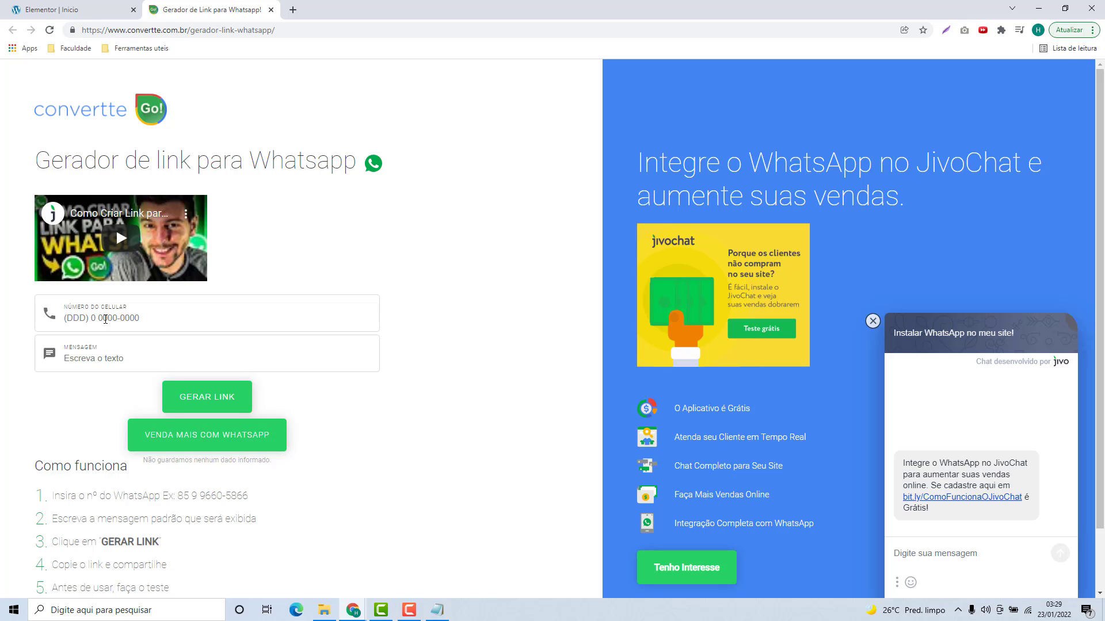
text(Olá qu)
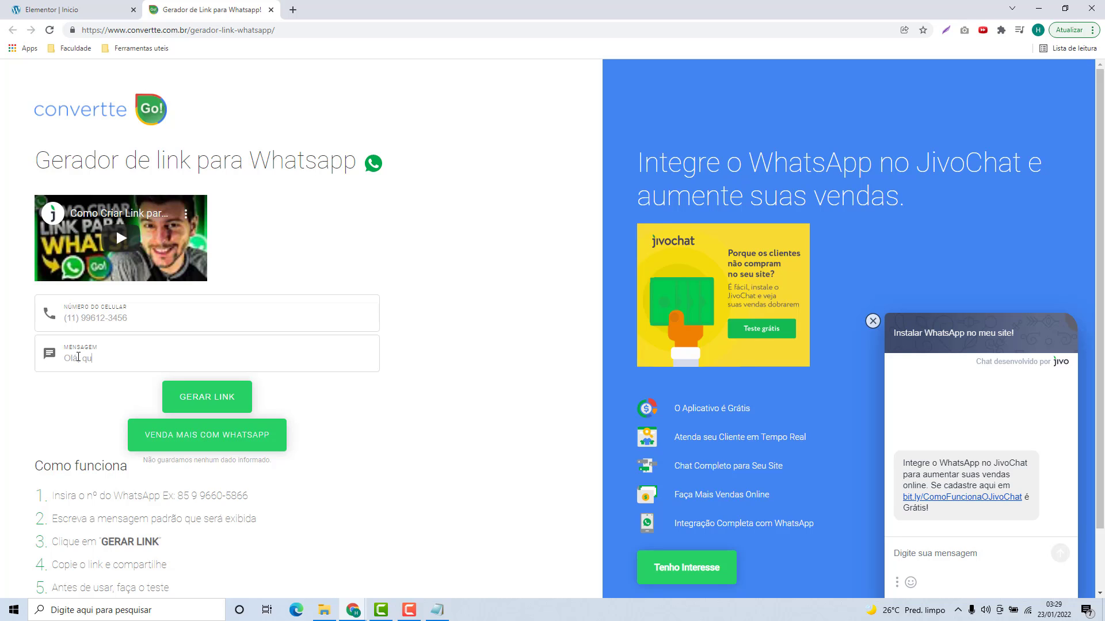
text(ero fazer um orçamento)
click(78, 357)
text(,)
text(!)
drag(65, 318, 93, 320)
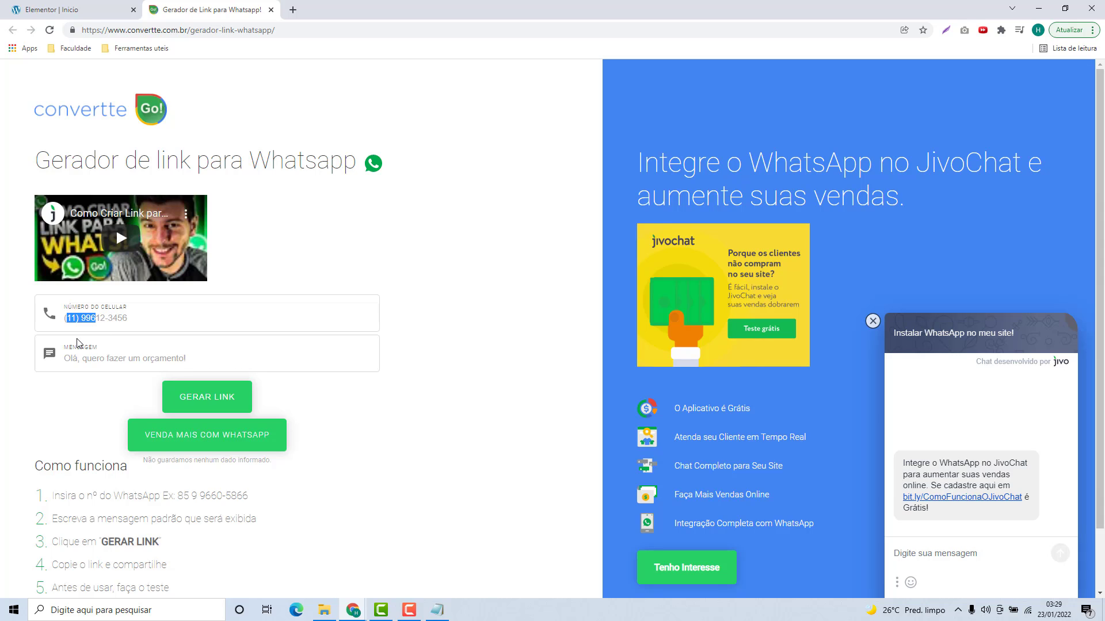
triple_click(107, 359)
click(126, 361)
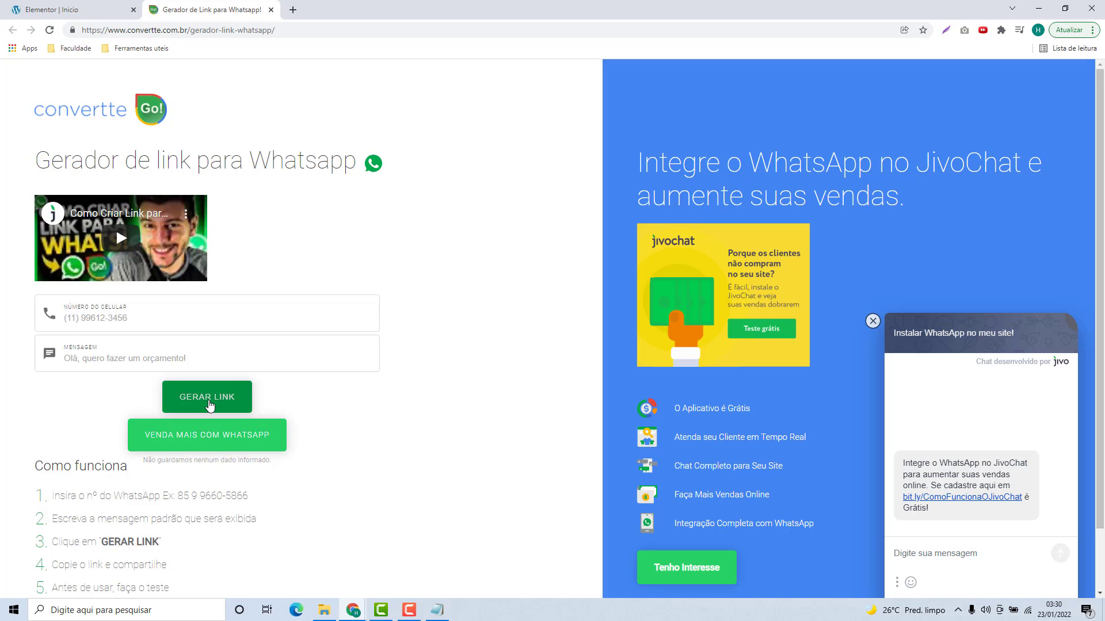
Step: Generate and copy the WhatsApp link, then paste it into the browser address bar
click(191, 407)
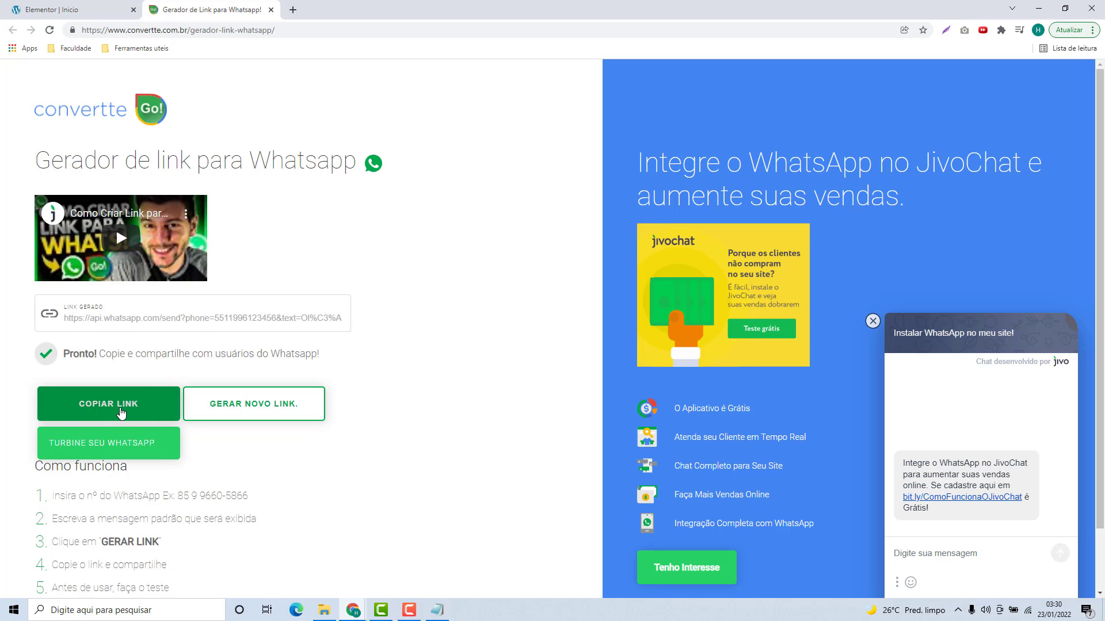
click(118, 410)
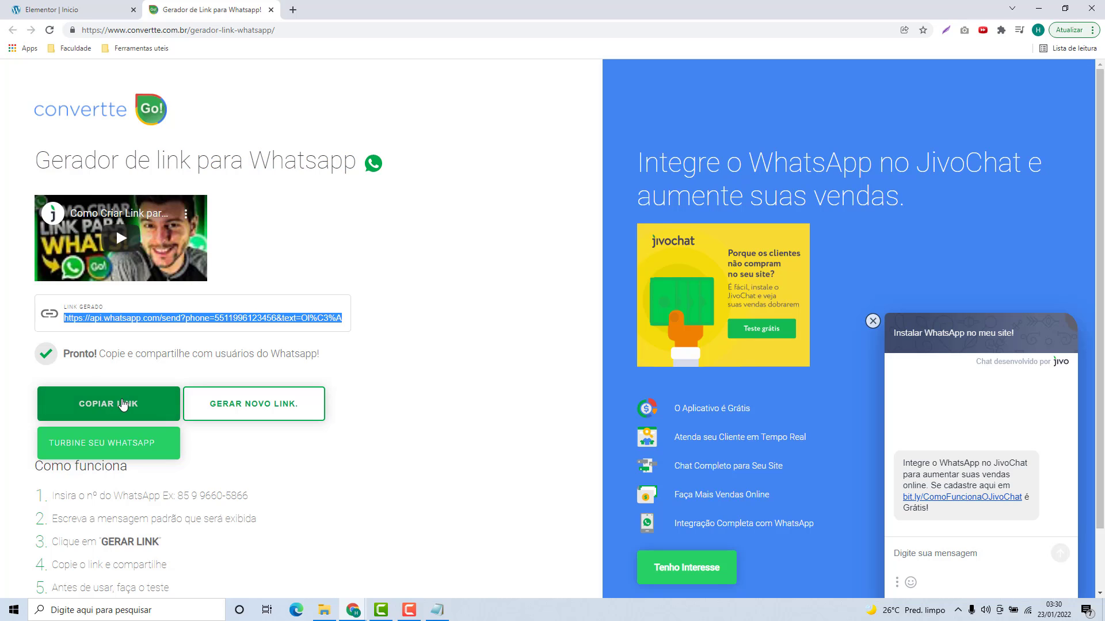
click(192, 30)
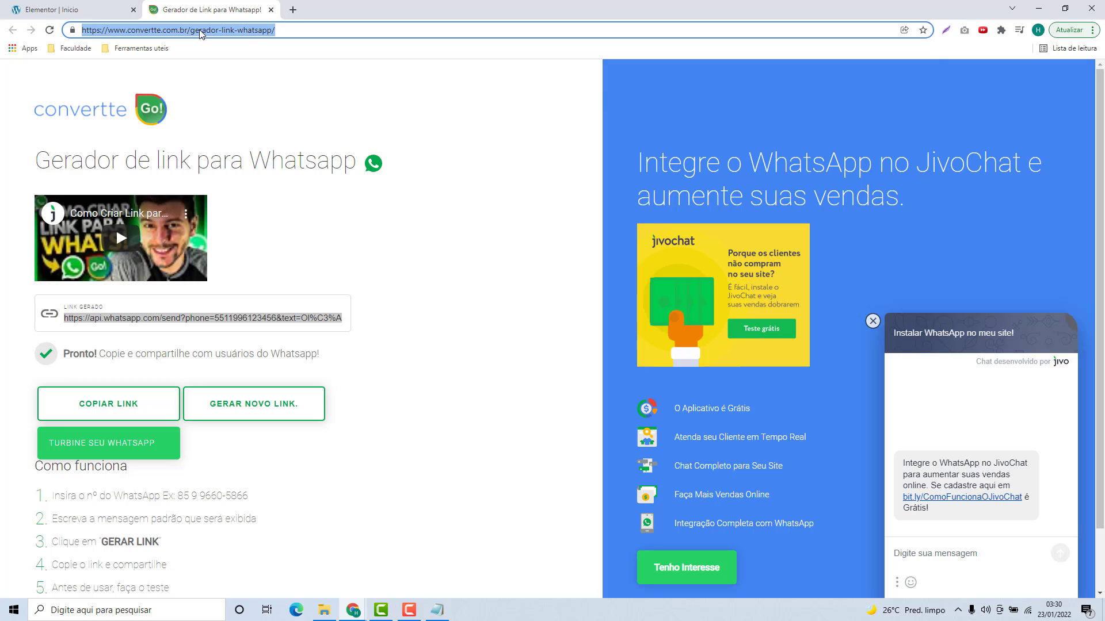
key(ctrl+v)
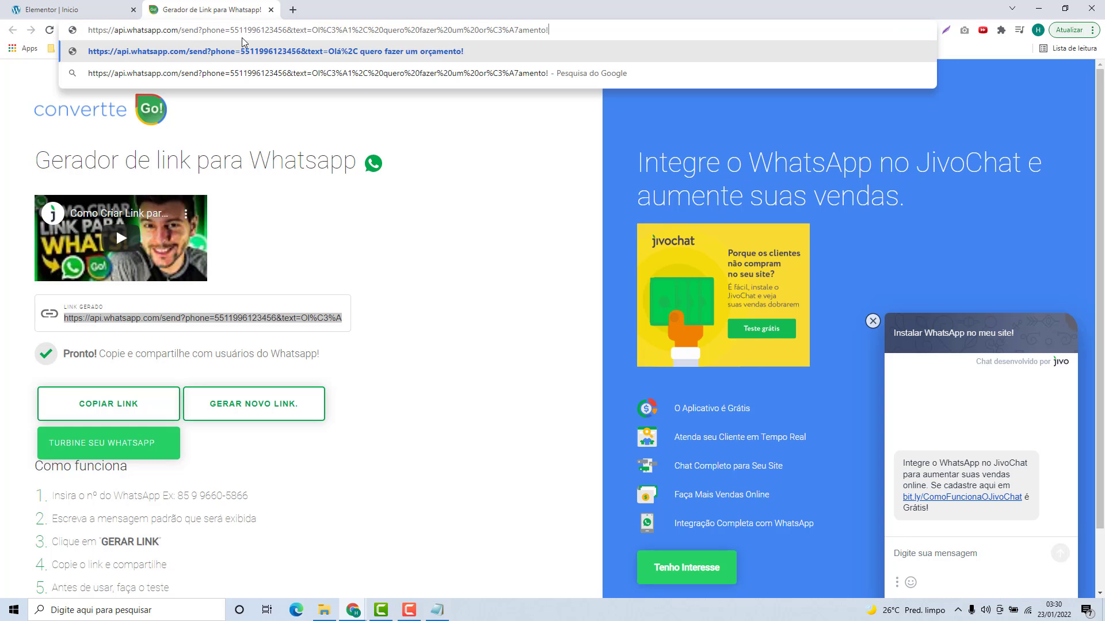
Step: Load the WhatsApp link to confirm the pre-filled budget message, then return to Elementor
key(Return)
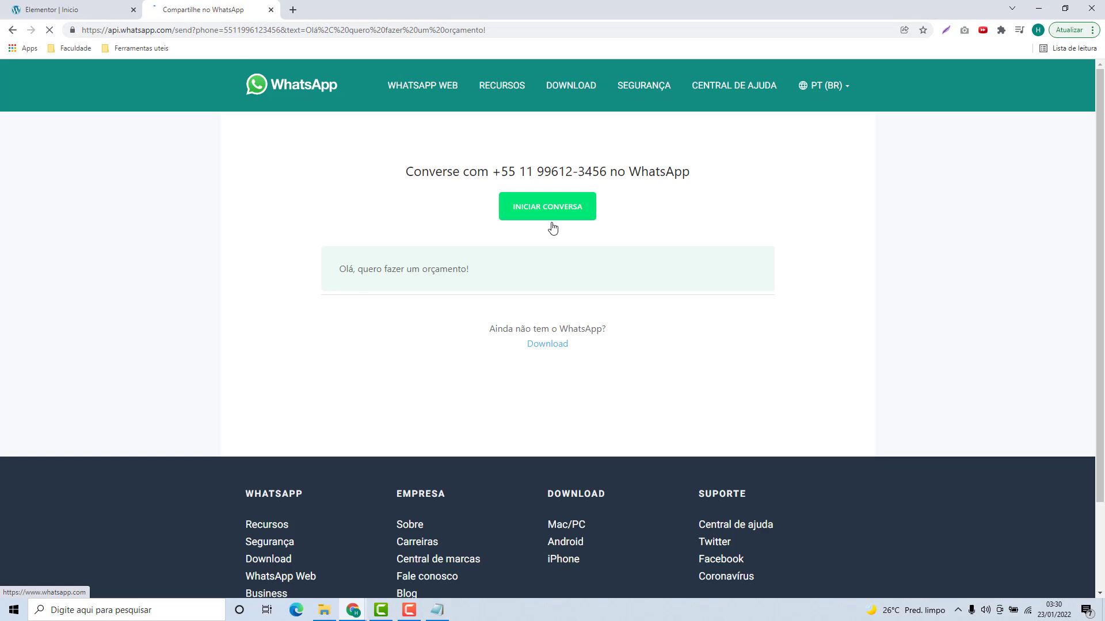
click(551, 223)
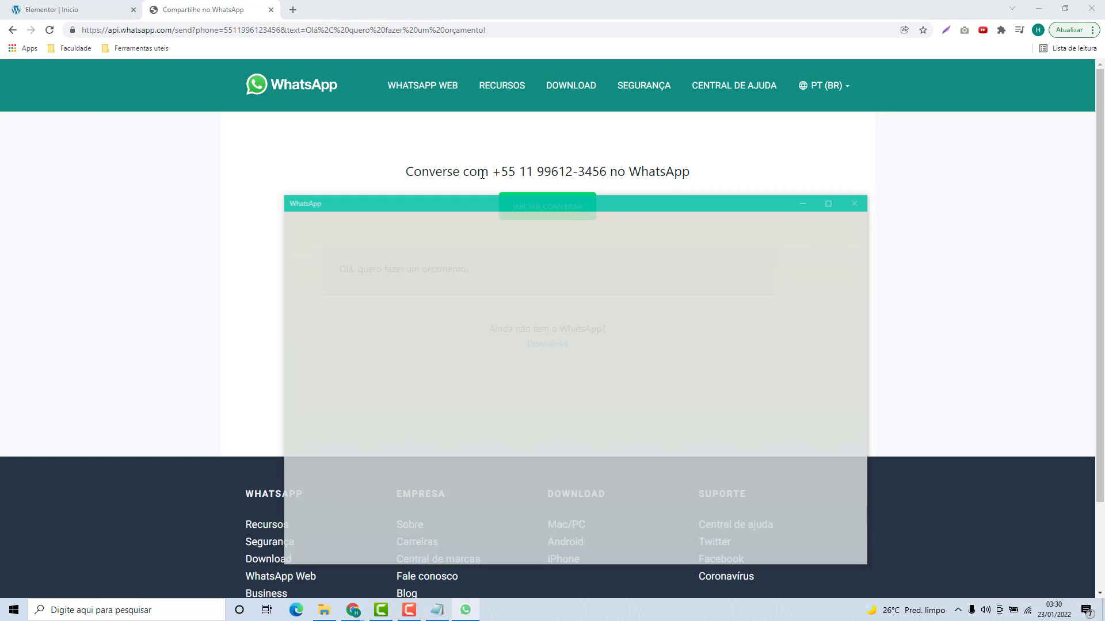
click(854, 203)
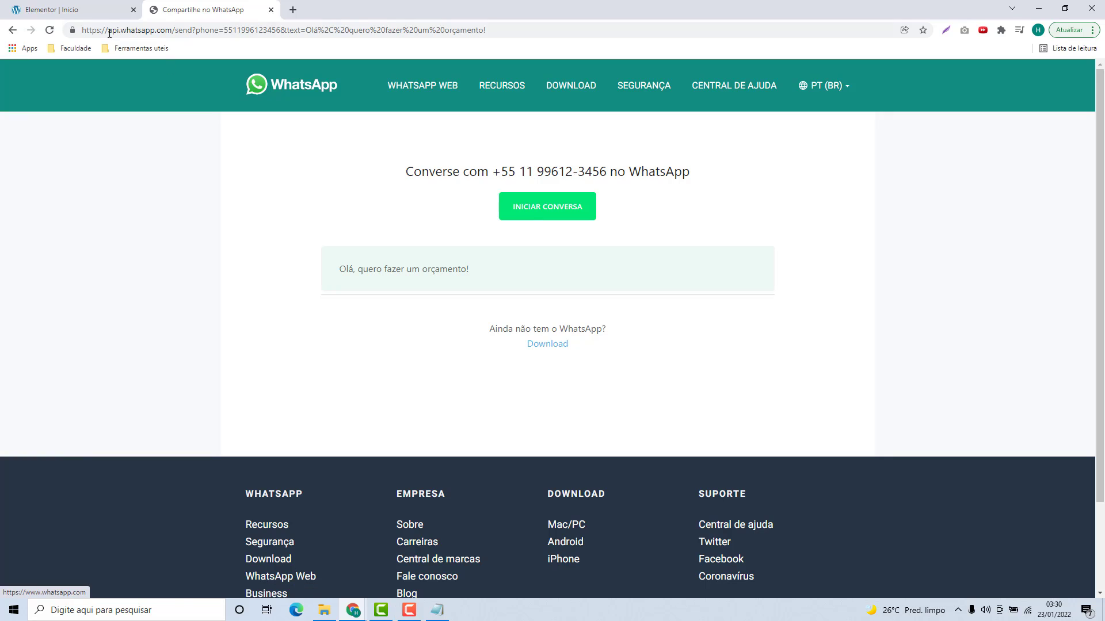
click(96, 17)
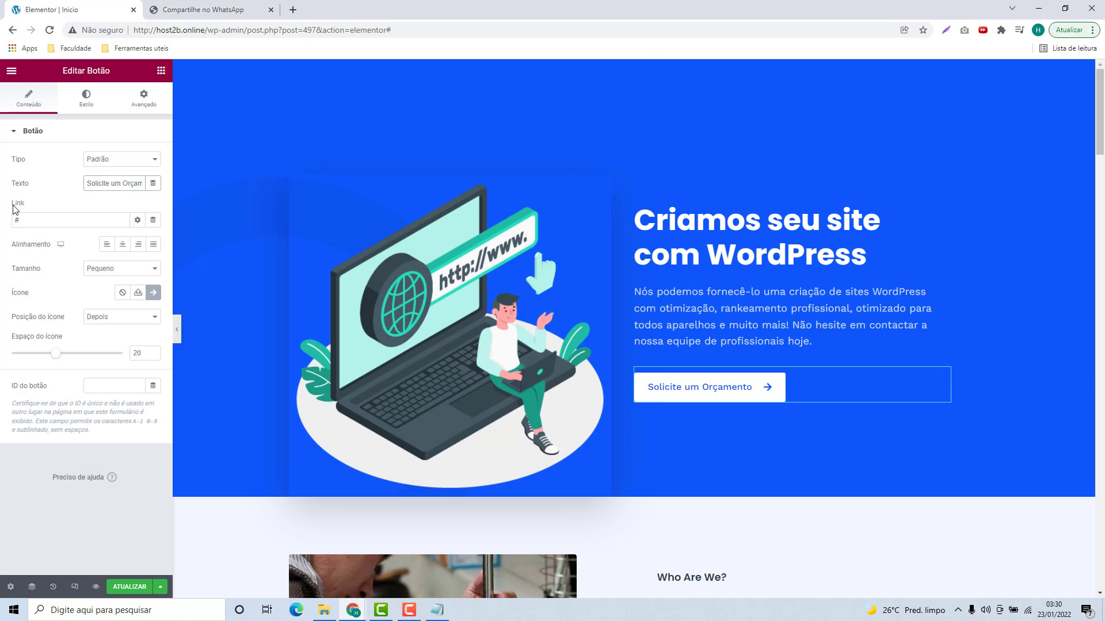
Step: Replace the button's # link with the generated WhatsApp URL
drag(21, 220, 10, 224)
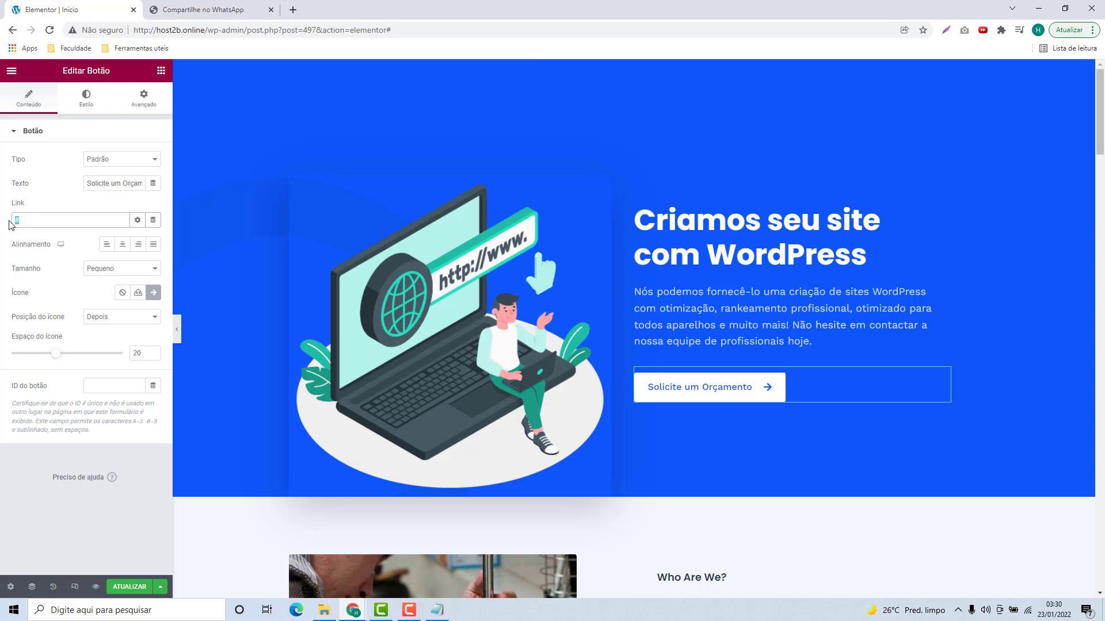
key(ctrl+v)
click(80, 238)
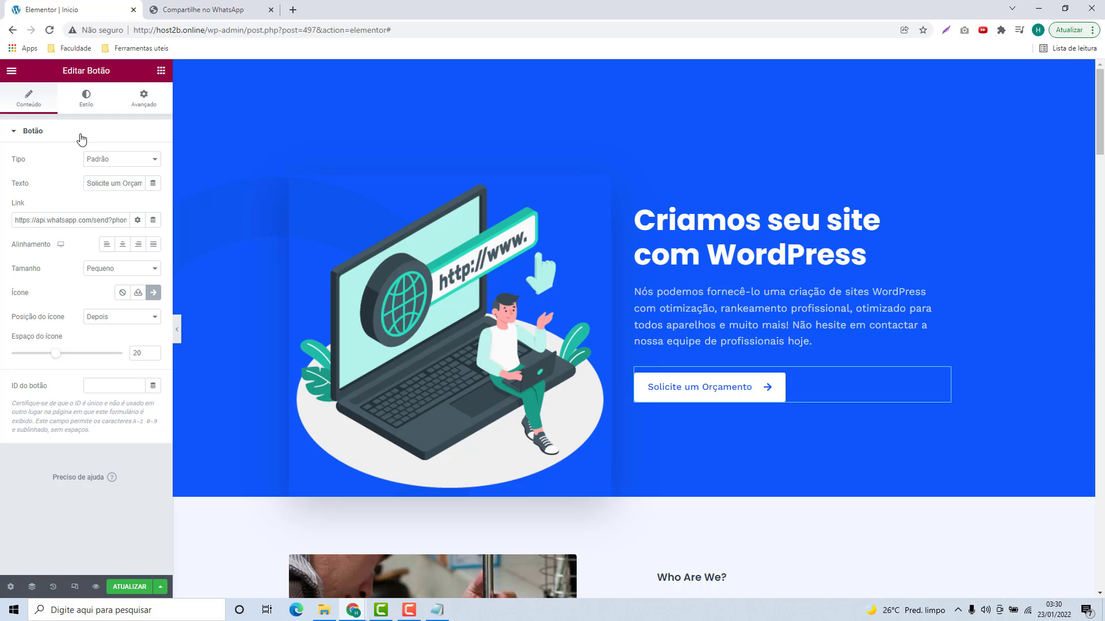
Step: Set the button's top and bottom margins to 10 in Advanced settings
click(136, 106)
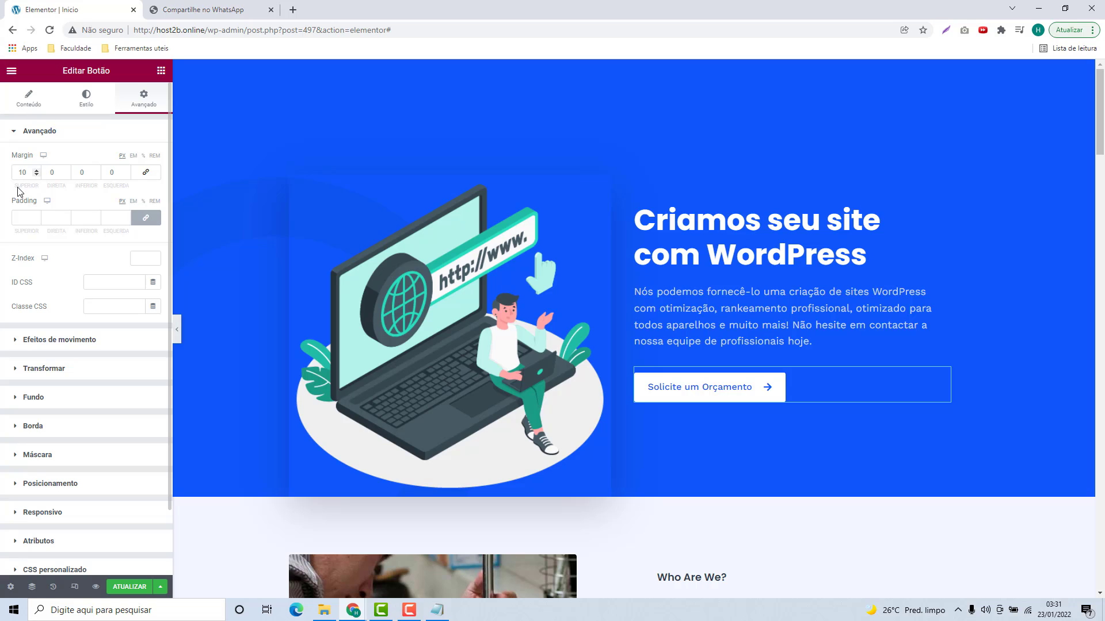
click(25, 171)
key(Tab)
key(Tab)
text(5)
text(10)
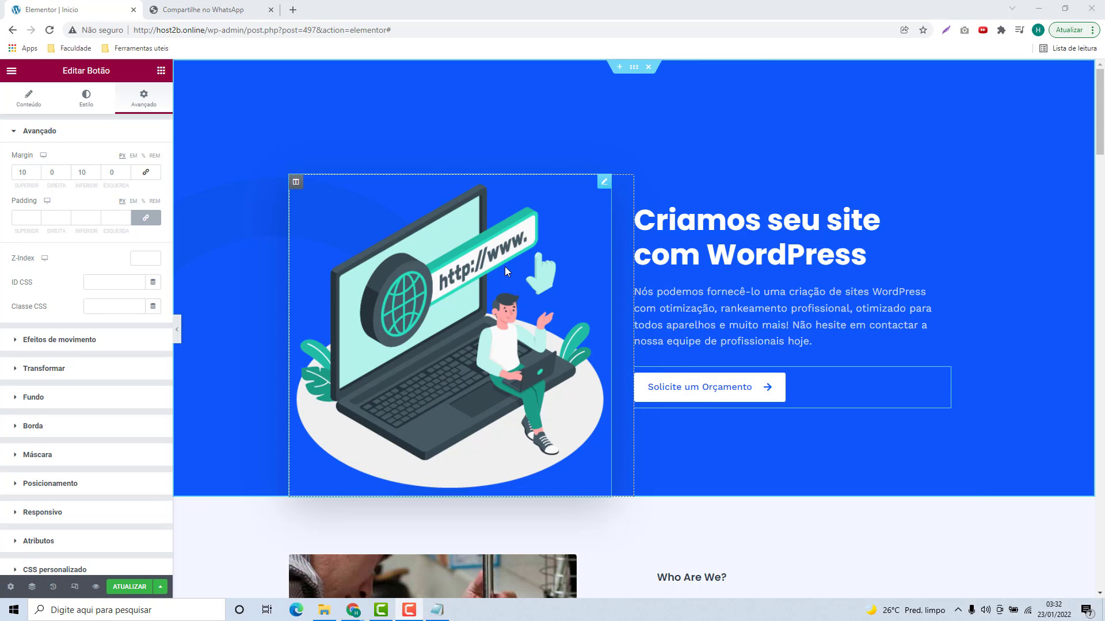
Step: Scroll down to Who Are We?, try adding a new section above it, then cancel
scroll(511, 208, down, 4)
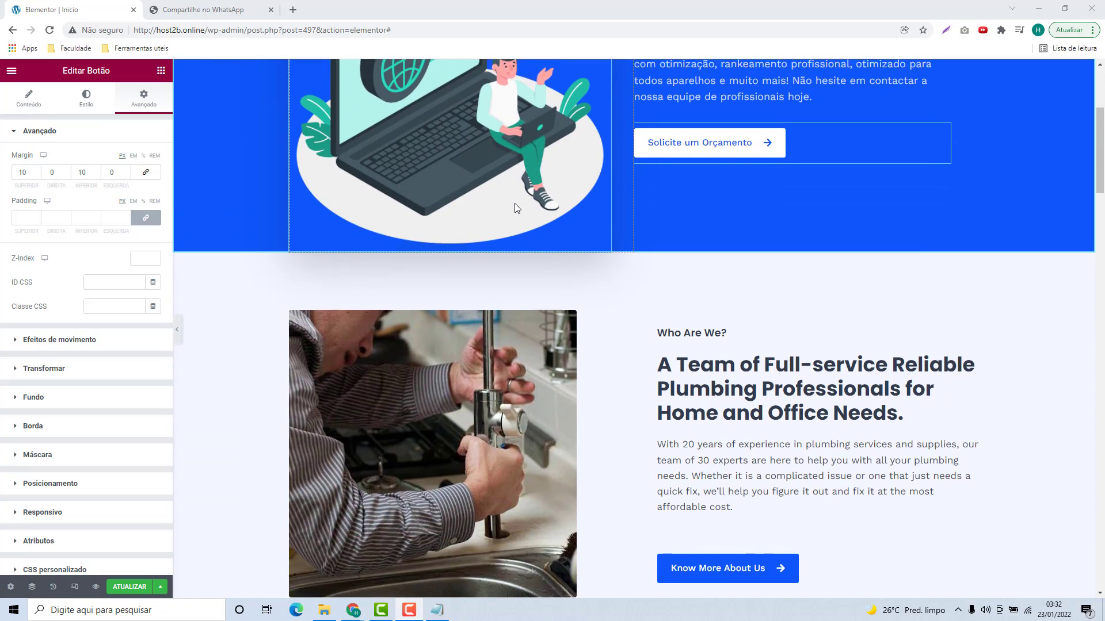
scroll(515, 206, down, 2)
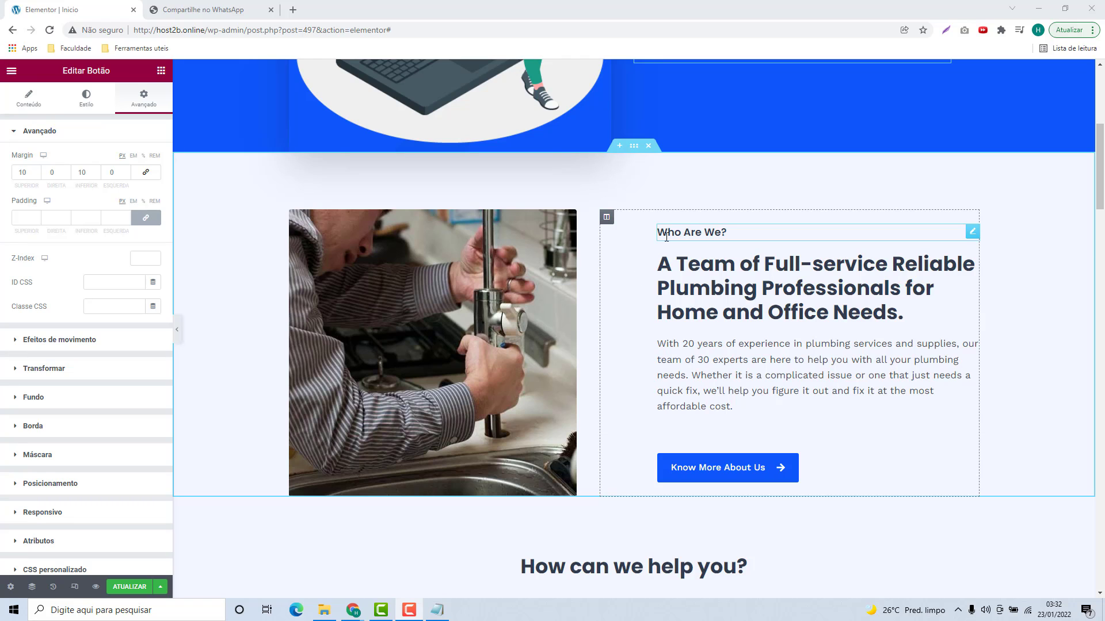
triple_click(667, 237)
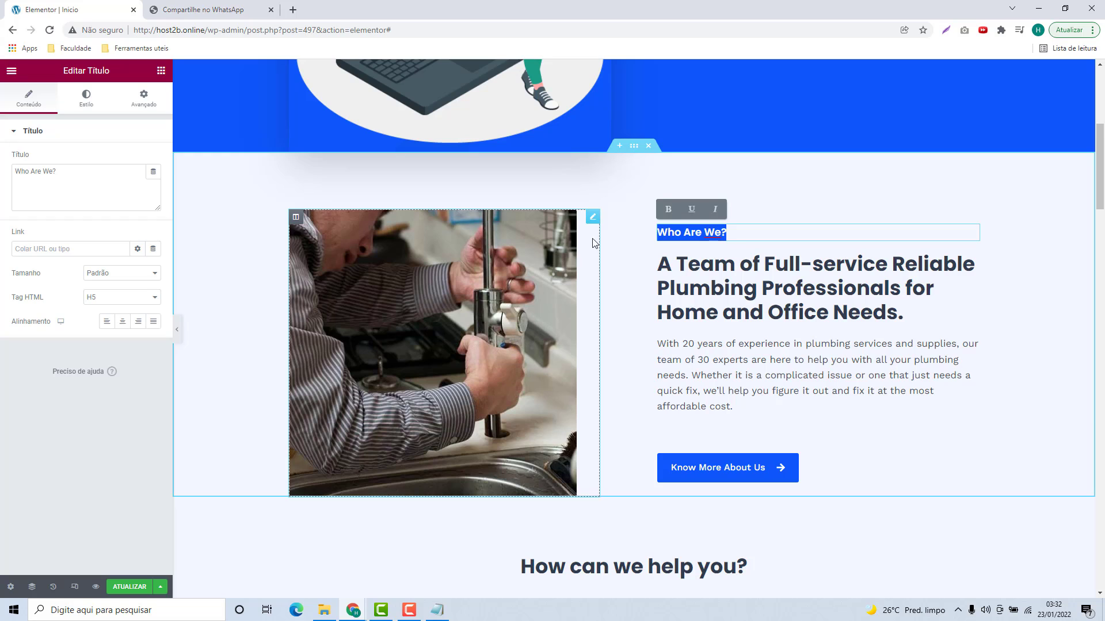
click(637, 199)
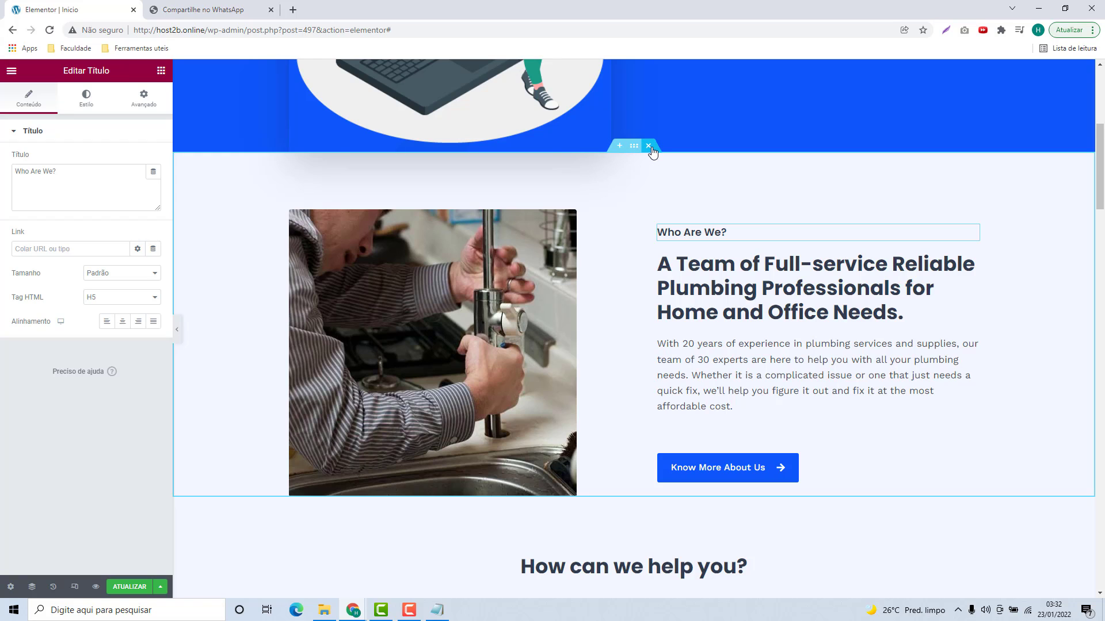
click(619, 146)
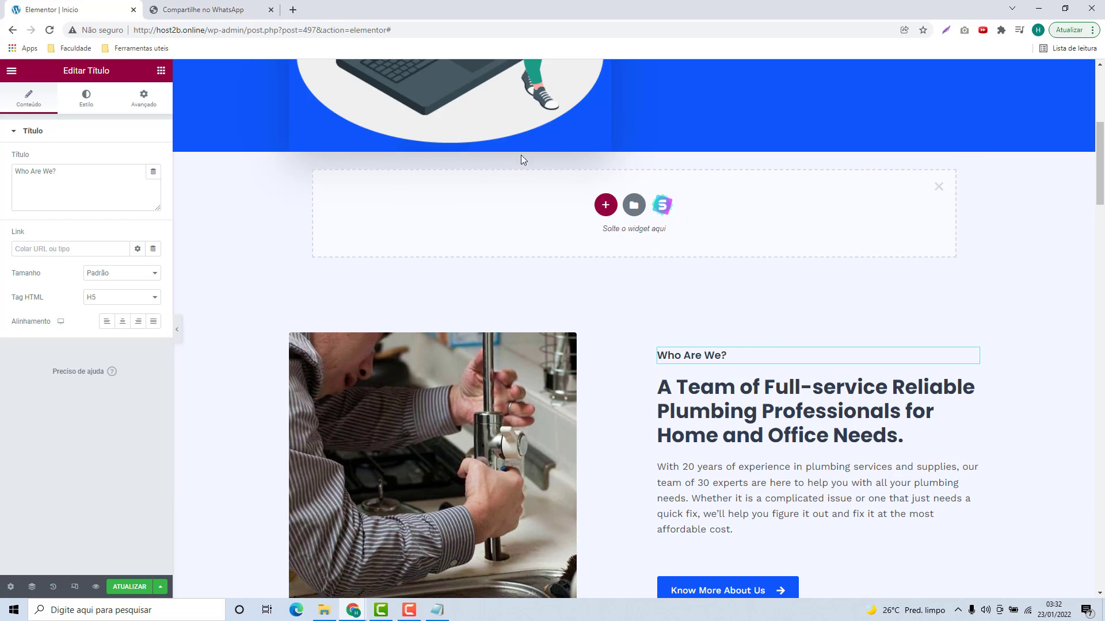
click(605, 205)
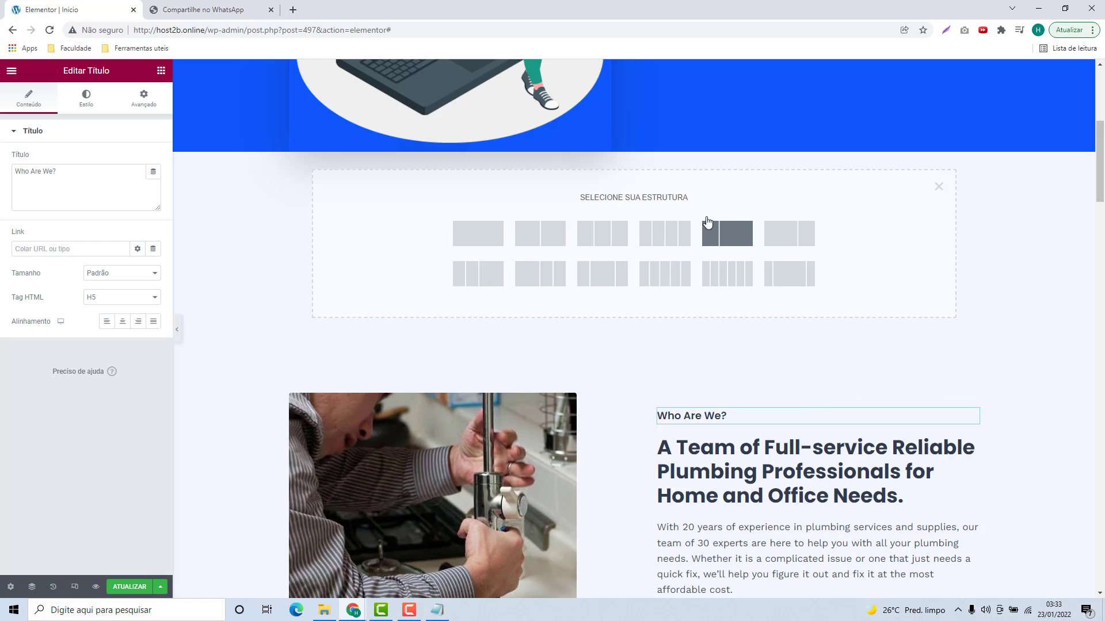
click(938, 186)
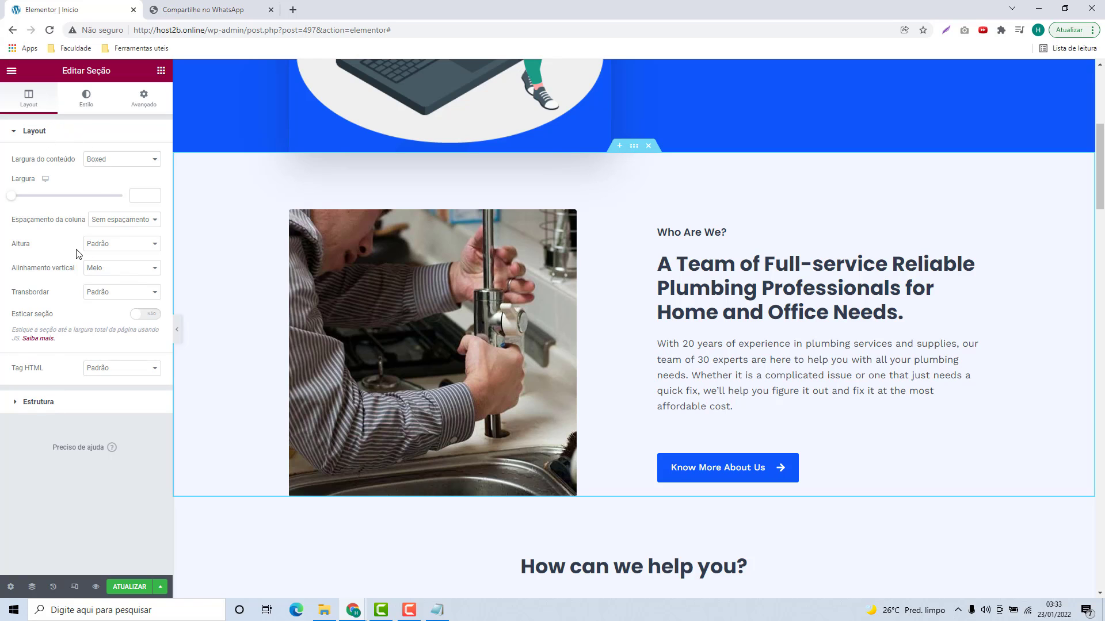
Step: Set the Who Are We? section to a classic background with colour #FFFFFF
click(84, 103)
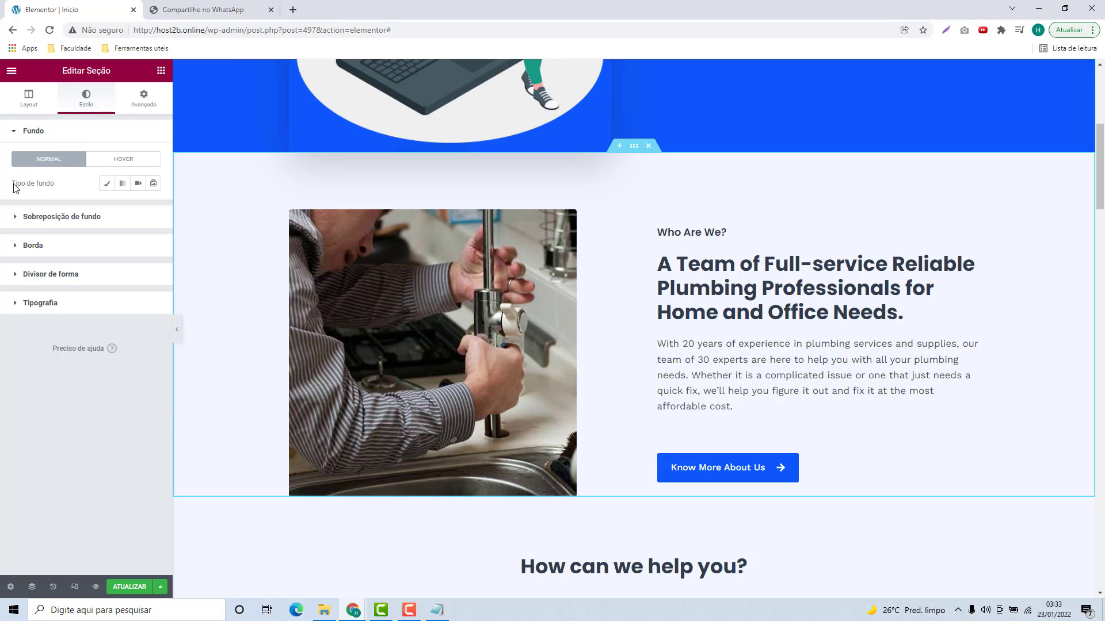
click(106, 184)
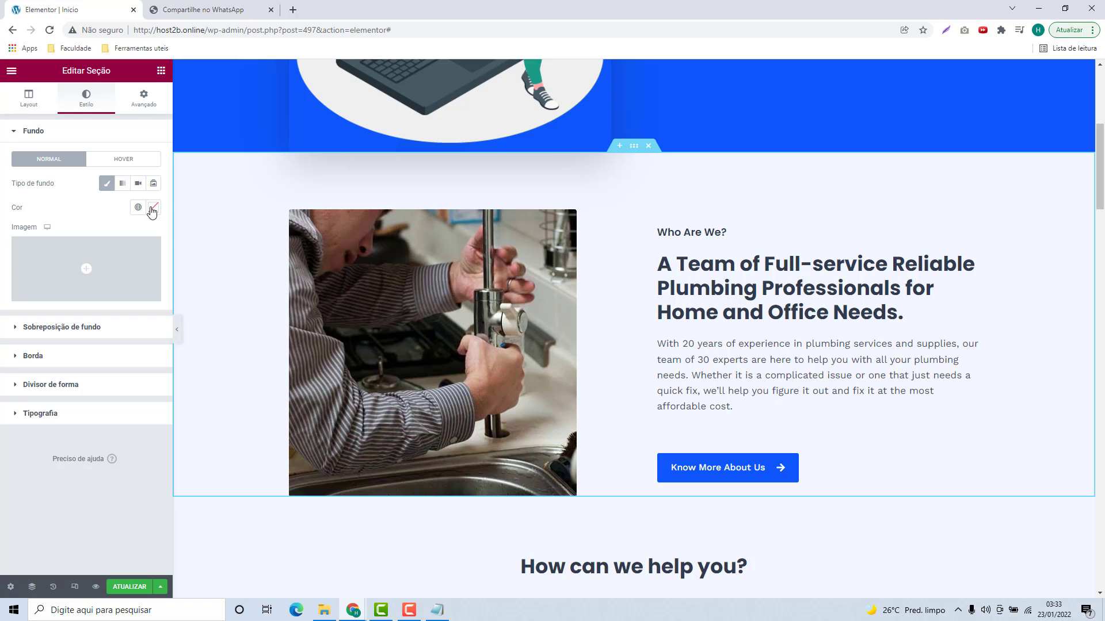
click(152, 212)
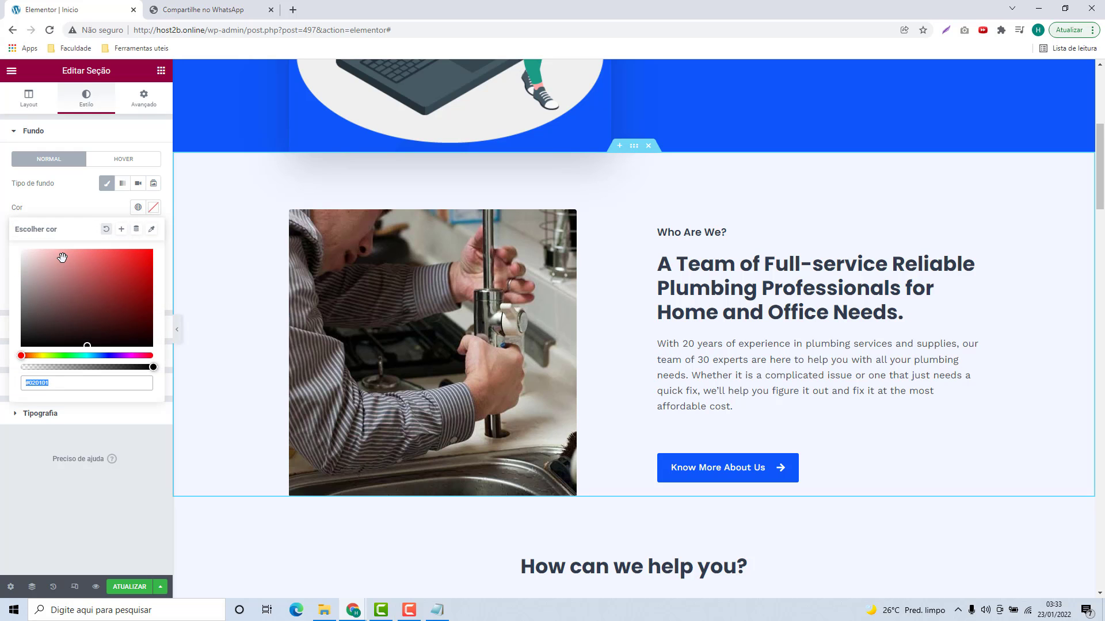
mouse_move(64, 257)
mouse_down()
mouse_move(53, 271)
mouse_move(89, 313)
mouse_move(141, 274)
mouse_move(54, 278)
mouse_move(10, 250)
mouse_up()
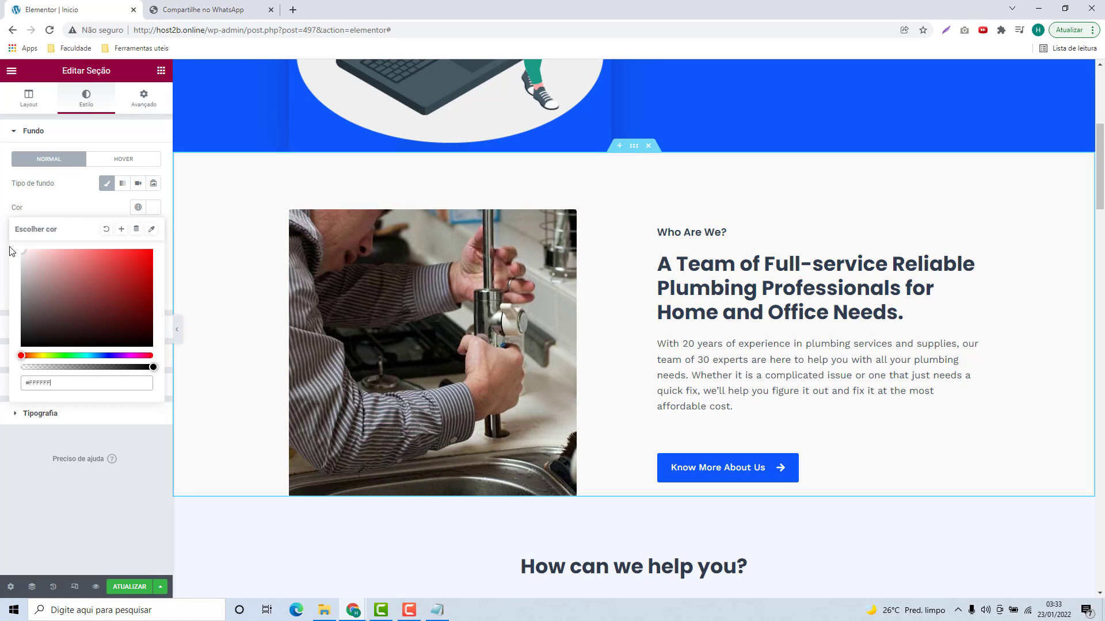
click(62, 211)
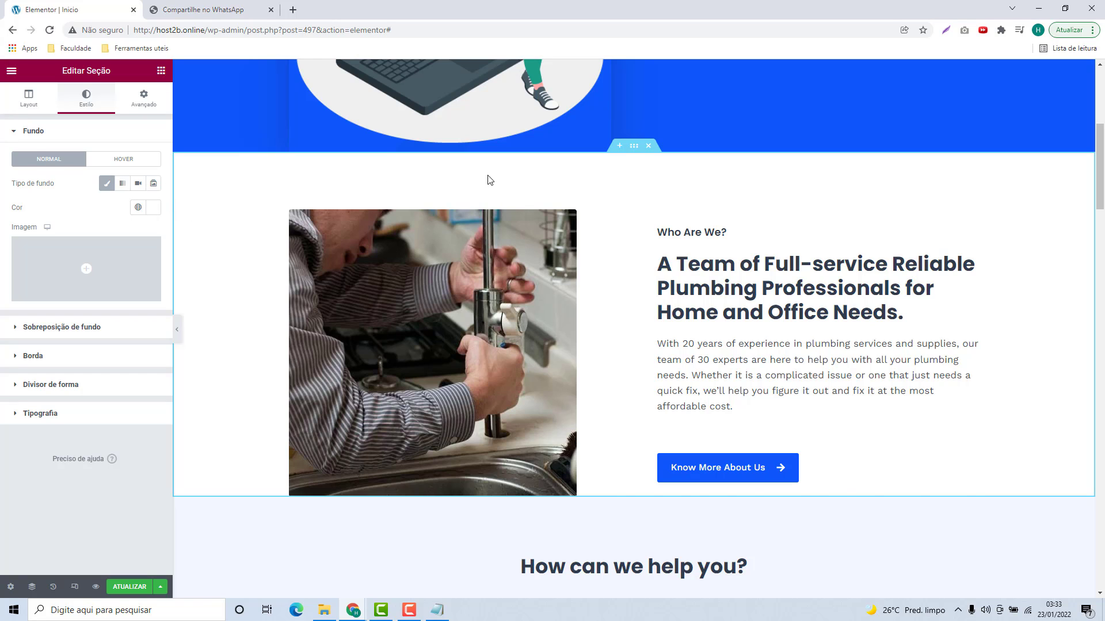
click(703, 231)
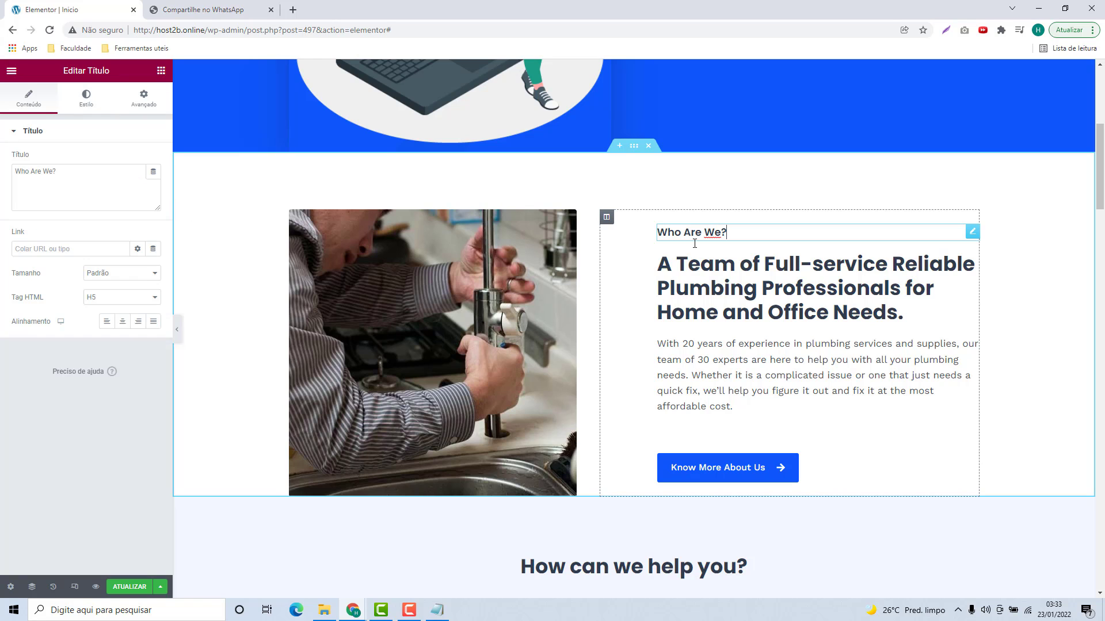
Step: Replace the 'Who Are We?' small heading with 'Quem Somos?' from the notes
click(437, 610)
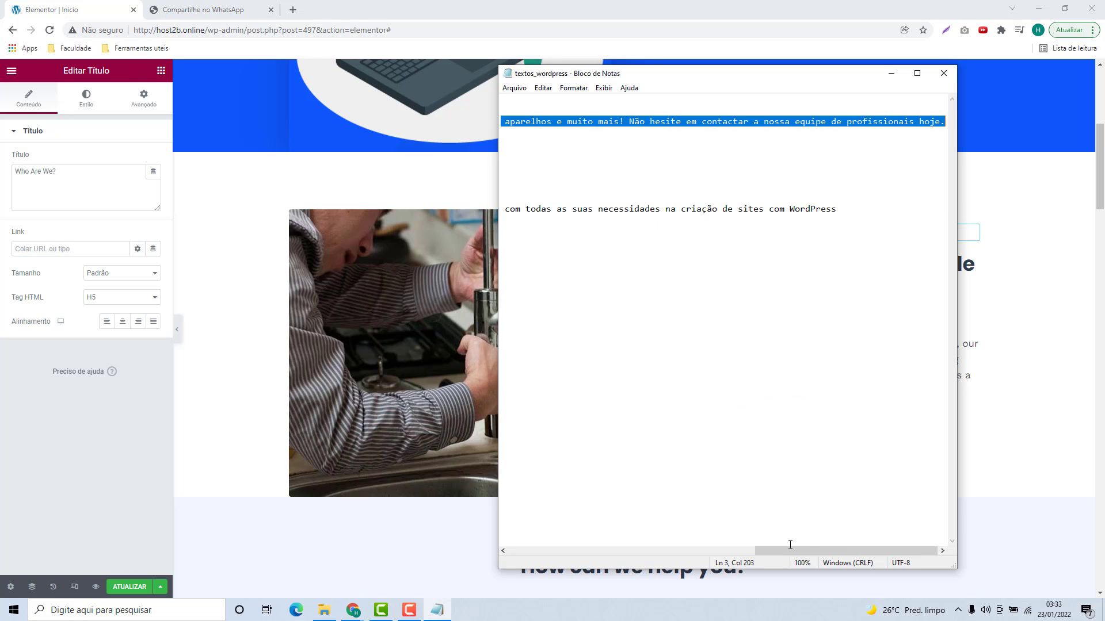
drag(779, 548, 543, 548)
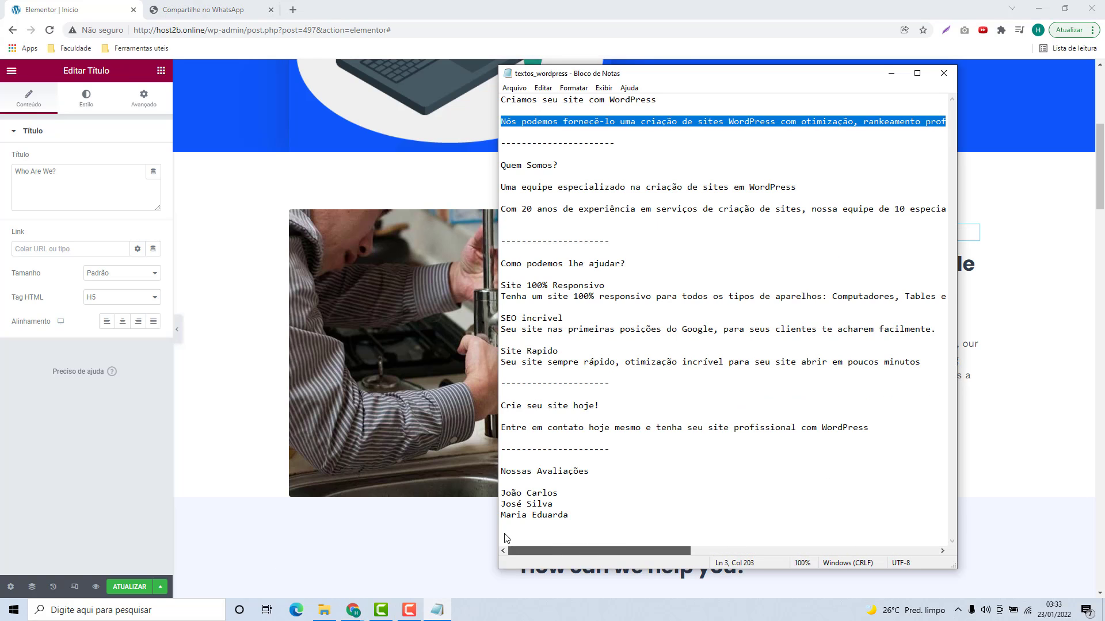
click(541, 167)
drag(558, 167, 499, 167)
key(ctrl+c)
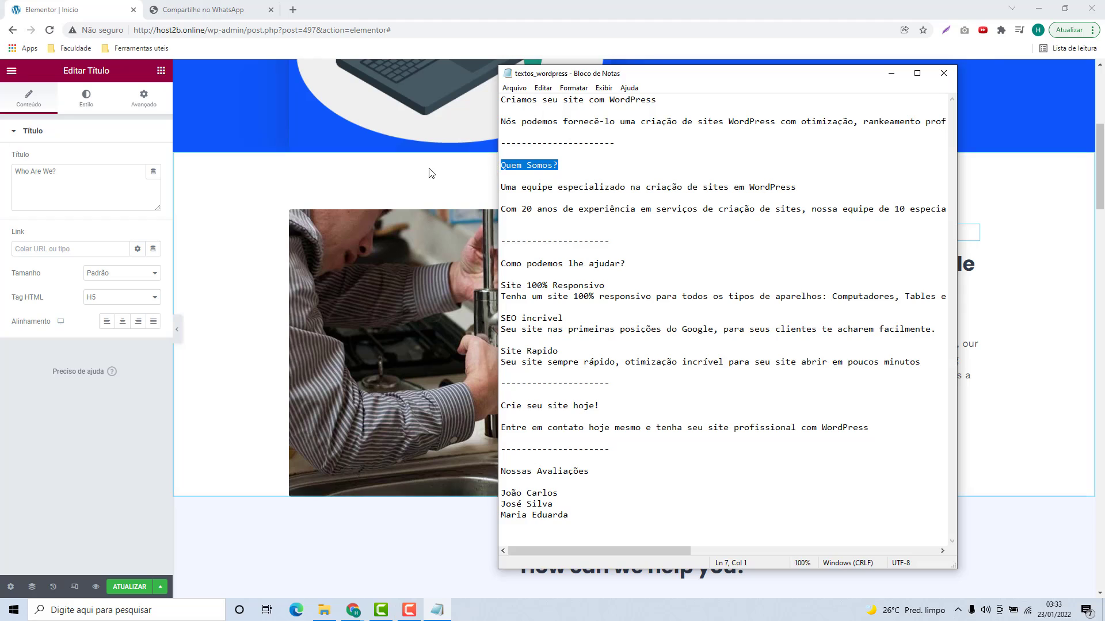
click(169, 187)
drag(57, 171, 16, 172)
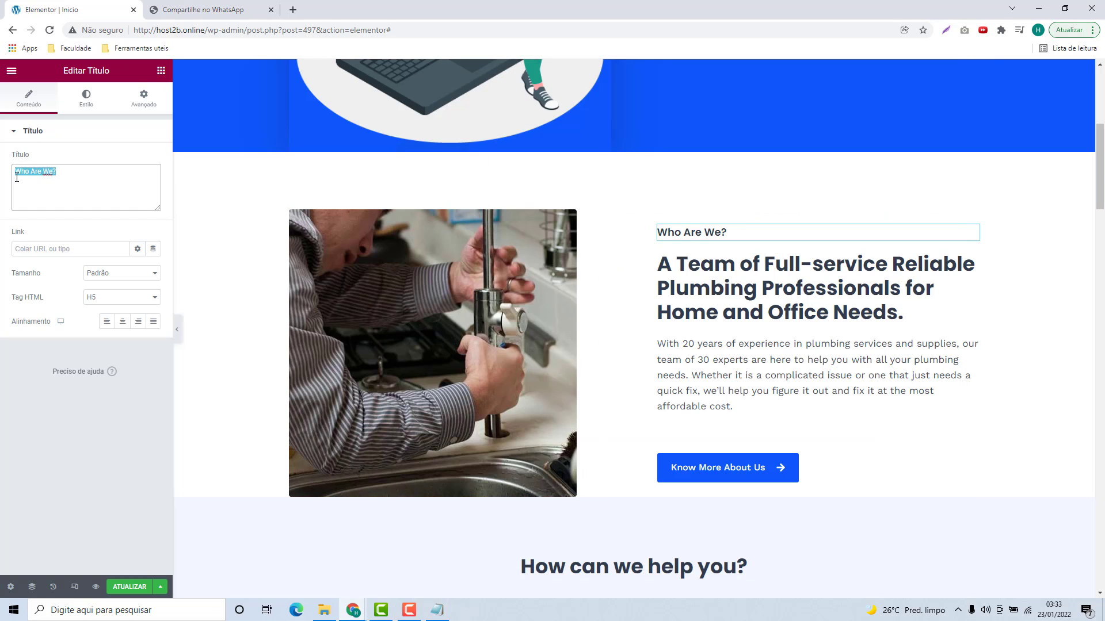
key(ctrl+v)
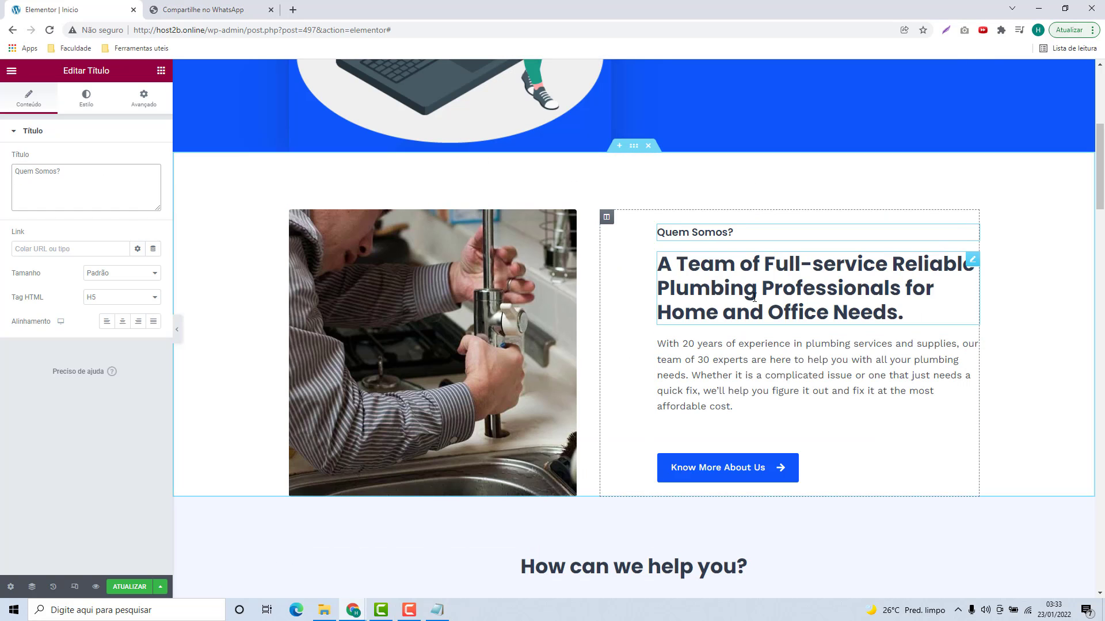
Step: Paste the 'Uma equipe especializado…' line over the section's main title
click(805, 287)
drag(104, 200, 15, 171)
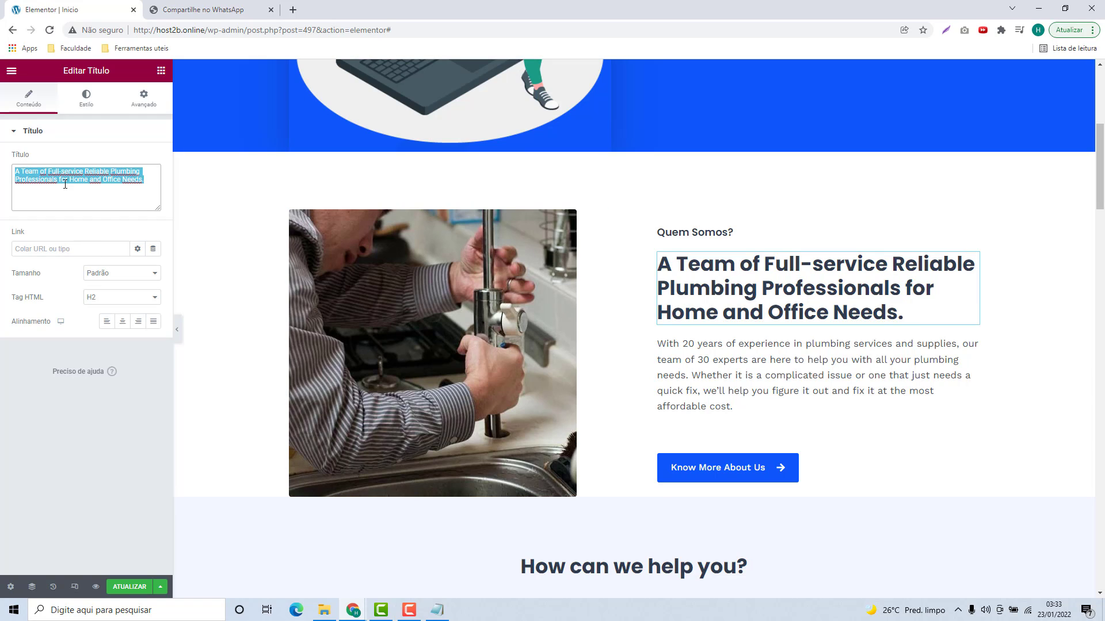
click(437, 610)
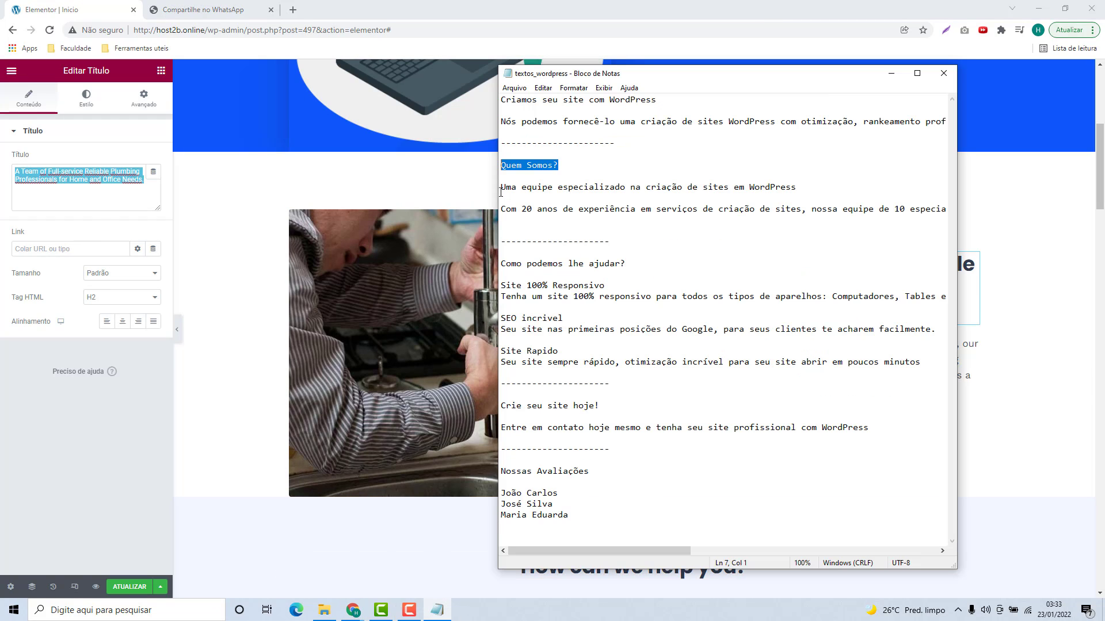
drag(501, 191, 802, 191)
key(ctrl+c)
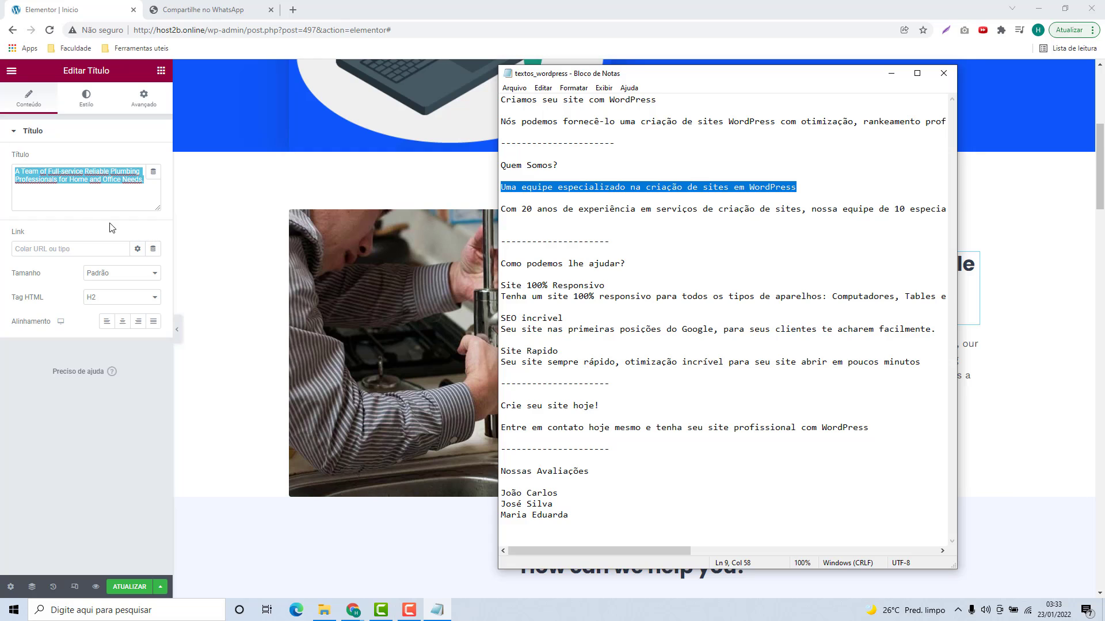
click(352, 610)
key(ctrl+v)
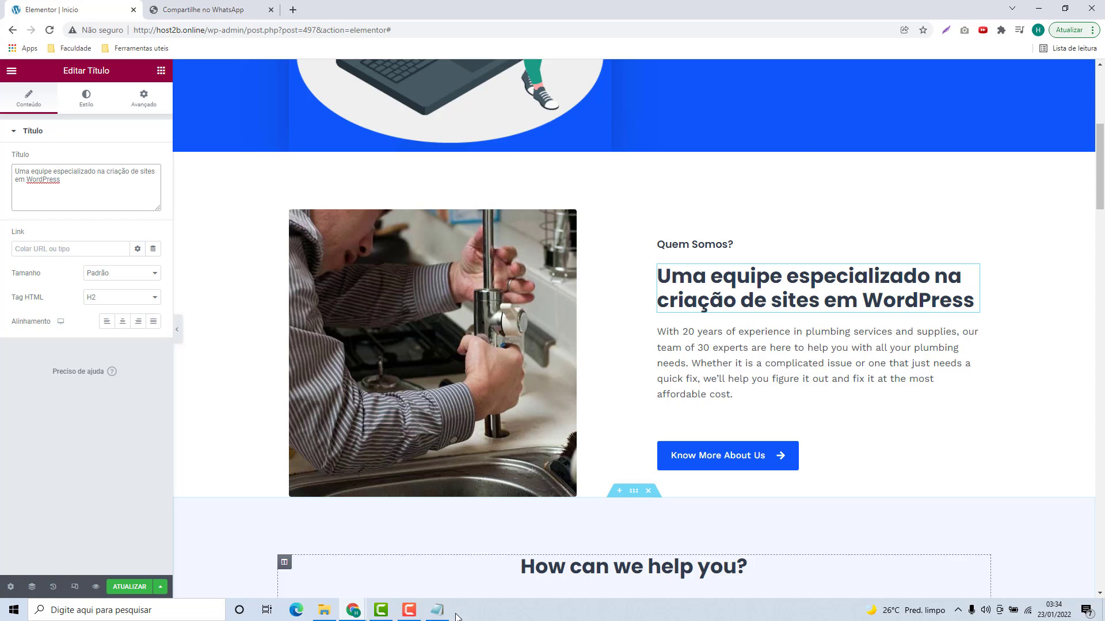
Step: Replace the English paragraph with the Portuguese 'Com 20 anos…' paragraph
click(437, 610)
drag(501, 208, 986, 209)
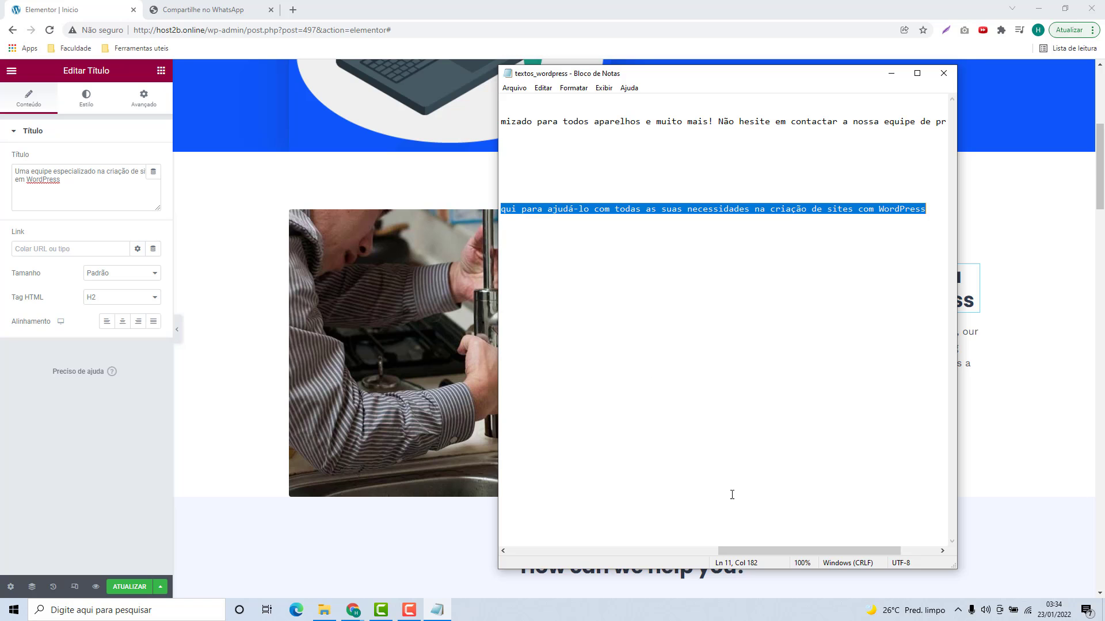
drag(742, 551, 532, 551)
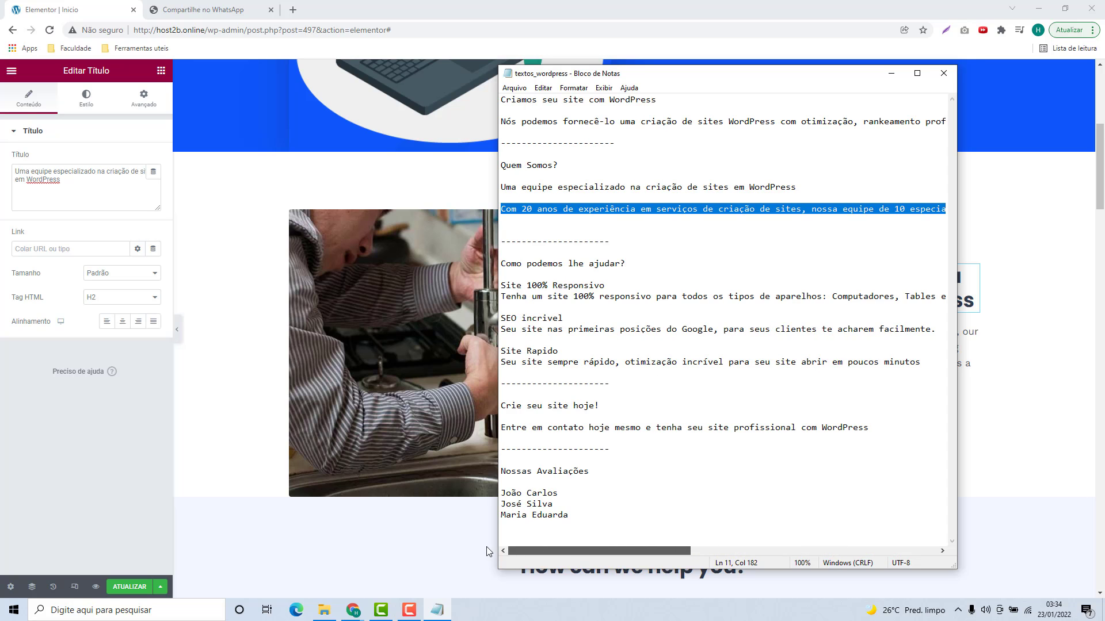
click(208, 400)
click(684, 343)
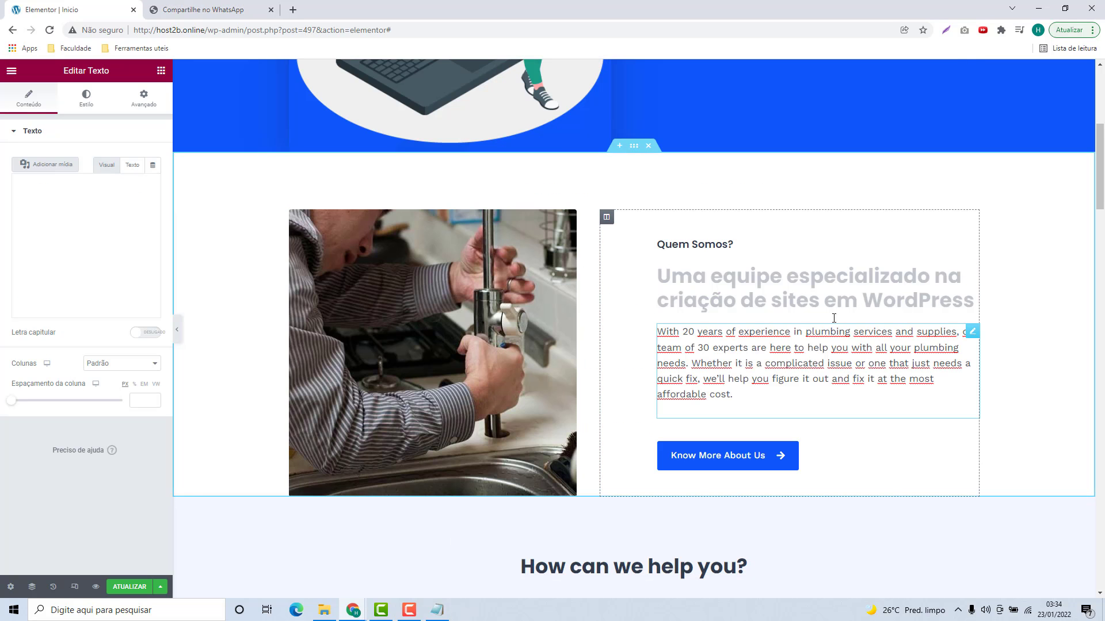
click(75, 262)
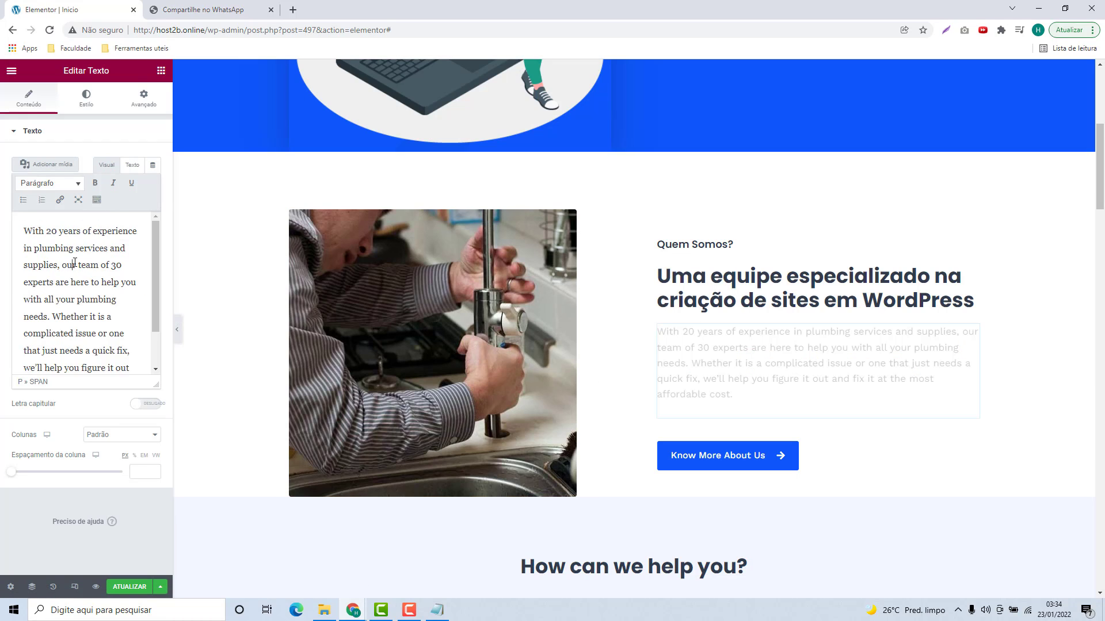
key(ctrl+a)
text(Com 20 anos de experiência em serviços de criação de sites, nossa equipe de 10 especialistas está aqui para ajudá-lo com todas as suas necessidades na criação de sites com WordPress)
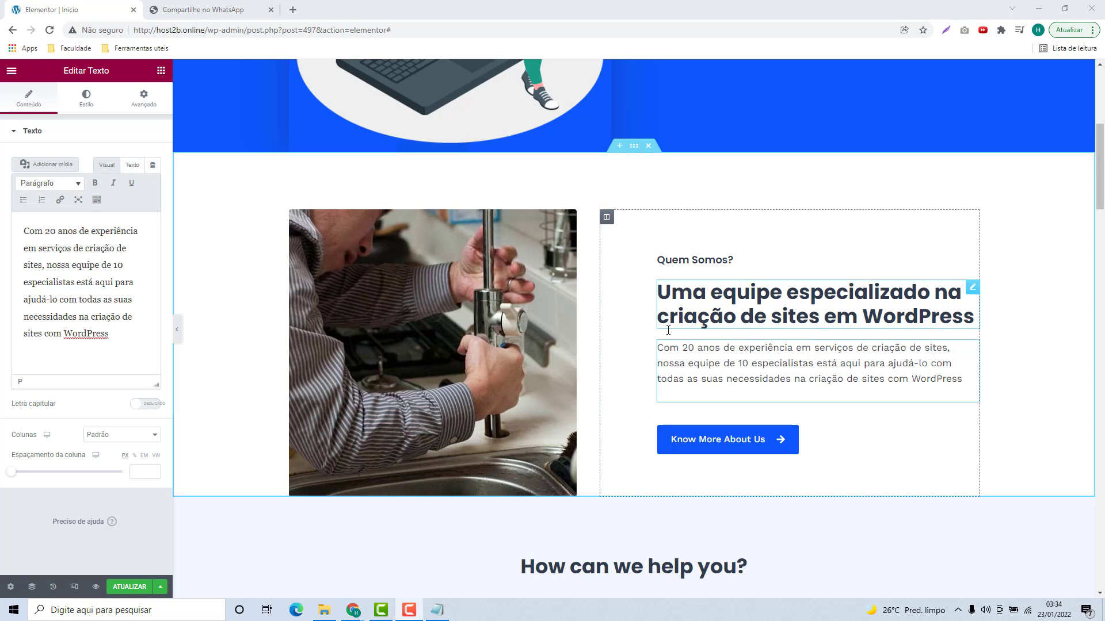
Step: Delete the Know More About Us button widget using its Excluir option
click(834, 446)
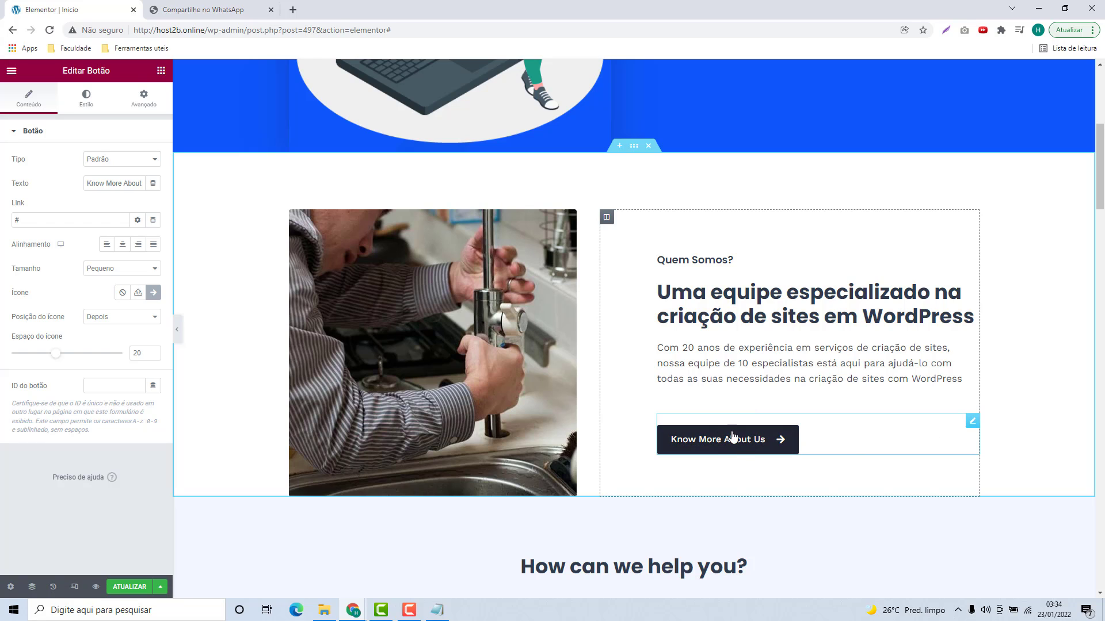
click(971, 424)
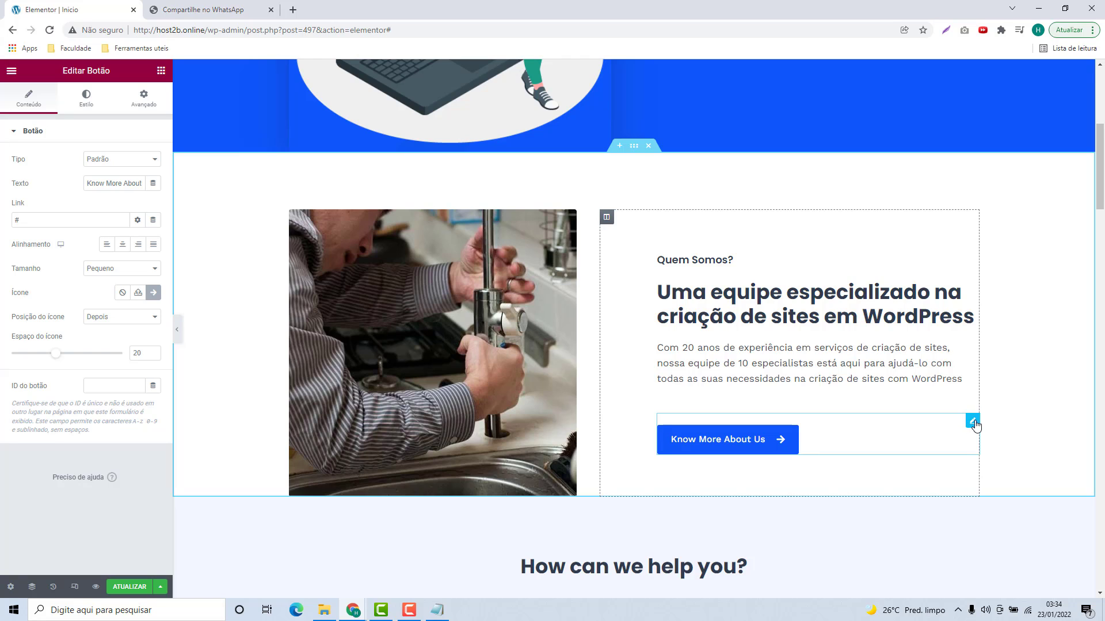
right_click(973, 425)
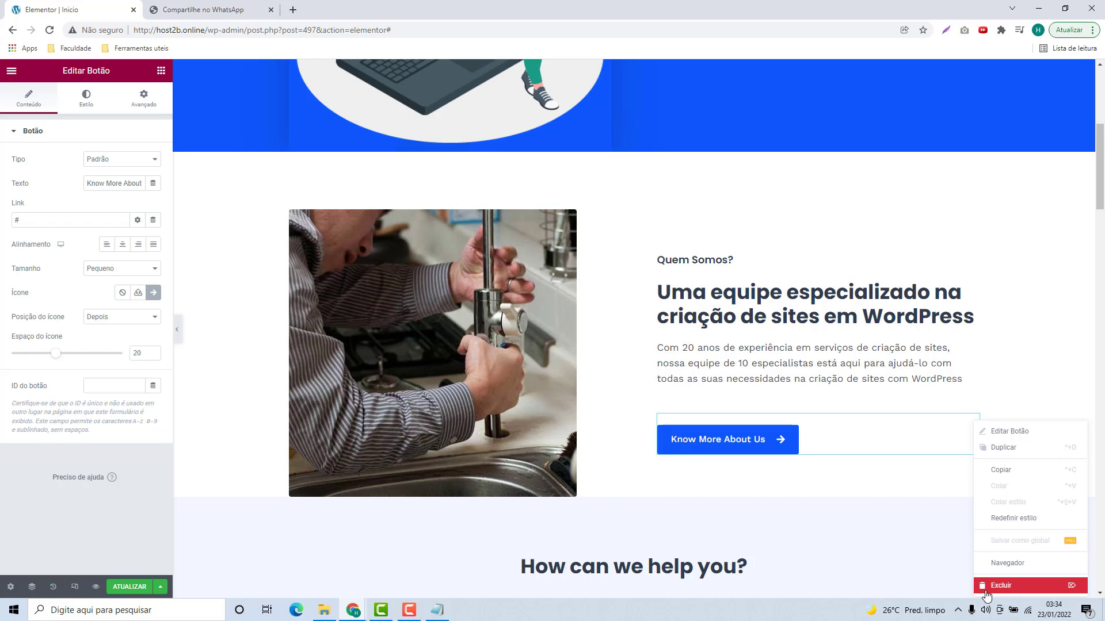
click(1004, 588)
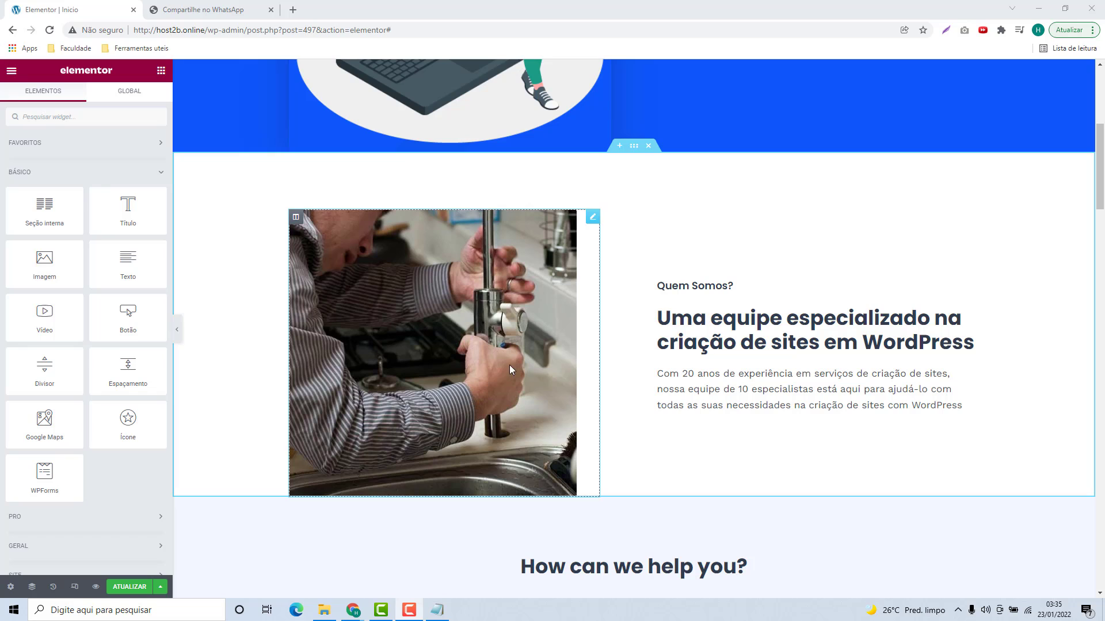
Step: Replace the about section's plumber photo with Imagem 3, uploaded from Explorer into the media library
click(458, 317)
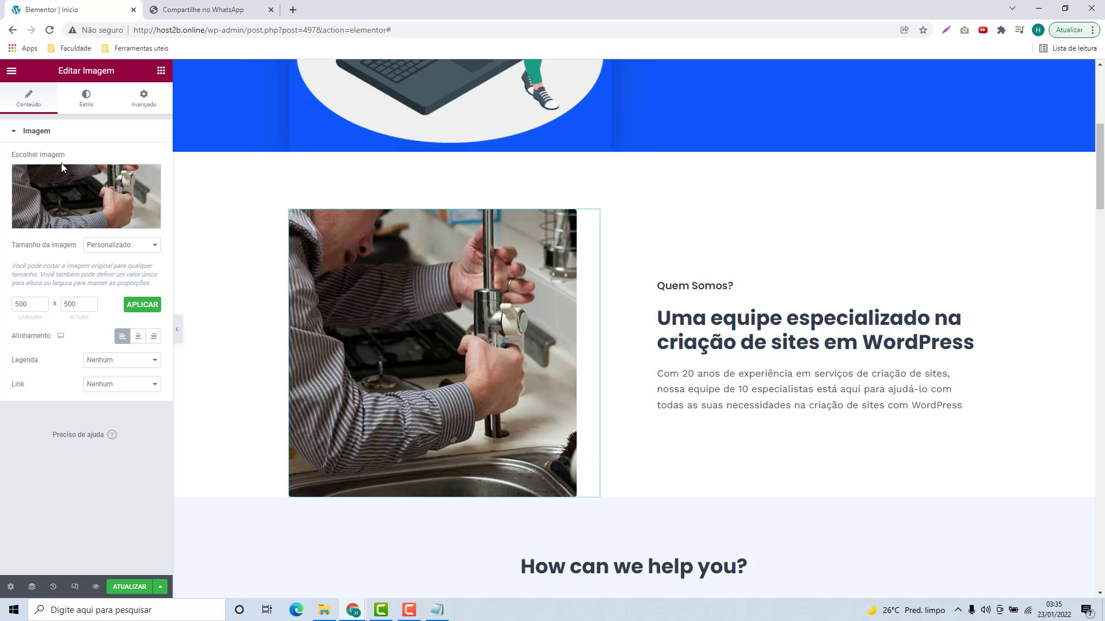
click(82, 191)
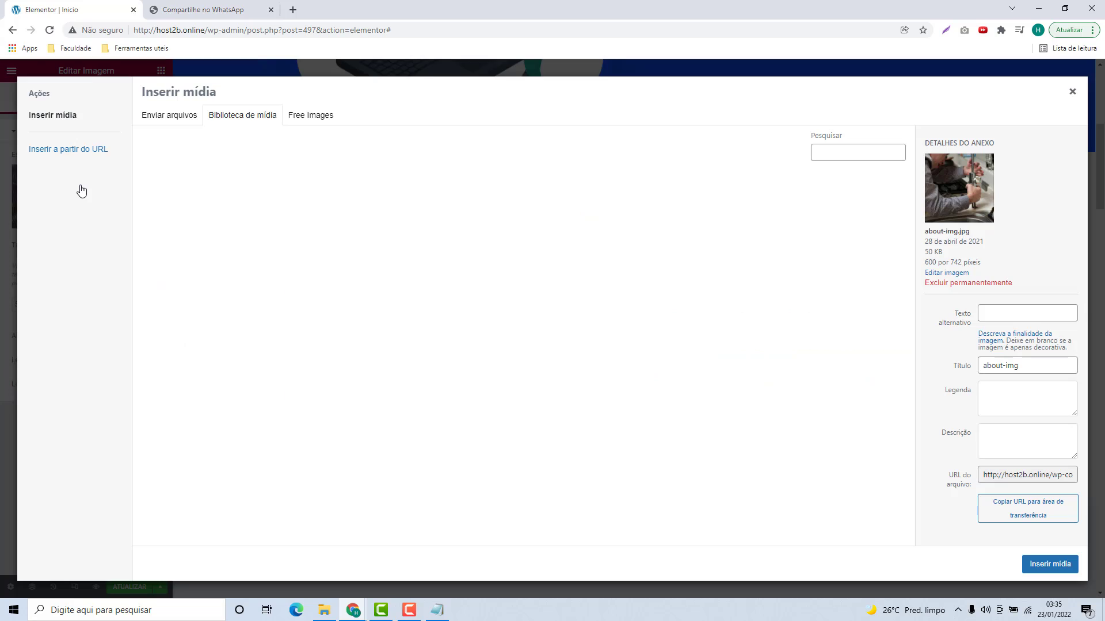
click(173, 117)
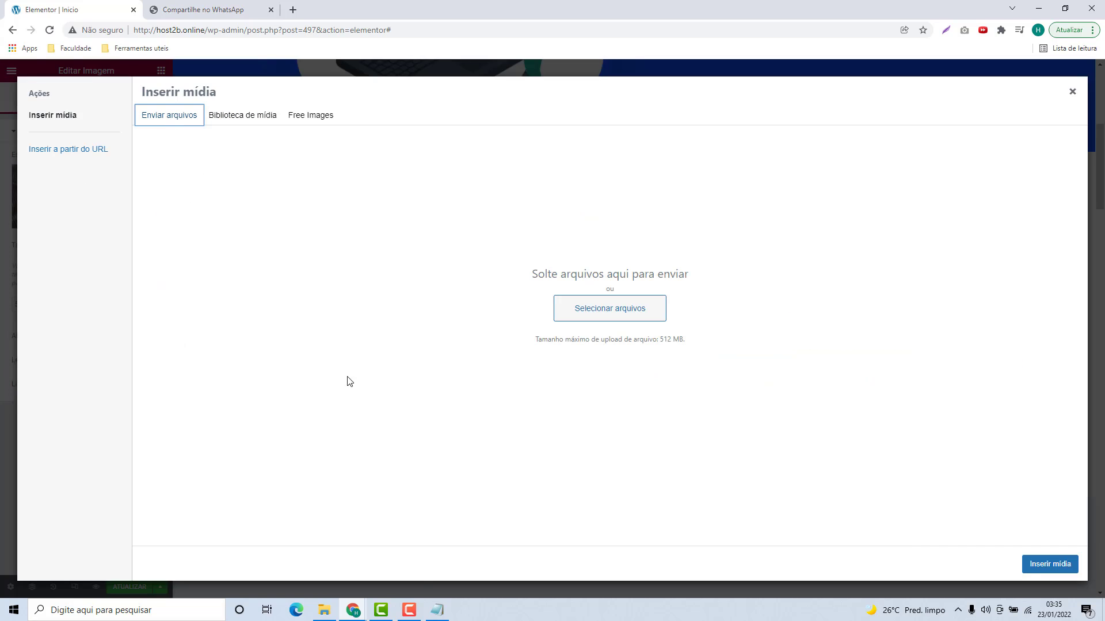
click(324, 610)
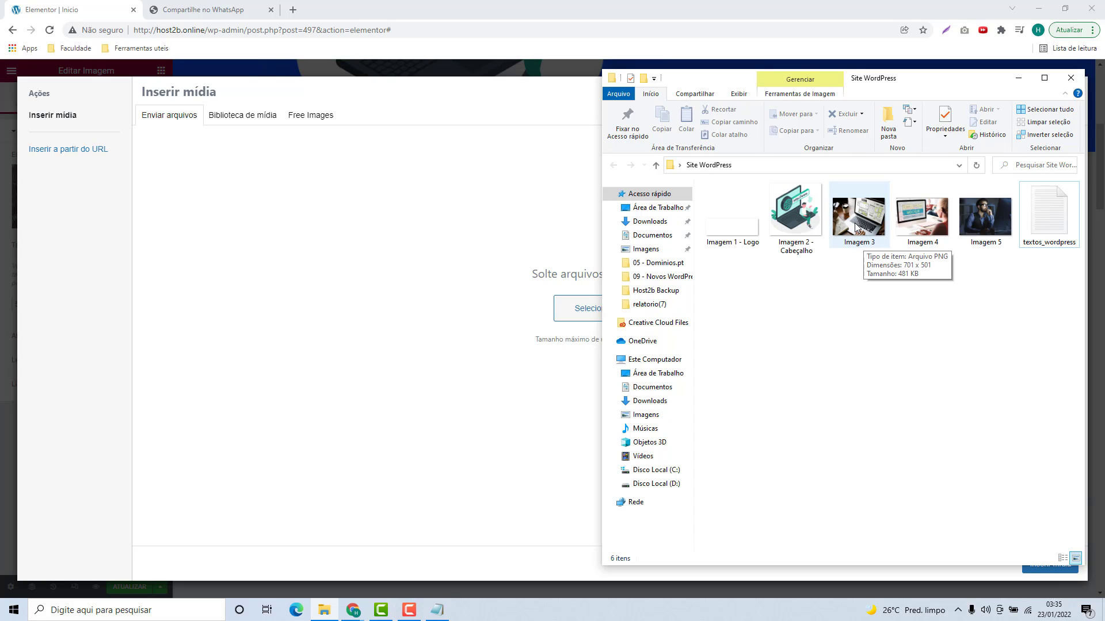
drag(856, 228, 539, 285)
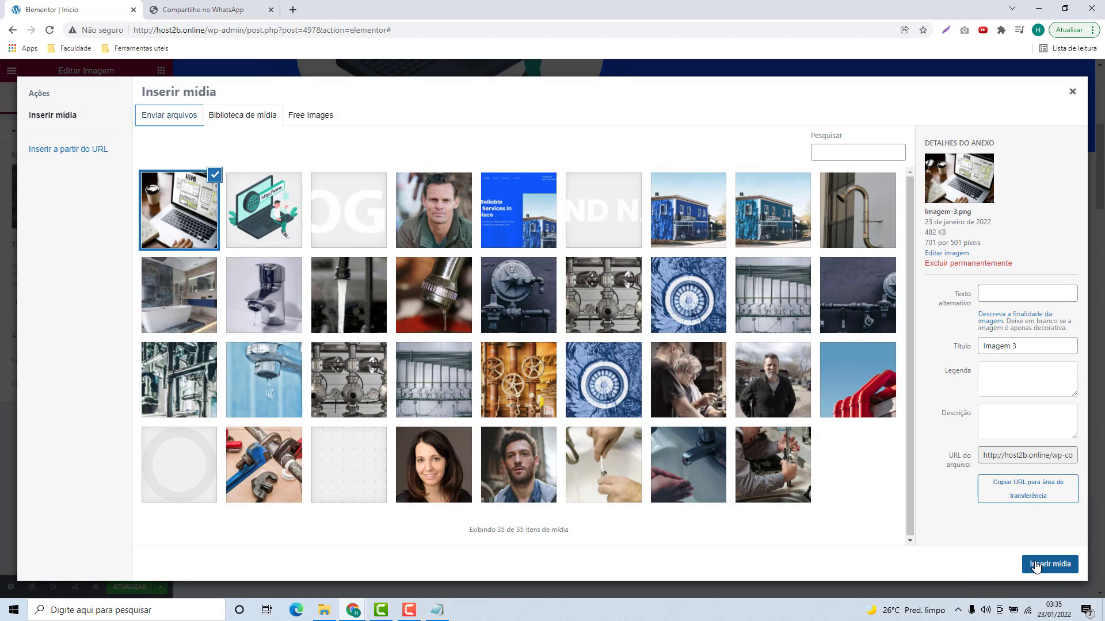
click(1037, 567)
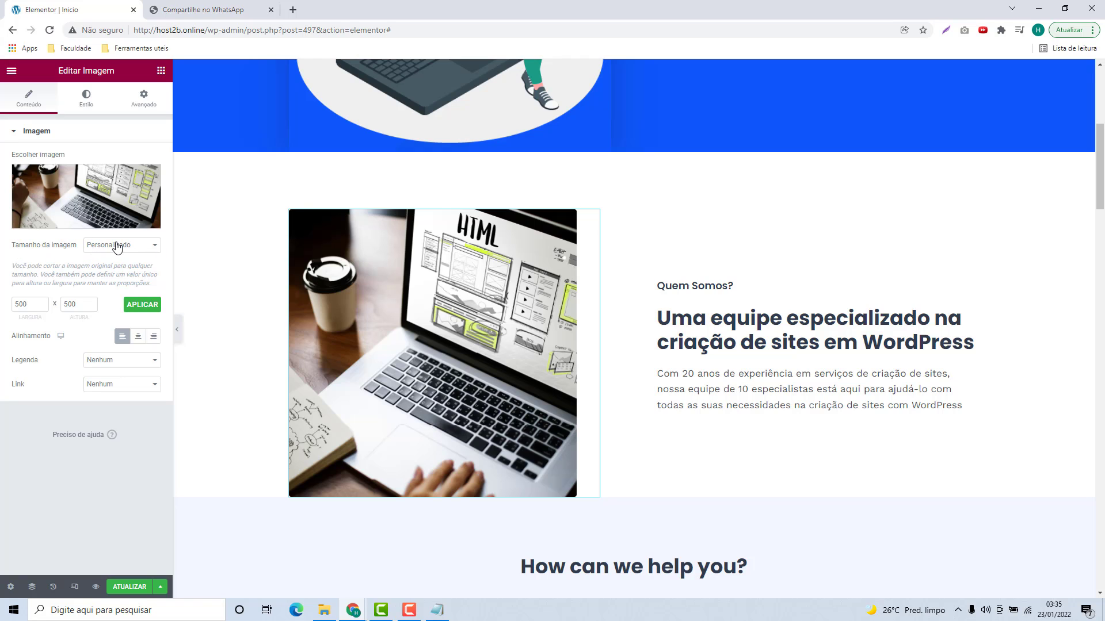
Step: Change the laptop photo's Tamanho da imagem from the custom 500 × 500 to Completo, then review the layout
drag(39, 312, 14, 309)
click(115, 247)
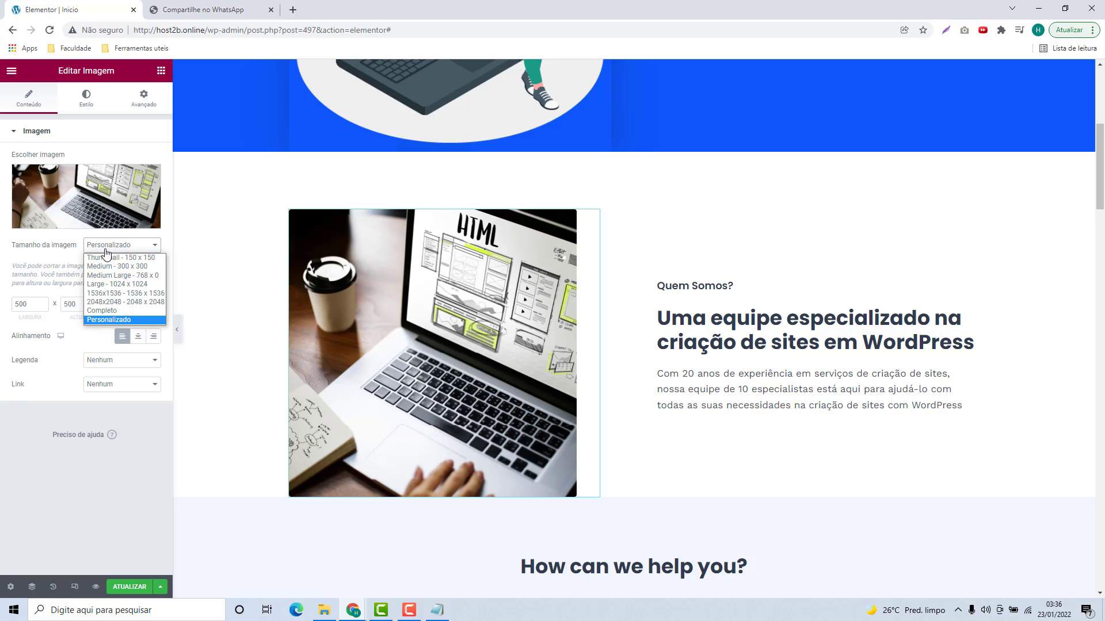
click(97, 311)
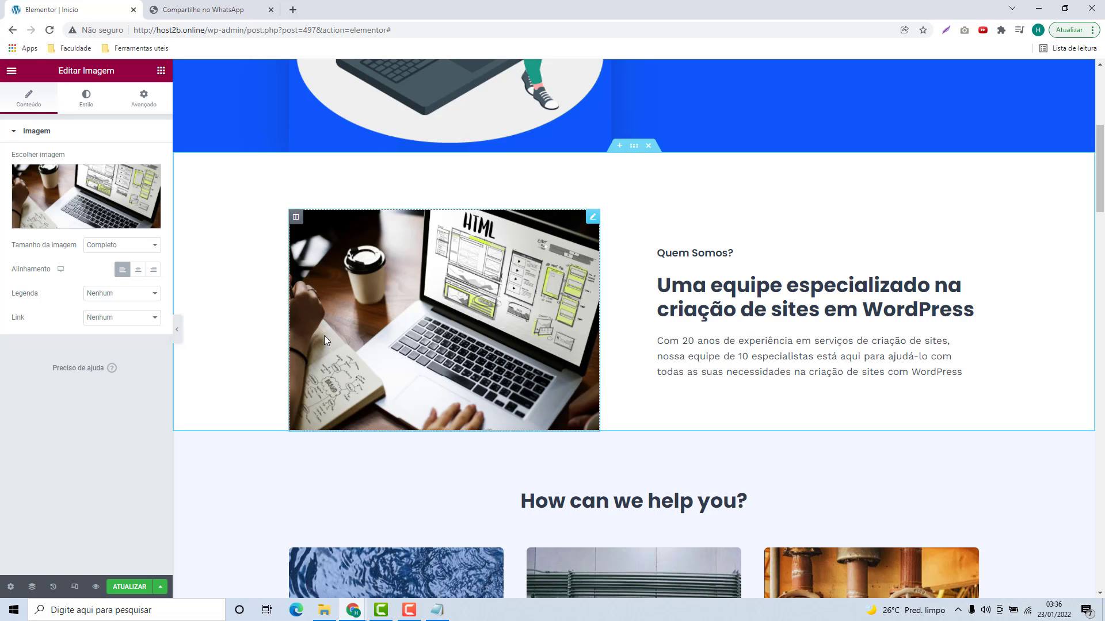
scroll(616, 295, down, 2)
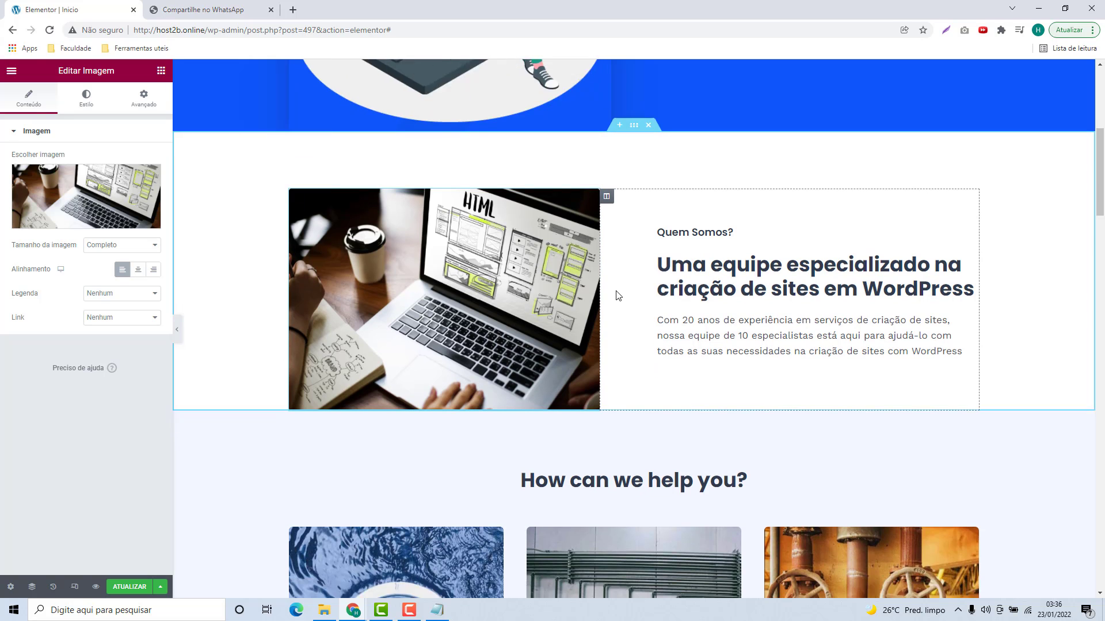
scroll(547, 237, down, 1)
scroll(547, 238, down, 3)
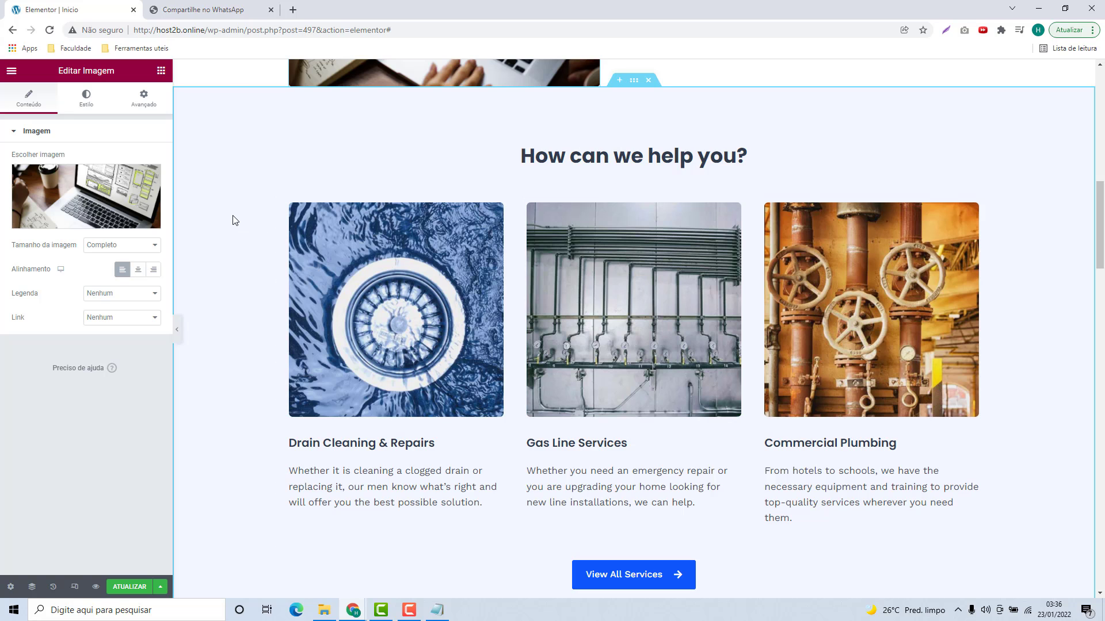
scroll(235, 220, up, 3)
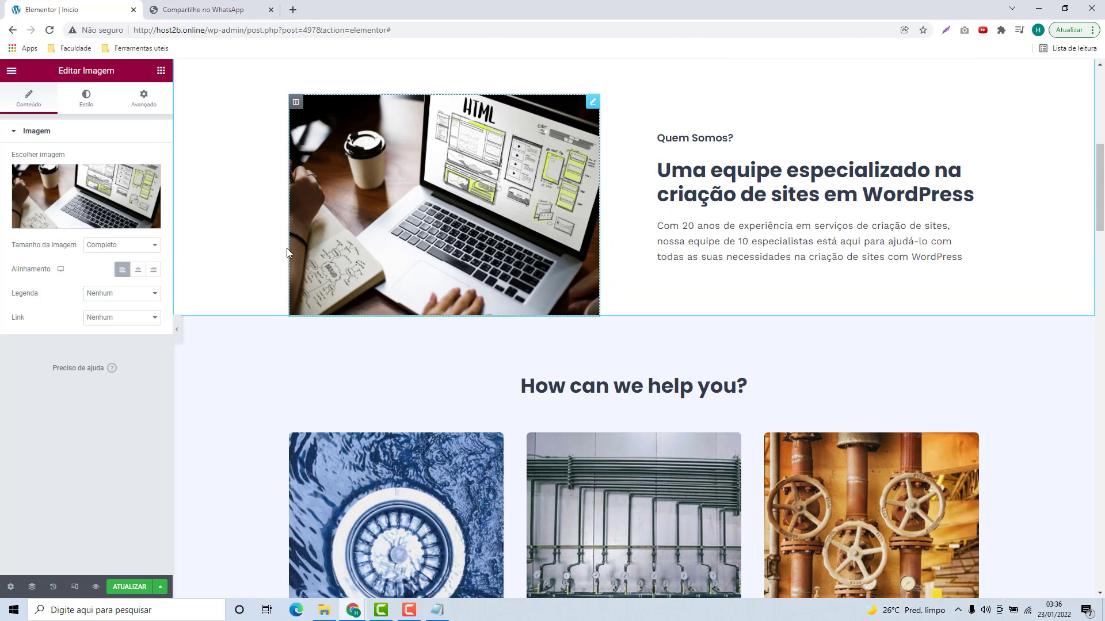
scroll(246, 343, down, 1)
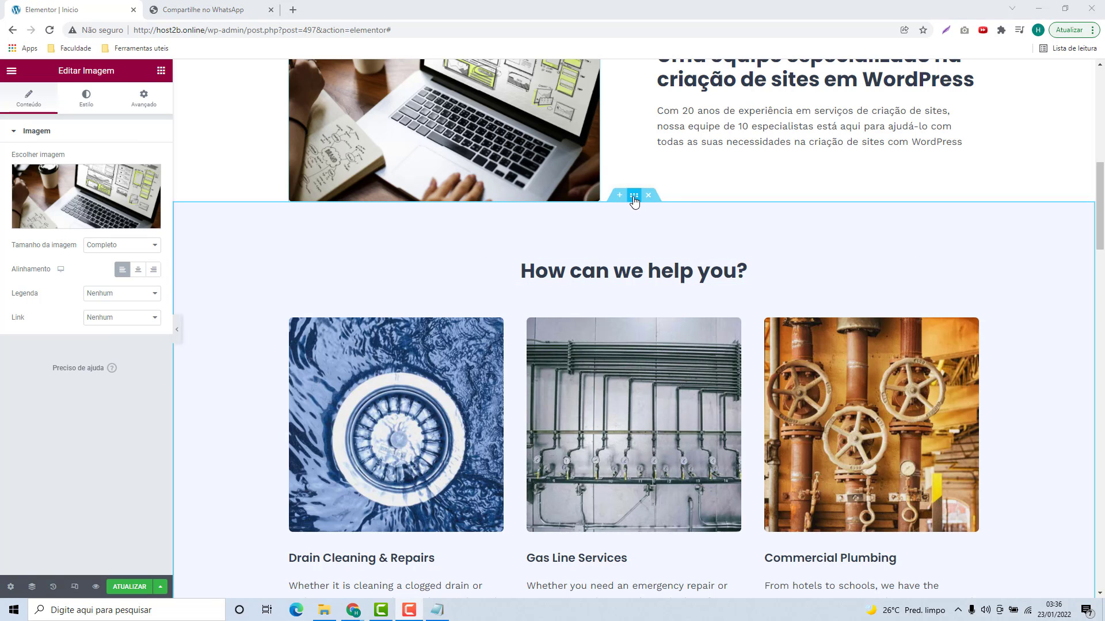
Step: Give the services section a classic solid background colour in its Estilo settings
click(634, 196)
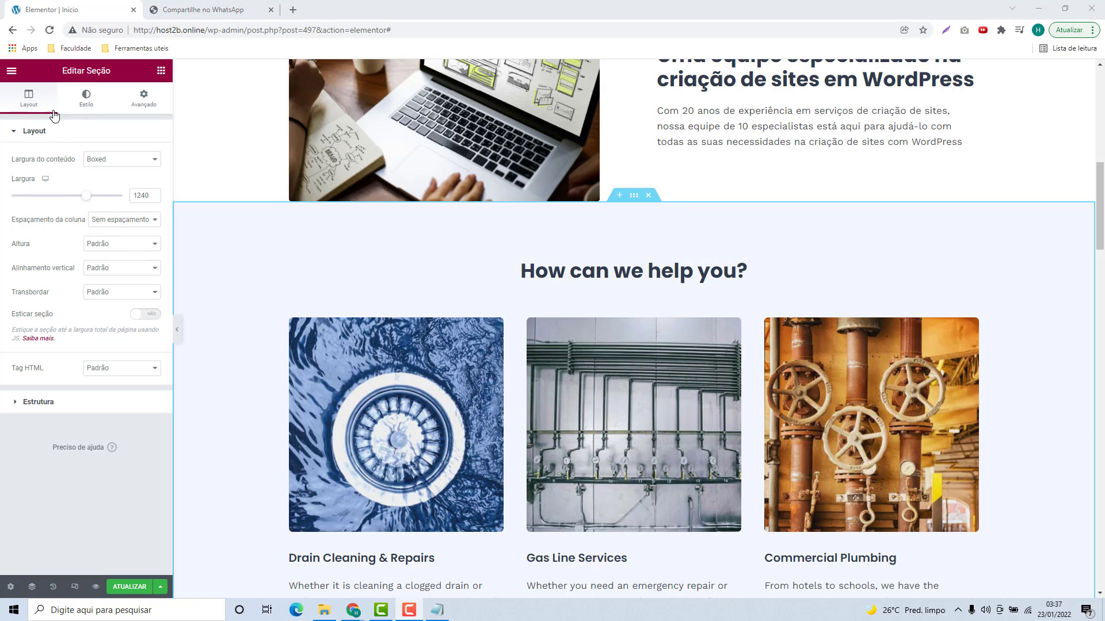
click(87, 99)
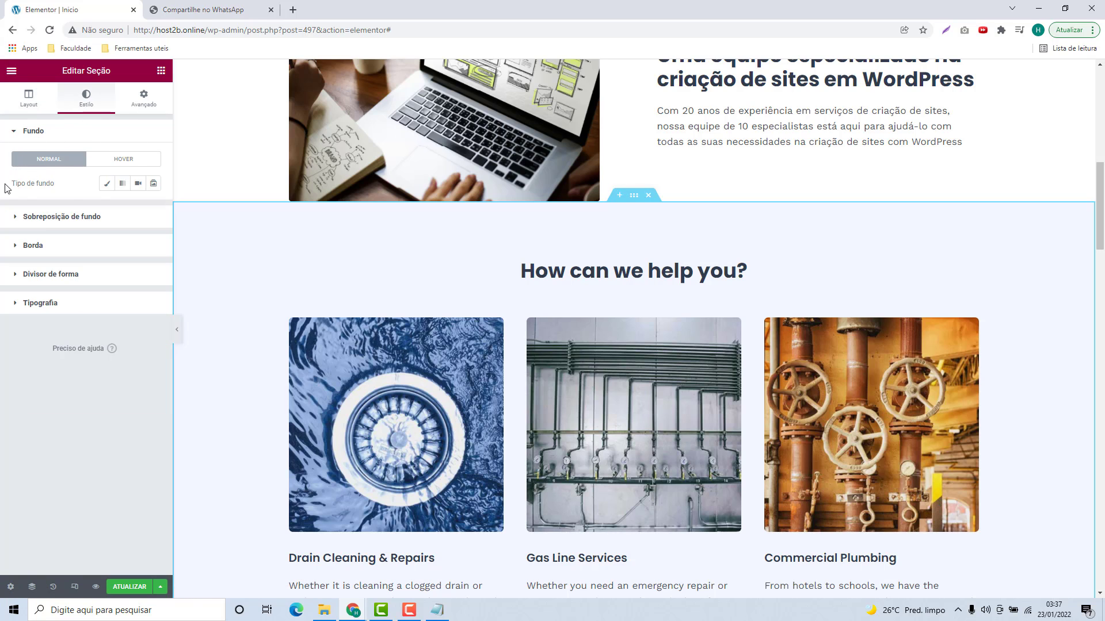
click(107, 190)
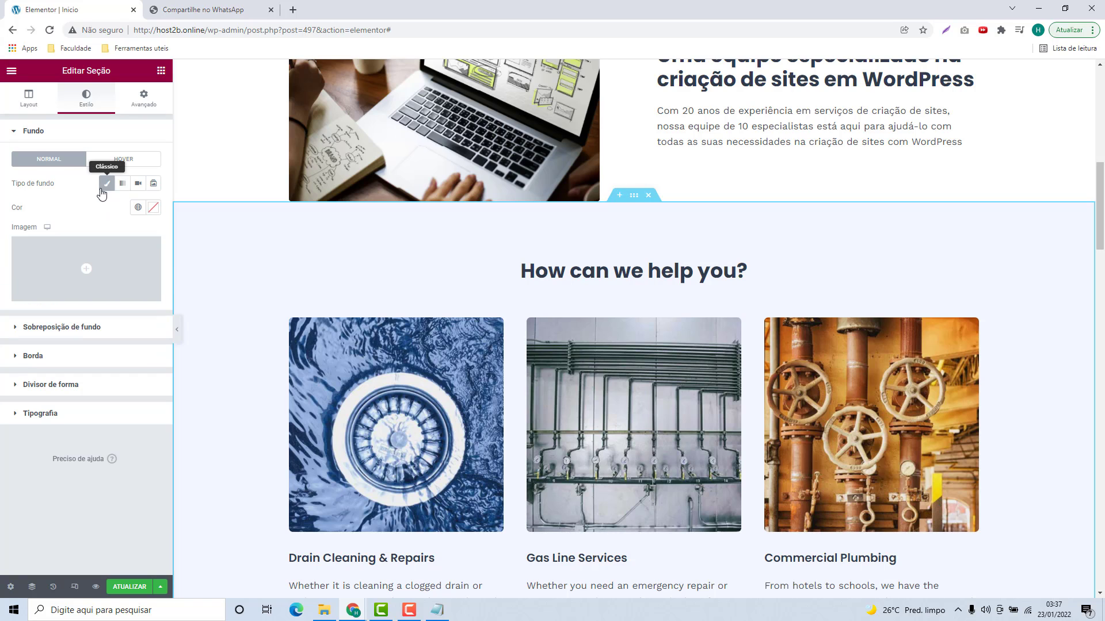
click(150, 210)
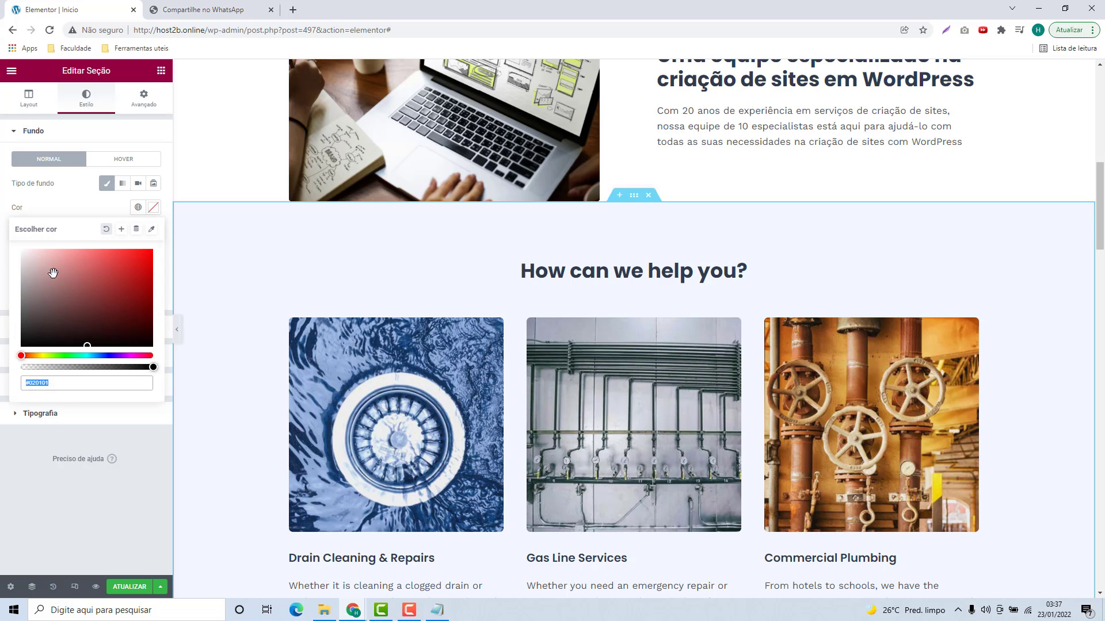
Step: Tune the services background to light lavender #CFD7FF and expand Divisor de forma
click(37, 264)
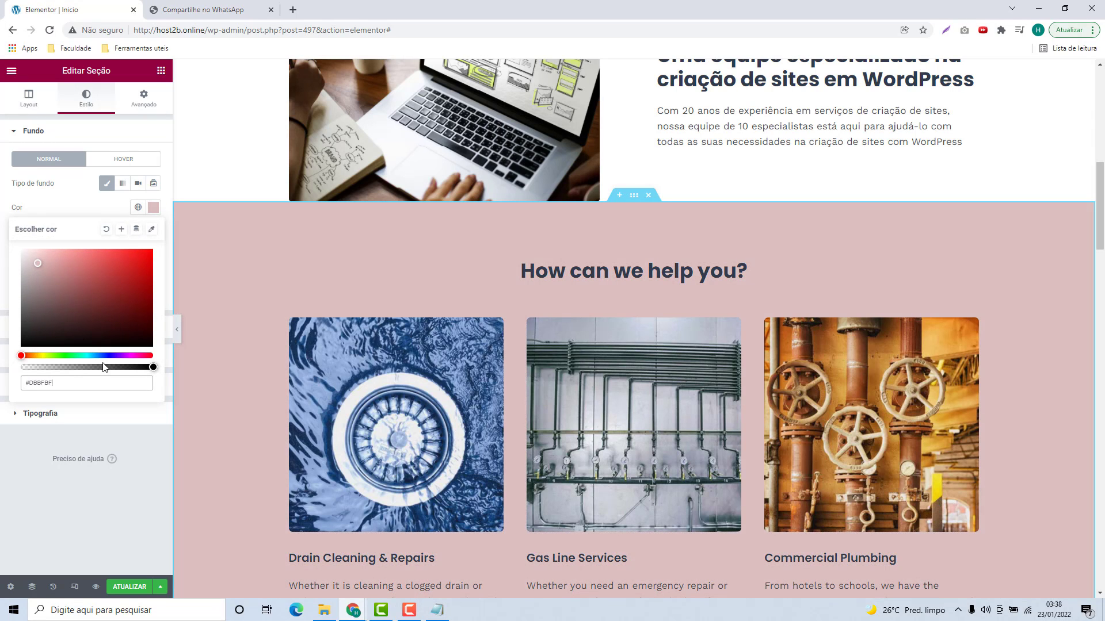
drag(55, 301, 26, 267)
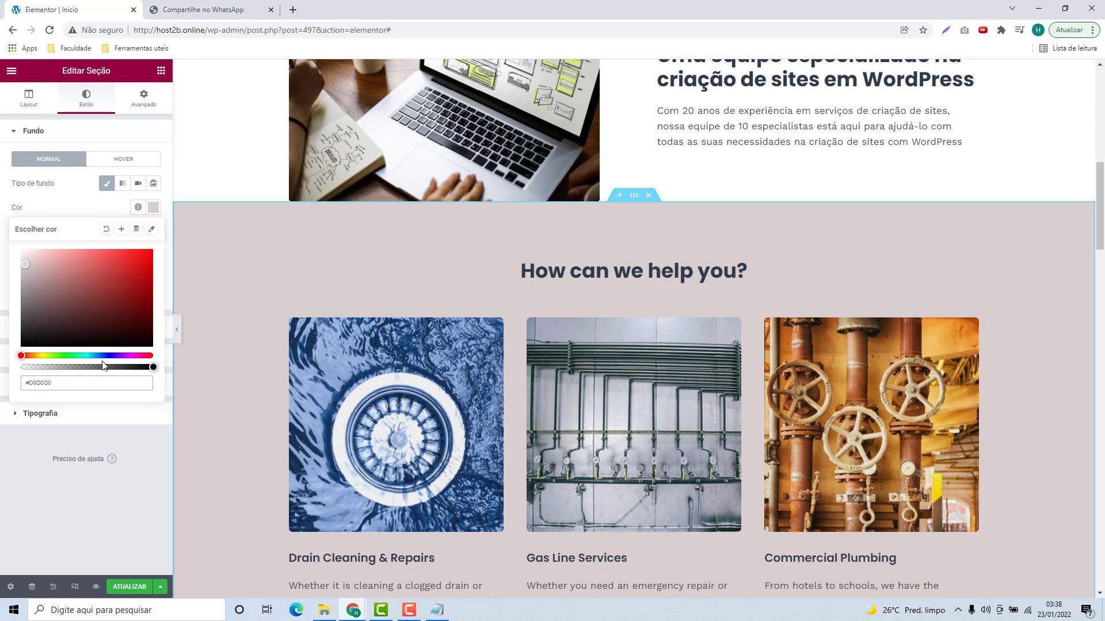
drag(23, 355, 107, 365)
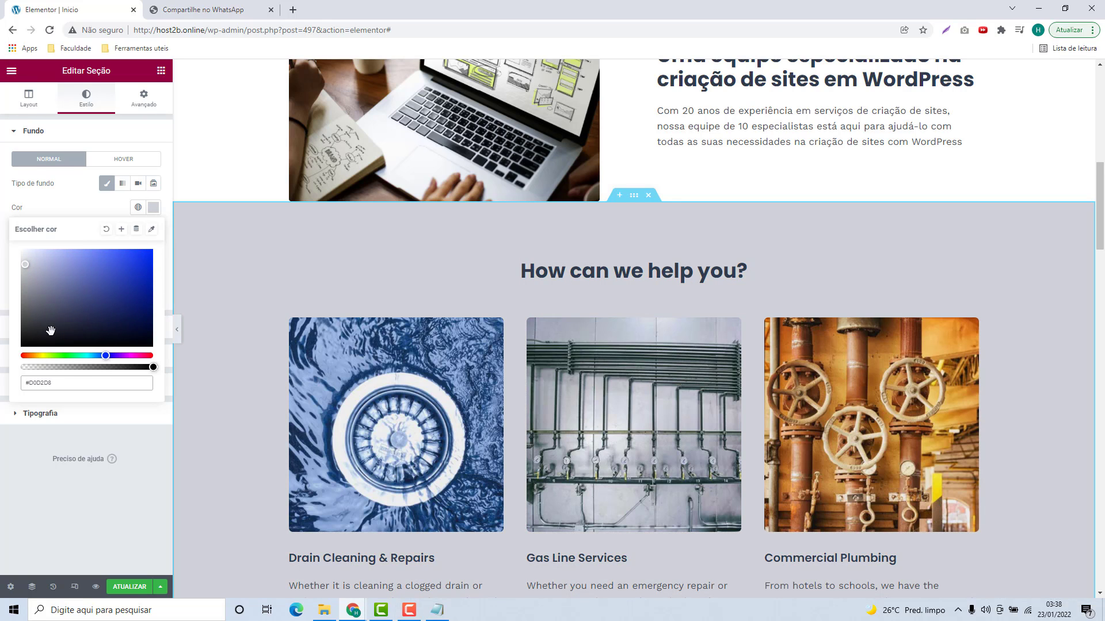
drag(24, 265, 47, 248)
drag(43, 247, 46, 246)
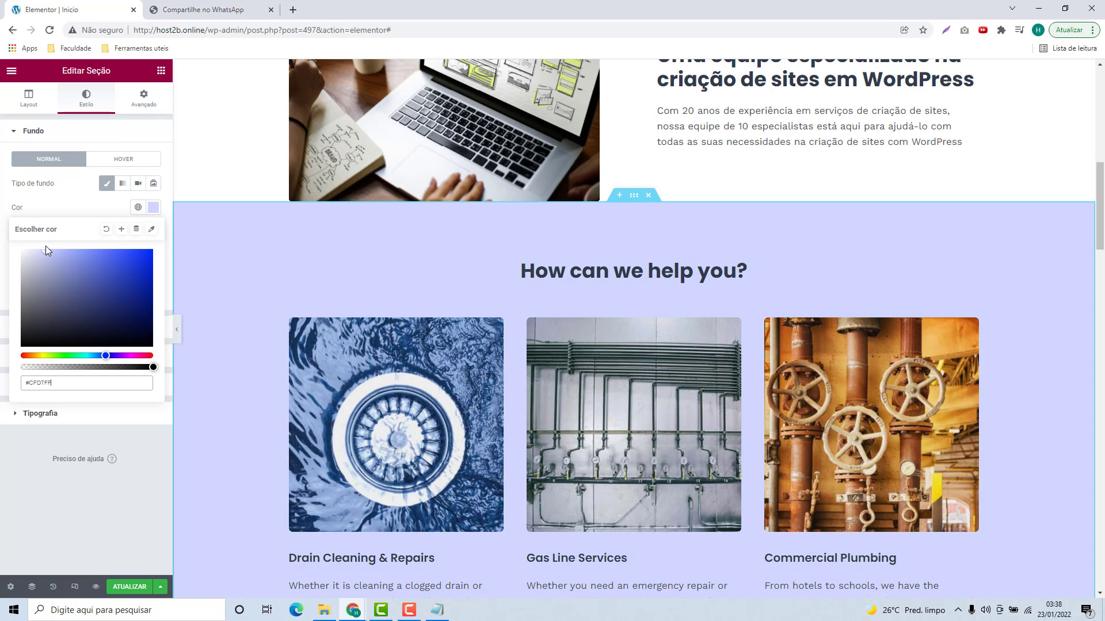
click(56, 207)
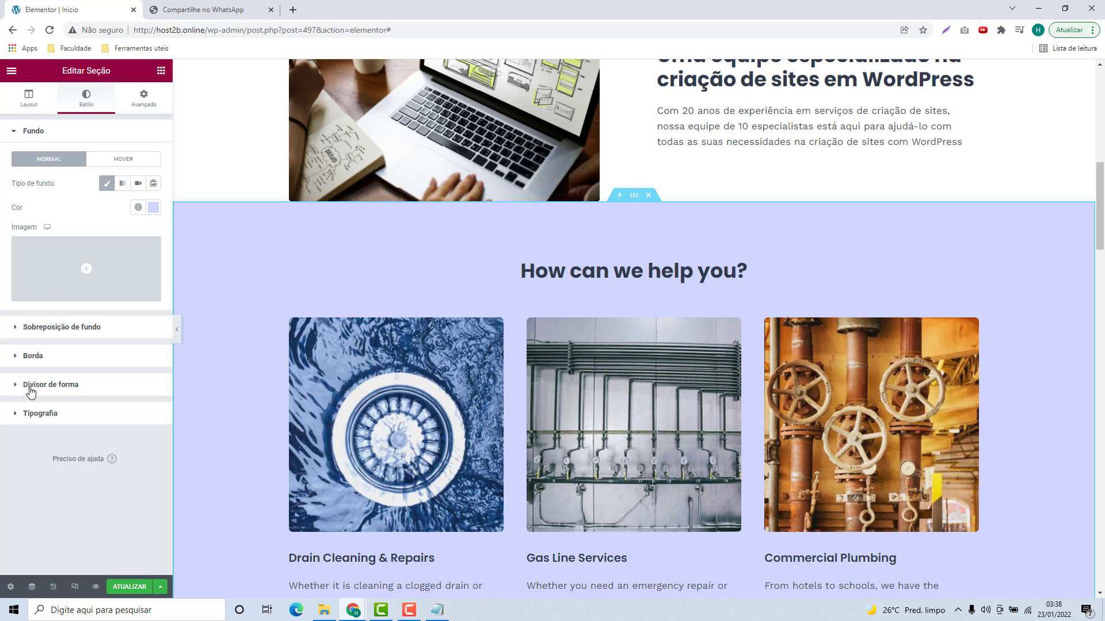
click(32, 390)
Step: Add a top Pincel de ondas shape divider with width 140 and height 96
scroll(242, 213, up, 4)
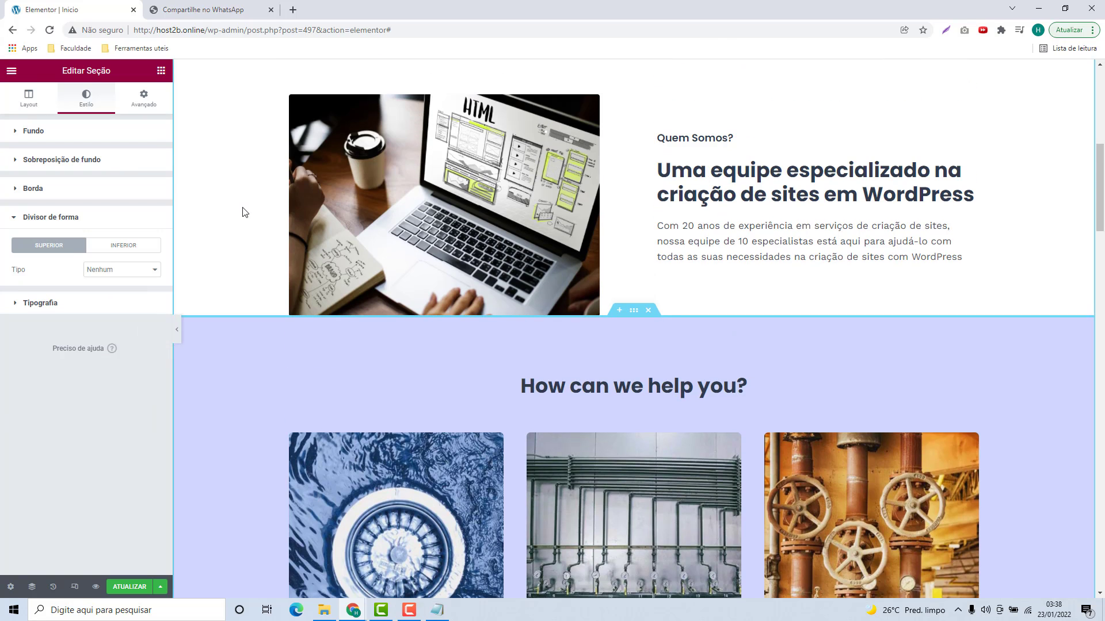
scroll(268, 223, down, 4)
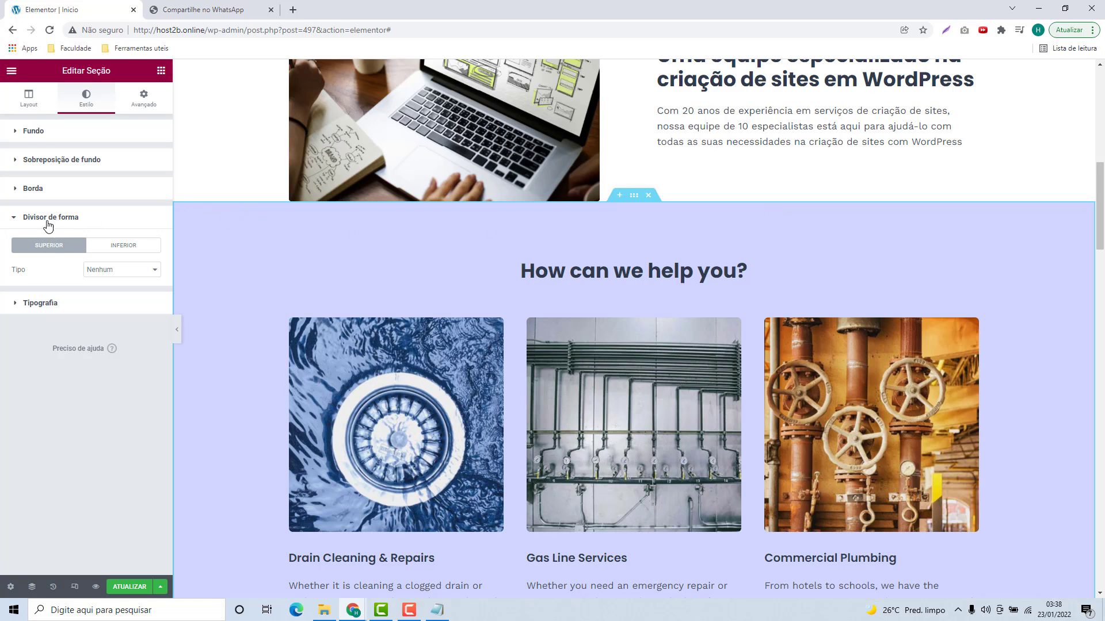
click(103, 274)
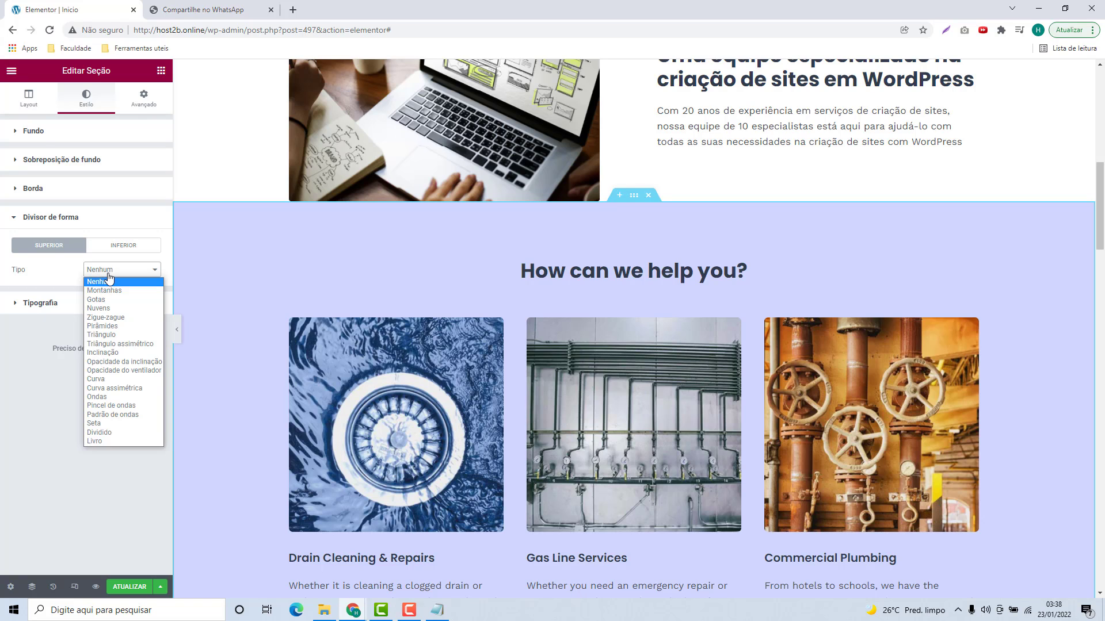
click(106, 291)
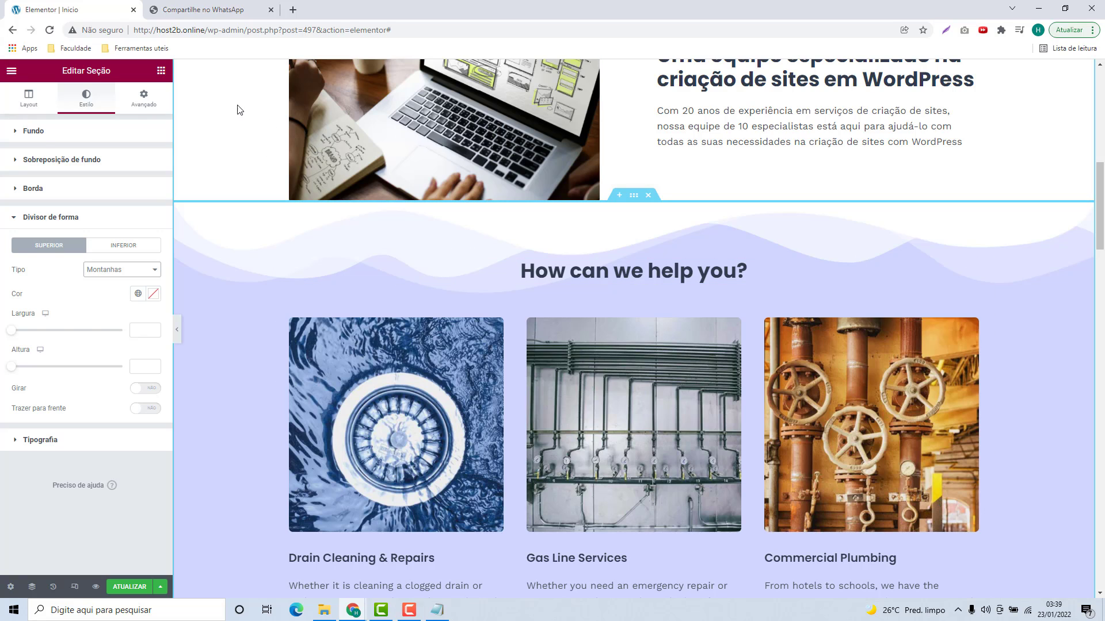
click(143, 270)
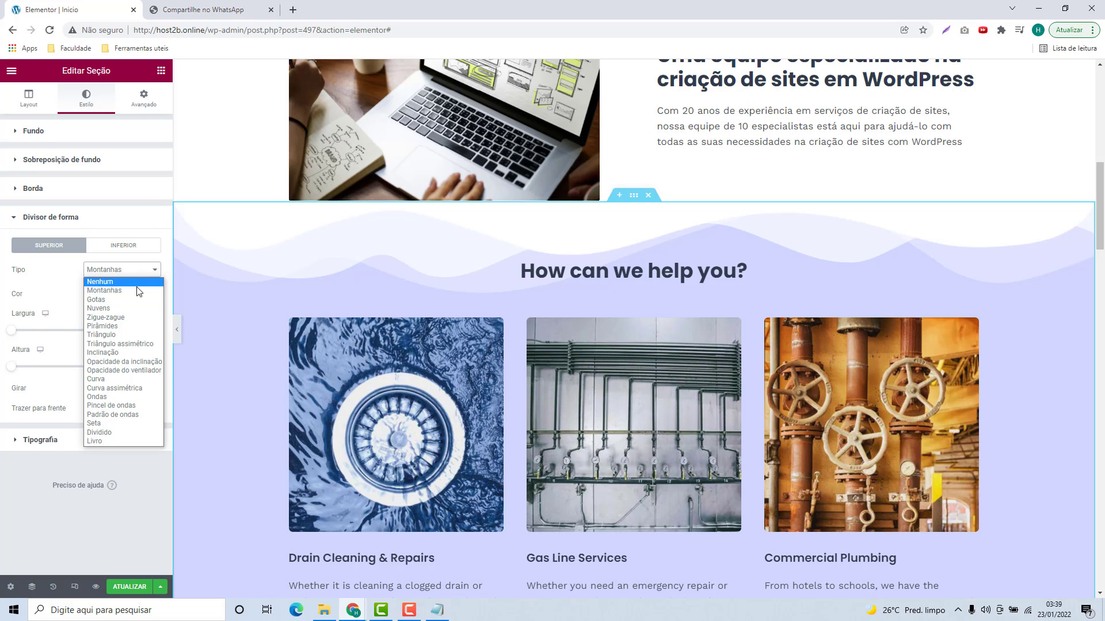
click(116, 407)
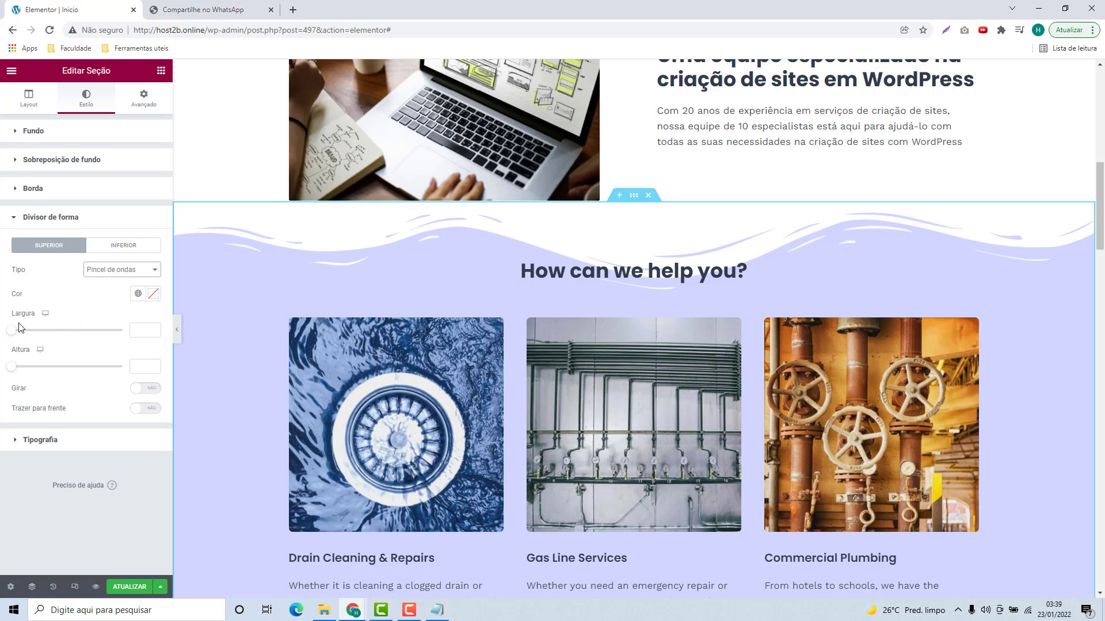
click(140, 332)
text(140)
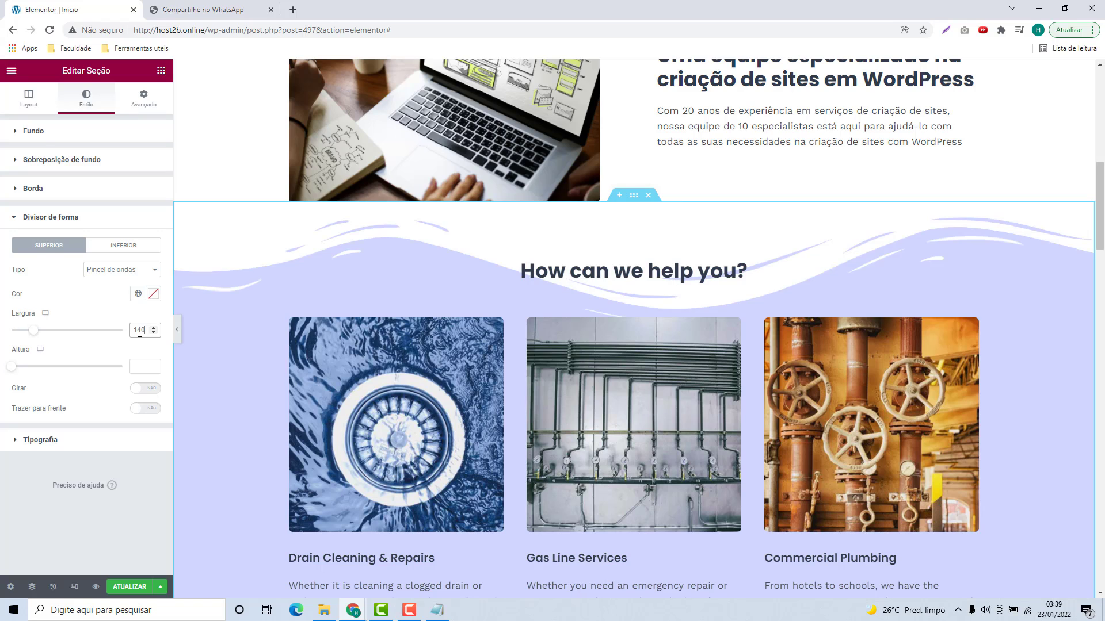
click(142, 366)
text(96)
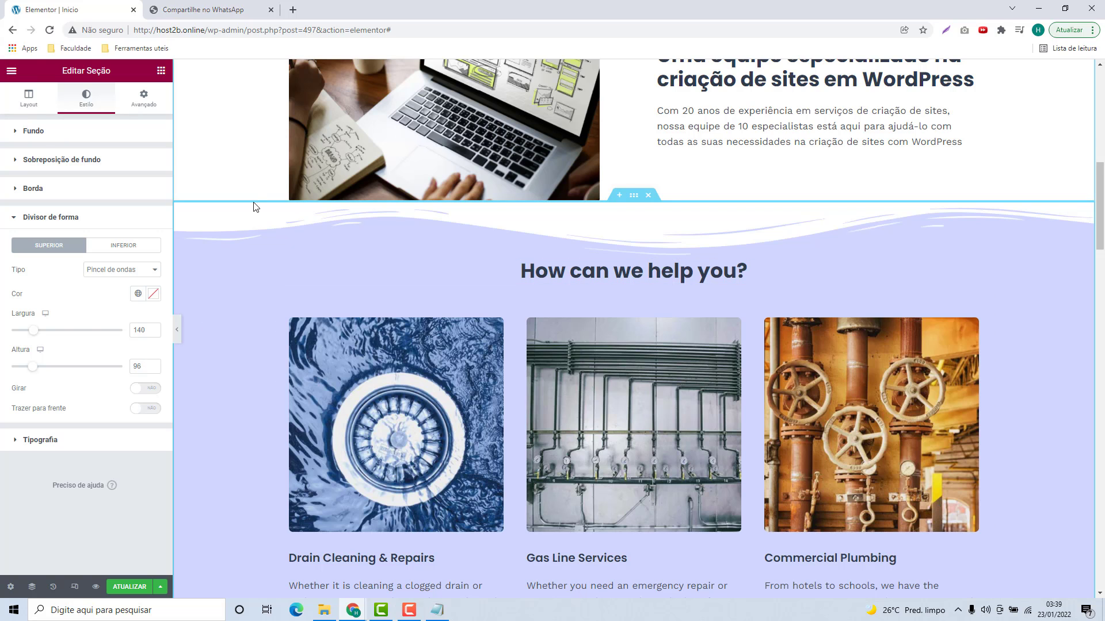
Step: Lighten the section's lavender background colour to #DCE1F6
scroll(254, 207, up, 3)
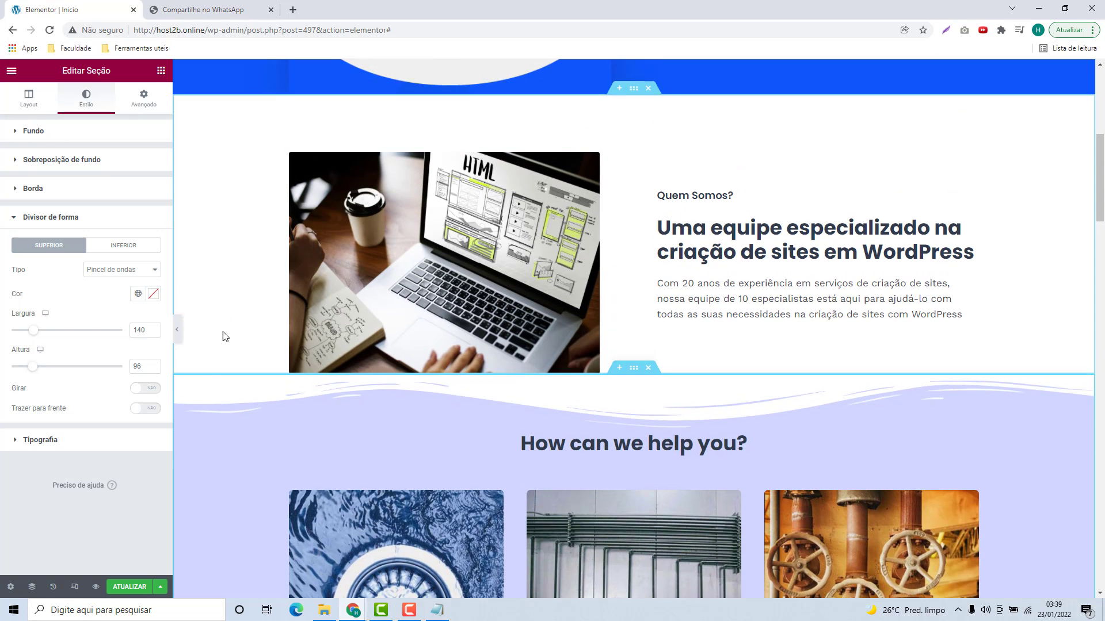
scroll(205, 398, down, 3)
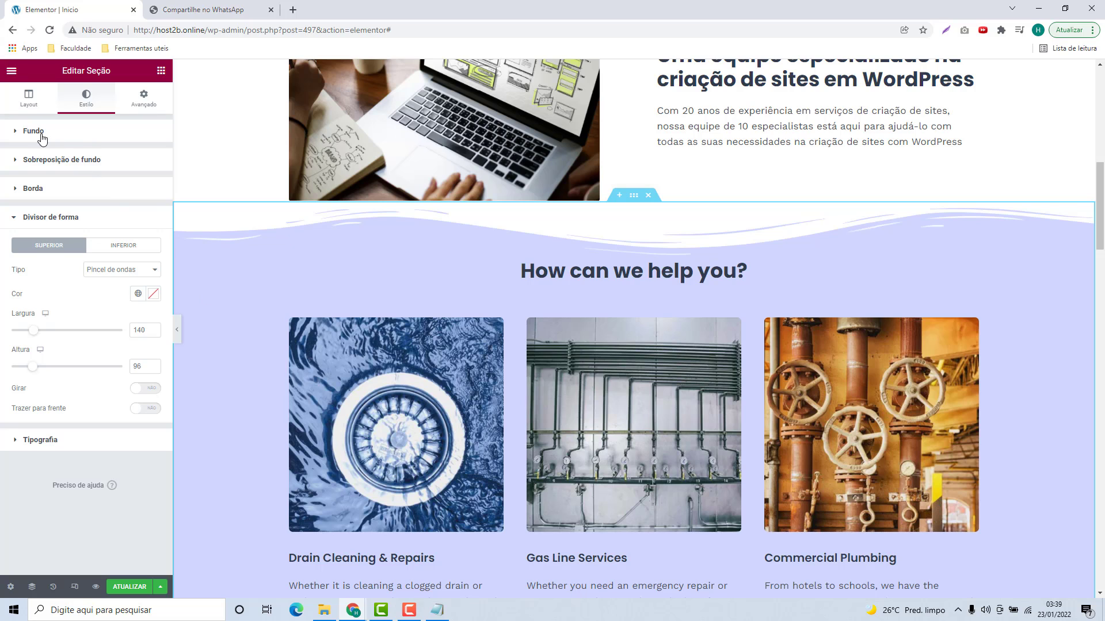
click(38, 134)
click(142, 207)
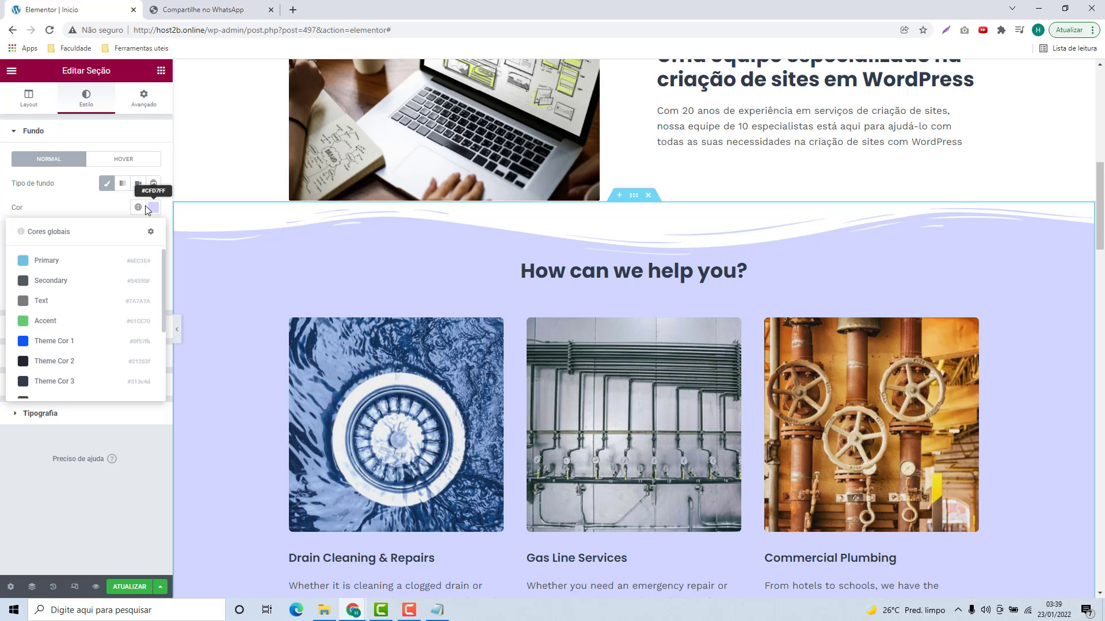
click(153, 207)
drag(45, 251, 36, 252)
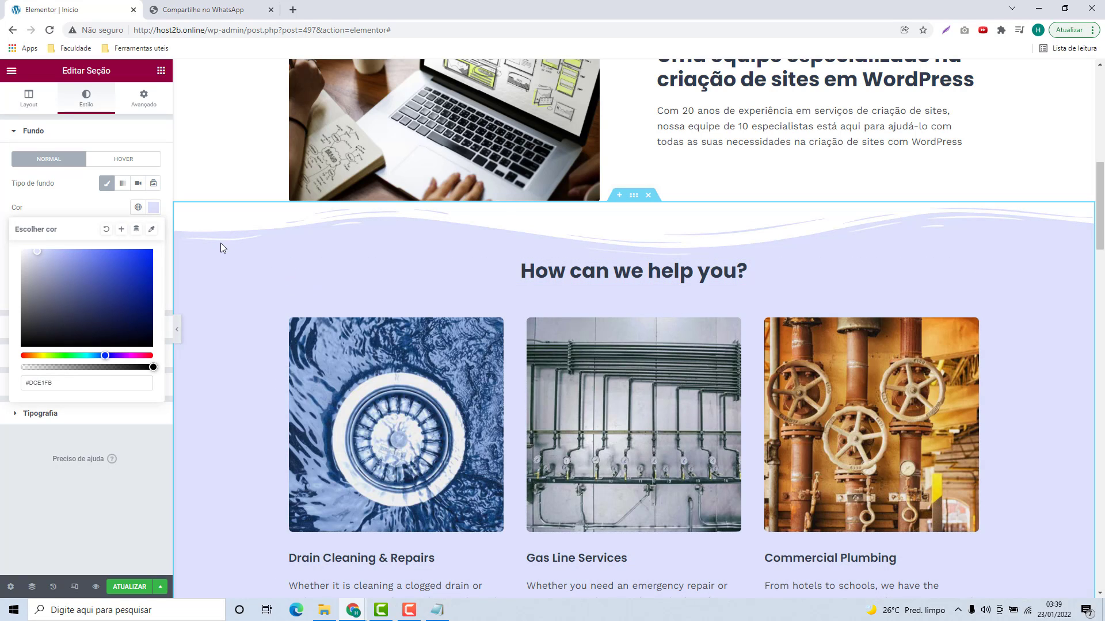
click(32, 104)
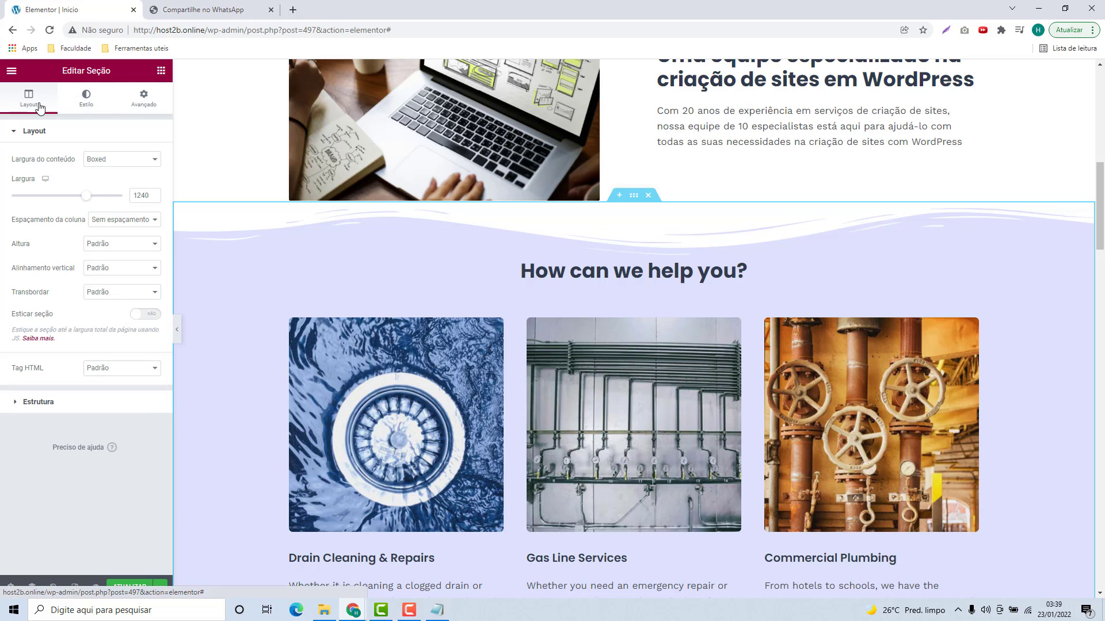
scroll(651, 301, down, 5)
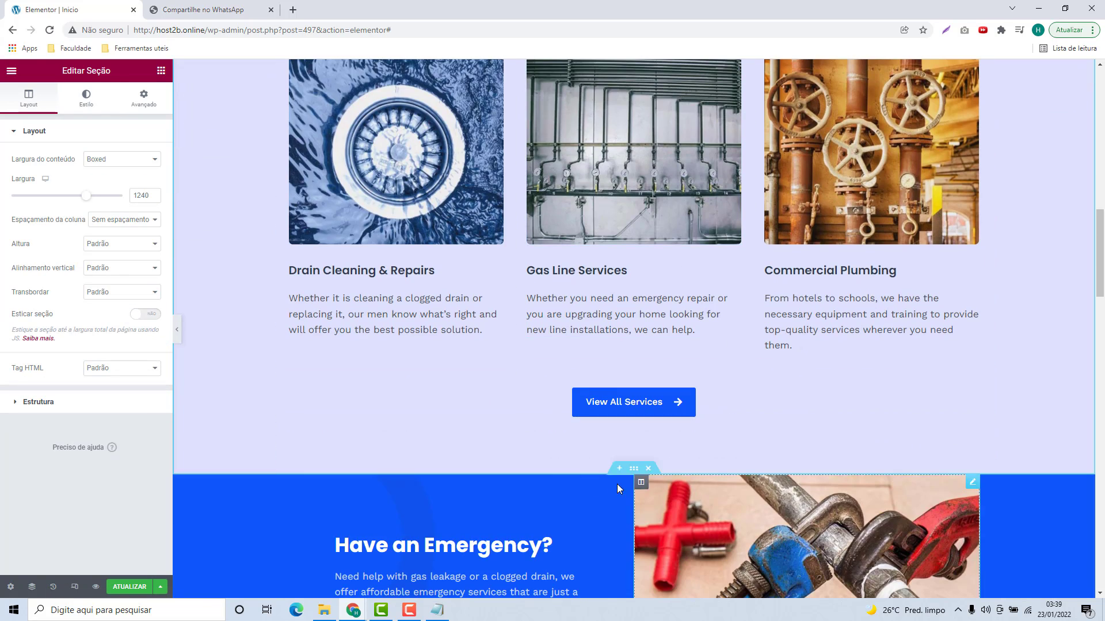
scroll(418, 376, up, 3)
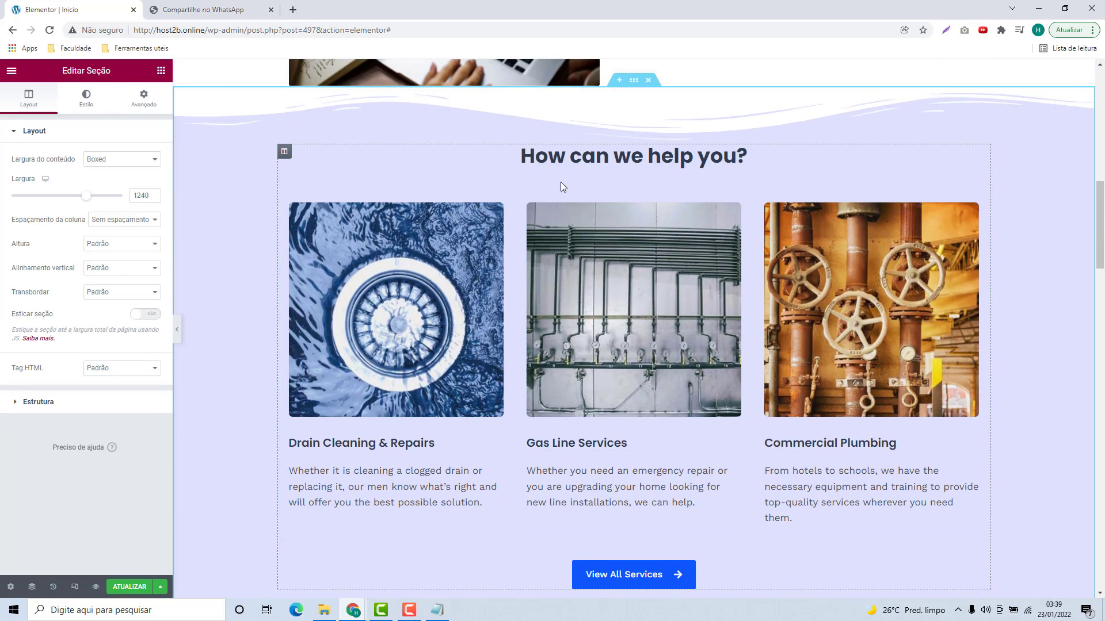
Step: Replace the heading 'How can we help you?' with 'Como podemos lhe ajudar?' copied from Notepad
click(577, 163)
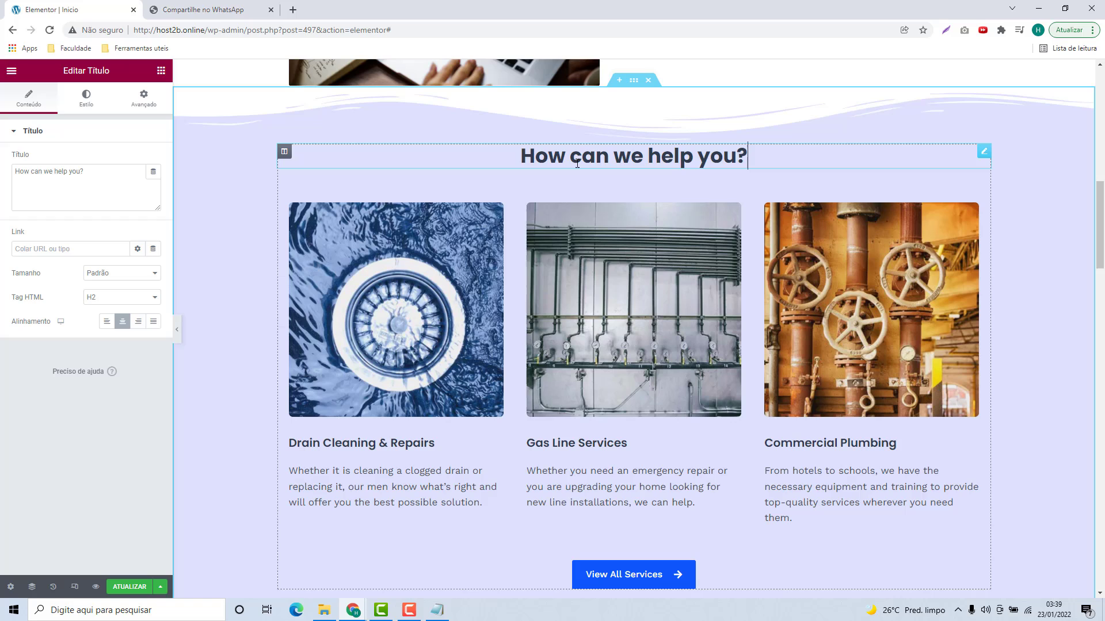
click(437, 609)
click(559, 264)
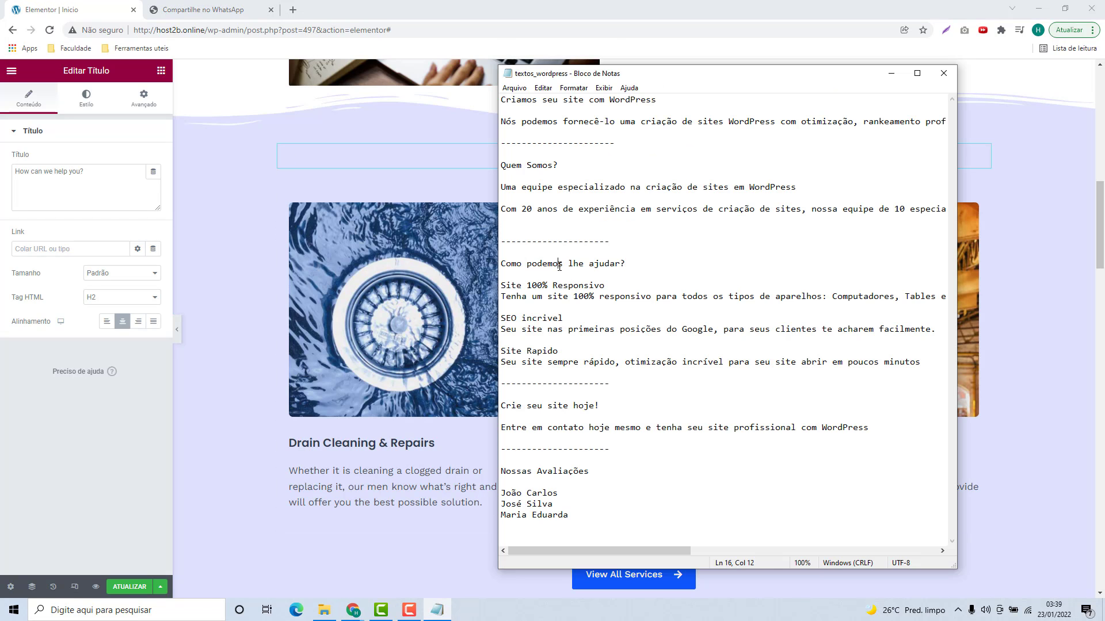
drag(502, 264, 626, 264)
key(ctrl+c)
click(415, 161)
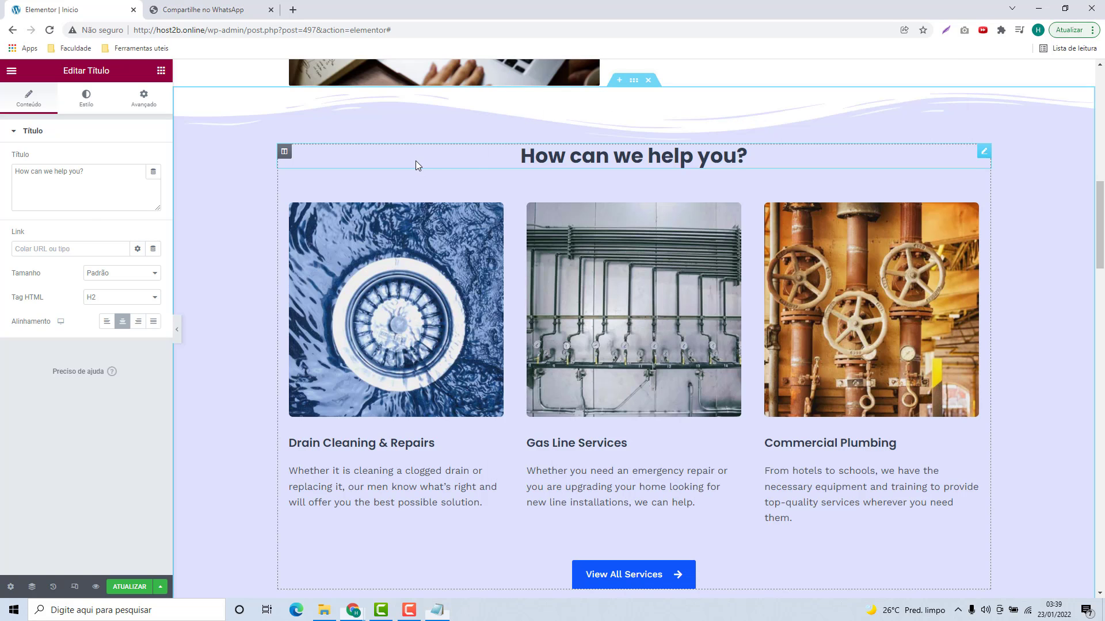
click(88, 181)
key(ctrl+a)
key(ctrl+v)
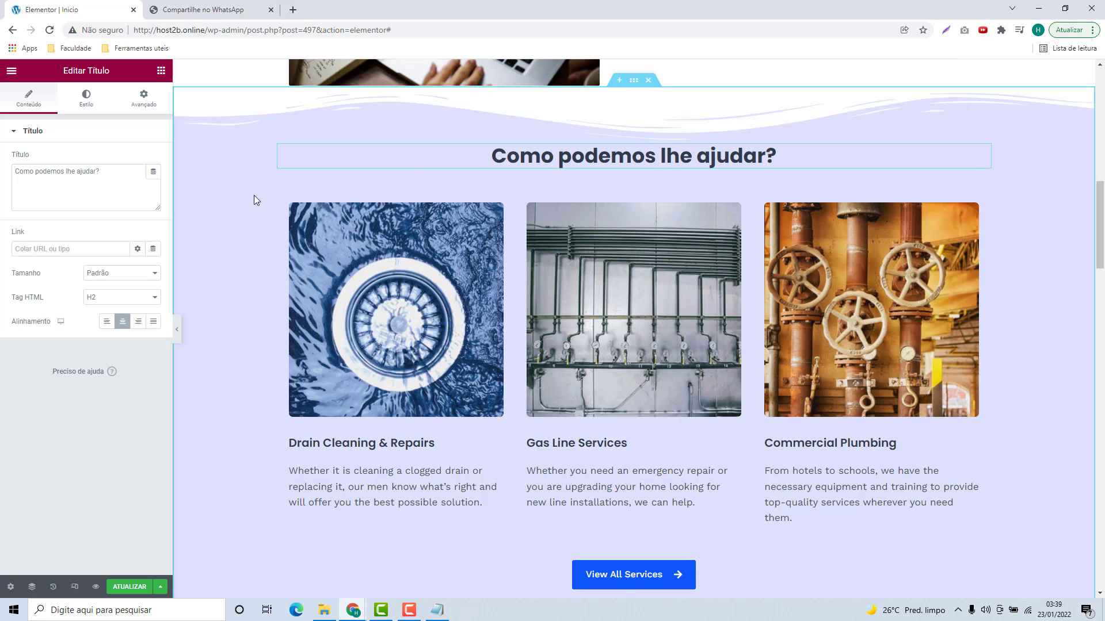
scroll(306, 238, down, 1)
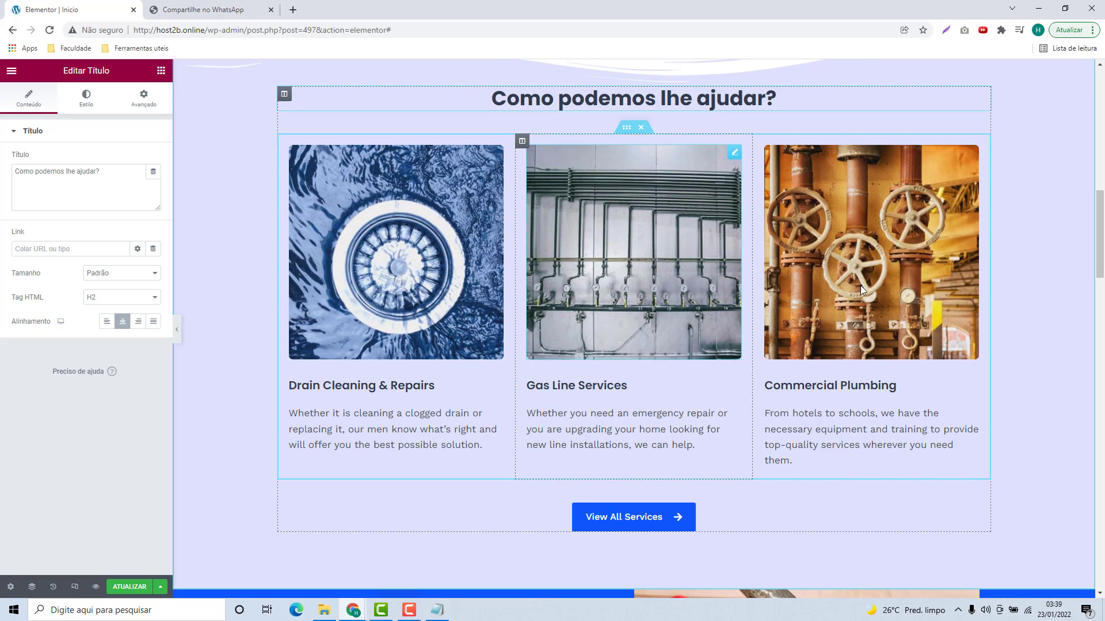
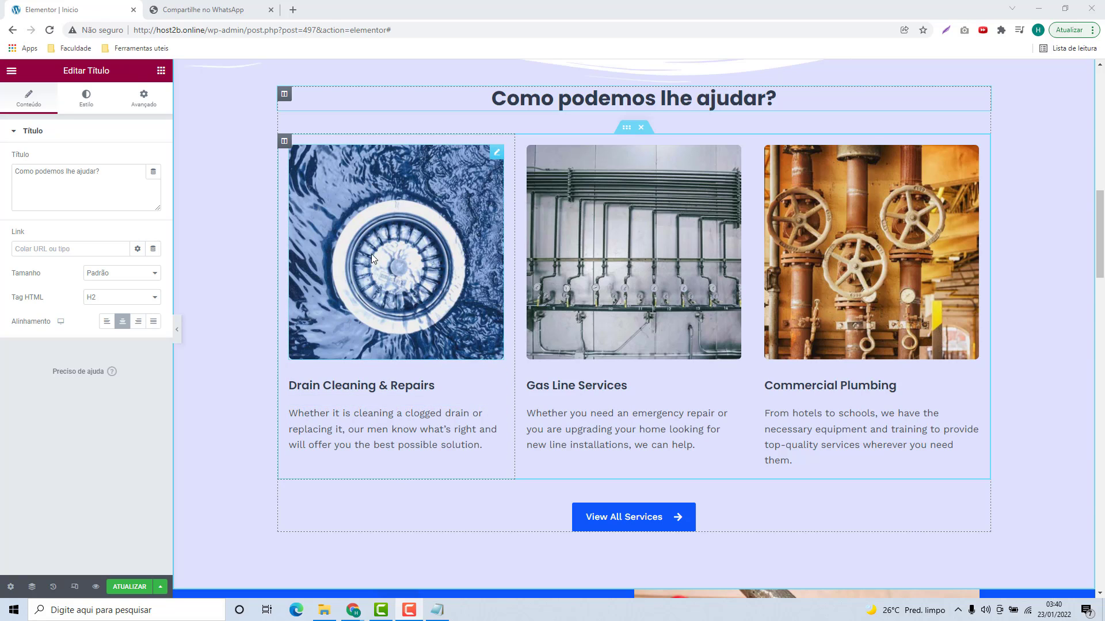
Step: Delete the drain image and drop an Icon widget into the Drain Cleaning column
right_click(492, 158)
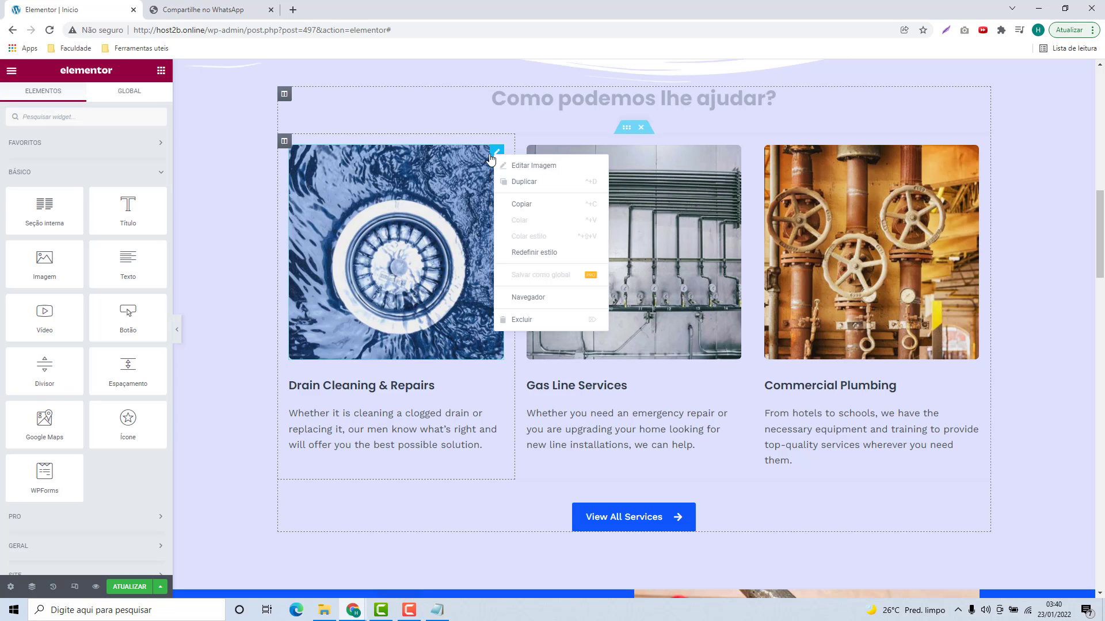
click(515, 319)
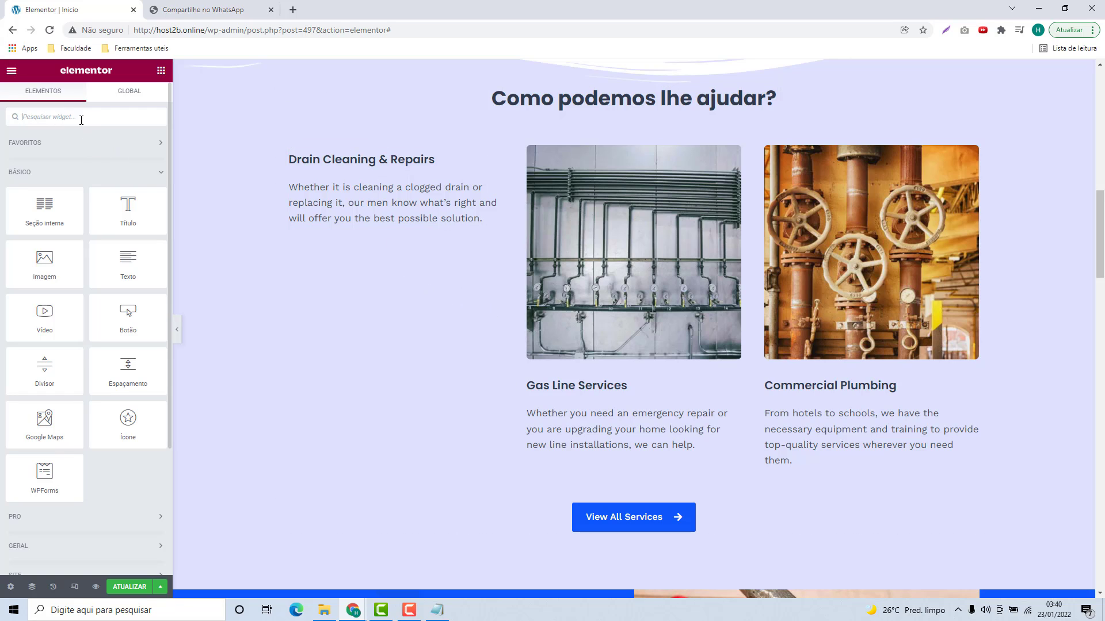
text(icone)
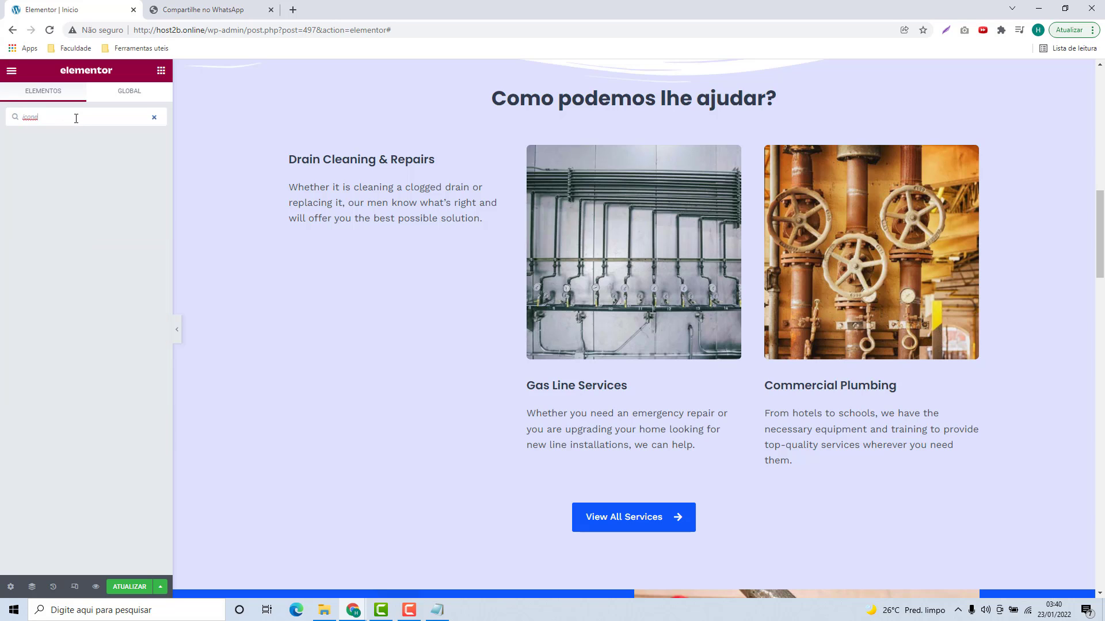
key(BackSpace)
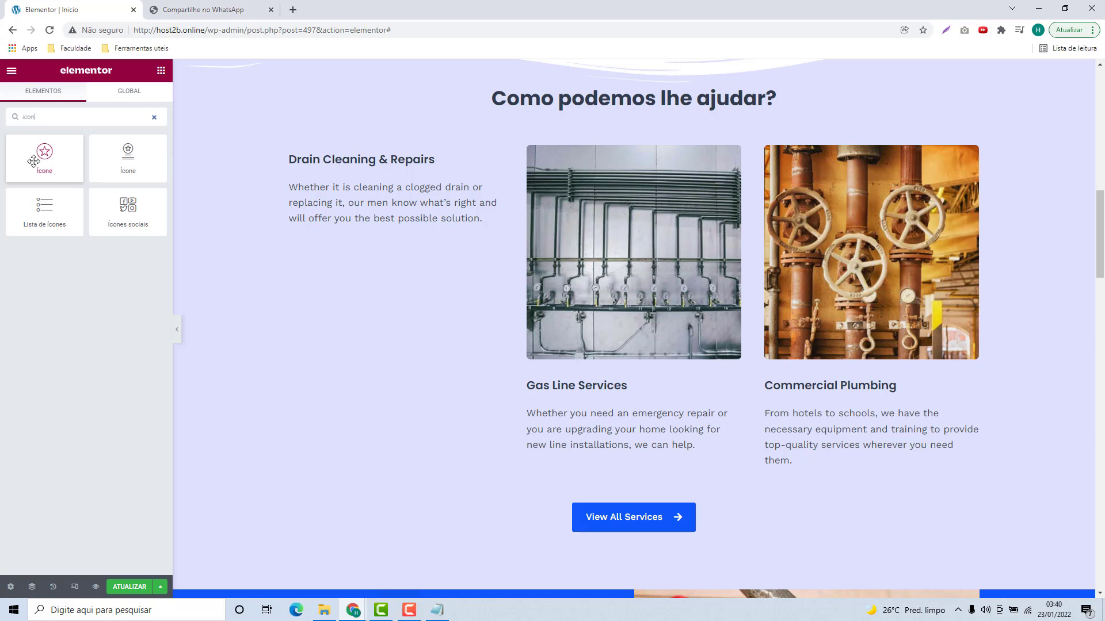
drag(43, 163, 371, 151)
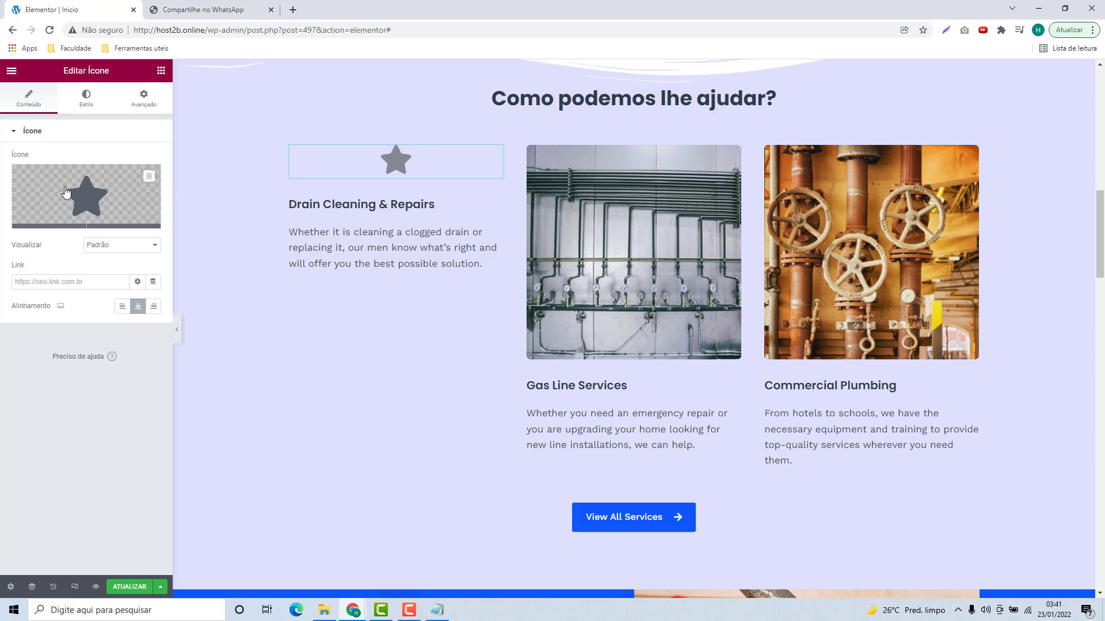
Step: Swap the first column's default star for the Tablet alt icon from the icon library
click(88, 191)
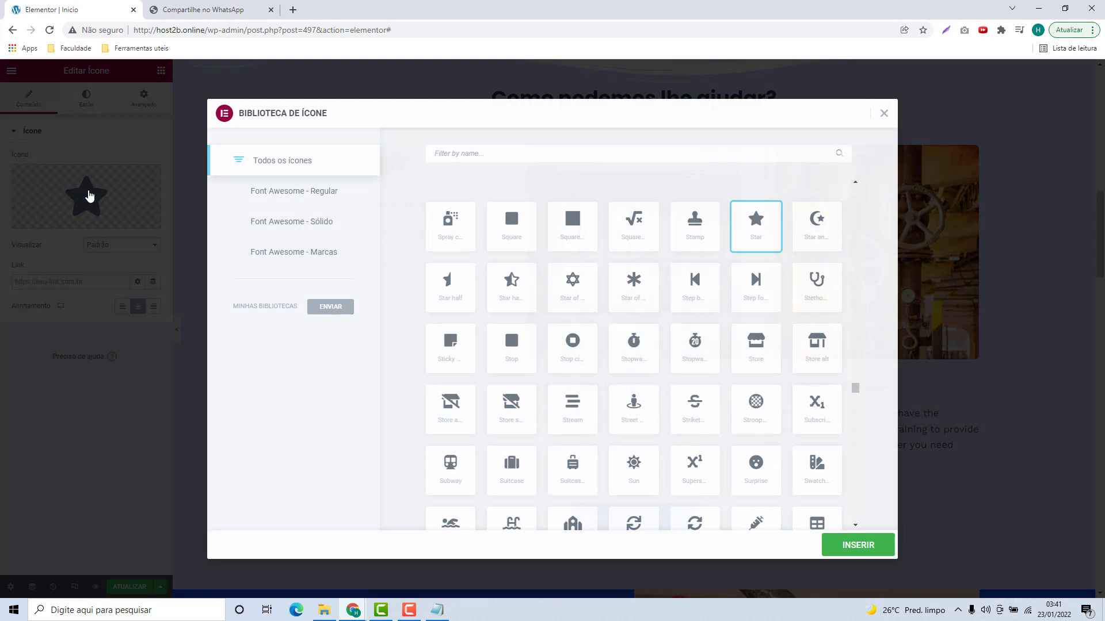
scroll(578, 295, down, 15)
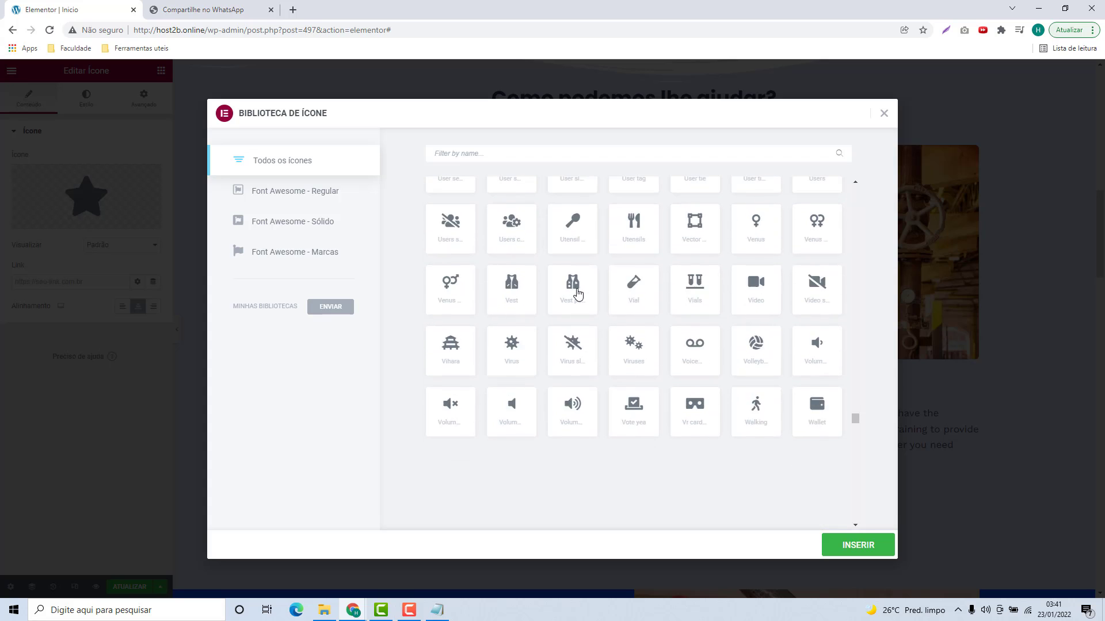
scroll(577, 295, down, 20)
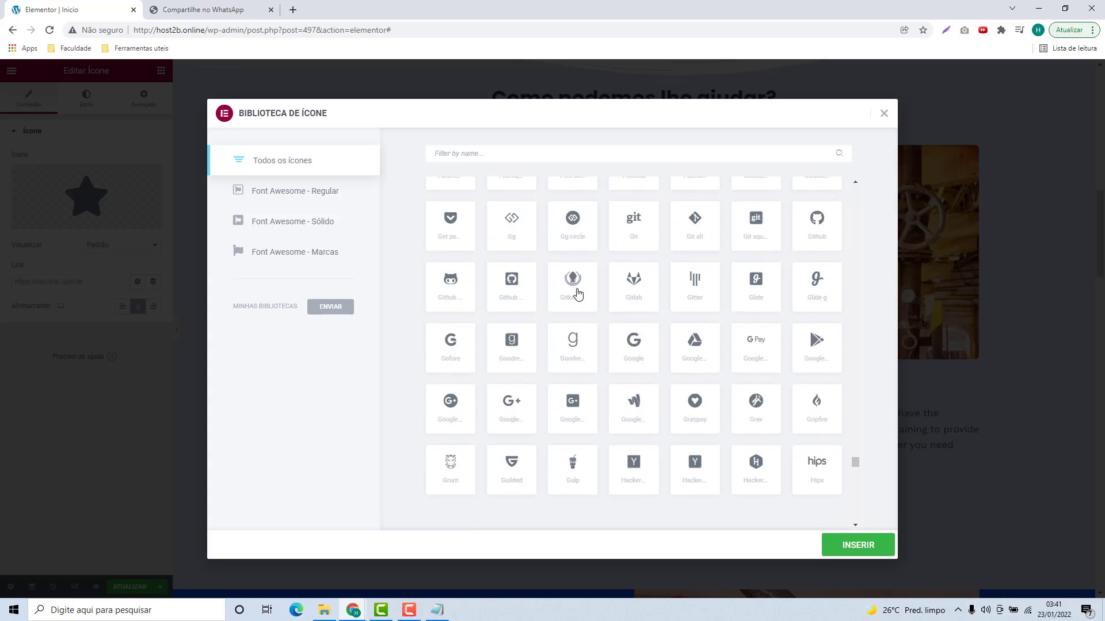
scroll(578, 295, down, 10)
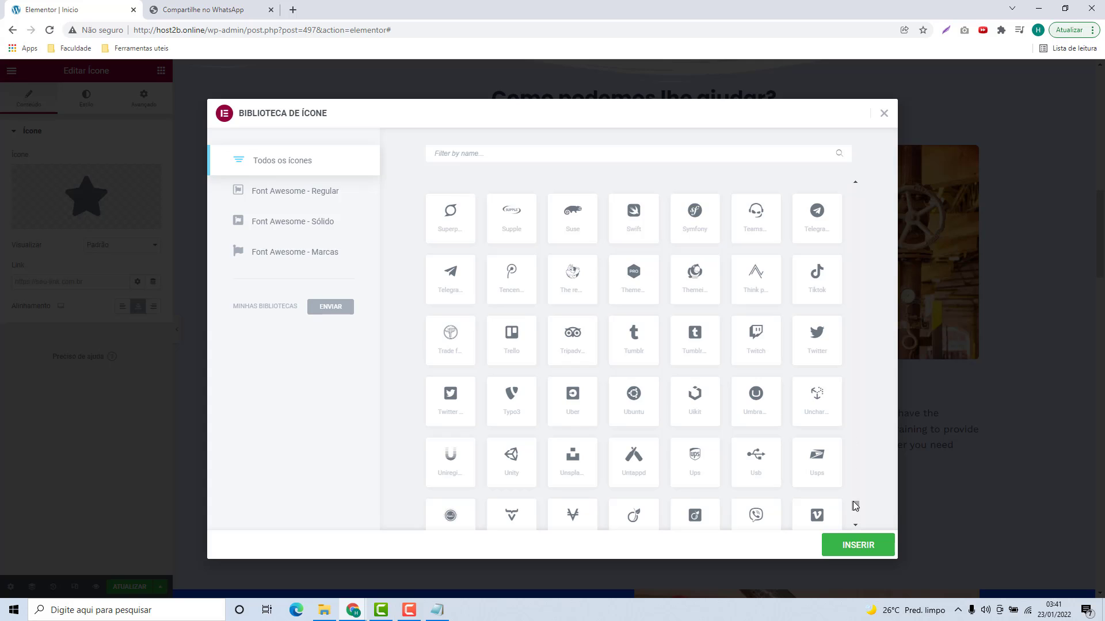
drag(855, 505, 838, 181)
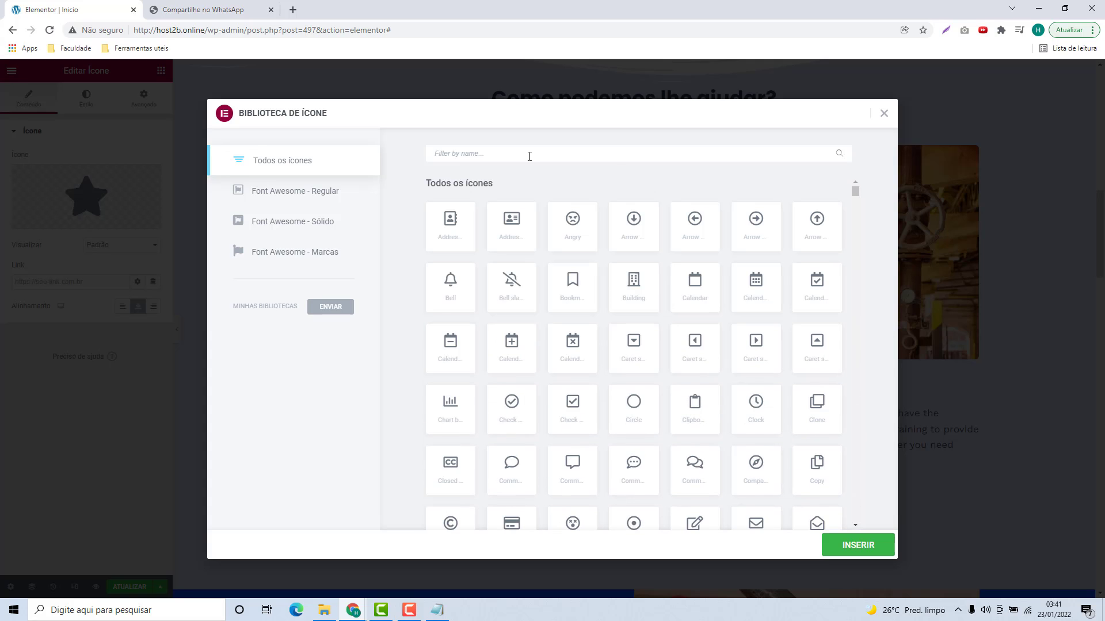
text(table)
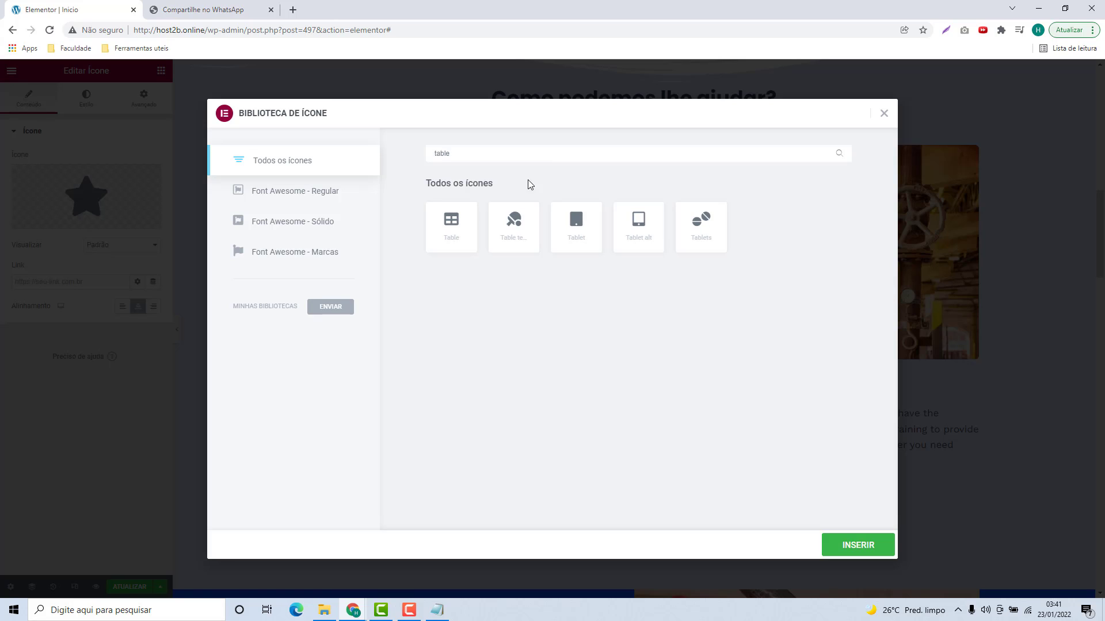
click(637, 228)
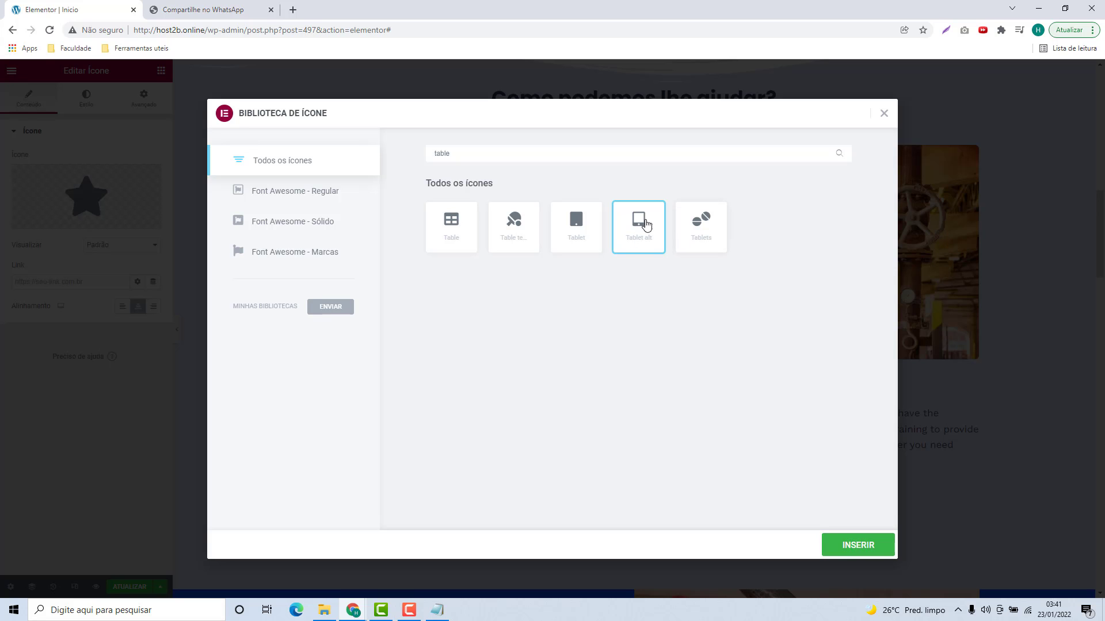
click(854, 551)
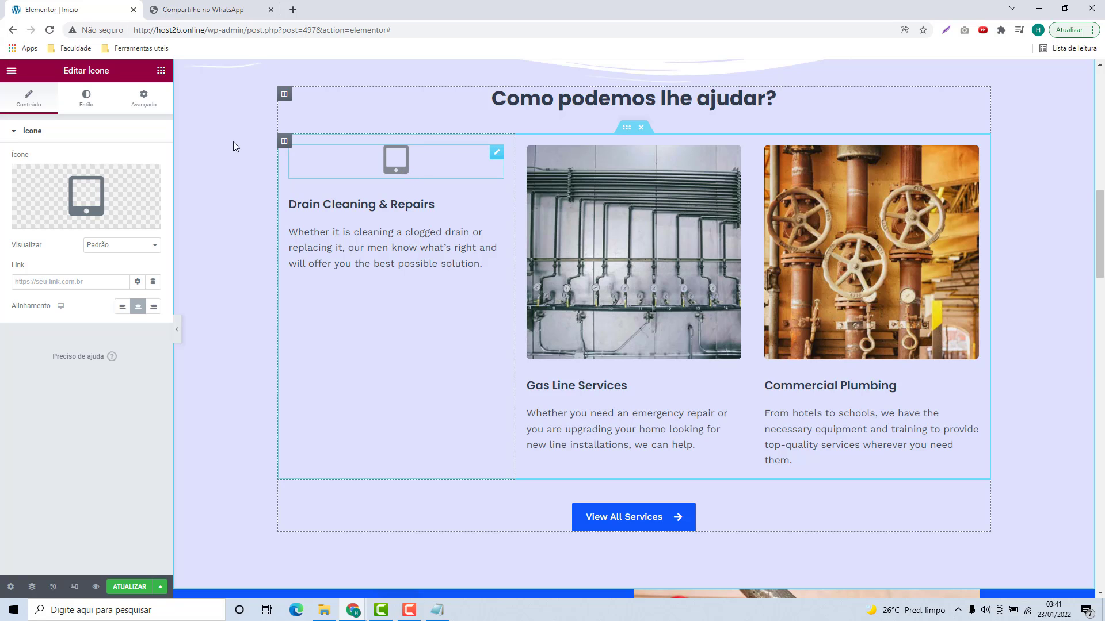
Step: Colour the tablet icon black (#000000) and set its size to 90
click(88, 112)
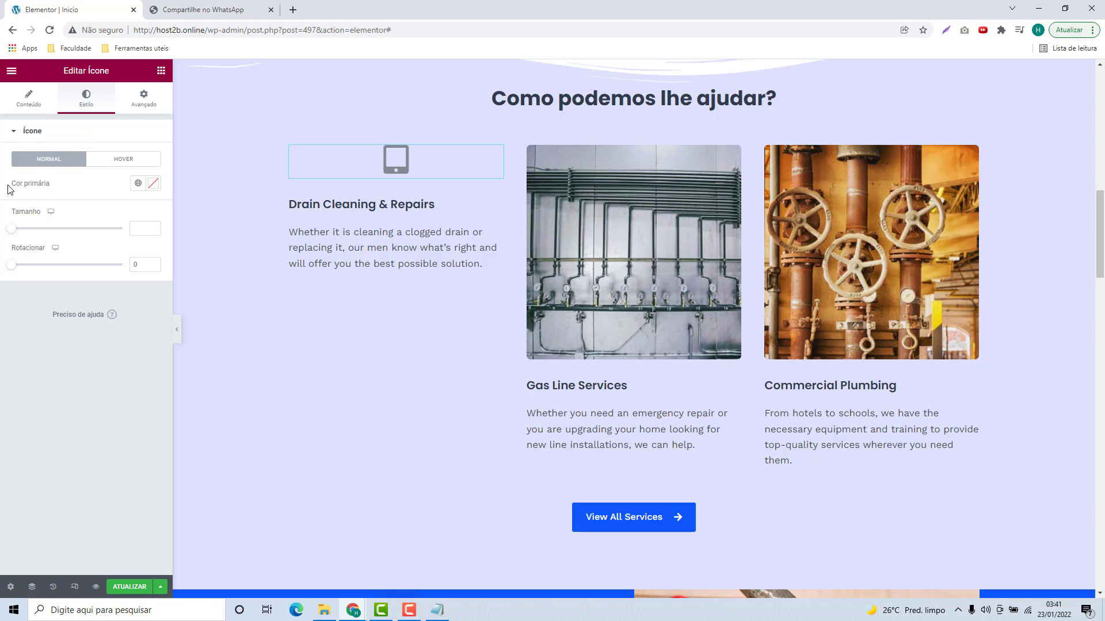
click(153, 183)
click(81, 324)
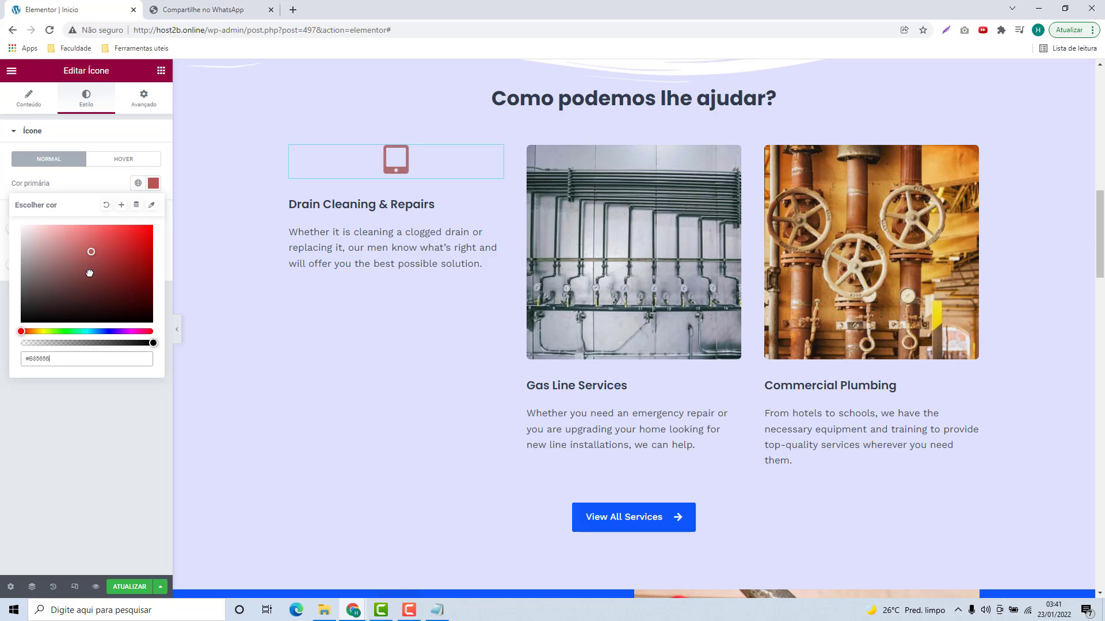
click(86, 180)
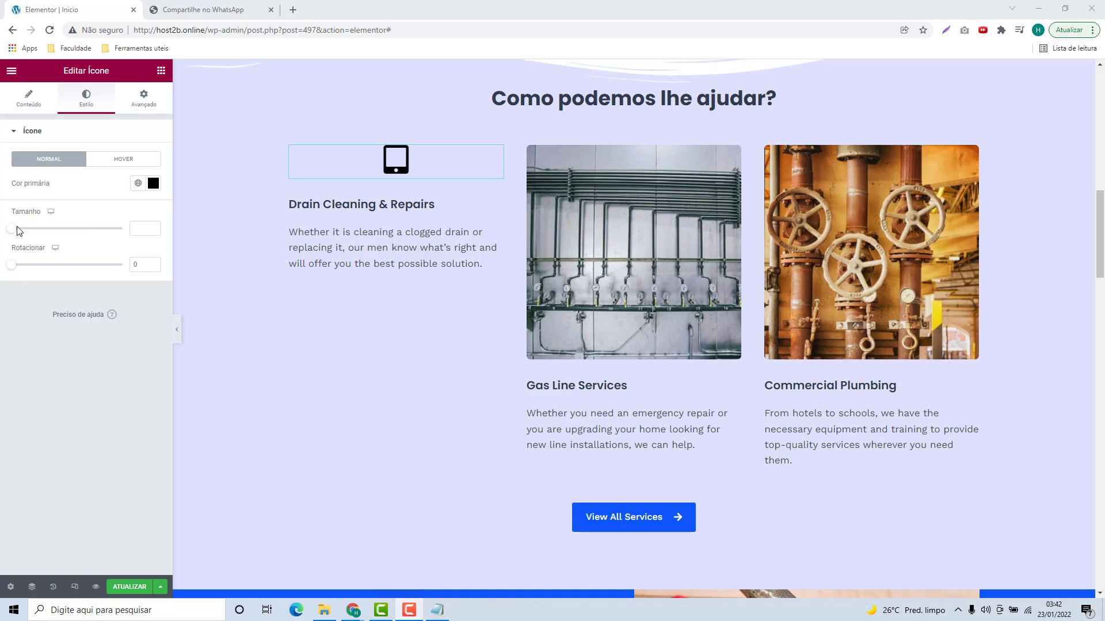
drag(11, 229, 57, 229)
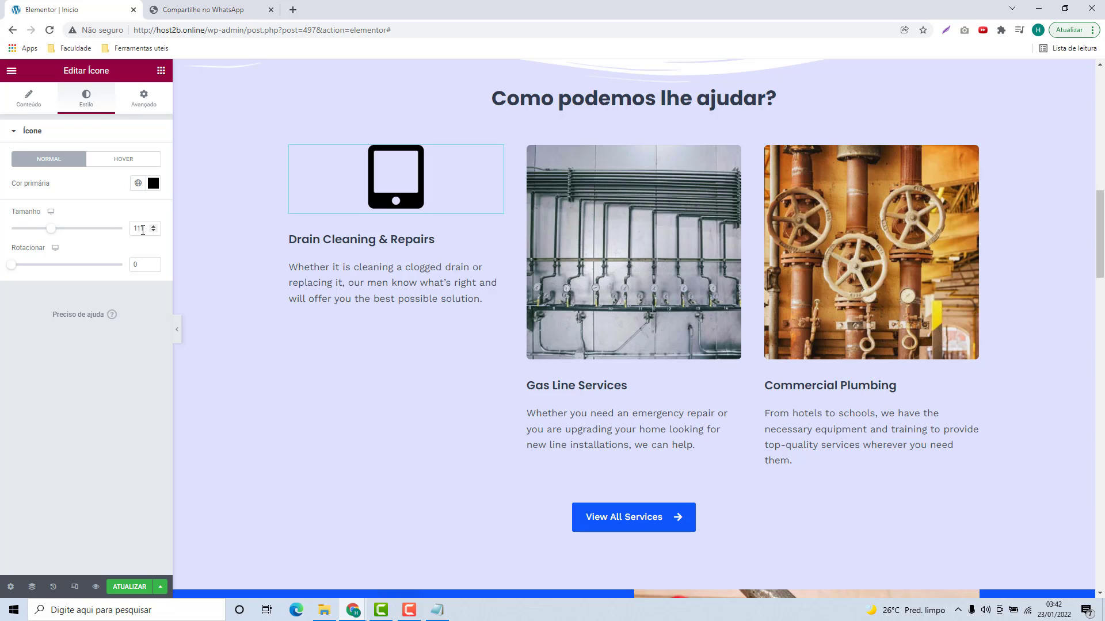
drag(144, 228, 133, 229)
text(90)
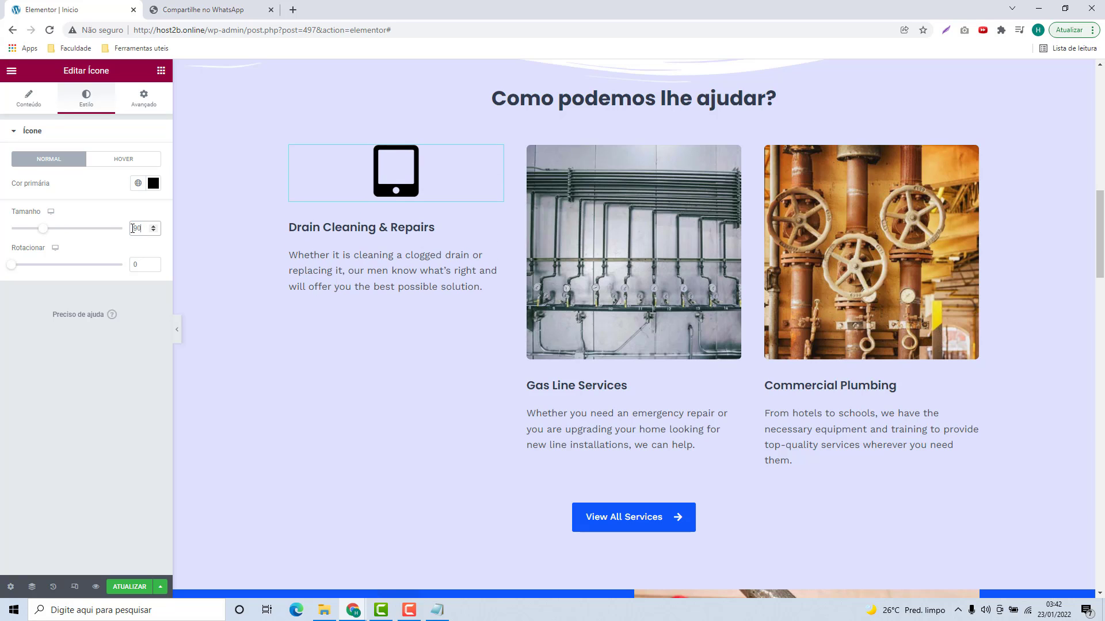
drag(13, 272, 5, 281)
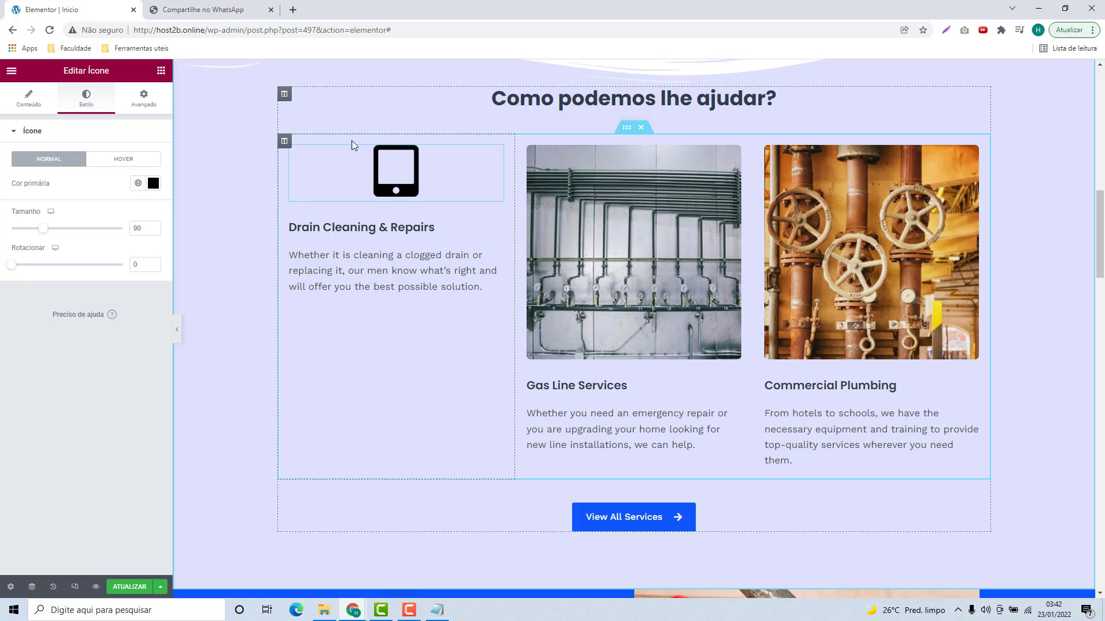
Step: Replace the first heading with 'Site 100% Responsivo' copied from the notes
click(339, 230)
click(437, 610)
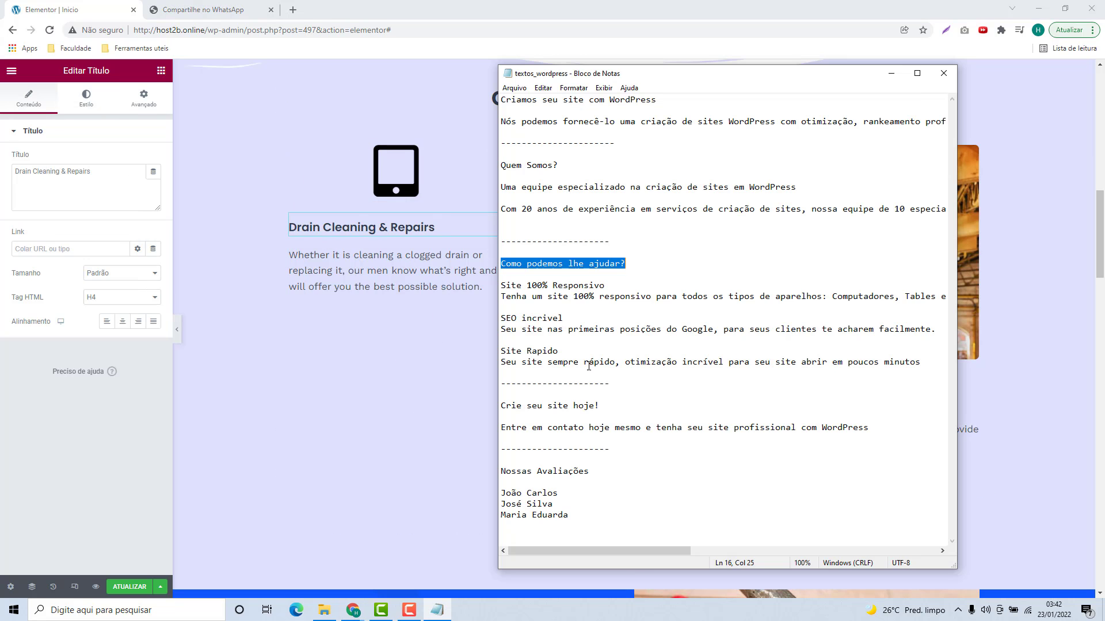
click(516, 285)
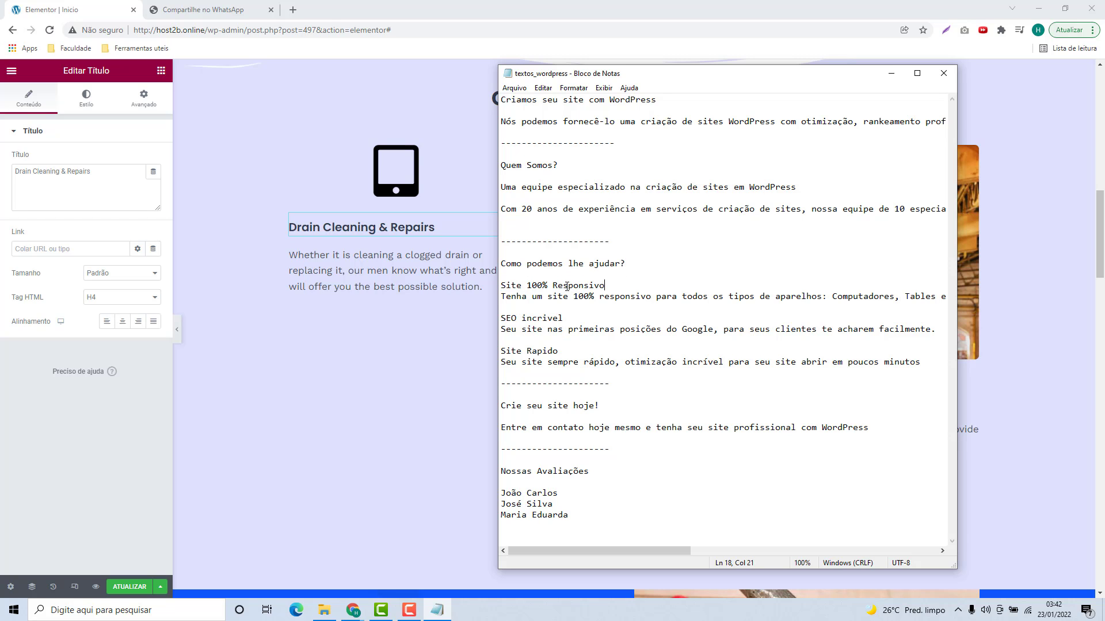
key(shift+Home)
key(ctrl+c)
click(363, 230)
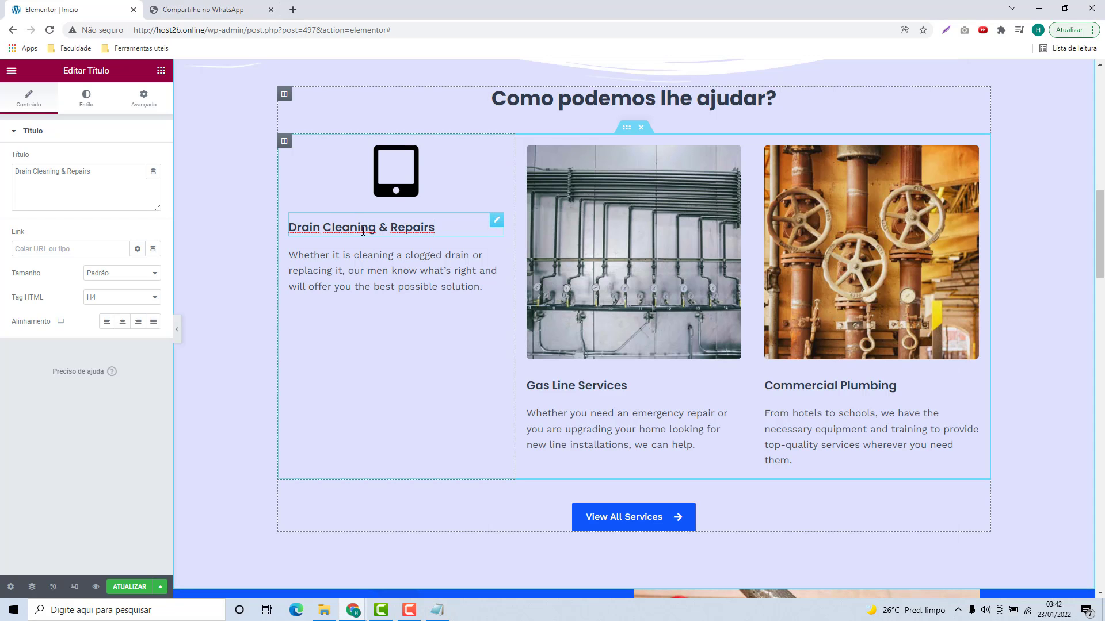
key(ctrl+a)
key(ctrl+v)
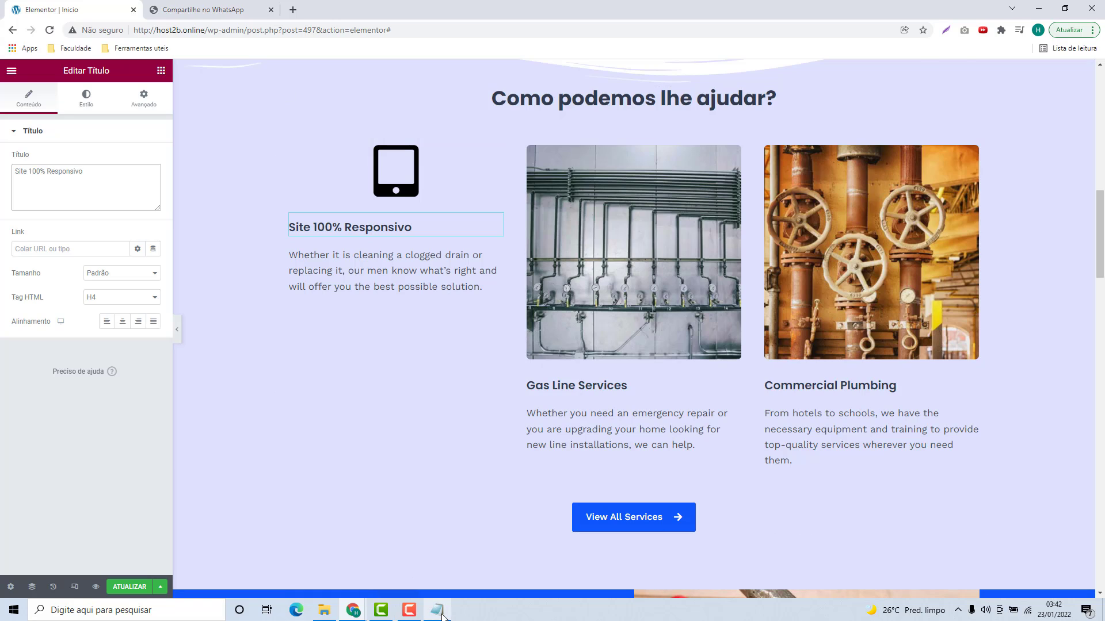
Step: Replace the first column's description with the responsive-site text from the notes
click(437, 611)
drag(501, 296, 985, 295)
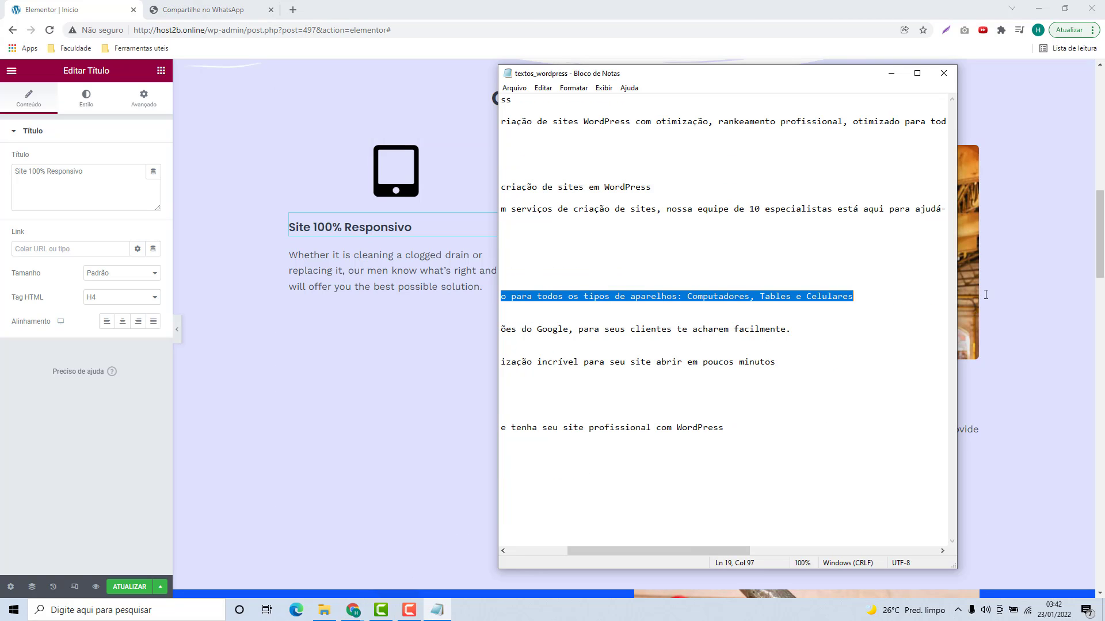
key(ctrl+c)
click(368, 276)
key(ctrl+a)
key(ctrl+v)
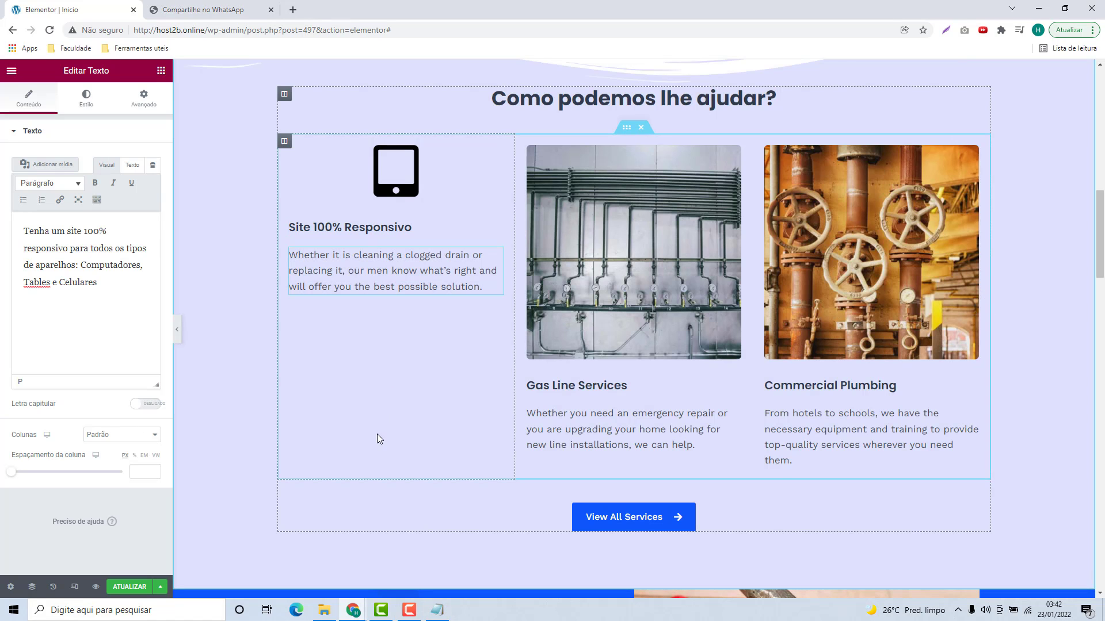
Step: Centre-align the Site 100% Responsivo heading
click(336, 196)
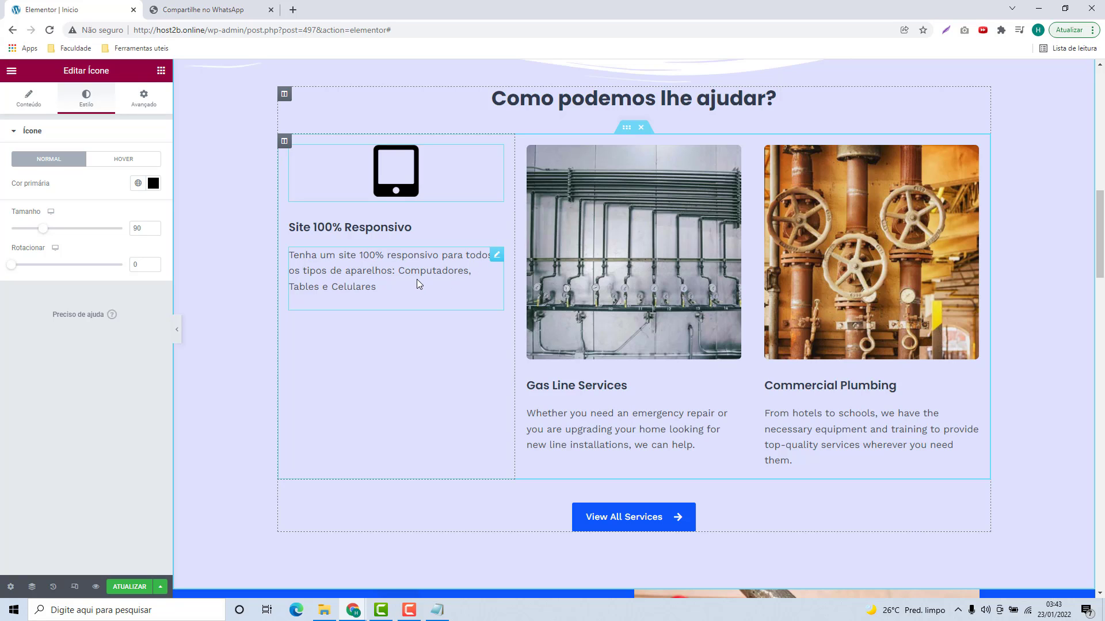
click(347, 230)
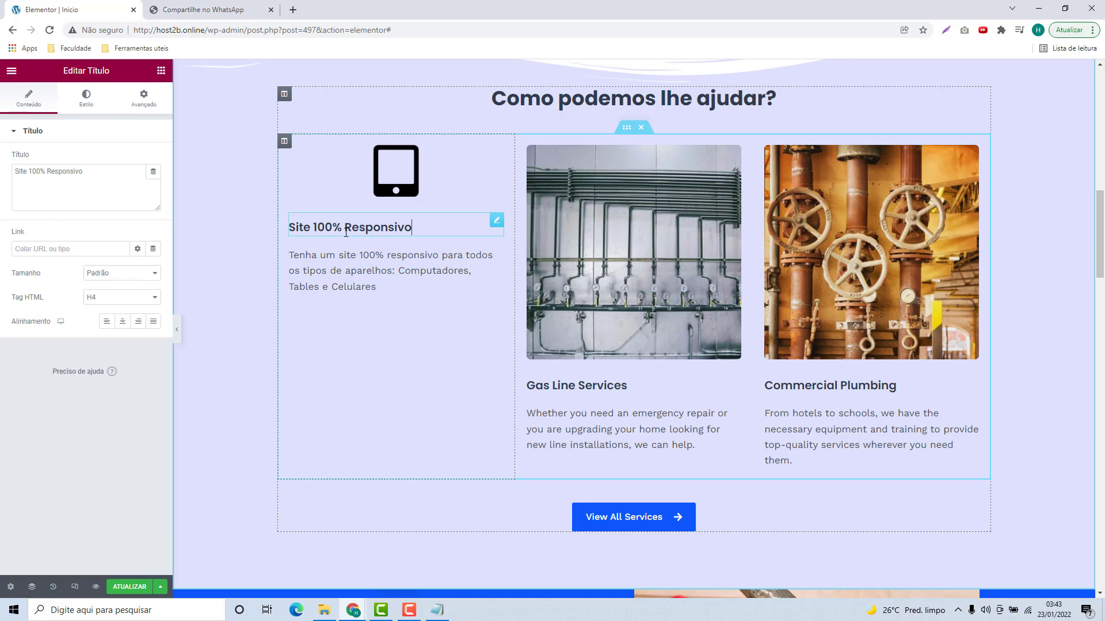
click(127, 323)
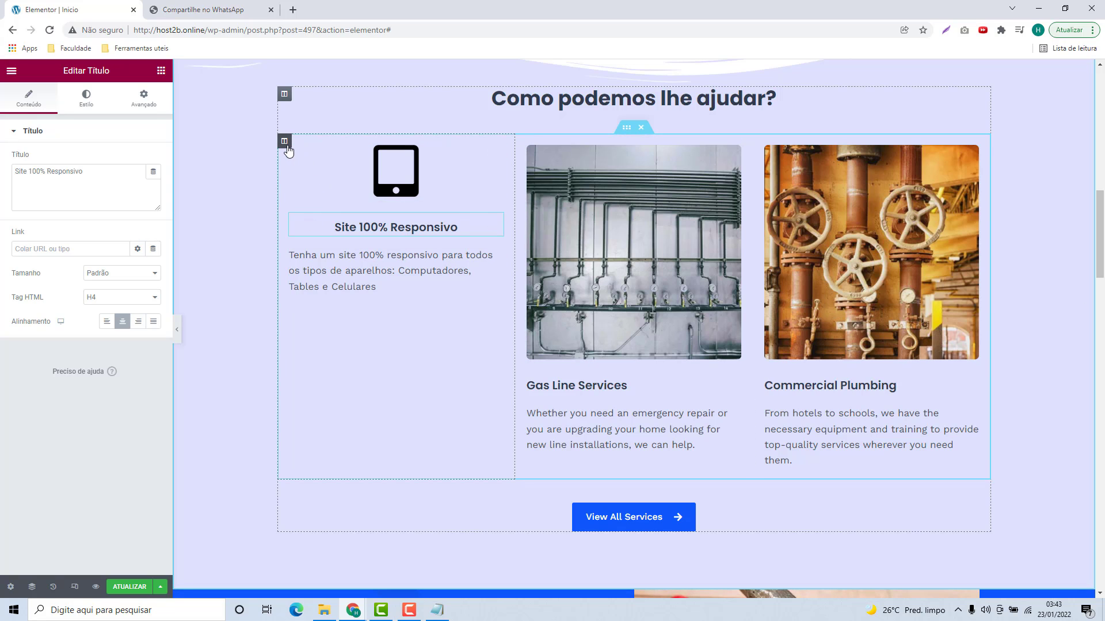
Step: Set all of the first column's linked margins to 20
click(285, 141)
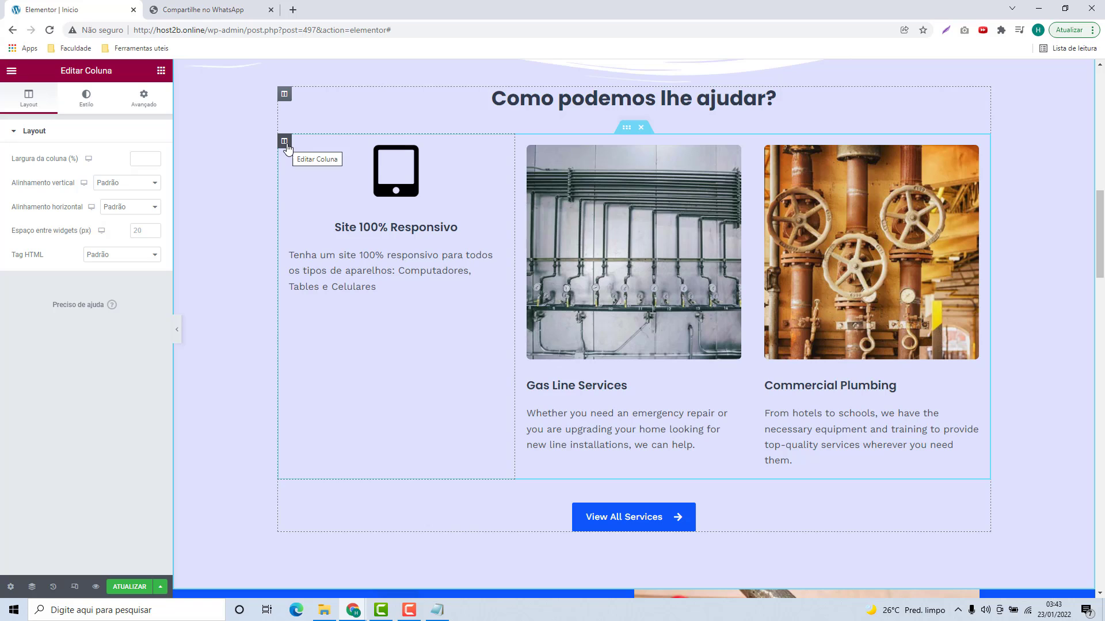
click(144, 104)
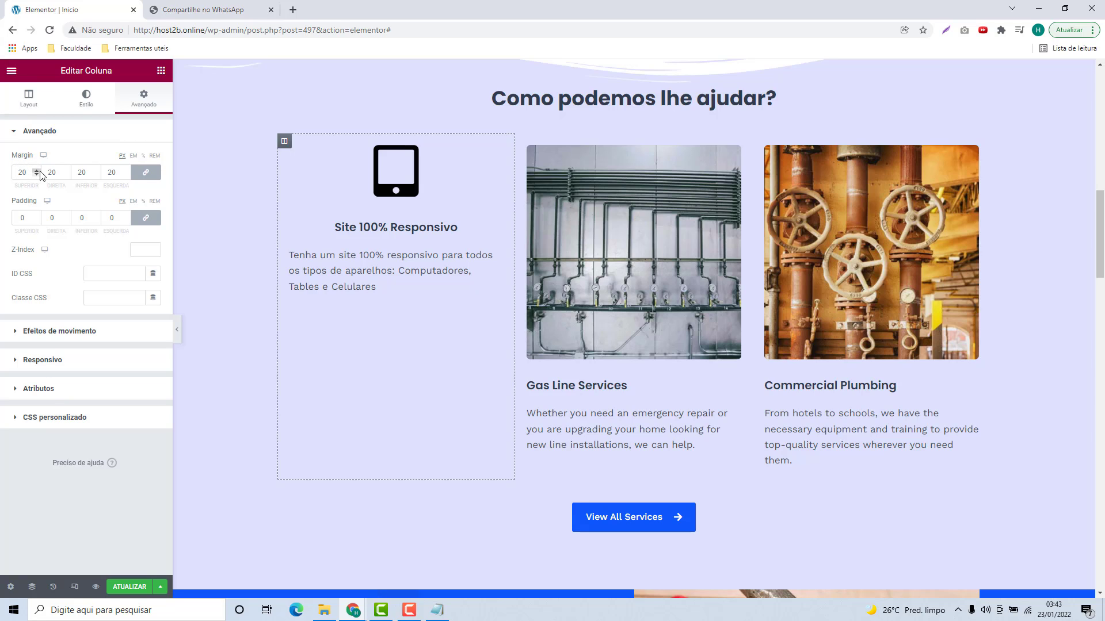
click(153, 178)
click(133, 174)
text(30)
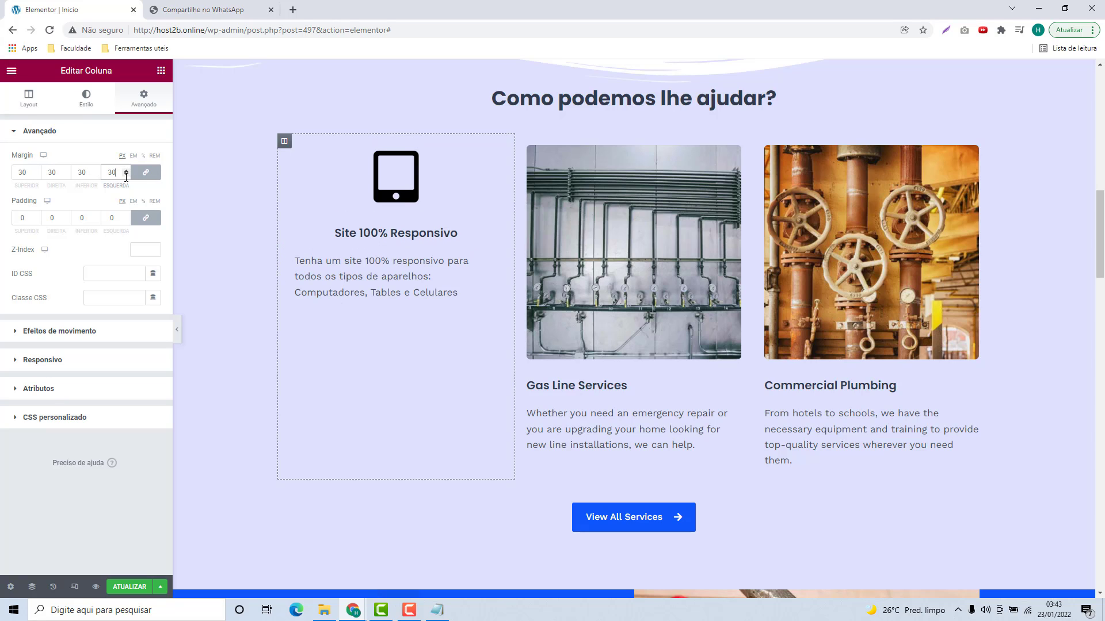
double_click(115, 173)
text(20)
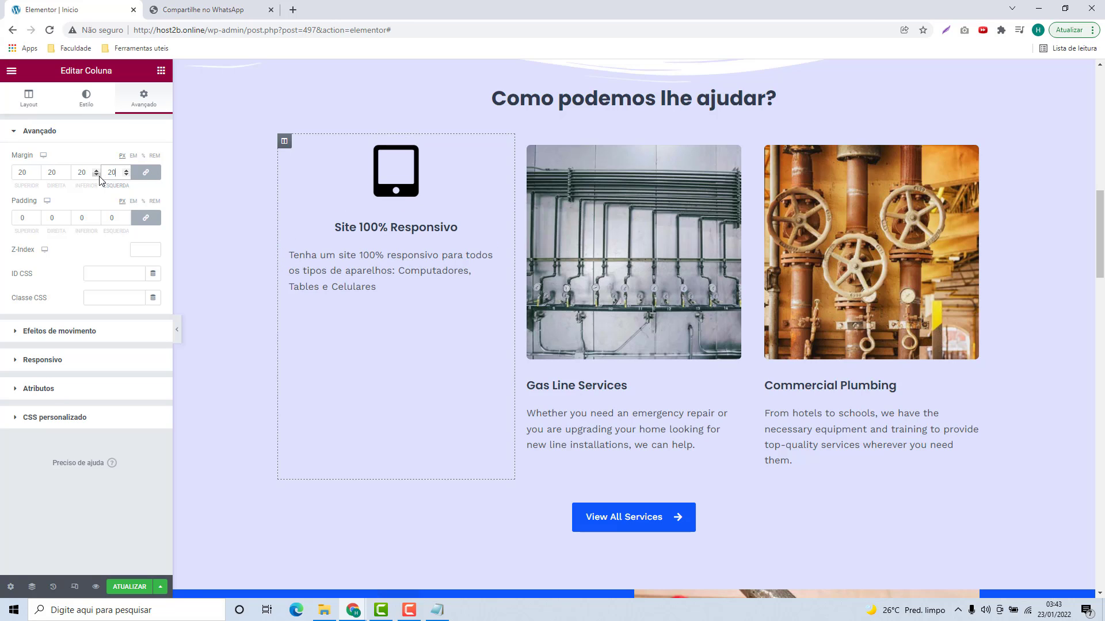
Step: Unlink the margins and change the right and left values to 60
click(147, 174)
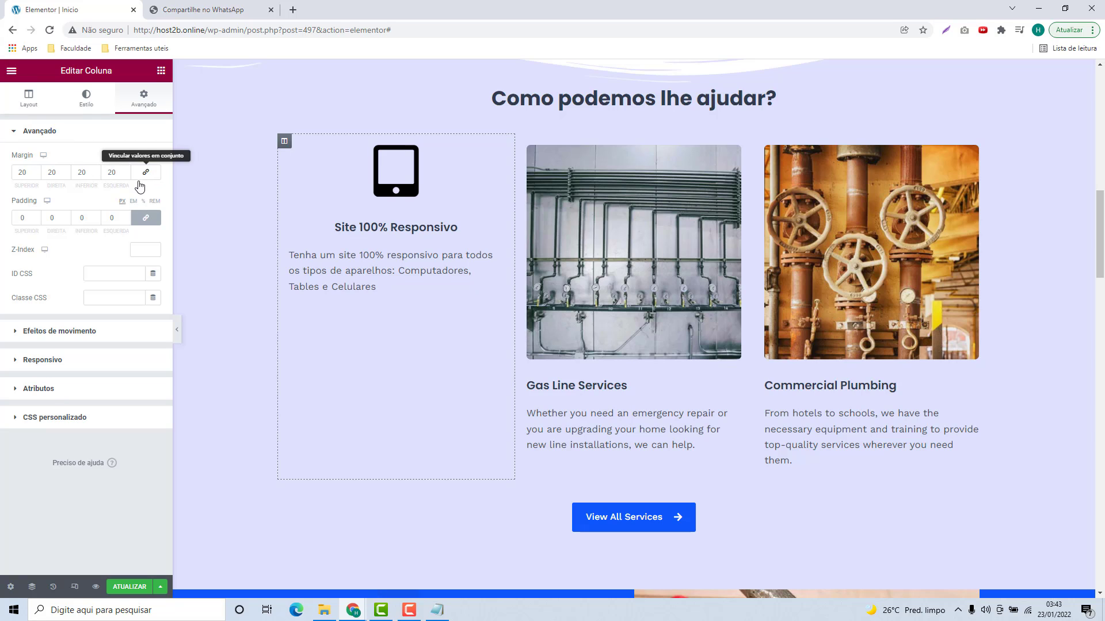
double_click(62, 174)
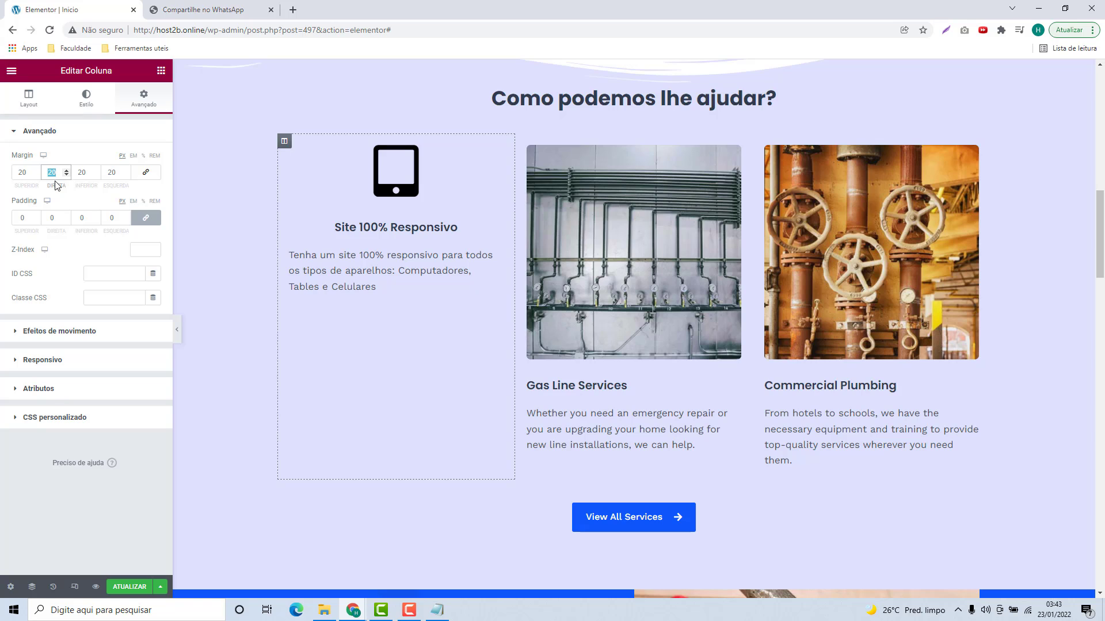
text(60)
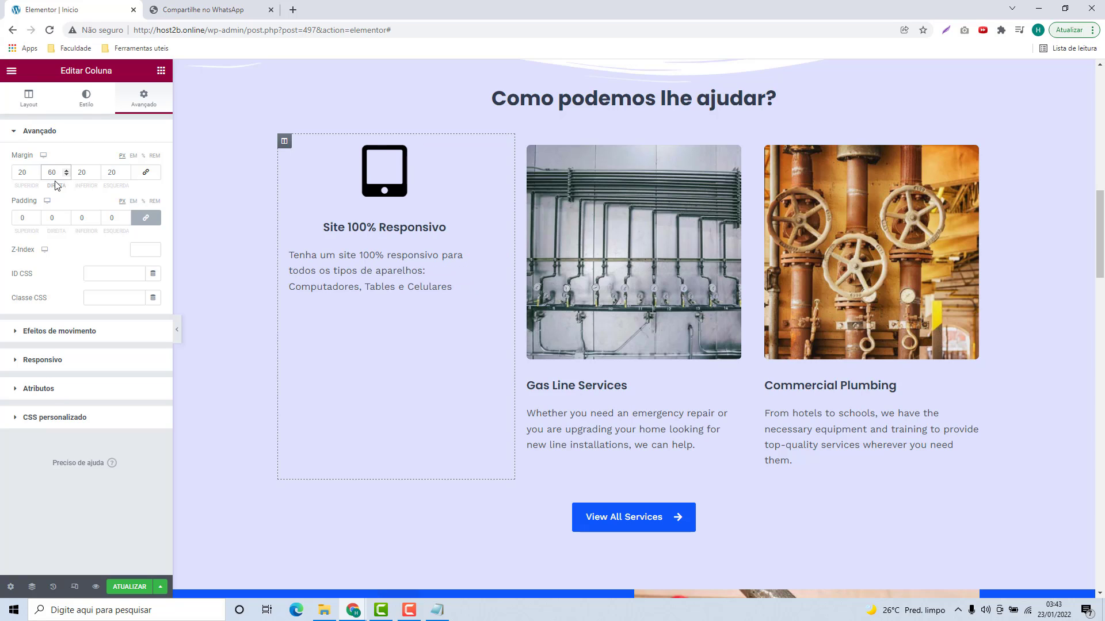
double_click(121, 173)
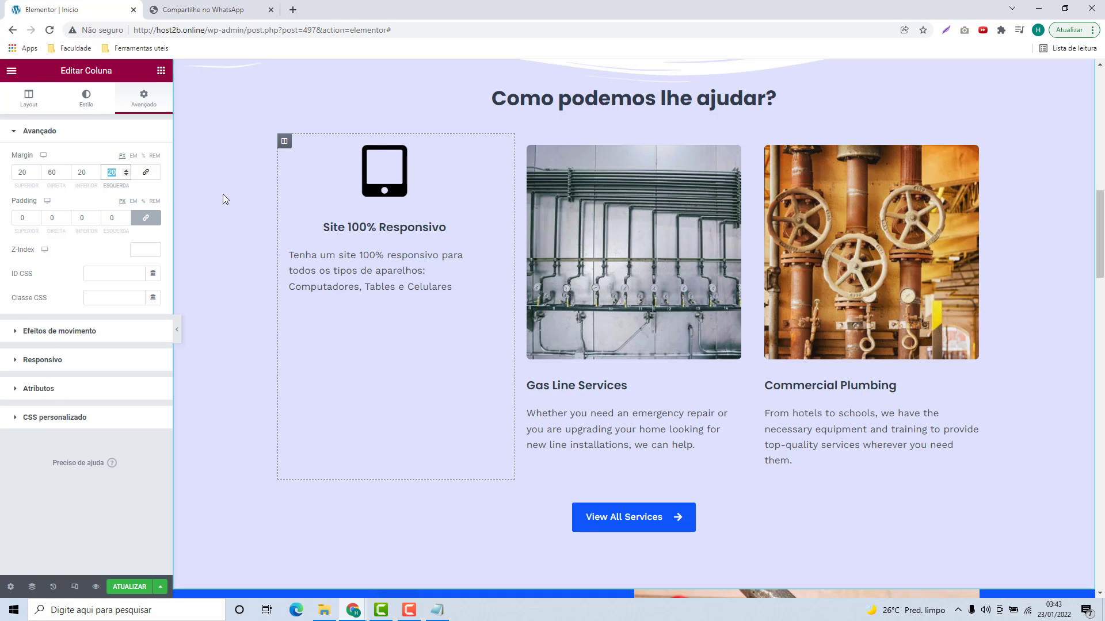
text(60)
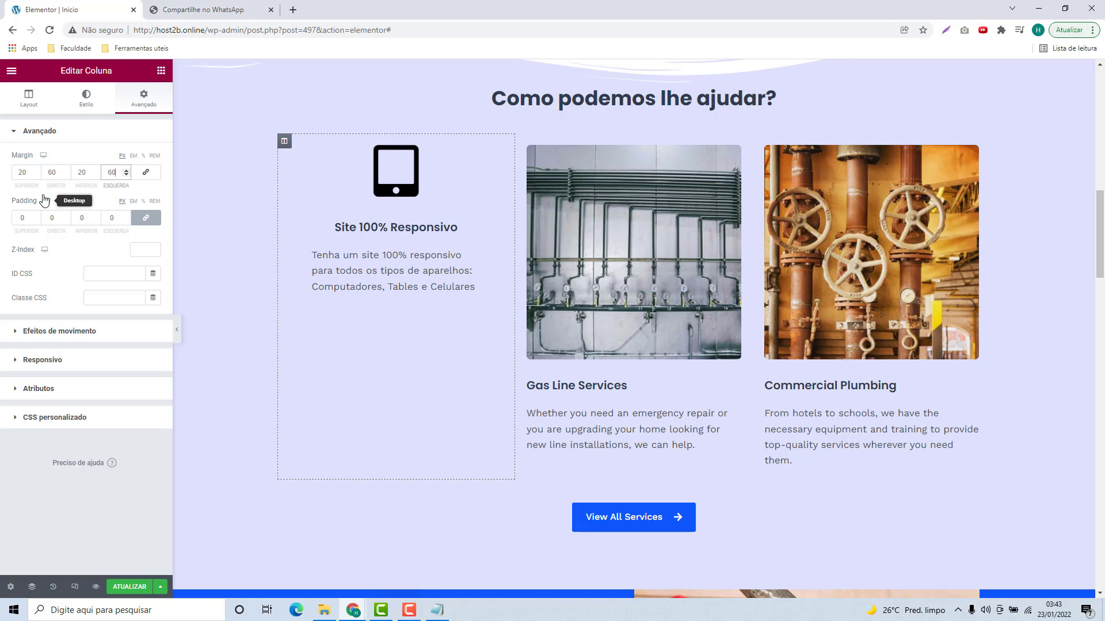
drag(18, 186, 26, 186)
click(81, 191)
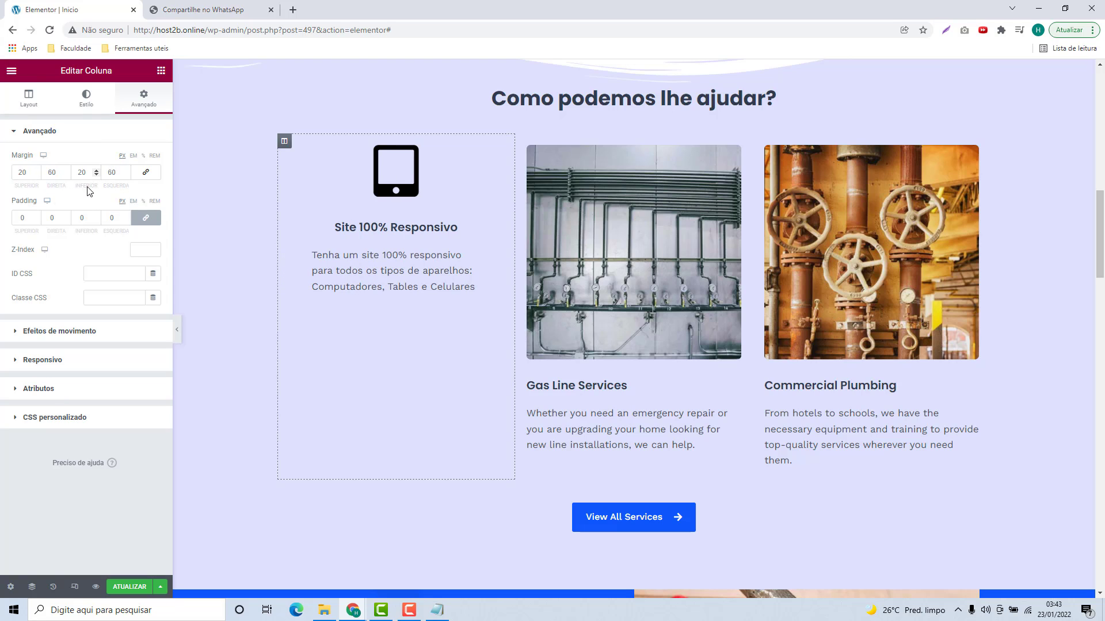
click(119, 190)
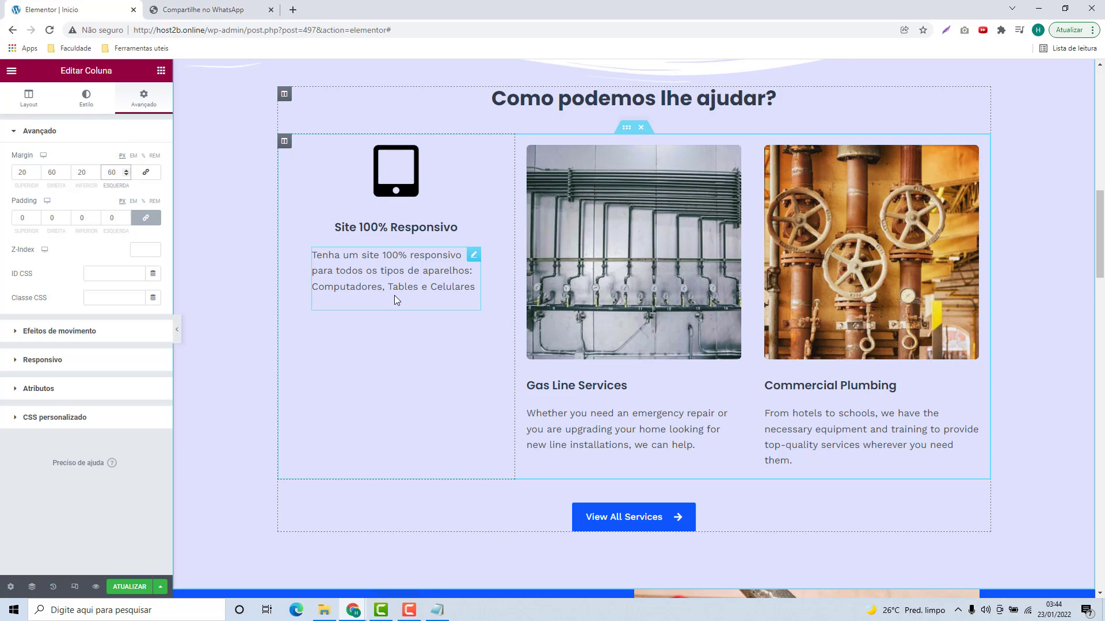
Step: Duplicate the Site 100% Responsivo column twice to make three copies
right_click(284, 144)
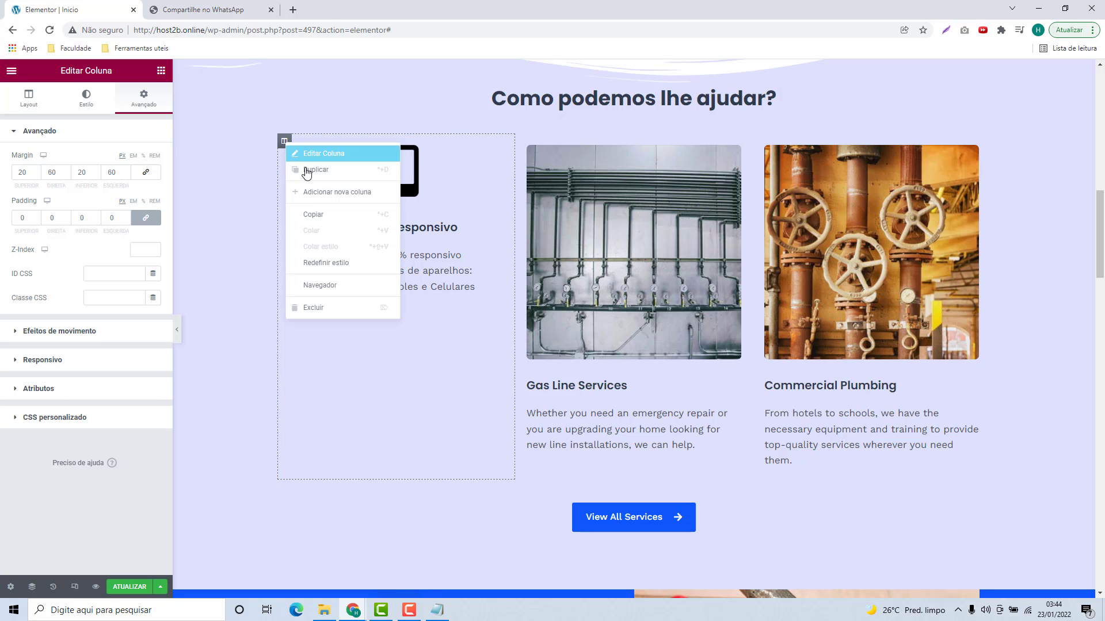
click(313, 178)
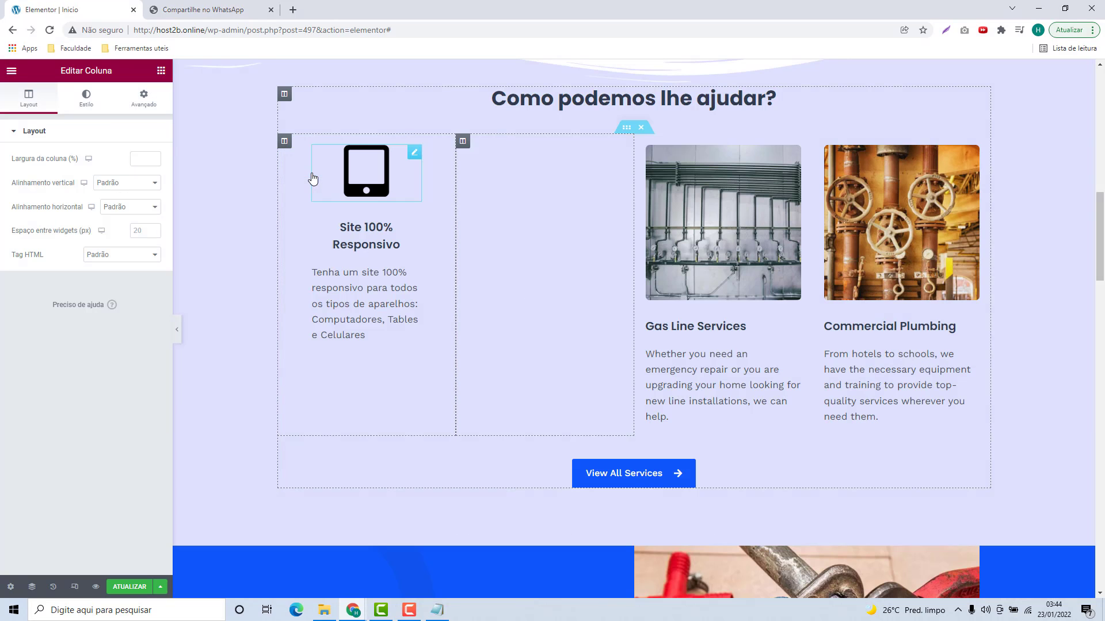
right_click(462, 141)
click(489, 174)
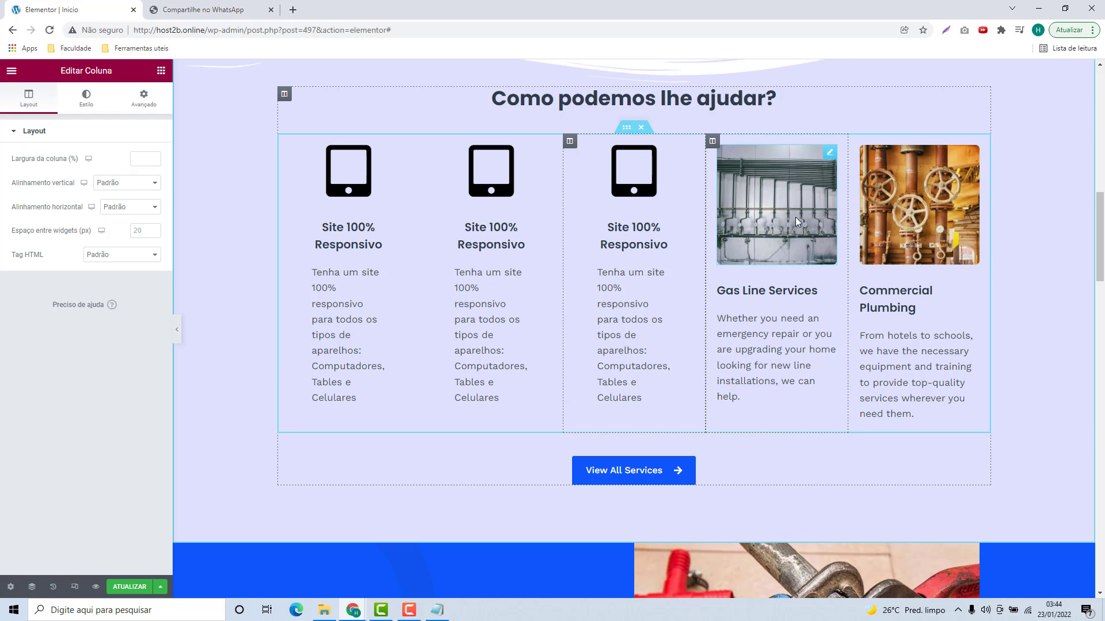
Step: Delete the Gas Line Services and Commercial Plumbing columns
right_click(712, 141)
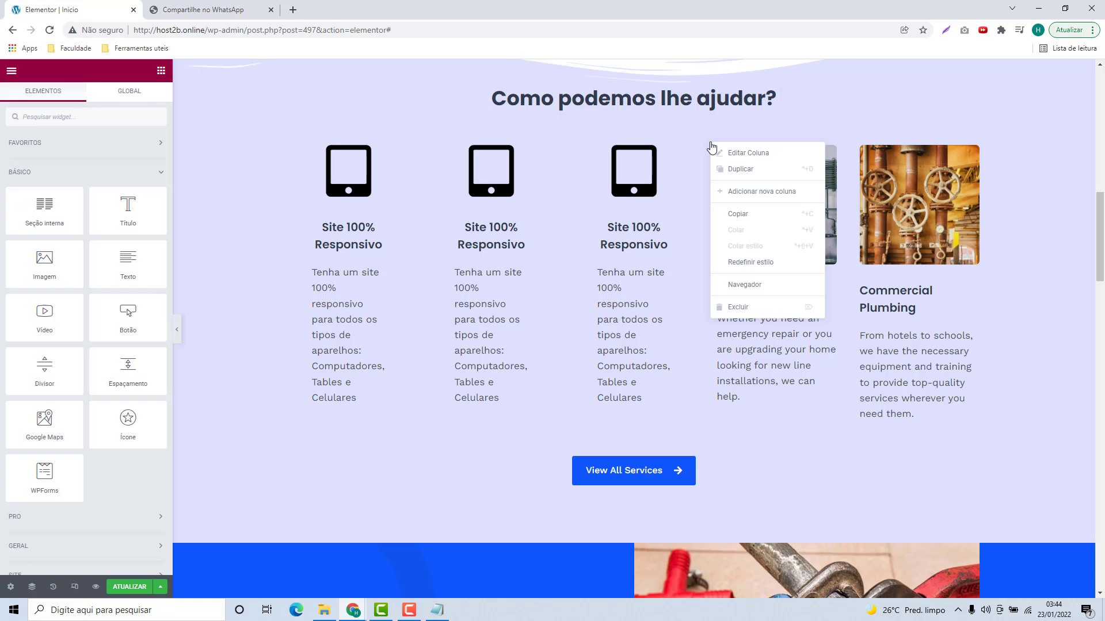
click(751, 308)
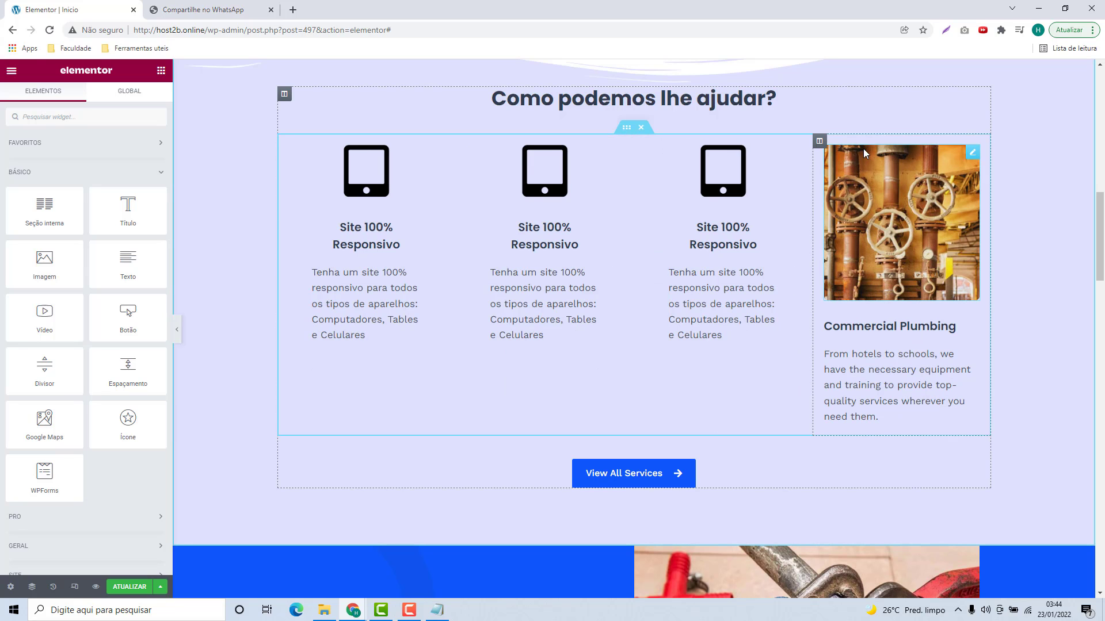
right_click(823, 151)
click(833, 303)
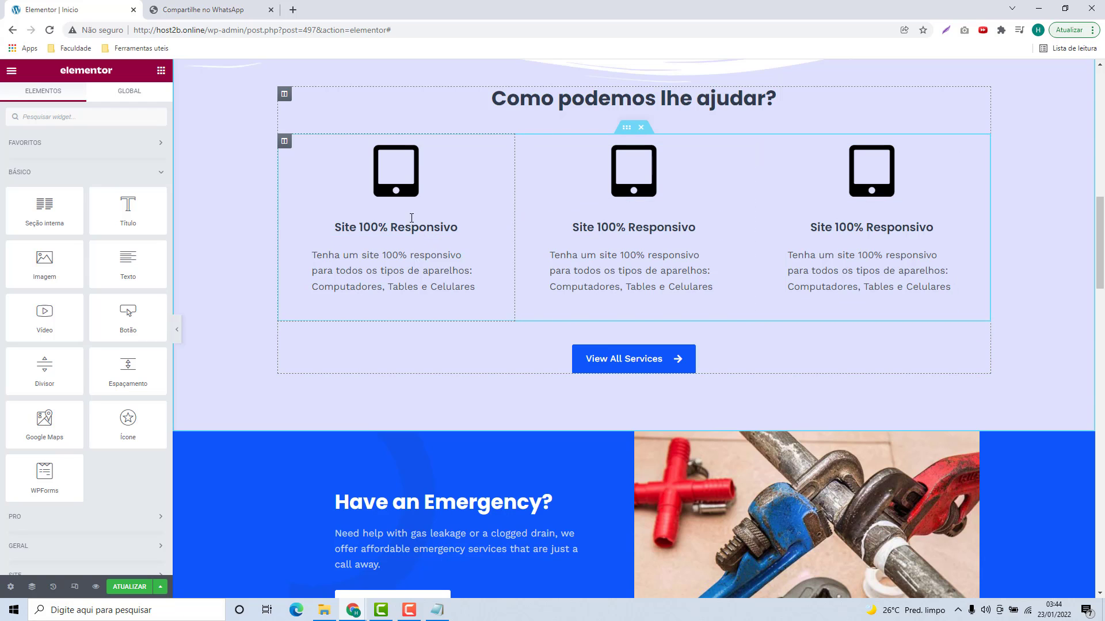
Step: Replace the middle column's tablet icon with the Google G icon
click(647, 191)
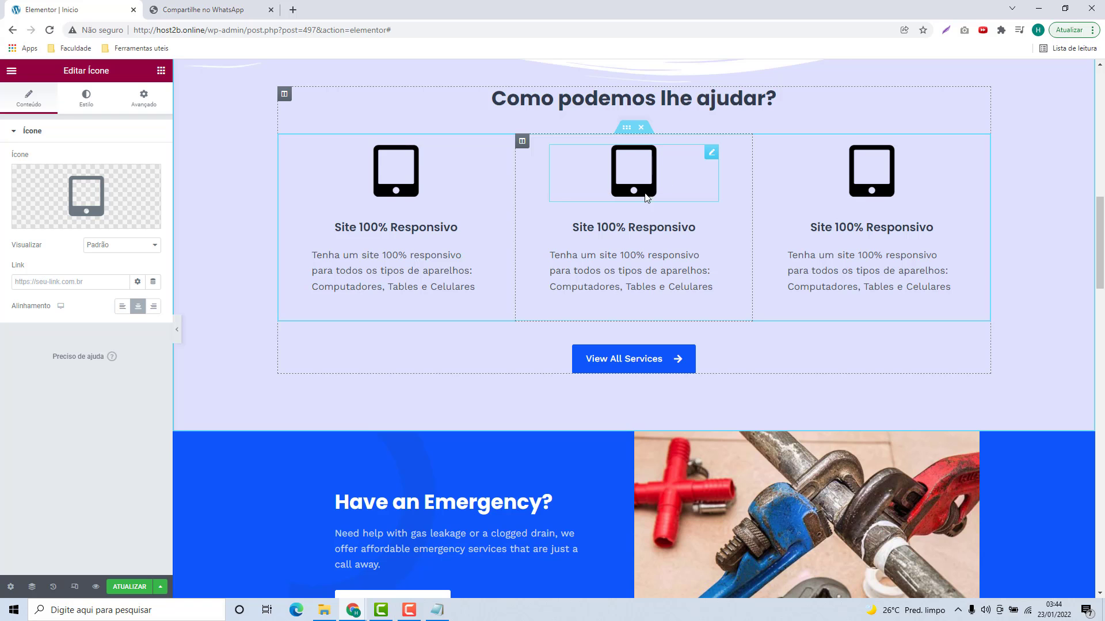
click(91, 187)
text(google)
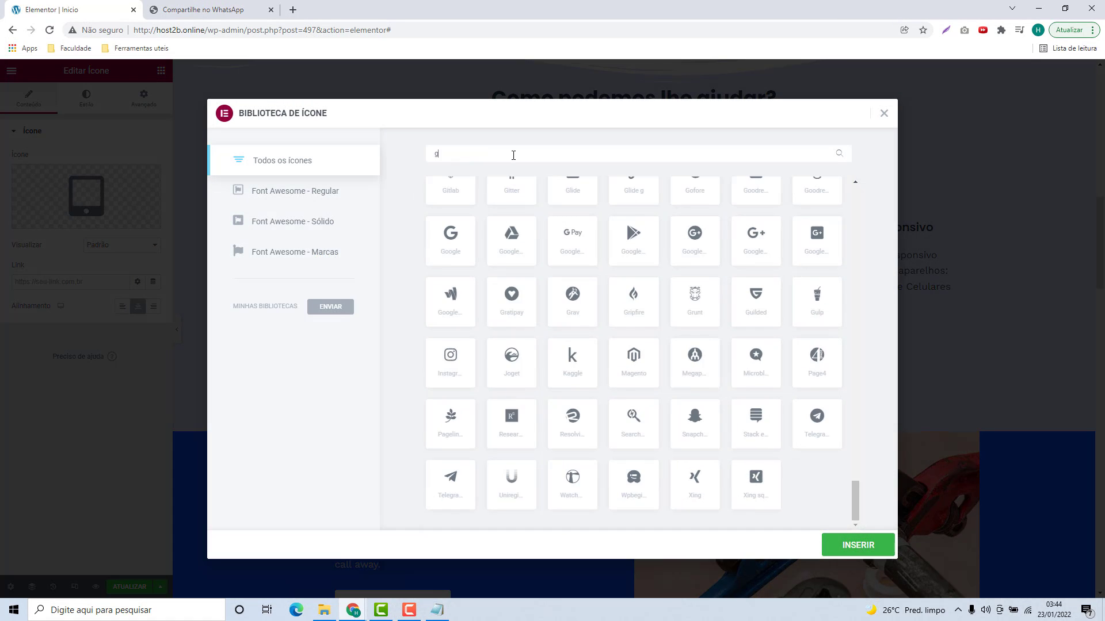
click(435, 226)
click(860, 545)
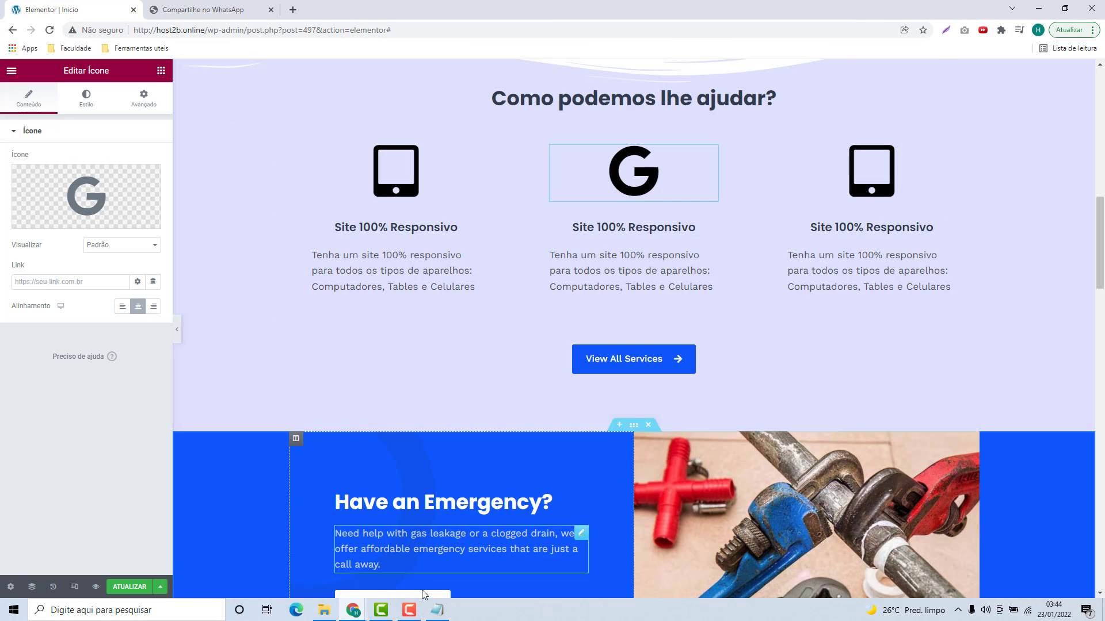
Step: Select the 'SEO incrivel' heading in the textos_wordpress notes
click(437, 610)
drag(639, 554, 524, 554)
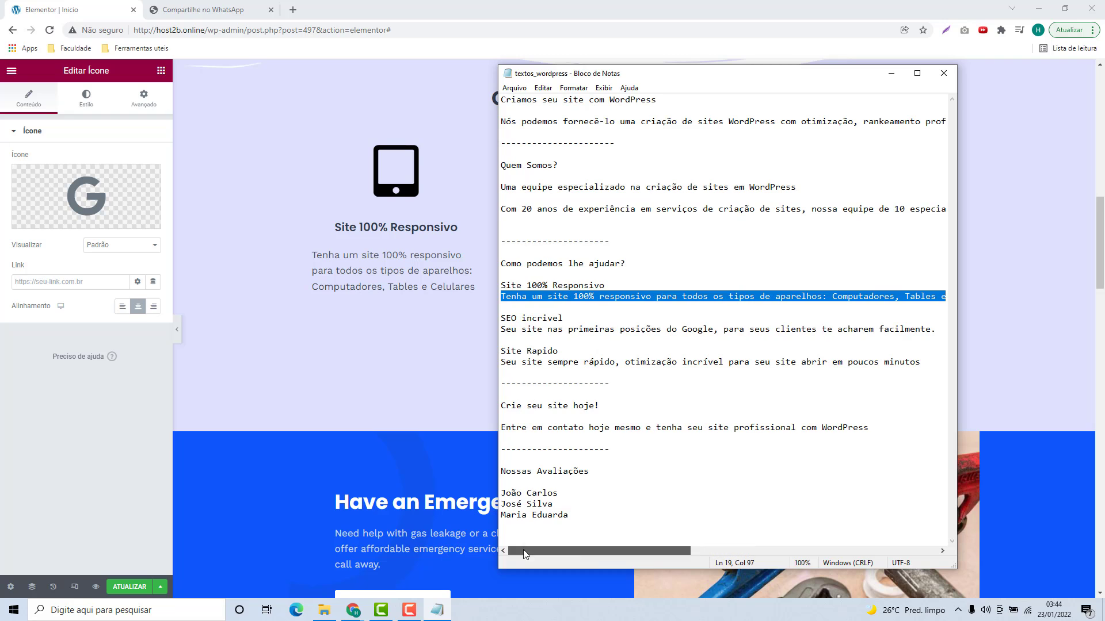
drag(570, 324, 501, 319)
key(ctrl+c)
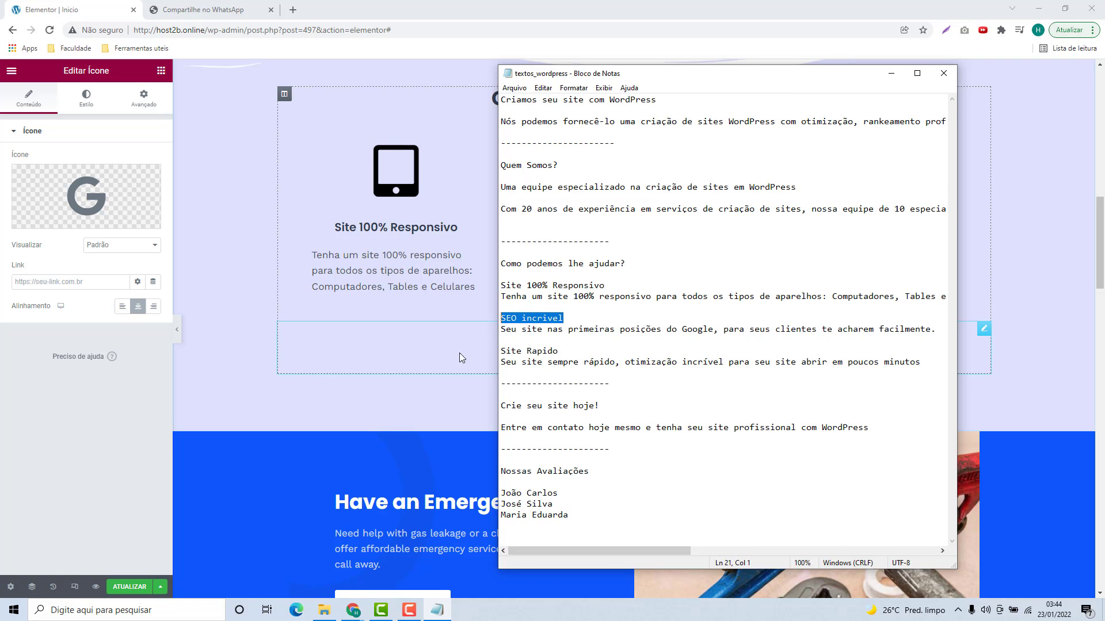
Step: Set the middle column's heading to 'SEO incrivel'
click(410, 403)
click(586, 231)
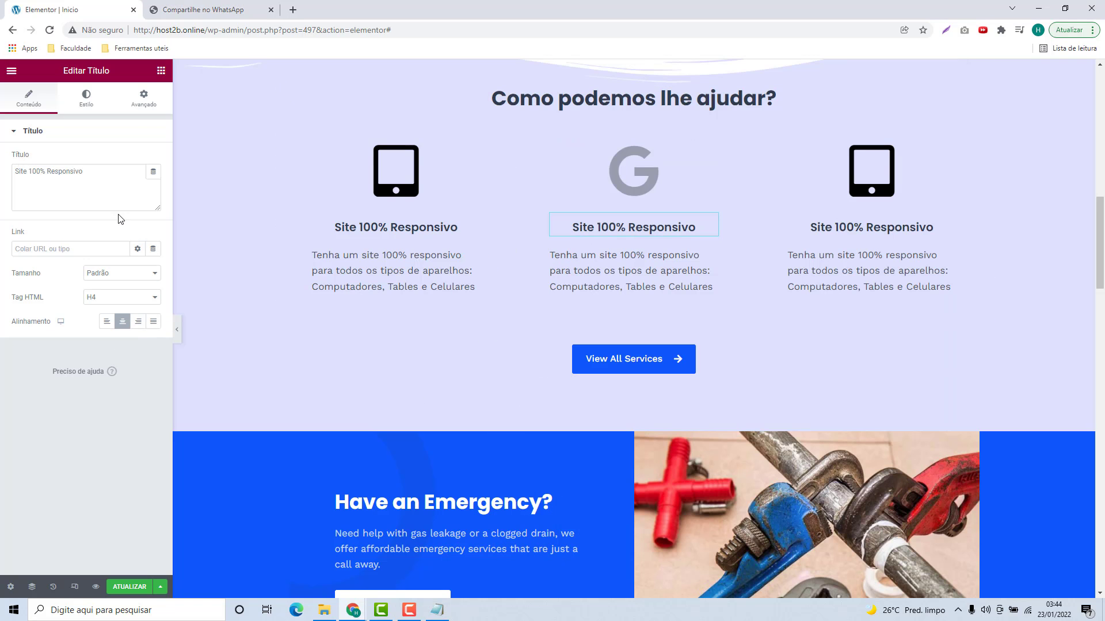
triple_click(28, 175)
key(ctrl+v)
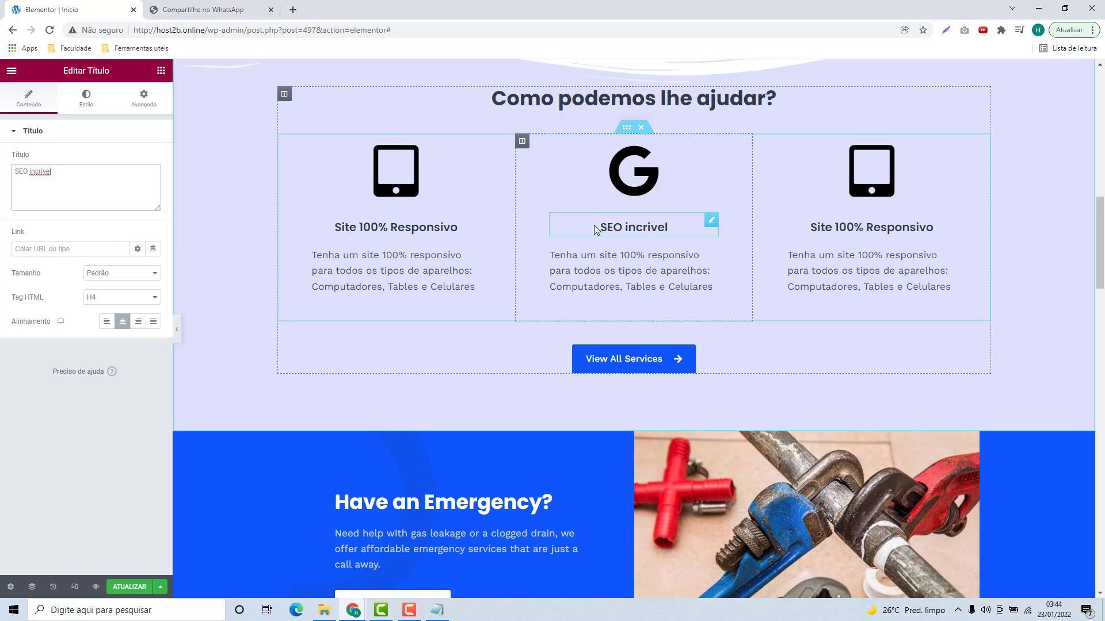
Step: Replace the middle description with the Google-rankings sentence from the notes
click(437, 610)
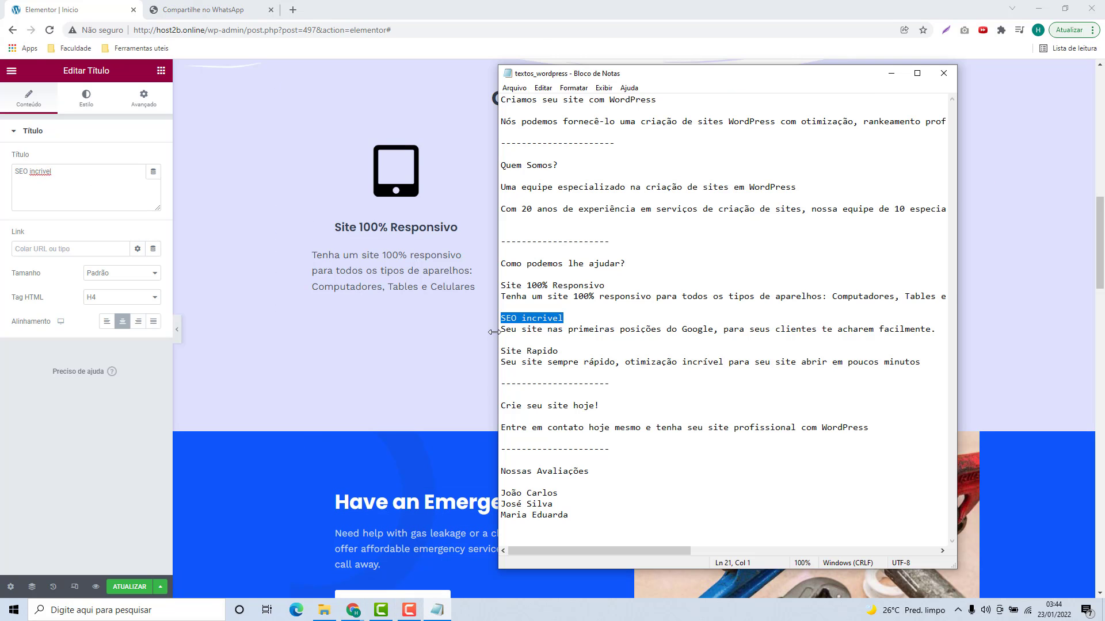
drag(500, 330, 785, 342)
key(ctrl+c)
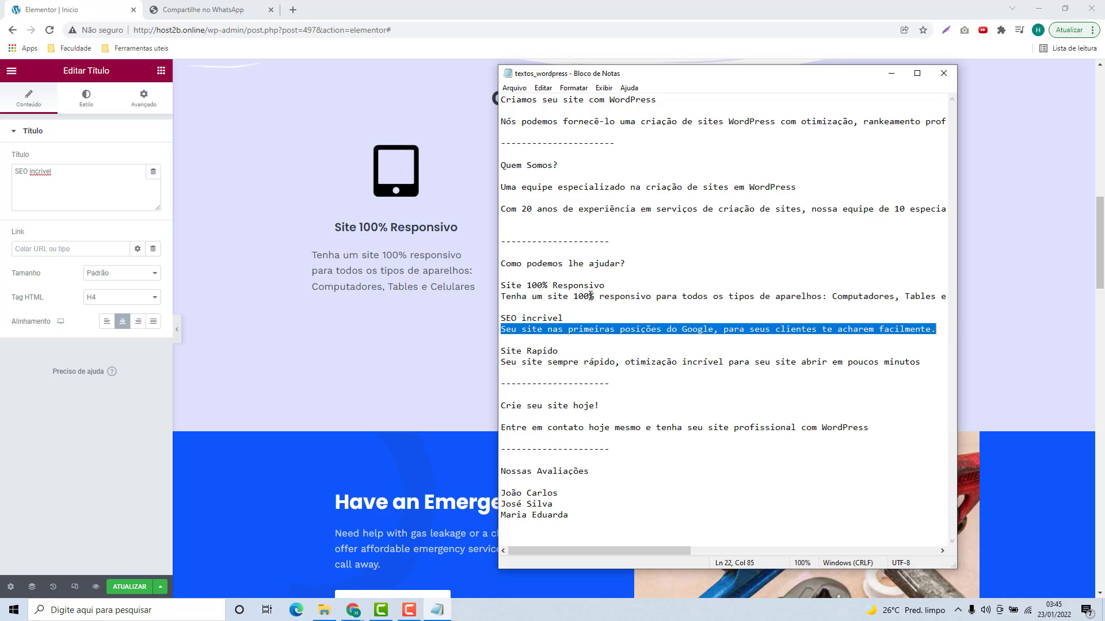
click(415, 378)
click(604, 254)
click(113, 278)
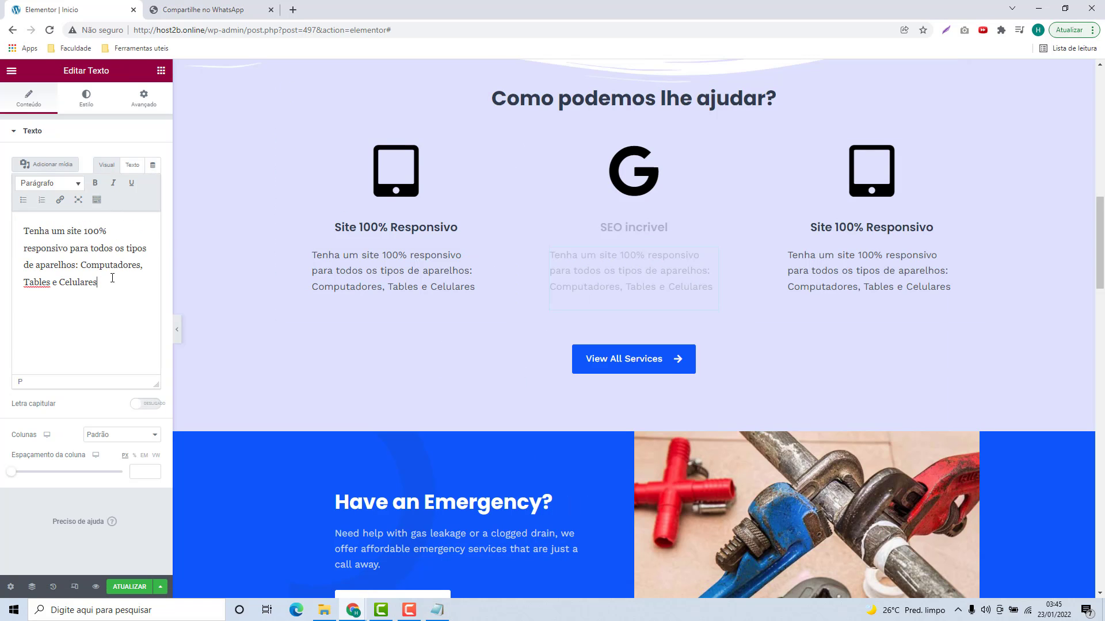
key(ctrl+a)
key(ctrl+v)
click(603, 348)
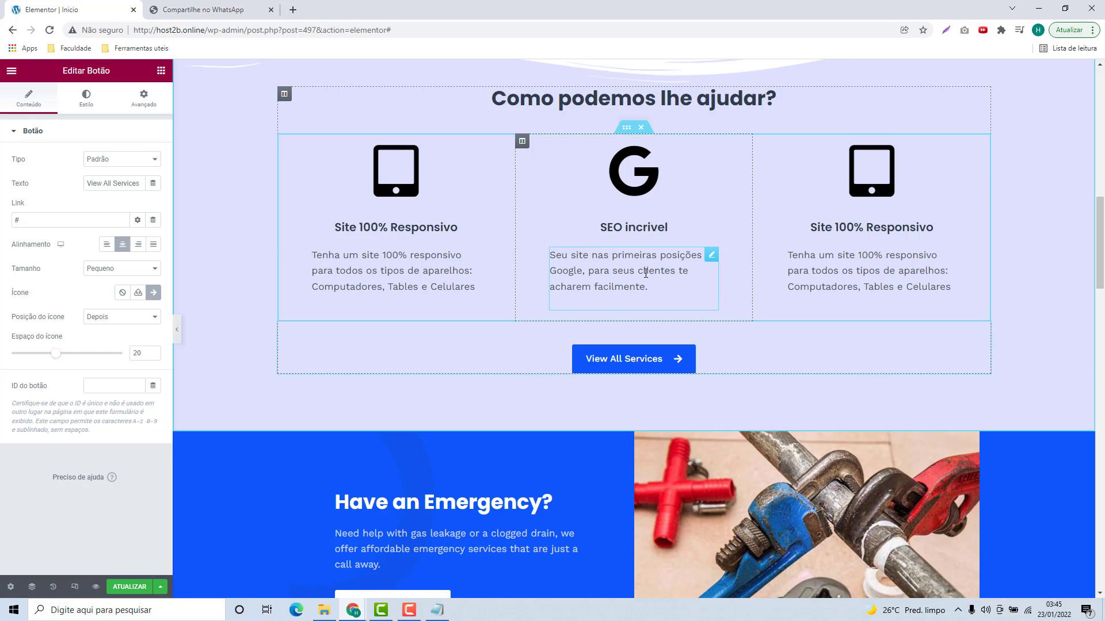
Step: Change the third column's icon to the Shipping truck icon
click(858, 232)
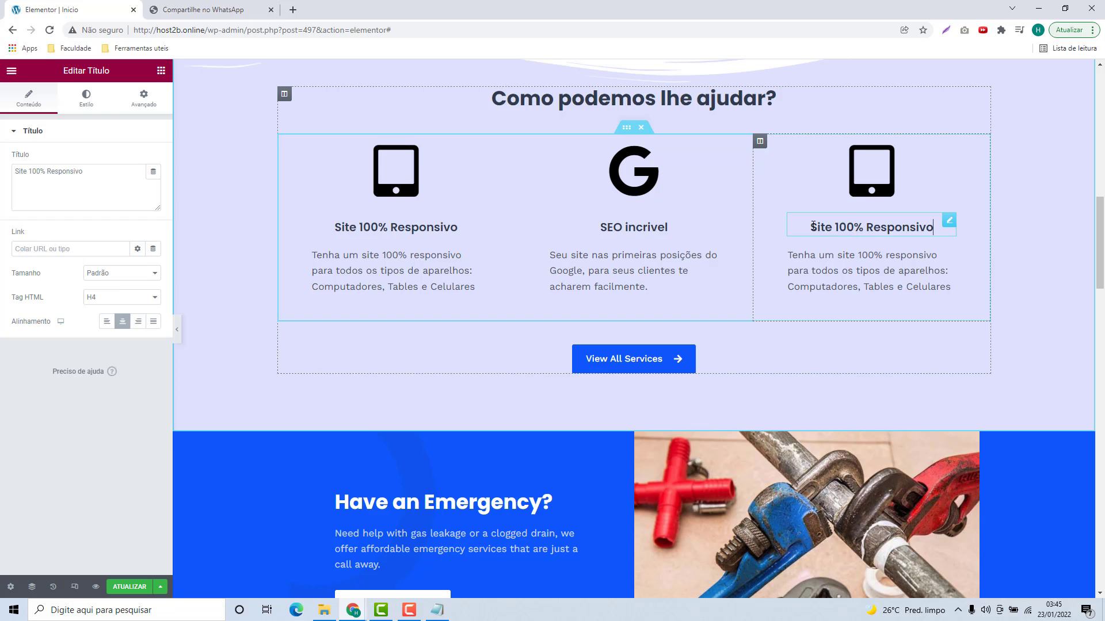
click(437, 610)
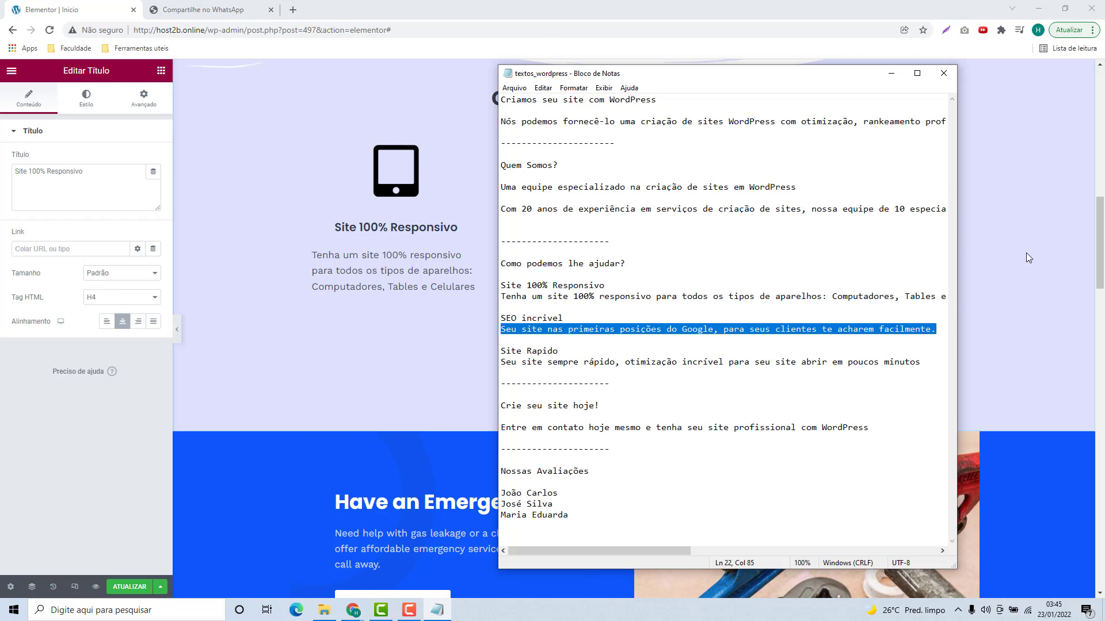
click(1026, 253)
click(871, 171)
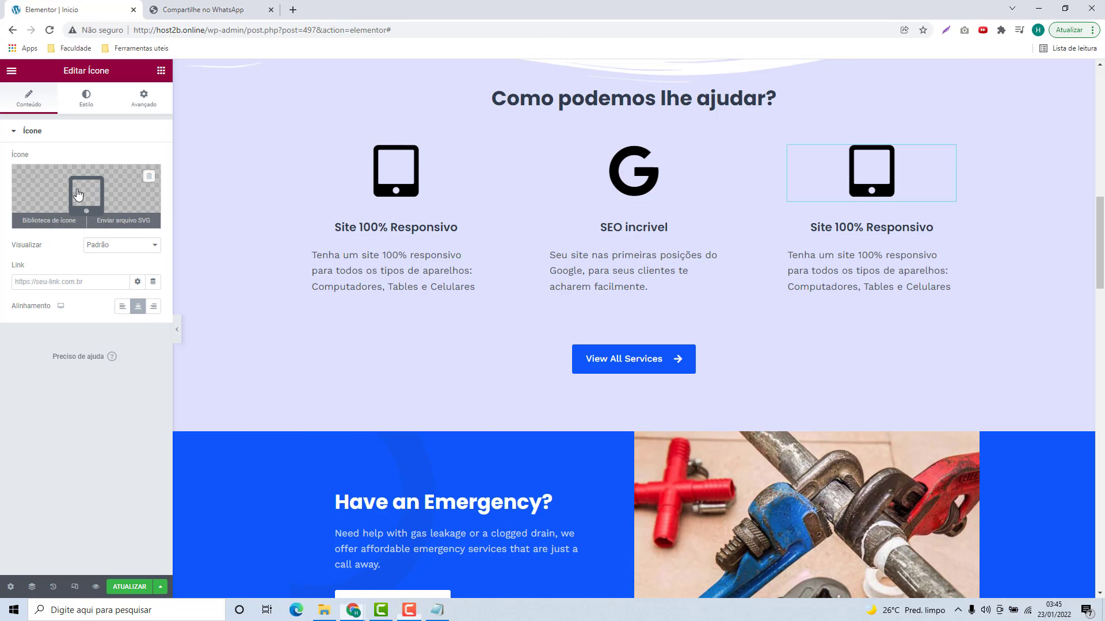
click(49, 220)
text(fast)
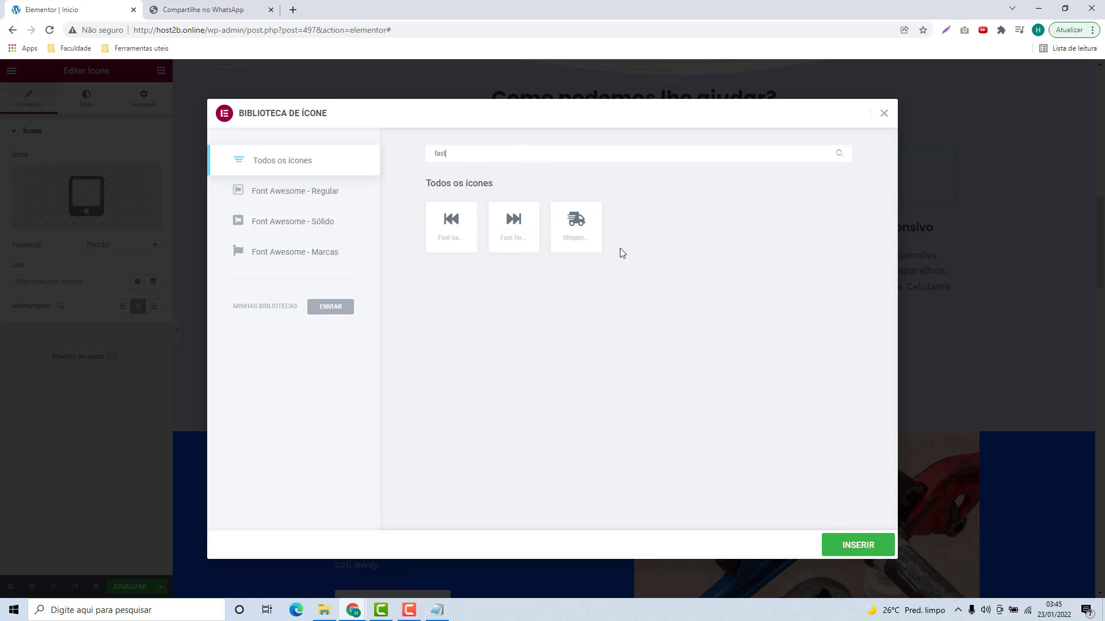
click(588, 247)
click(866, 545)
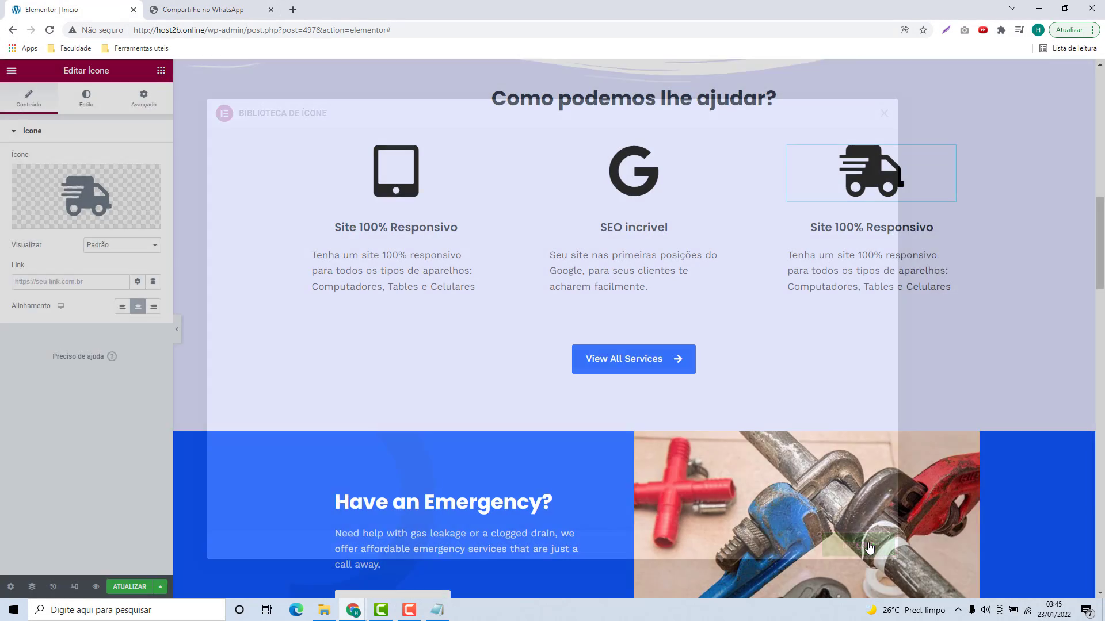
Step: Retitle the third column 'Site Rapido' using the line from the notes
click(437, 611)
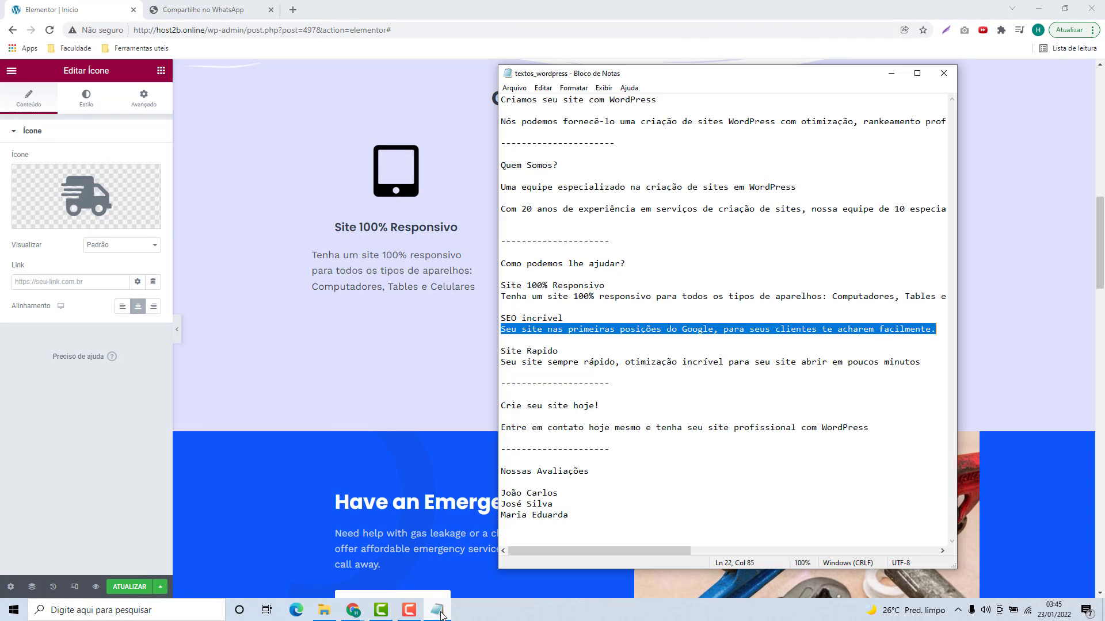
click(517, 360)
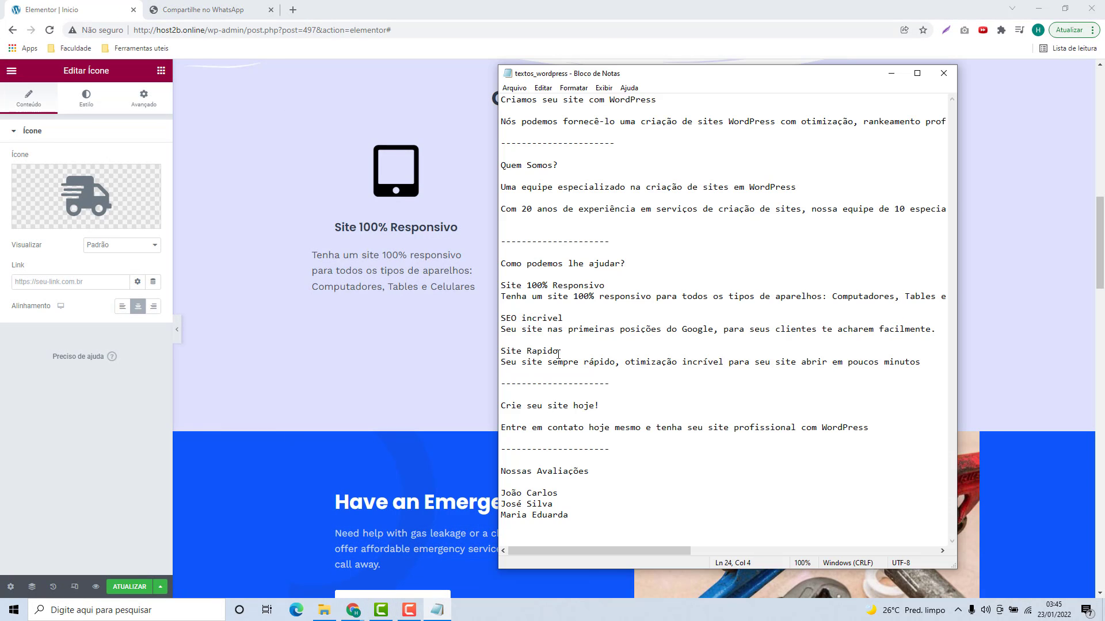
drag(558, 353, 500, 353)
key(ctrl+c)
key(alt+Tab)
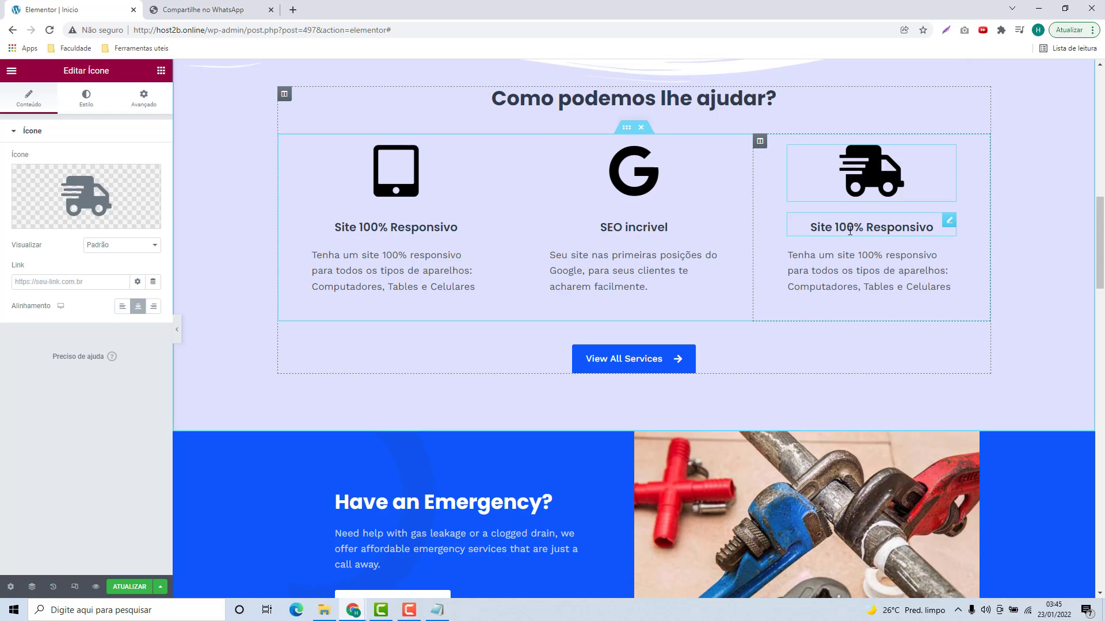
click(849, 229)
click(54, 196)
key(ctrl+a)
key(ctrl+v)
Step: Replace the third column's description with the fast-site paragraph from the notes
click(438, 610)
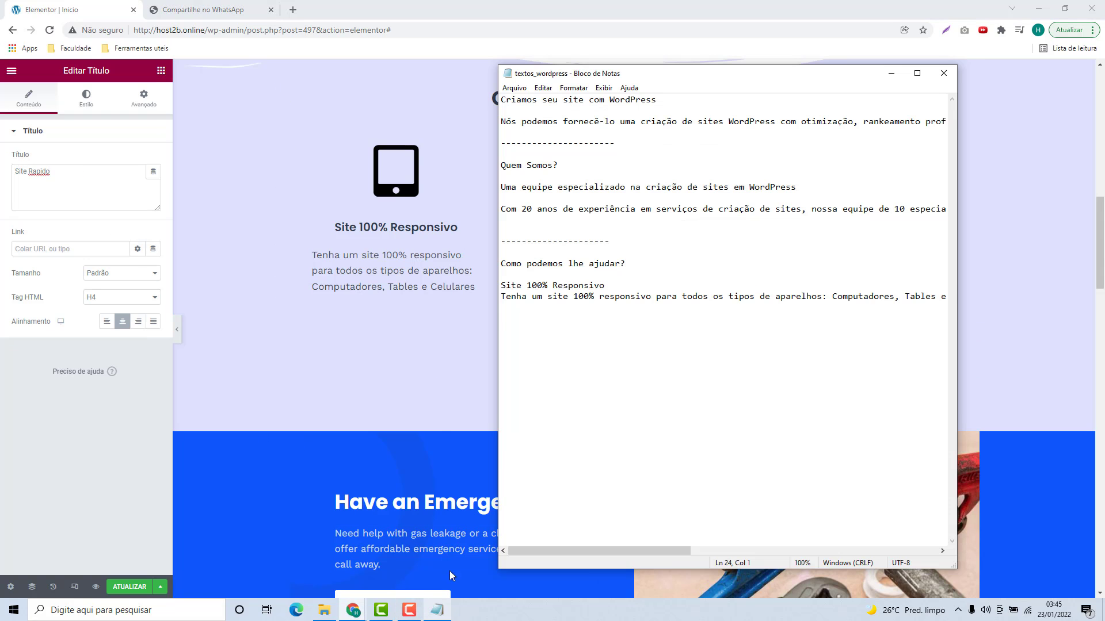
drag(502, 362, 921, 363)
key(ctrl+c)
key(alt+Tab)
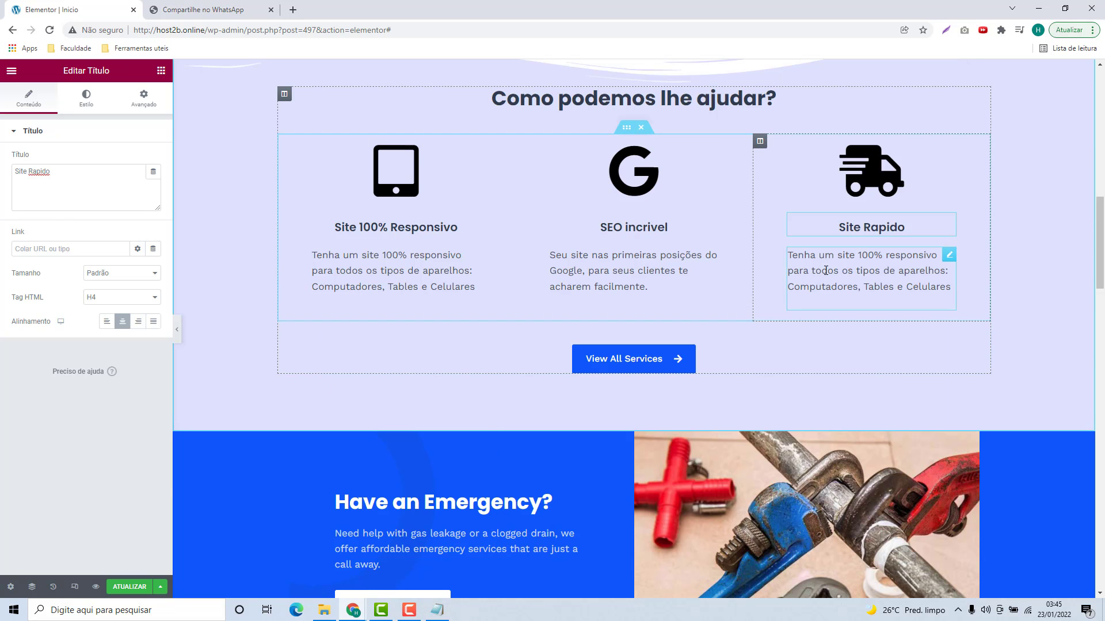
click(865, 270)
click(67, 301)
key(ctrl+a)
key(ctrl+v)
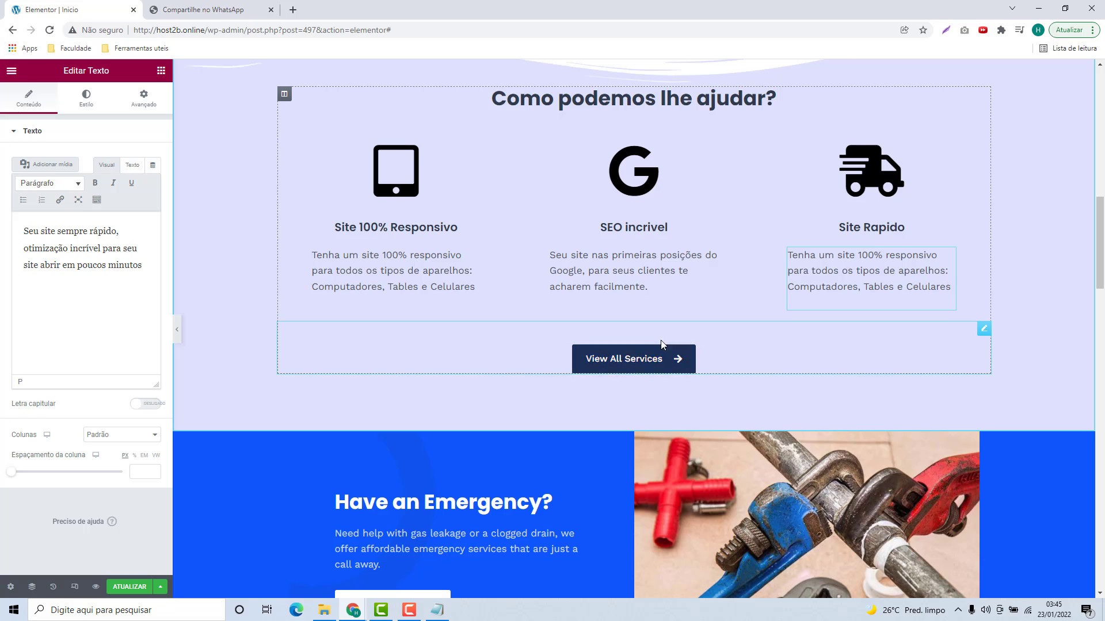
click(654, 361)
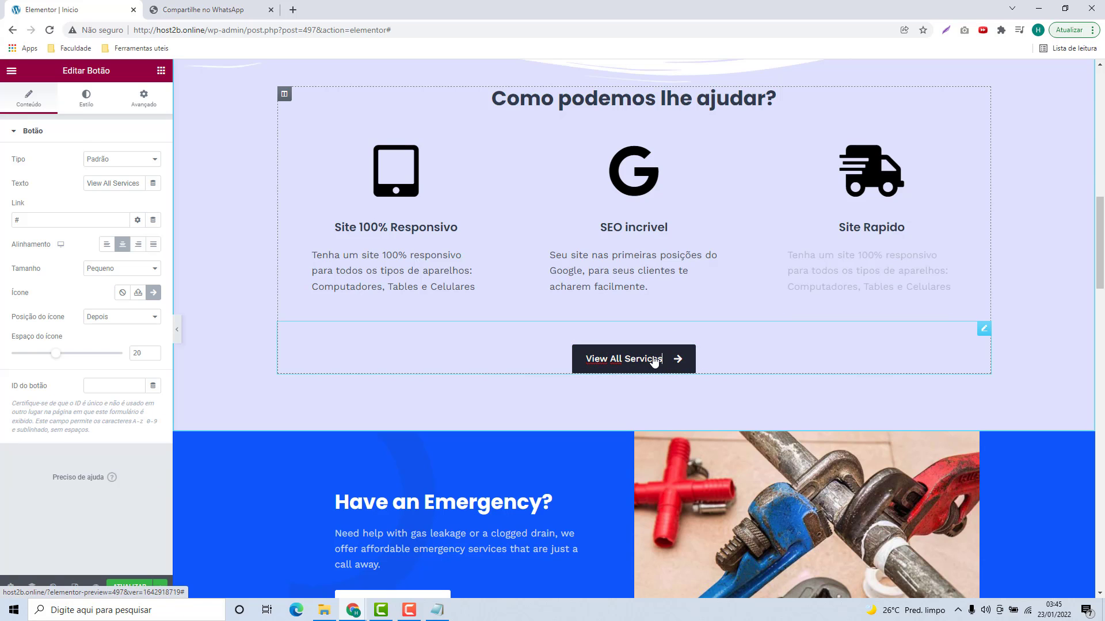
triple_click(127, 187)
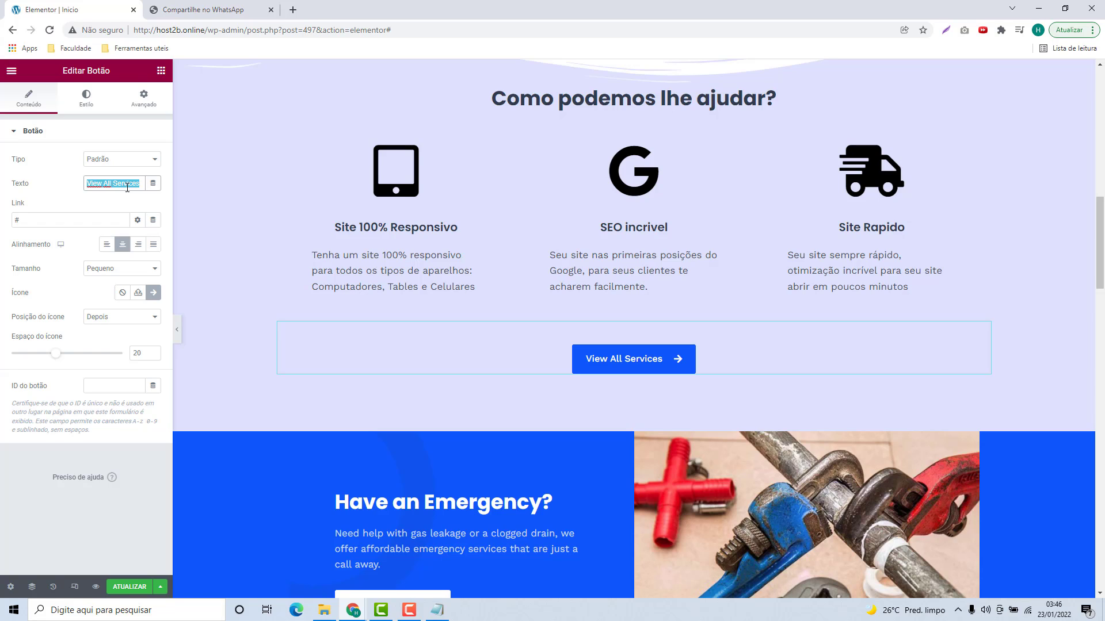
text(@)
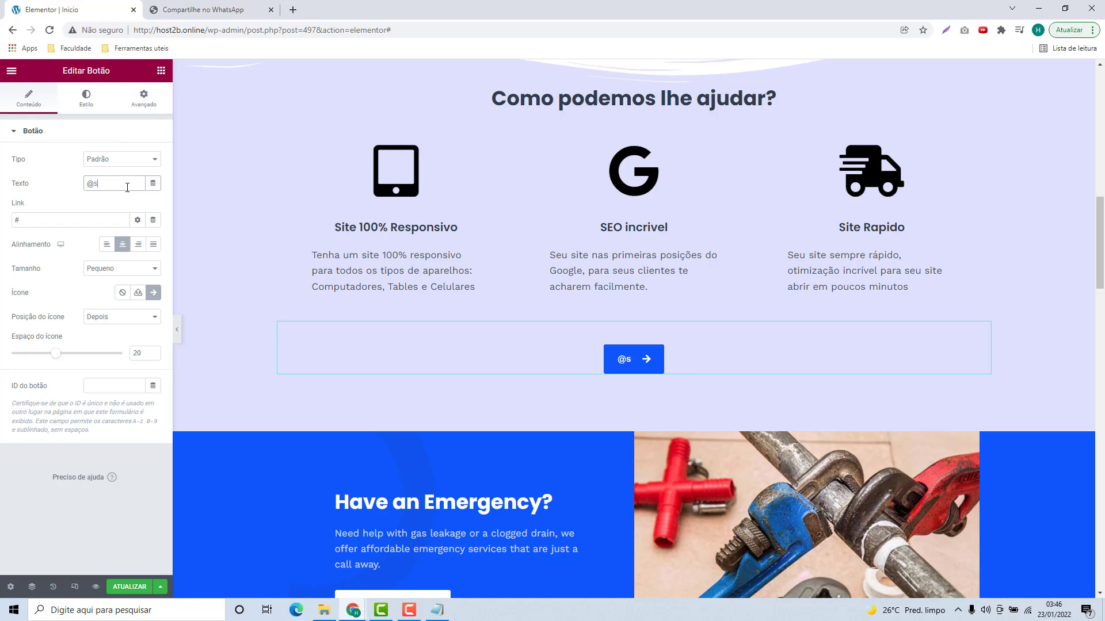
text(sua_)
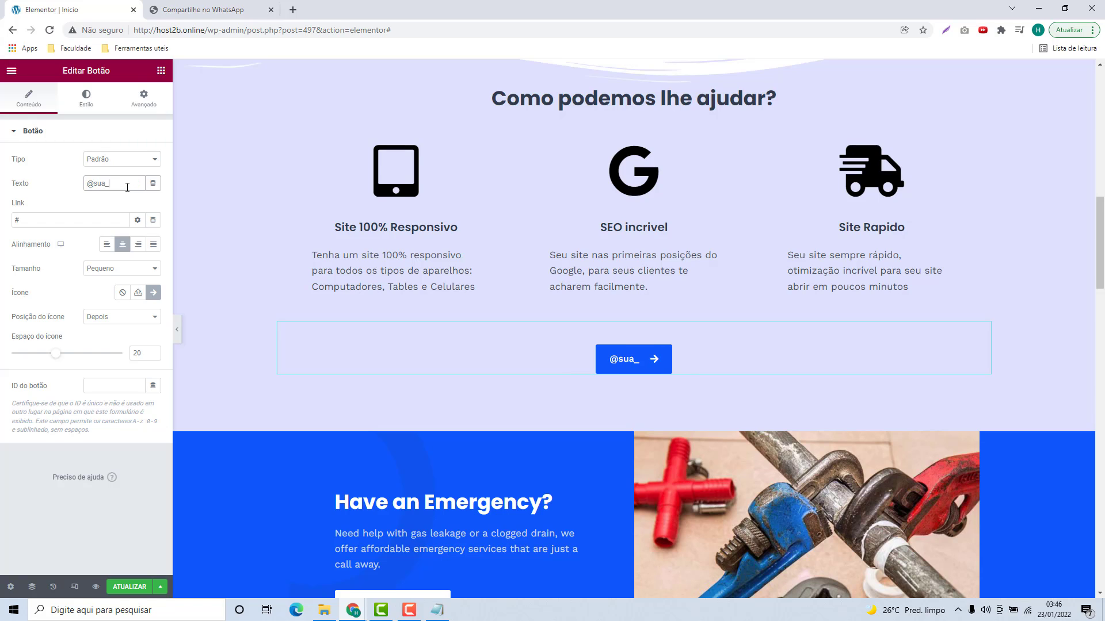
text(marq)
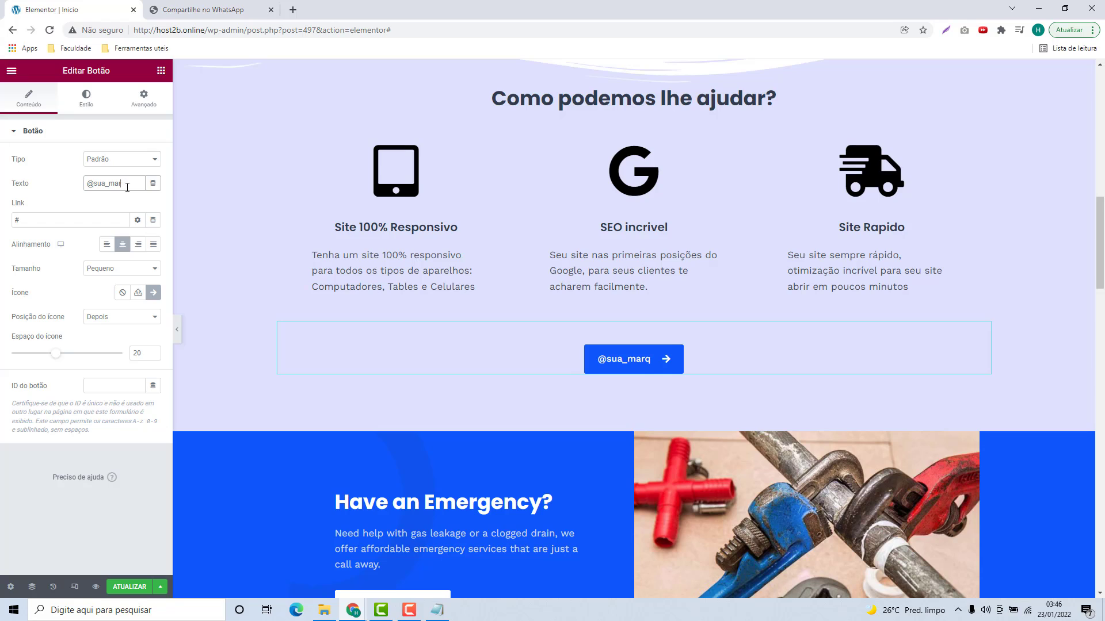
key(BackSpace)
text(ca_aqui)
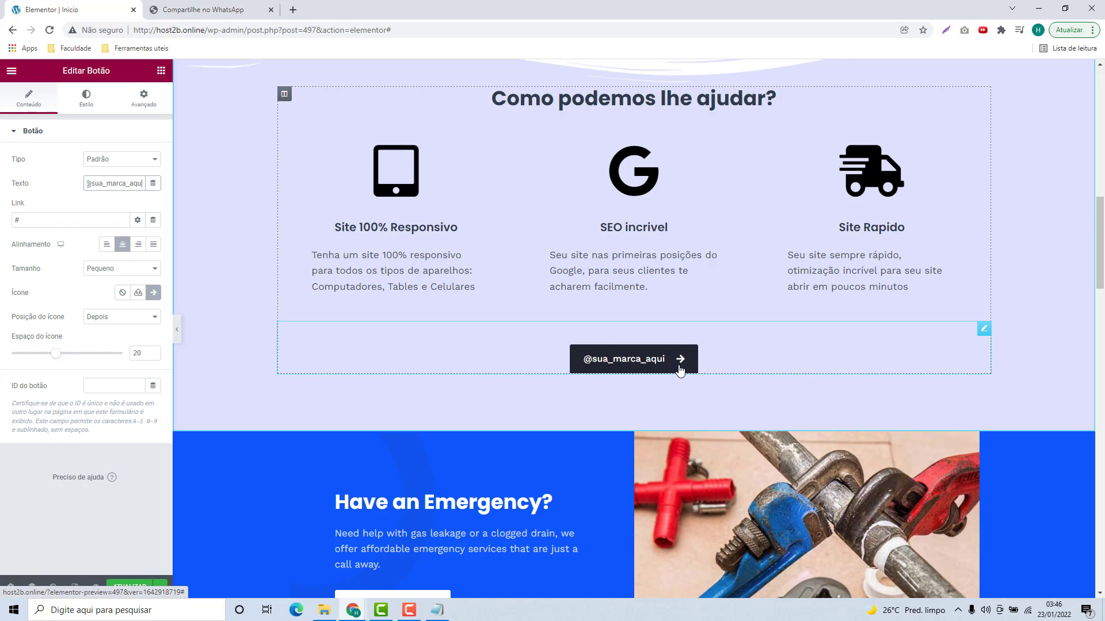
click(63, 200)
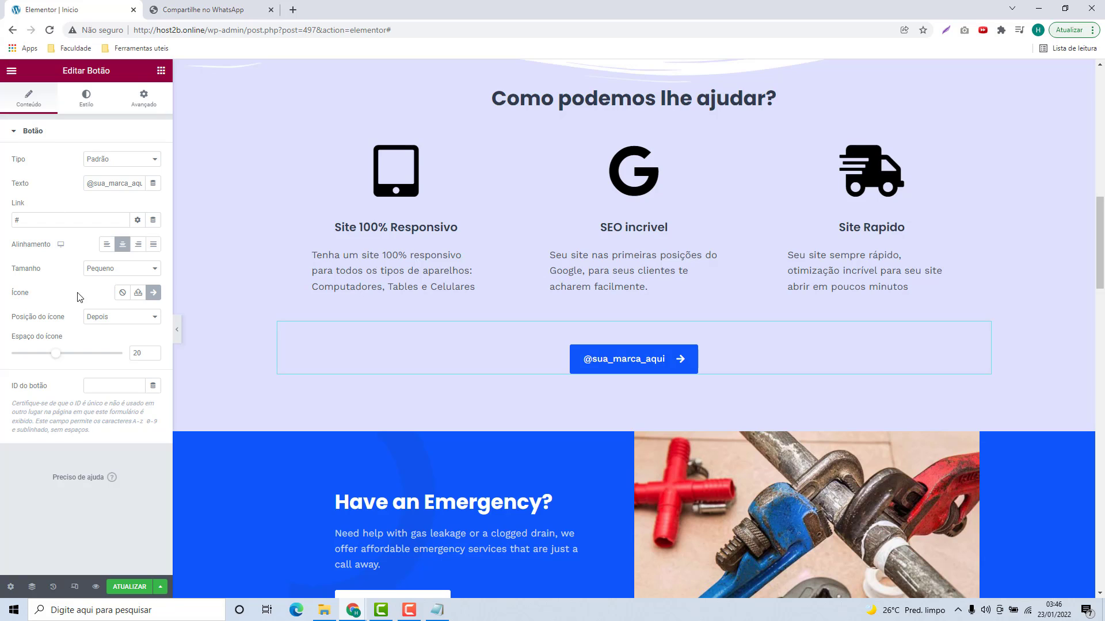
Step: Search the icon library for 'instag' and insert the Instagram icon on the button
click(154, 294)
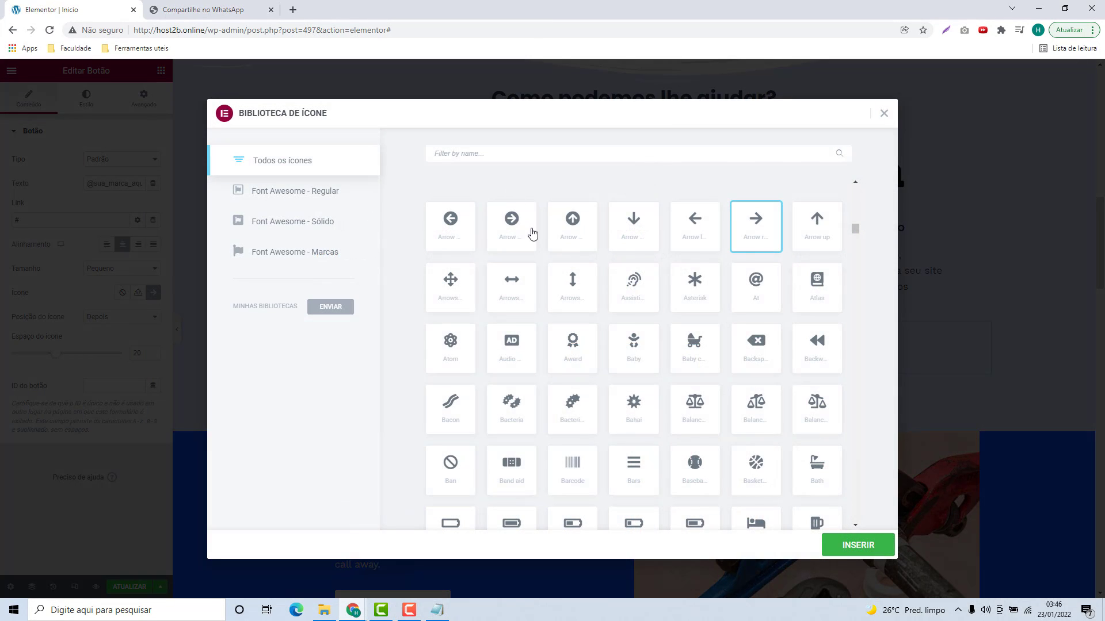
scroll(636, 288, down, 15)
scroll(629, 451, down, 5)
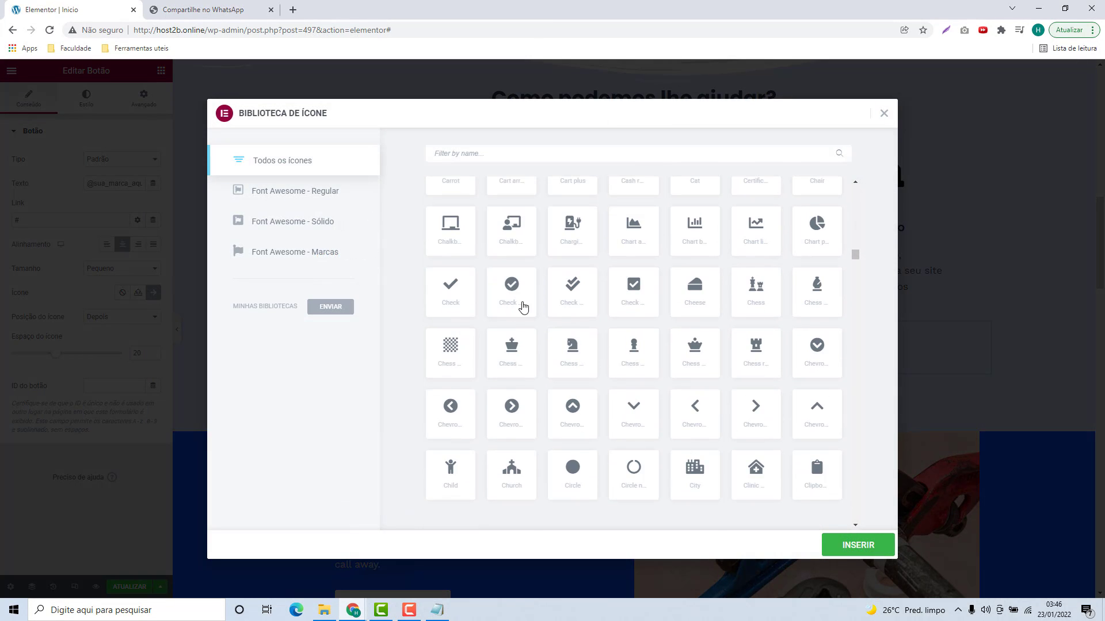
scroll(681, 407, up, 11)
scroll(545, 395, up, 8)
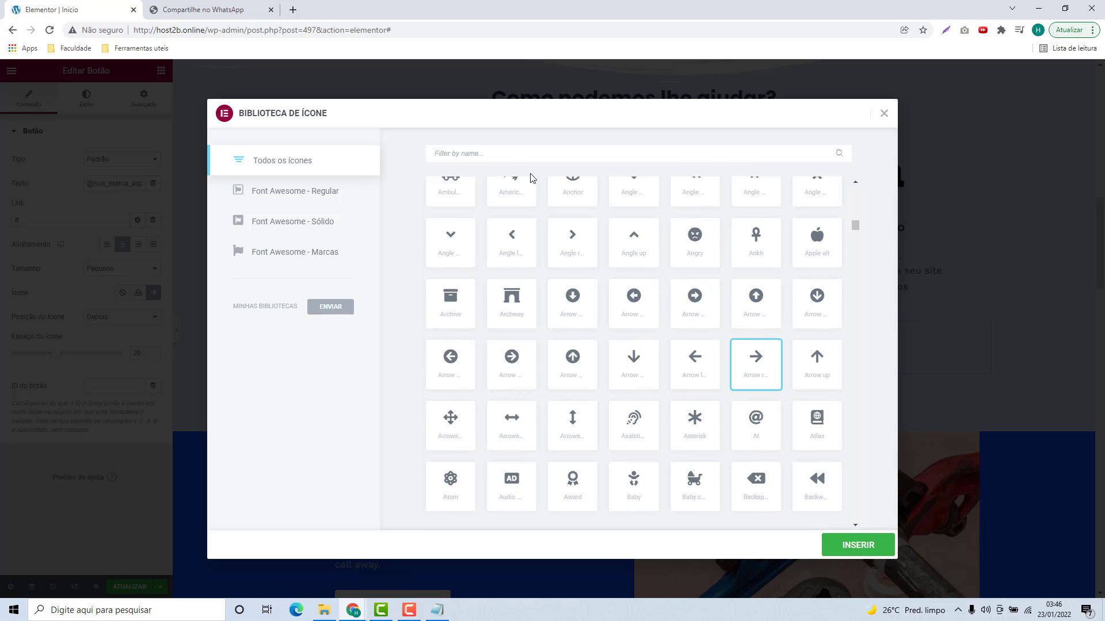
click(513, 158)
text(instagr)
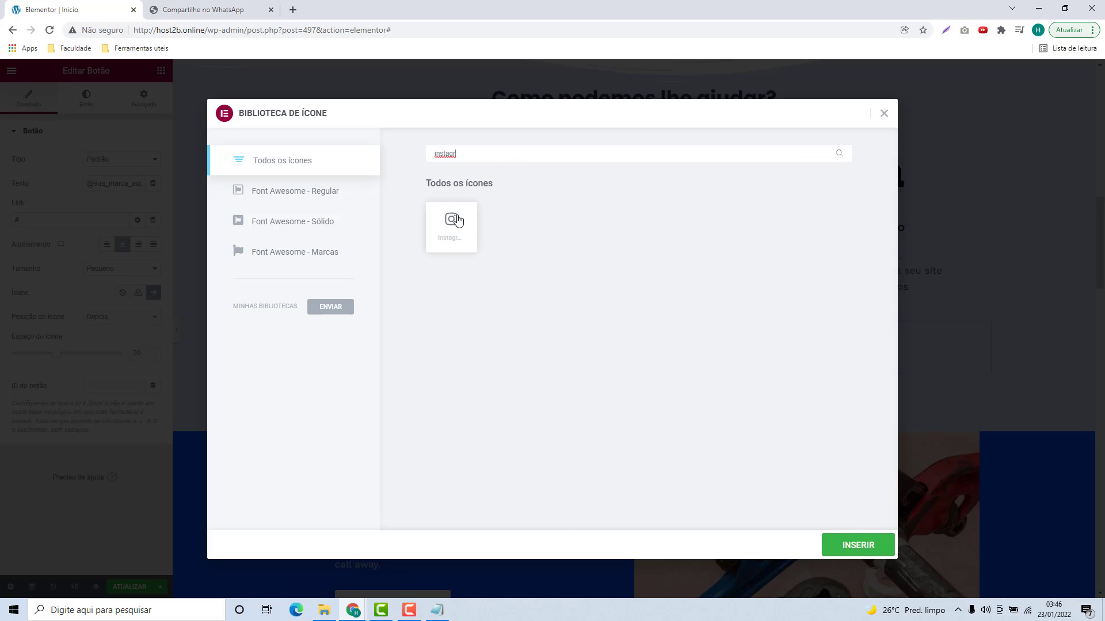
click(453, 236)
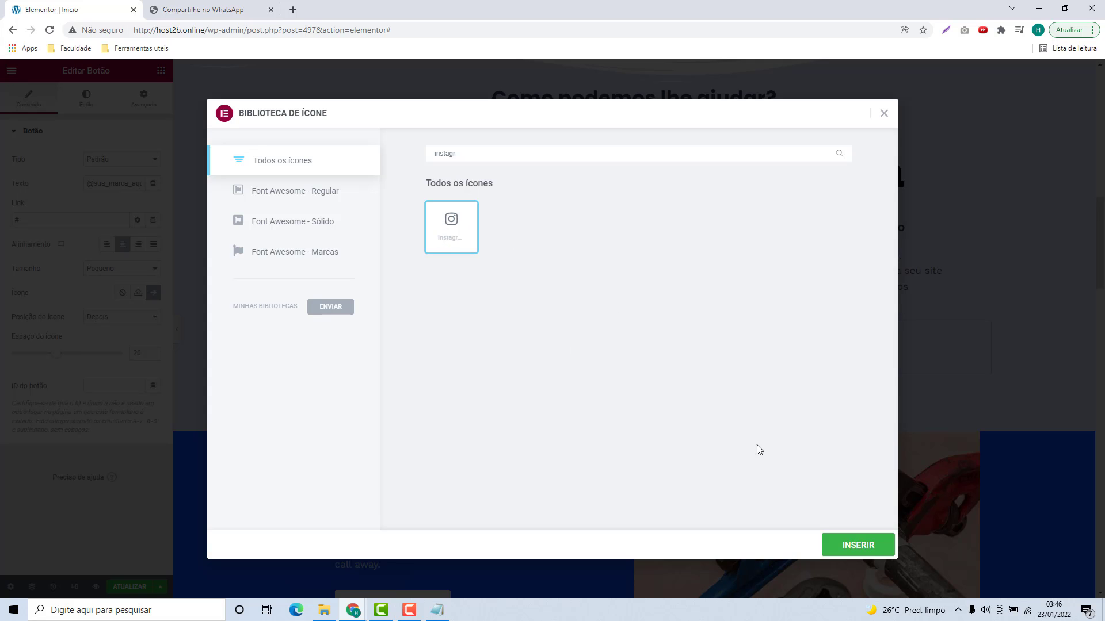
click(851, 544)
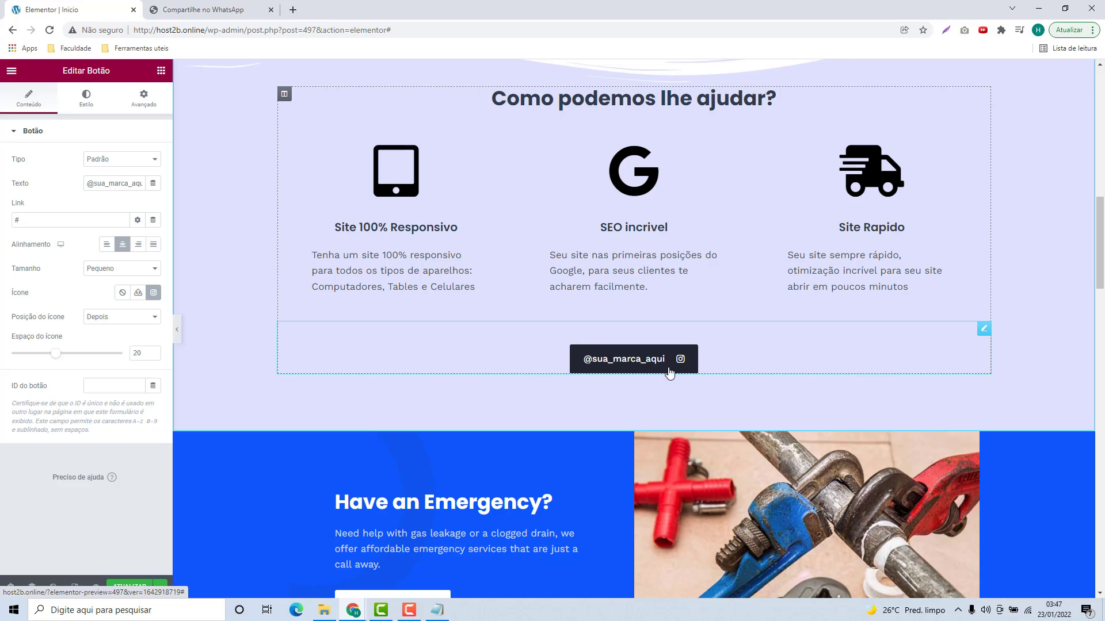
Step: Set Posição do ícone to Antes and reduce Espaço do ícone from 20 to 10
drag(12, 293, 101, 323)
click(26, 320)
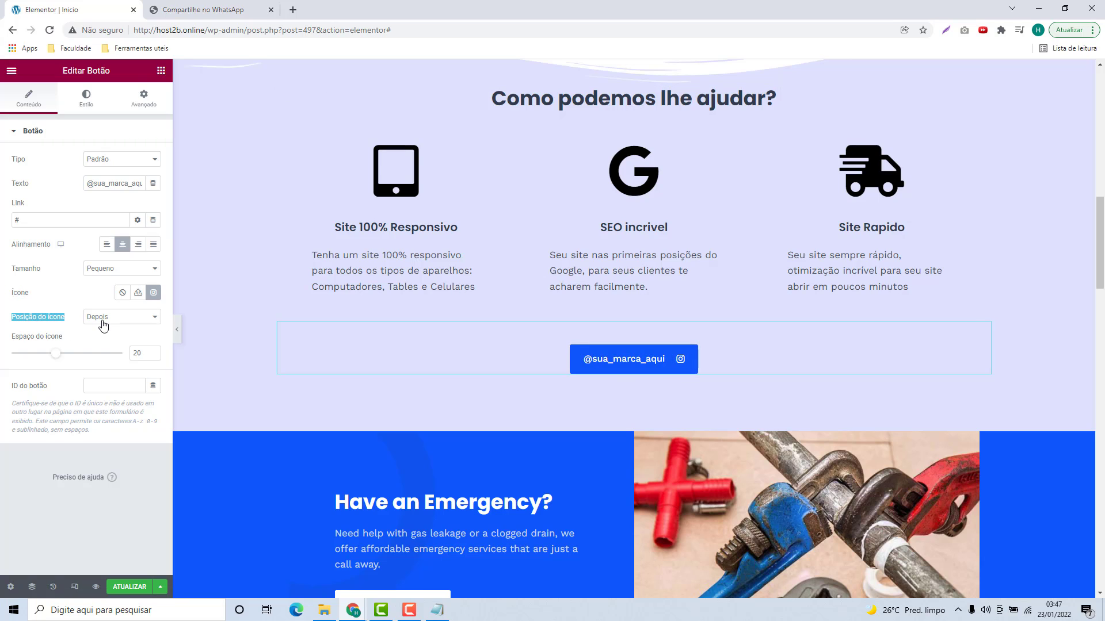
click(101, 321)
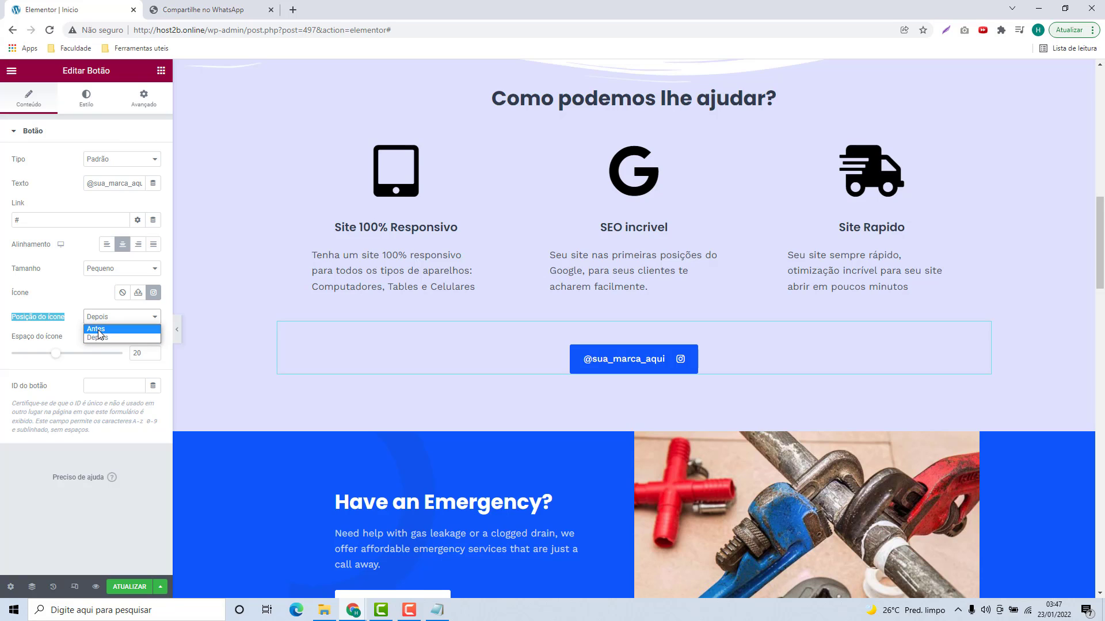
click(98, 329)
click(95, 337)
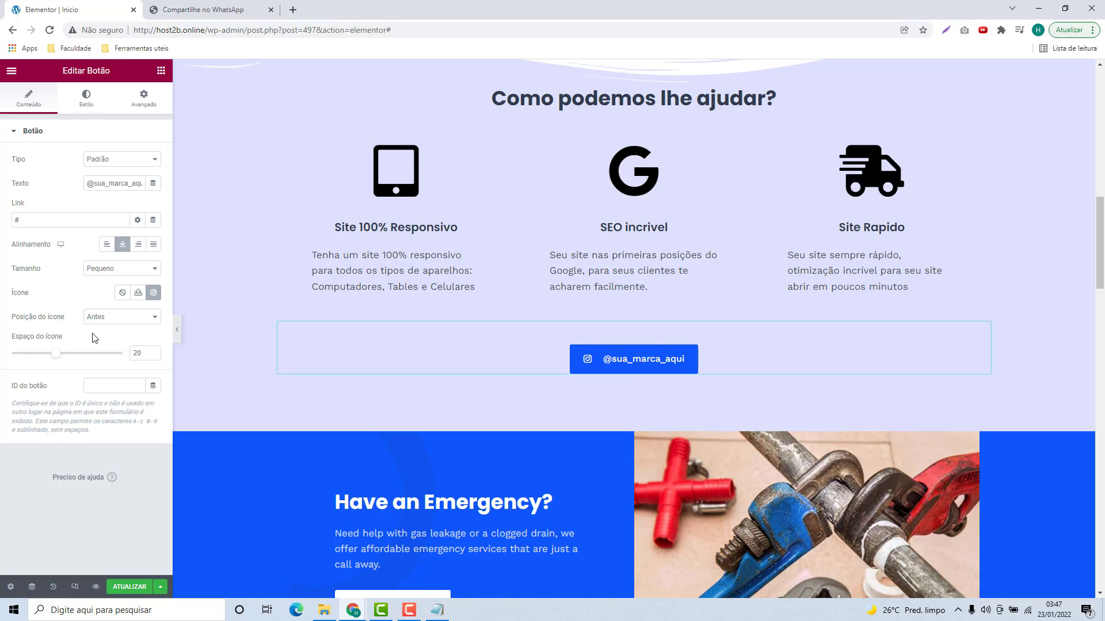
drag(11, 340, 46, 343)
double_click(138, 354)
text(10)
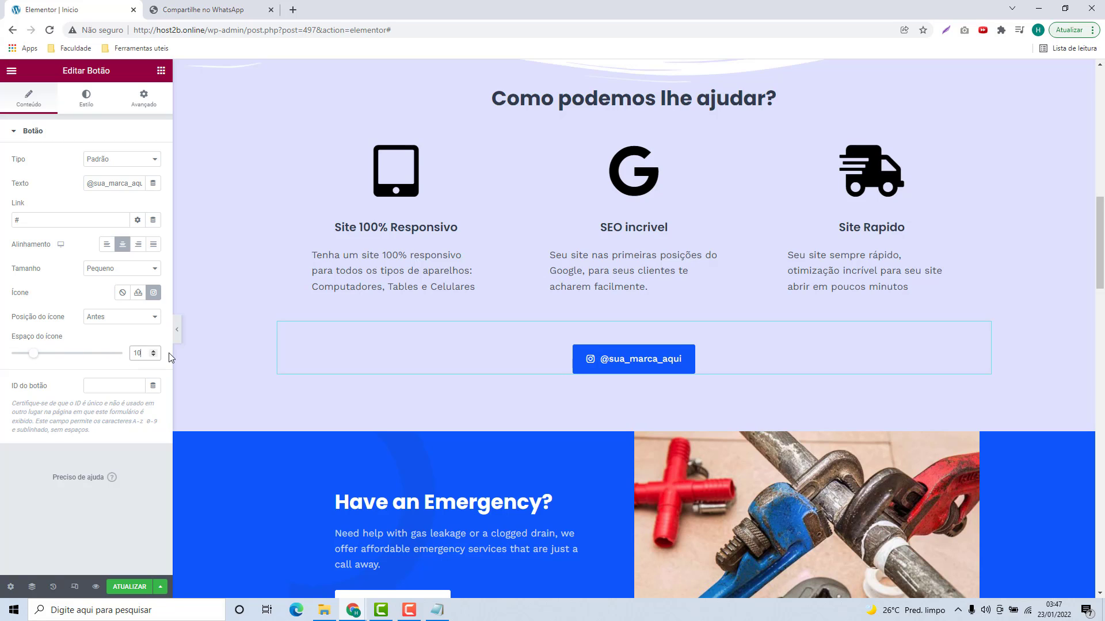
click(62, 221)
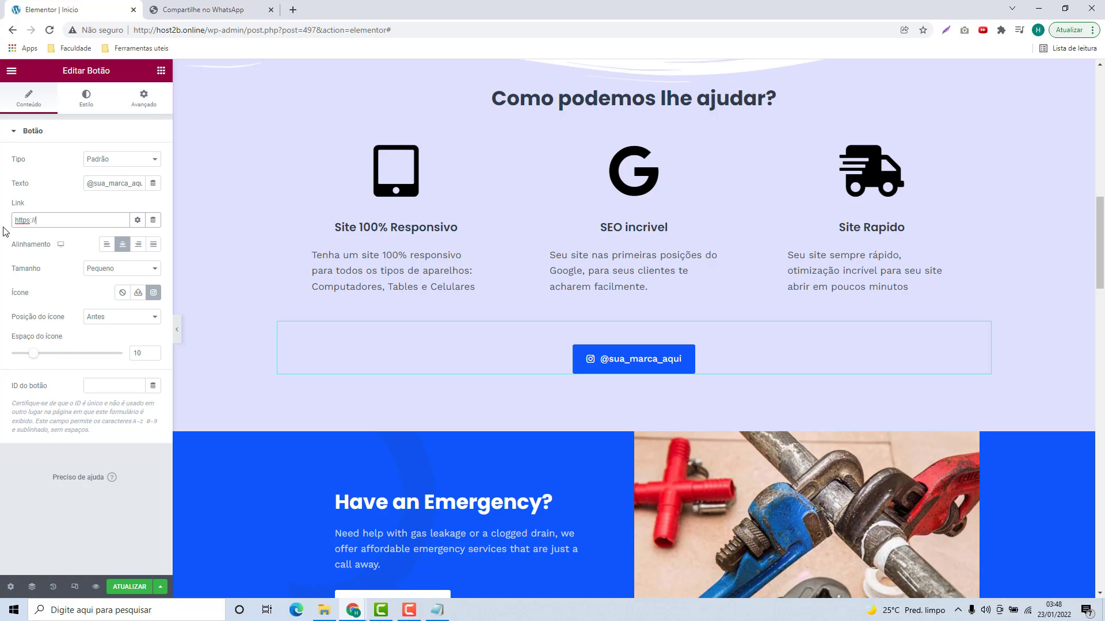
text(www.instagram.com/host2b)
triple_click(28, 224)
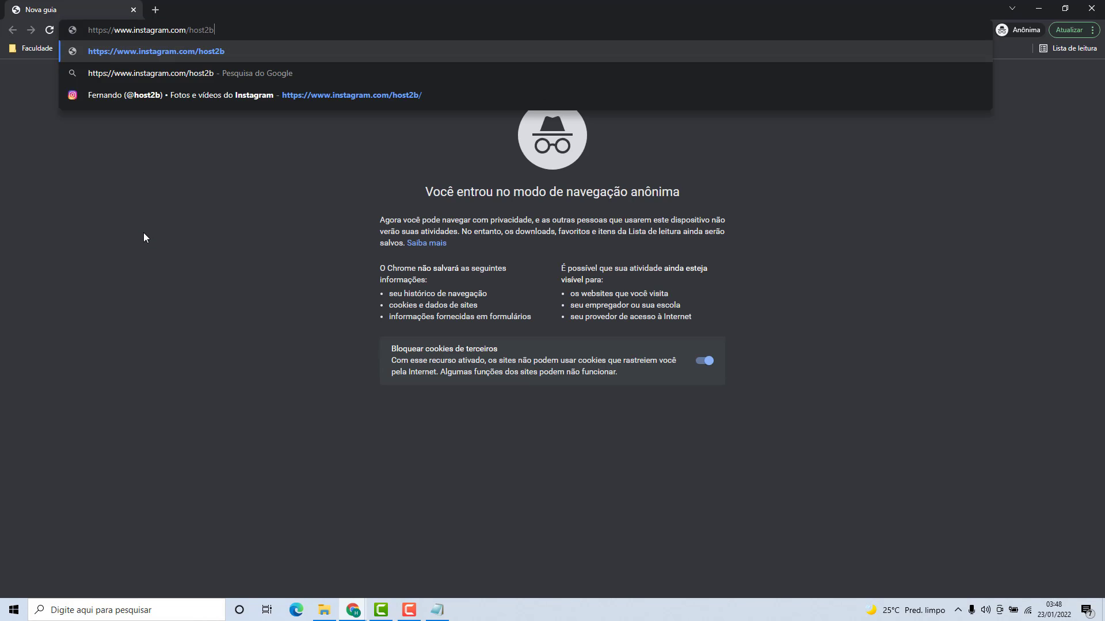
key(Return)
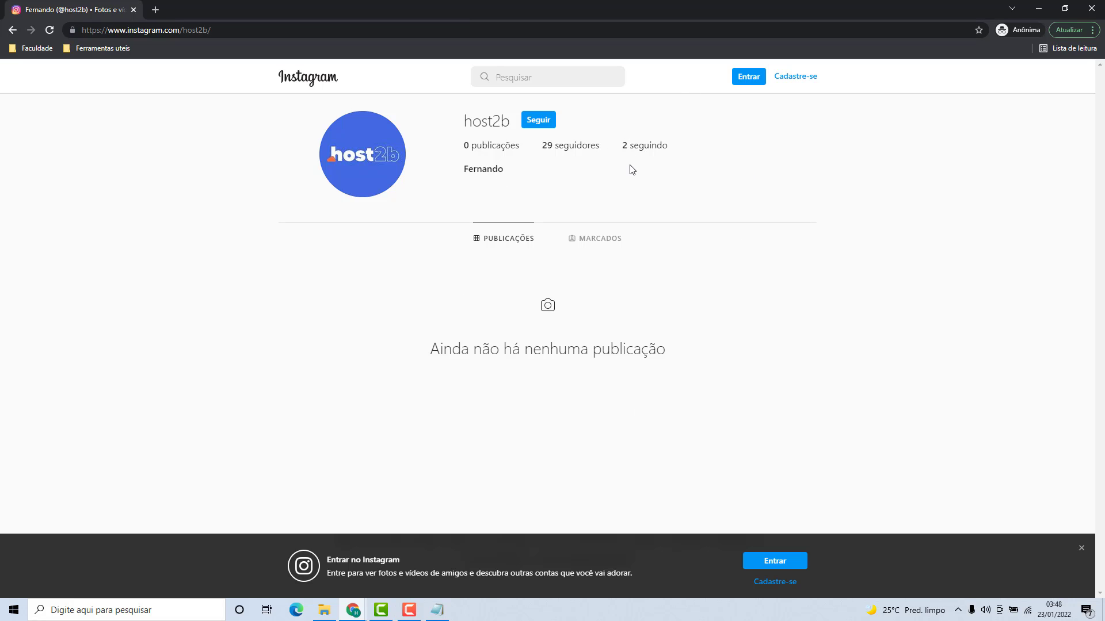
click(1092, 8)
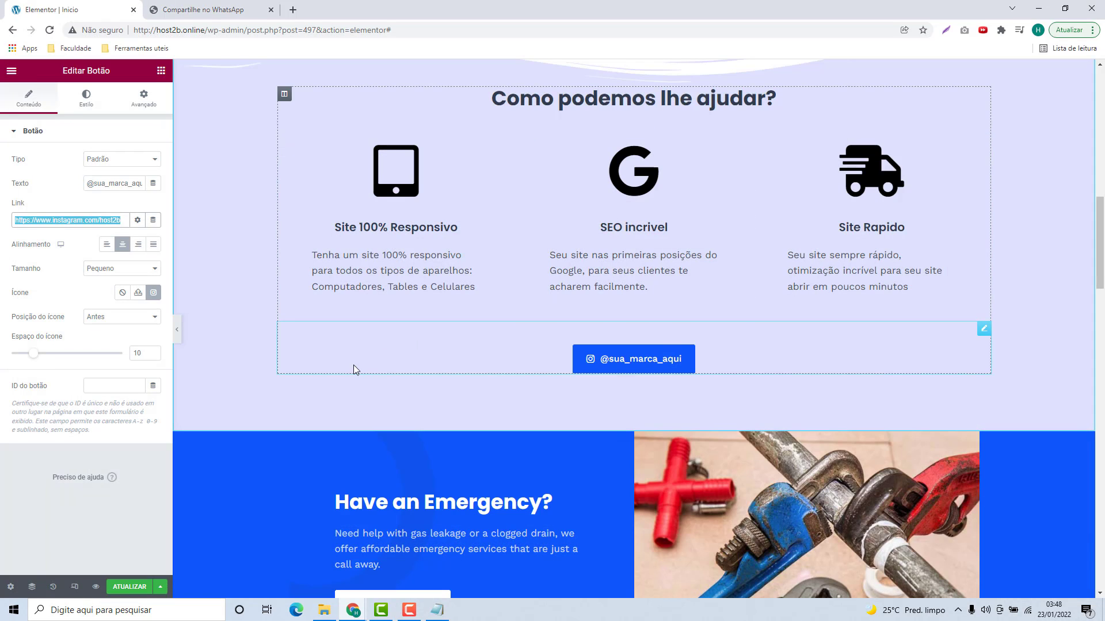
Step: Change the Instagram button's Advanced margin from 40 to 20 top and 20 bottom
click(84, 224)
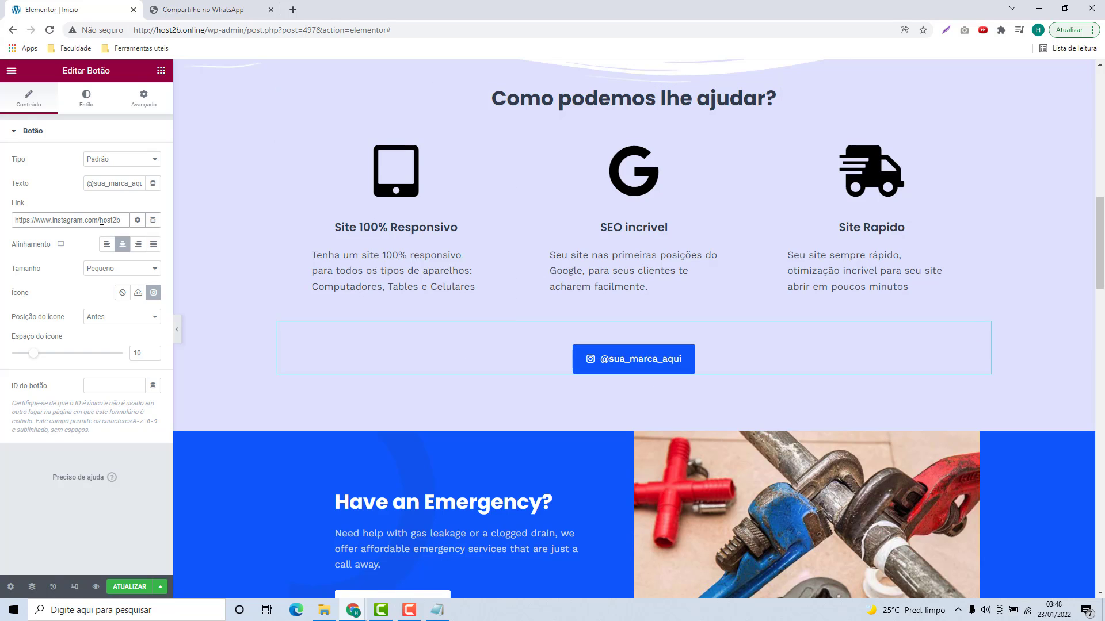
click(137, 107)
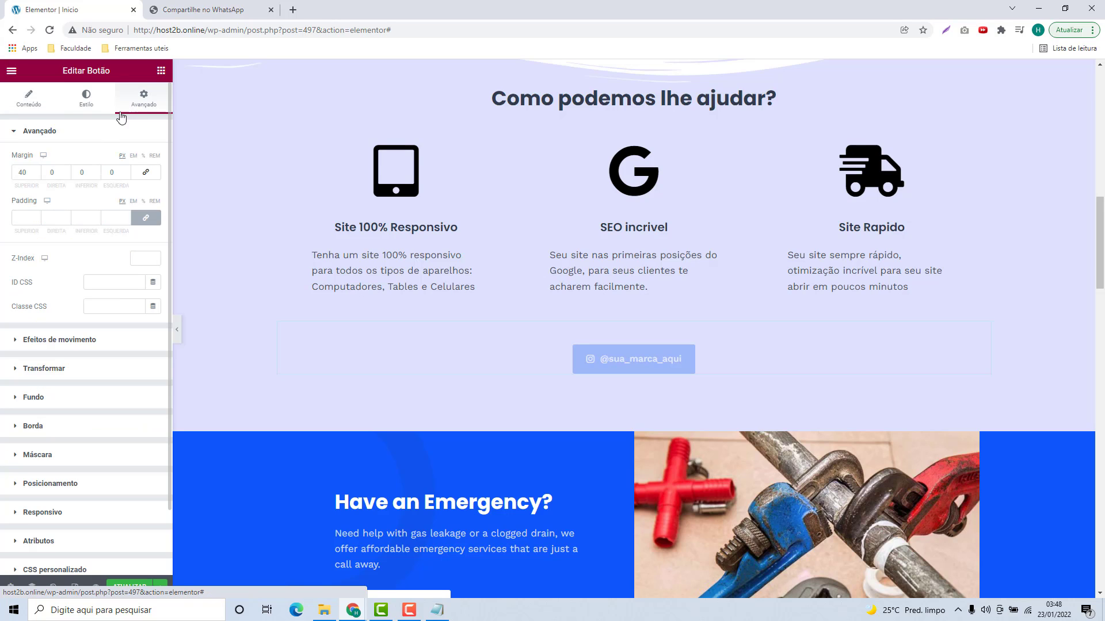
double_click(27, 175)
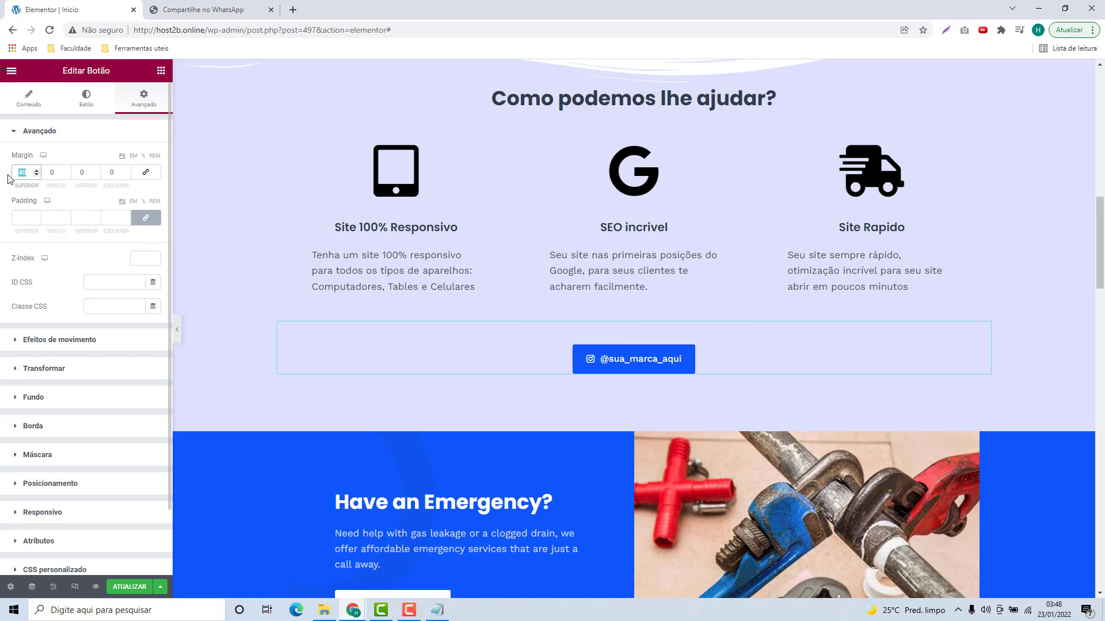
text(20)
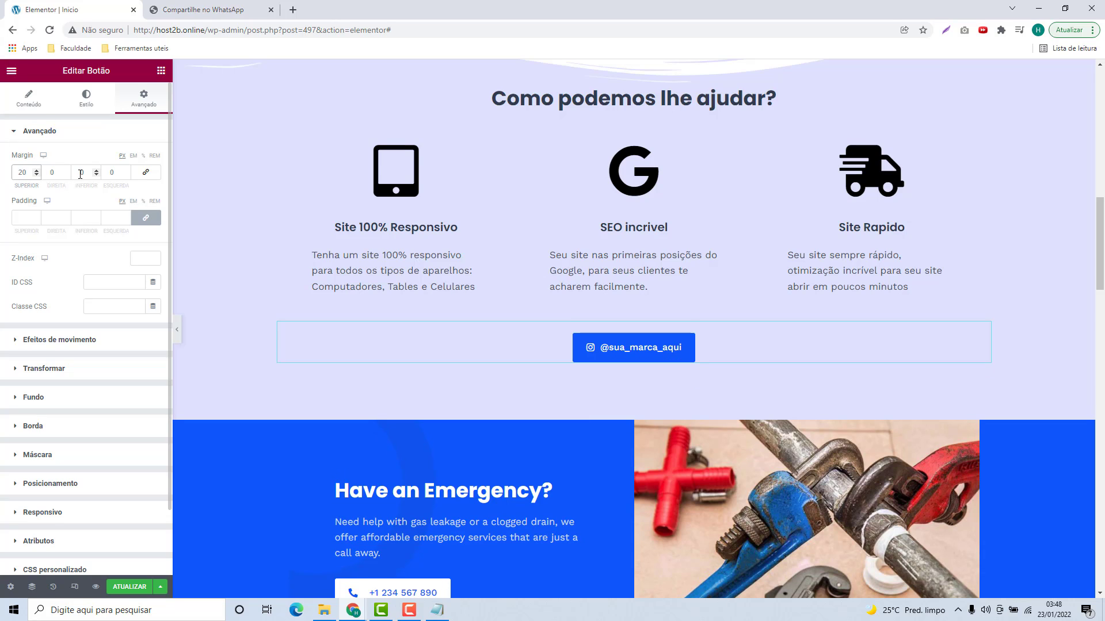
click(77, 172)
text(20)
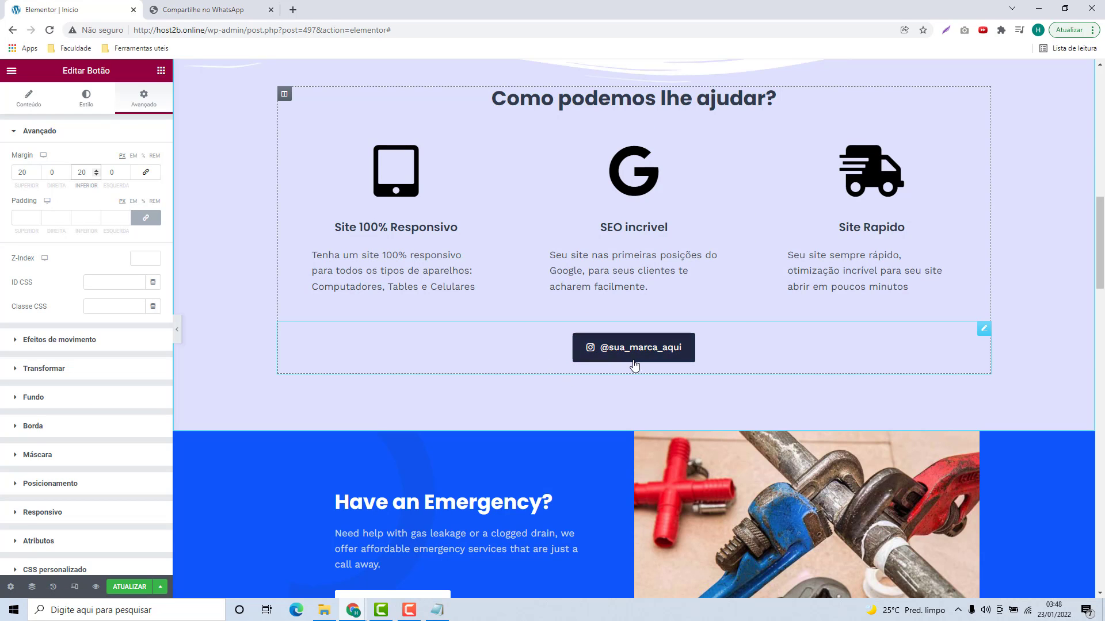
Step: Replace the 'Have an Emergency?' heading with 'Crie seu site hoje!' copied from the notes file
scroll(631, 388, up, 1)
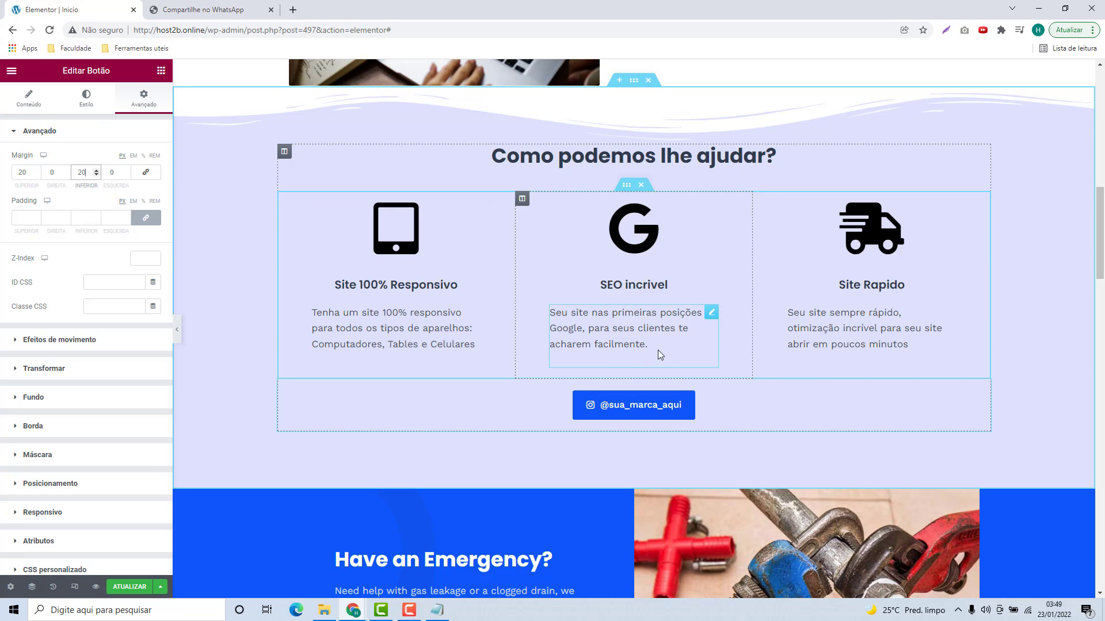
scroll(654, 340, down, 4)
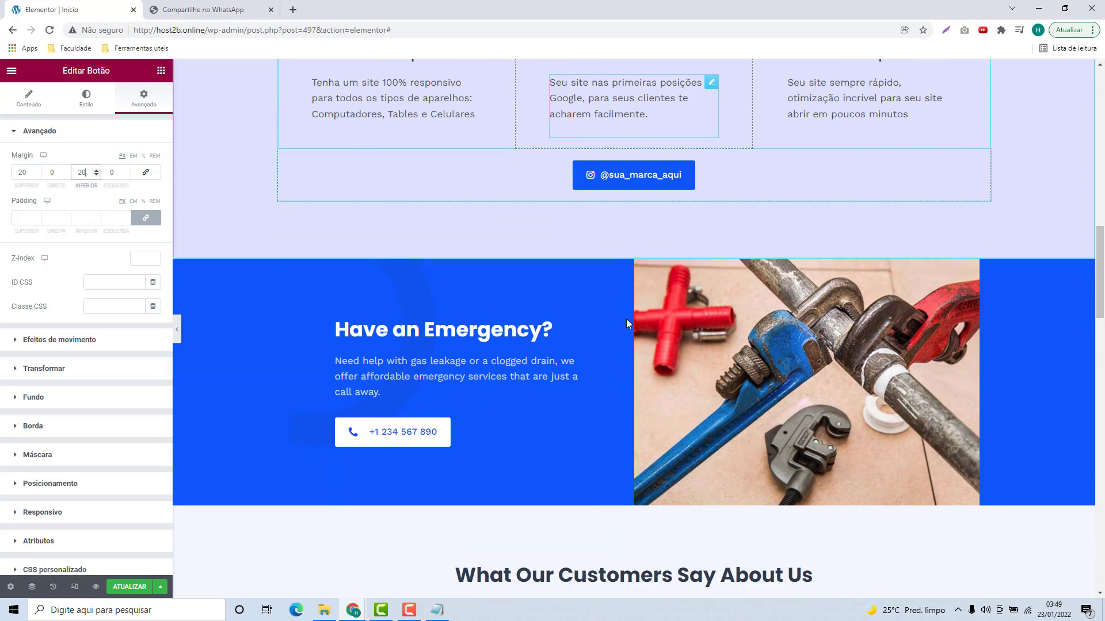
scroll(547, 329, down, 1)
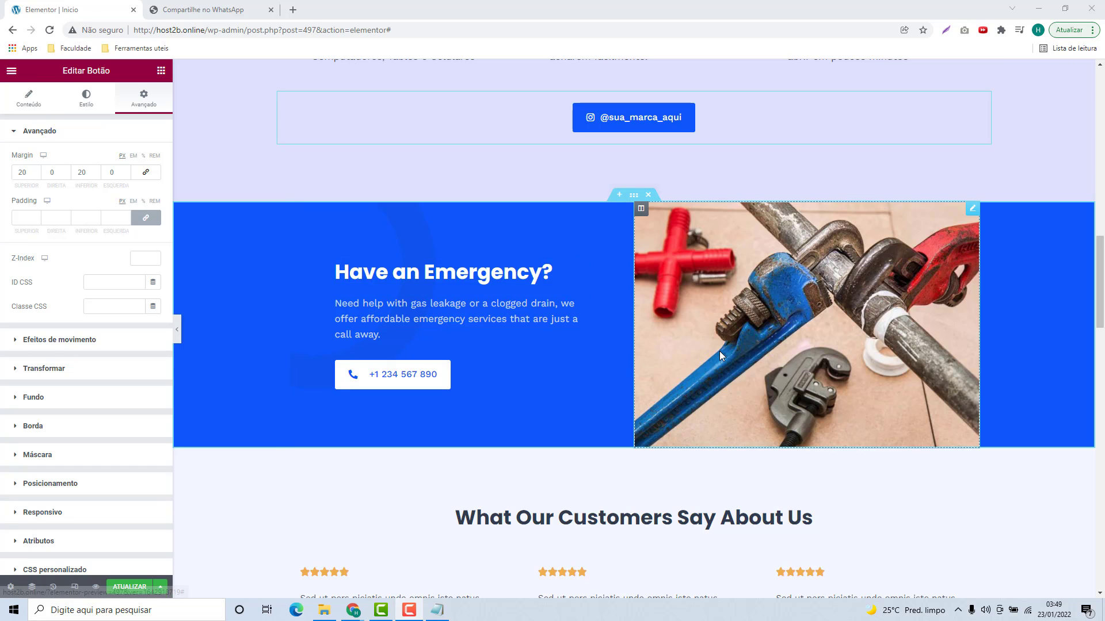
click(399, 280)
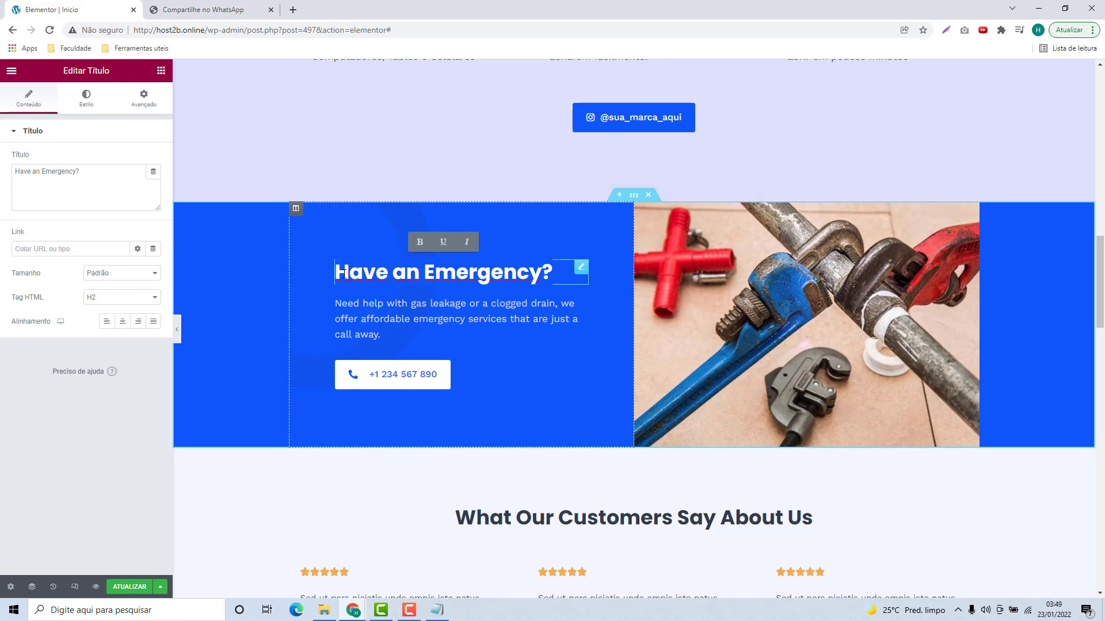
click(437, 609)
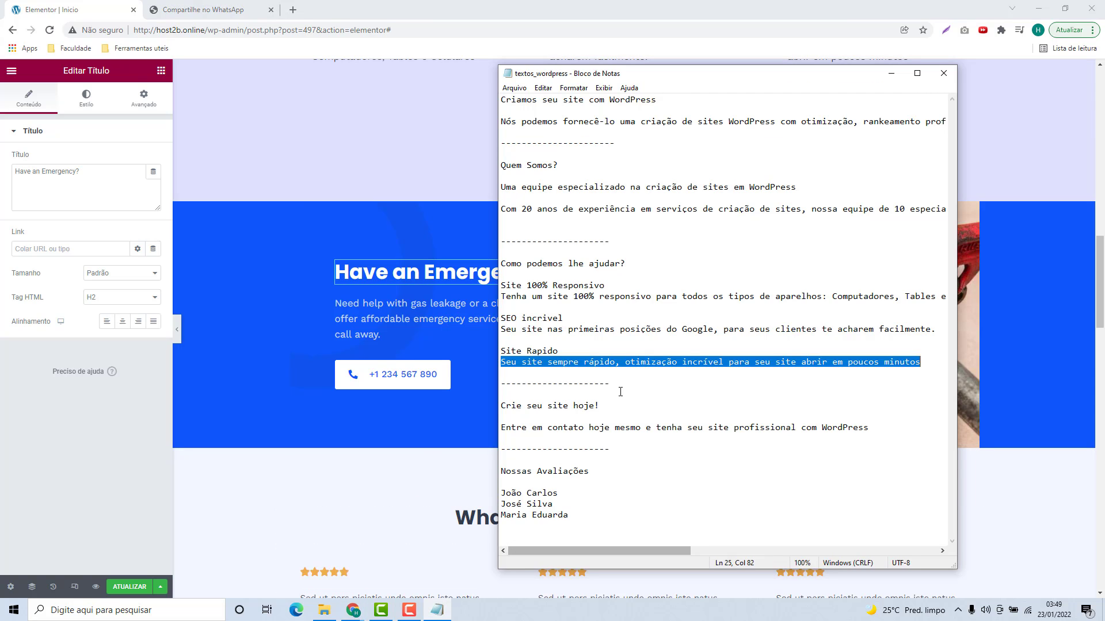
drag(609, 408, 500, 397)
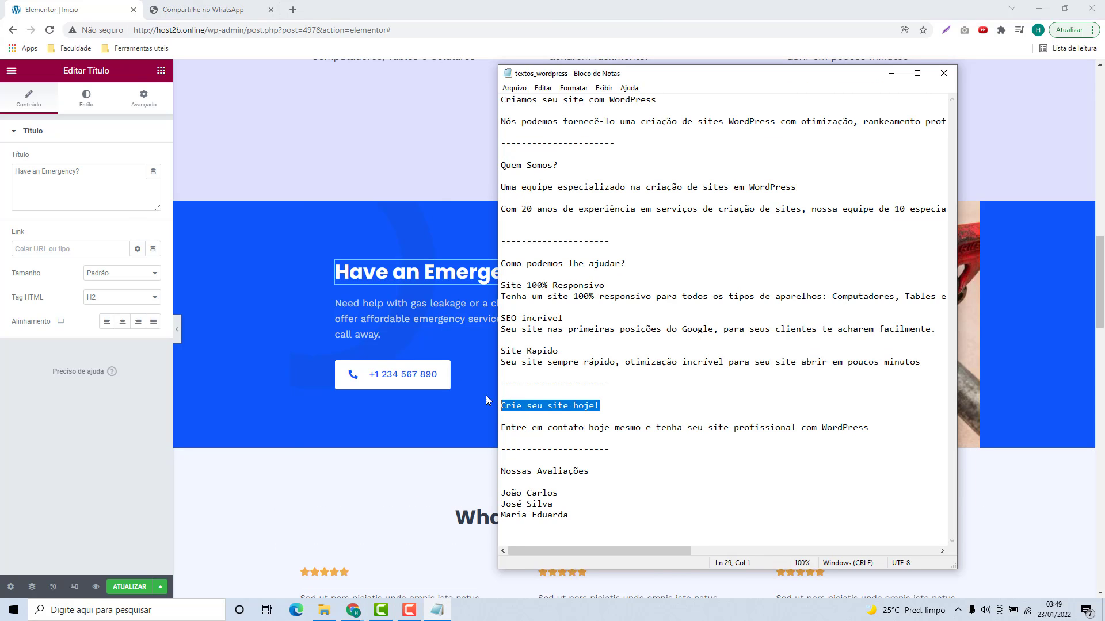
key(ctrl+c)
click(92, 188)
key(ctrl+a)
key(ctrl+v)
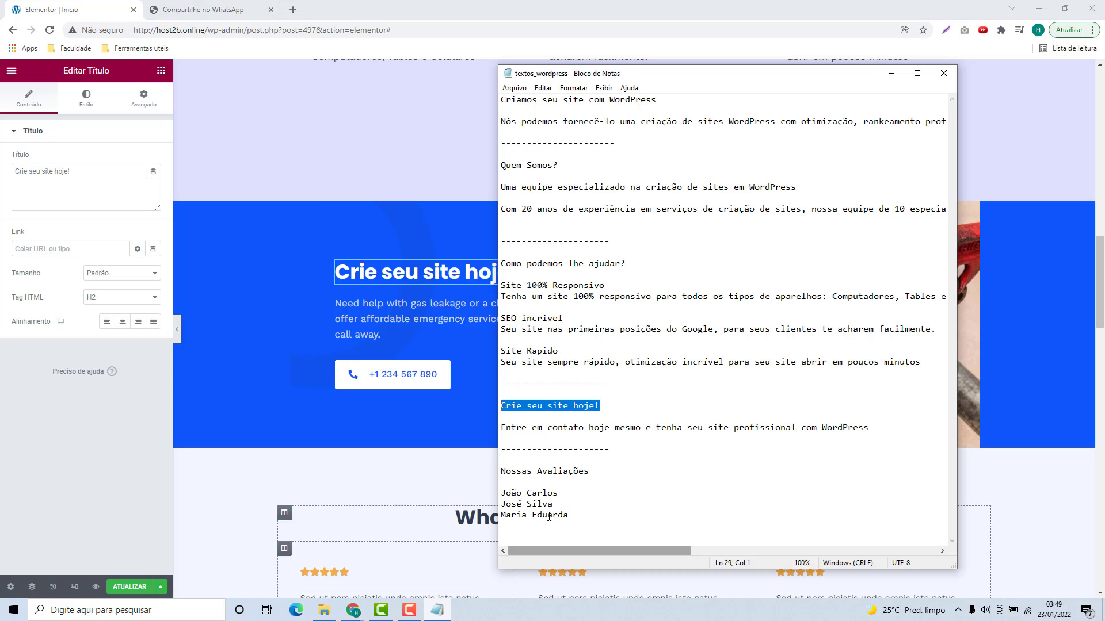
Step: Paste the 'Entre em contato' invitation line from the notes into the paragraph below
click(437, 610)
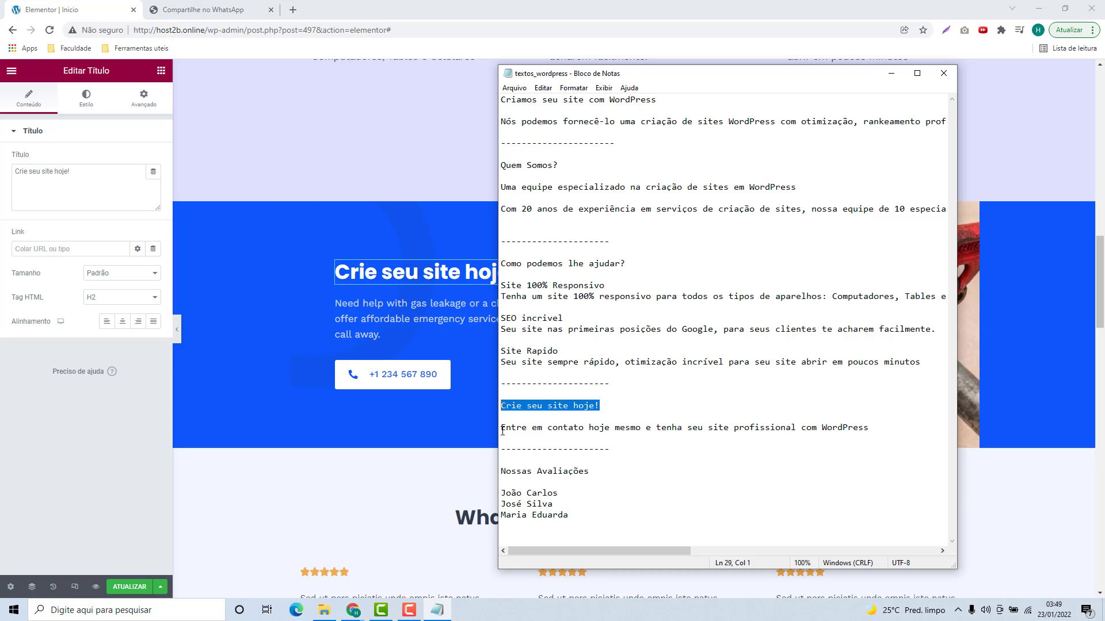
drag(502, 431, 795, 440)
click(460, 331)
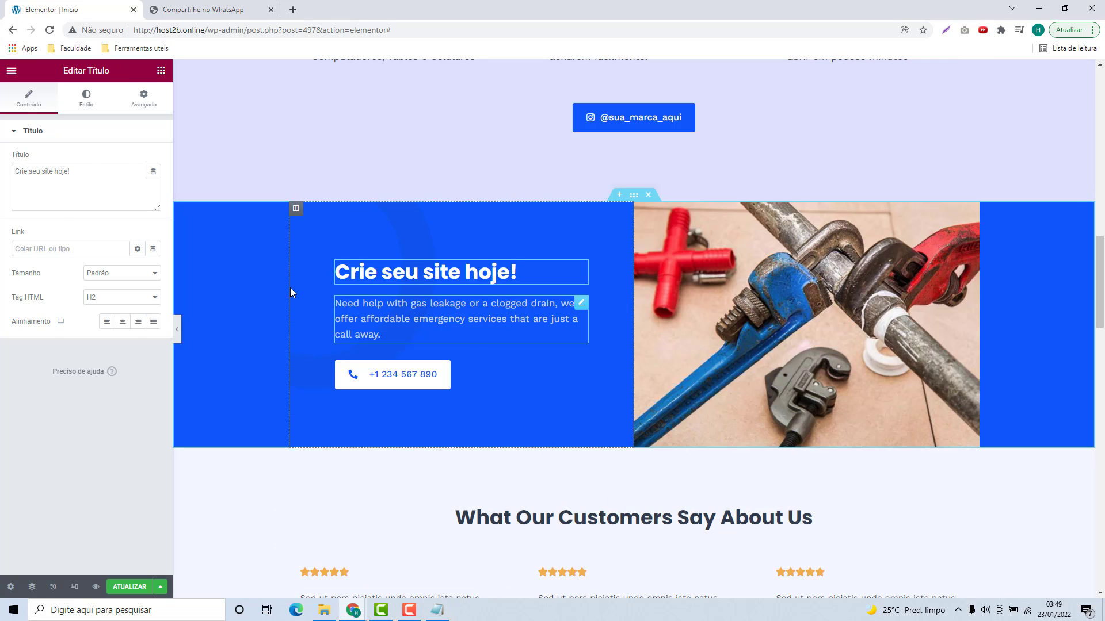
click(59, 200)
key(ctrl+v)
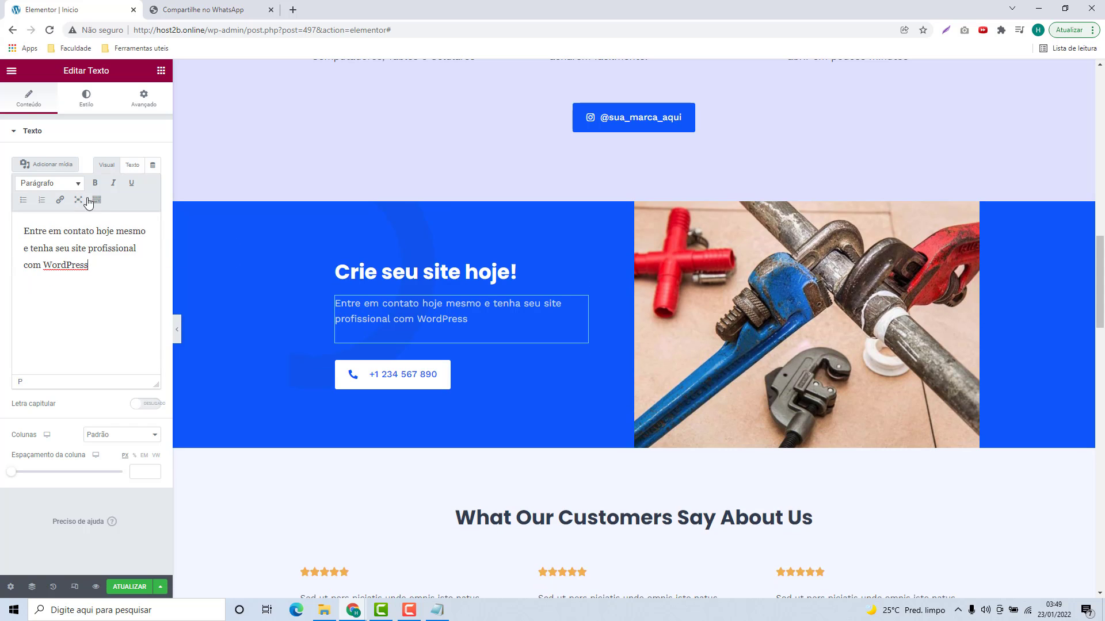
click(437, 610)
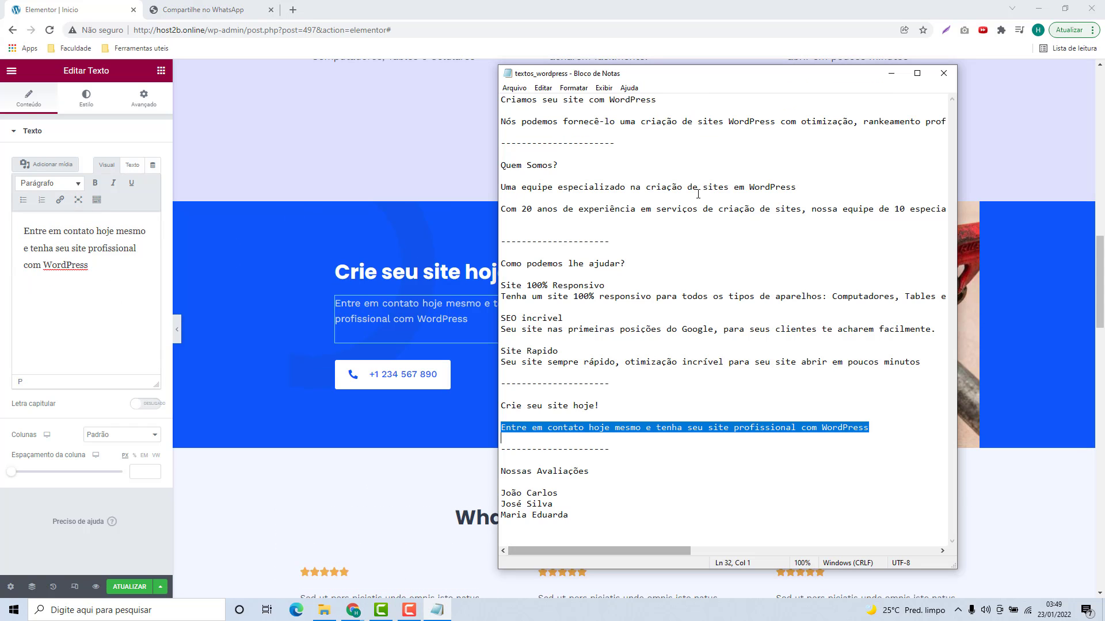
scroll(587, 331, right, 1)
scroll(589, 331, left, 1)
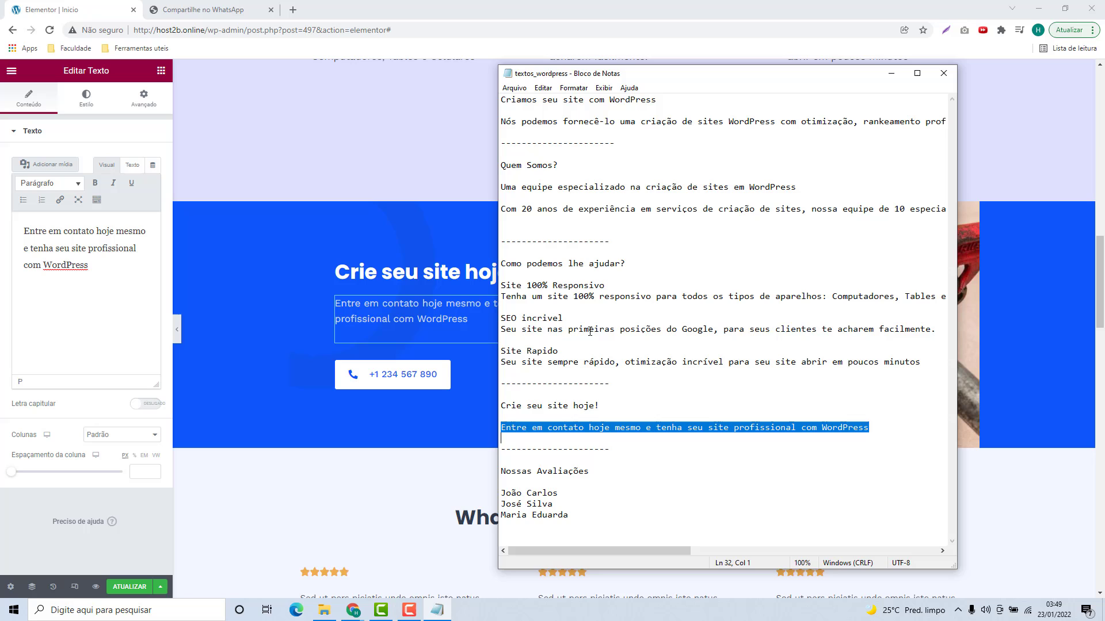
click(375, 475)
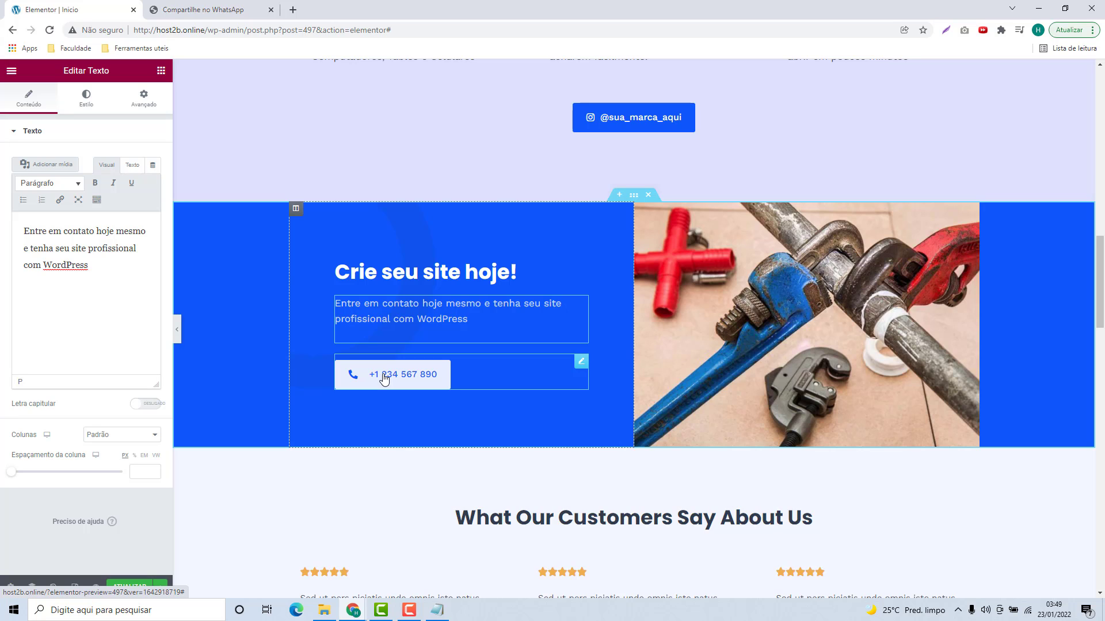
Step: Change the contact button's text to the business phone number
click(582, 364)
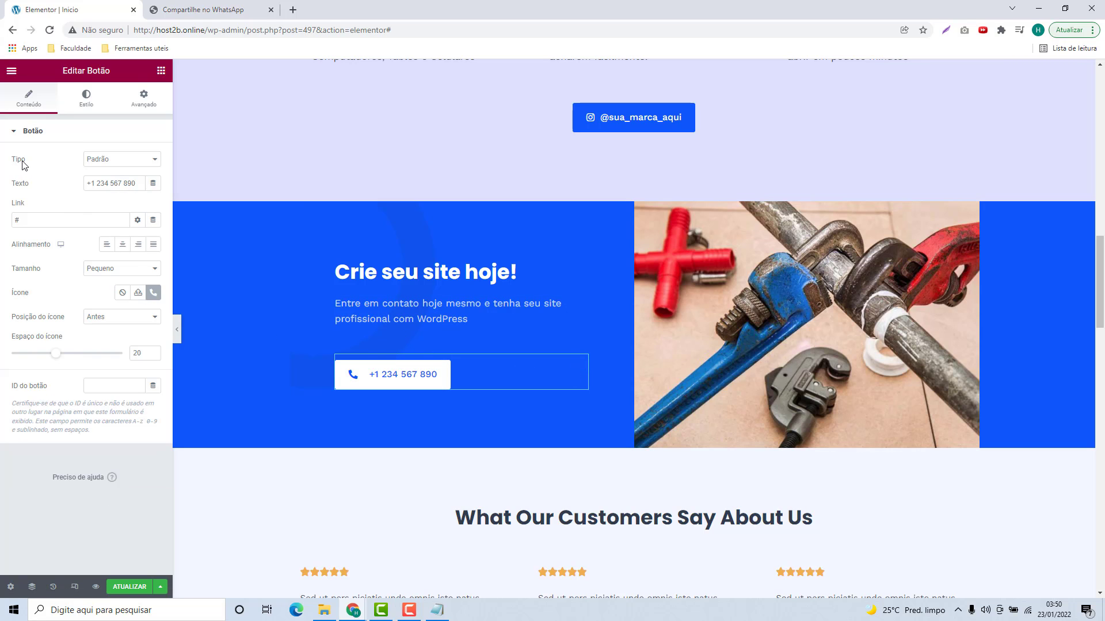
triple_click(106, 186)
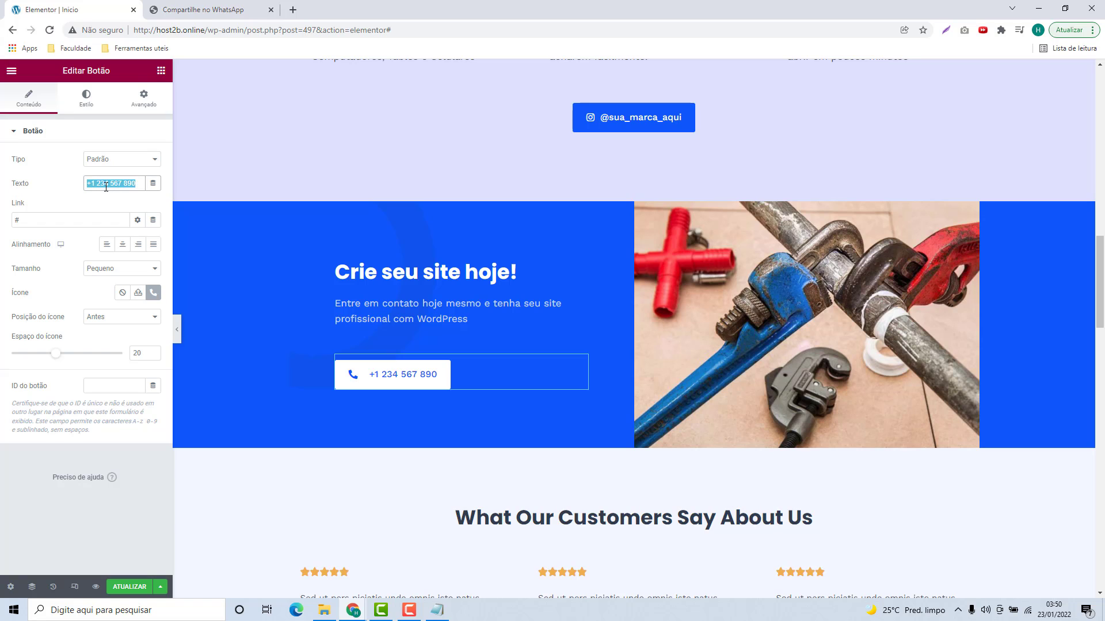
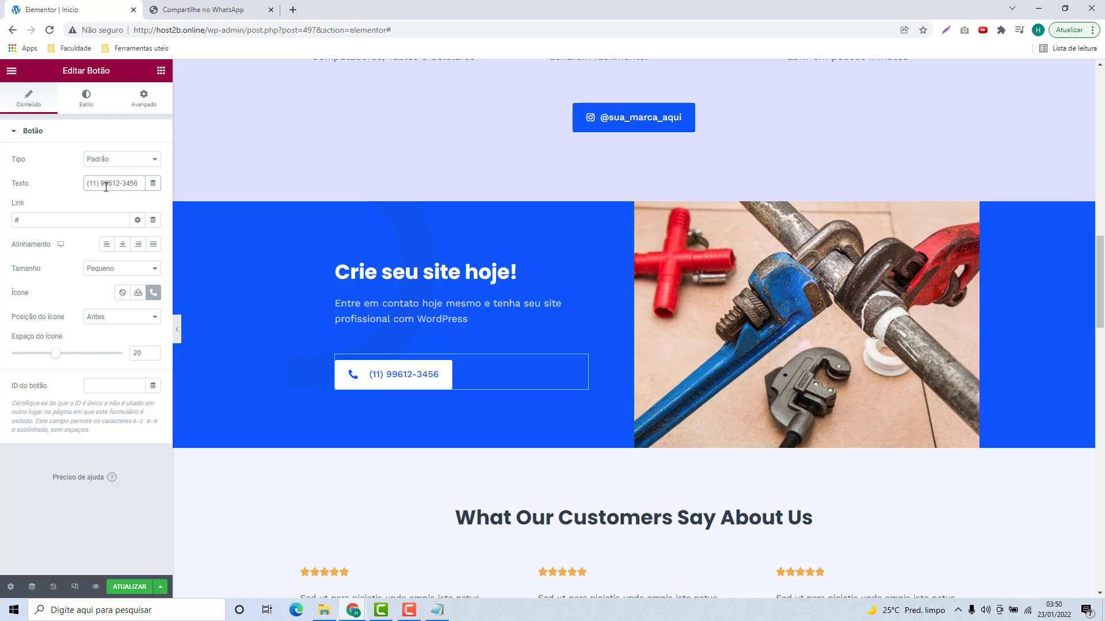
scroll(276, 158, up, 16)
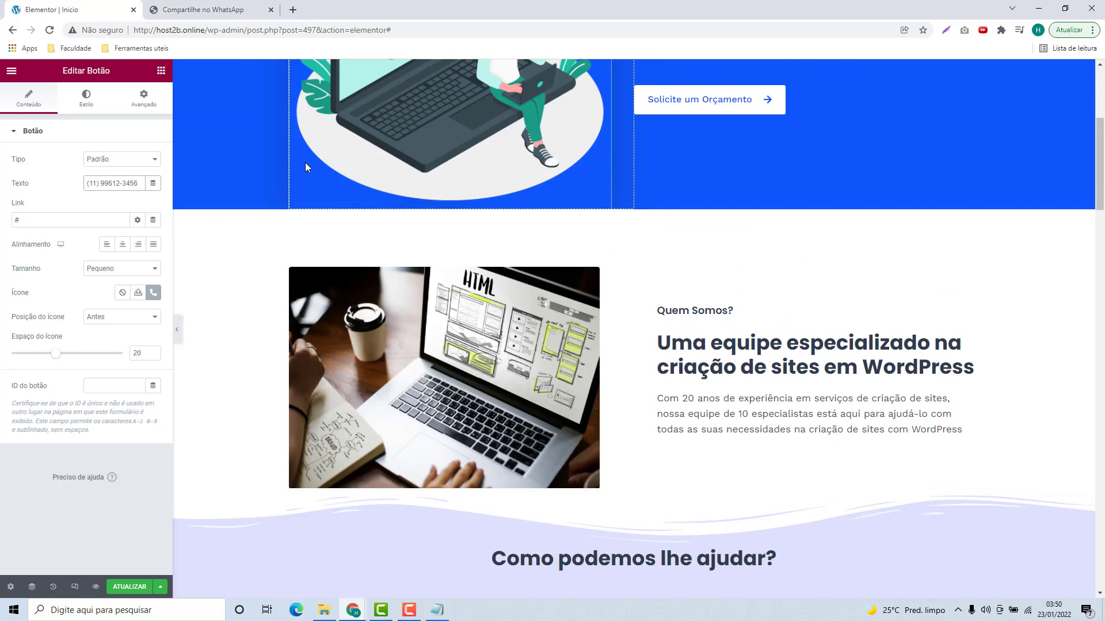
scroll(406, 326, down, 17)
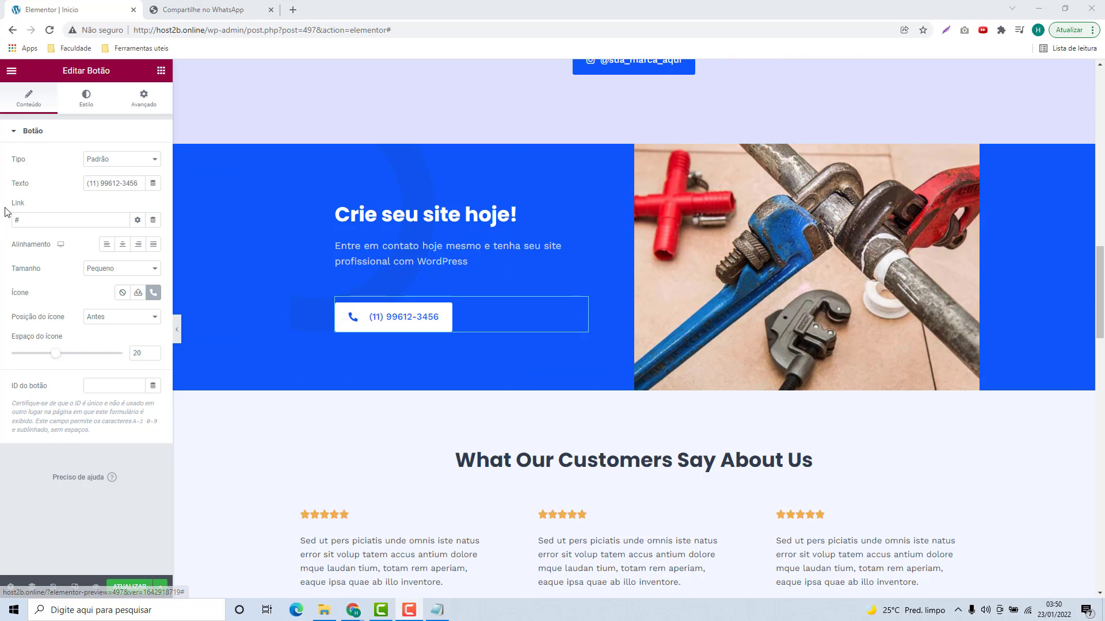
Step: Replace the placeholder # link with the api.whatsapp.com chat URL copied from the other tab
click(33, 216)
click(213, 9)
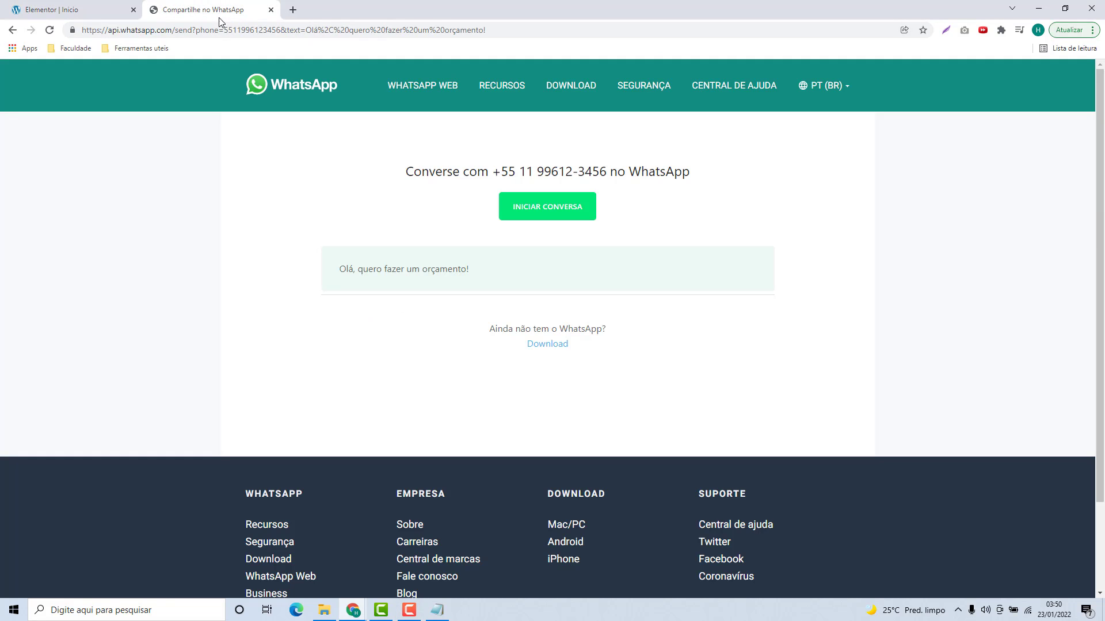
click(221, 30)
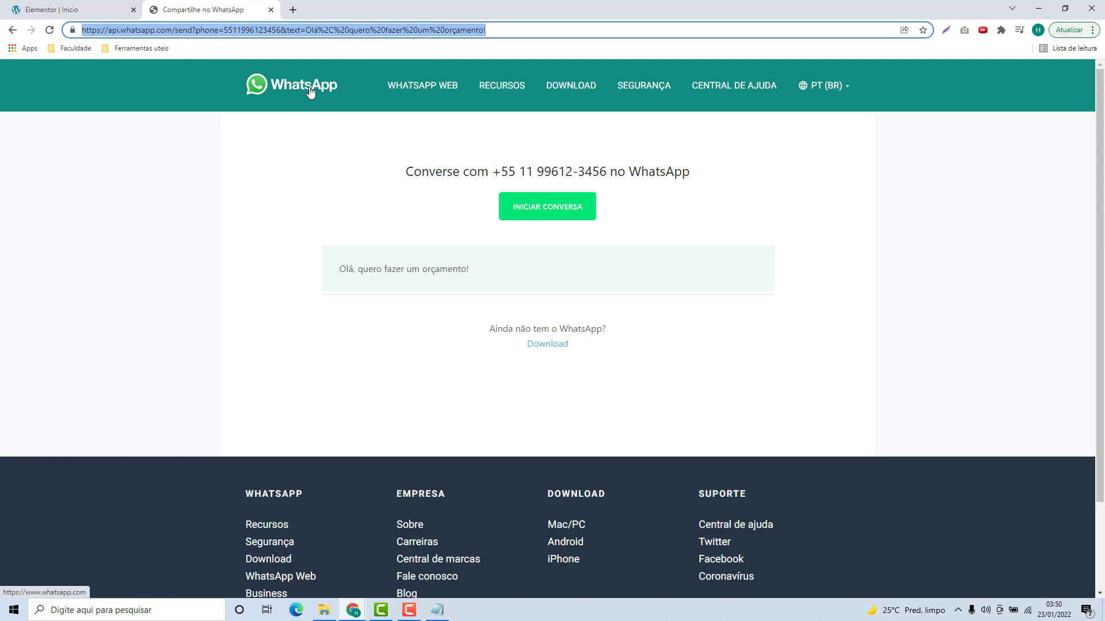
click(81, 12)
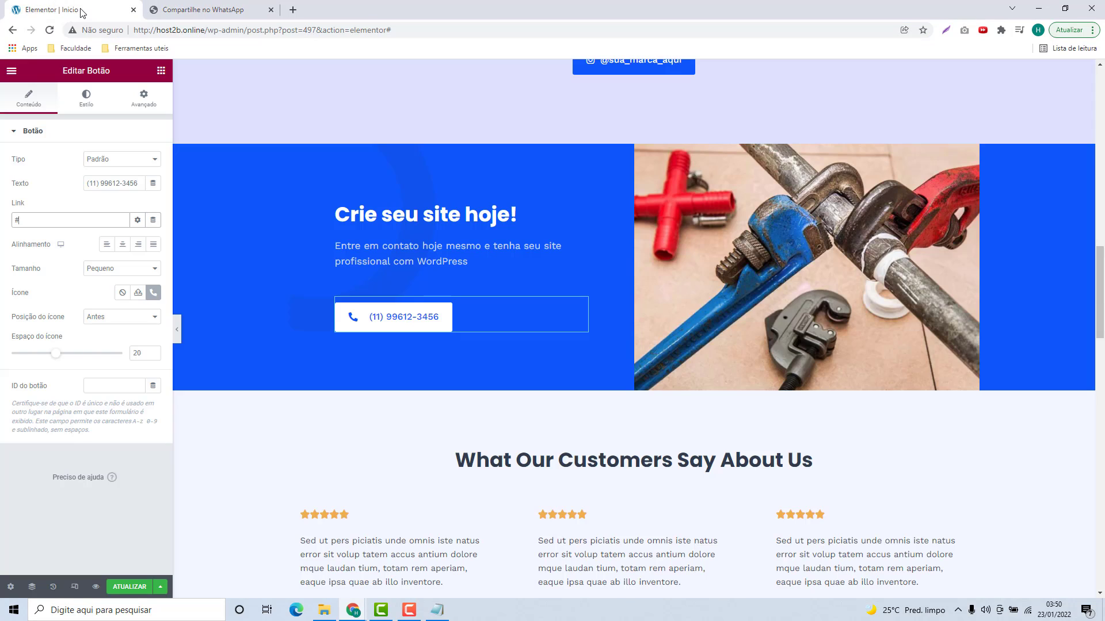
click(14, 220)
key(ctrl+a)
key(ctrl+v)
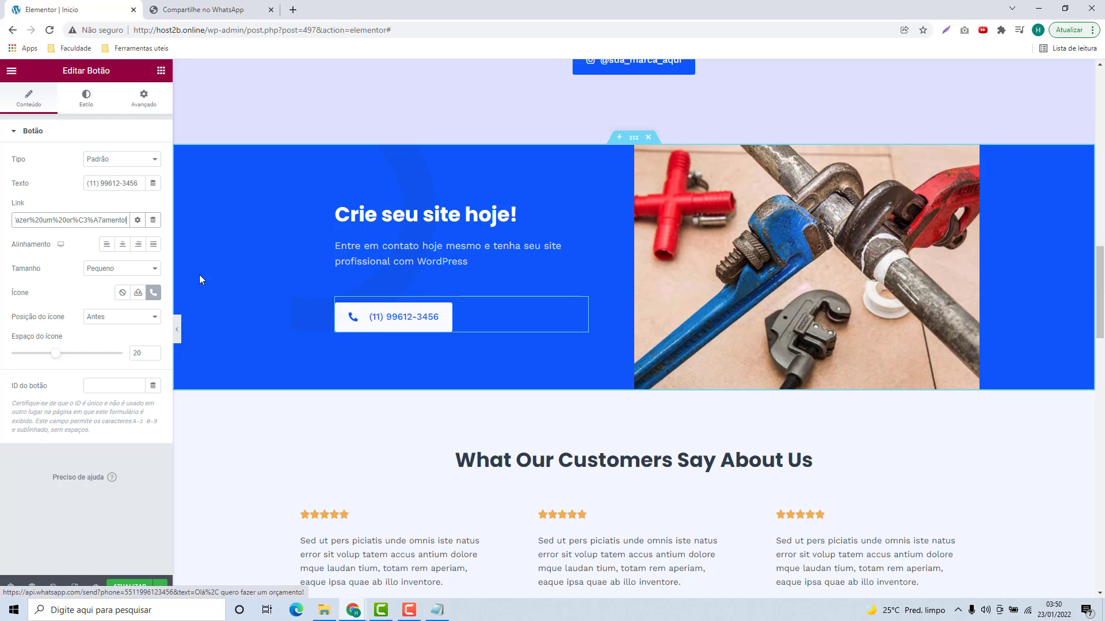
drag(26, 293, 14, 294)
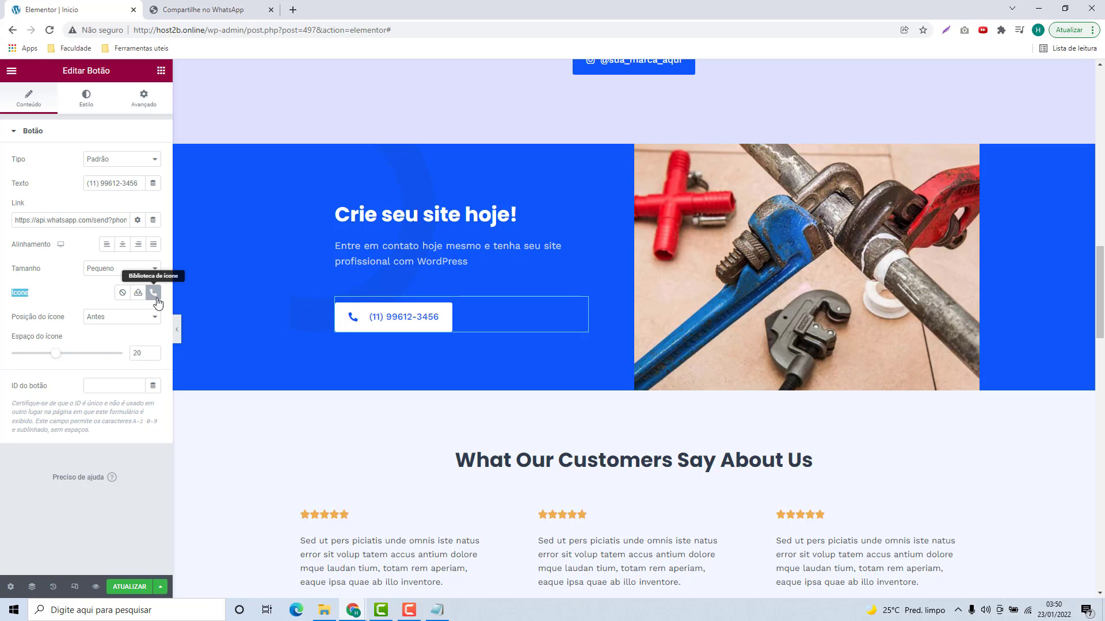
Step: Insert the WhatsApp icon, found by searching 'what', and set icon spacing to 10
click(153, 293)
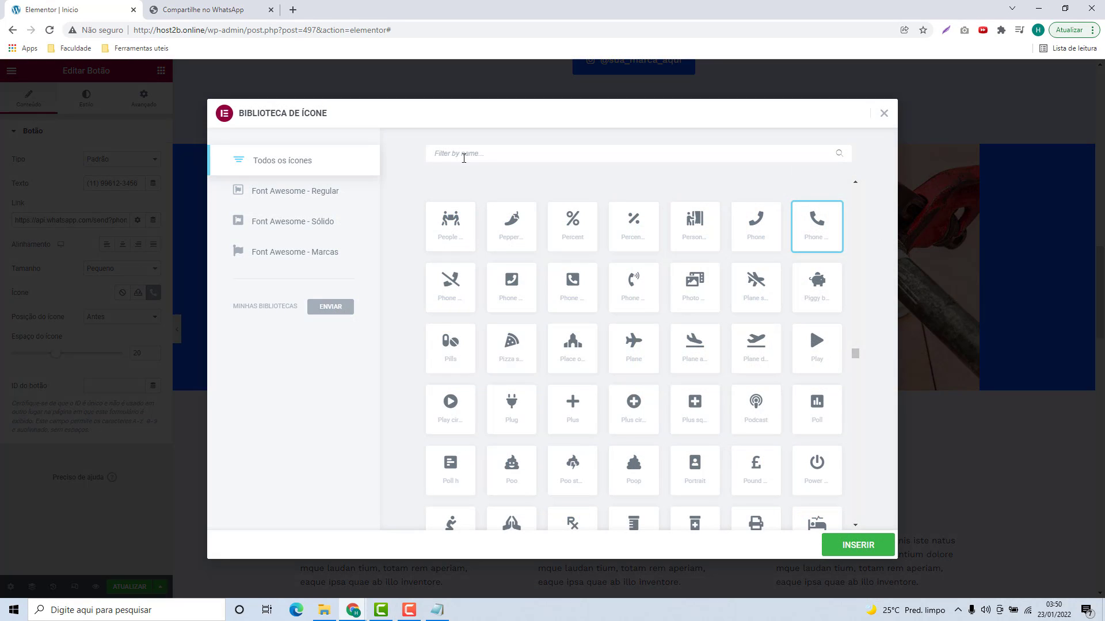
click(464, 158)
text(what)
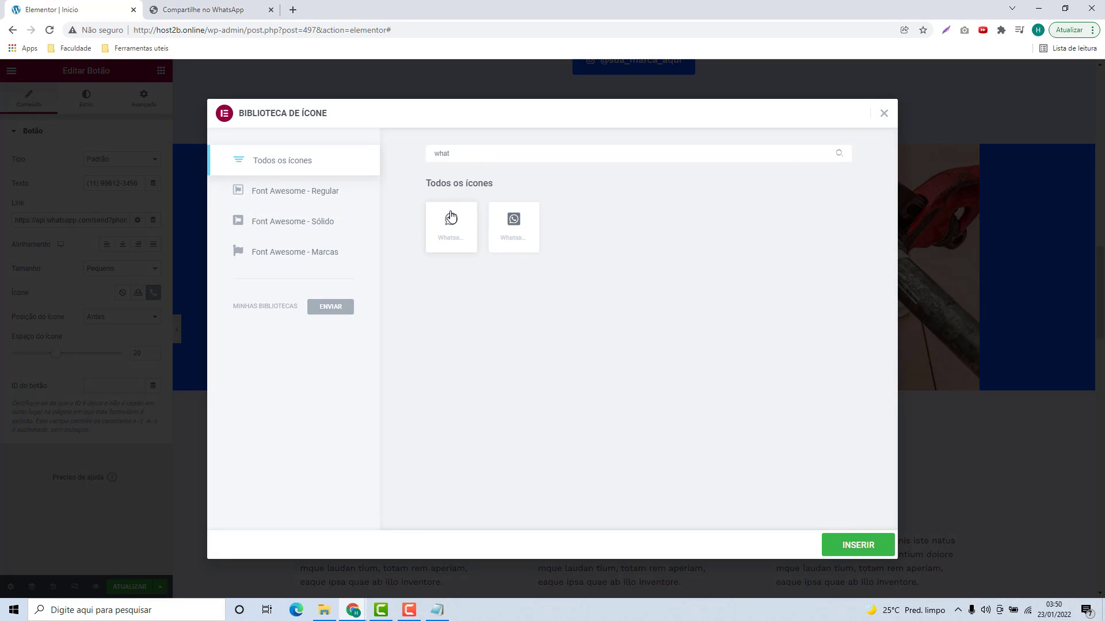
click(446, 233)
click(860, 546)
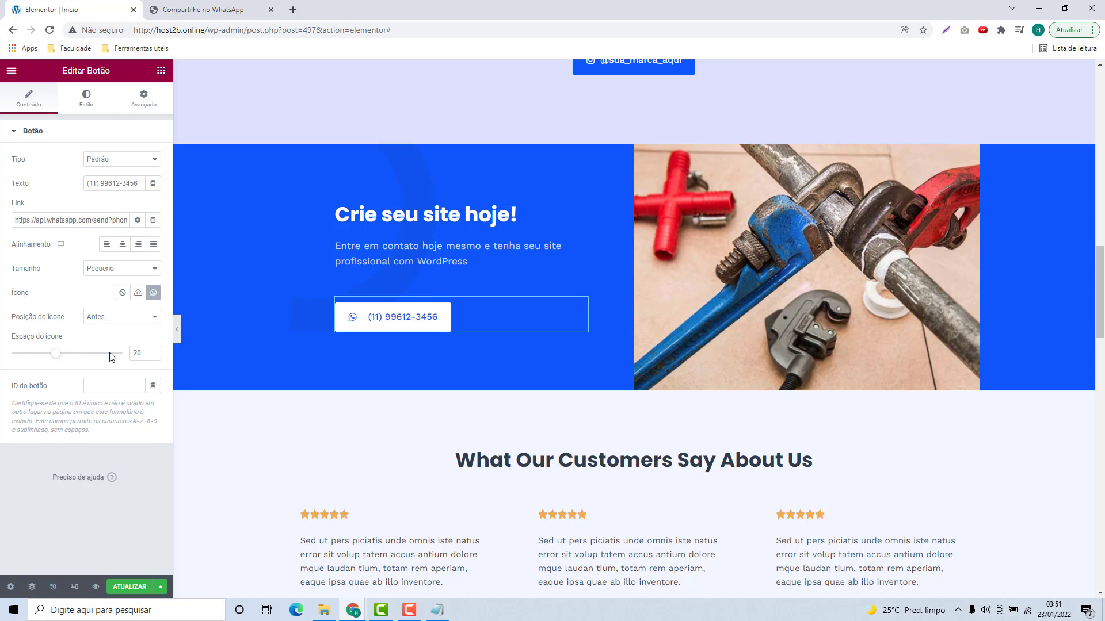
double_click(140, 357)
text(10)
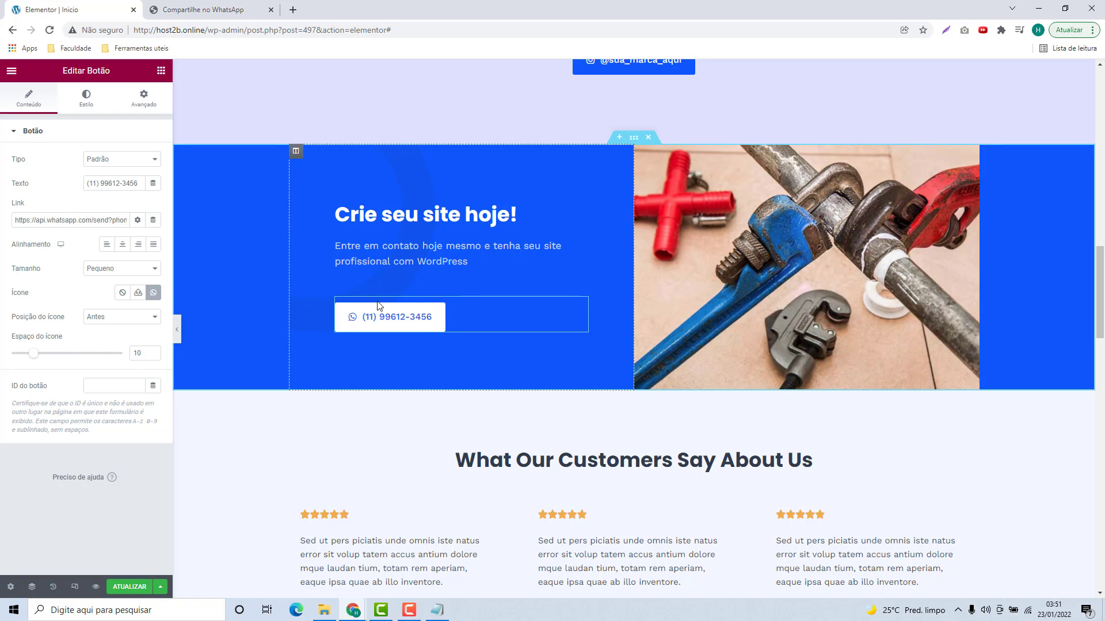
Step: Upload Imagem 4 from the site images folder and insert it in place of the wrench image
click(821, 261)
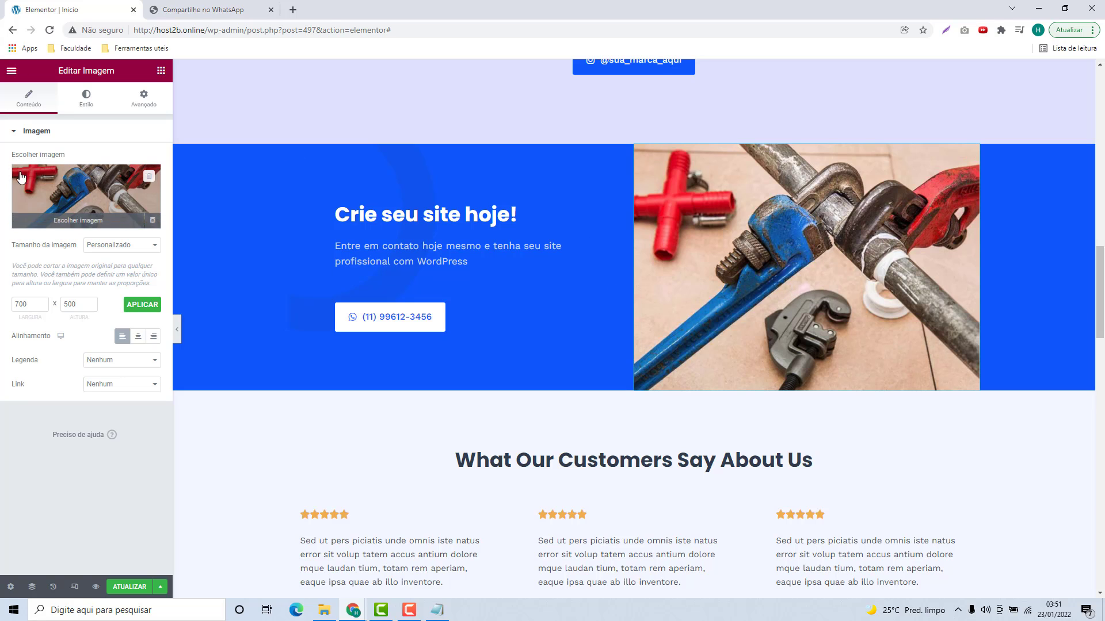
click(89, 194)
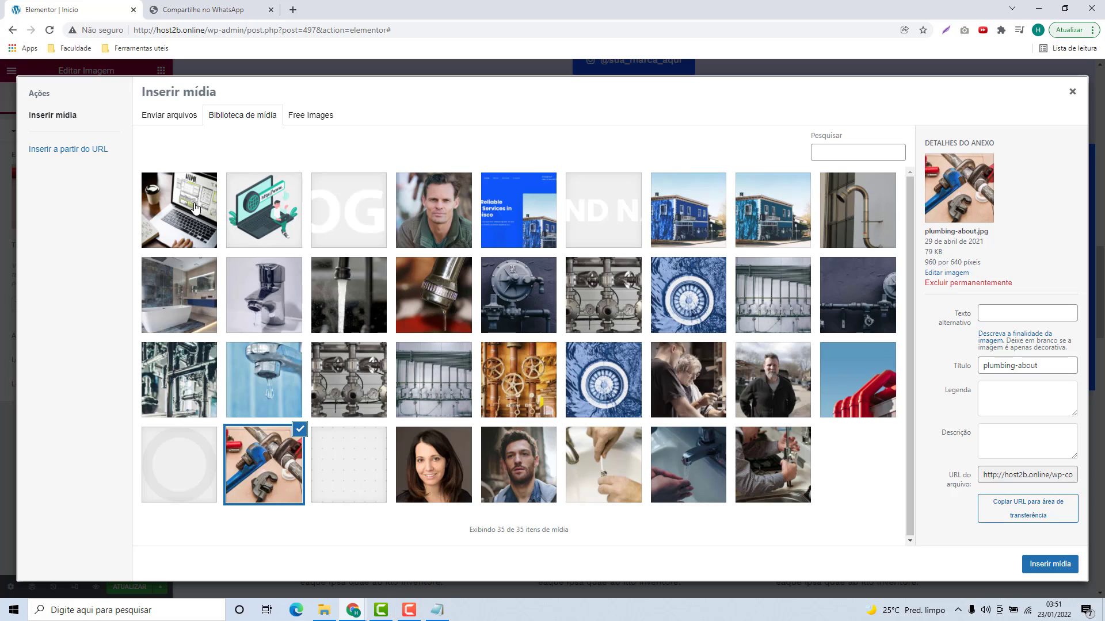
click(171, 118)
click(334, 614)
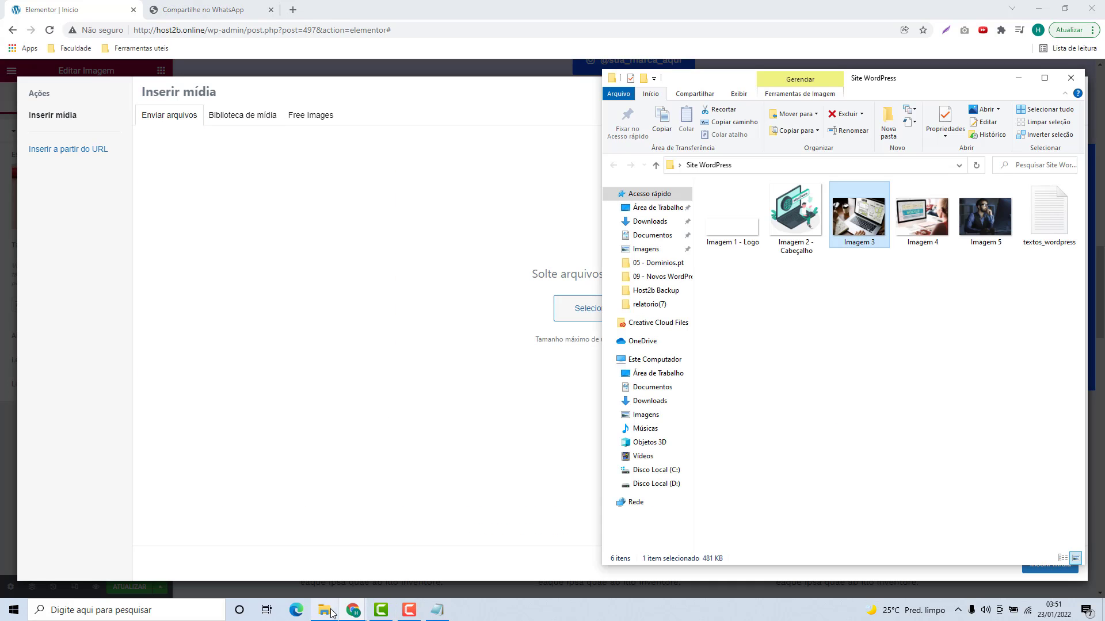
click(930, 391)
drag(917, 214, 523, 283)
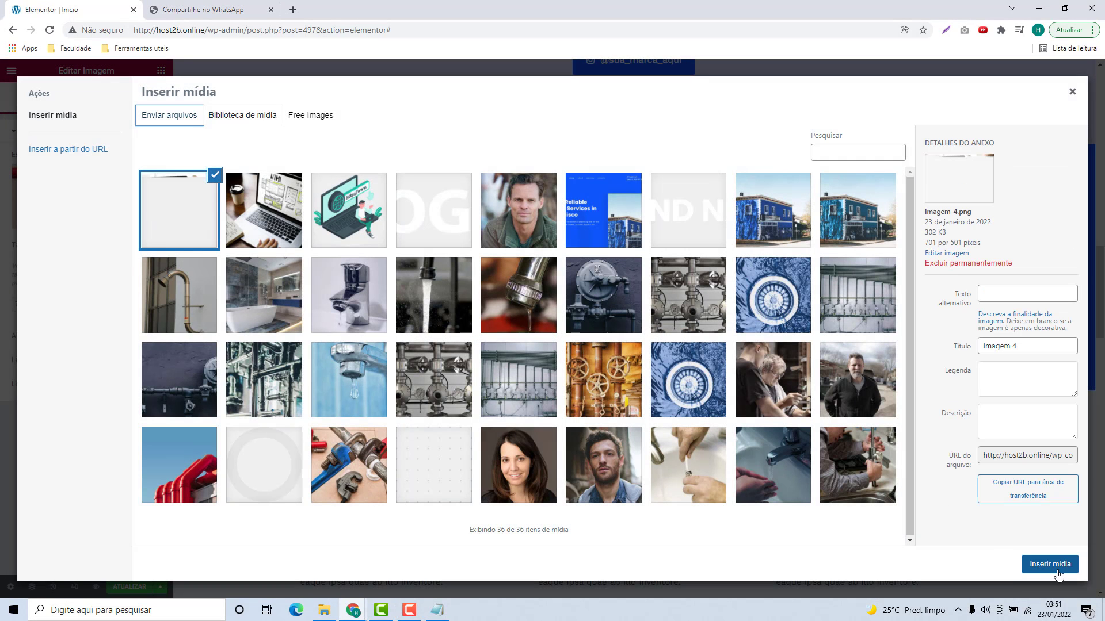
click(1049, 564)
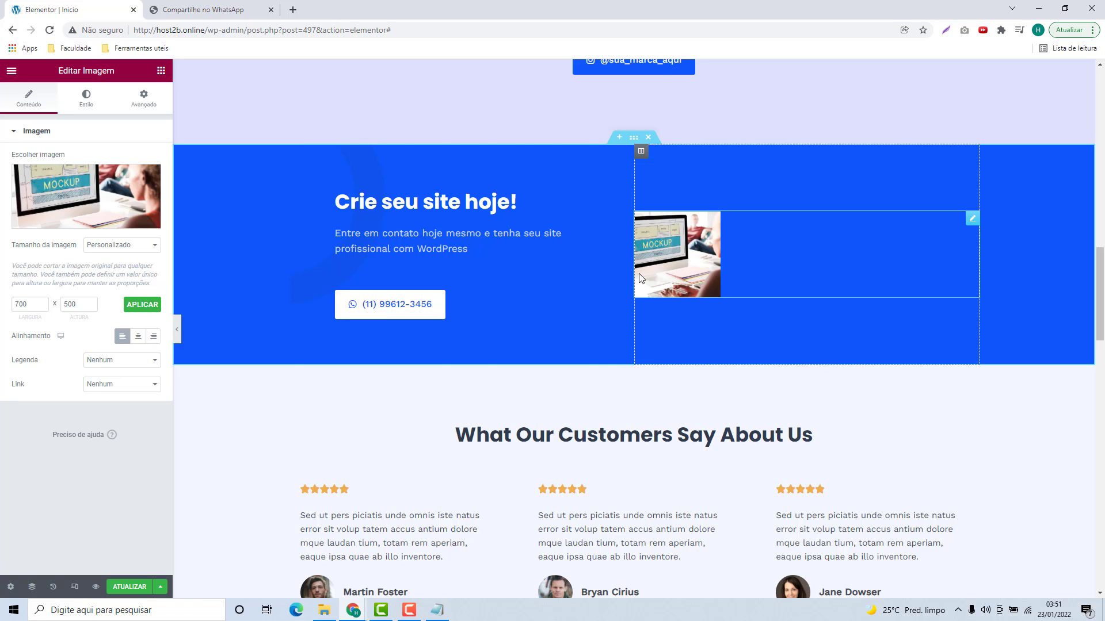
Step: Set Tamanho da imagem to Completo so the mockup shows at full size
click(109, 247)
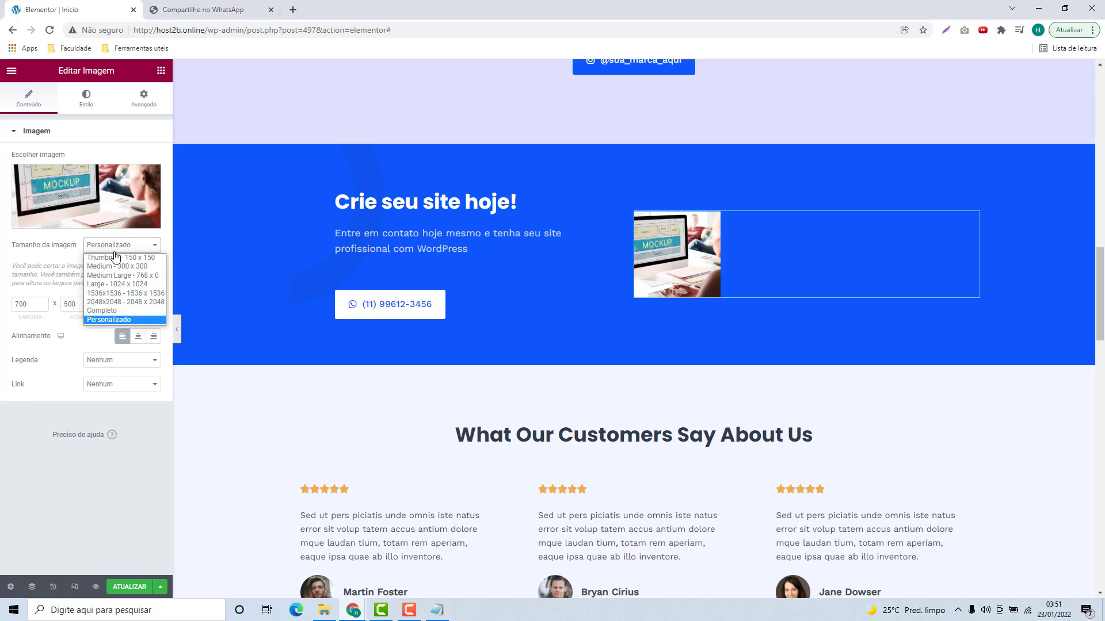
click(100, 310)
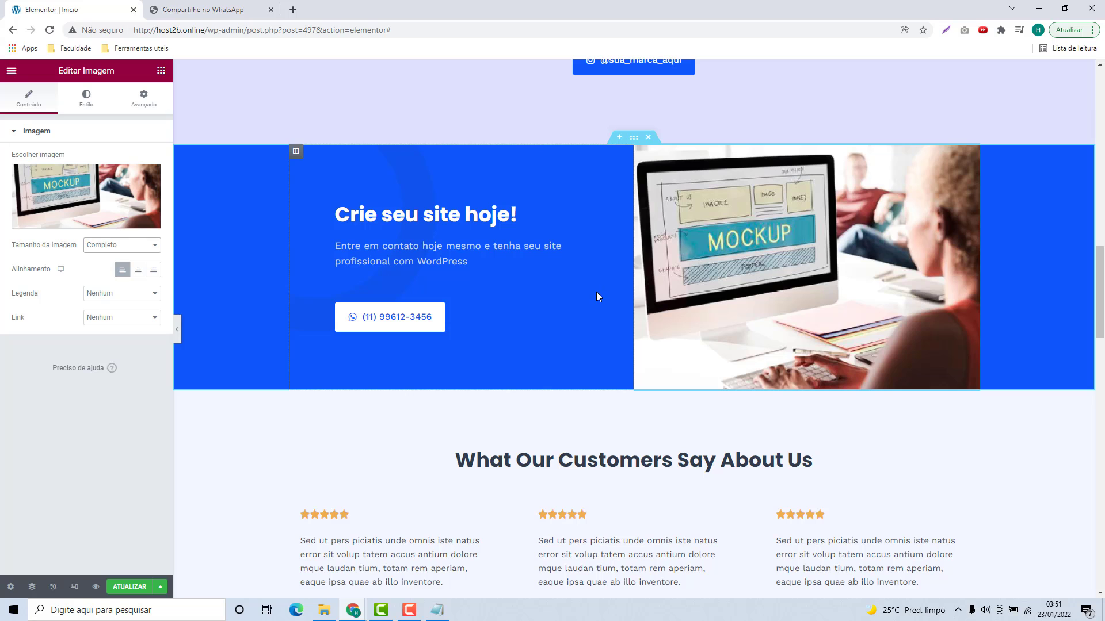
scroll(596, 294, down, 1)
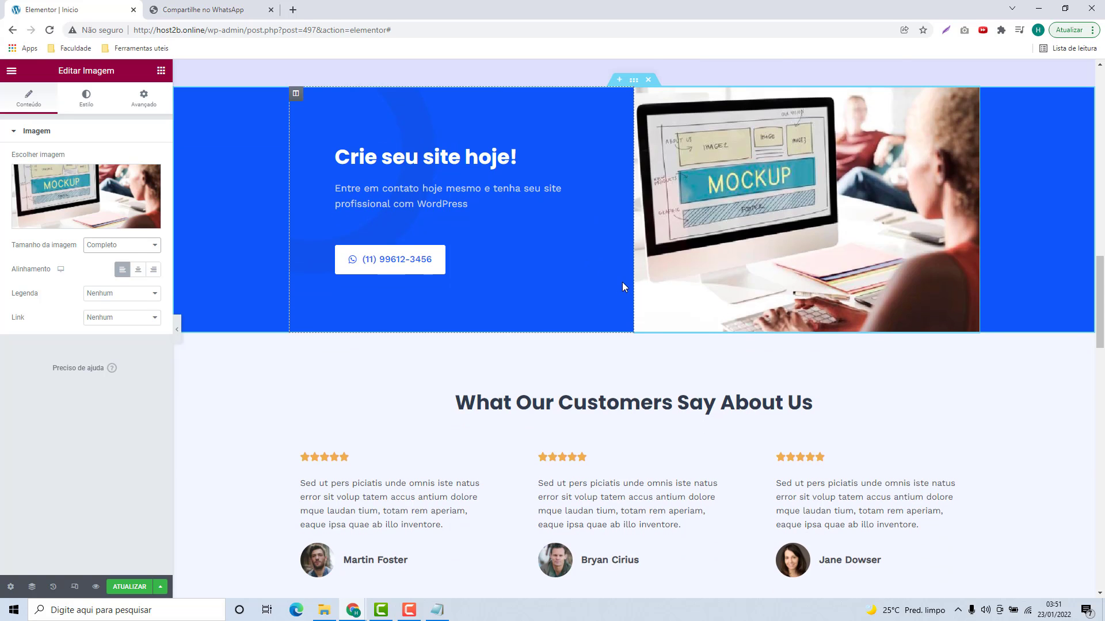
Step: Copy 'Nossas Avaliações' from the notes and paste it over 'What Our Customers Say About Us'
scroll(621, 291, down, 3)
click(465, 245)
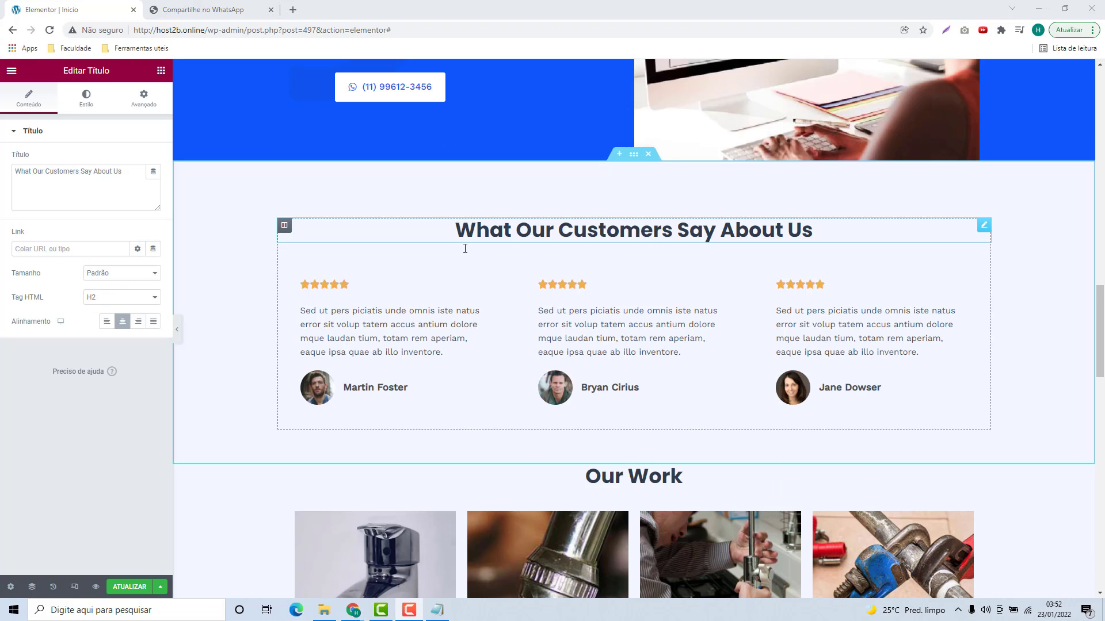
click(411, 291)
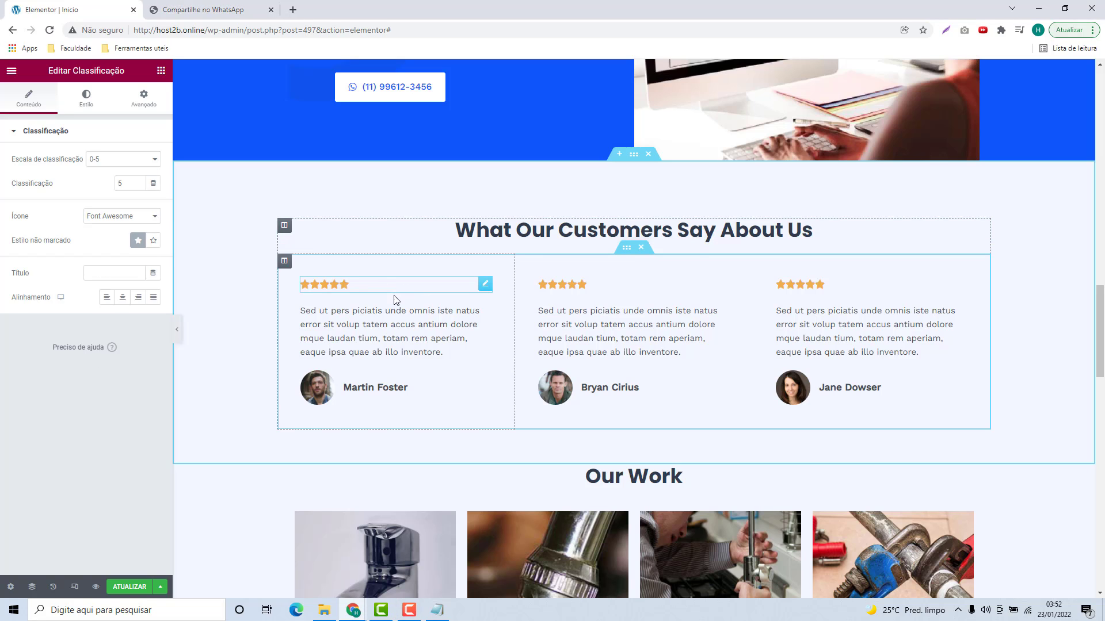
click(387, 329)
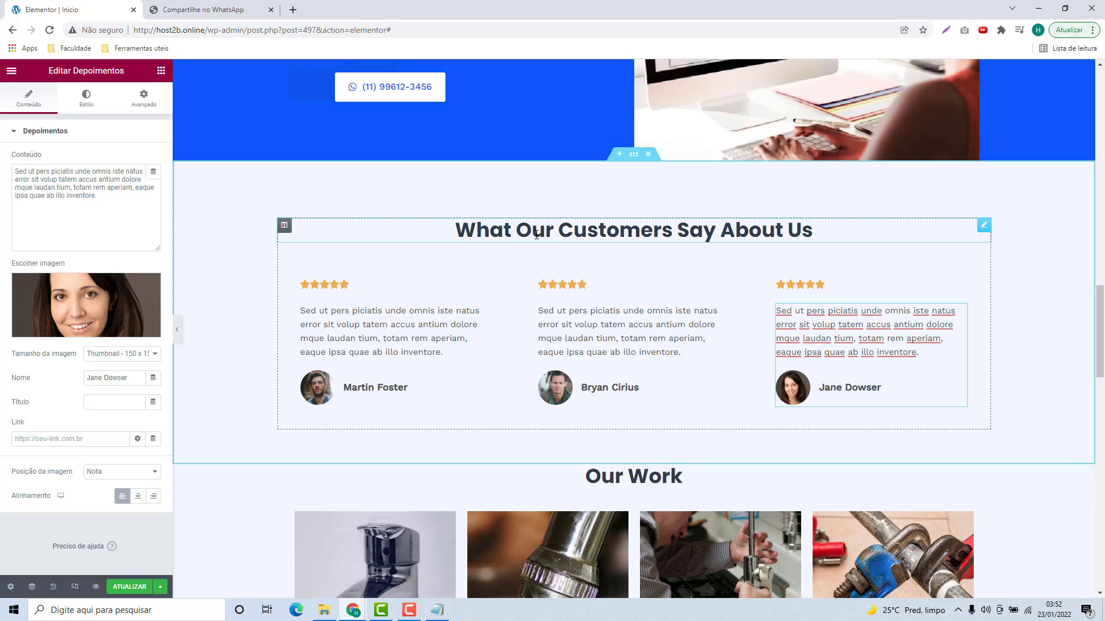
click(457, 237)
click(437, 611)
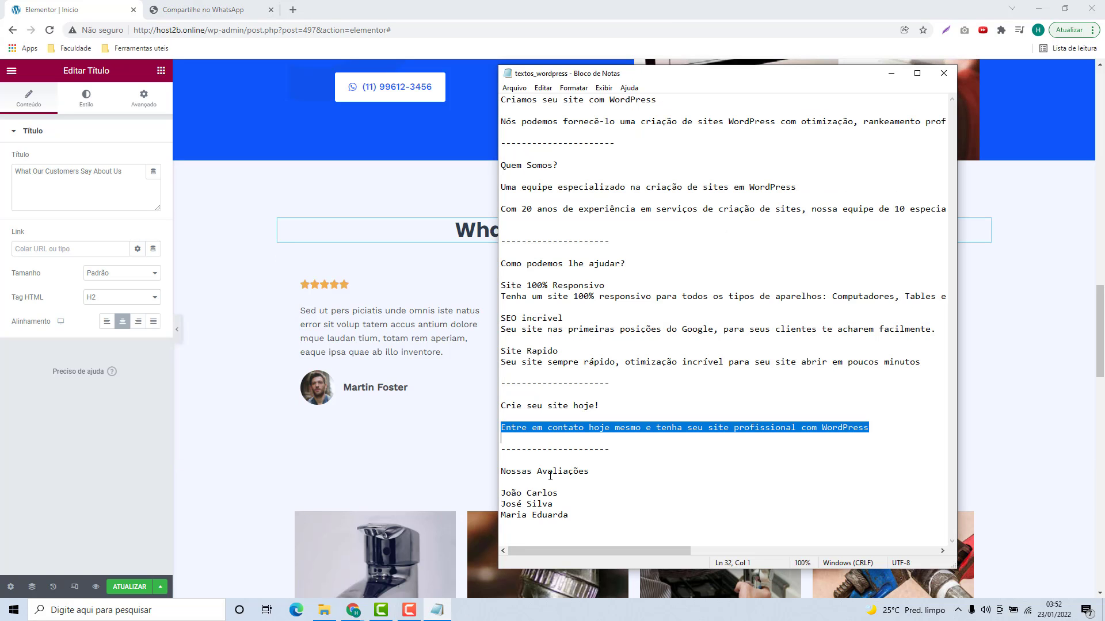
click(549, 473)
drag(595, 471, 499, 471)
key(ctrl+c)
click(578, 226)
key(ctrl+a)
key(ctrl+v)
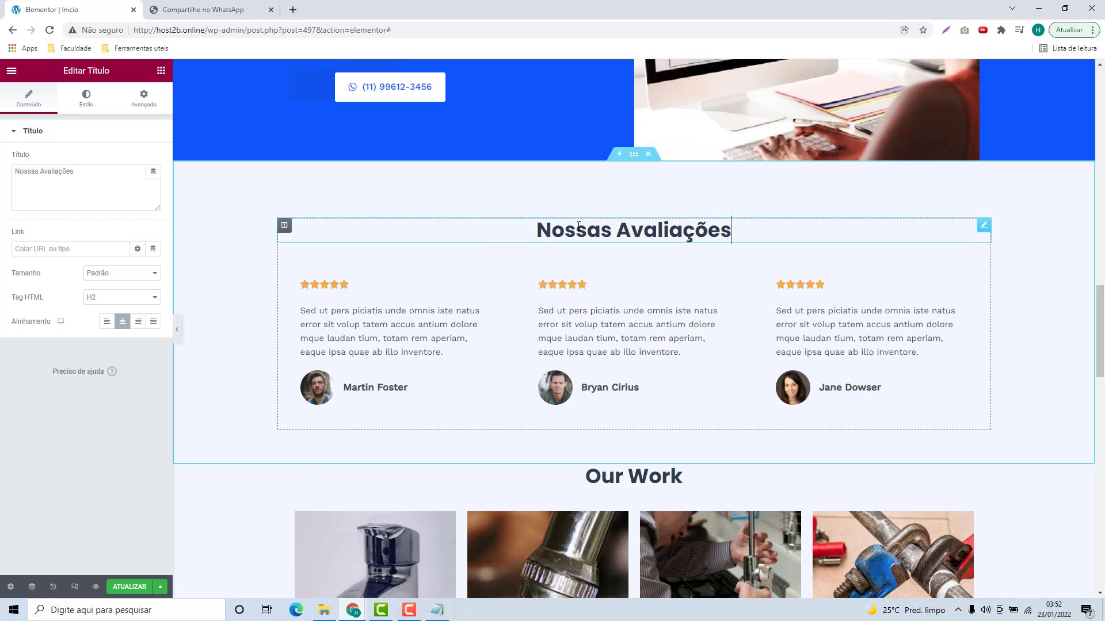
click(339, 287)
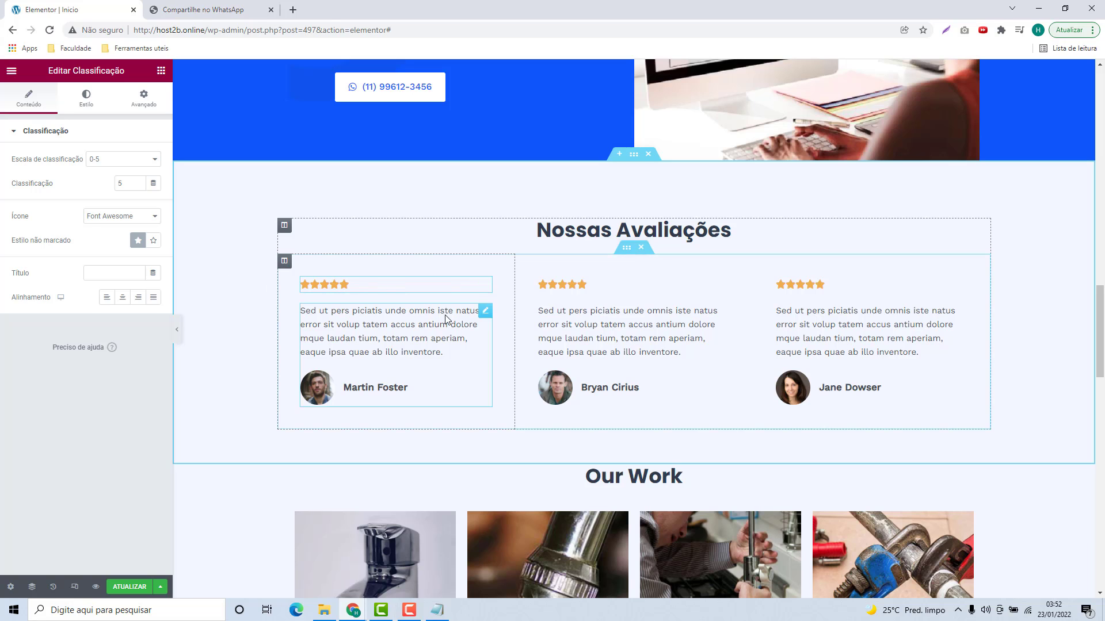
right_click(485, 285)
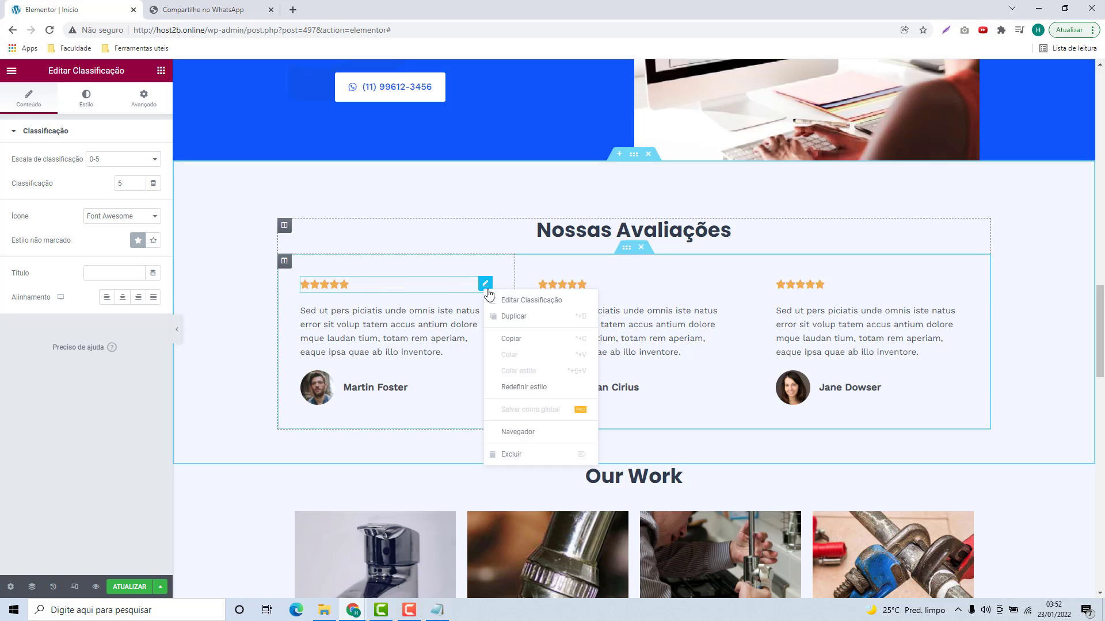
click(396, 293)
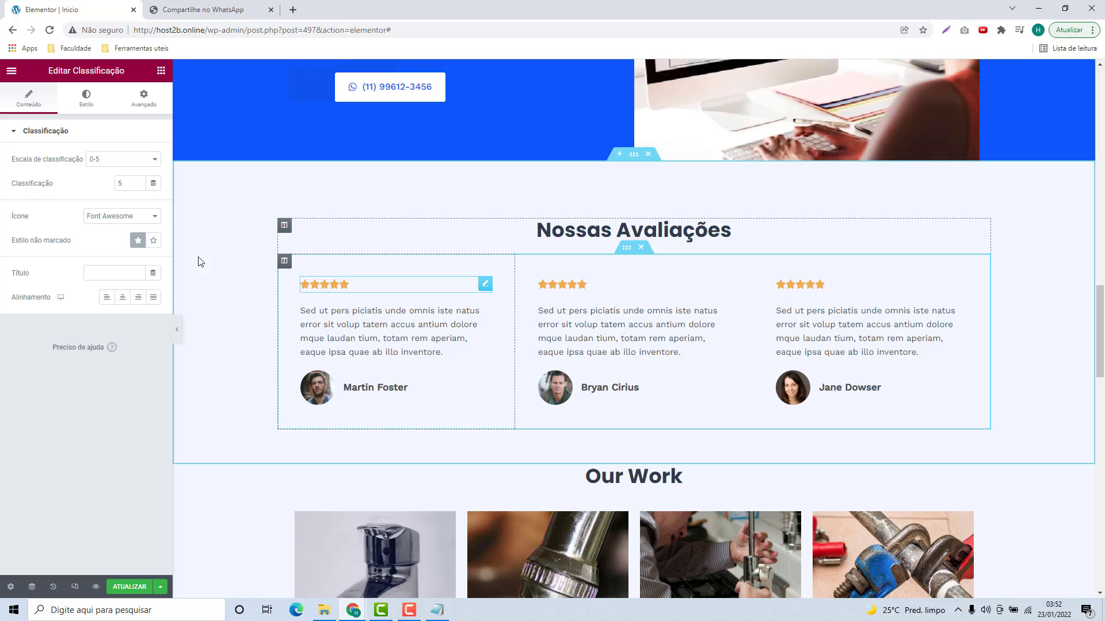
click(94, 170)
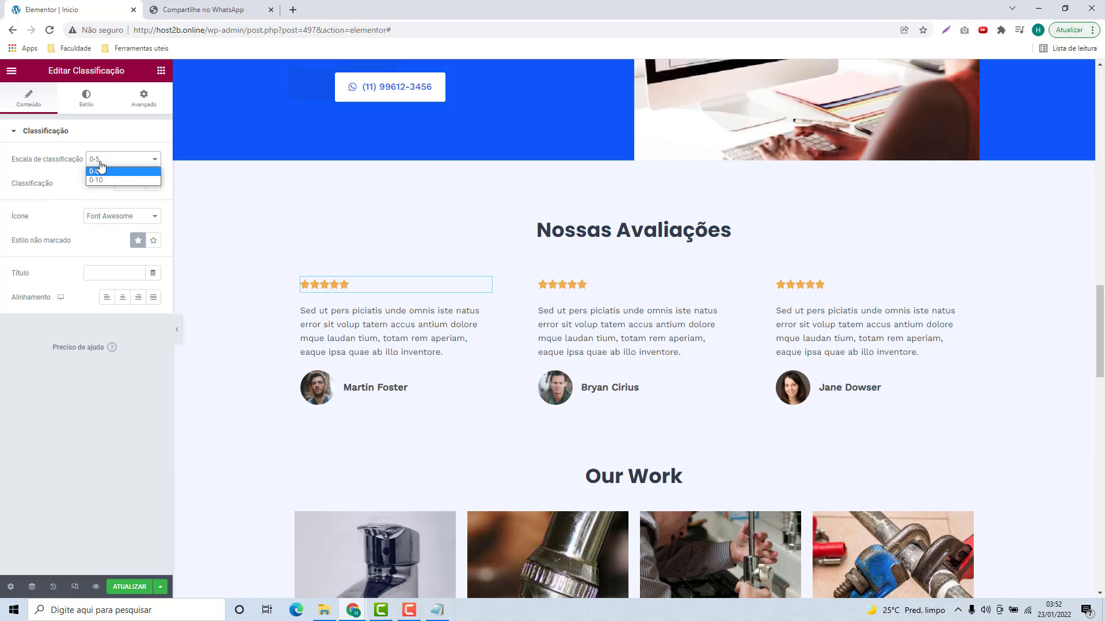
click(102, 177)
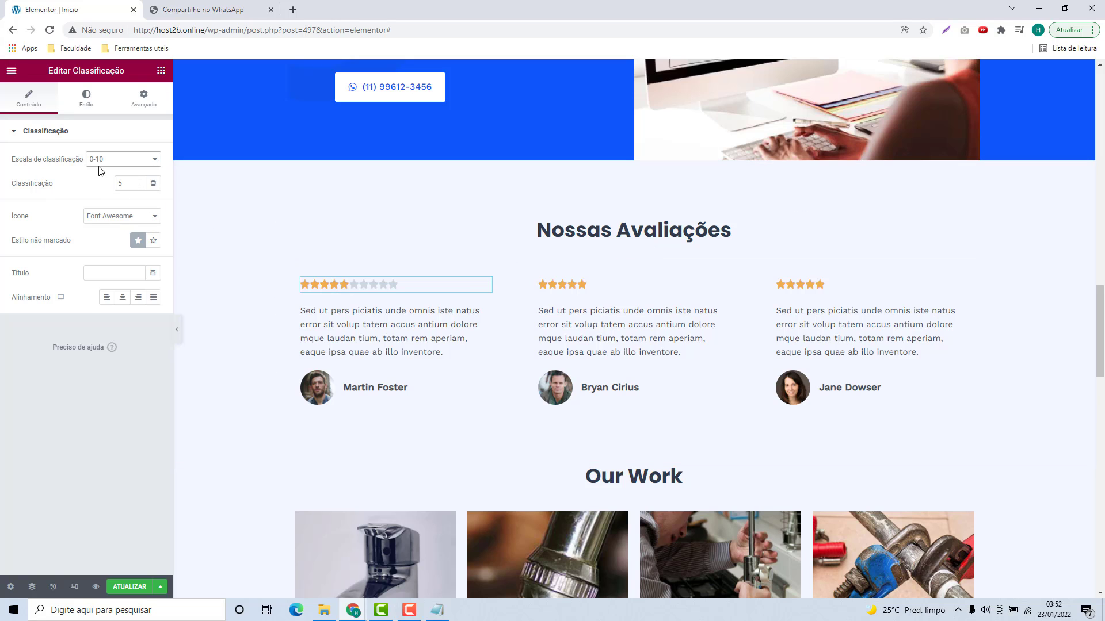
click(102, 162)
click(147, 168)
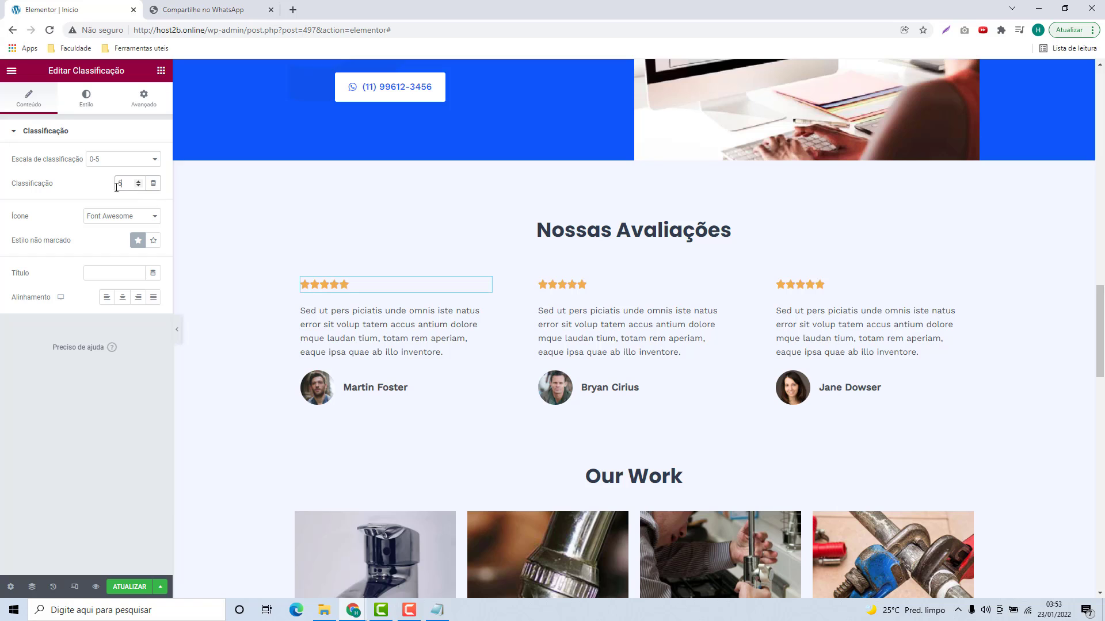
click(138, 186)
double_click(115, 185)
key(Down)
key(Down)
key(Down)
text(2)
key(Up)
key(Up)
key(Up)
Step: Replace the first testimonial's placeholder name with the new reviewer's name
click(302, 324)
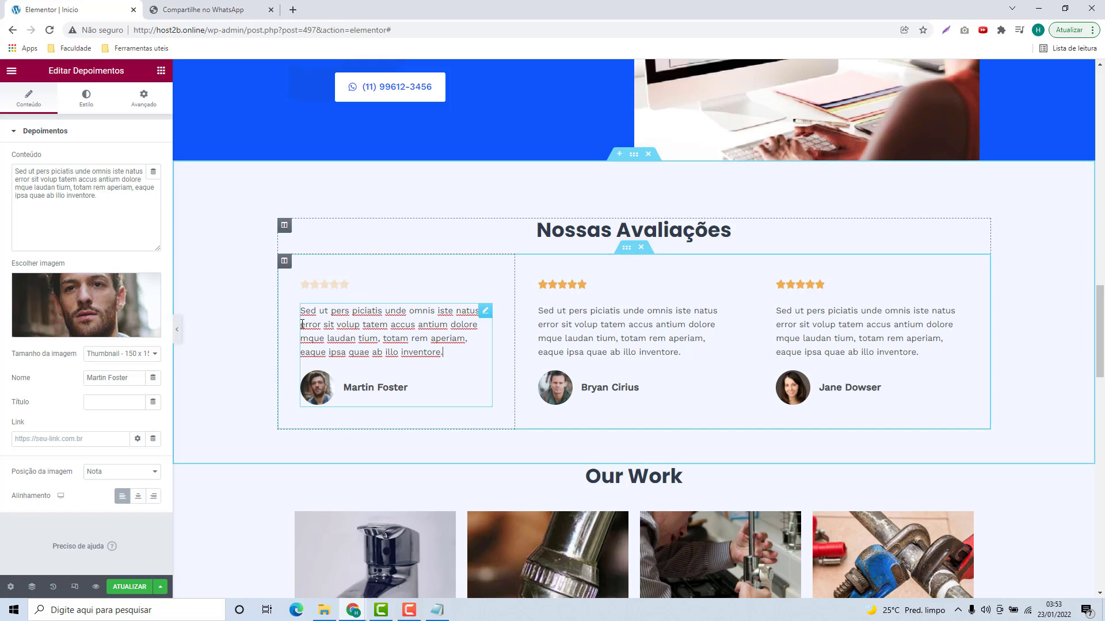
mouse_move(102, 286)
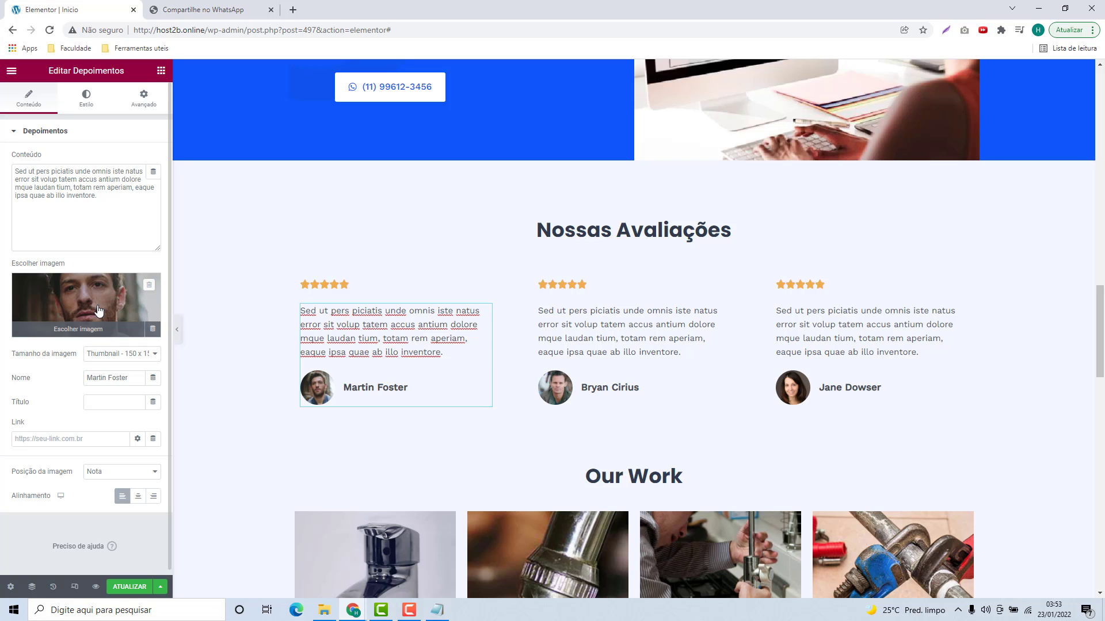
click(443, 610)
click(443, 610)
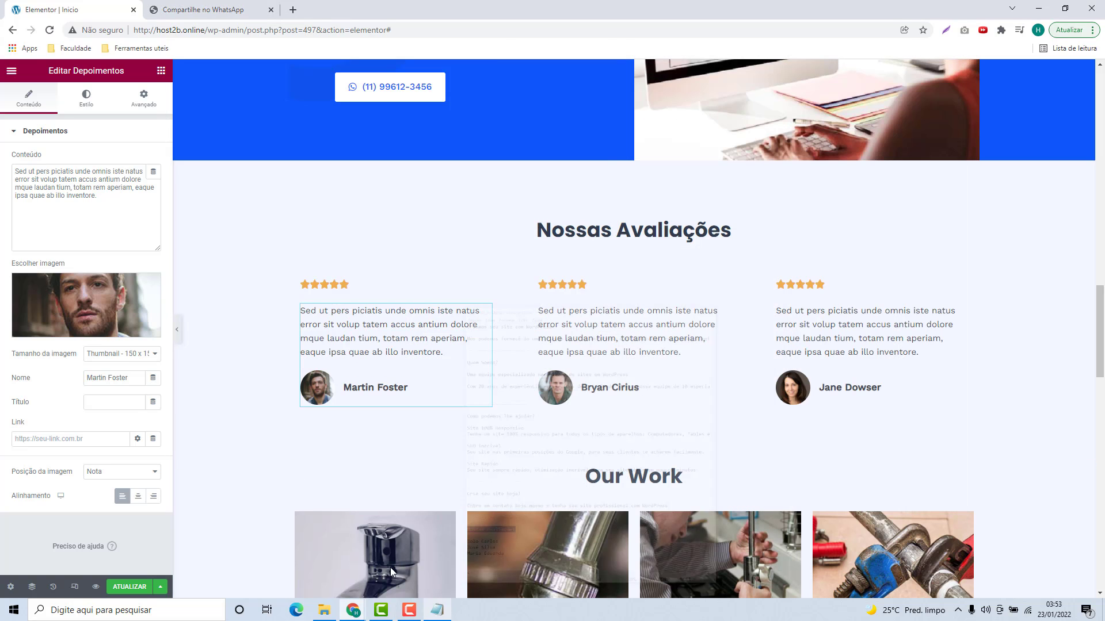
triple_click(120, 374)
text(Jo)
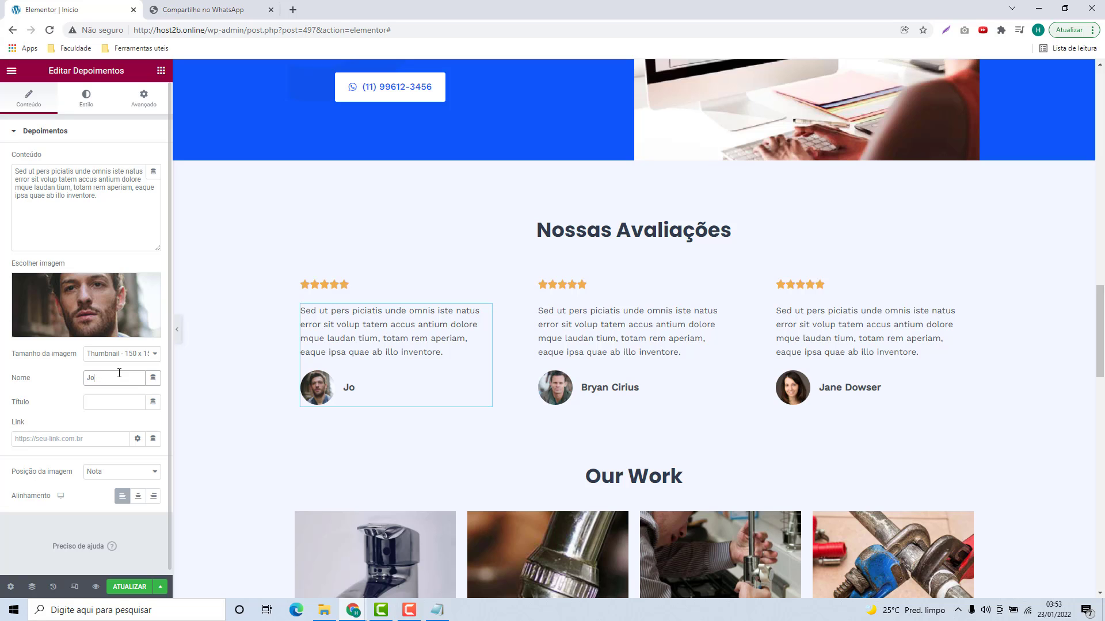
text(´s Carlos)
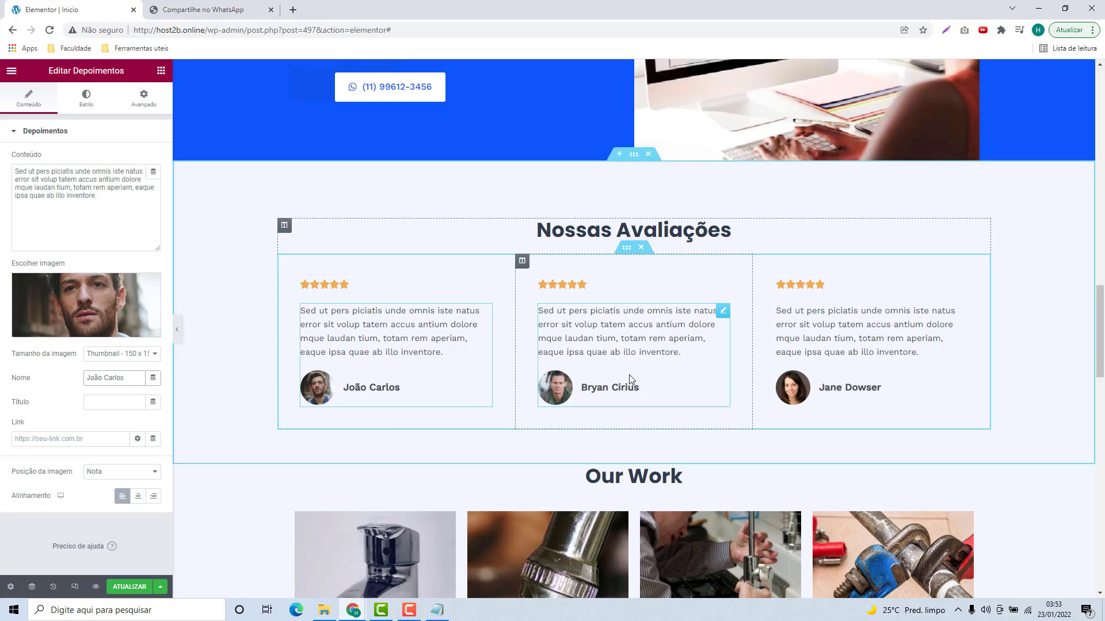
Step: Type new reviewer names into the second and third testimonials
click(630, 387)
triple_click(138, 376)
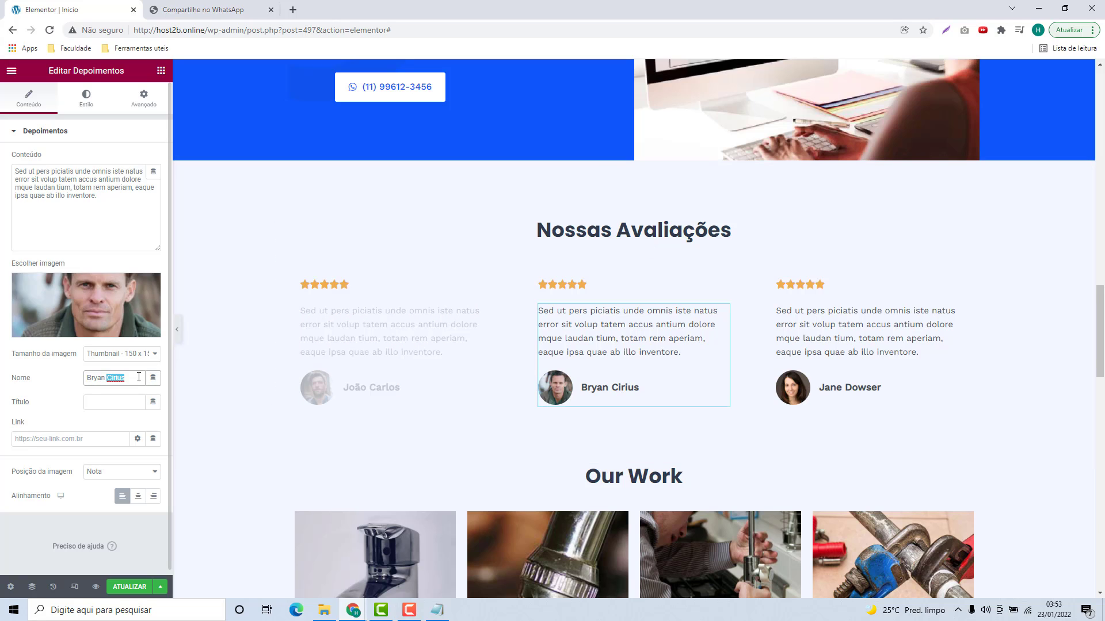
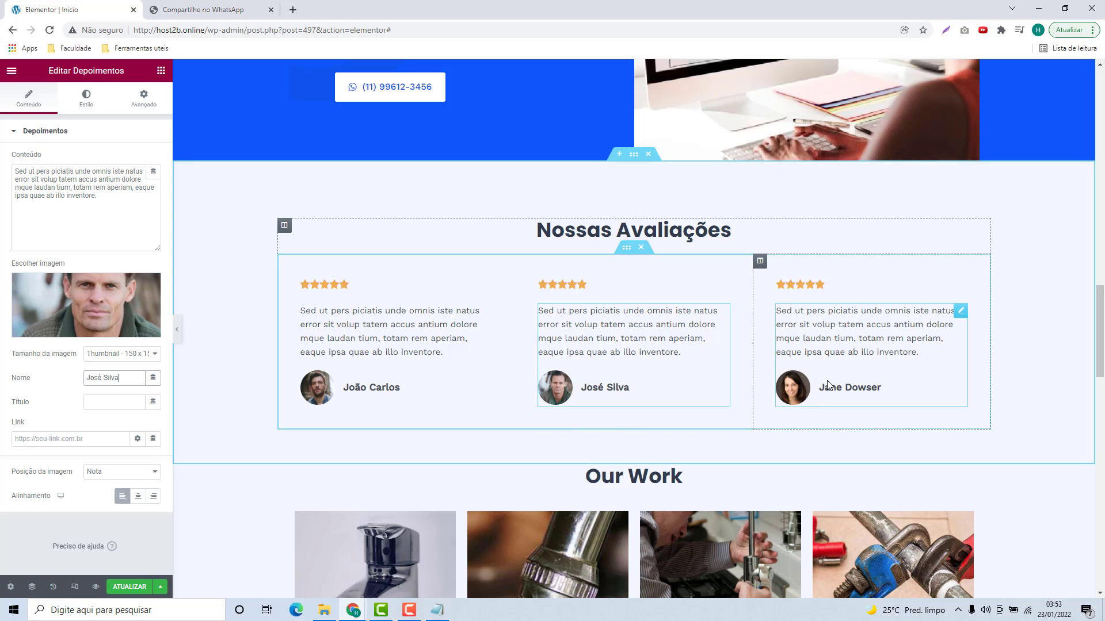
click(828, 385)
double_click(118, 381)
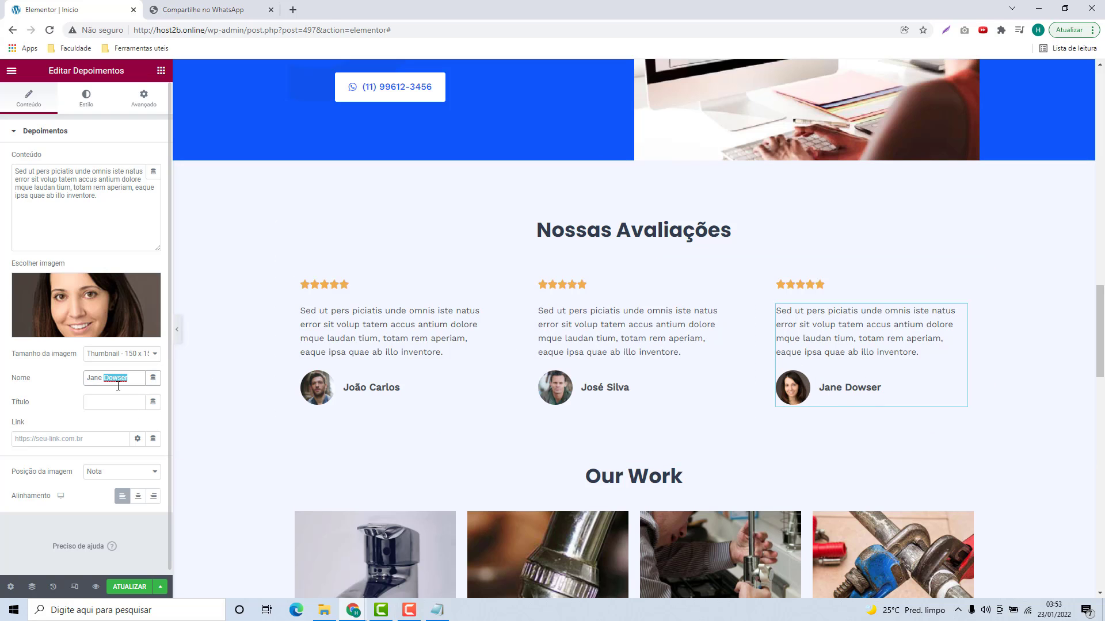
key(ctrl+a)
text(Maria E)
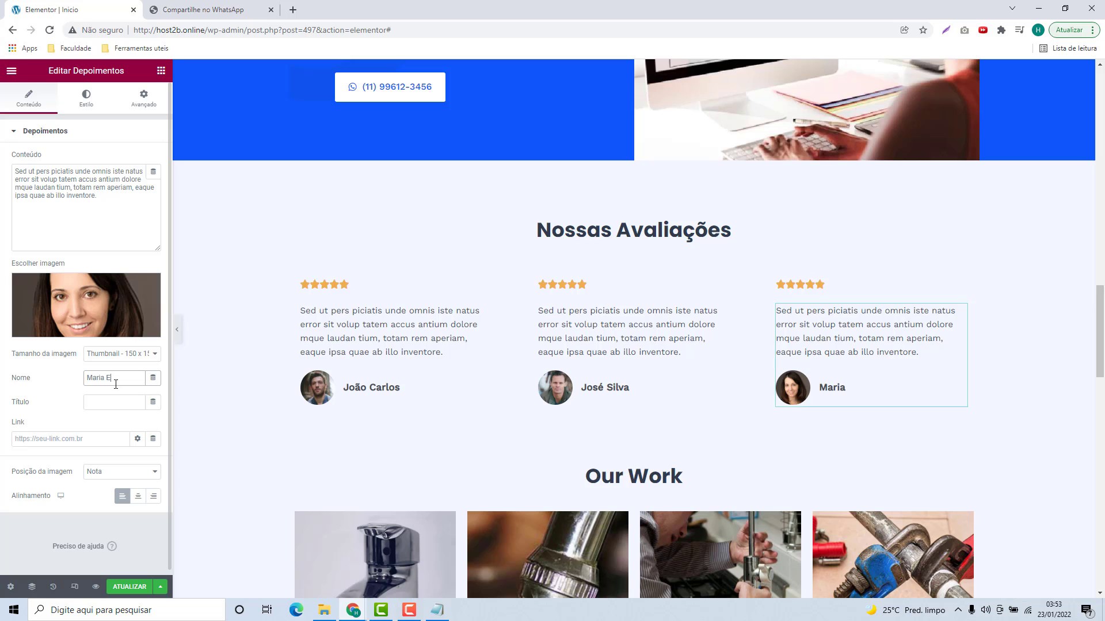
text(duarda)
click(370, 349)
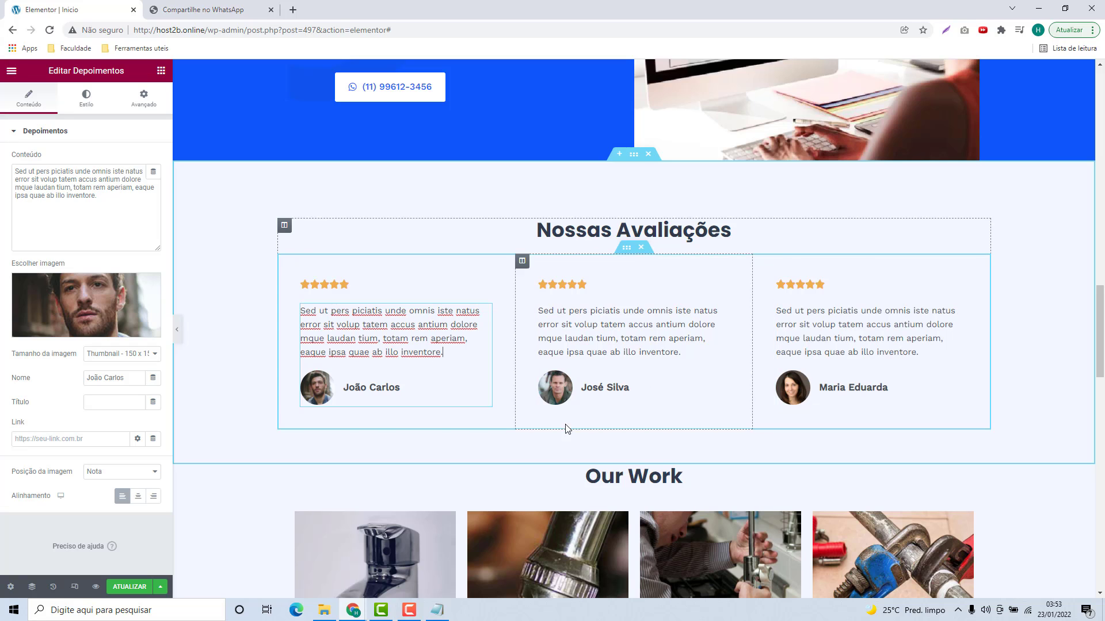
click(343, 385)
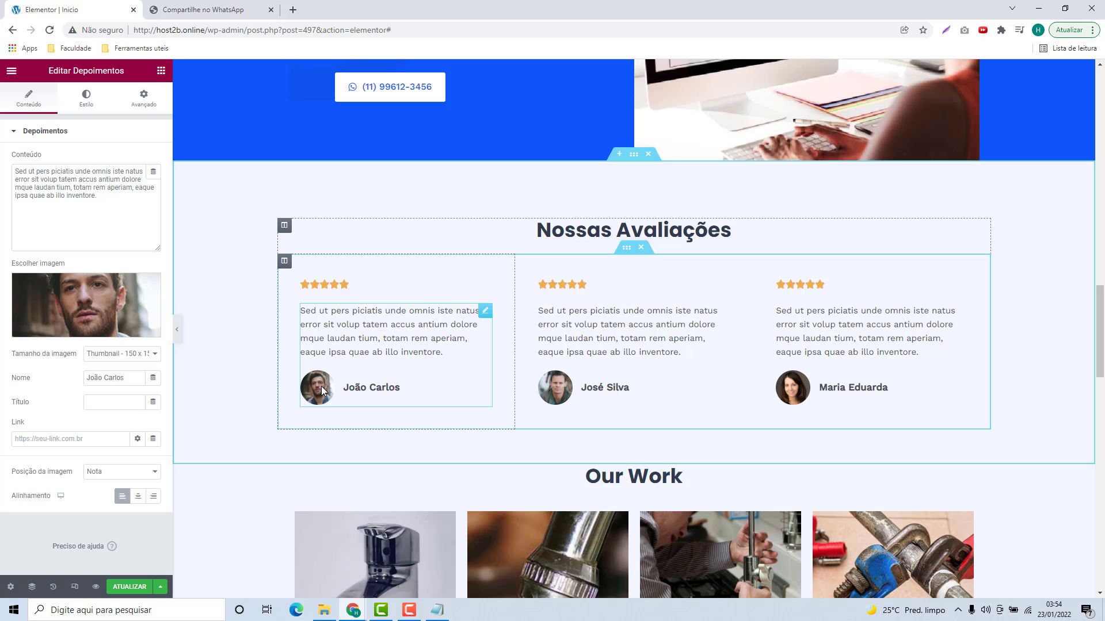
scroll(290, 356, down, 6)
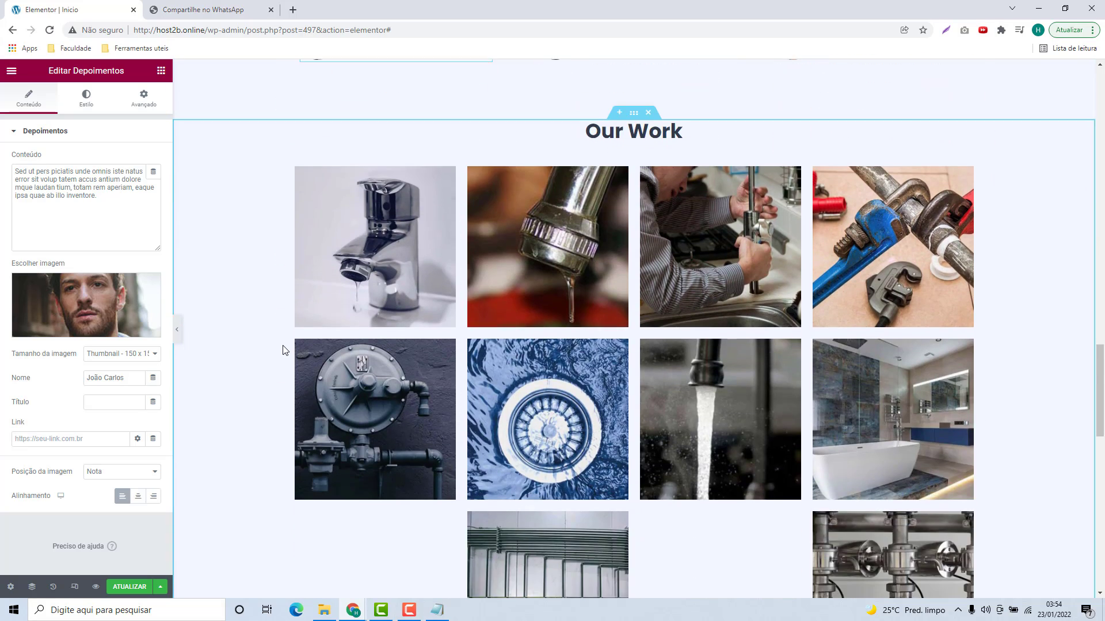
scroll(283, 349, up, 1)
scroll(437, 252, down, 2)
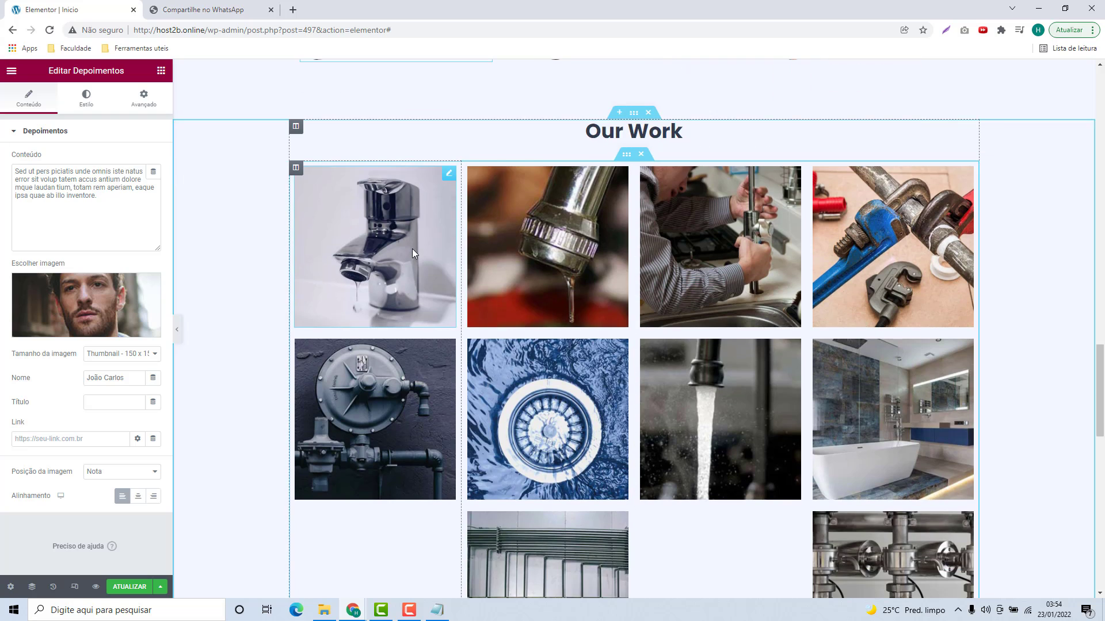
scroll(411, 248, down, 1)
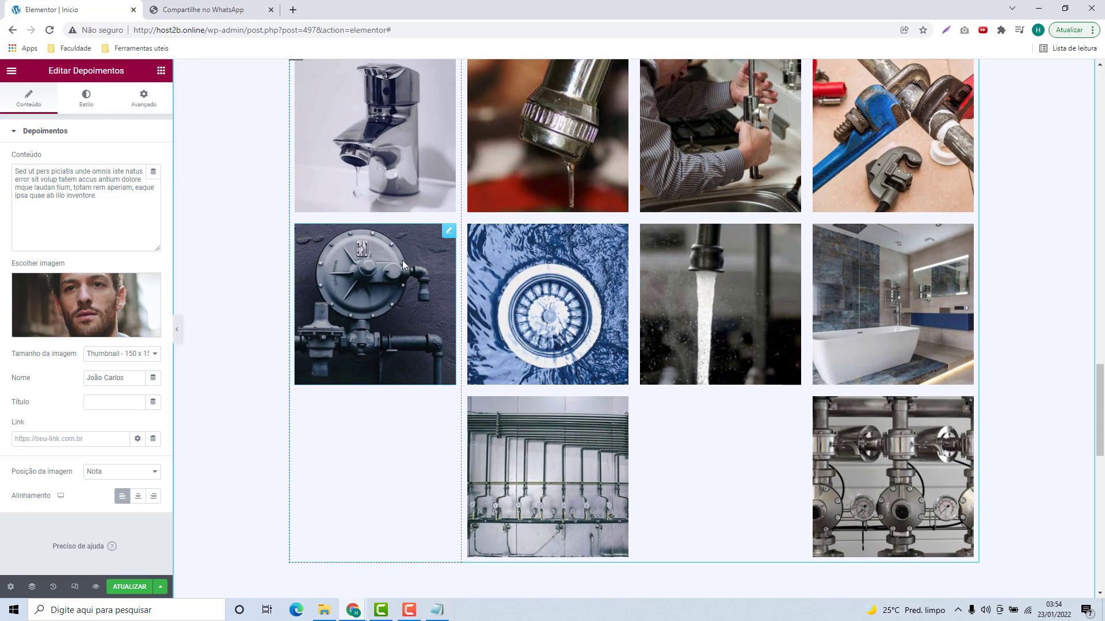
scroll(402, 260, down, 1)
scroll(642, 343, up, 3)
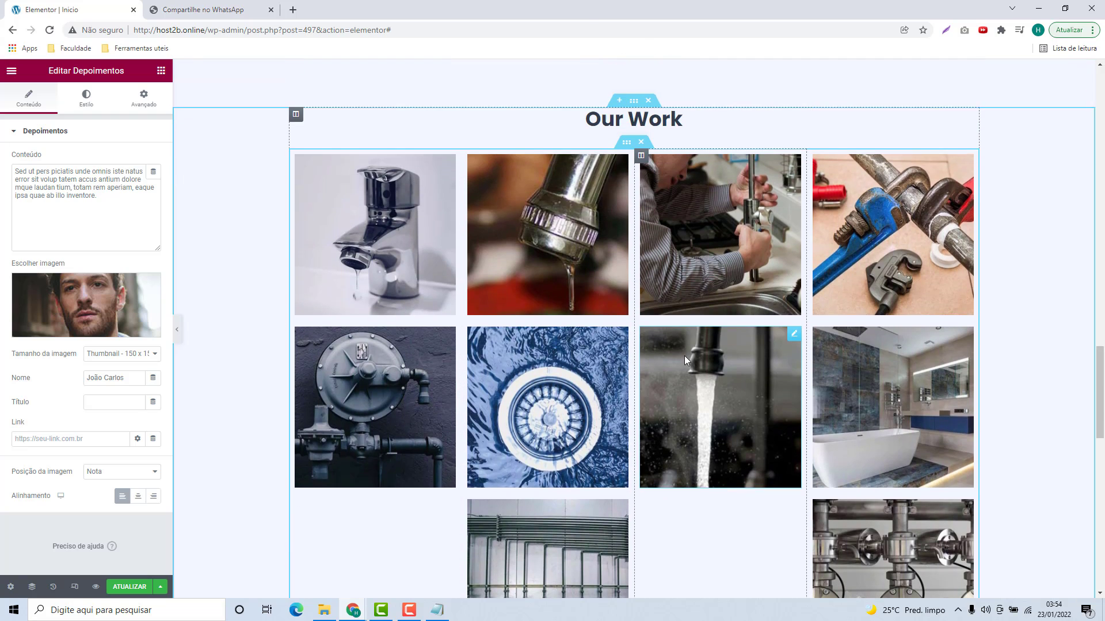
scroll(685, 356, up, 1)
scroll(727, 362, down, 1)
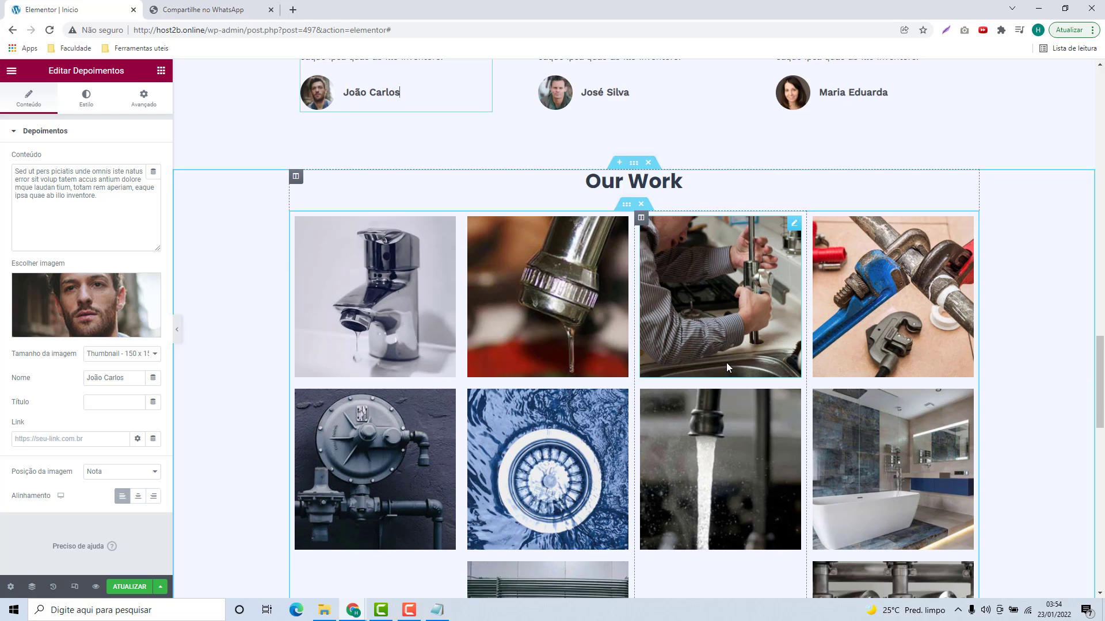
scroll(726, 363, down, 1)
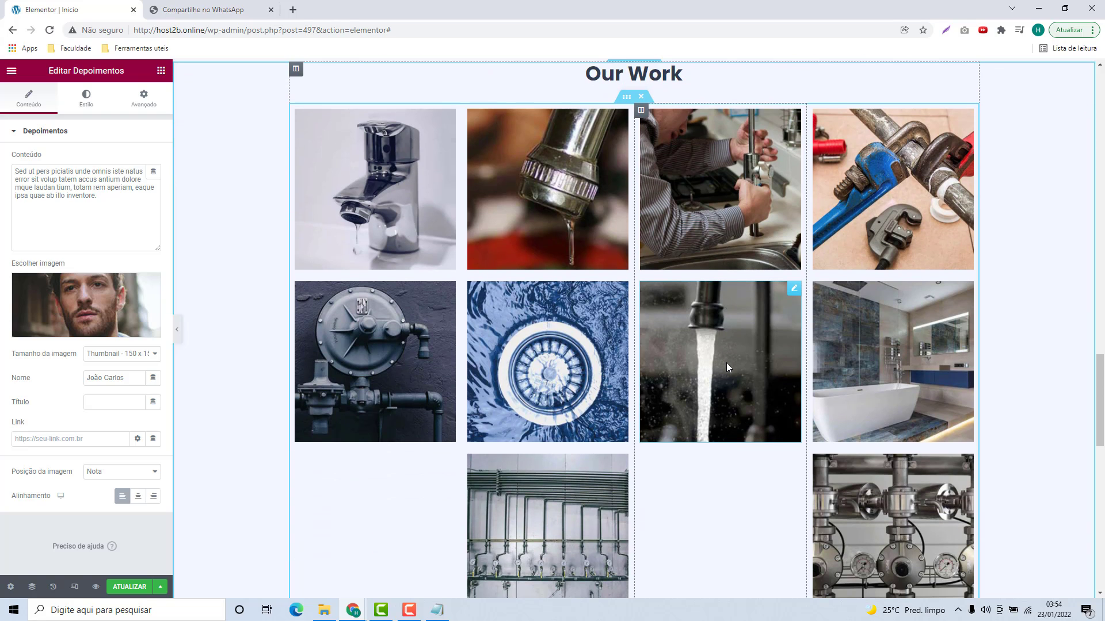
scroll(706, 439, down, 1)
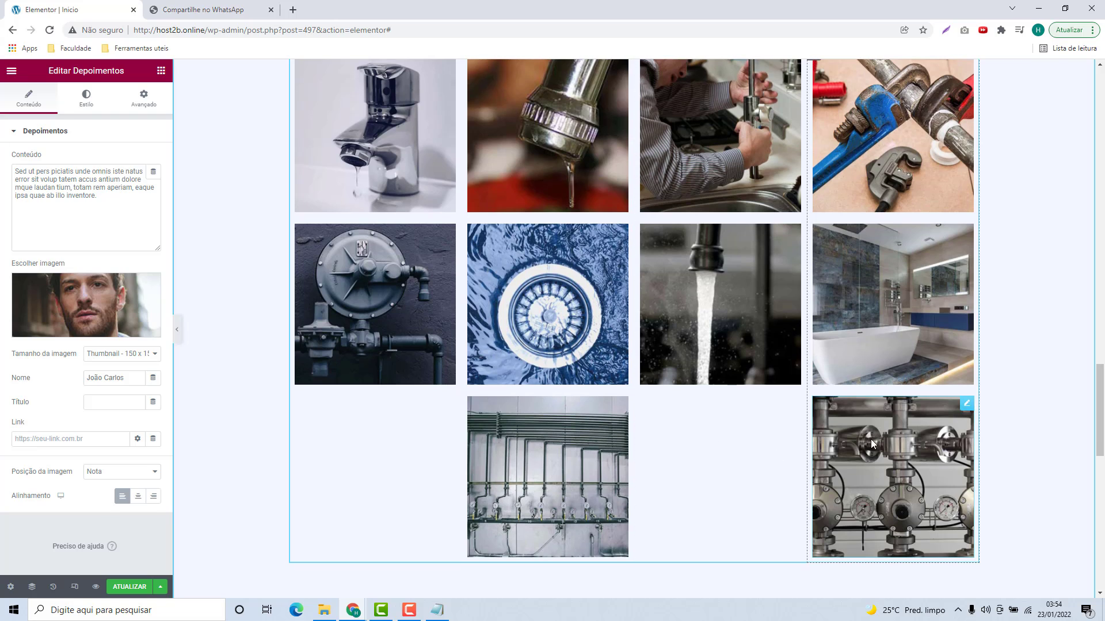
click(871, 440)
click(730, 337)
click(561, 166)
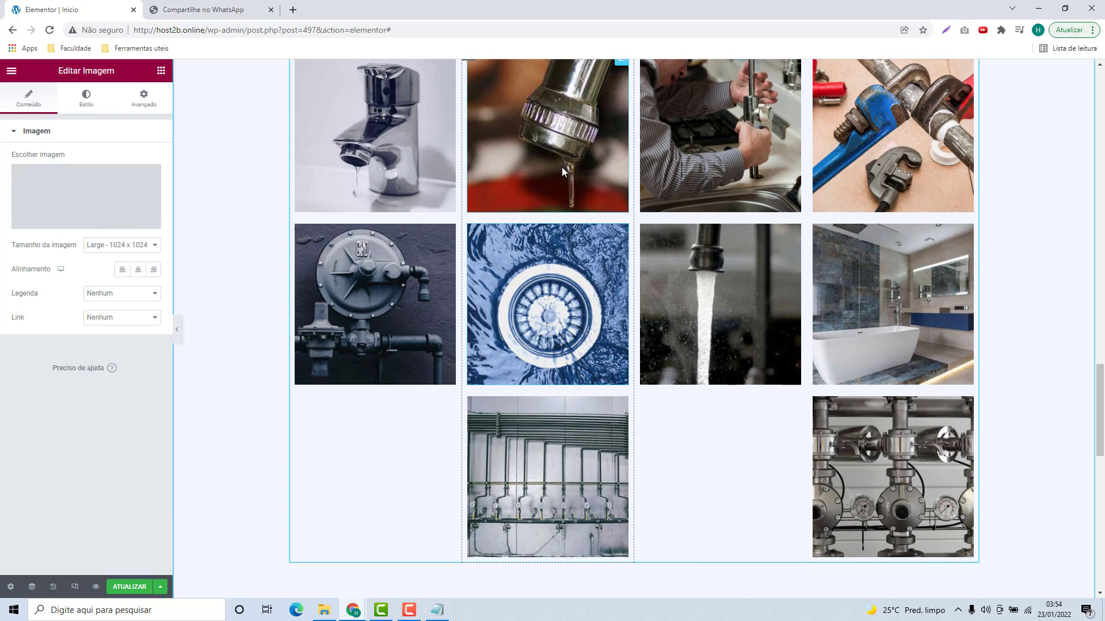
click(436, 151)
click(393, 296)
scroll(546, 333, up, 2)
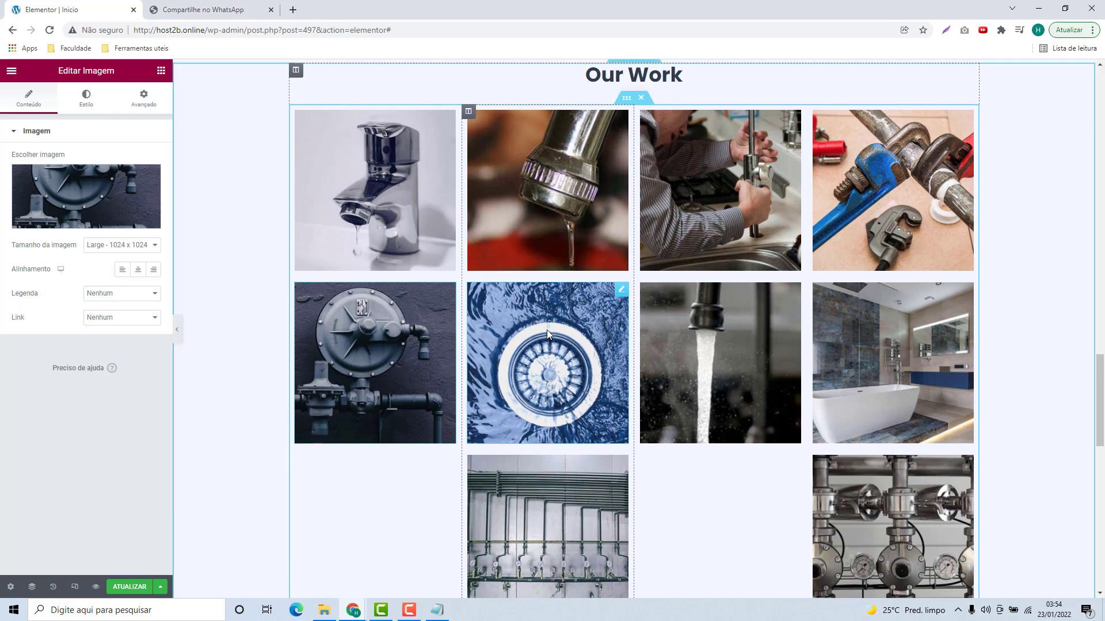
scroll(616, 277, up, 1)
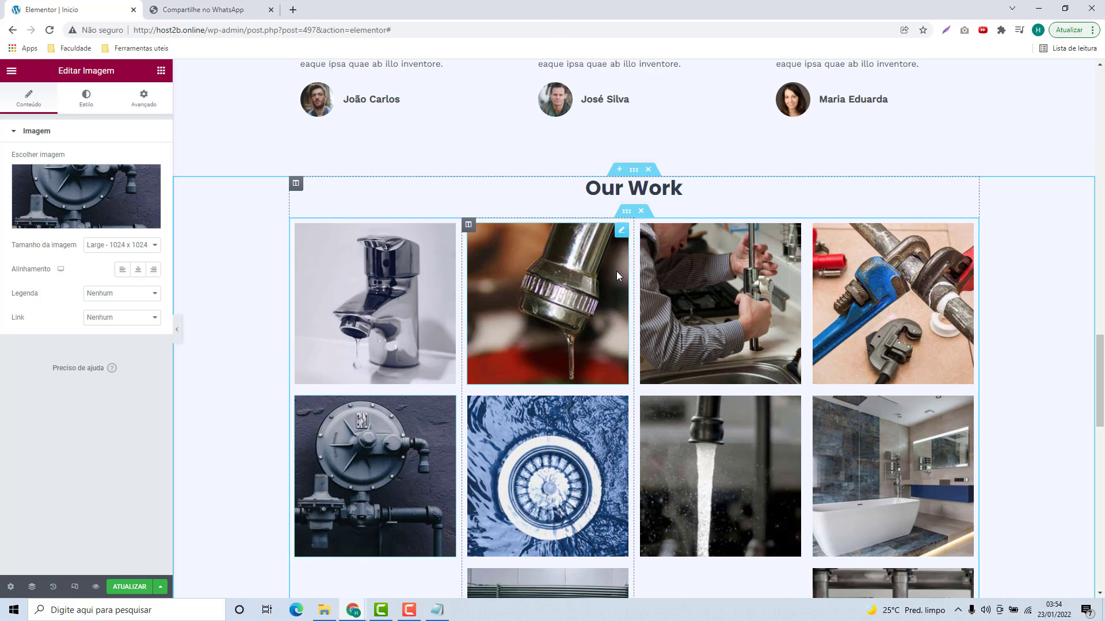
scroll(622, 369, down, 5)
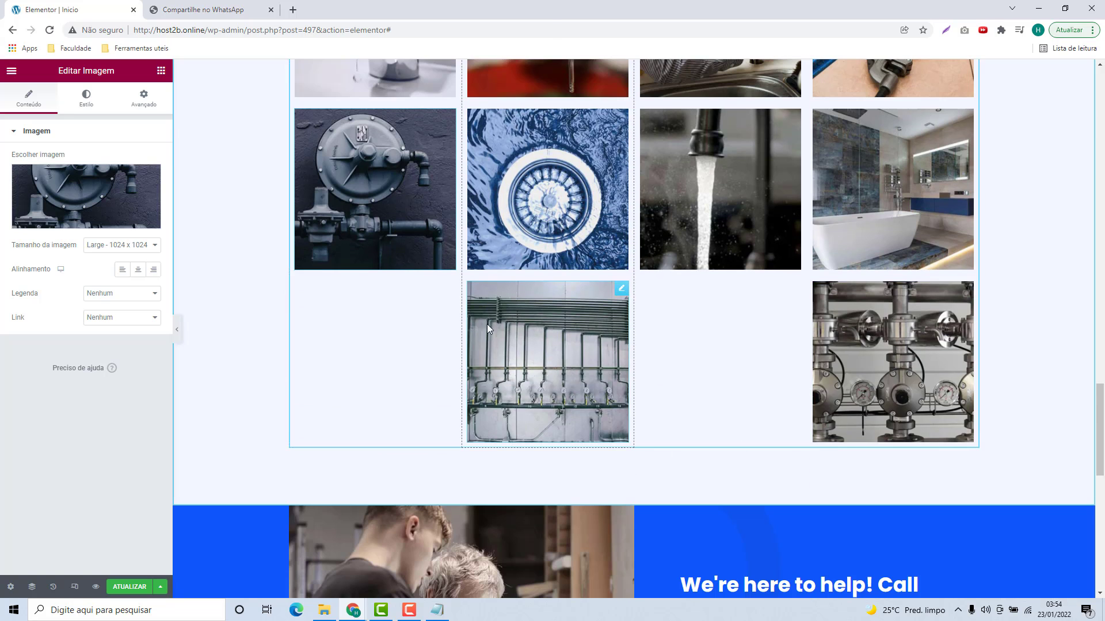
scroll(546, 378, up, 5)
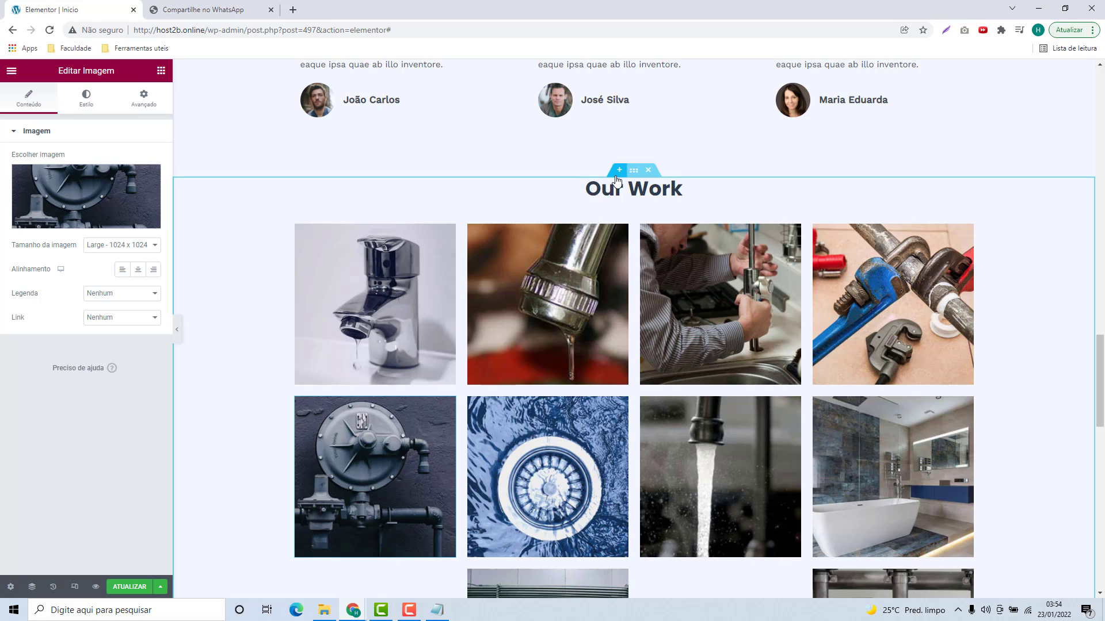
Step: Delete the Our Work gallery section and select the 'Call Us Today!' heading
click(648, 171)
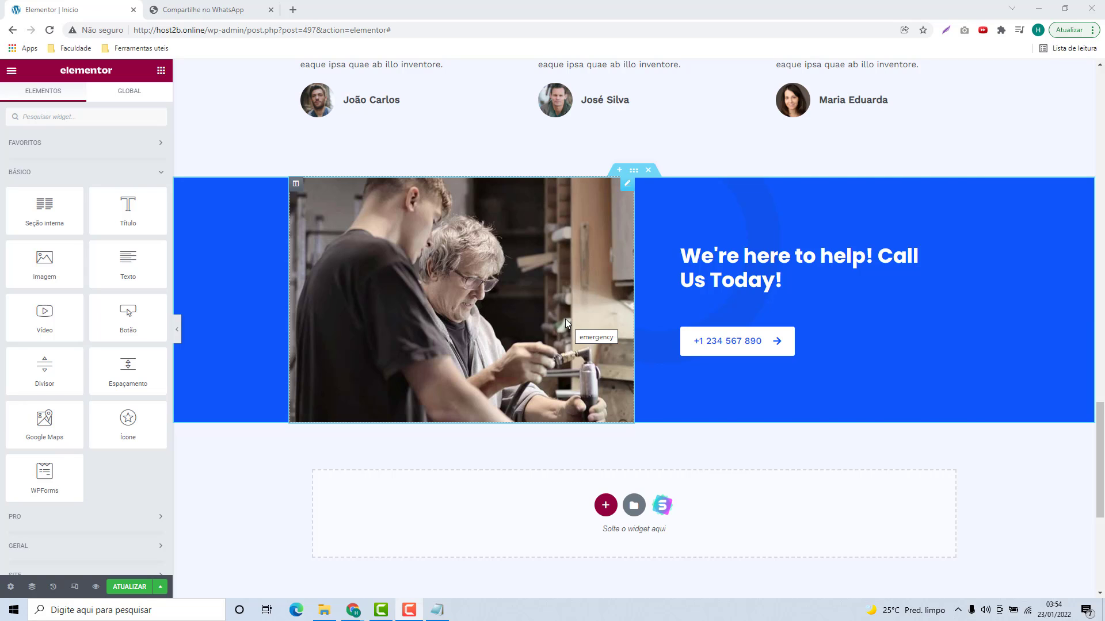
click(774, 268)
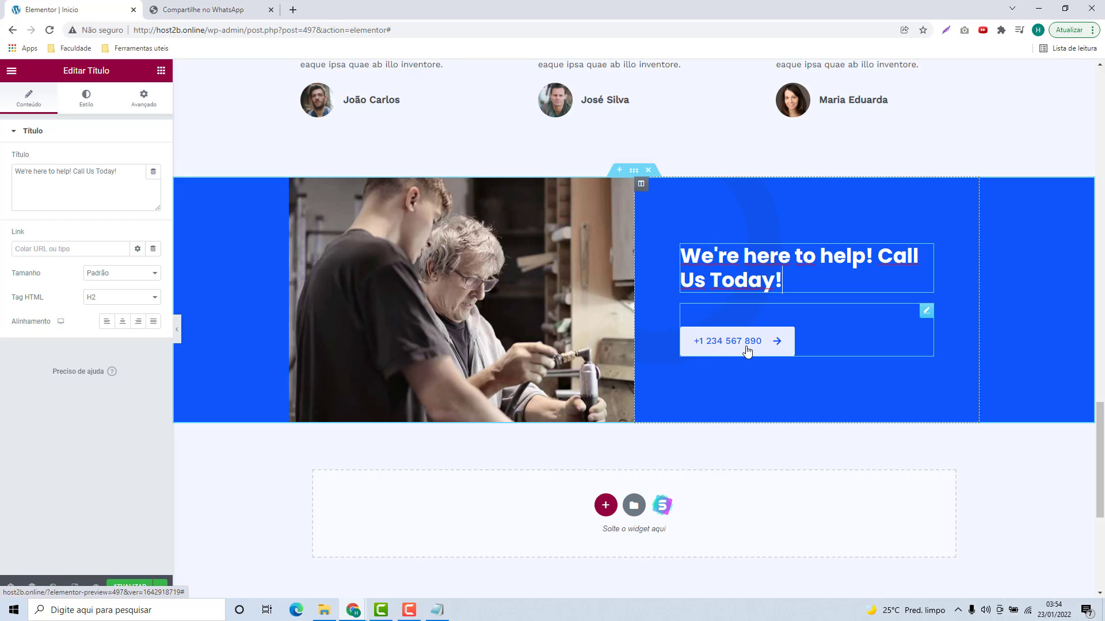
click(496, 313)
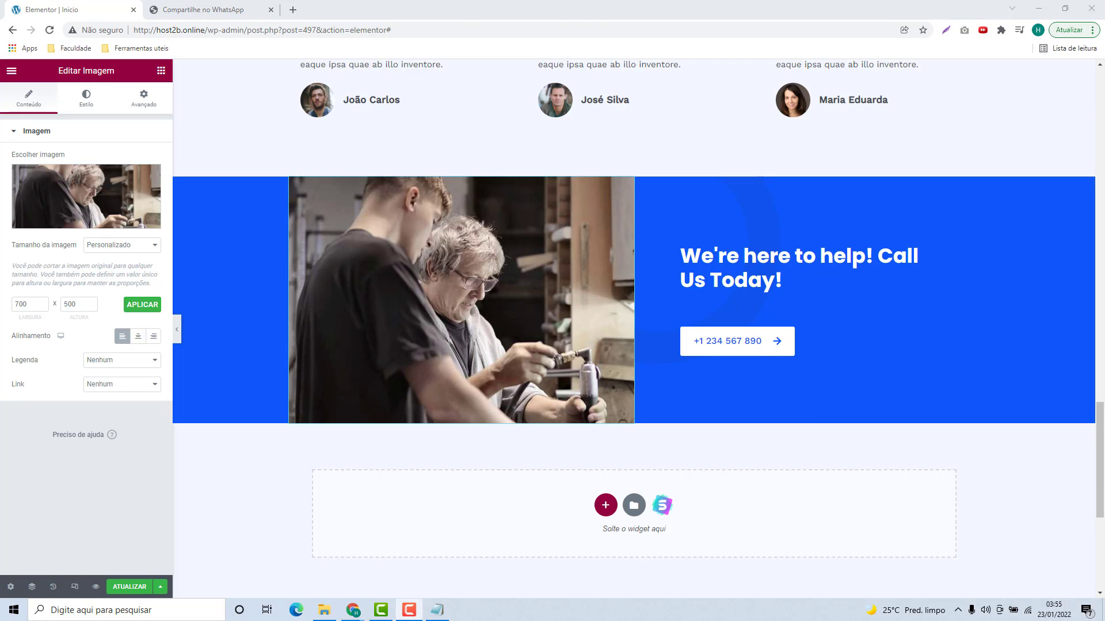
scroll(777, 288, down, 1)
click(782, 223)
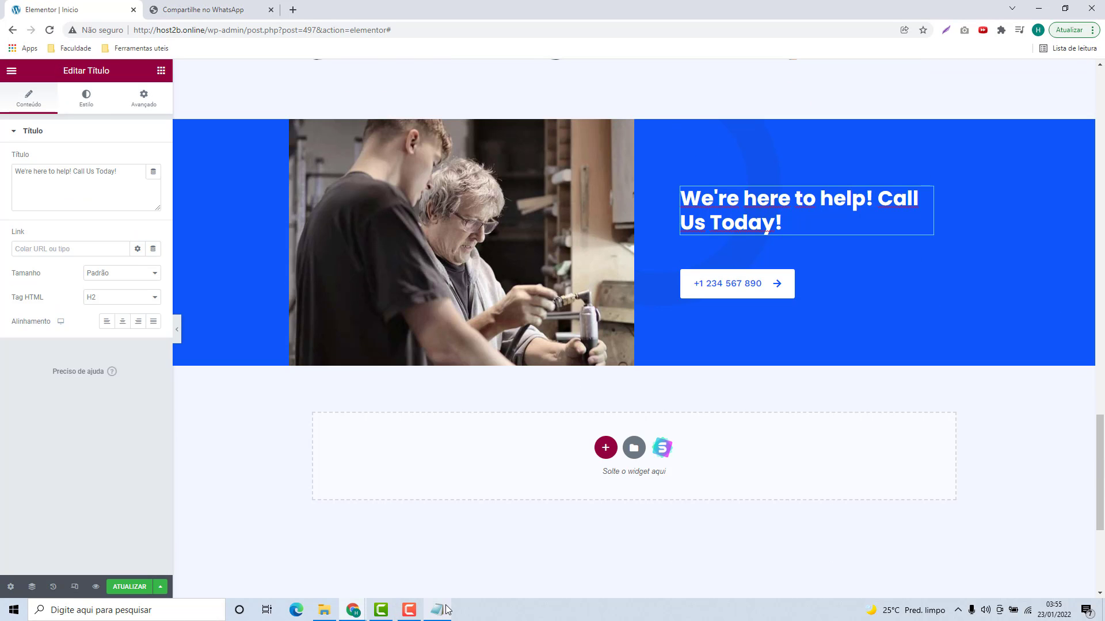
Step: Select the line 'Estamos aqui para lhe ajudar, contate-nos' at the bottom of the Notepad site texts
key(alt+Tab)
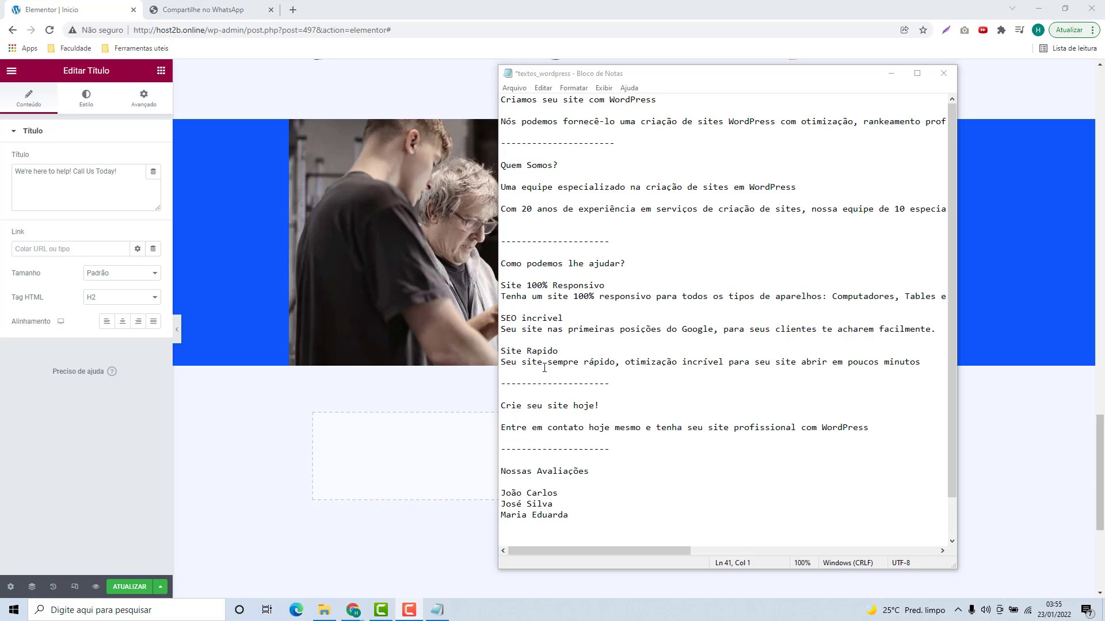
click(557, 393)
scroll(582, 391, down, 2)
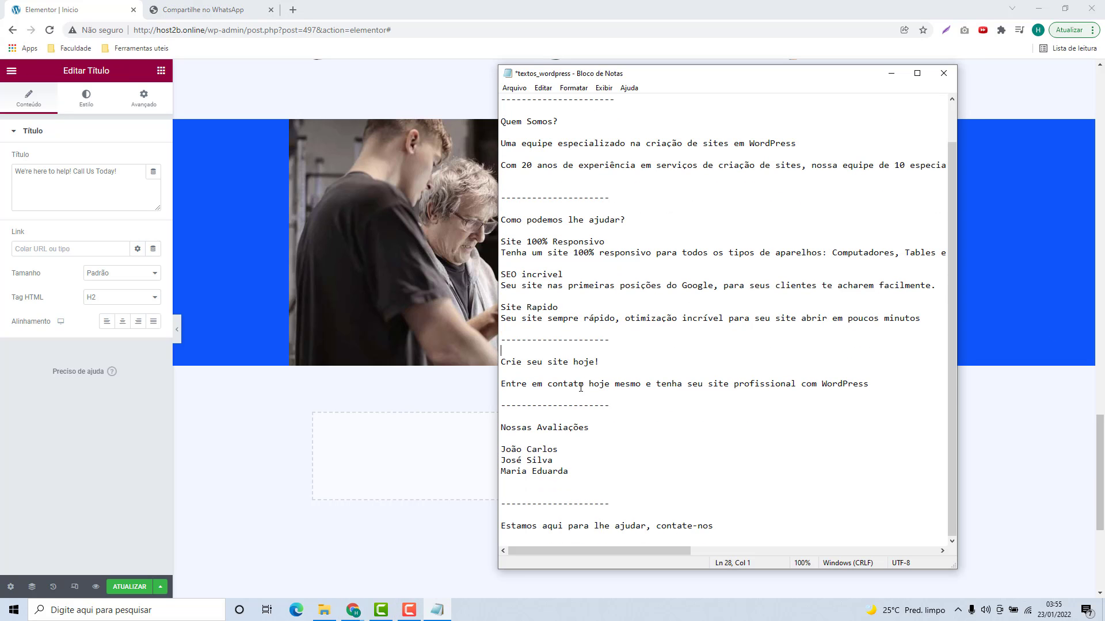
drag(501, 528, 708, 531)
key(ctrl+c)
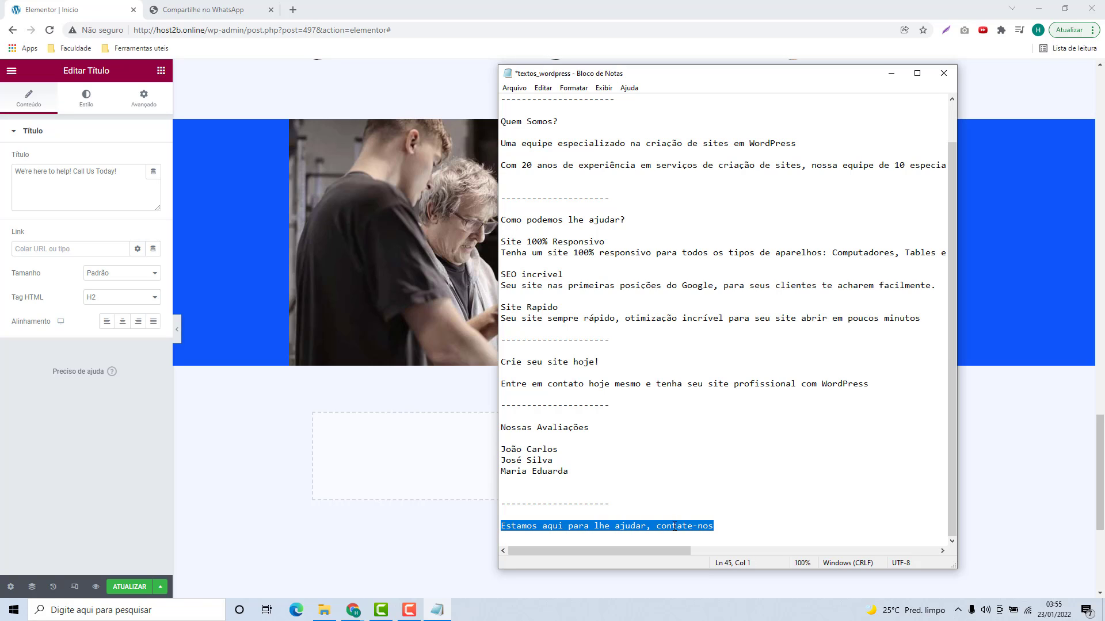
Step: Replace the blue section's Título with the pasted heading 'Estamos aqui para lhe ajudar, contate-nos'
click(311, 410)
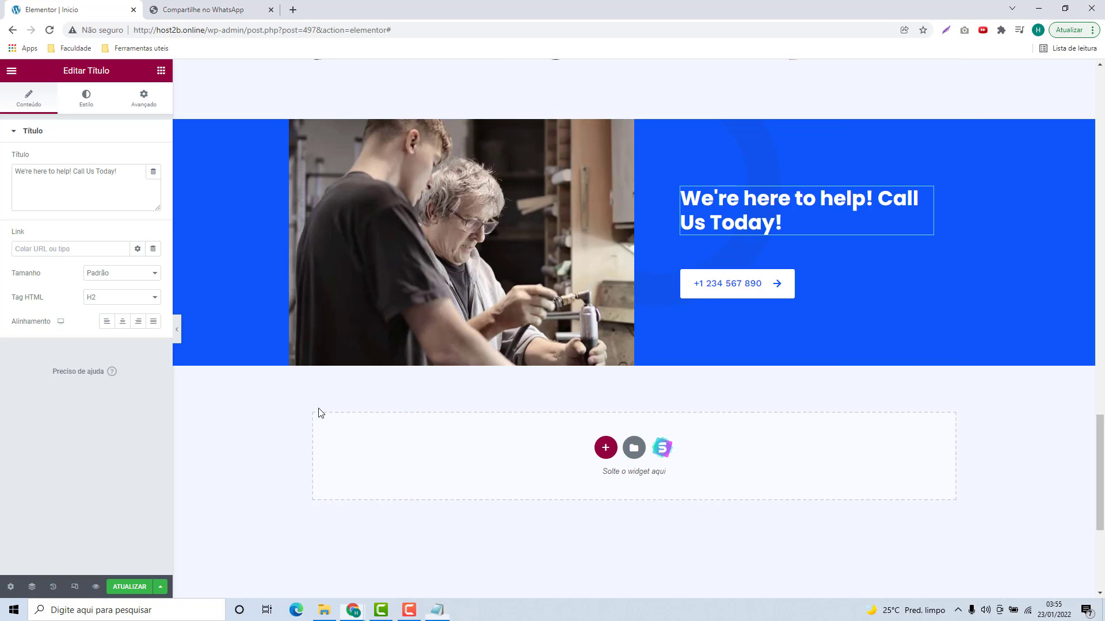
click(62, 214)
key(ctrl+a)
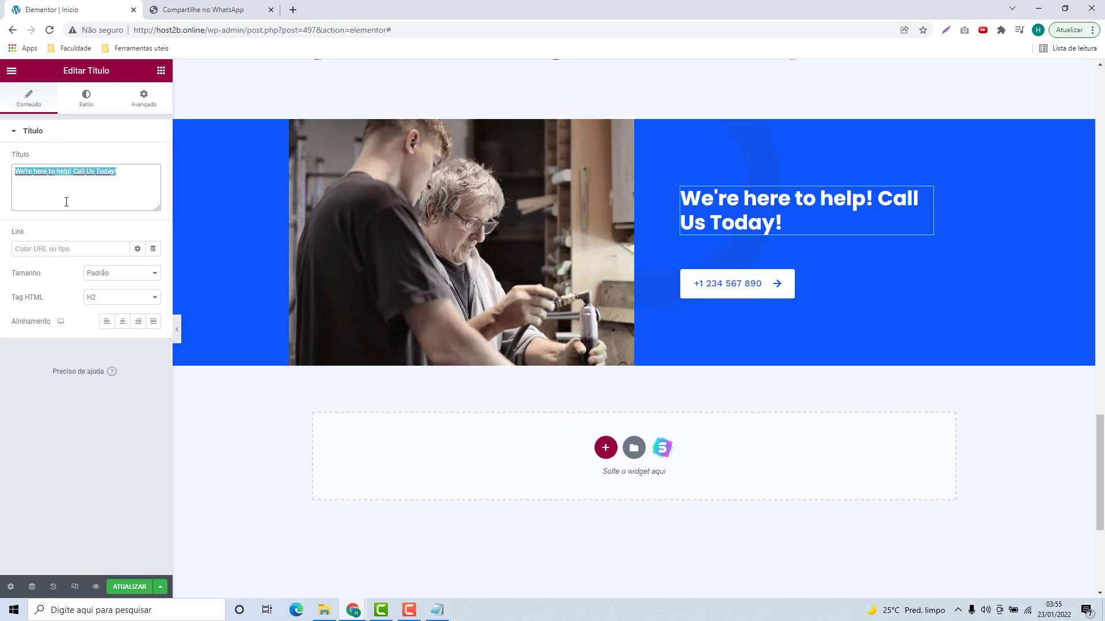
key(ctrl+v)
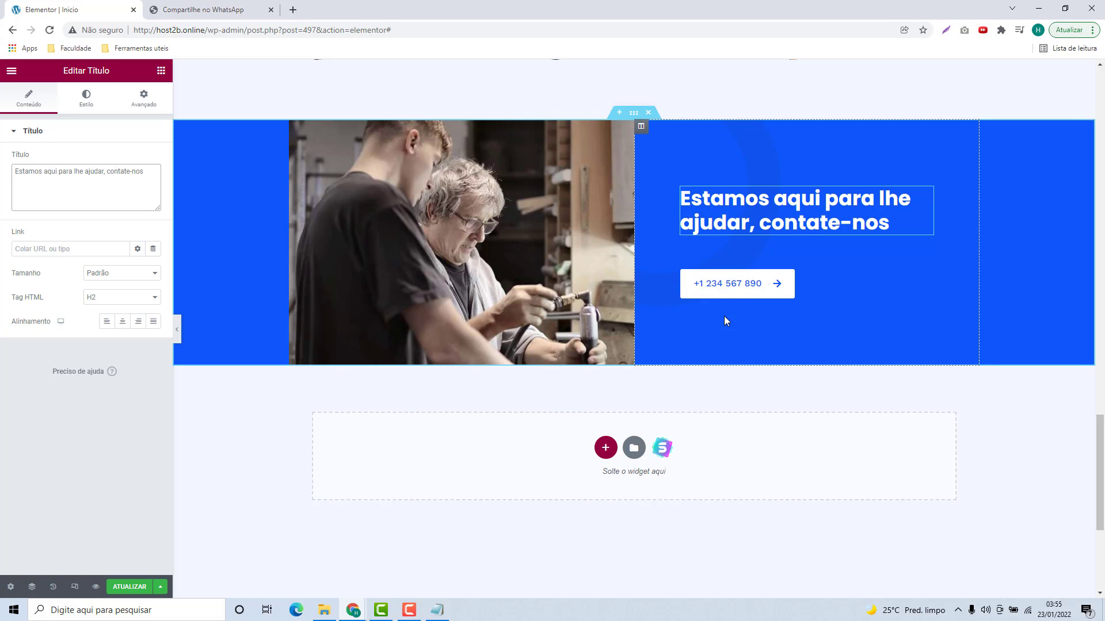
Step: Change the button's Texto to the company's phone number
click(735, 297)
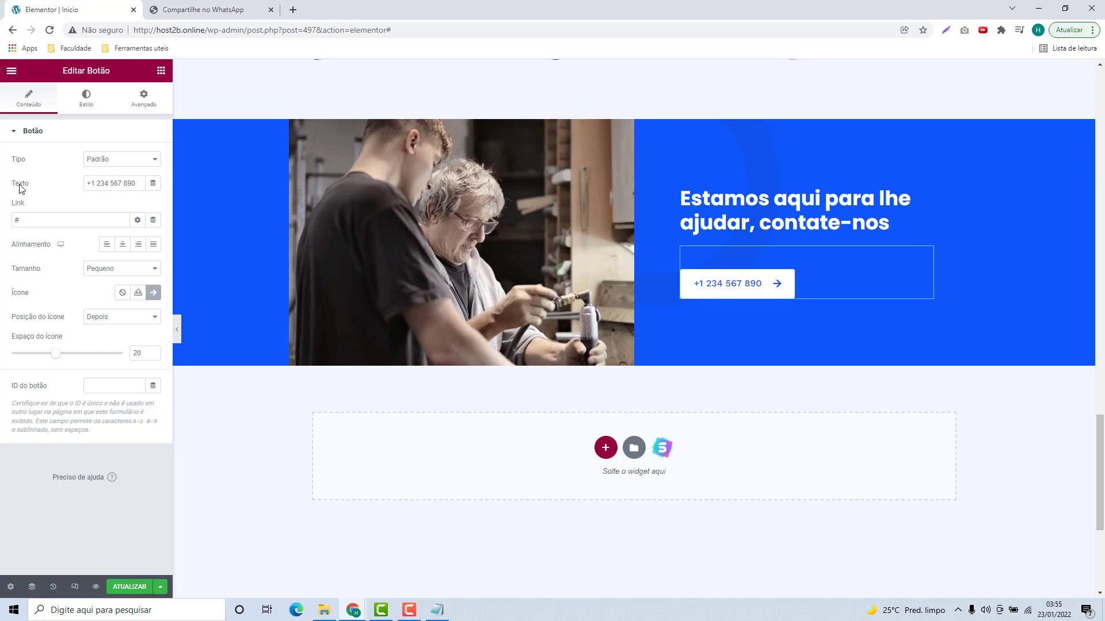
triple_click(104, 183)
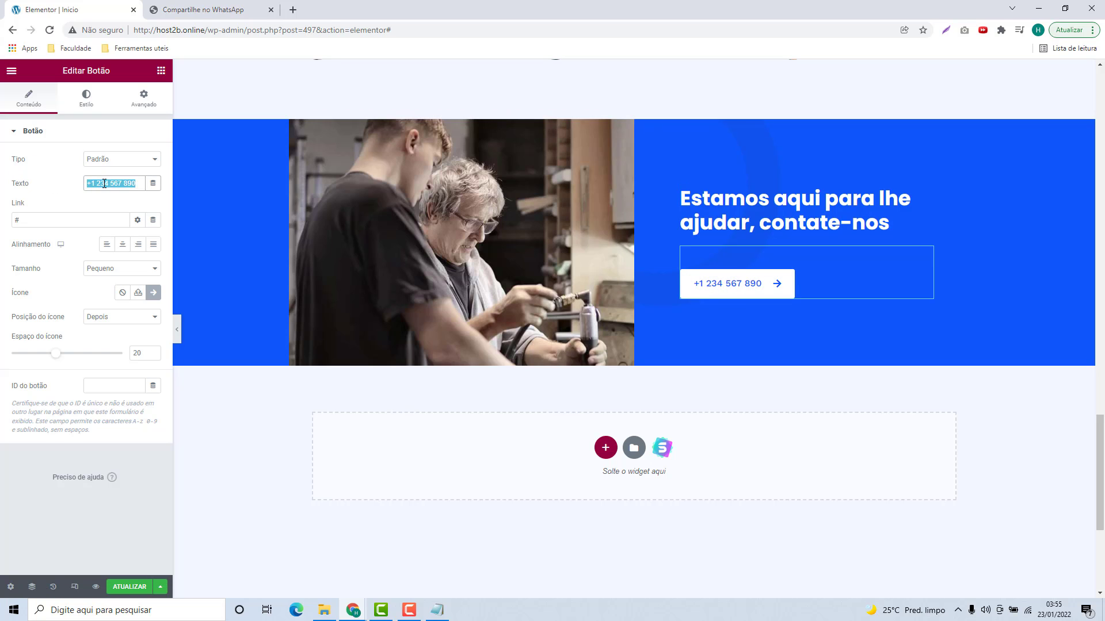
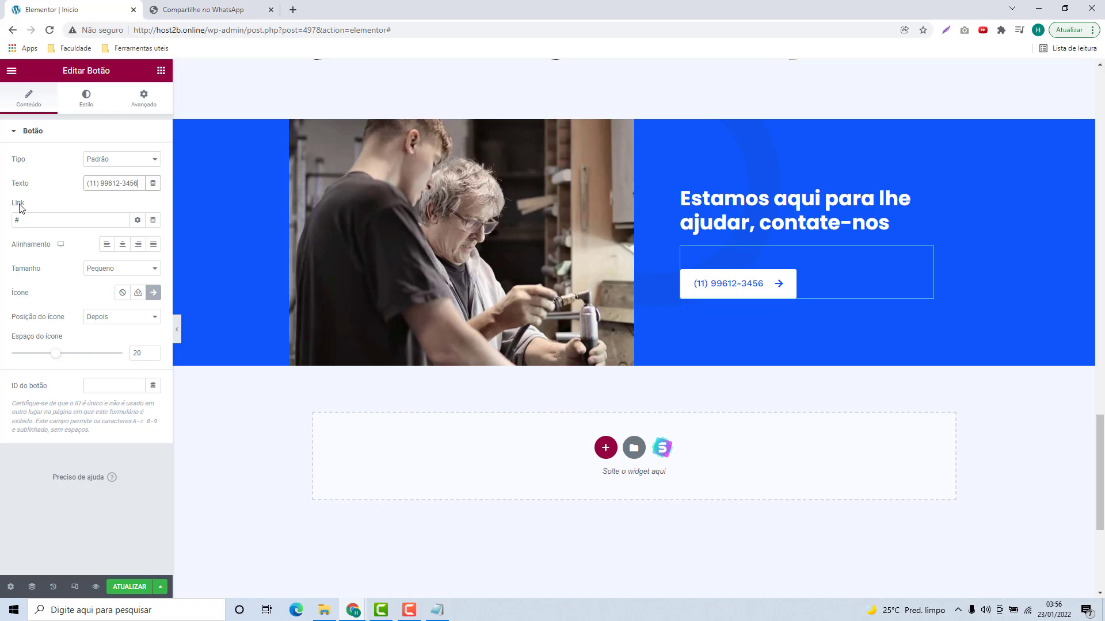
click(28, 217)
Step: Paste the WhatsApp send-message page URL into the phone button's Link field
click(220, 18)
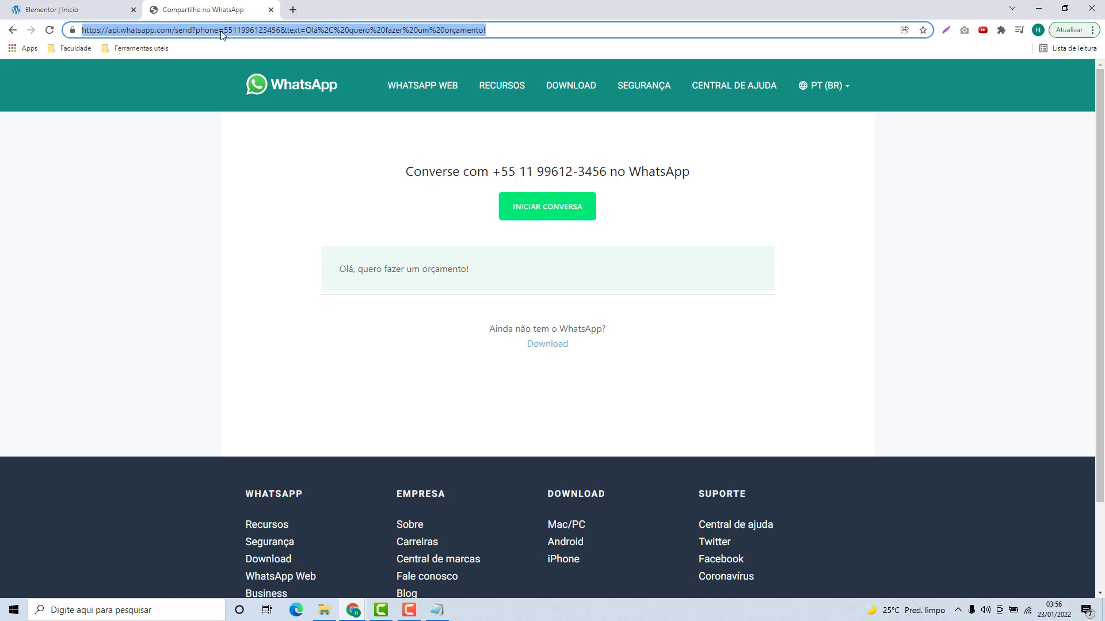
click(106, 15)
click(41, 217)
key(ctrl+v)
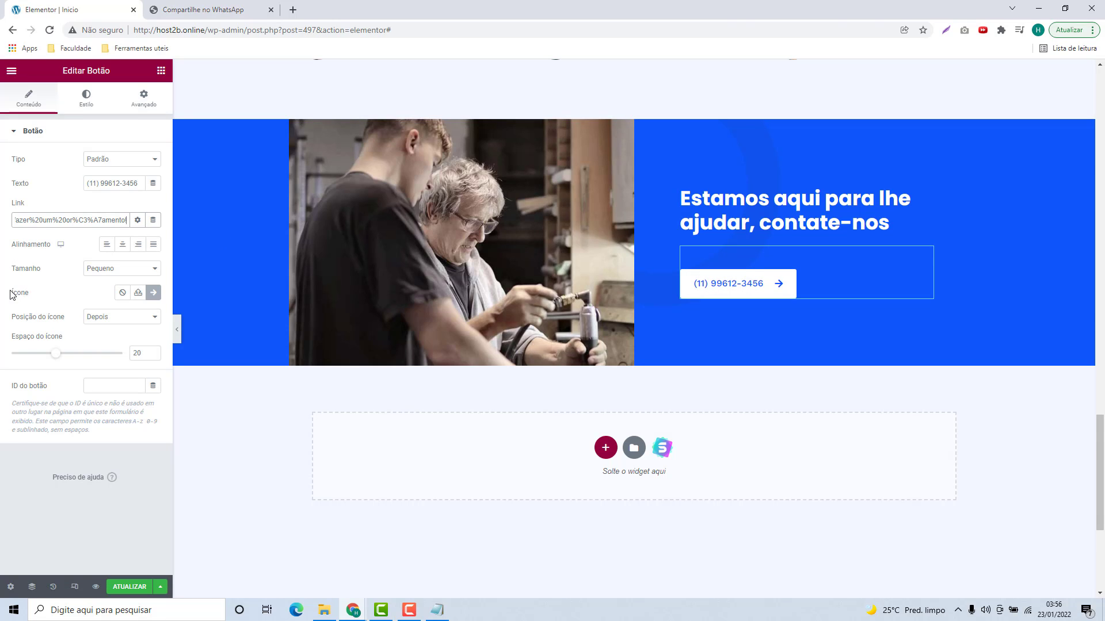
Step: Insert the WhatsApp icon from the icon library, found by searching 'wha', onto the button
click(153, 293)
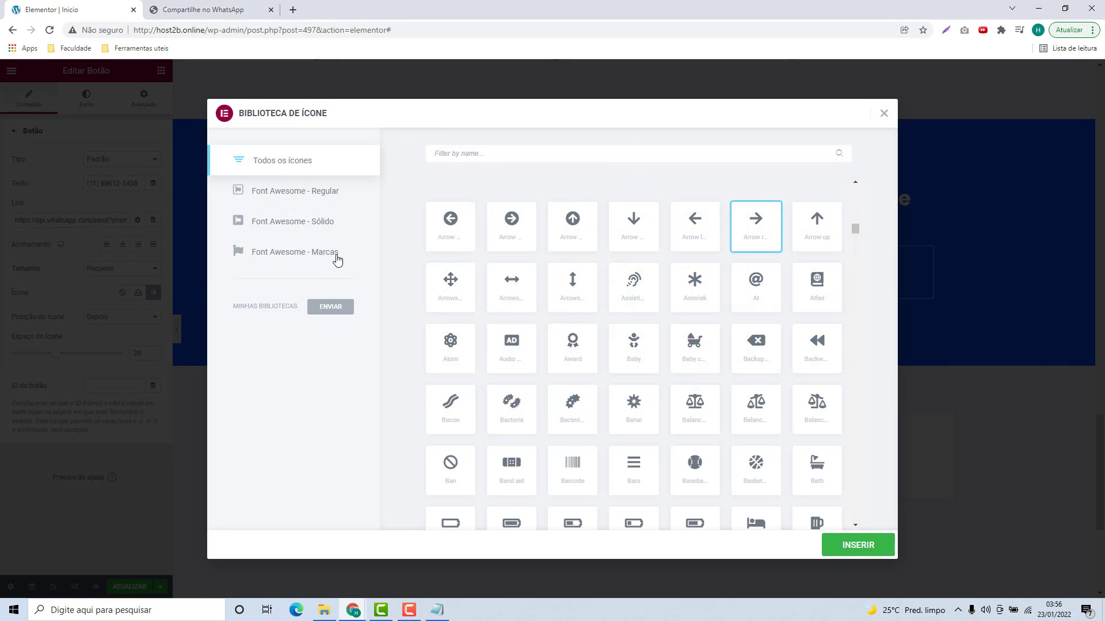
text(wha)
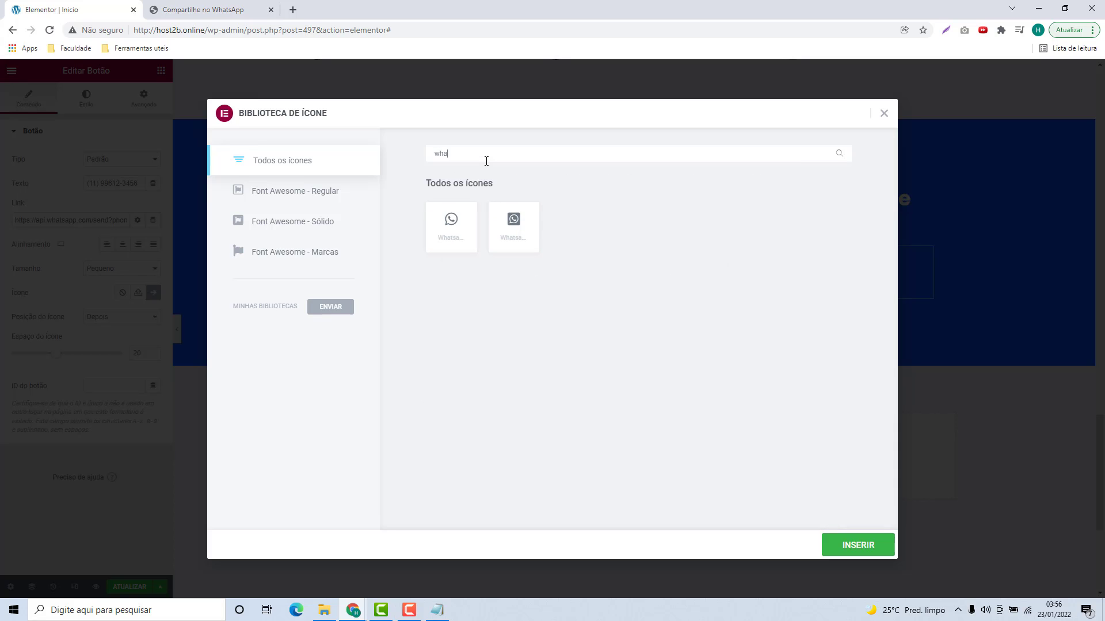
click(452, 223)
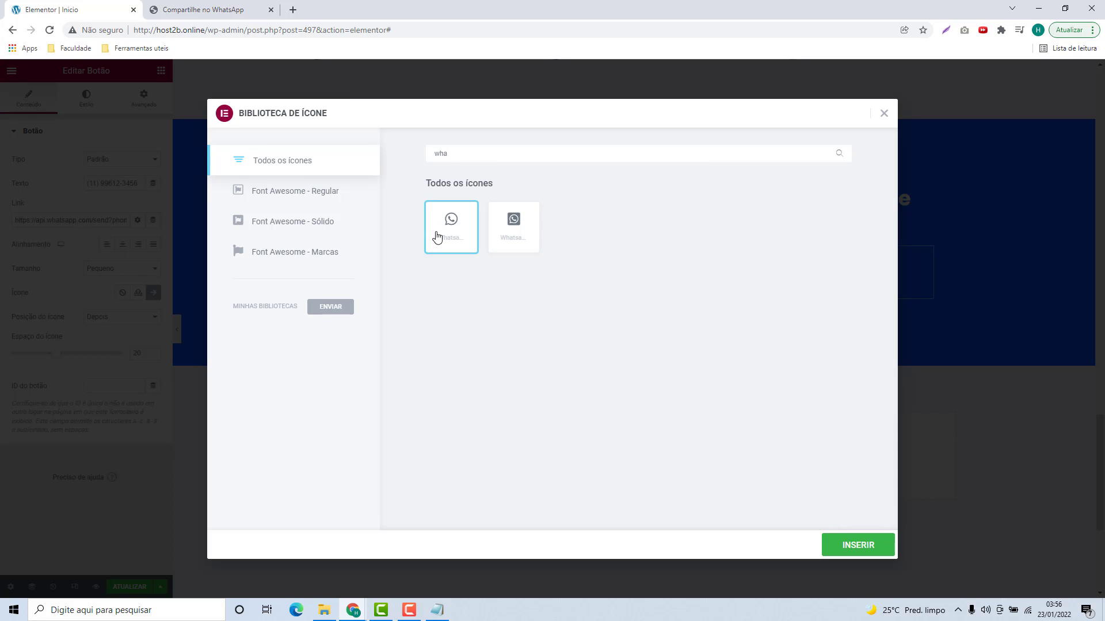
click(859, 543)
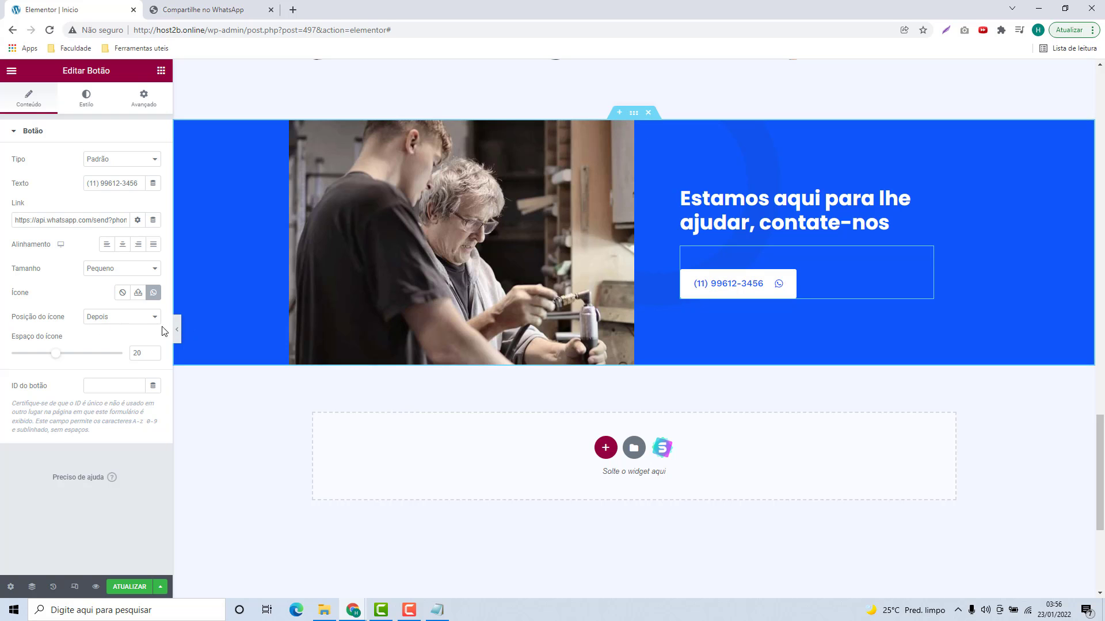
Step: Set Posição do ícone to Antes and Espaço do ícone to 10
click(127, 317)
click(127, 330)
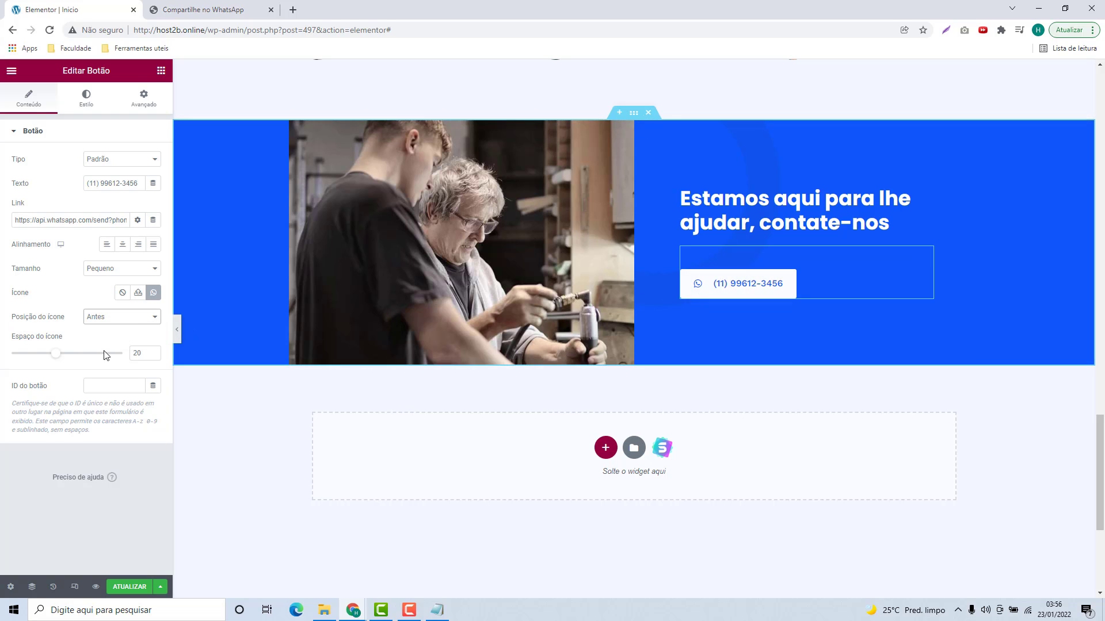
drag(147, 354, 122, 361)
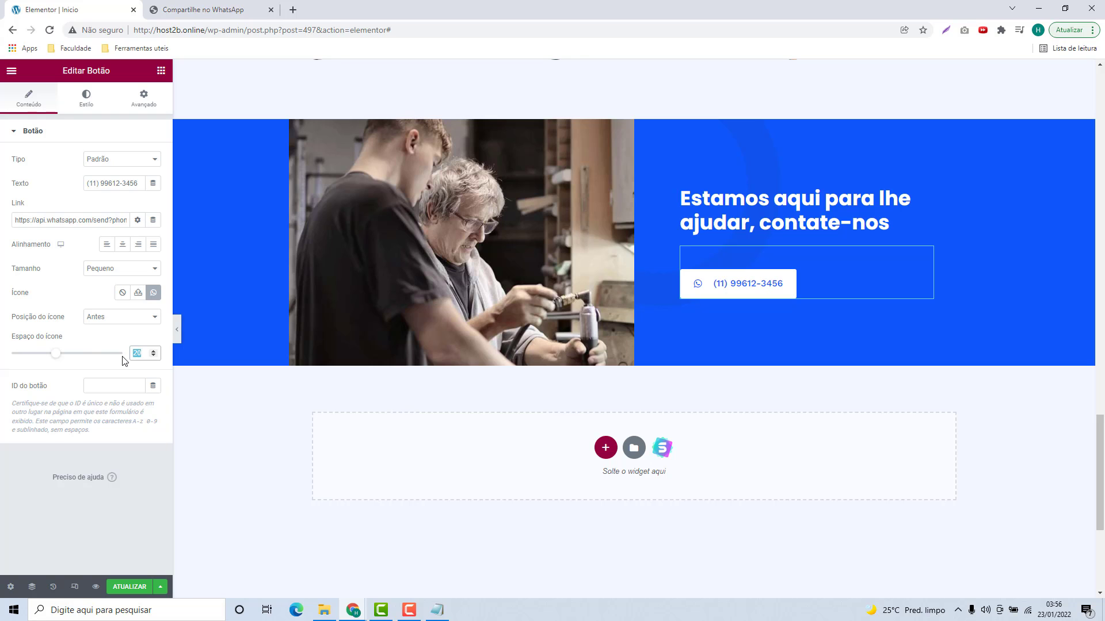
text(10)
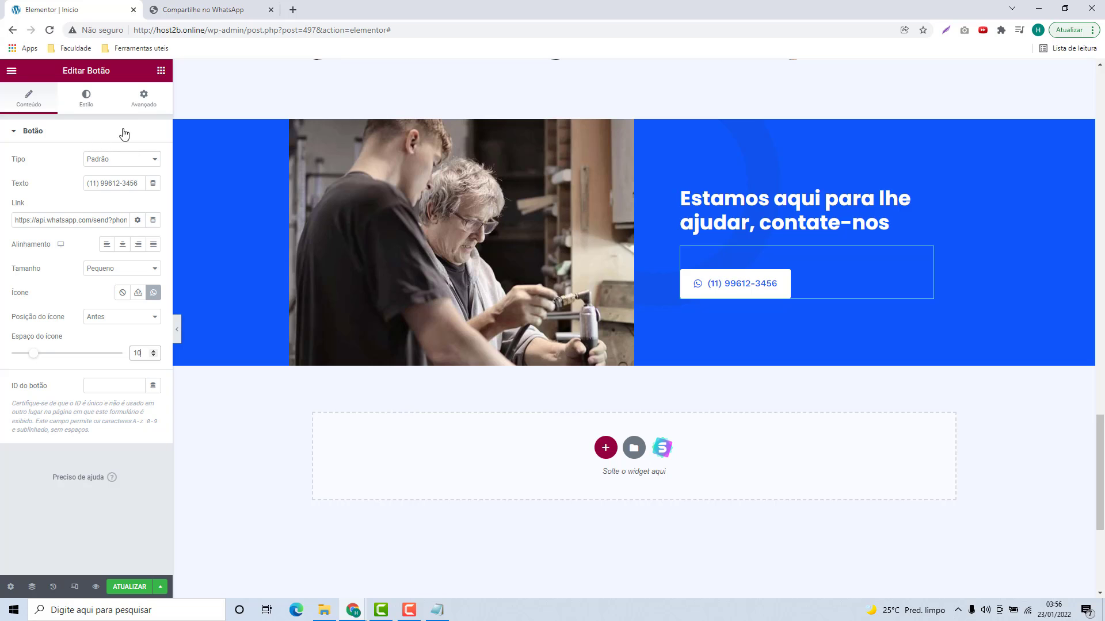
Step: Set the button's Avançado margins to 20 Superior and 20 Inferior
click(144, 99)
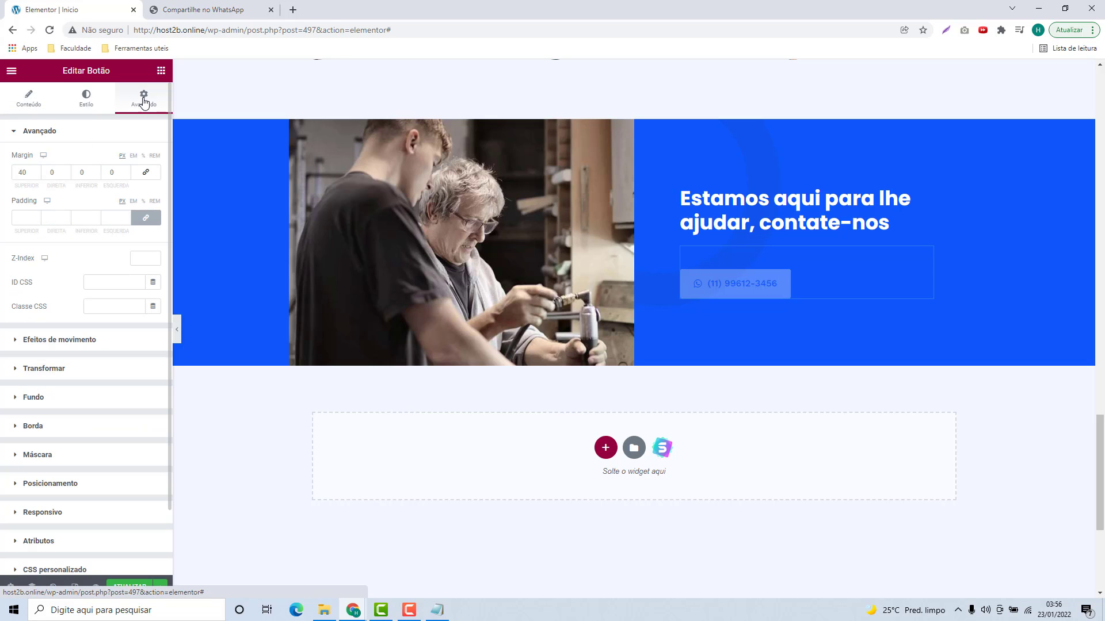
double_click(14, 171)
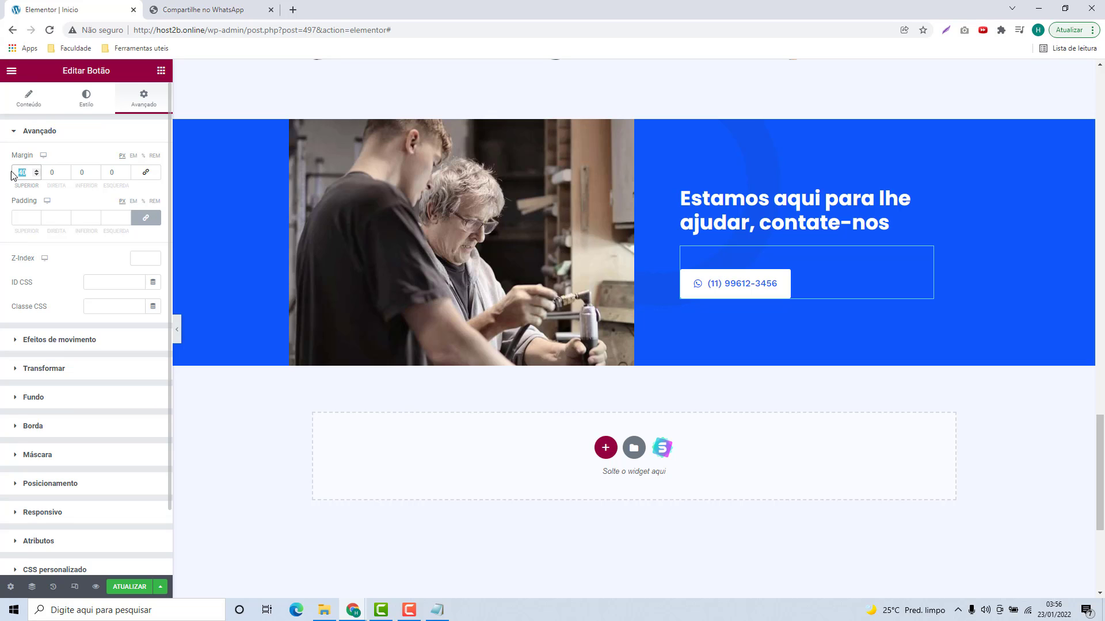
text(20)
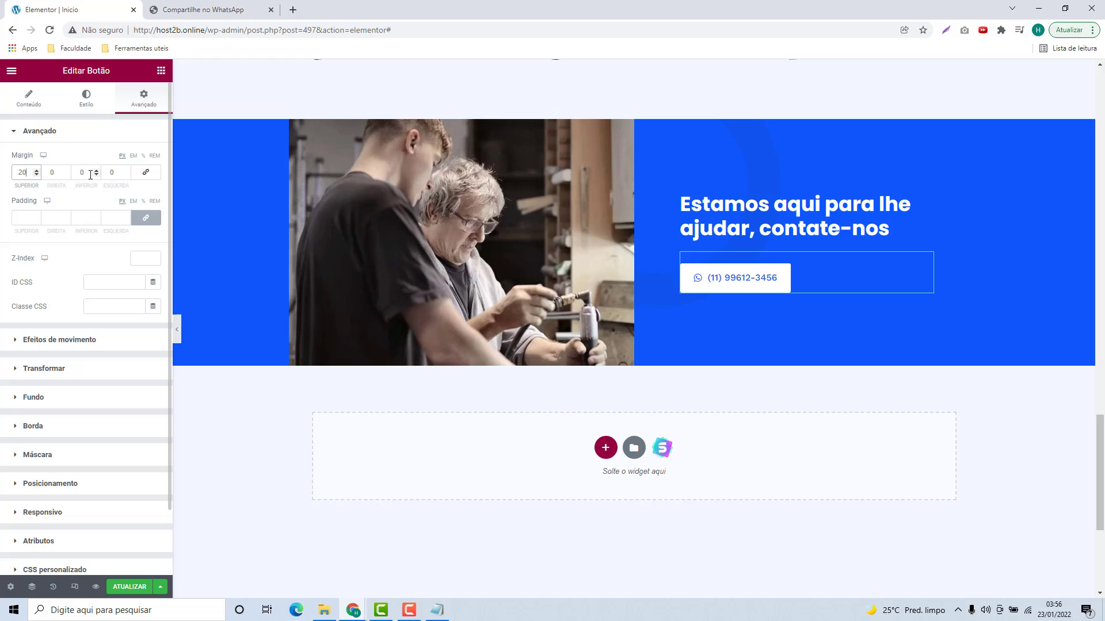
double_click(89, 173)
text(20)
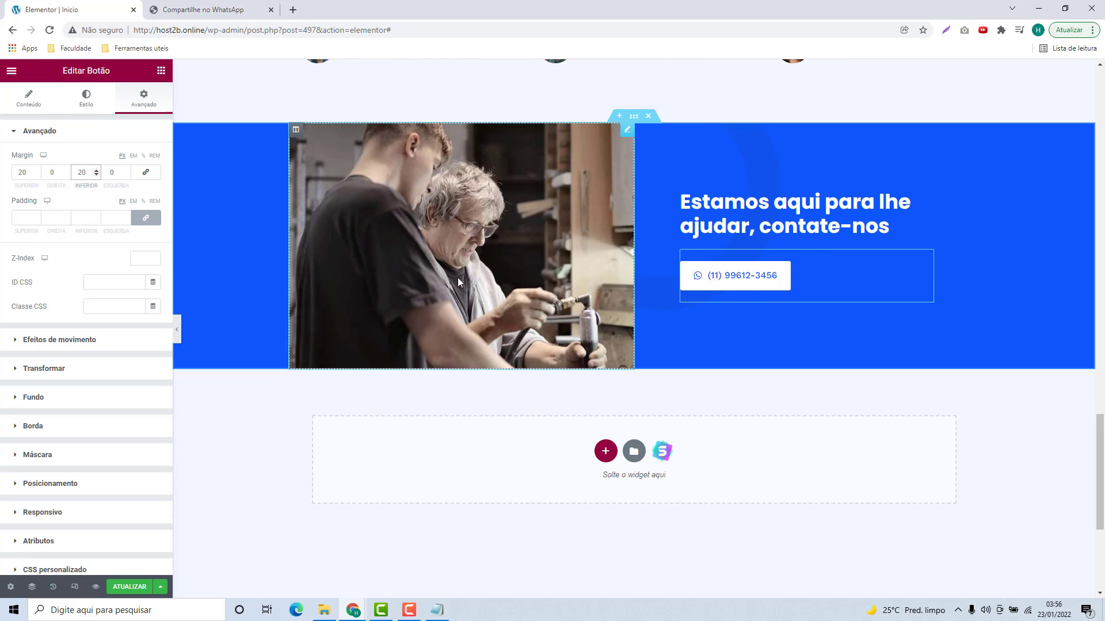
scroll(457, 277, up, 2)
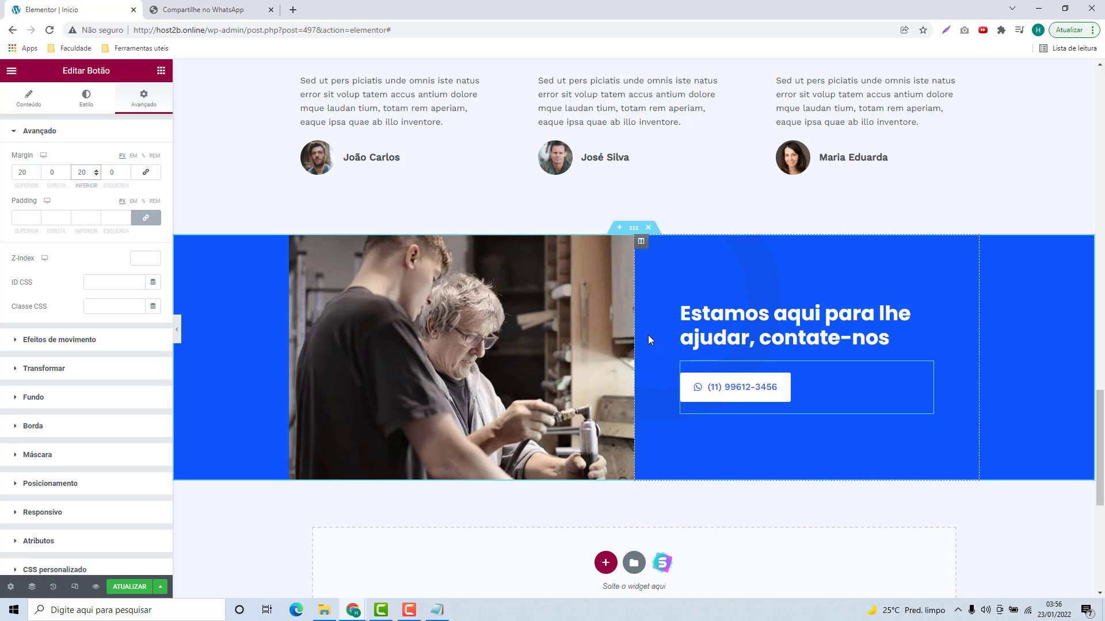
scroll(648, 335, down, 6)
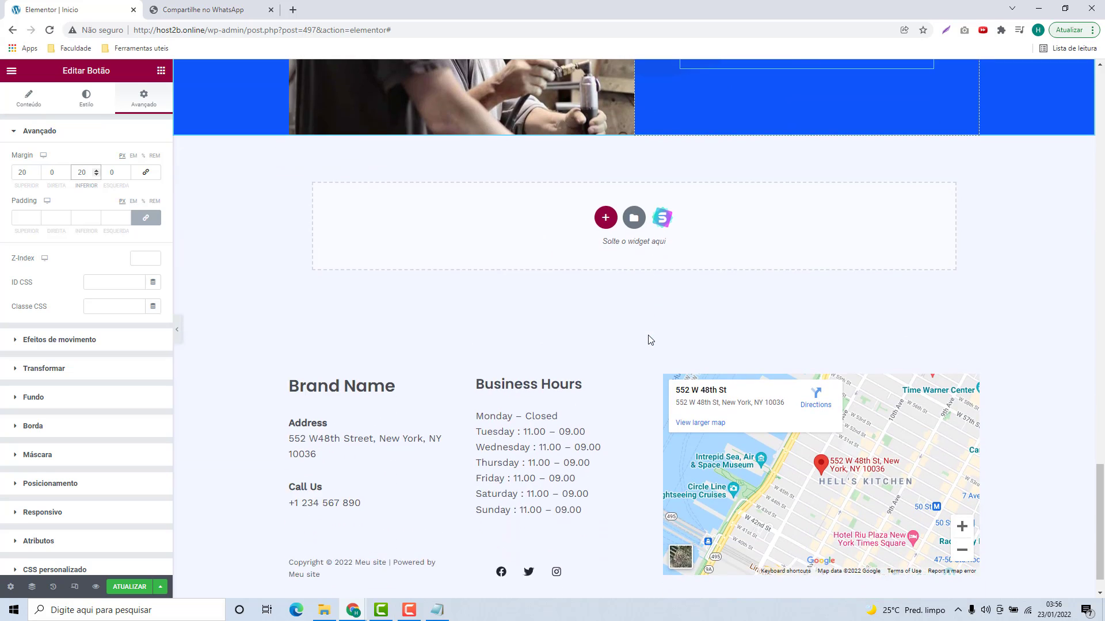
scroll(647, 334, up, 5)
Step: Upload Imagem 5 from the site images folder and insert it into the contact section image
click(498, 303)
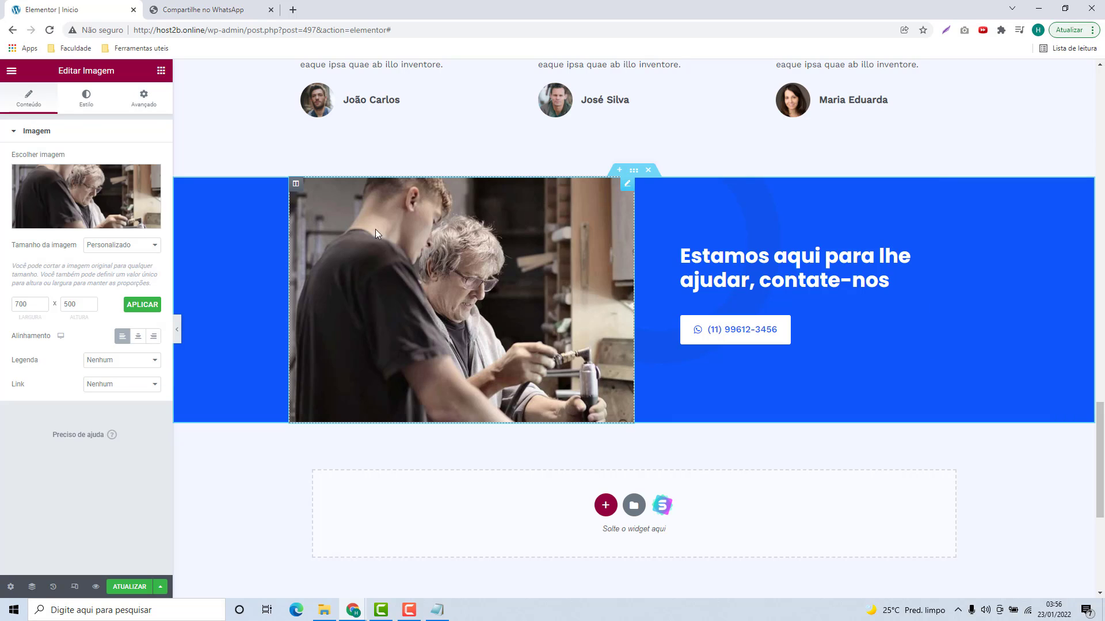
click(78, 193)
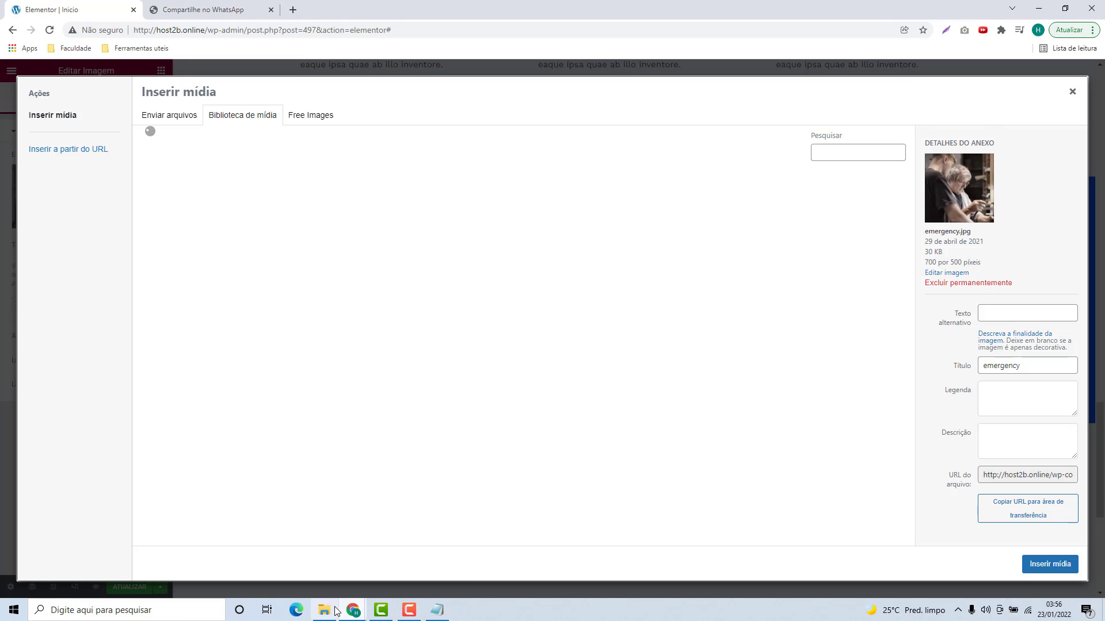
key(alt+Tab)
click(961, 340)
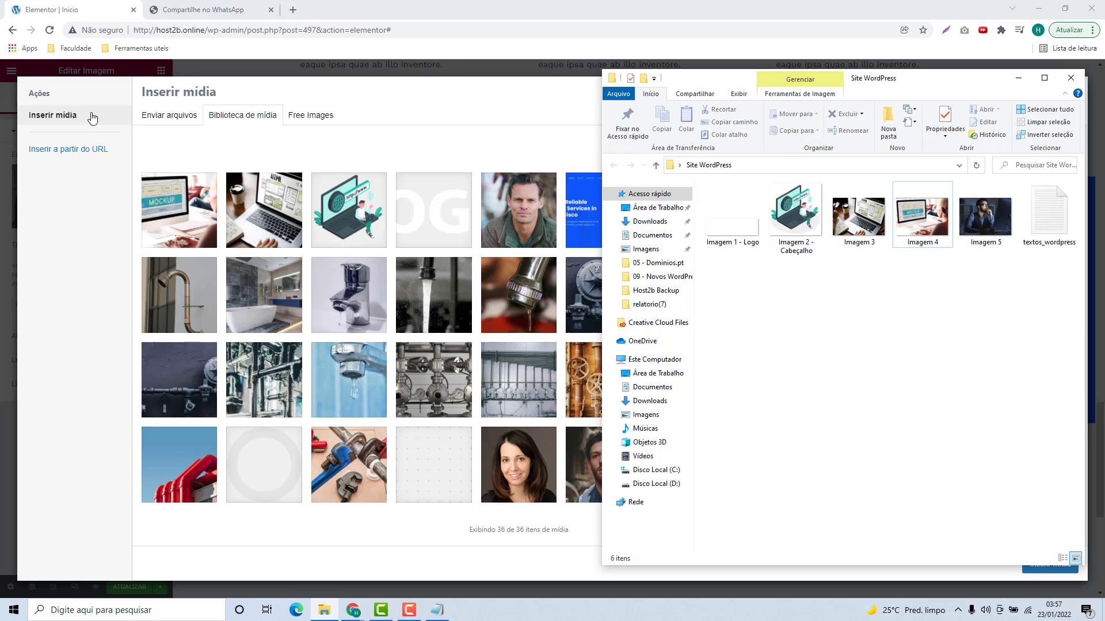
click(148, 119)
click(324, 608)
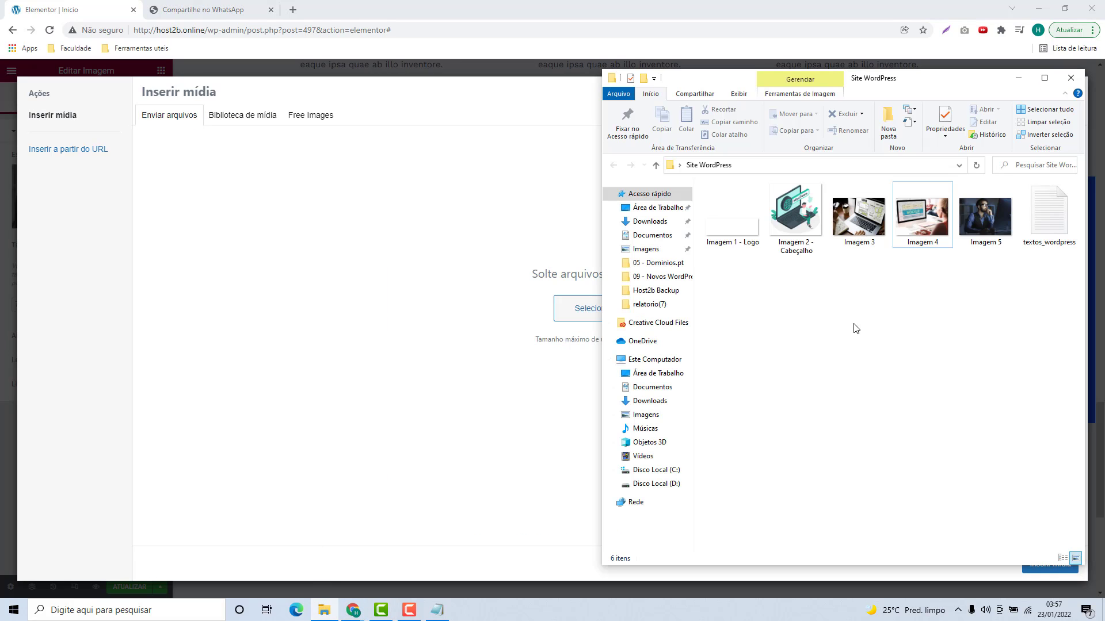
drag(980, 223, 509, 288)
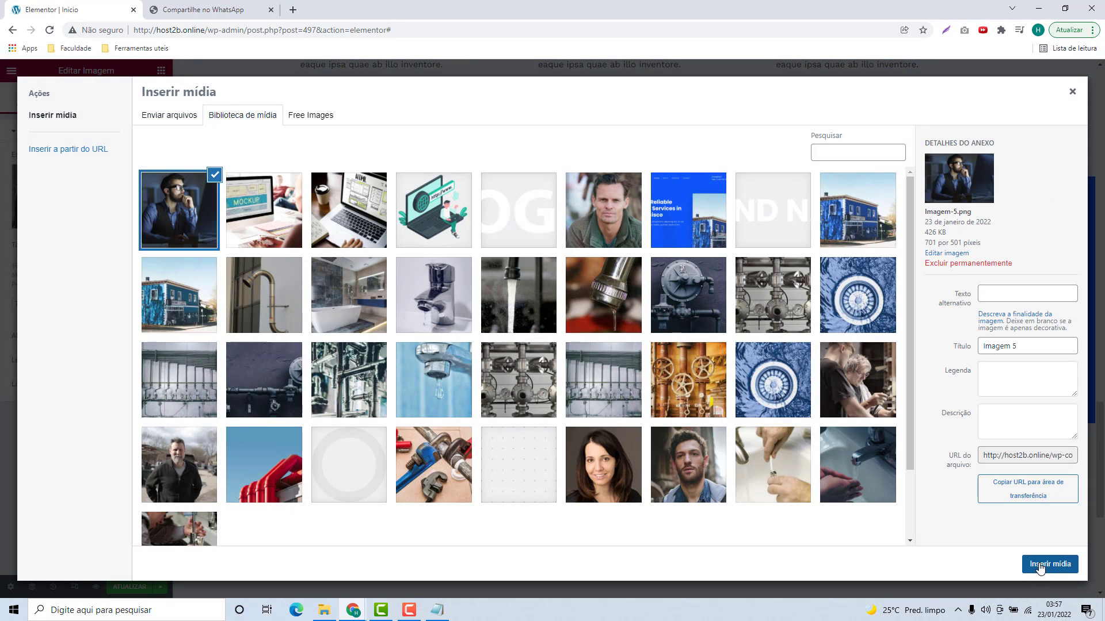
click(1040, 566)
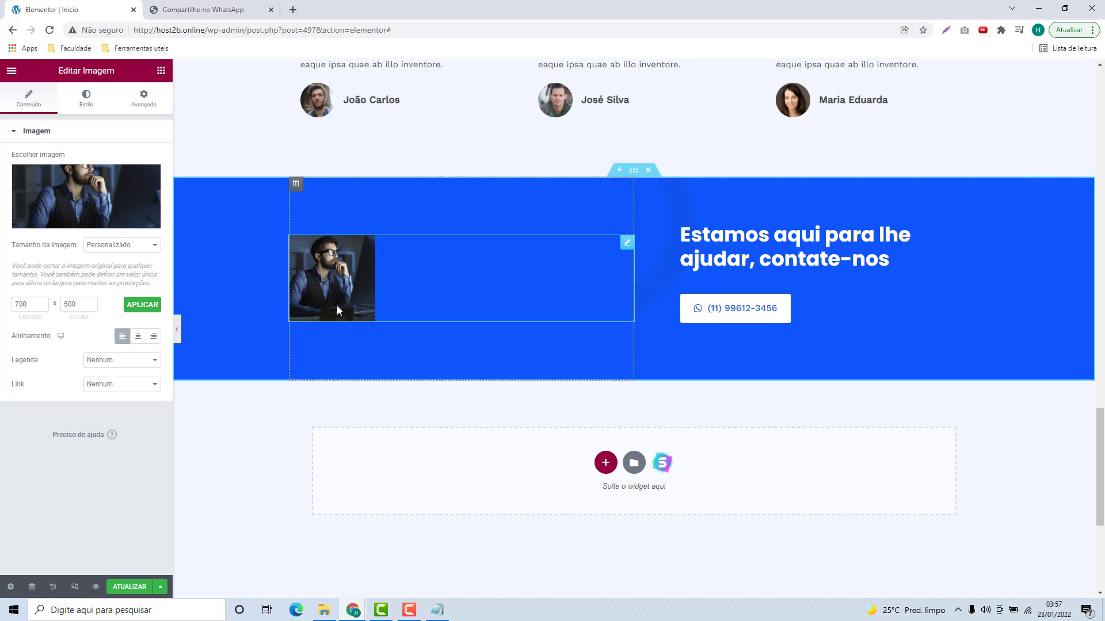
Step: Set Tamanho da imagem to Completo
drag(13, 246, 55, 247)
click(104, 251)
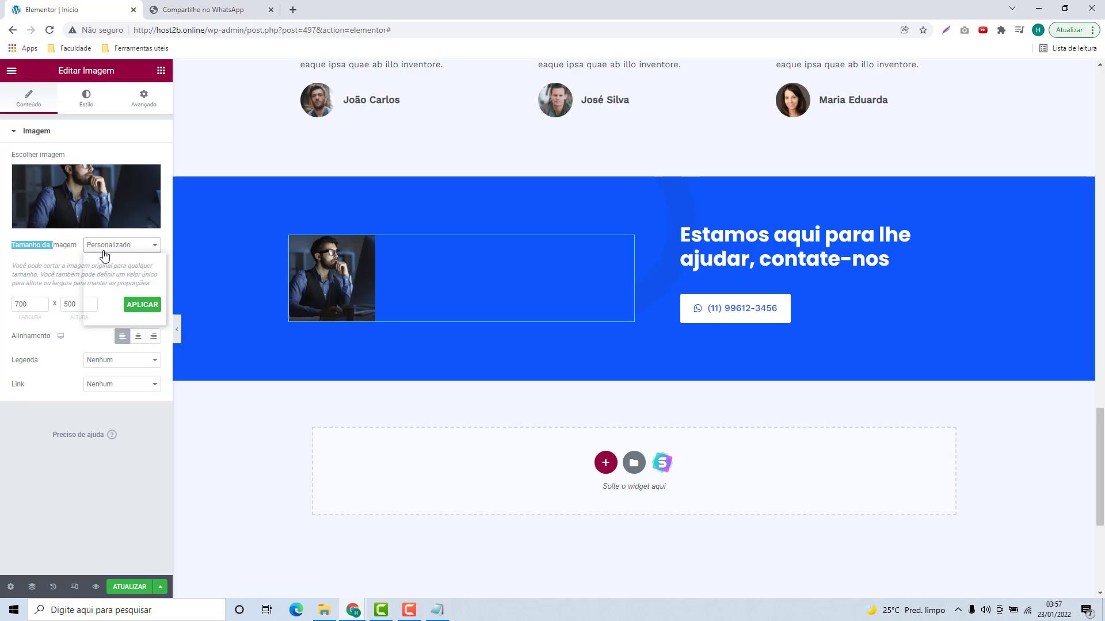
click(92, 312)
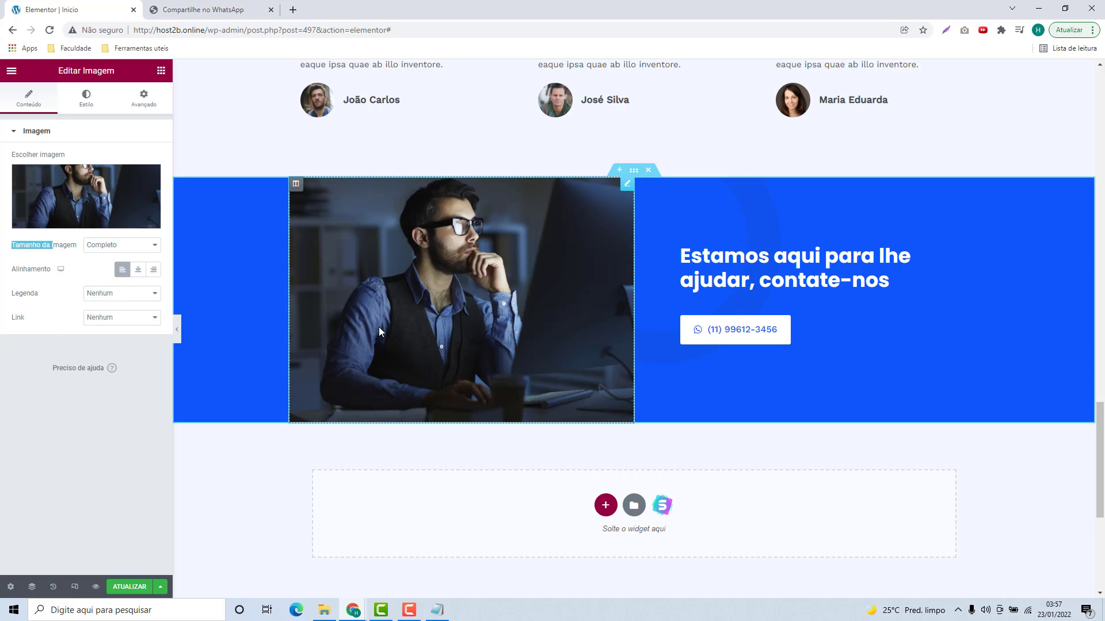
Step: Scroll through the updated landing page and deselect the image to show the widget panel
scroll(851, 362, up, 15)
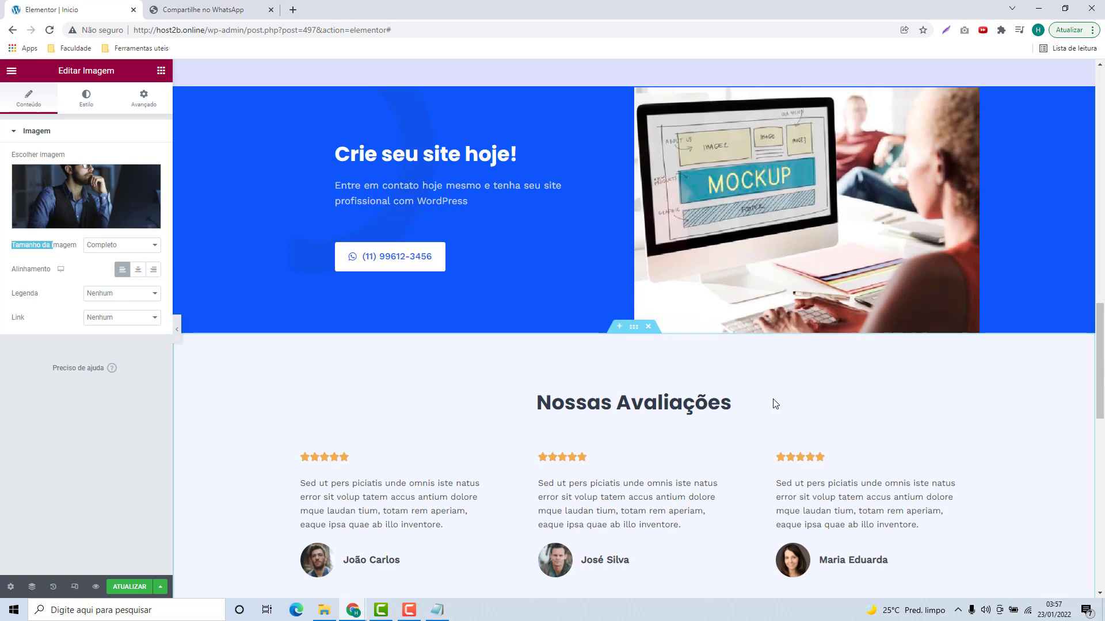
scroll(759, 426, up, 6)
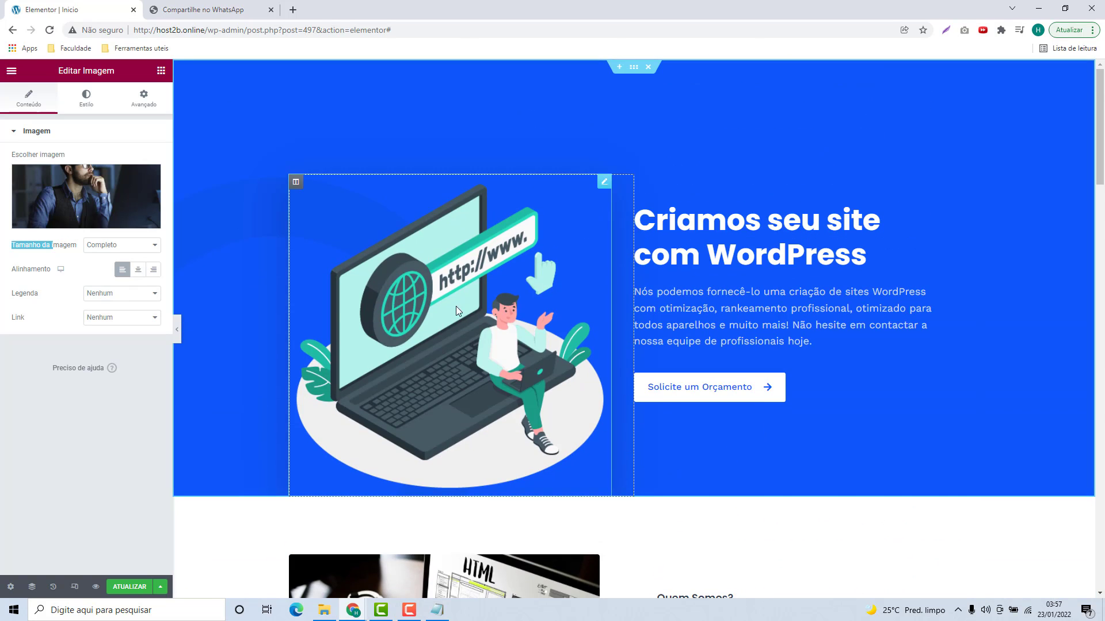
scroll(826, 269, down, 14)
scroll(636, 211, down, 20)
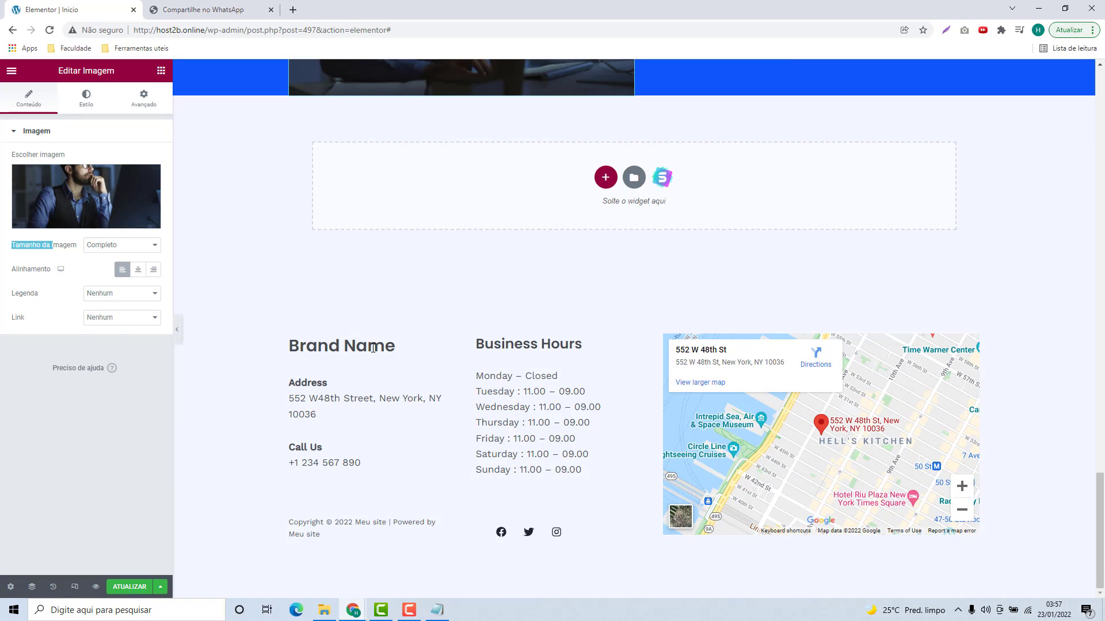
drag(372, 348, 623, 416)
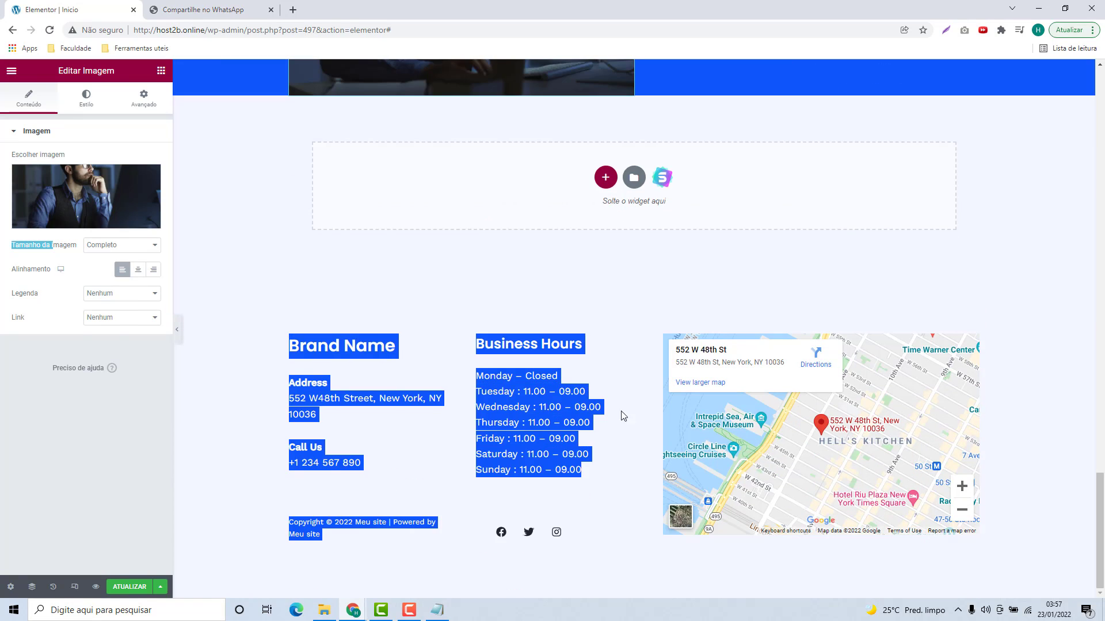
click(485, 347)
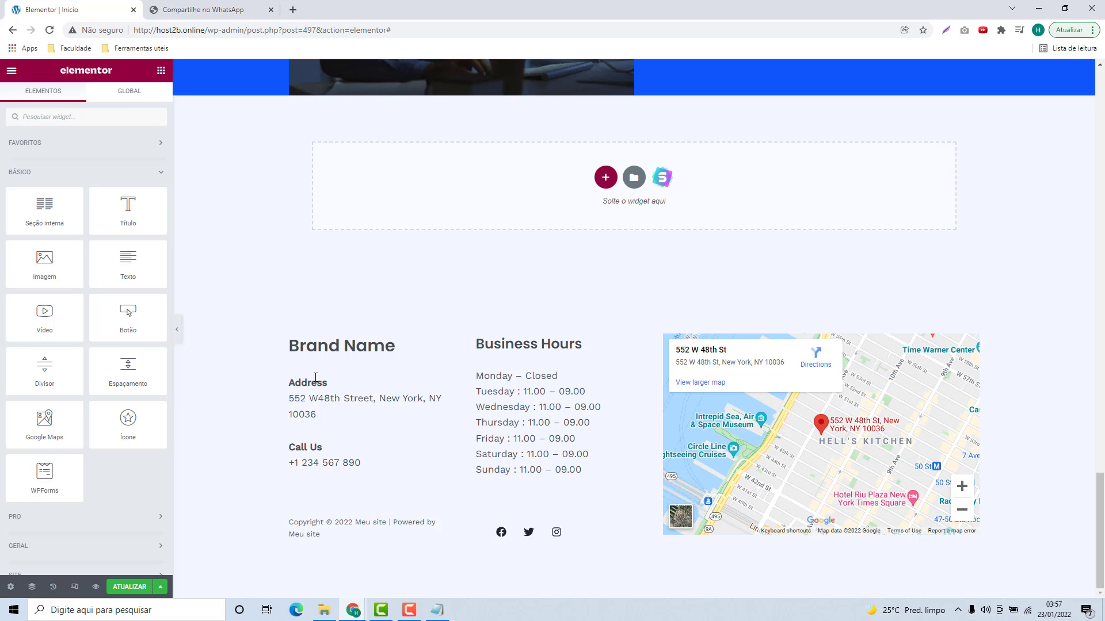
scroll(597, 484, up, 20)
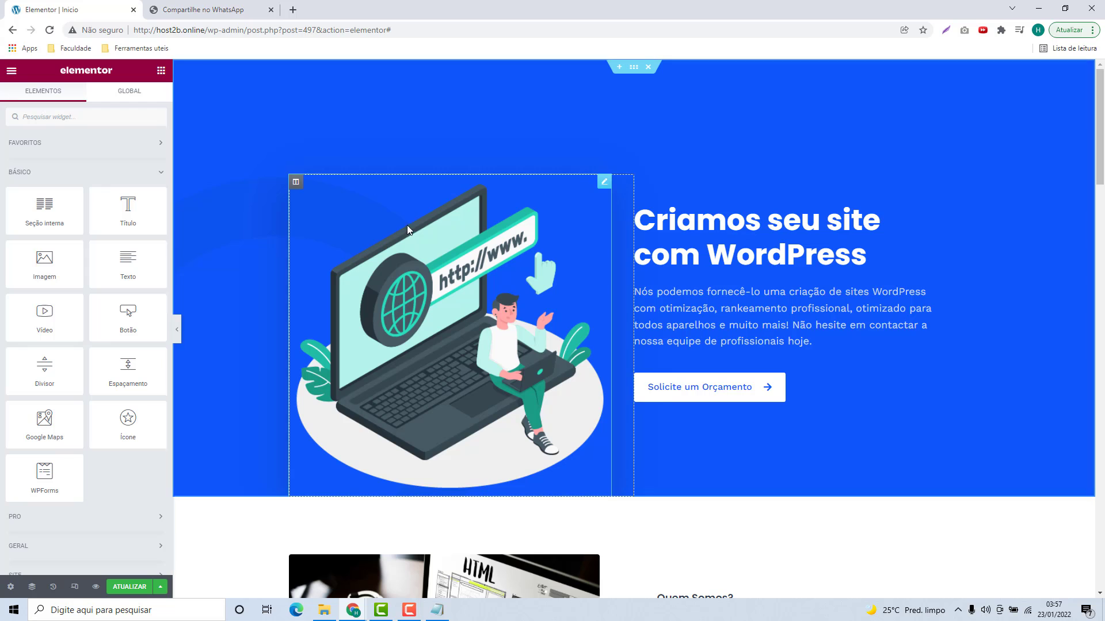
scroll(666, 447, down, 5)
scroll(641, 423, down, 15)
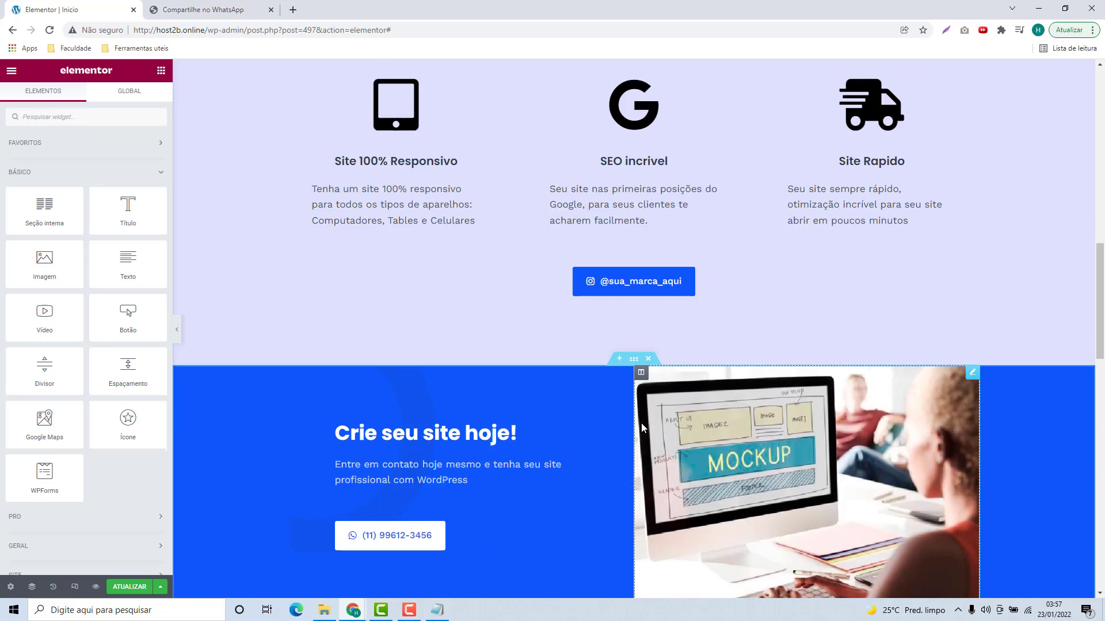
scroll(641, 423, up, 20)
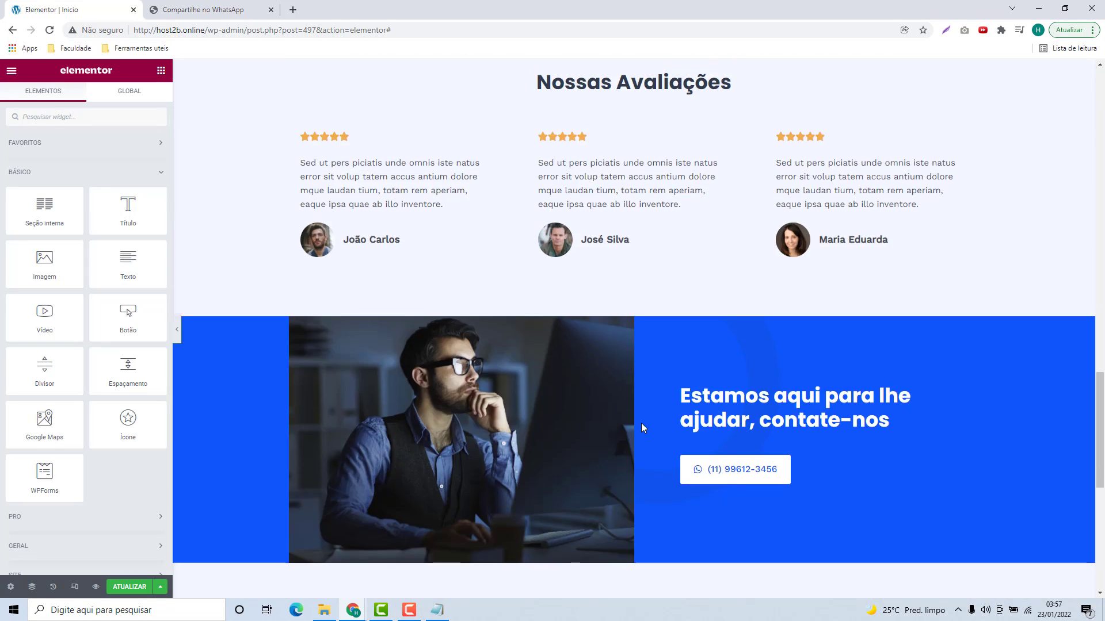
scroll(642, 425, up, 2)
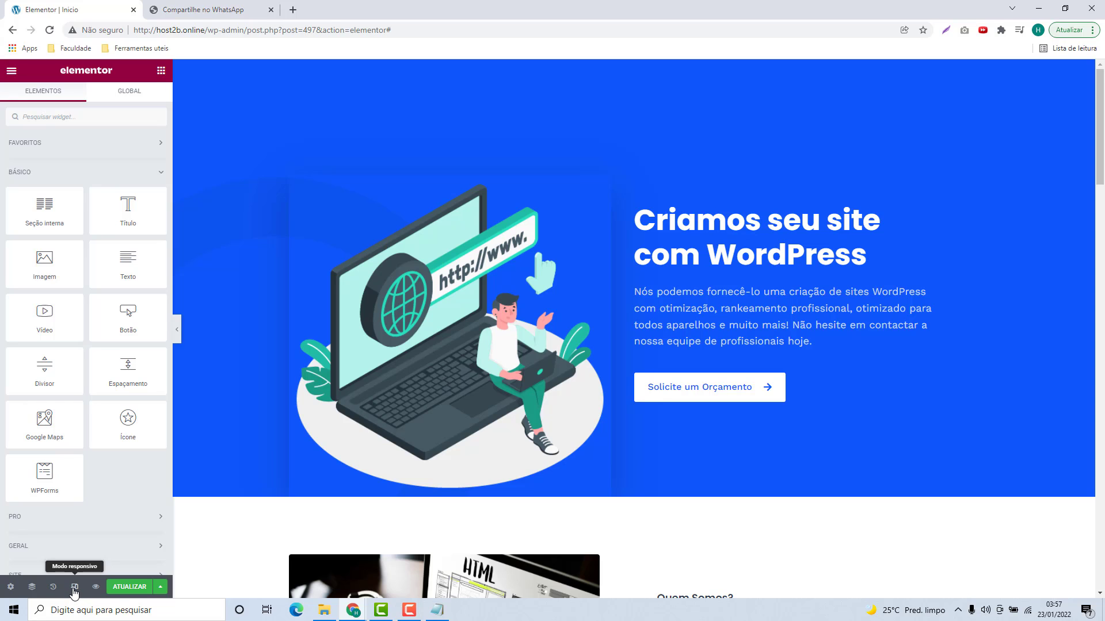
Step: Preview the landing page at tablet width and scroll through it
click(74, 587)
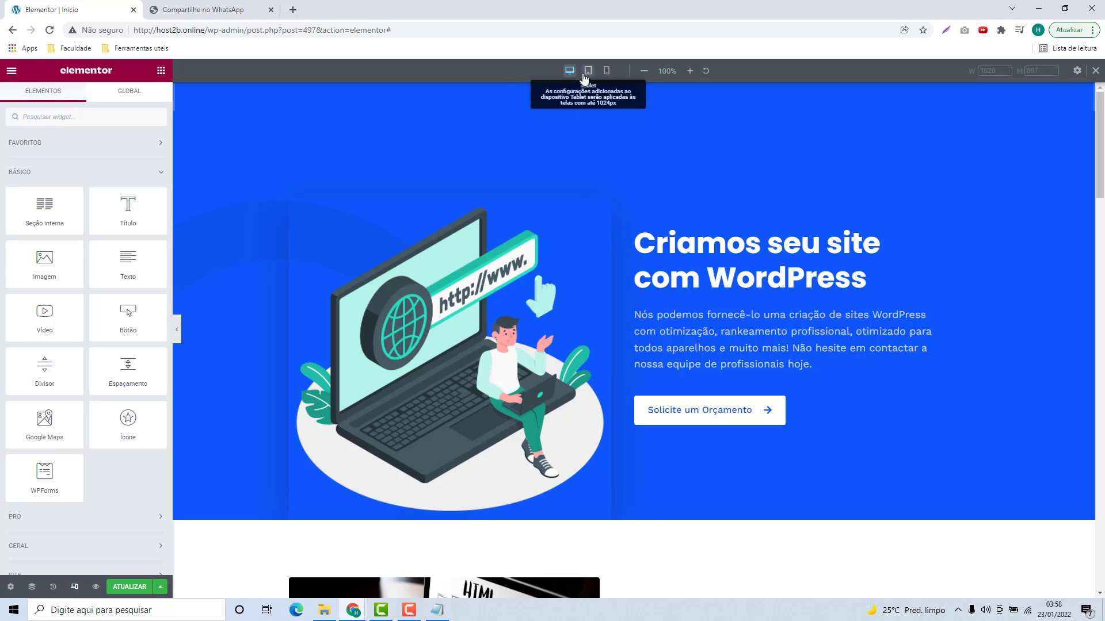
click(588, 70)
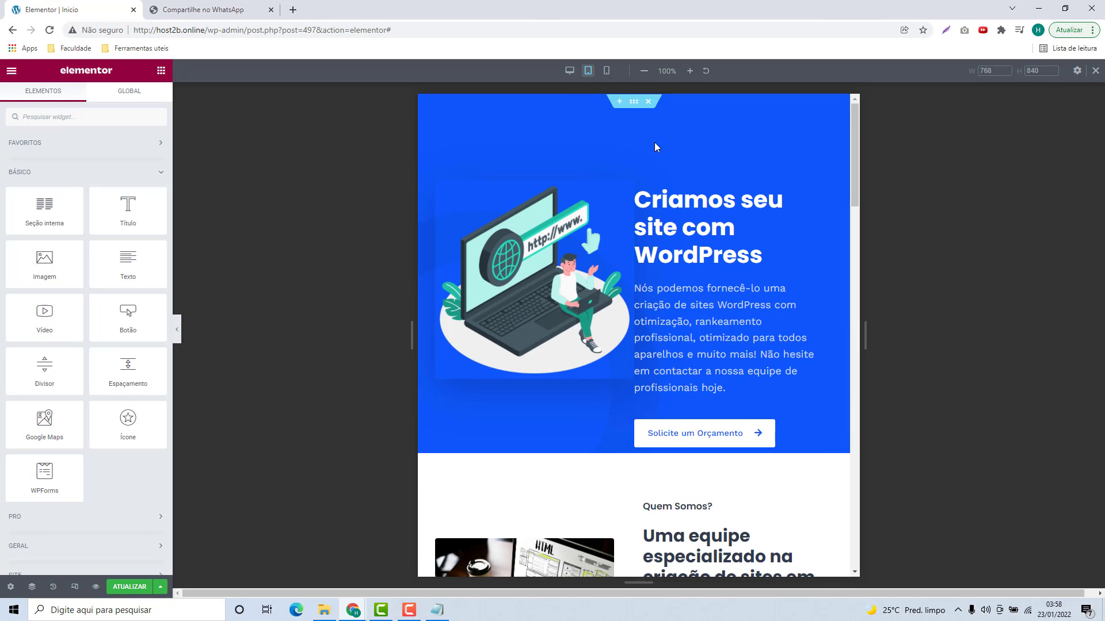
scroll(582, 174, down, 10)
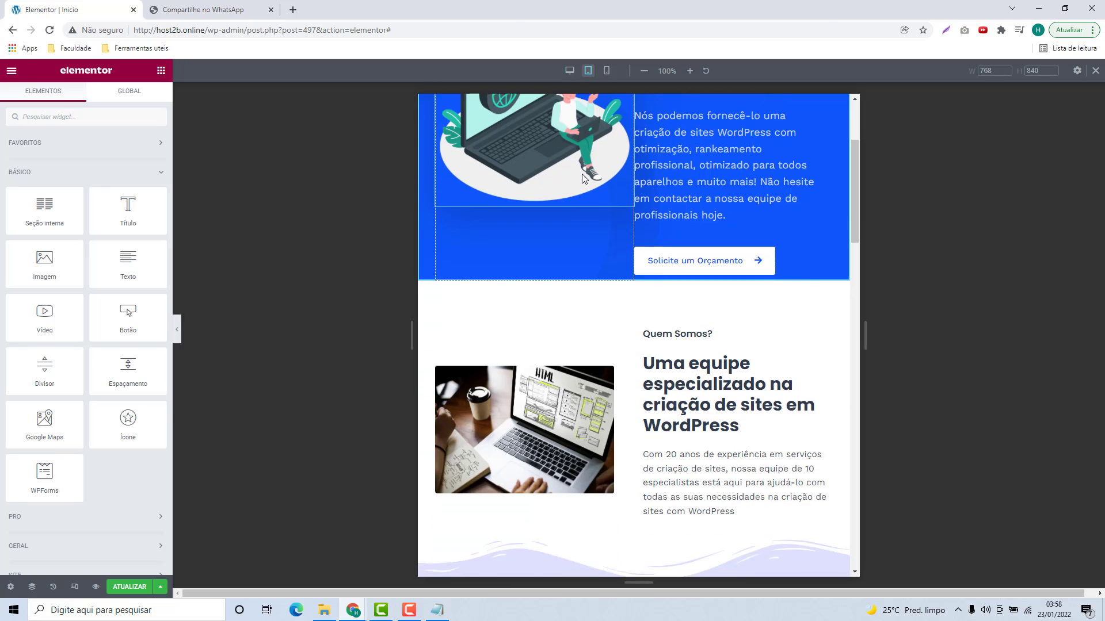
scroll(586, 174, down, 9)
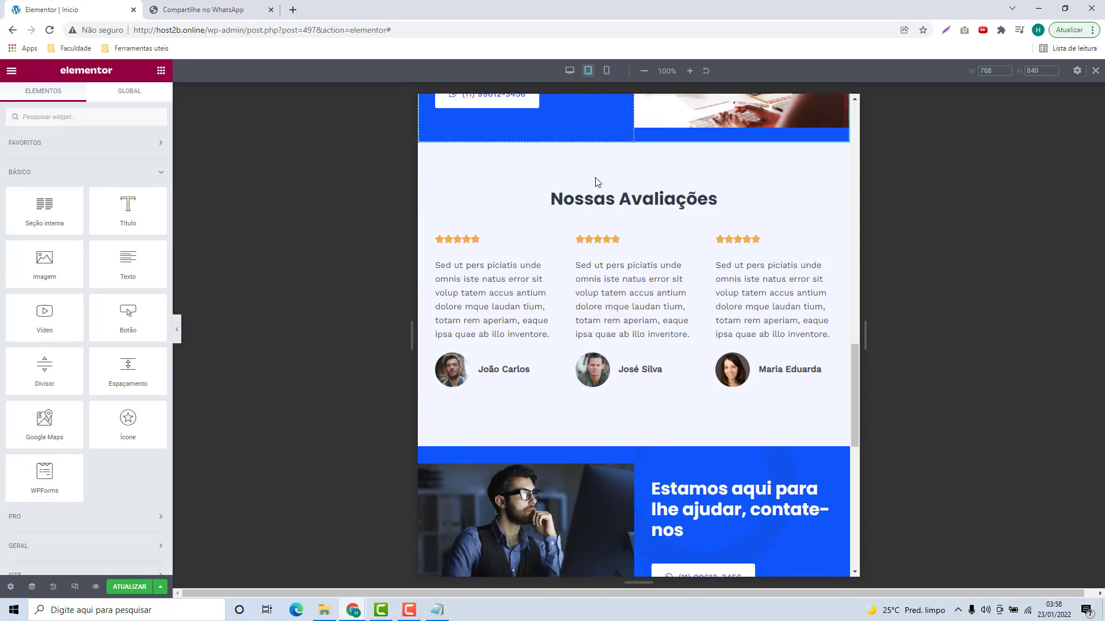
scroll(596, 144, up, 8)
Step: Review the page at mobile width, then return to Desktop and close the responsive toolbar
click(607, 70)
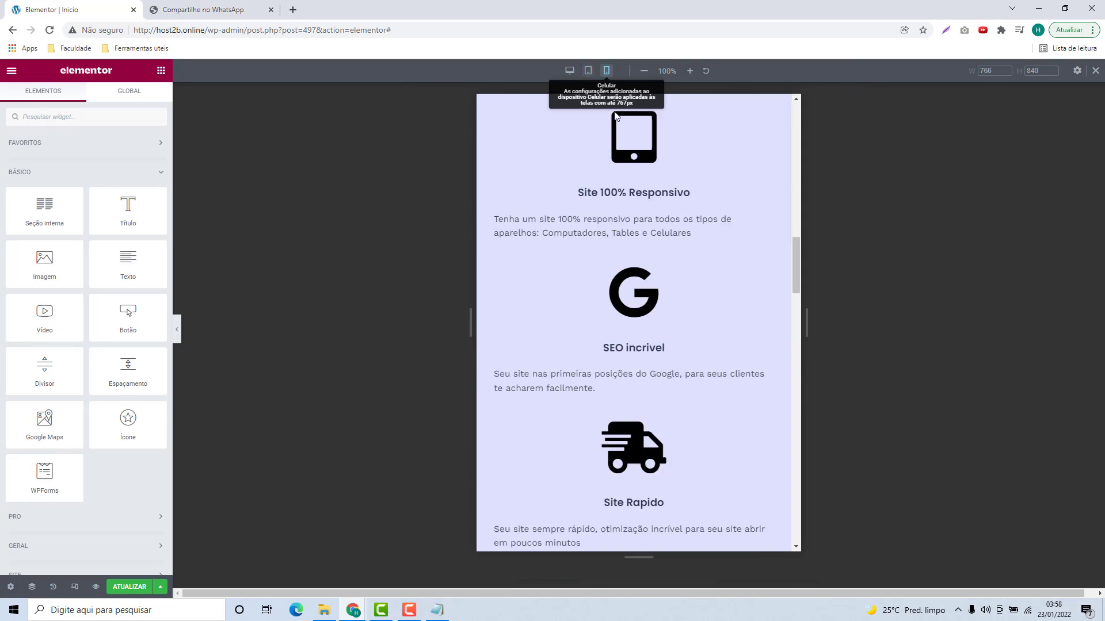
scroll(690, 295, up, 5)
scroll(691, 294, up, 5)
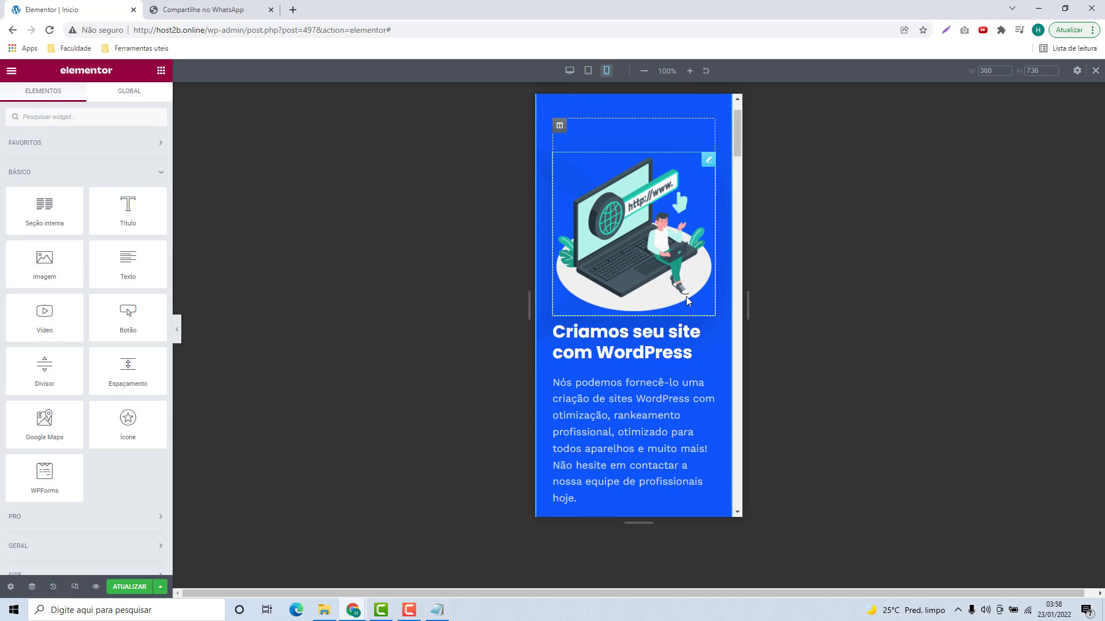
scroll(598, 244, down, 15)
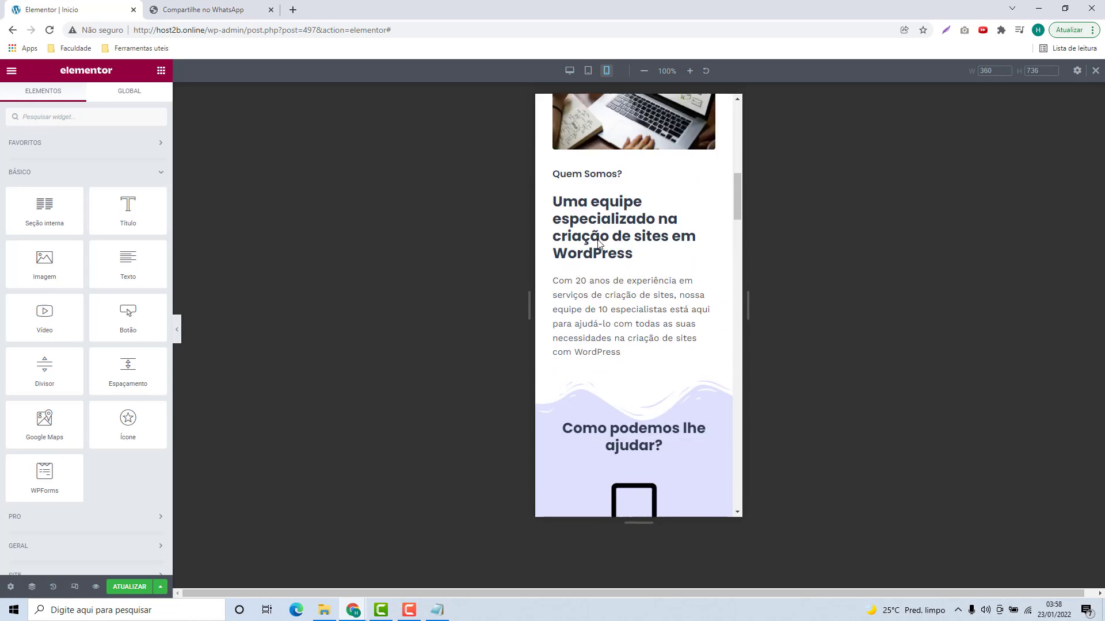
scroll(599, 244, down, 15)
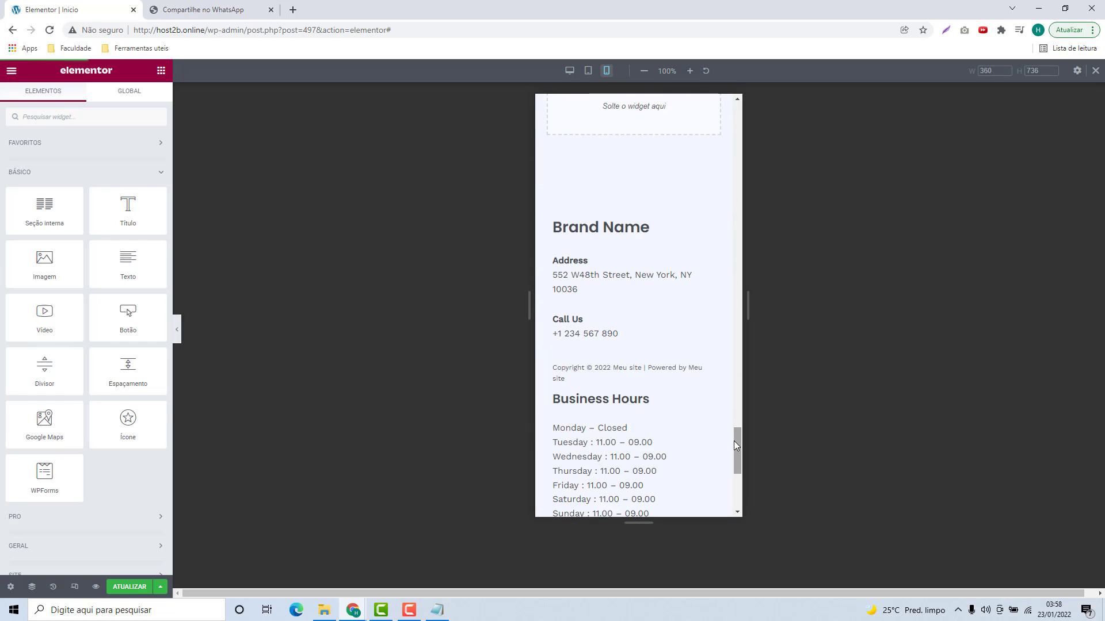
drag(733, 440, 742, 107)
click(569, 71)
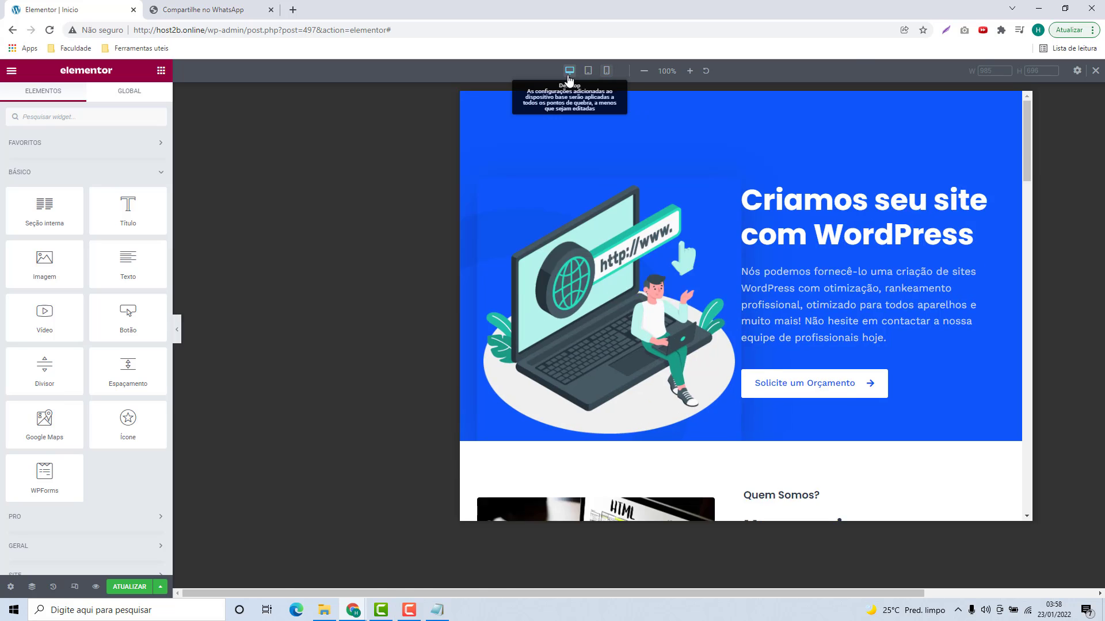
click(1095, 71)
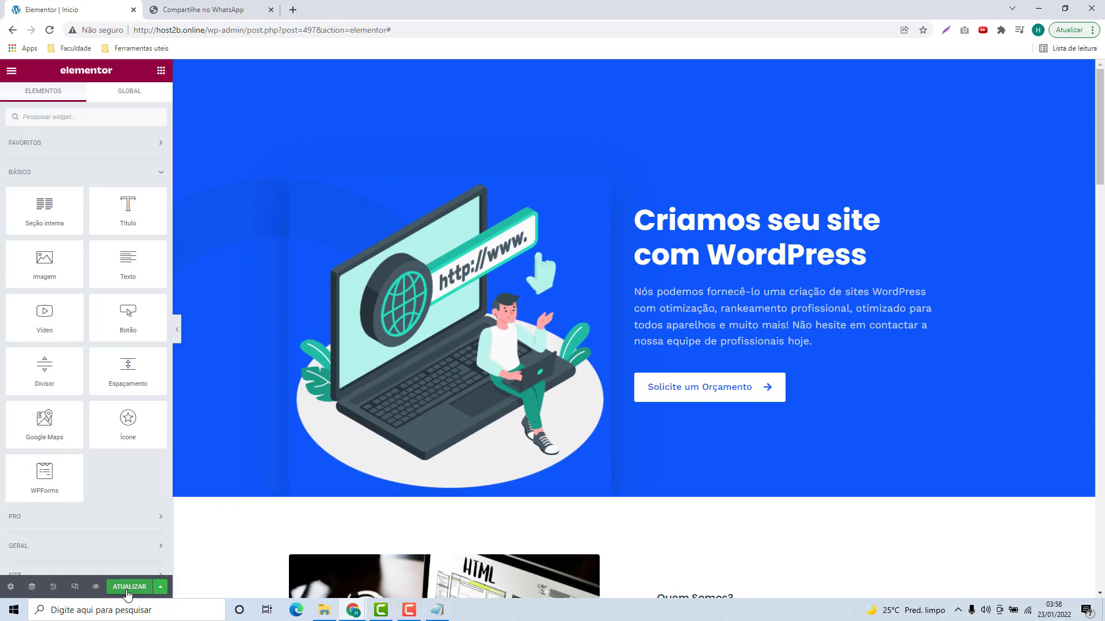
Step: Publish the changes with ATUALIZAR and load host2b.space in the second tab
click(128, 593)
click(237, 13)
click(218, 30)
text(host)
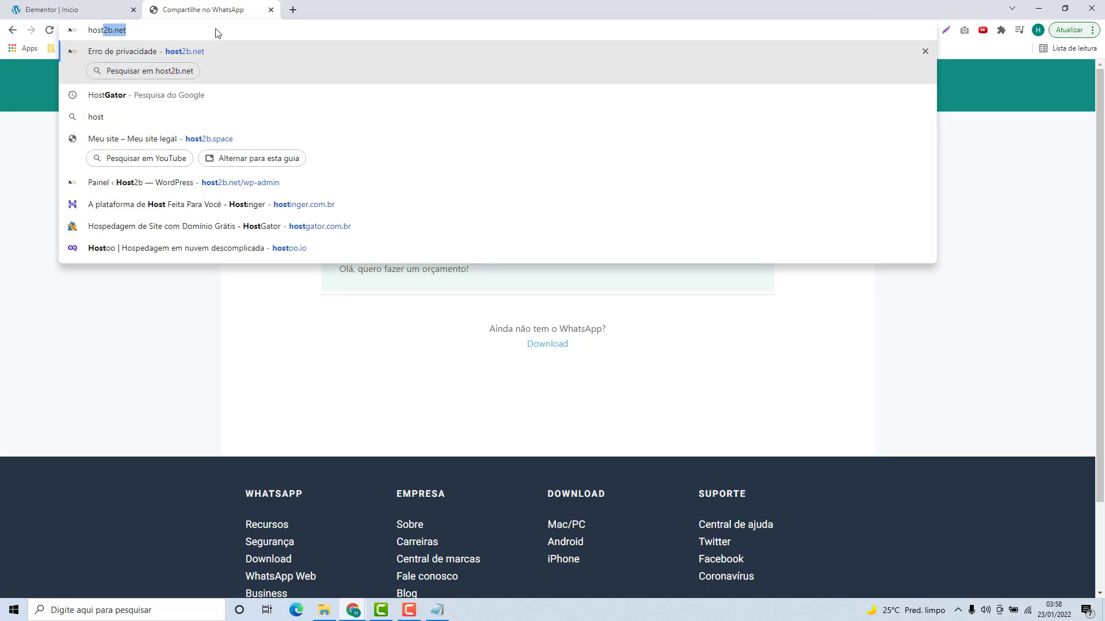
text(2b.space)
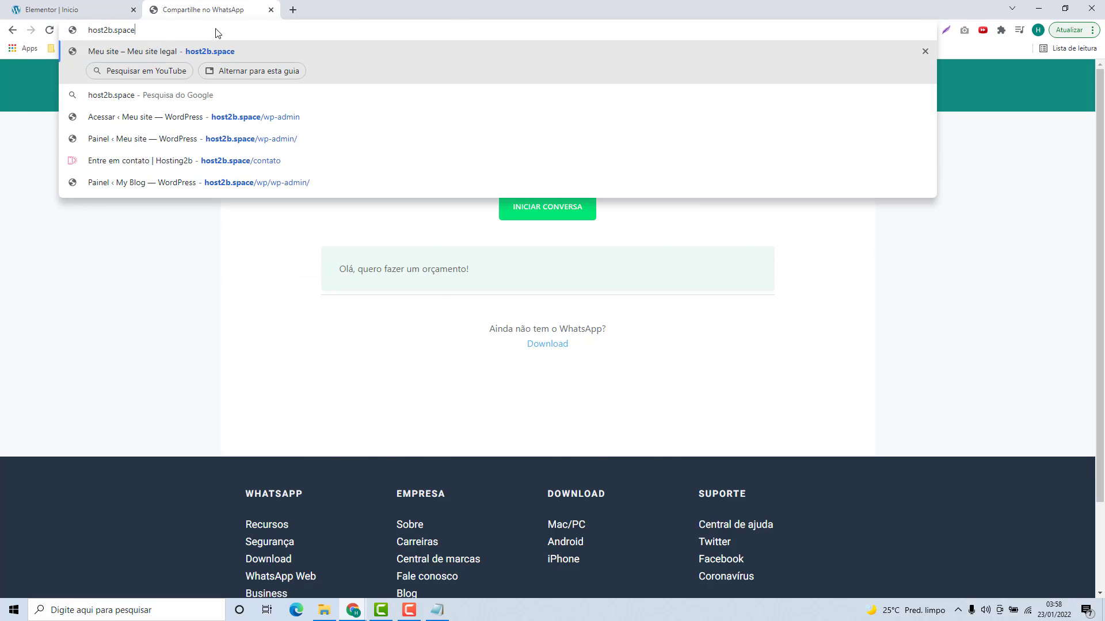
key(Return)
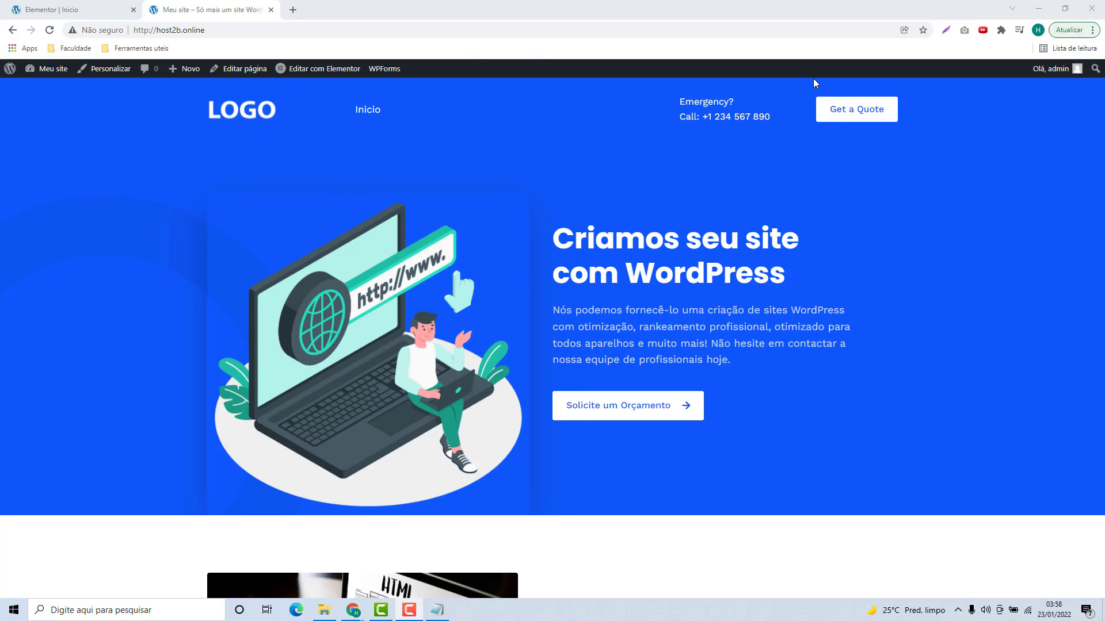
Step: Scroll through the live site to check it, then close that tab
scroll(541, 171, down, 10)
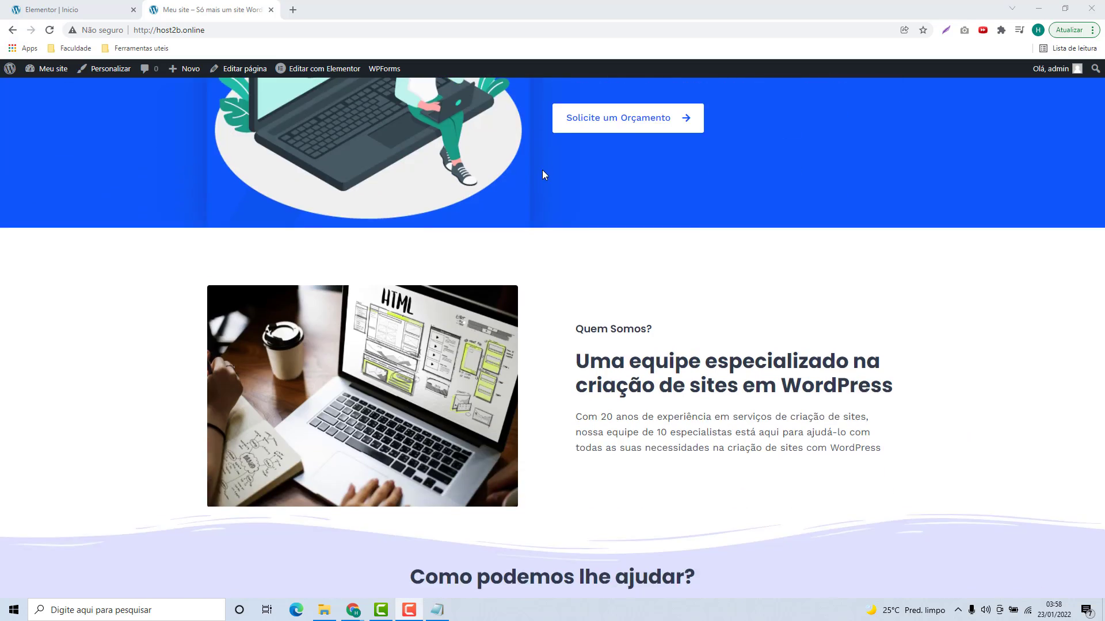
scroll(541, 172, down, 17)
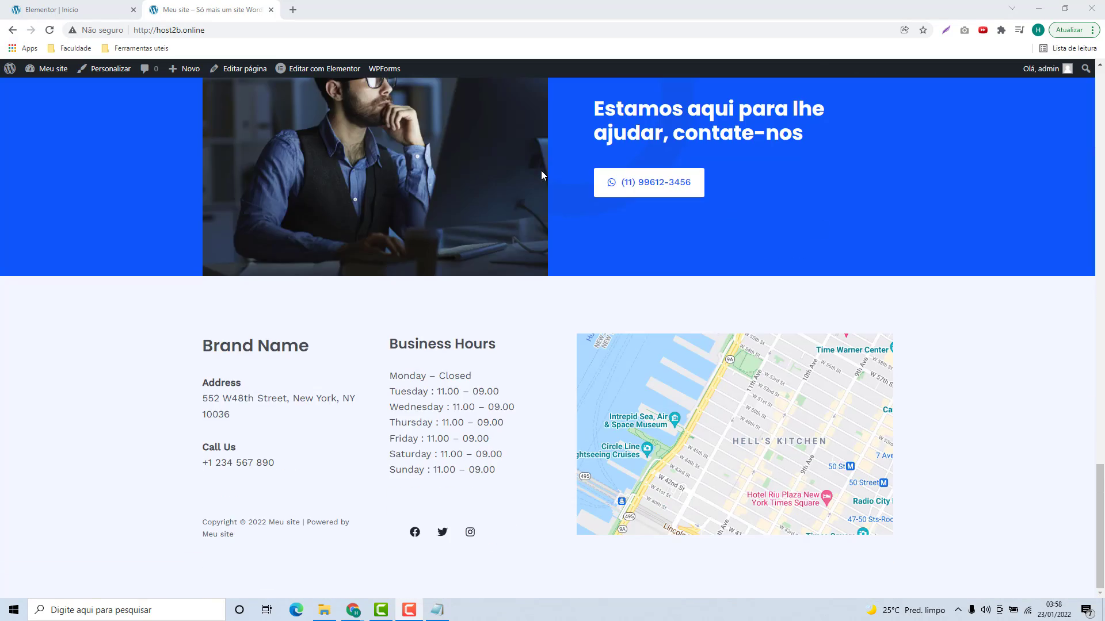
scroll(584, 257, up, 20)
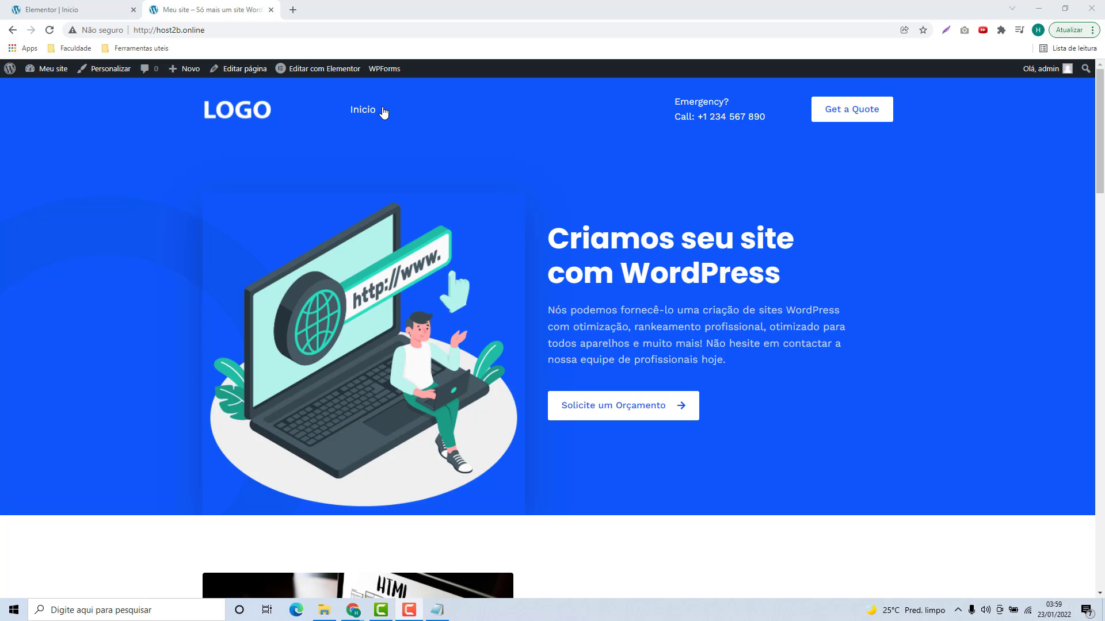
click(271, 10)
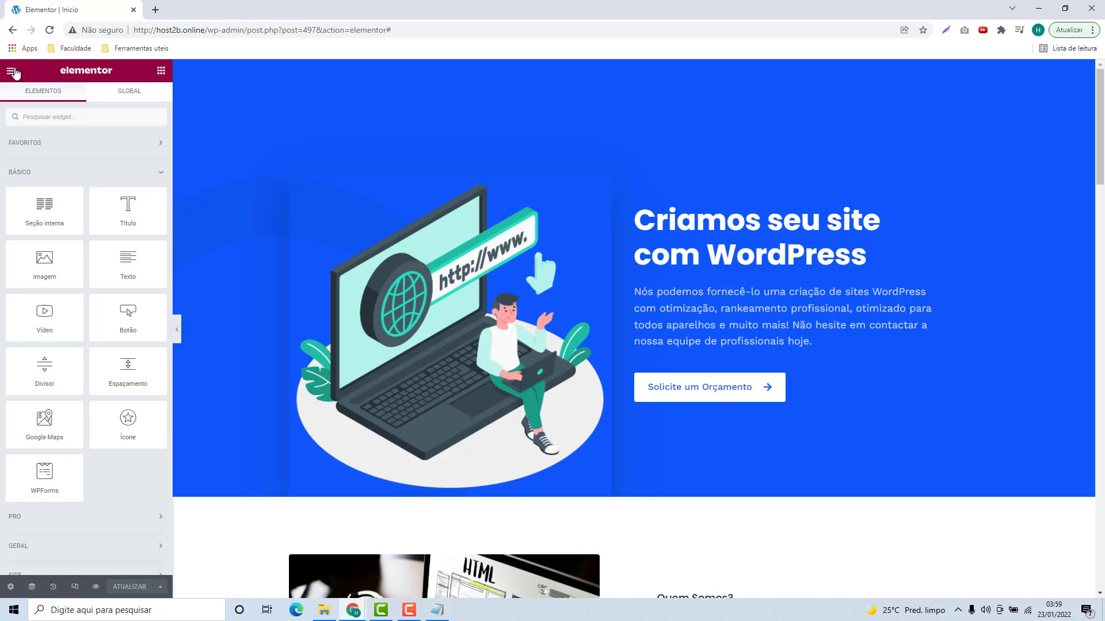
Step: Exit Elementor via Sair para o painel and go to Aparência > Temas, with Astra active
click(13, 72)
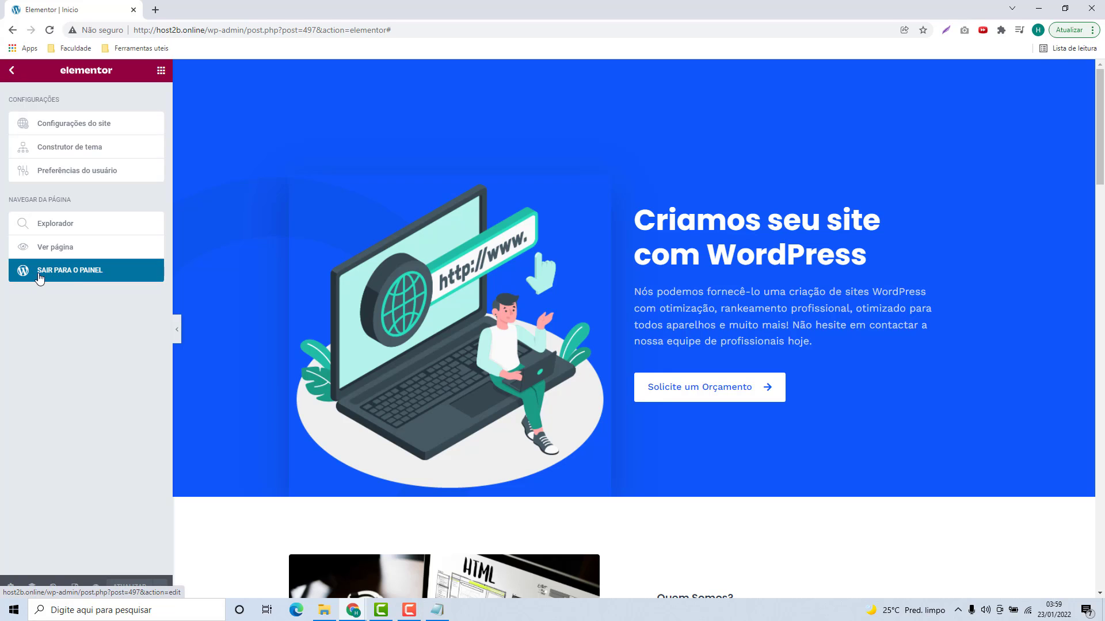
click(71, 278)
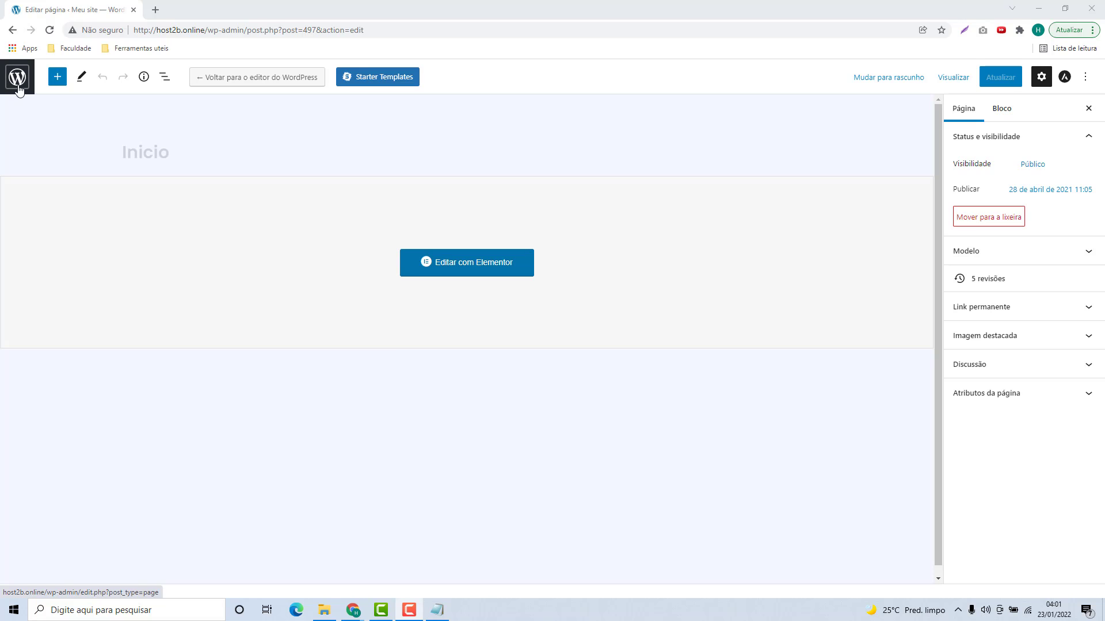
click(17, 78)
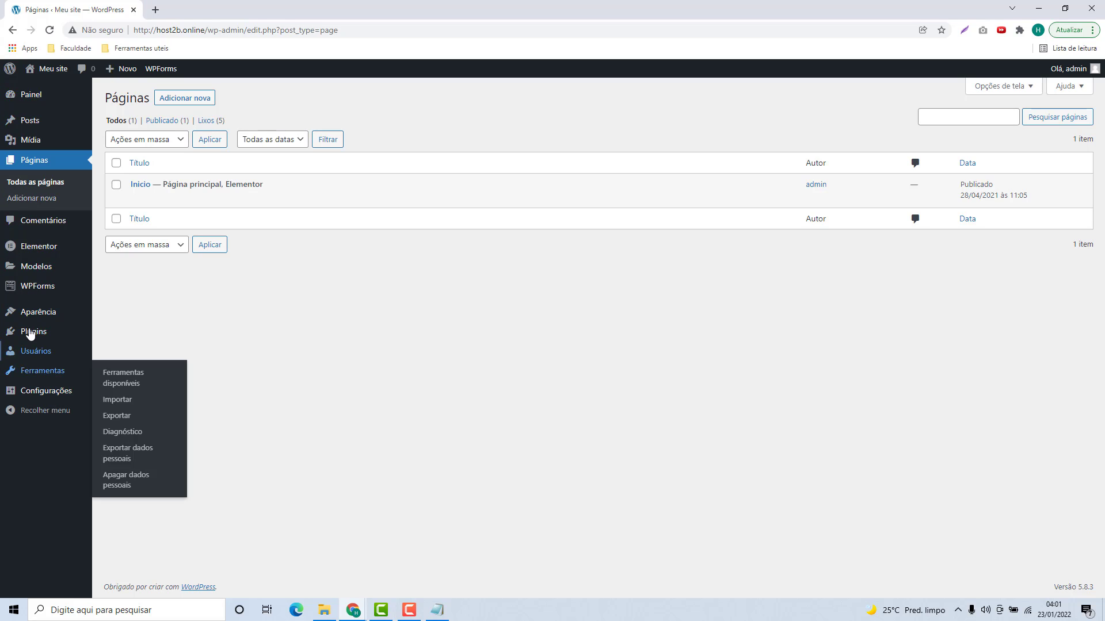
mouse_move(36, 316)
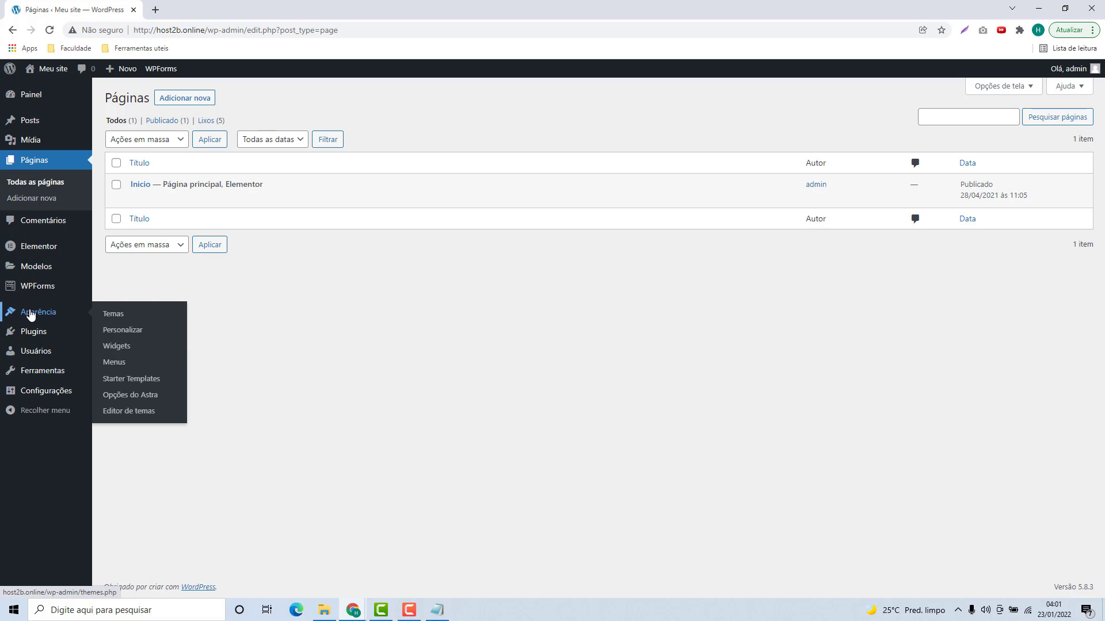
click(31, 315)
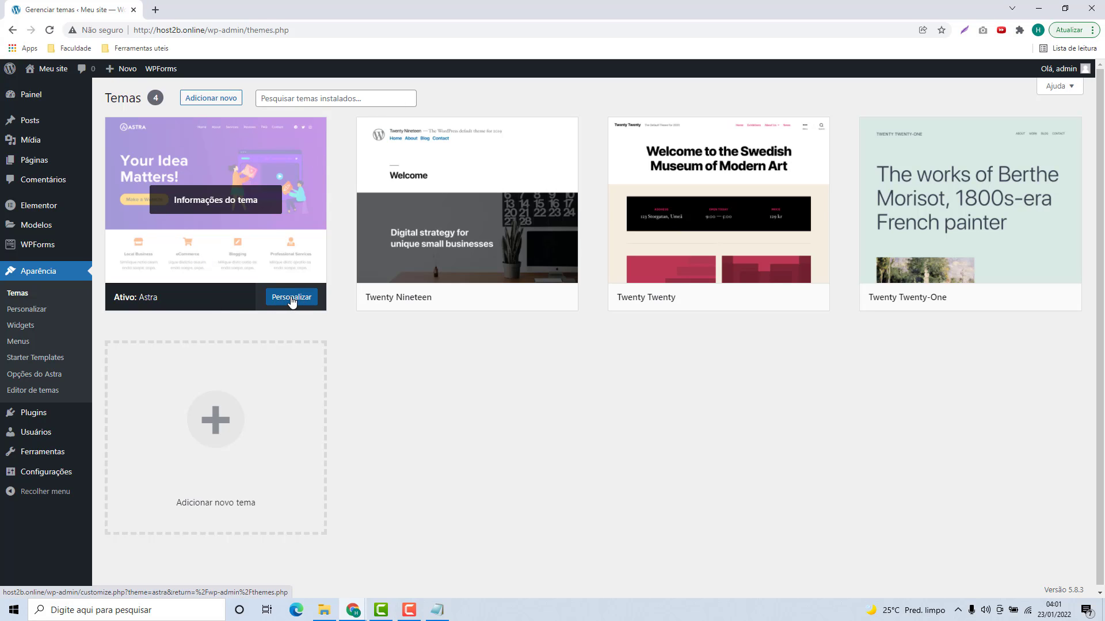
Step: Launch the Customizer for the active Astra theme and open its 'Construtor de cabeçalho' header builder
click(291, 298)
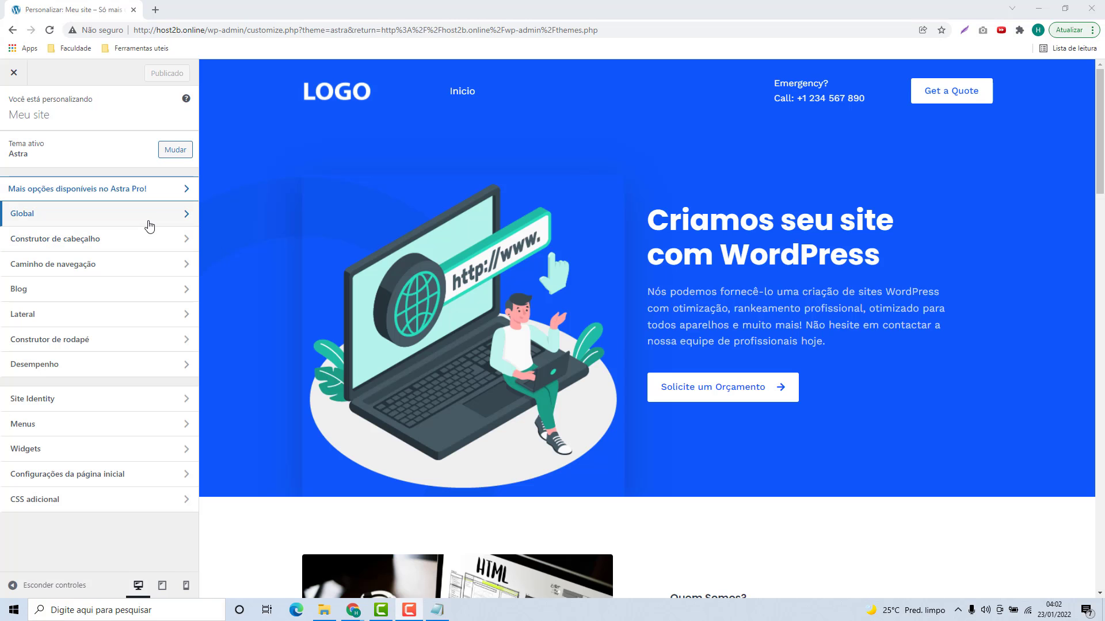
scroll(325, 311, down, 1)
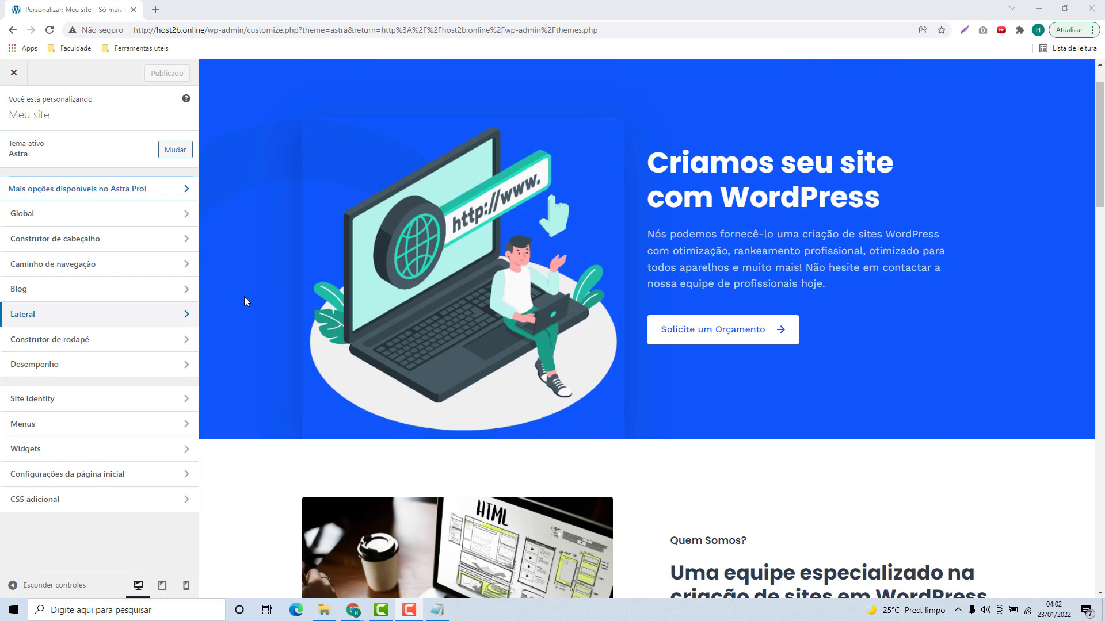
scroll(244, 299, up, 1)
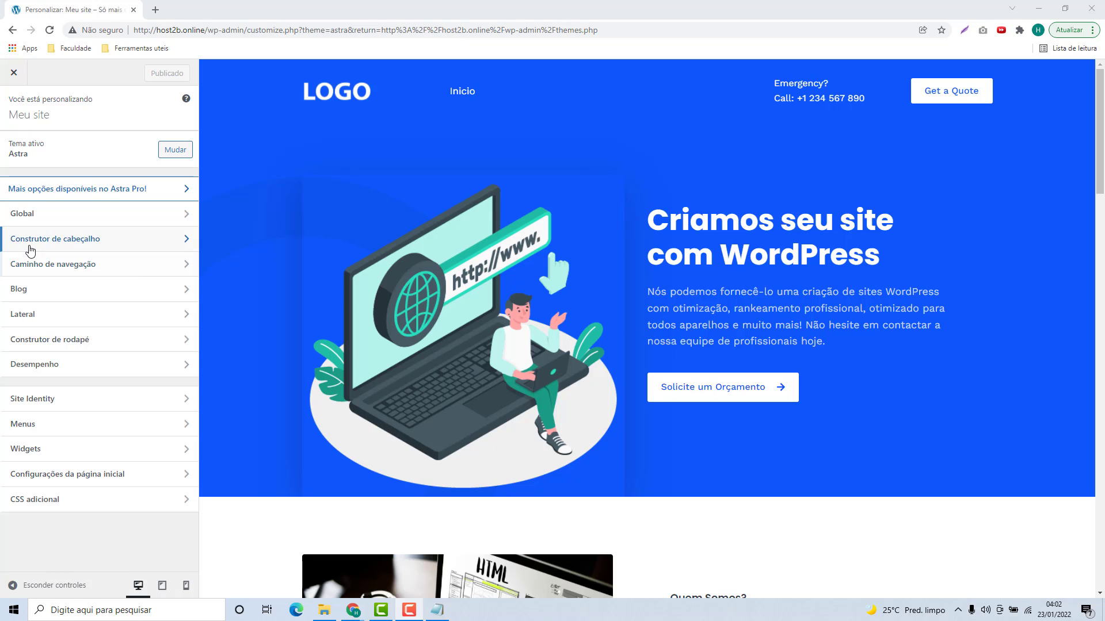
click(69, 245)
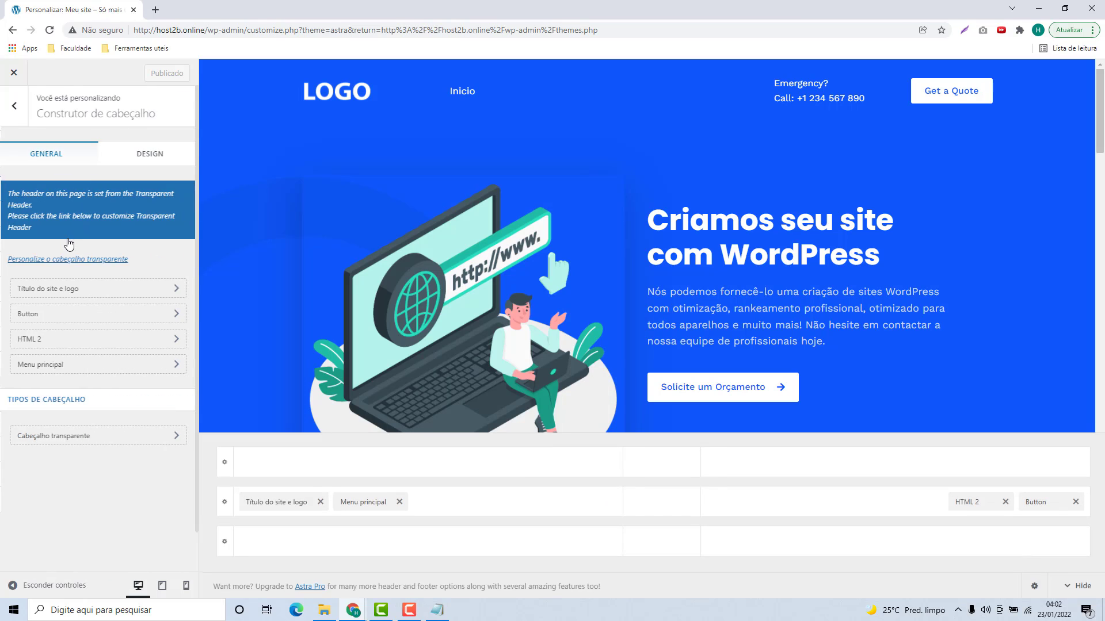
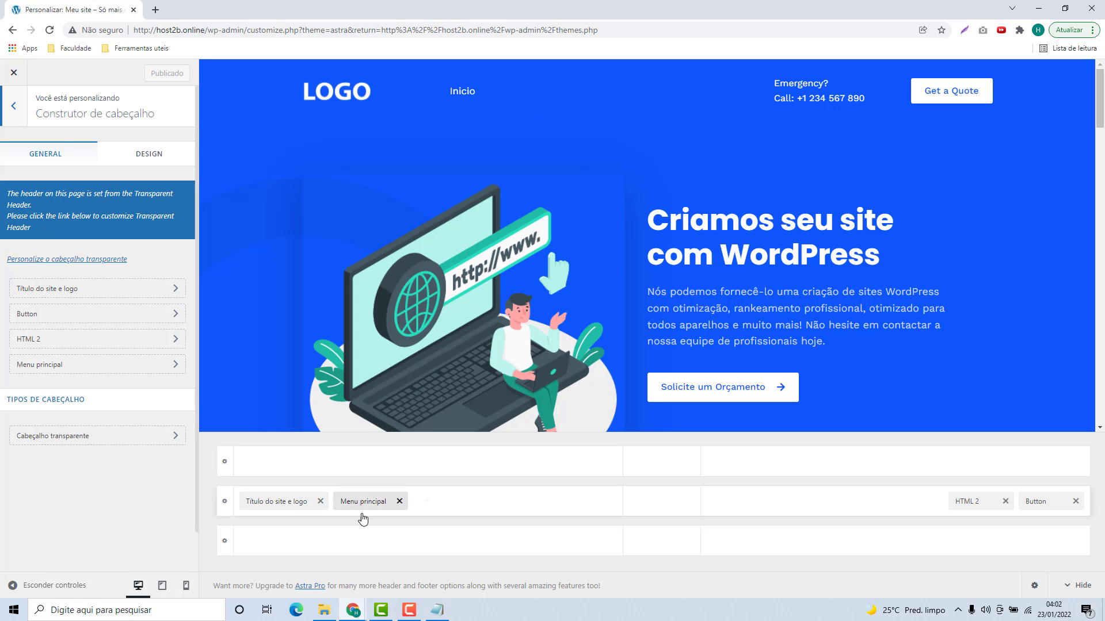
Step: Remove the 'Menu principal' and 'HTML 2' elements from the header builder row
click(399, 502)
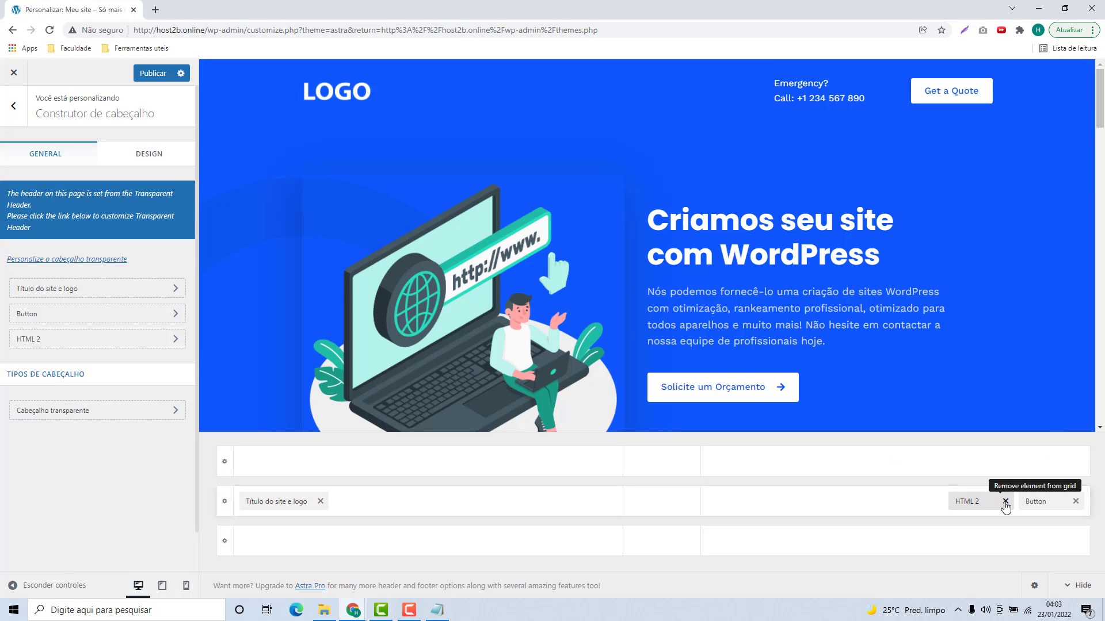
click(1005, 501)
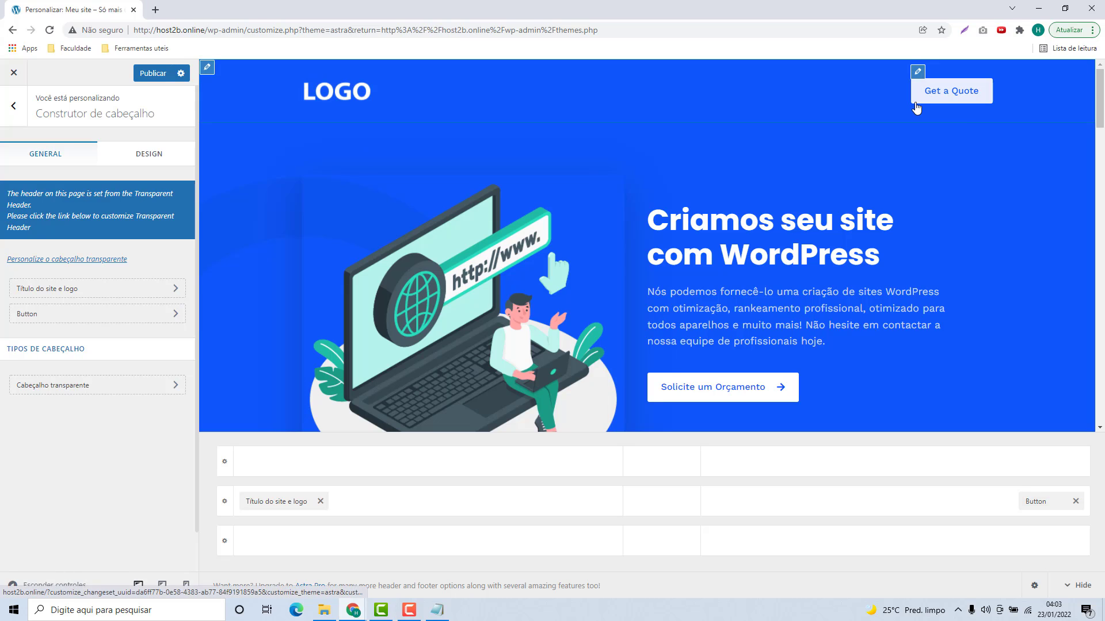
Step: Change the header button's label to 'Solicite um Orçamento'
click(1038, 504)
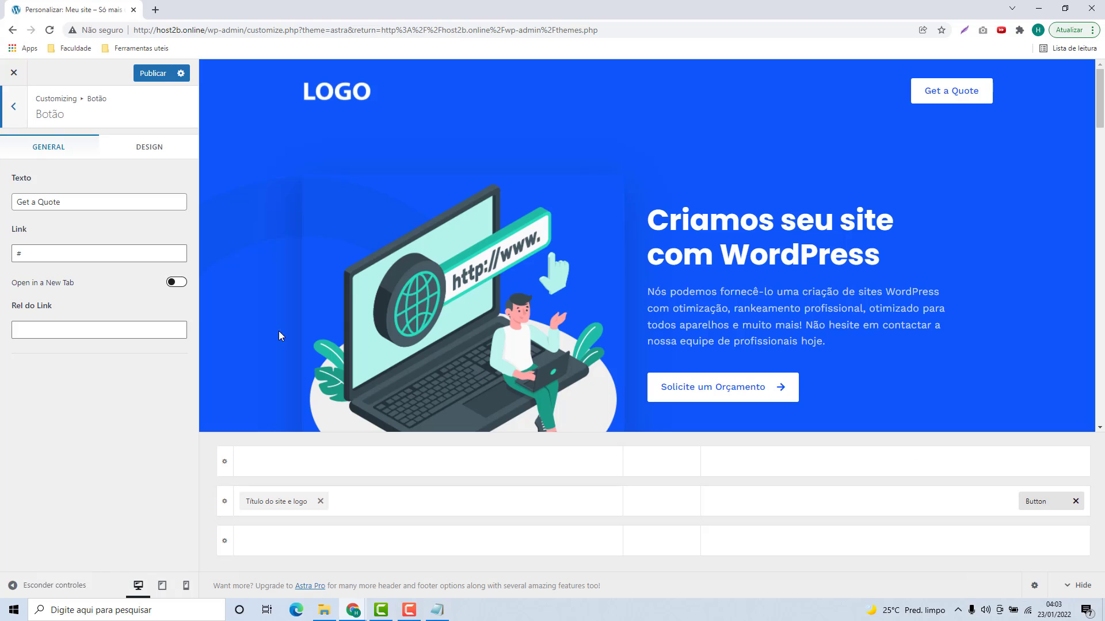
triple_click(62, 204)
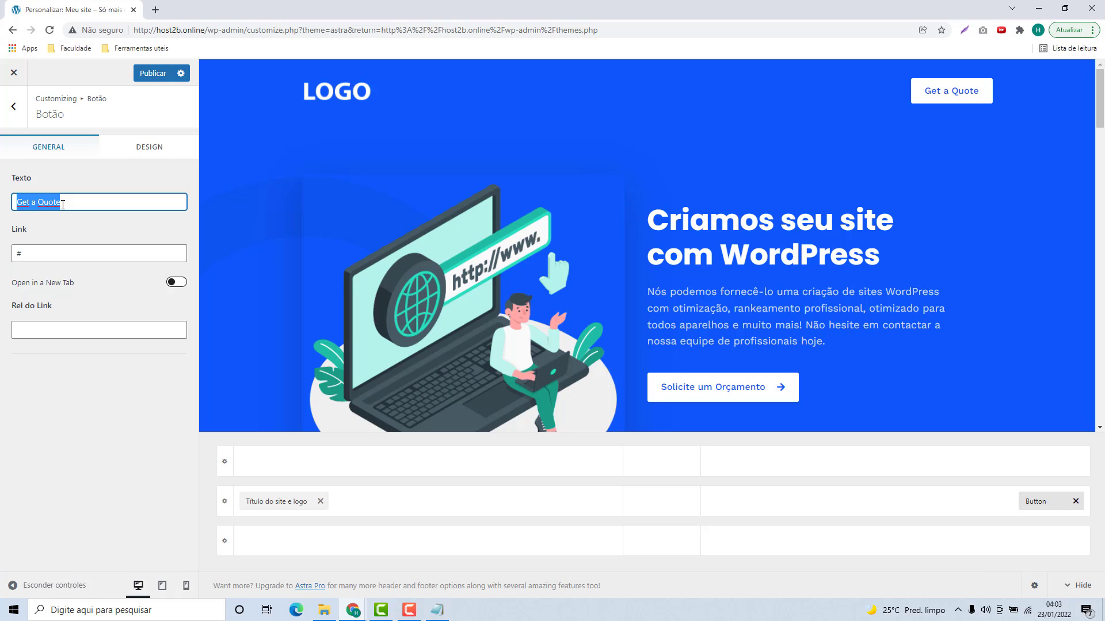
text(Solicite um Orçamento)
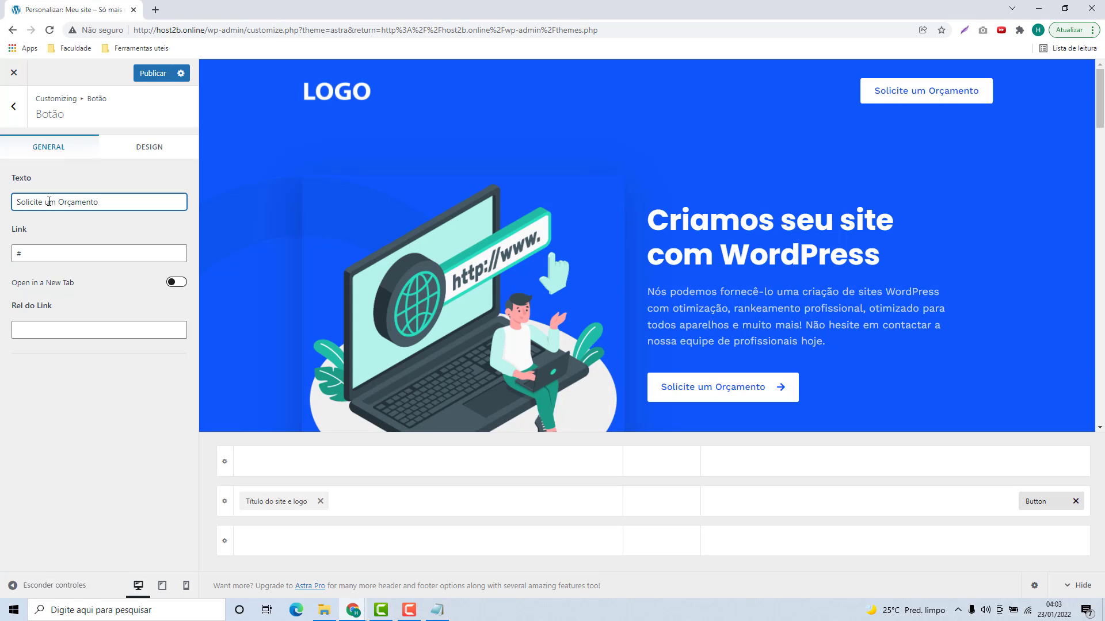
key(ctrl+shift+Left)
key(ctrl+shift+Left)
key(ctrl+shift+Left)
text(Entre)
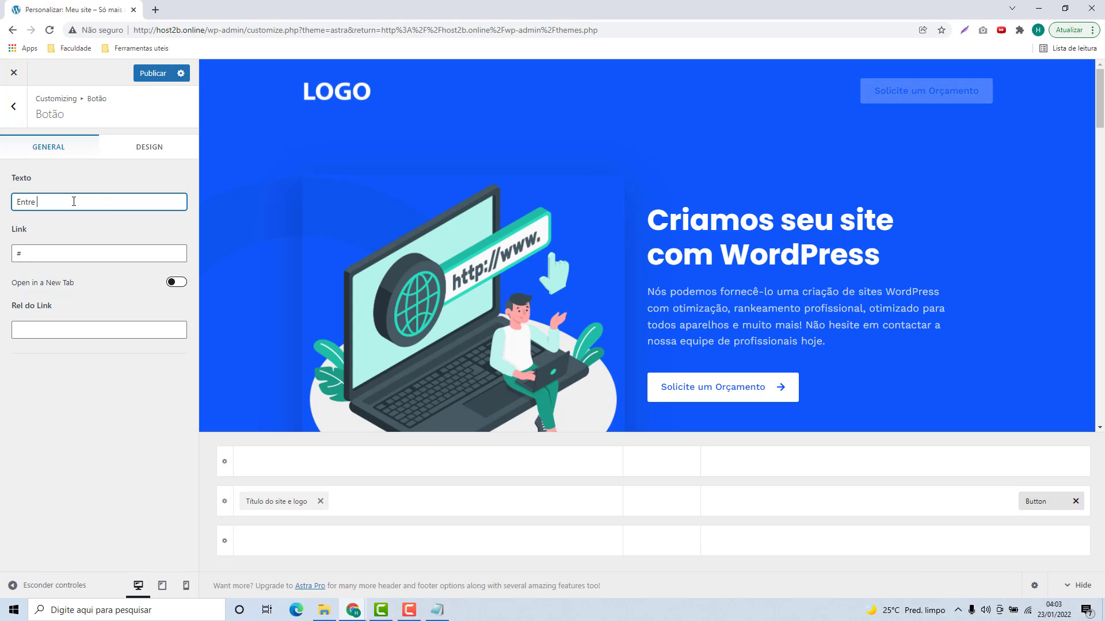
text( em contato)
key(ctrl+a)
text(Sol)
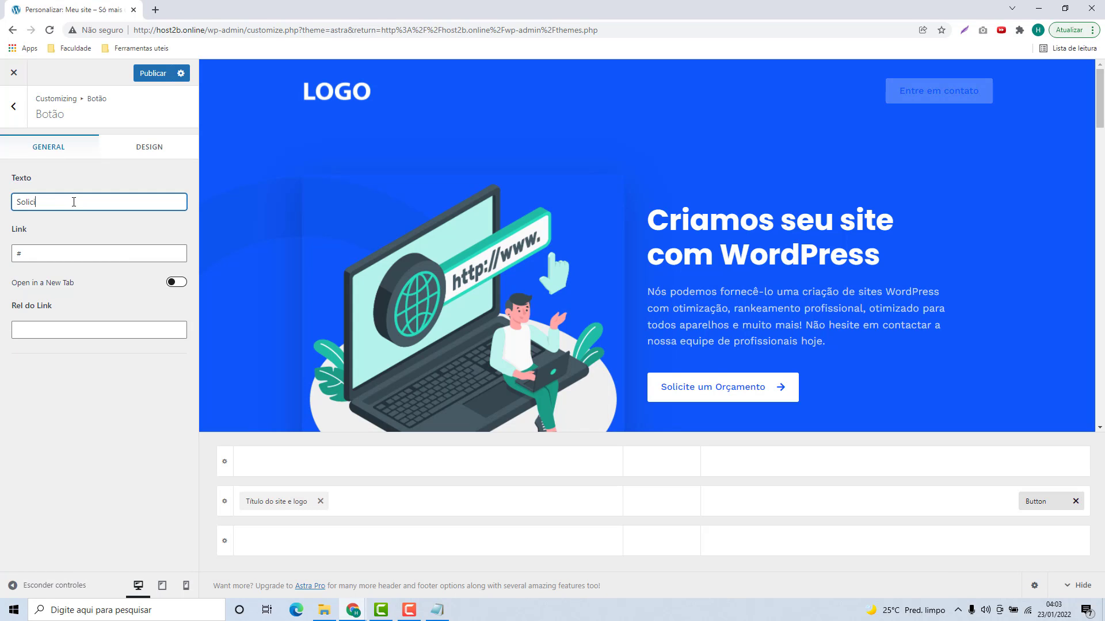
text(icite um Orçamento)
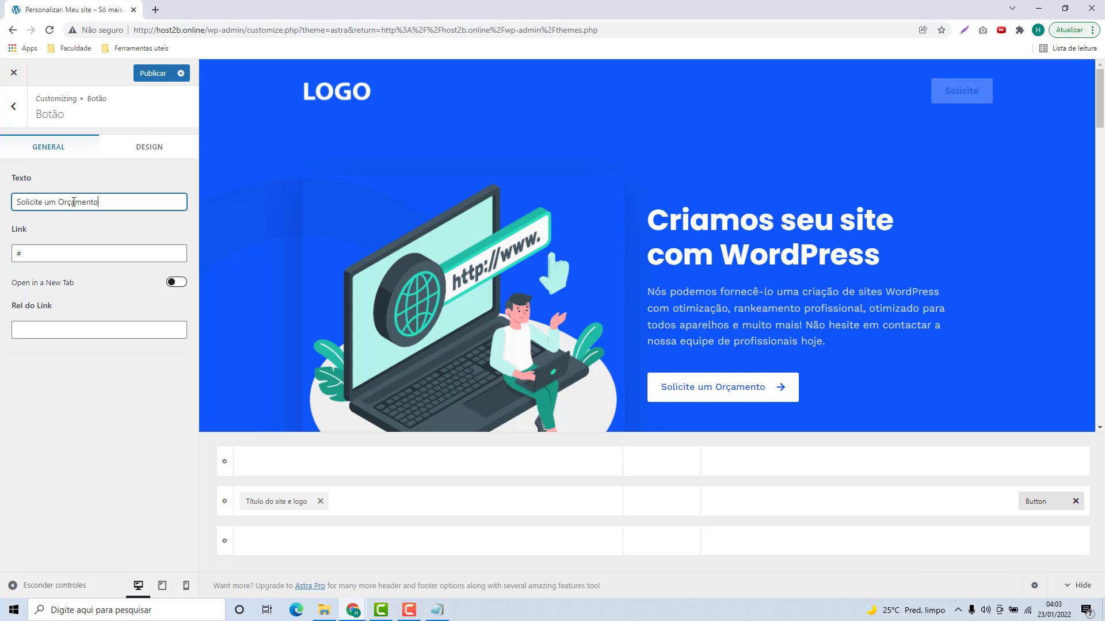
Step: Paste the WhatsApp send URL as the header button's link
click(18, 255)
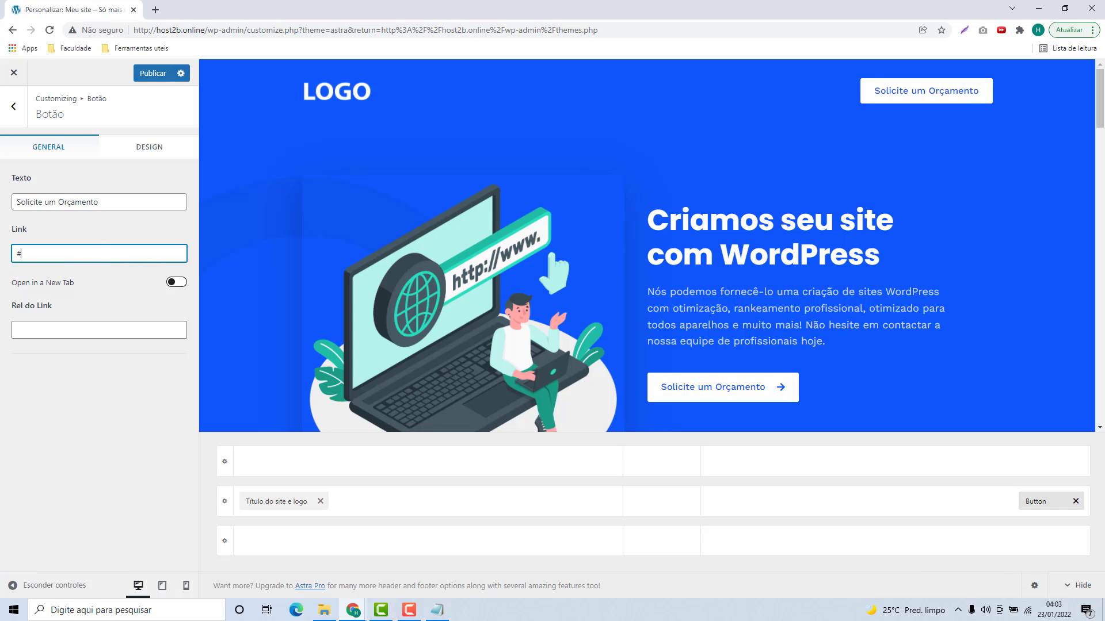
click(1, 256)
double_click(32, 253)
key(ctrl+v)
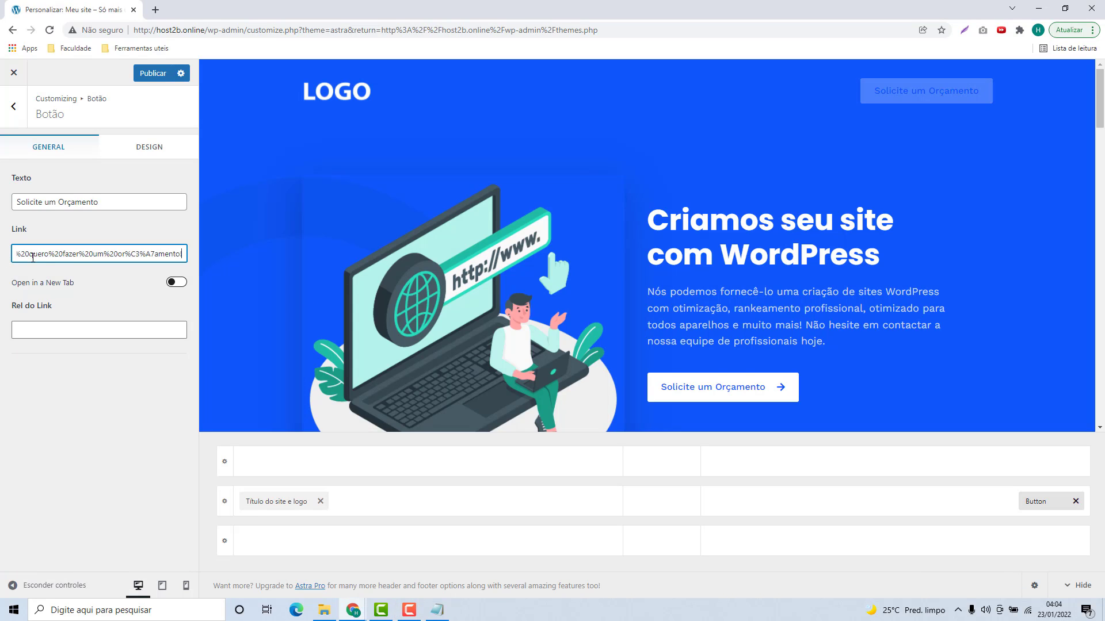
triple_click(93, 259)
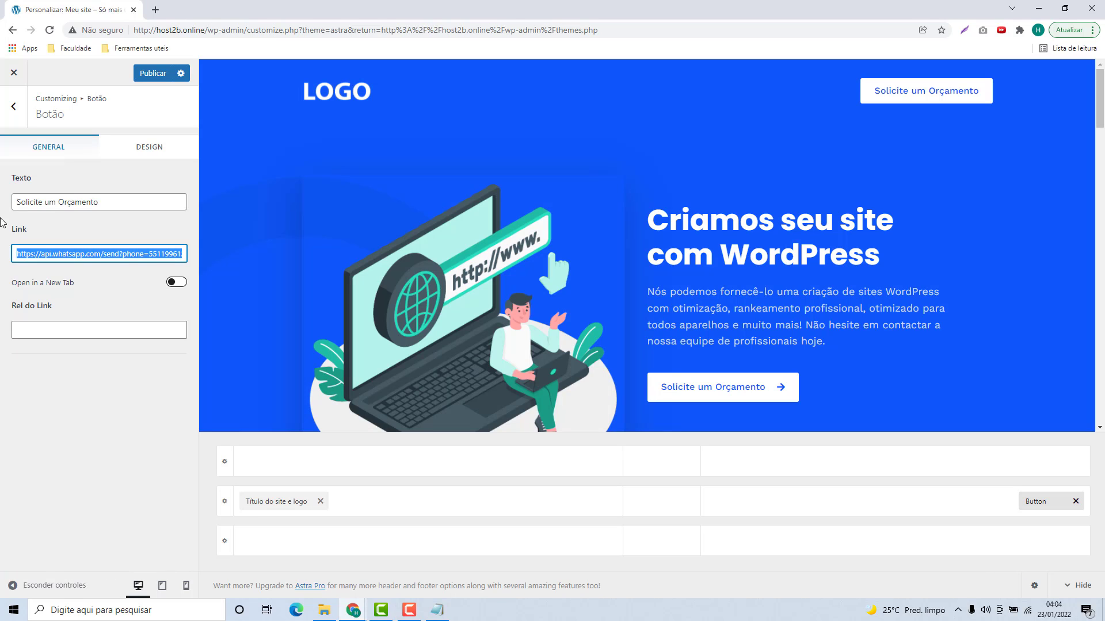
click(116, 249)
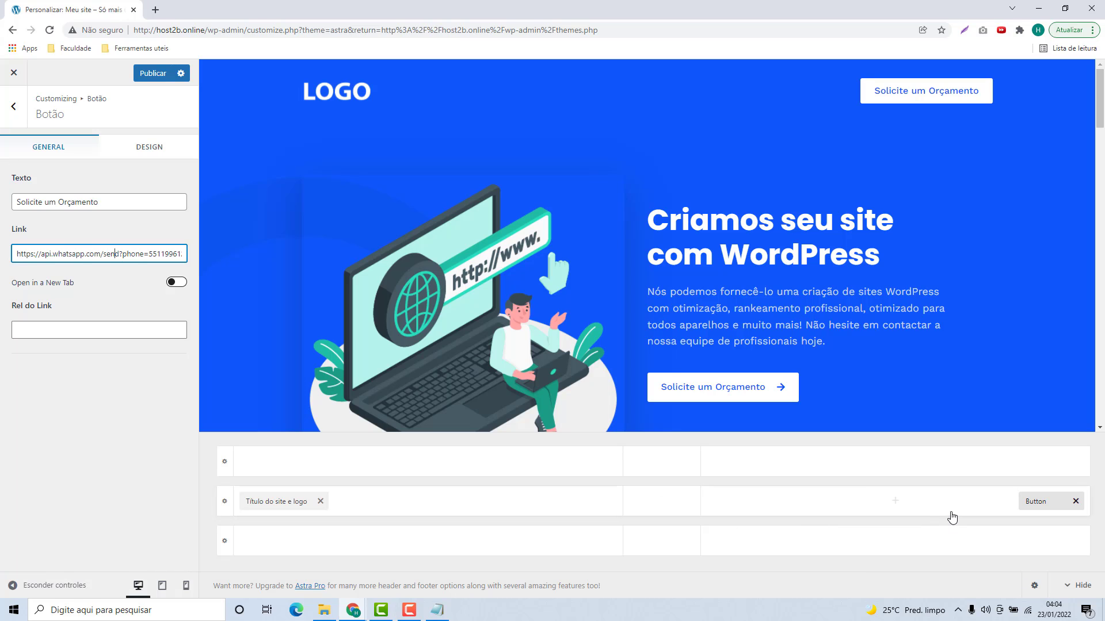
Step: Add an HTML 1 element to the header row, placed just left of the Button
click(895, 505)
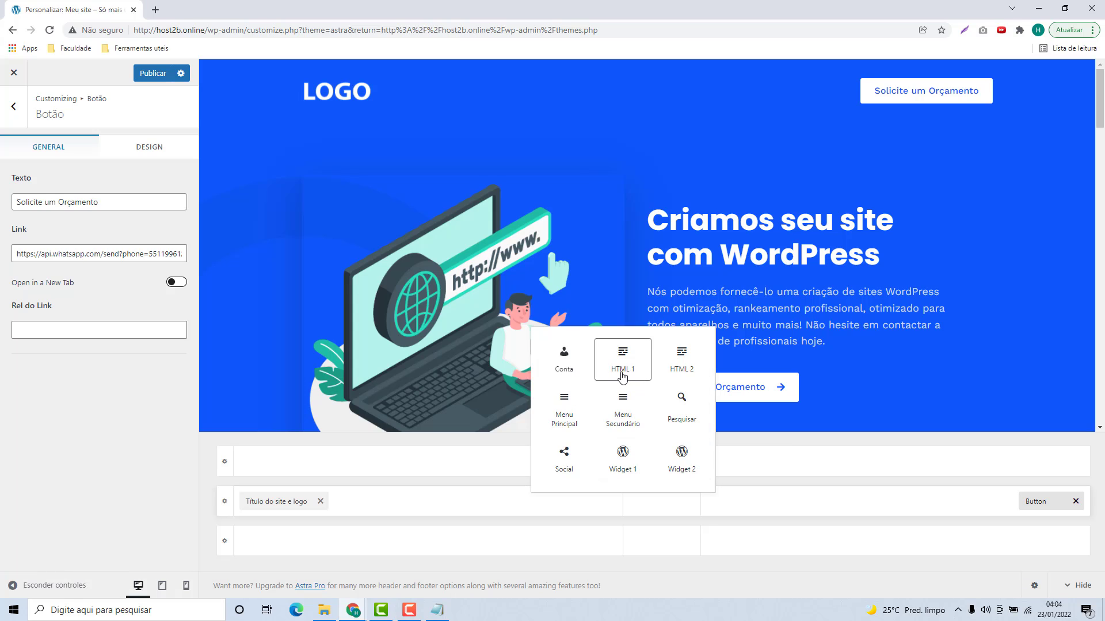
click(621, 366)
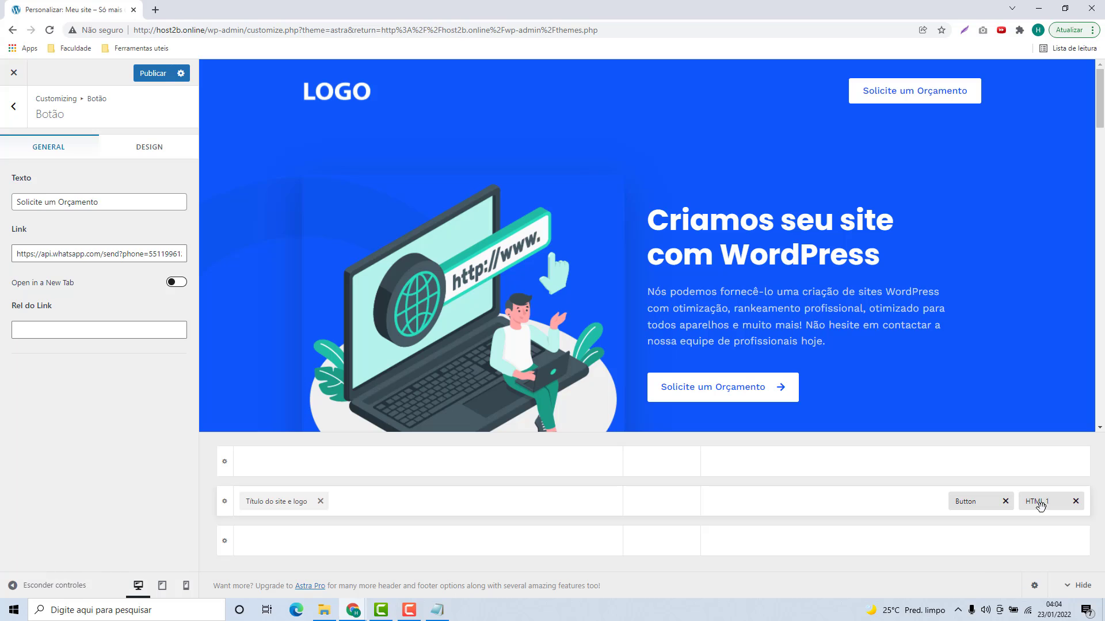
drag(1043, 504, 976, 512)
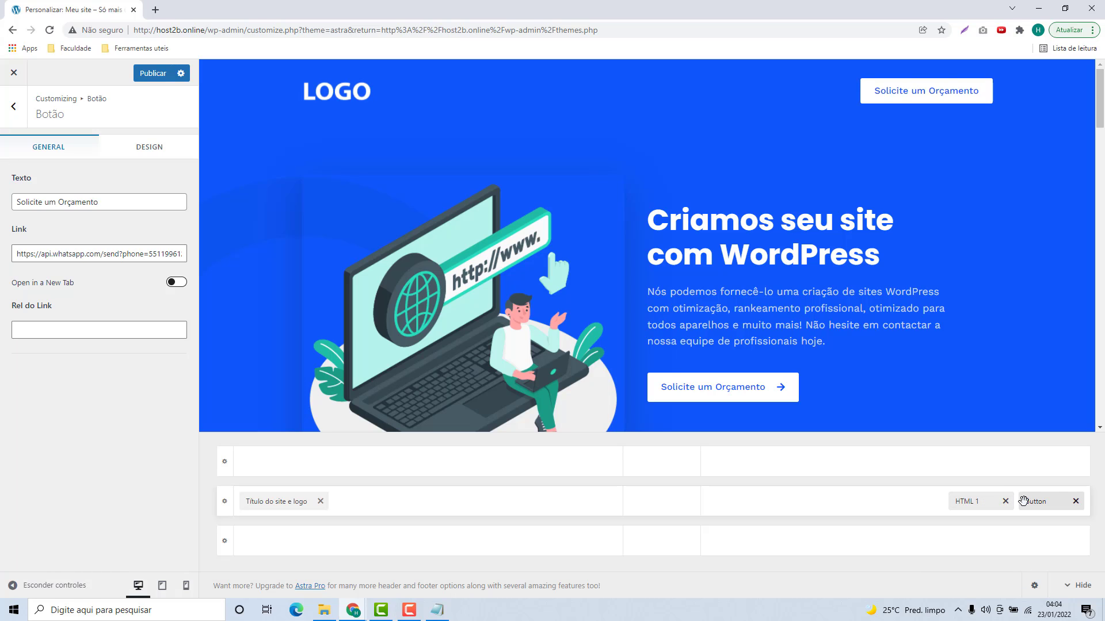
click(972, 503)
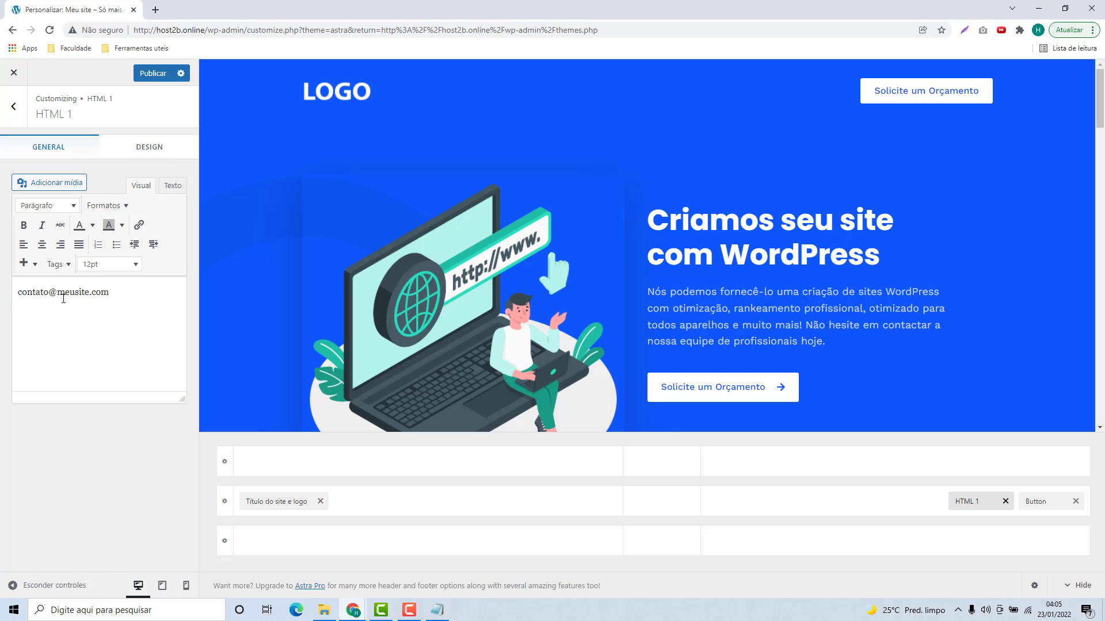
Step: Try bold, alignment and colour formatting on the HTML 1 contact e-mail text
triple_click(94, 289)
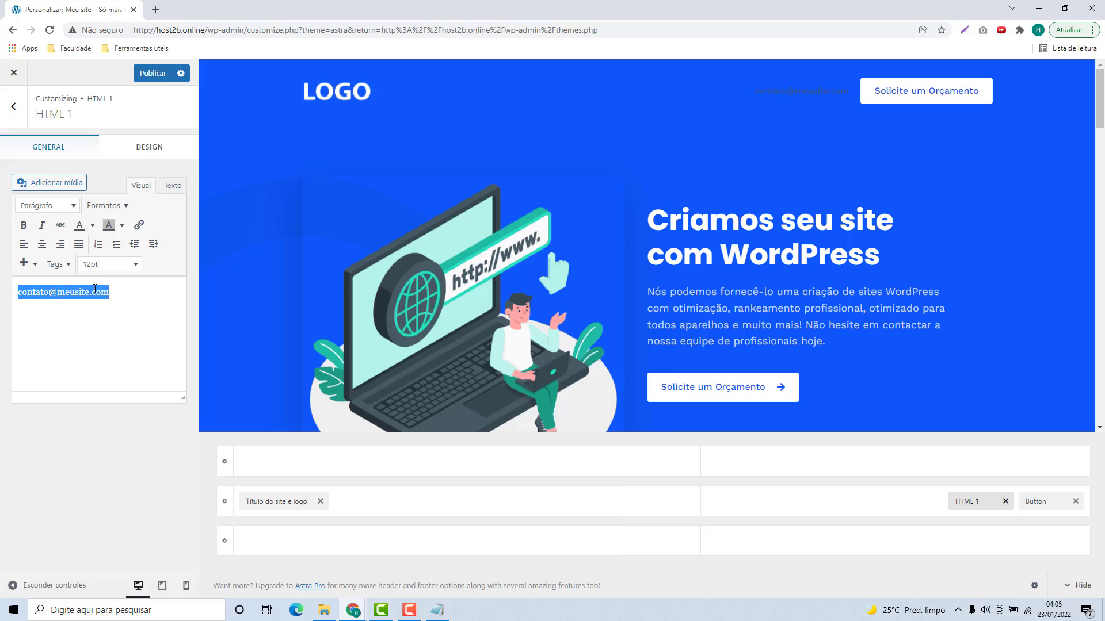
click(23, 226)
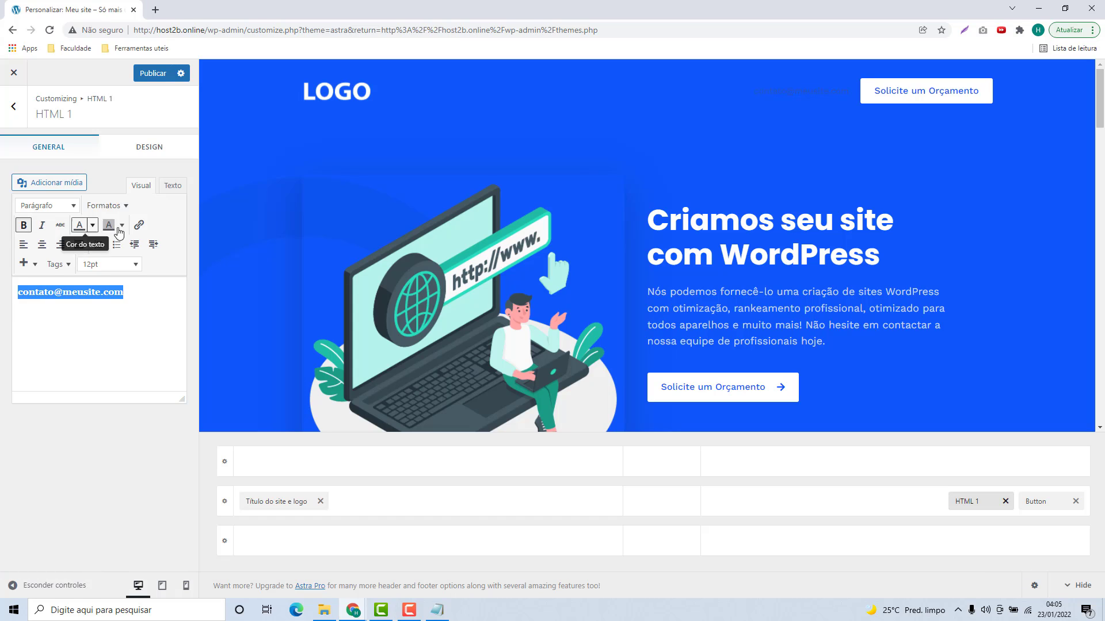
click(23, 245)
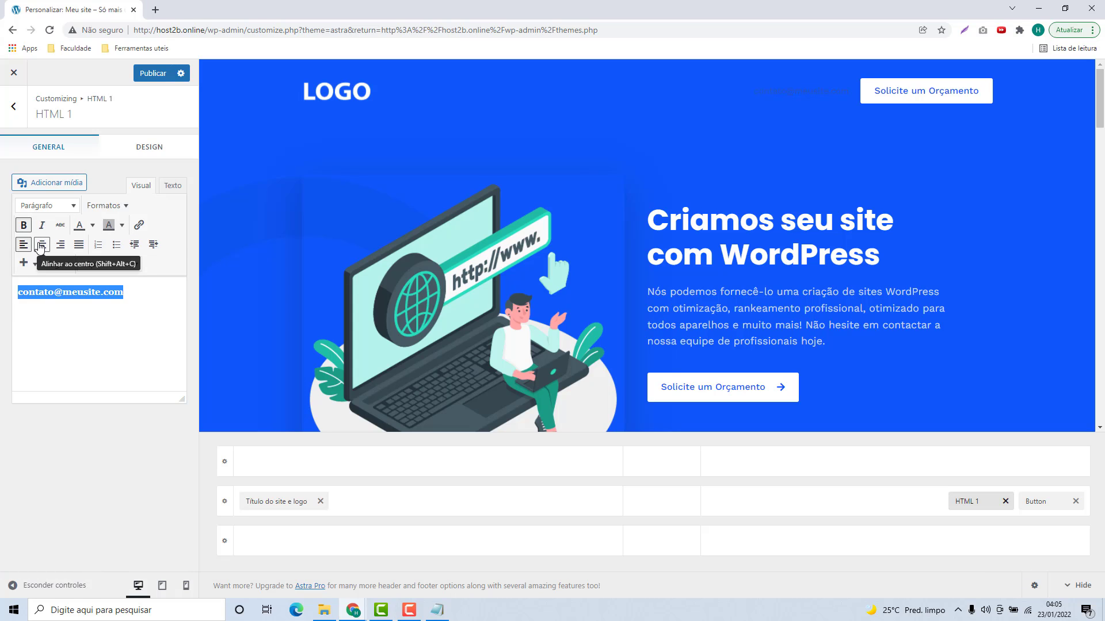
click(40, 246)
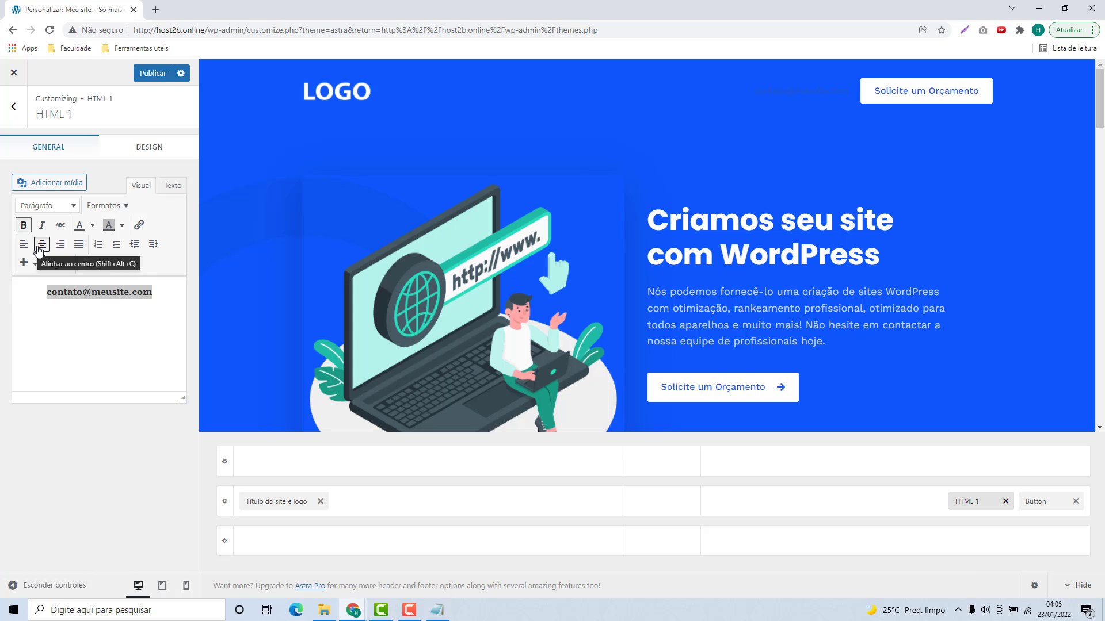
click(38, 246)
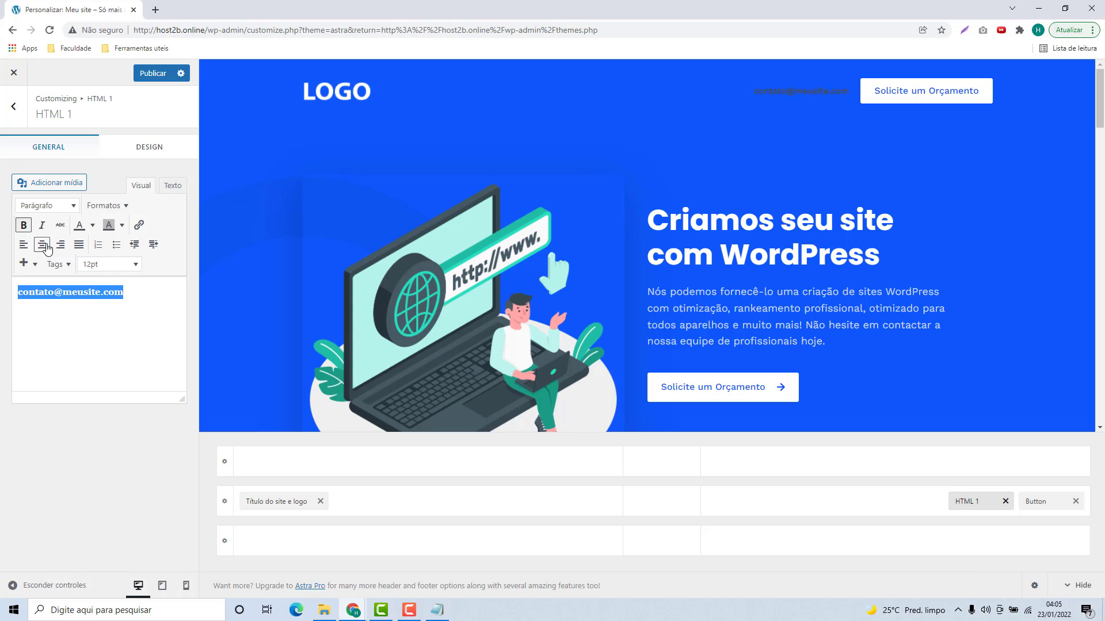
click(79, 227)
click(92, 225)
click(124, 278)
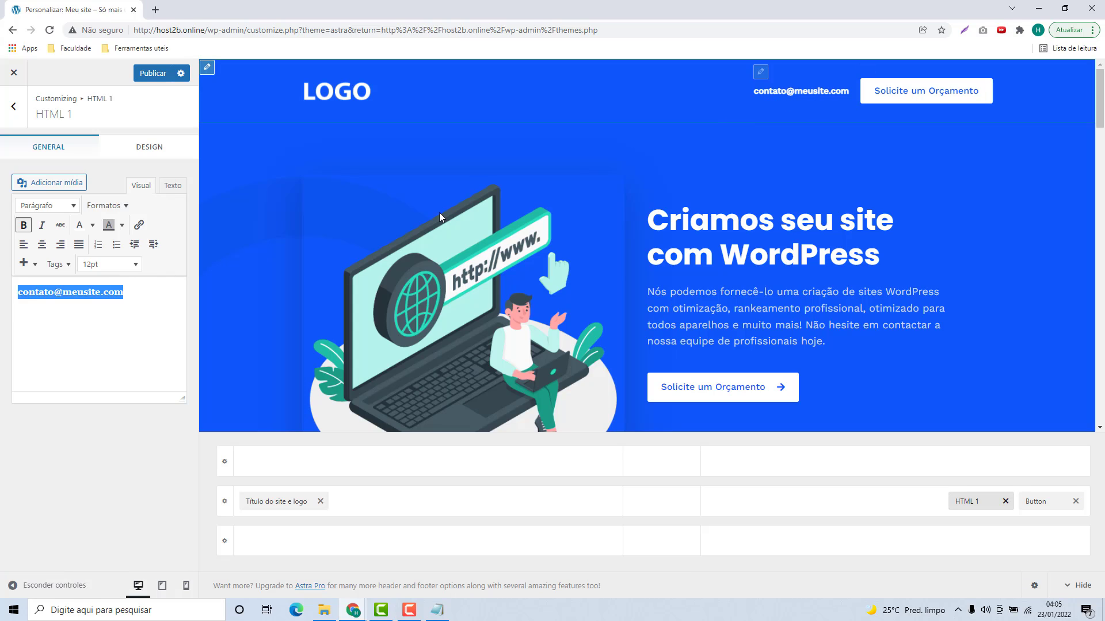
click(24, 230)
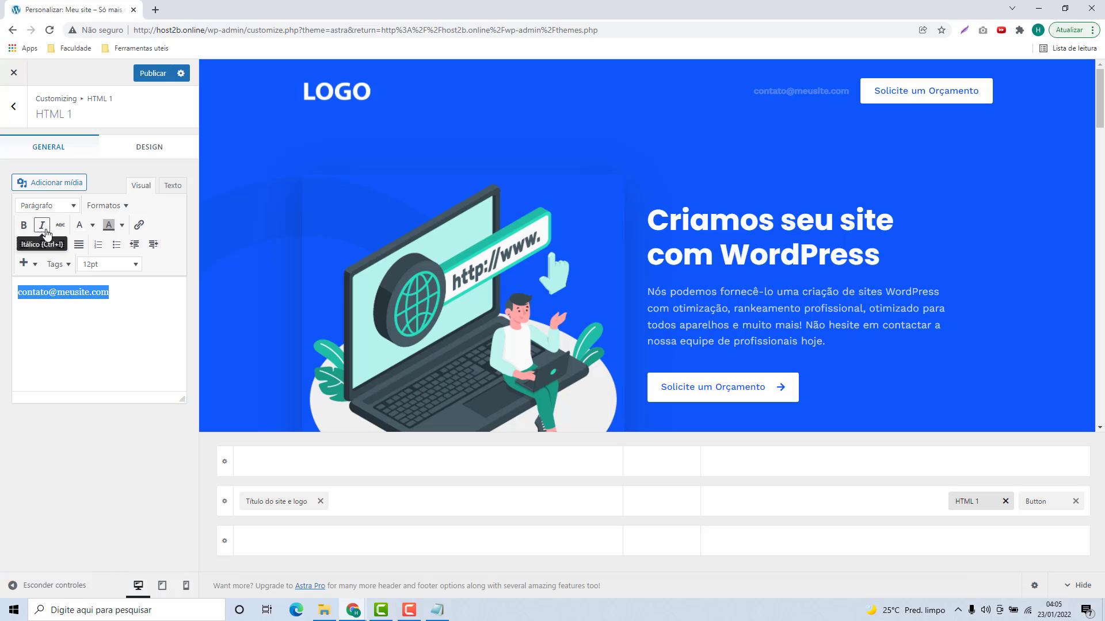
Step: Set the e-mail text size to 12pt, then delete the text
click(138, 265)
click(119, 390)
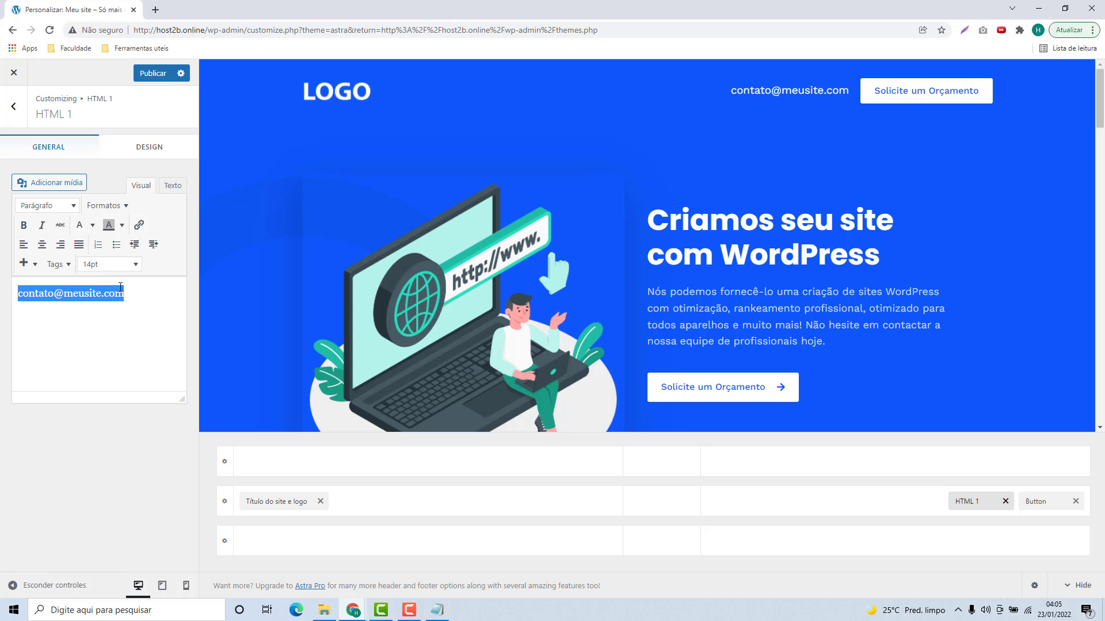
click(119, 265)
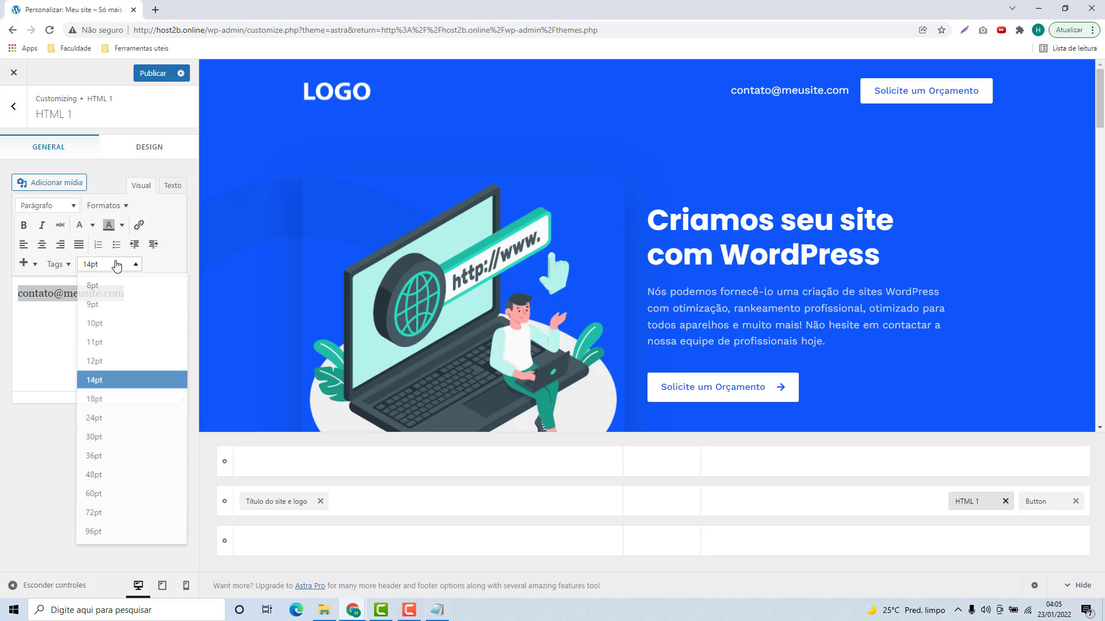
click(94, 361)
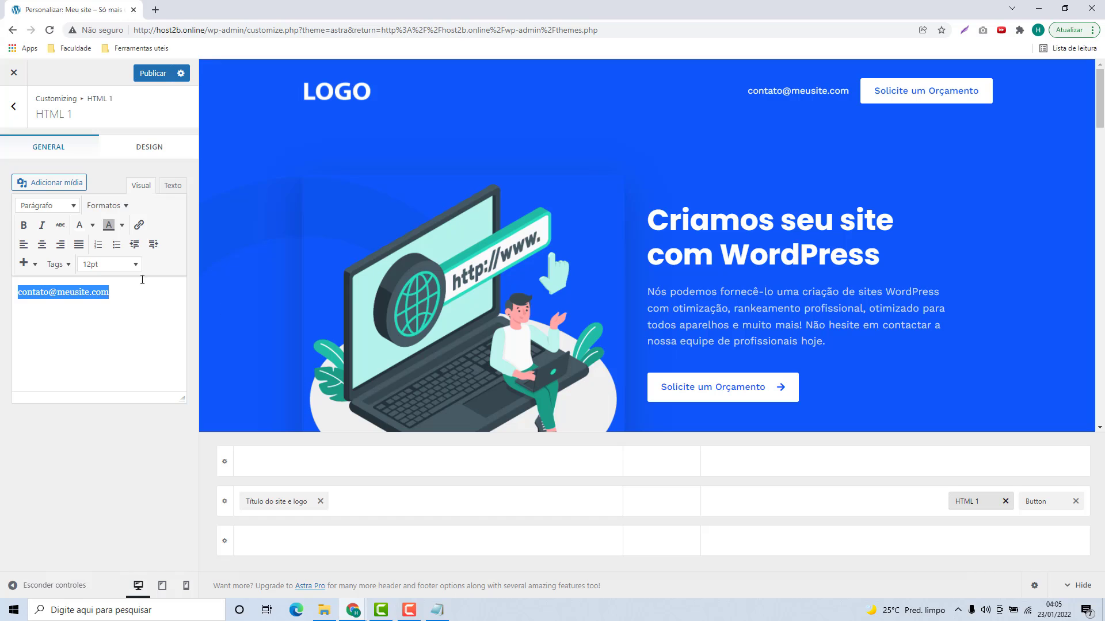
key(BackSpace)
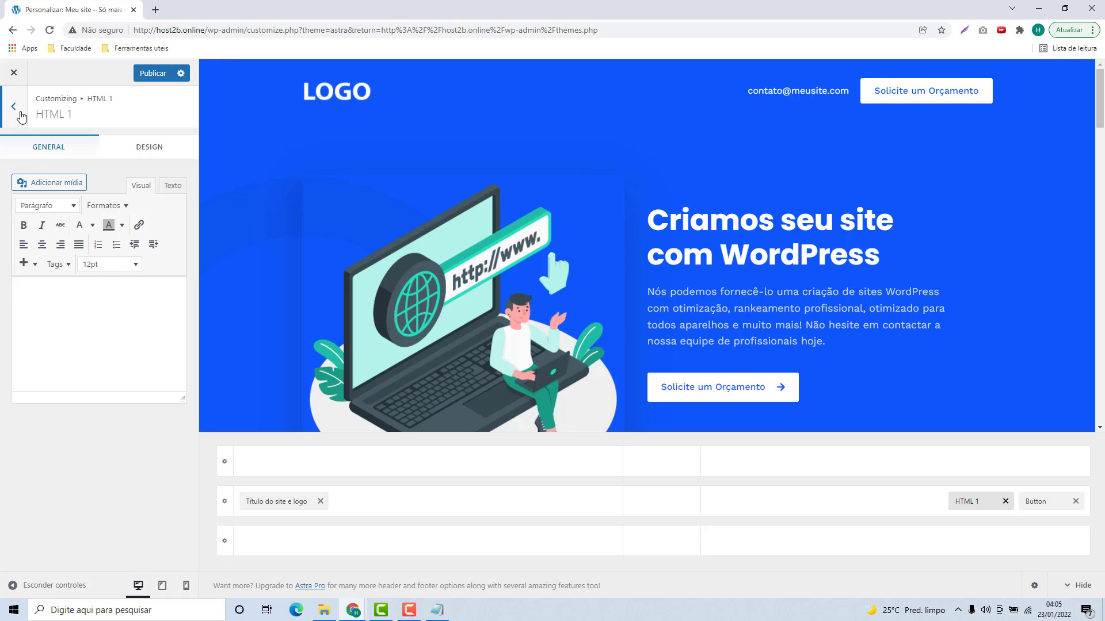
Step: Return to the main Customizer menu and open Construtor de rodapé (Footer Builder)
click(13, 106)
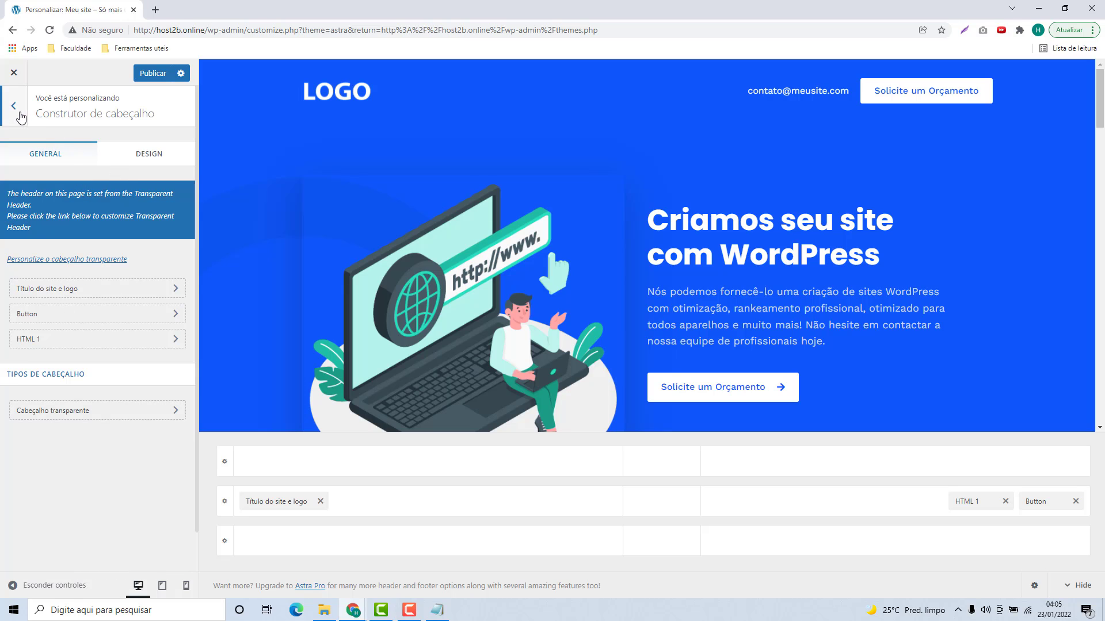
click(13, 106)
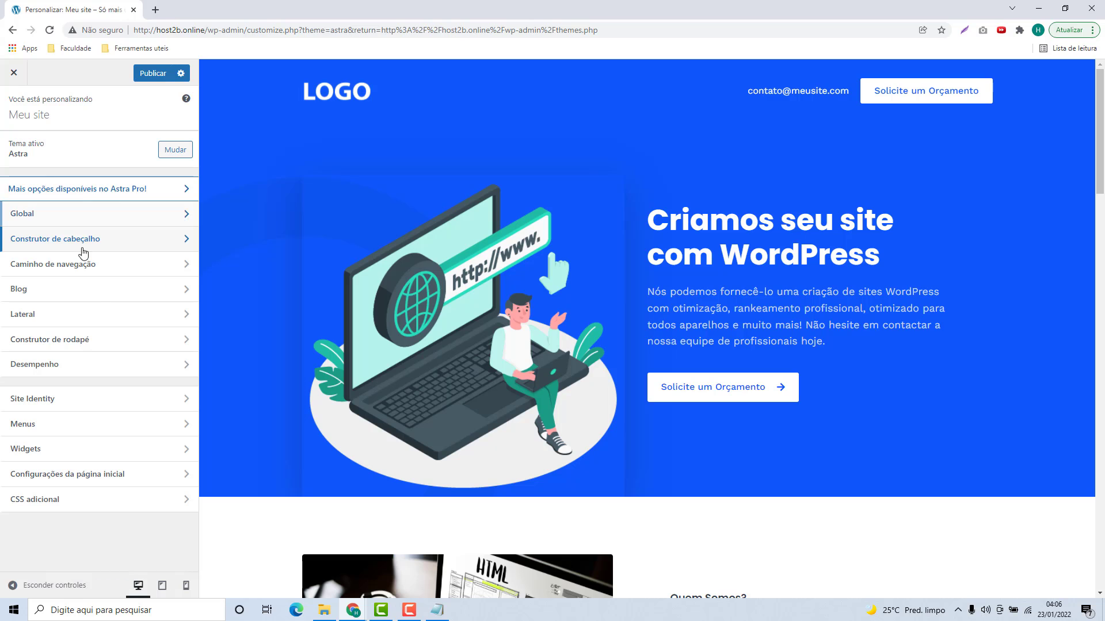
click(36, 345)
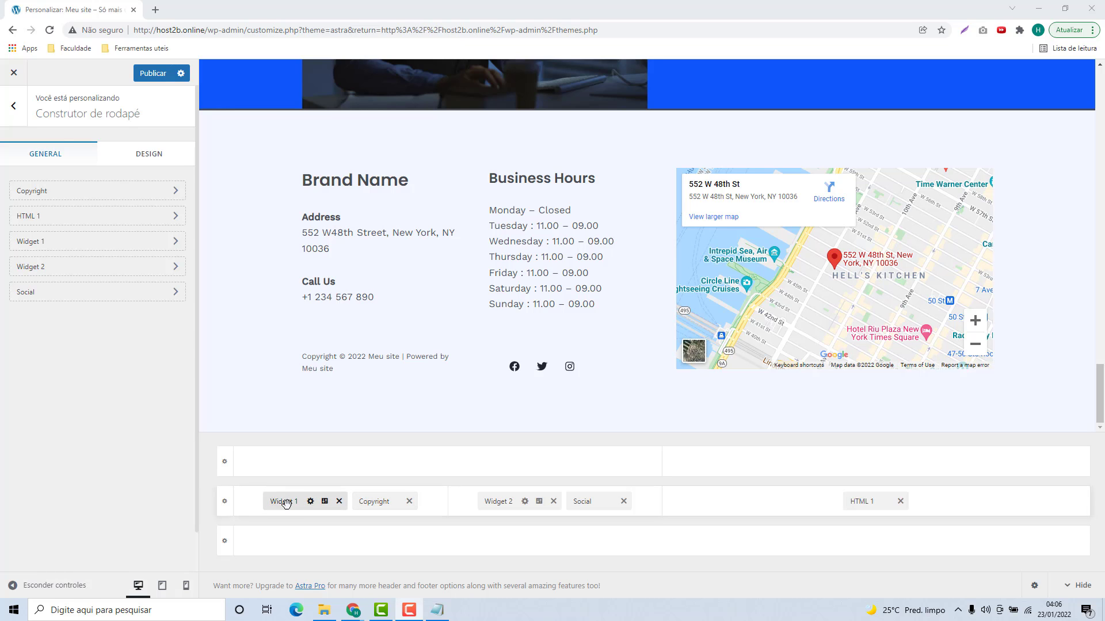
Step: Retitle the footer Widget 1 text widget from 'Brand Name' to 'Meu Site'
click(284, 501)
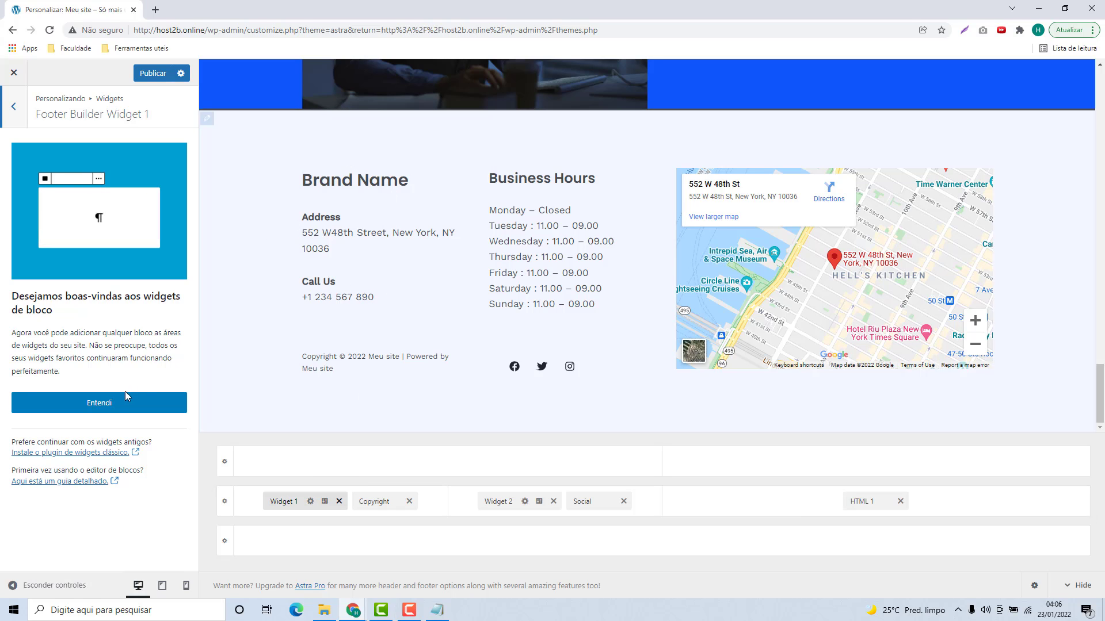
click(98, 411)
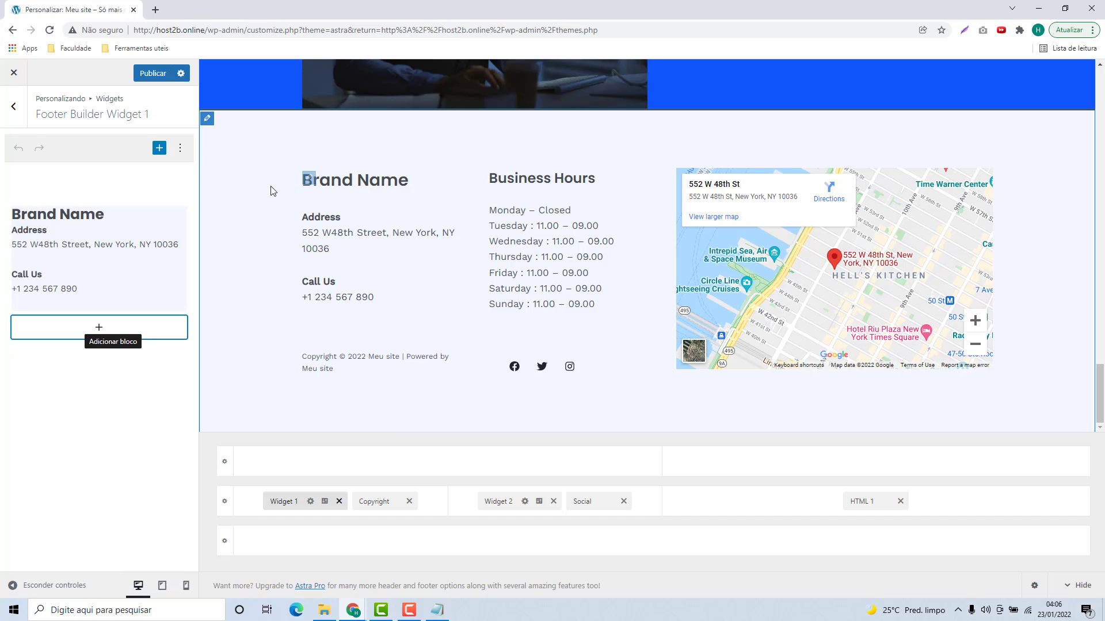
click(108, 236)
click(86, 267)
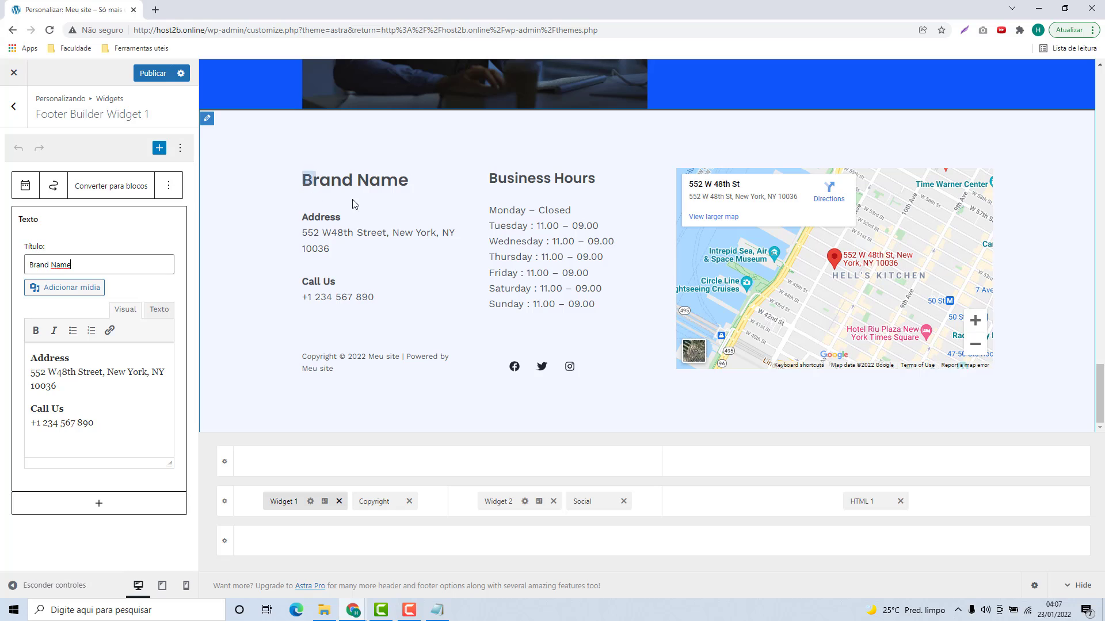
drag(87, 266, 37, 271)
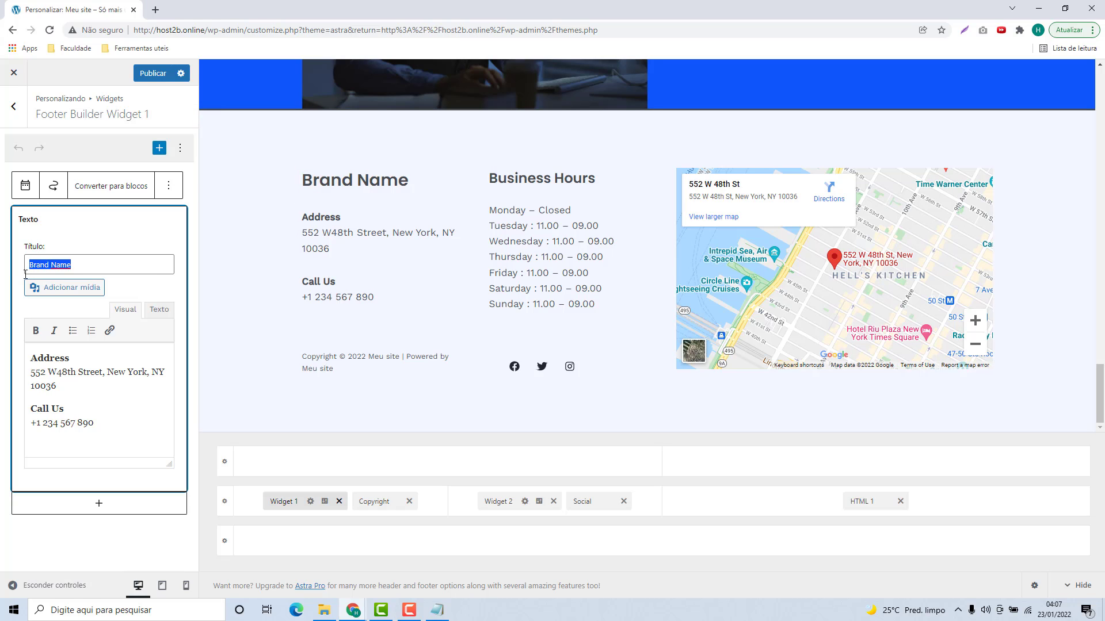
text(Meu S)
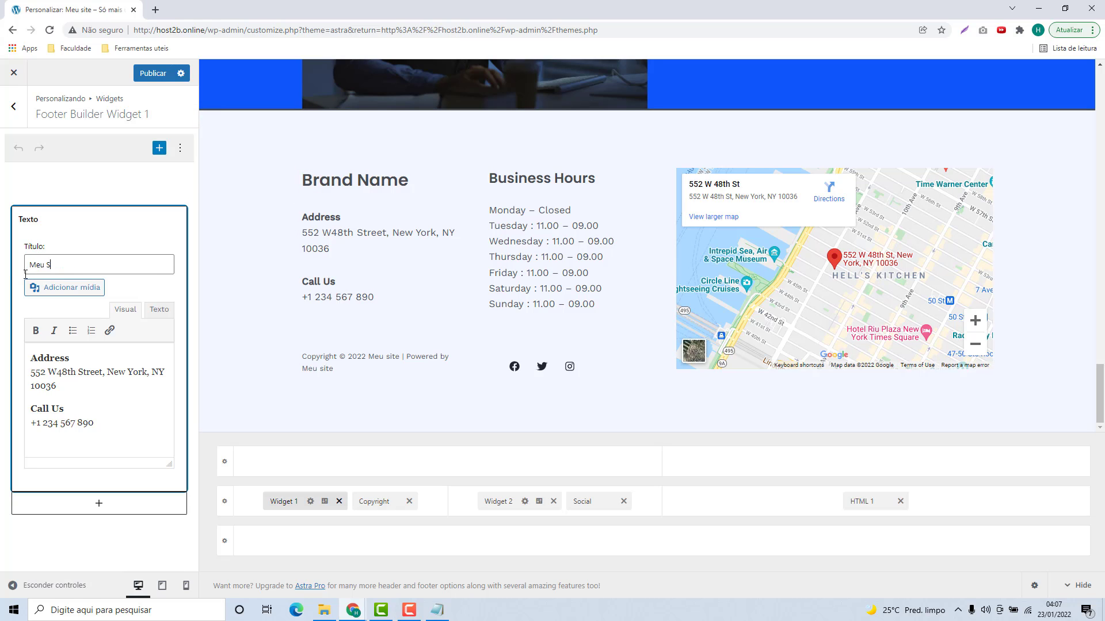
text(ite)
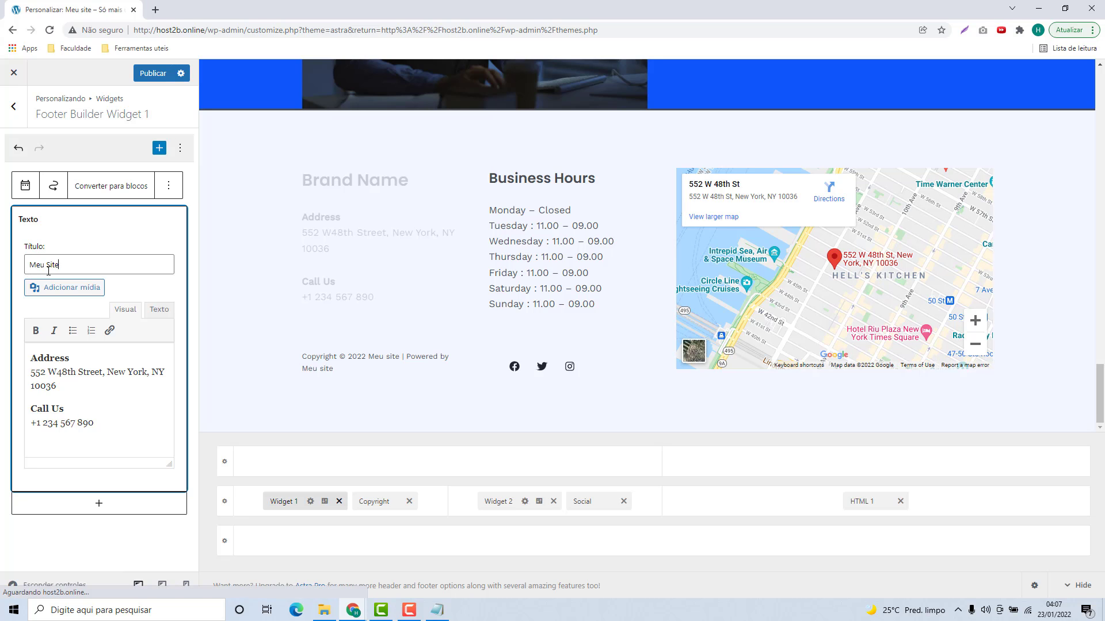
Step: Replace the Address block with an 'Endereço' heading and a São Paulo street address
click(92, 357)
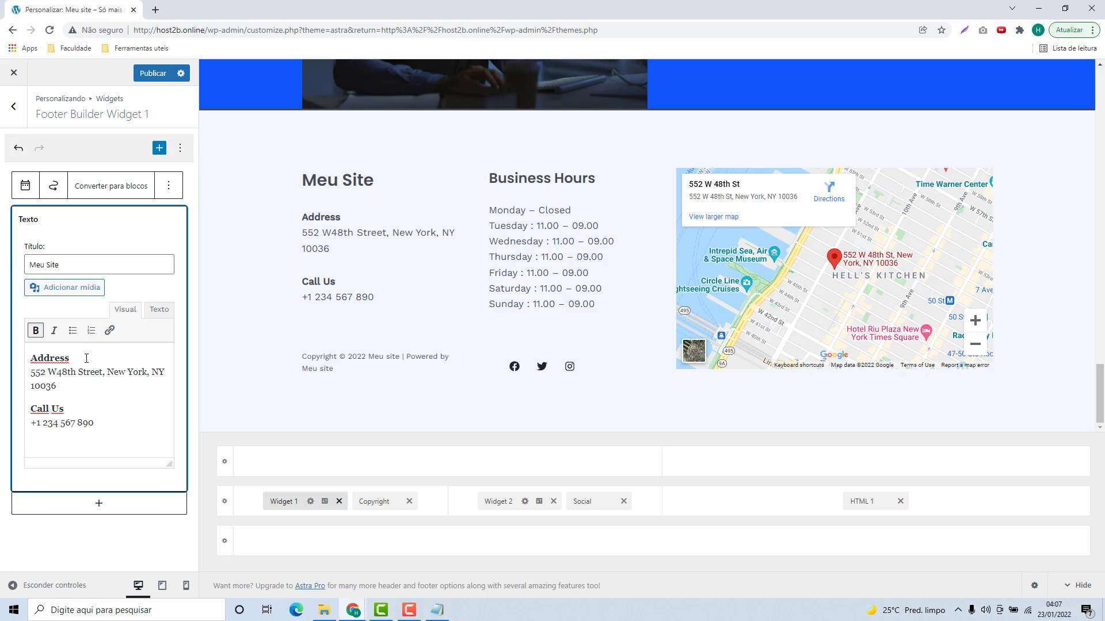
drag(83, 358, 29, 355)
drag(69, 358, 32, 371)
text(Endere)
text(ço)
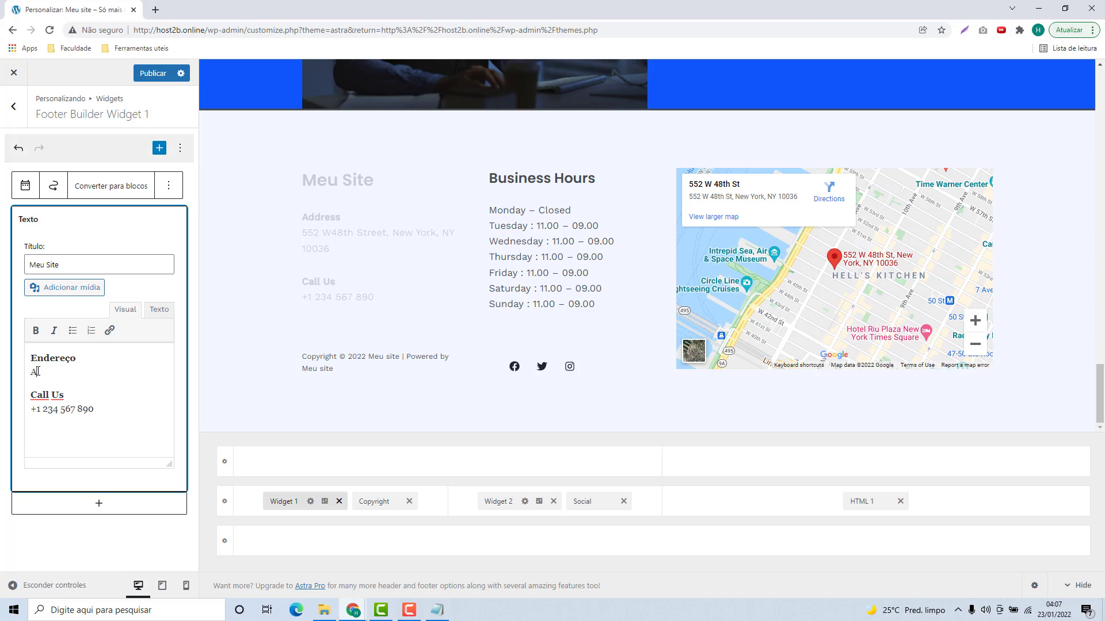
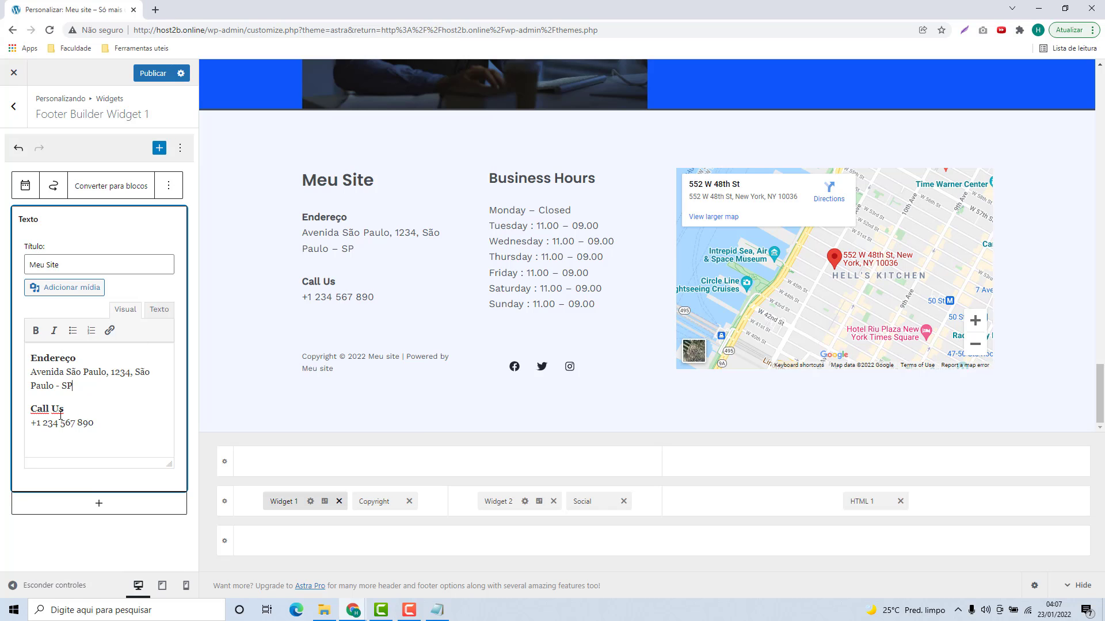
Step: Rename the 'Call Us' heading to 'Contato' and enter the new contact phone number
drag(65, 409, 30, 410)
text(Contato)
drag(104, 431, 30, 424)
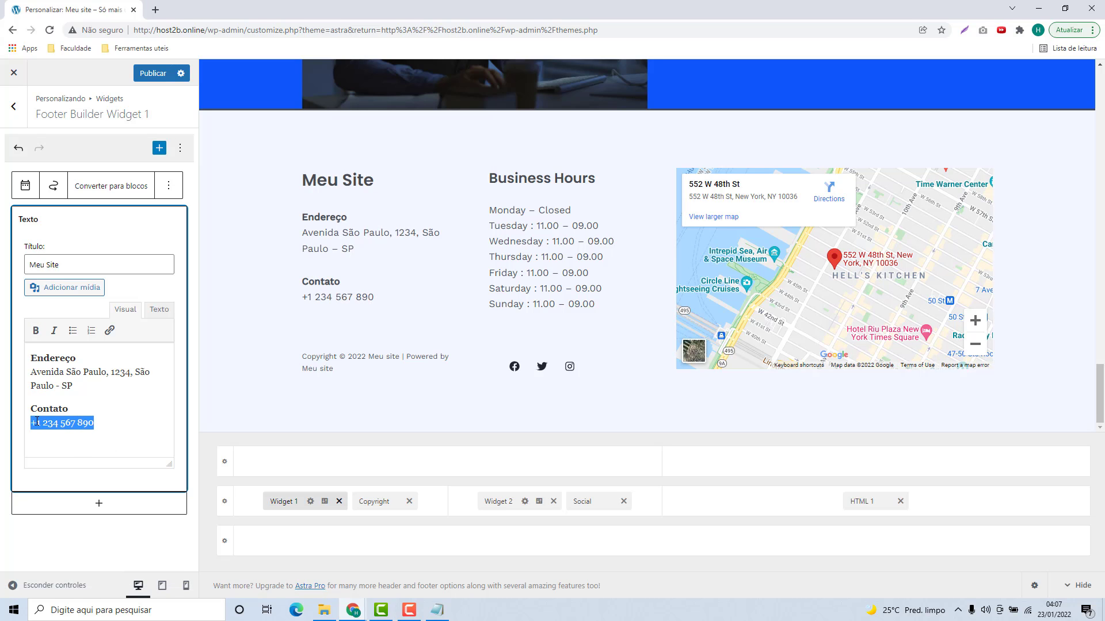
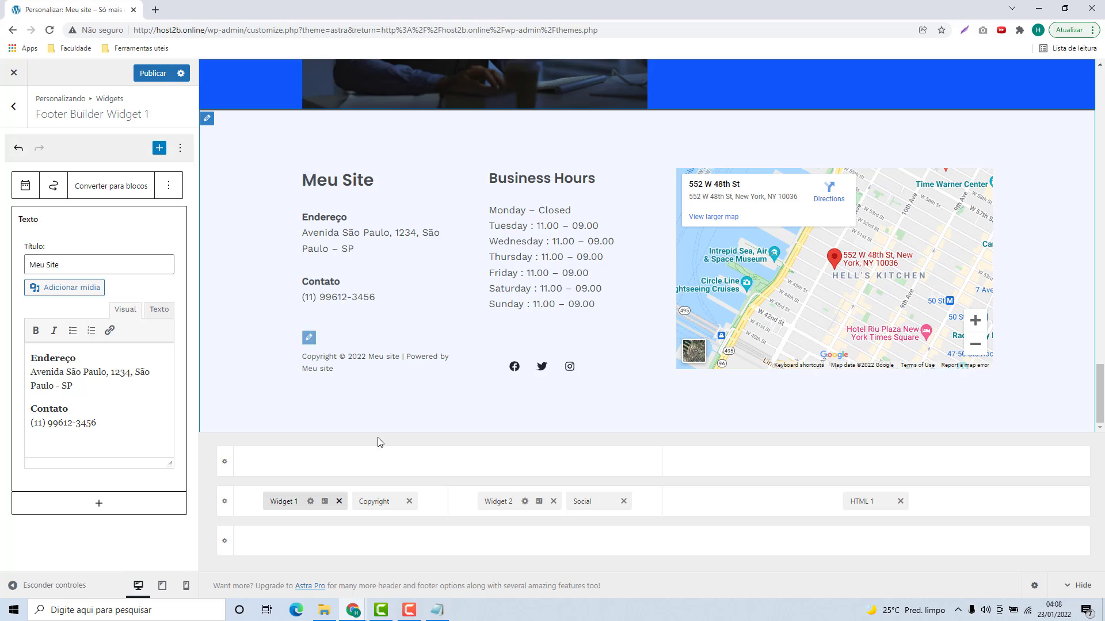
Step: Replace the copyright's 'Powered by' credit with 'Criação Por' plus the creator's name, then open Widget 2
click(368, 502)
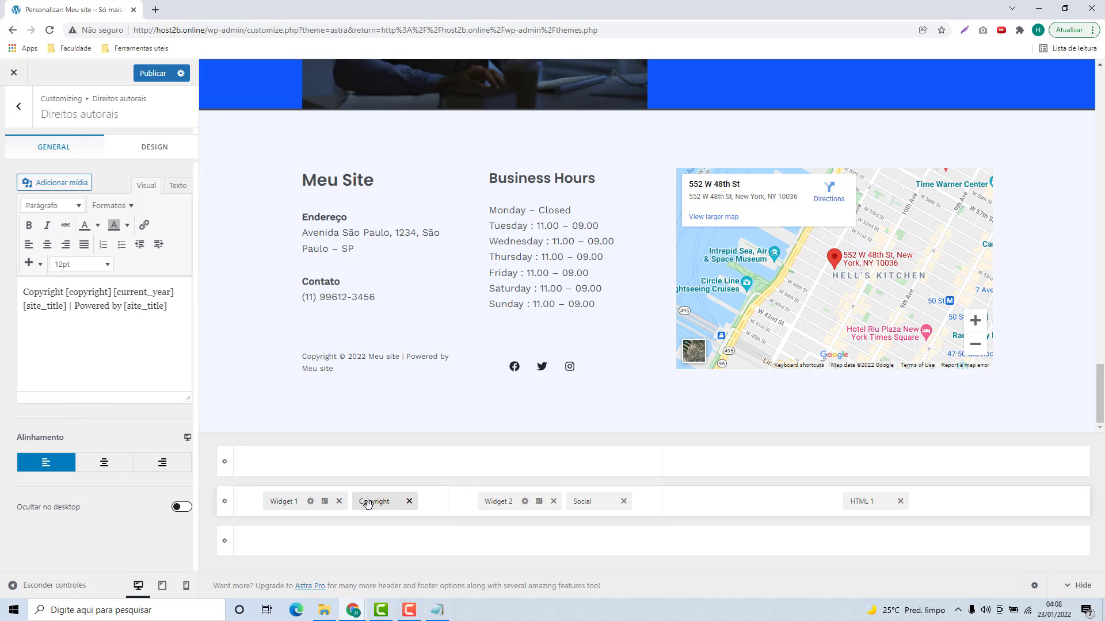
click(28, 294)
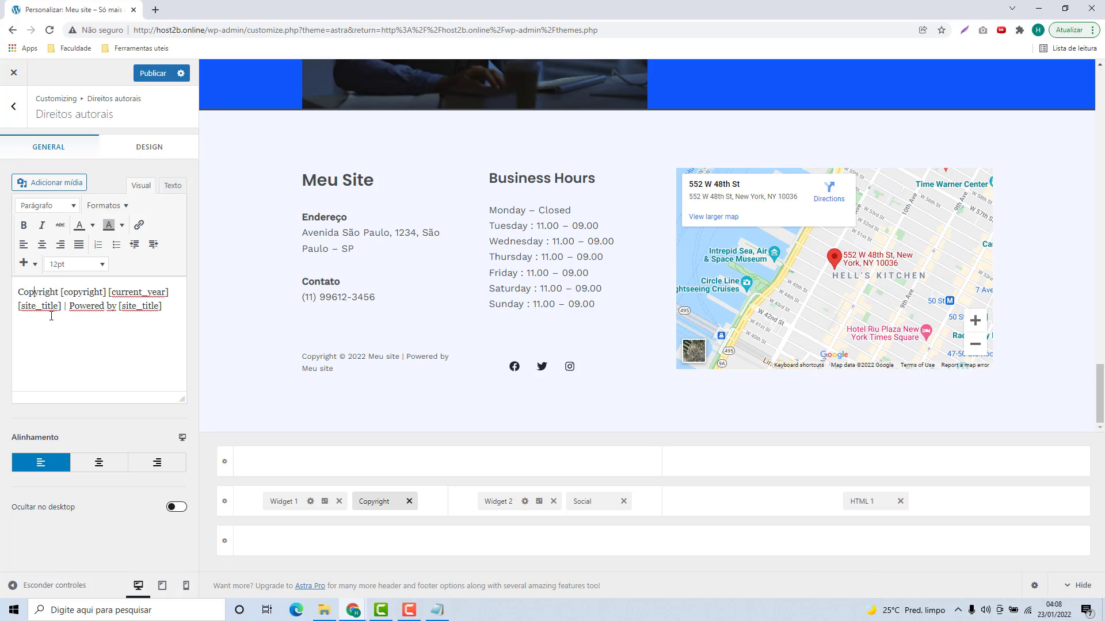
drag(49, 311, 34, 311)
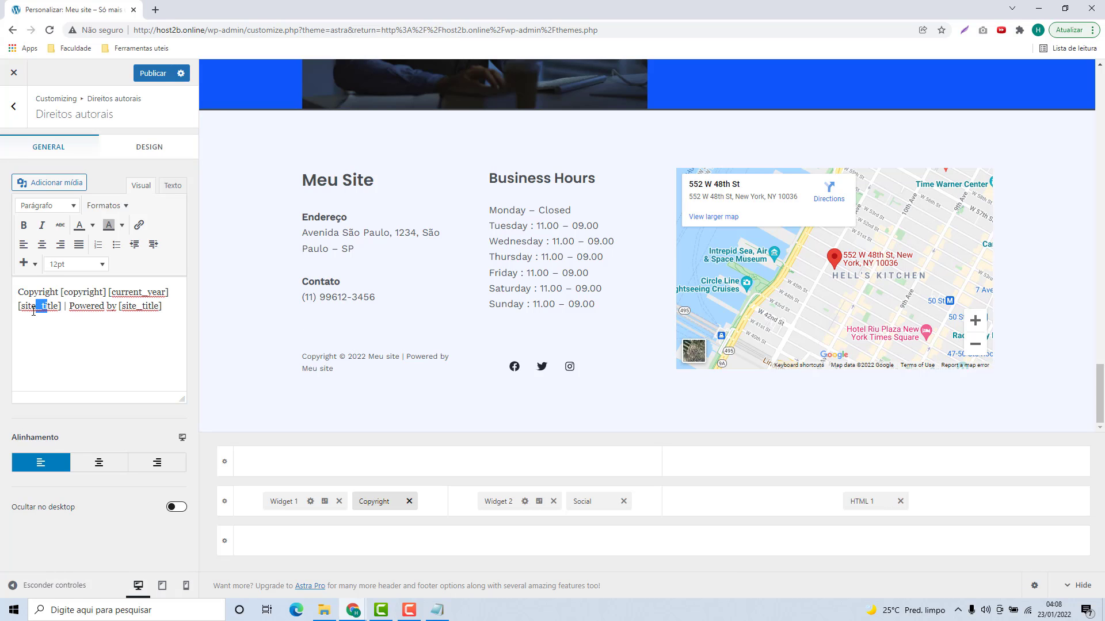
click(62, 306)
drag(70, 308, 72, 310)
click(168, 309)
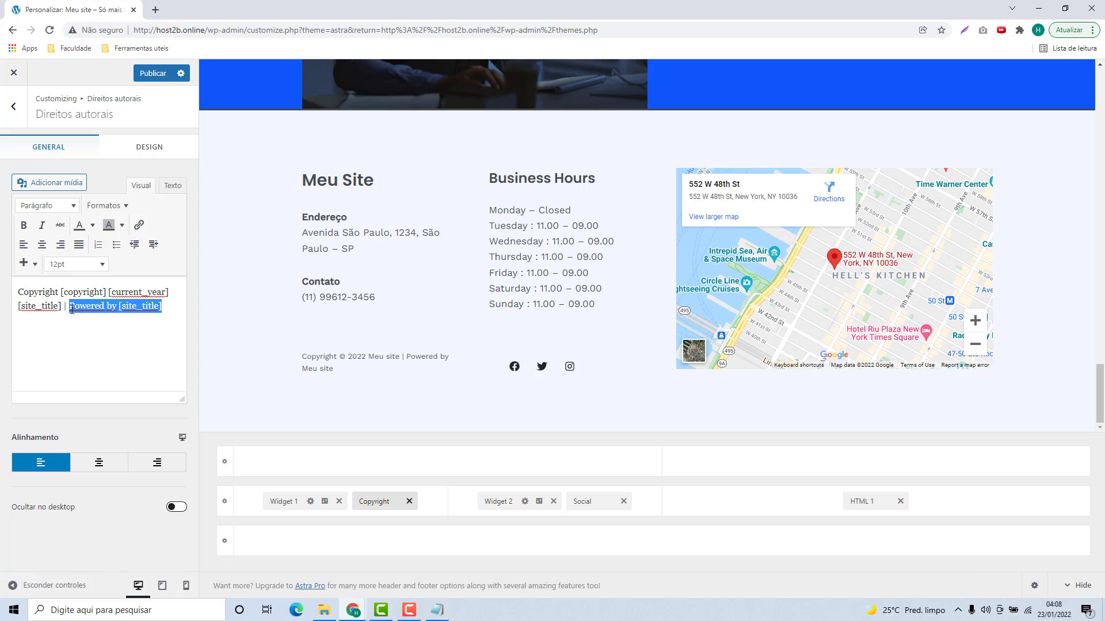
key(BackSpace)
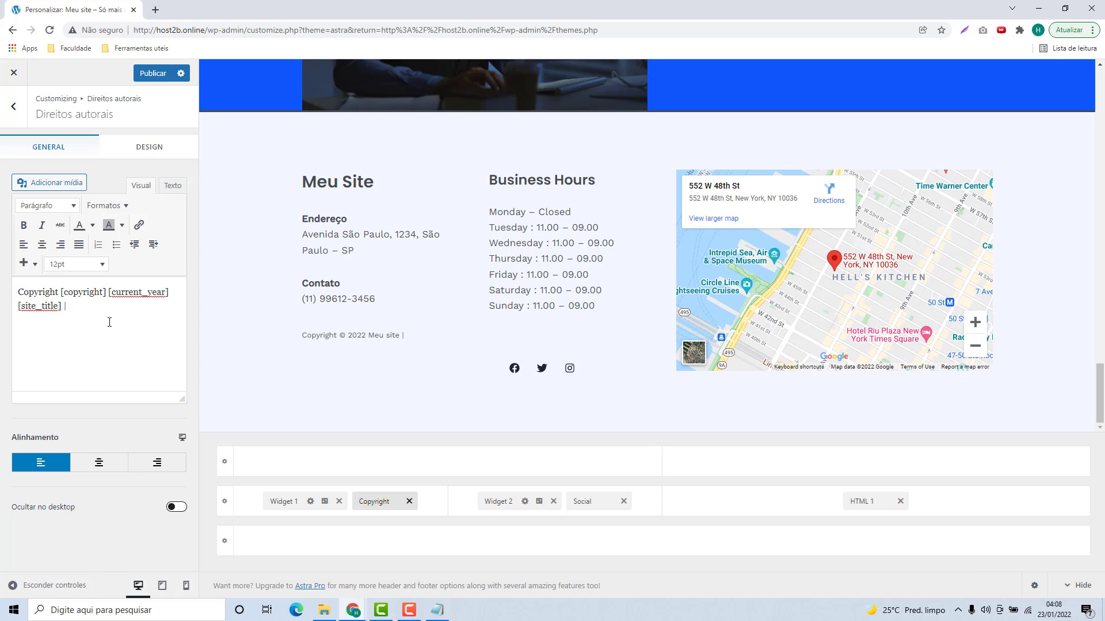
text(Criação Por Fernando)
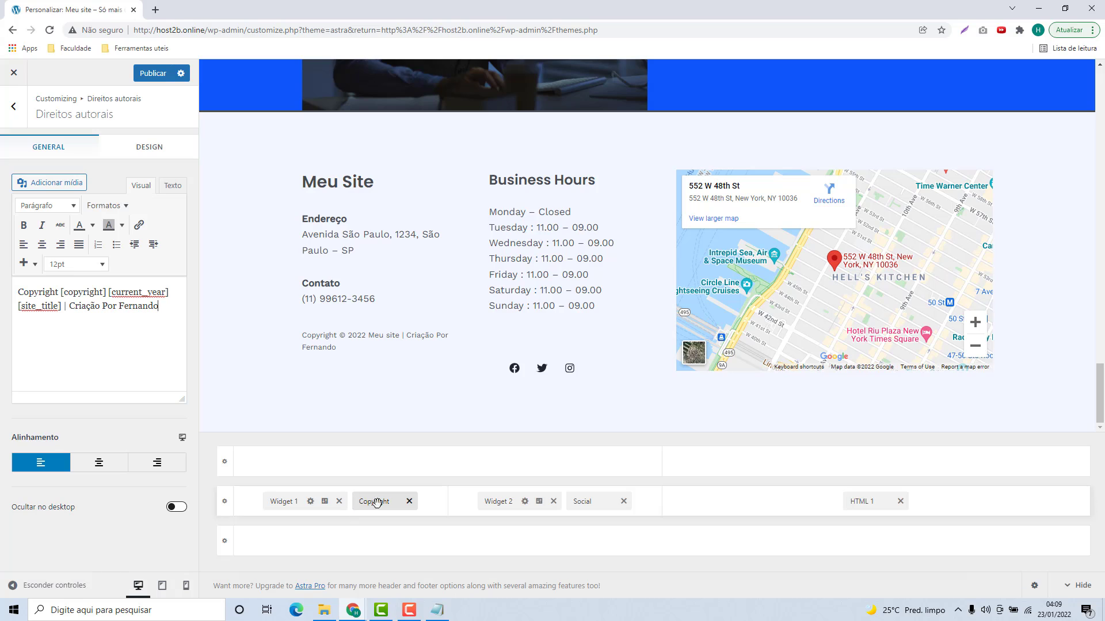
click(495, 502)
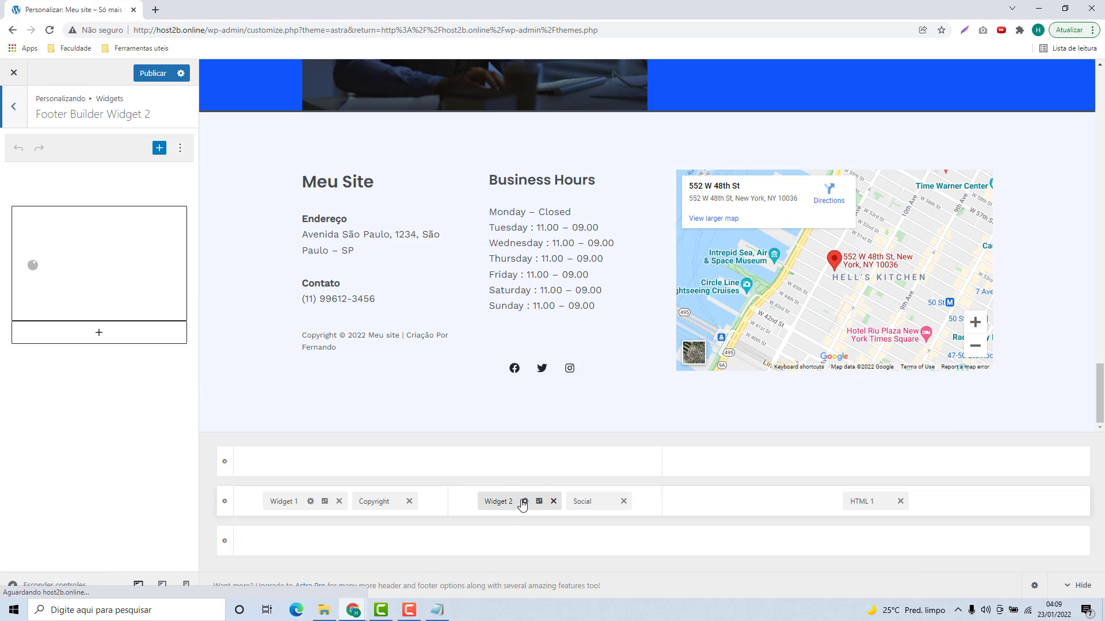
Step: Retitle the Business Hours widget 'Horário de Trabalho'
click(148, 278)
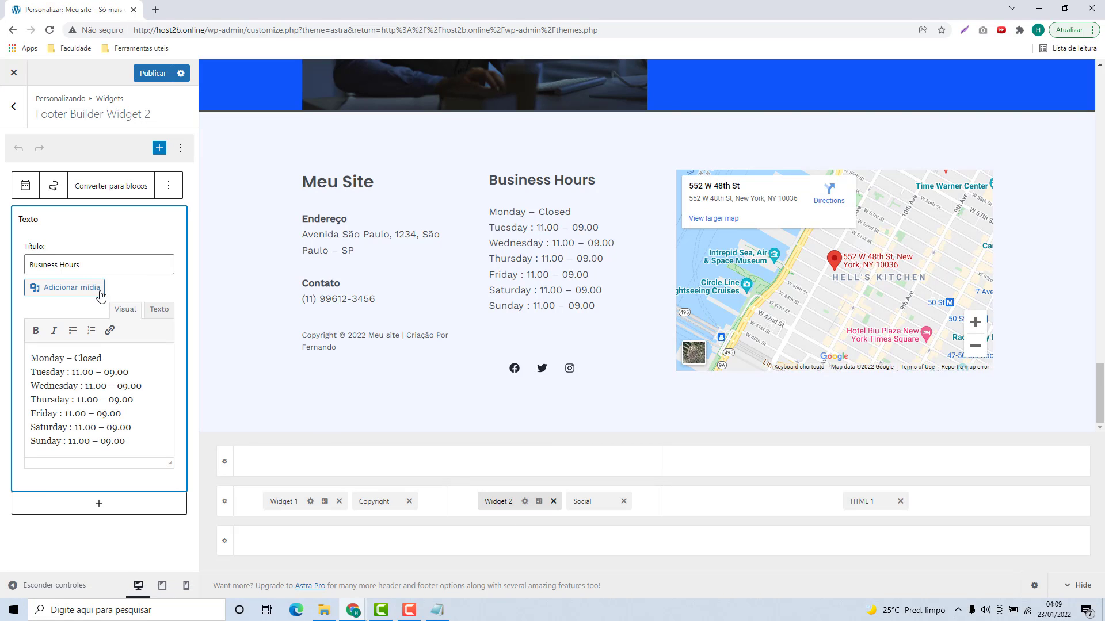
click(79, 264)
triple_click(40, 264)
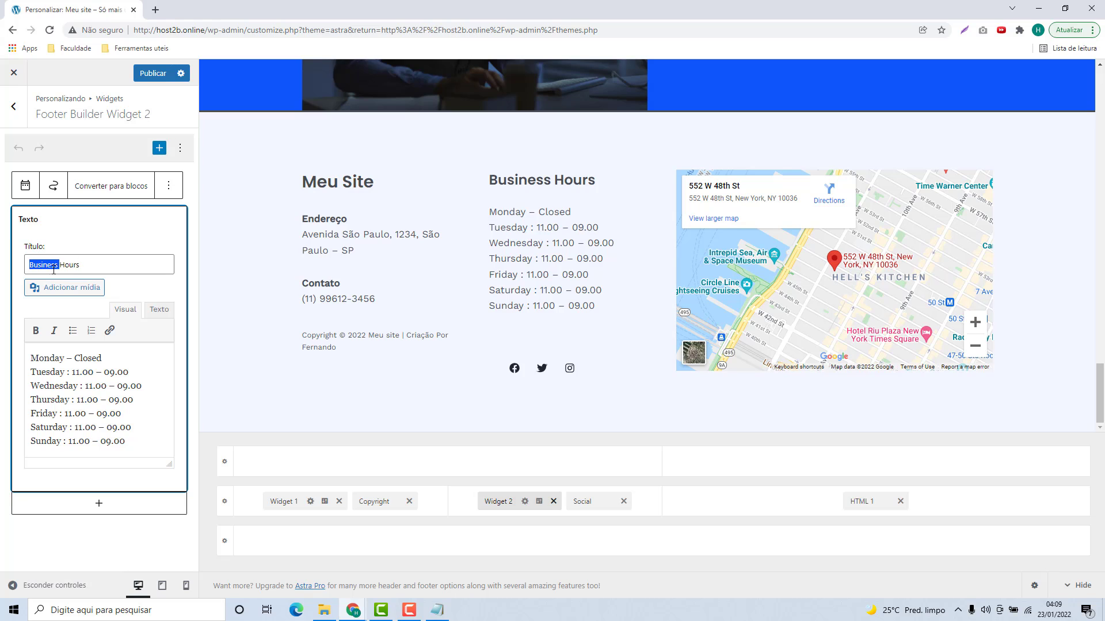
triple_click(70, 362)
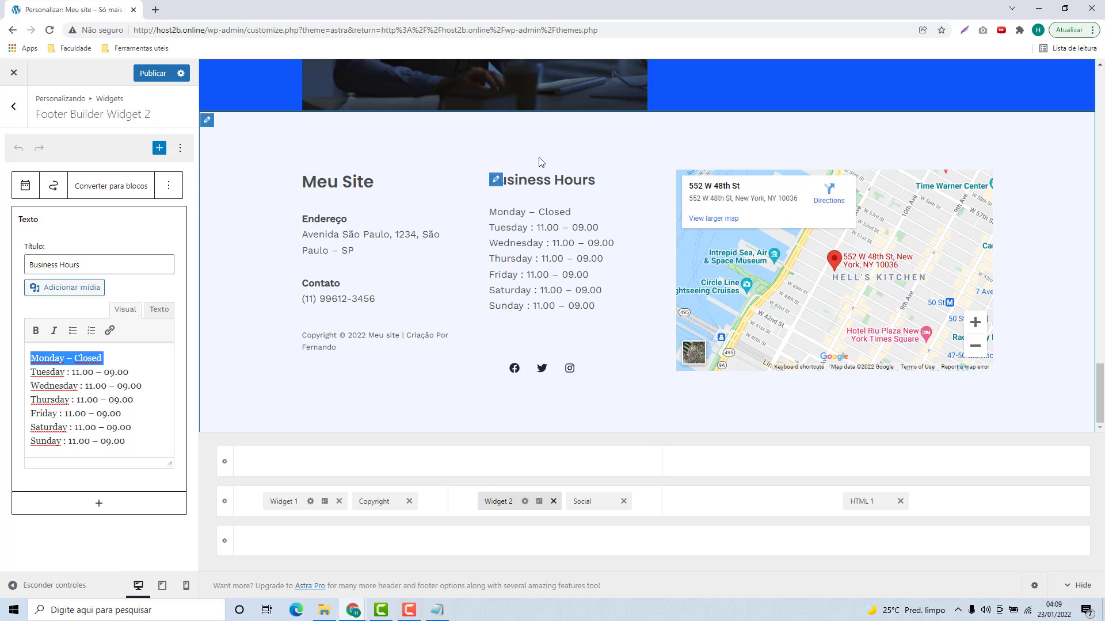
click(495, 179)
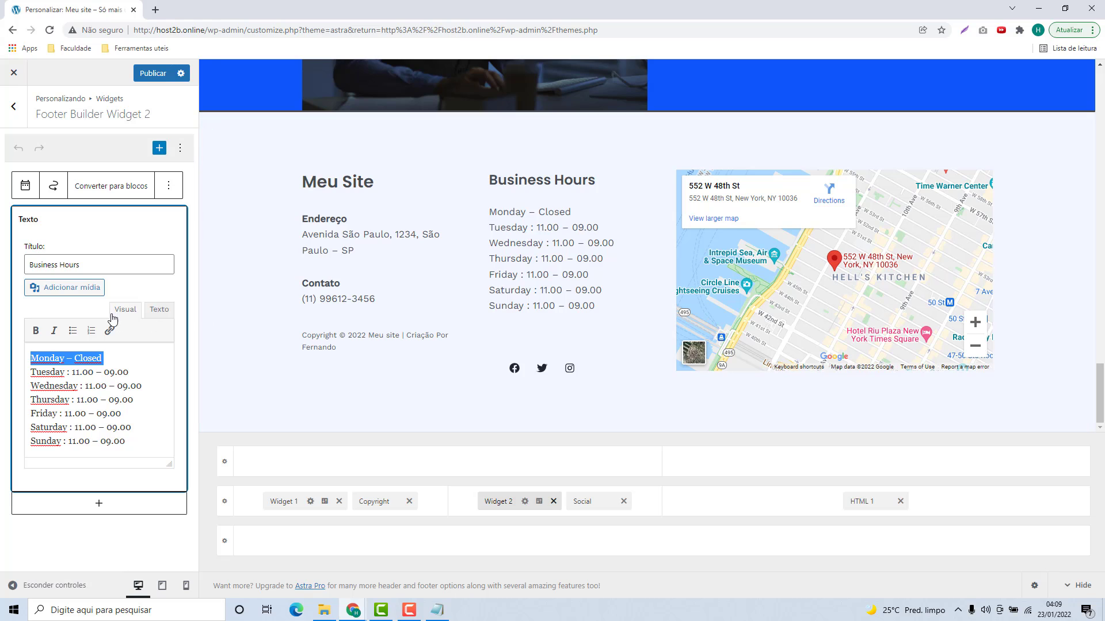
triple_click(97, 271)
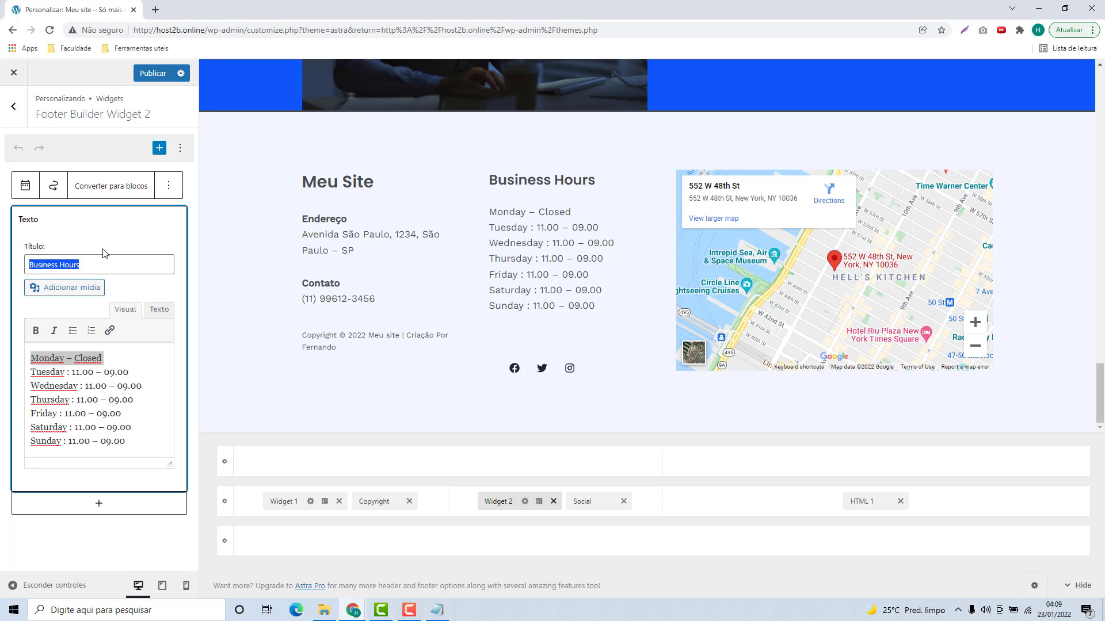
text(Horário de Trabalho)
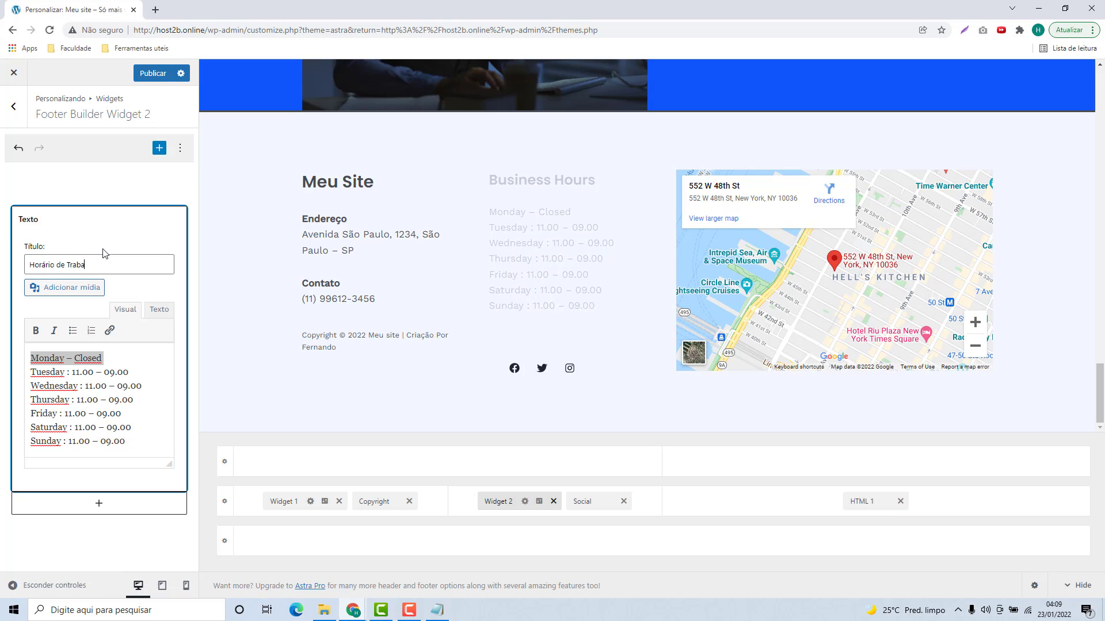
Step: Translate the days to Domingo, Segunda, Terça, Quarta, Quinta, Sexta, Sabado and 'Closed' to 'Fechado'
double_click(39, 359)
text(Domingo)
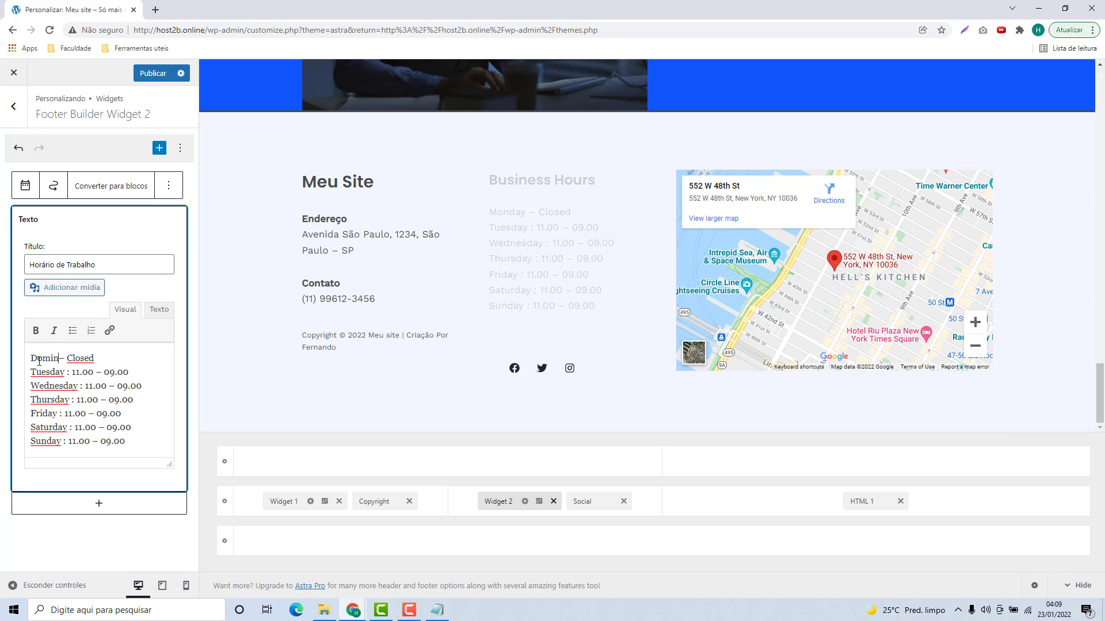
double_click(39, 382)
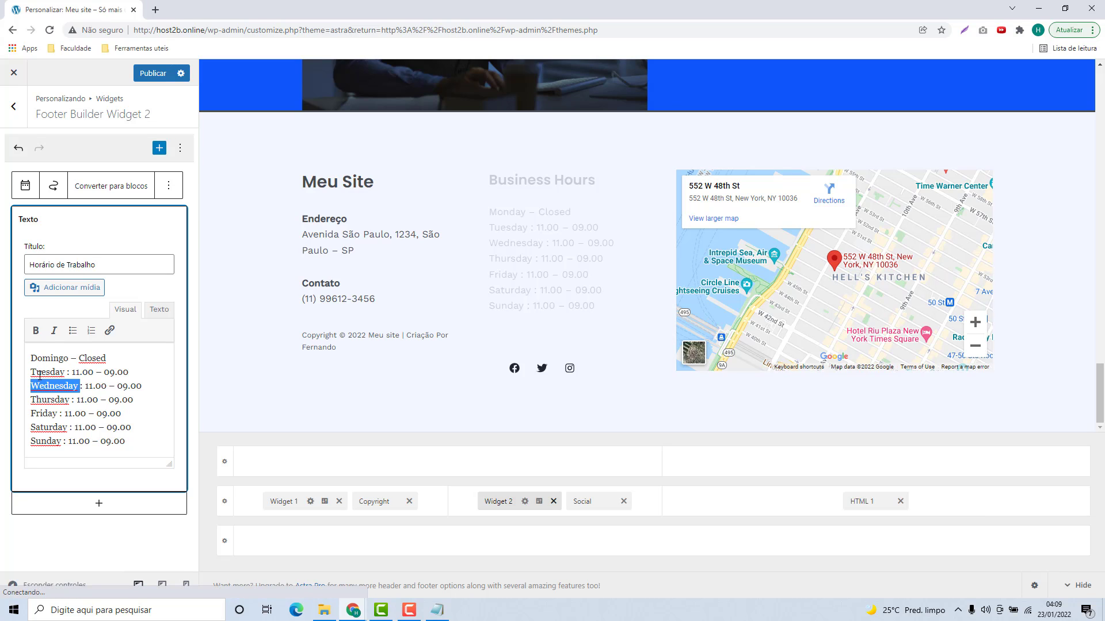
double_click(39, 373)
text(Segunda)
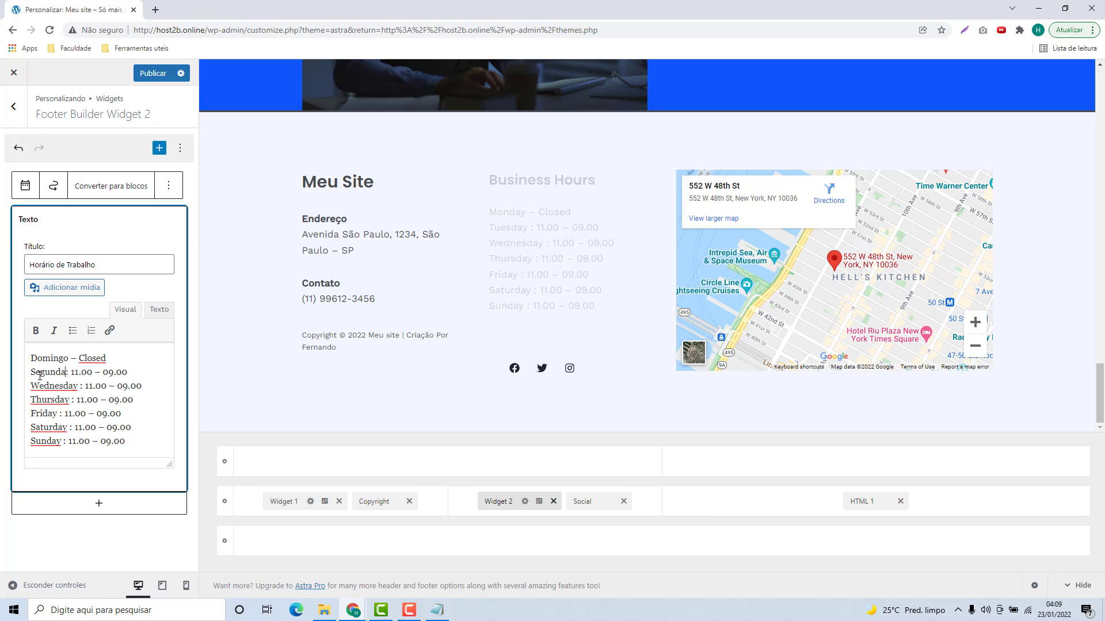
double_click(46, 390)
text(Terça)
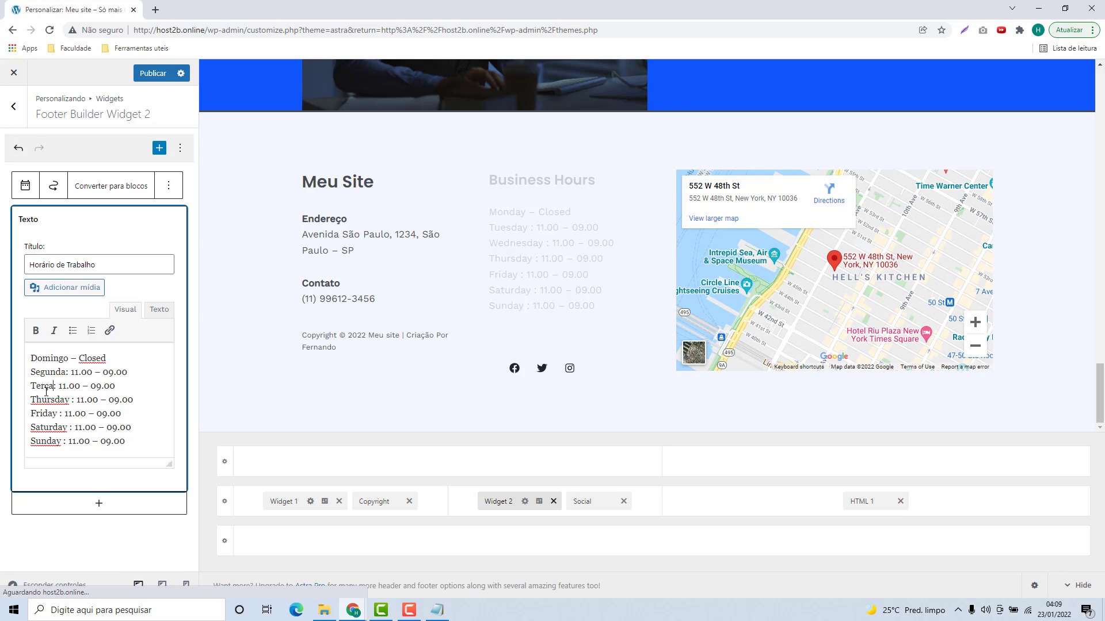
double_click(46, 400)
text(Qua)
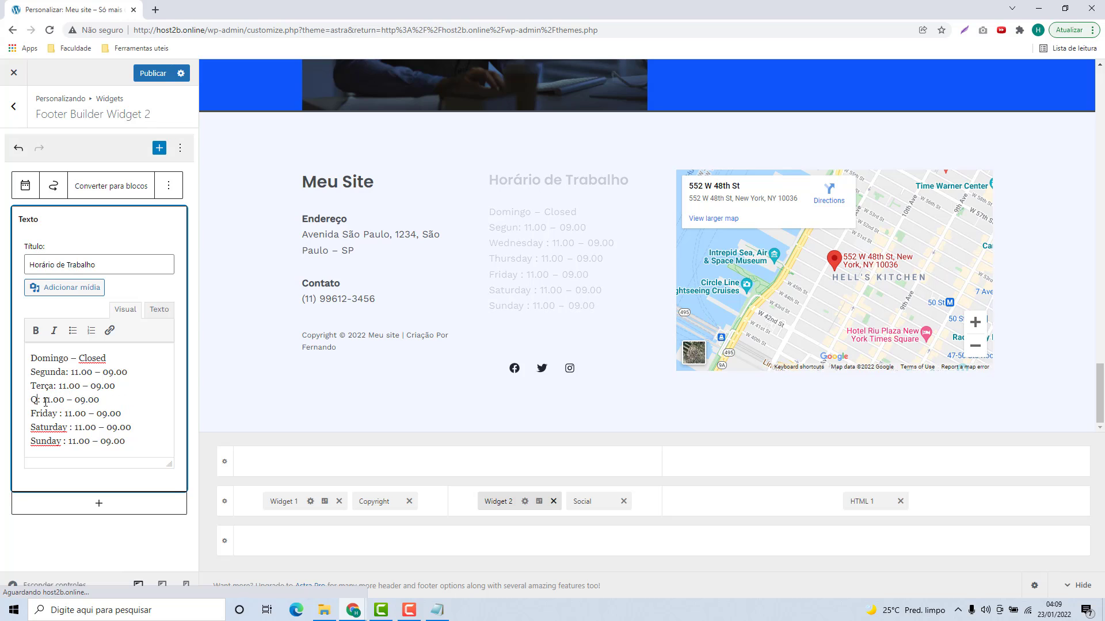
text(rta)
double_click(45, 413)
text(Qui)
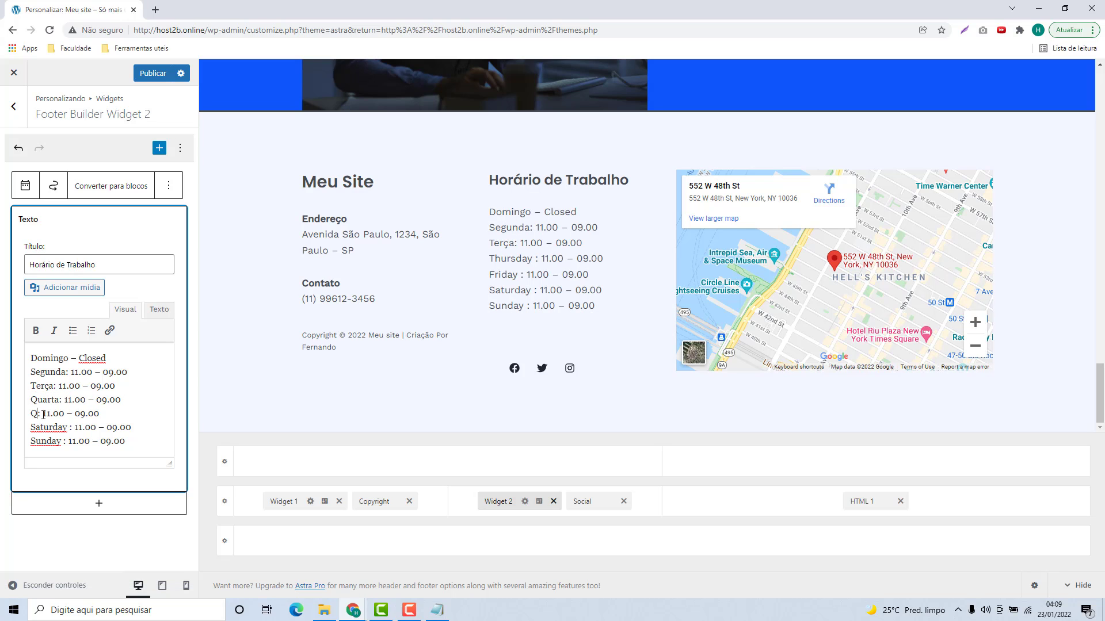
text(nta)
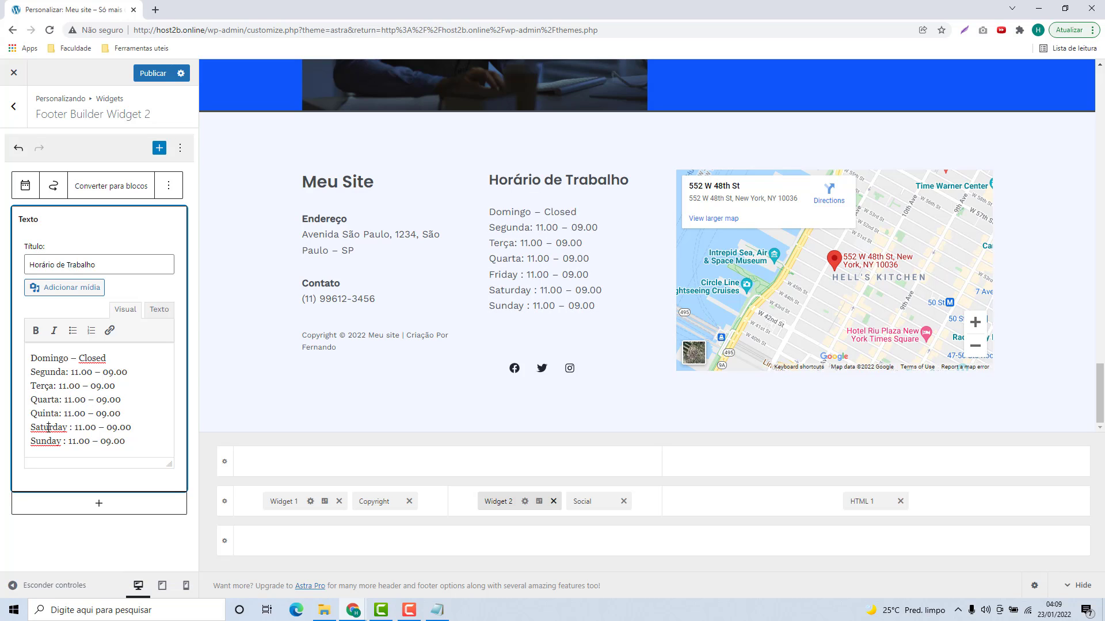
double_click(49, 428)
text(Sexta)
double_click(46, 441)
text(Sabado)
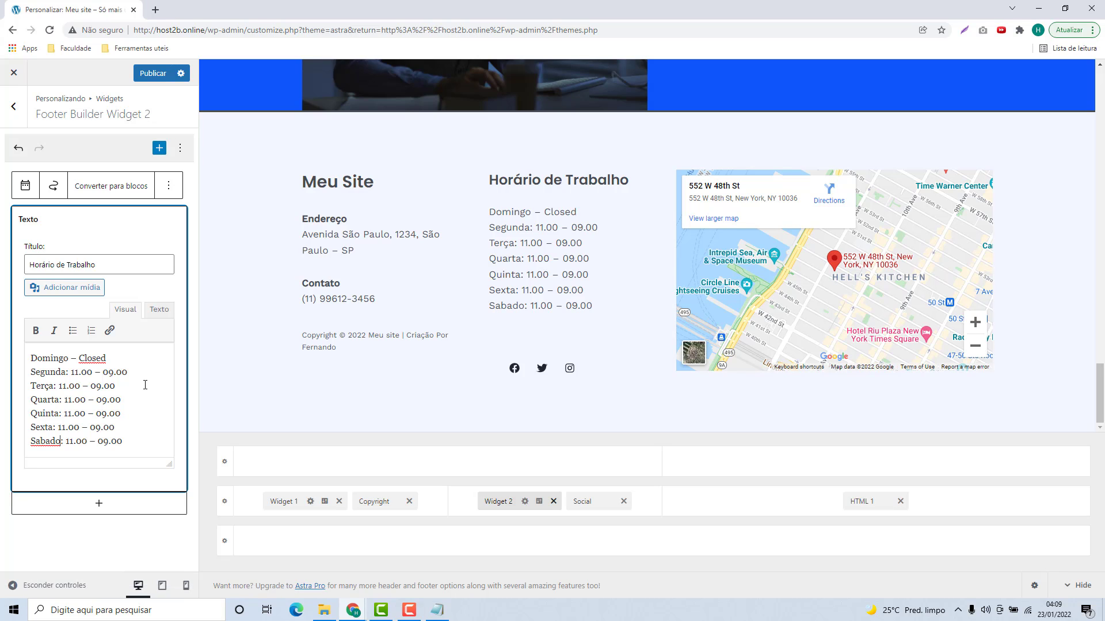
double_click(92, 358)
text(Fechad)
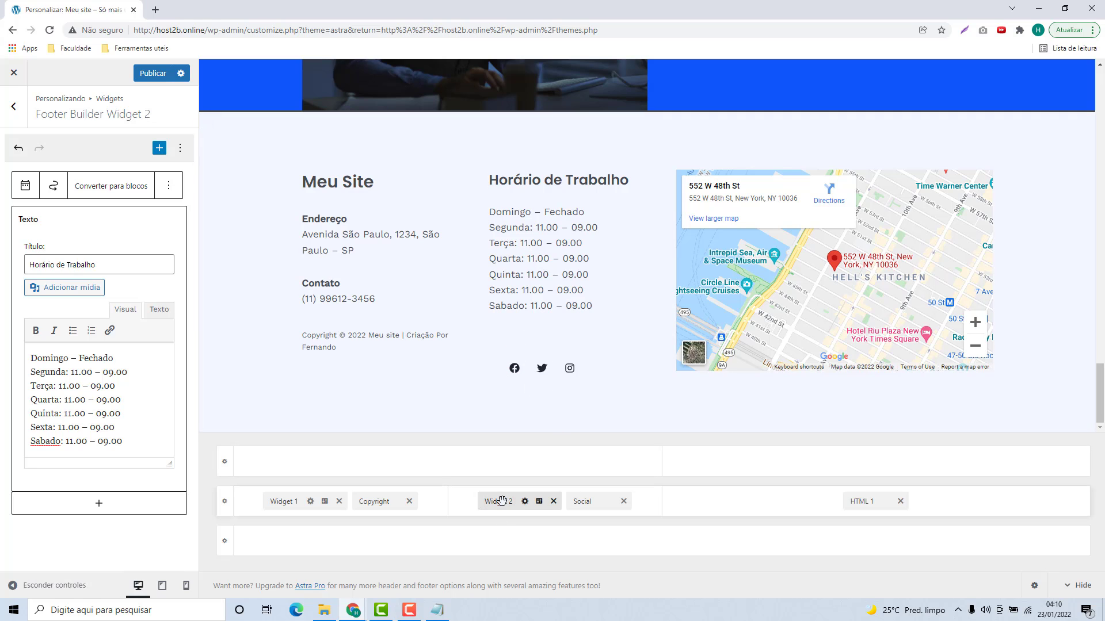
click(581, 503)
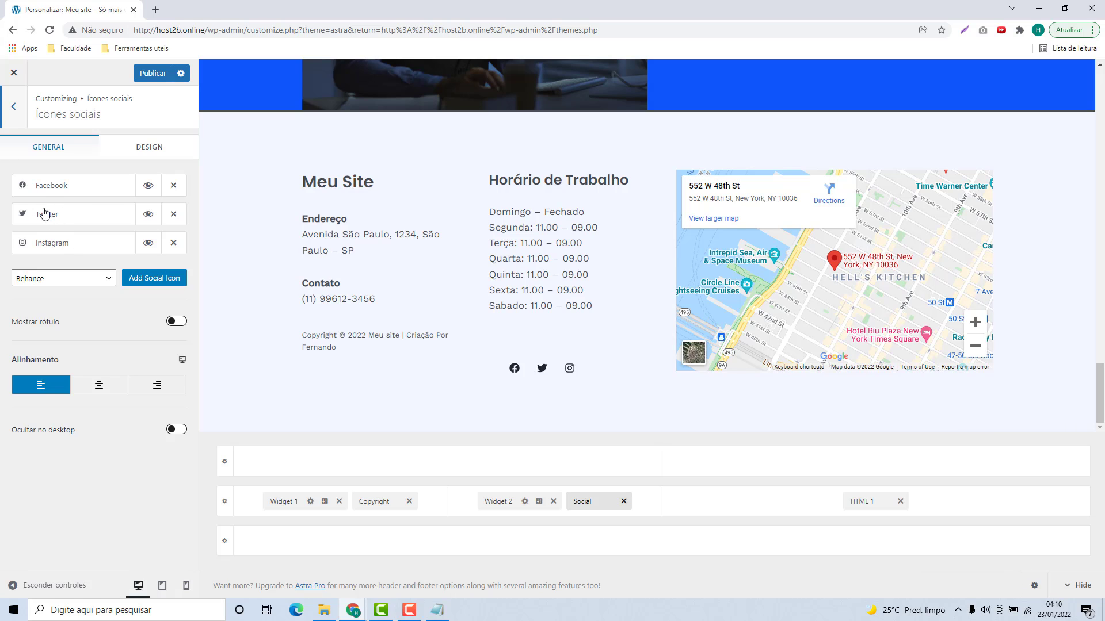
click(173, 215)
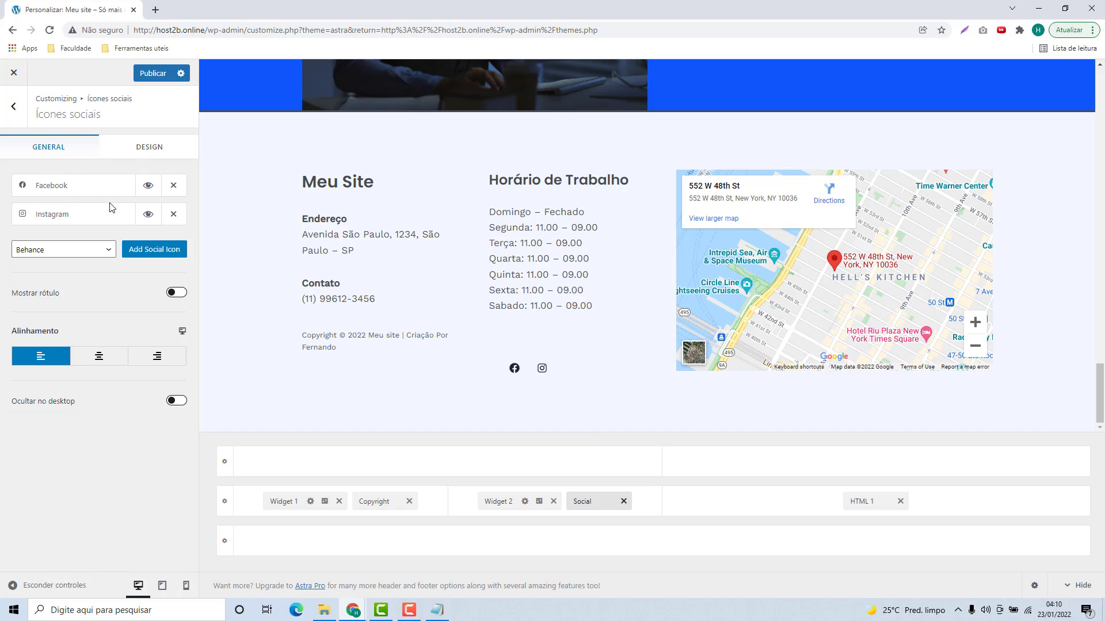
click(56, 191)
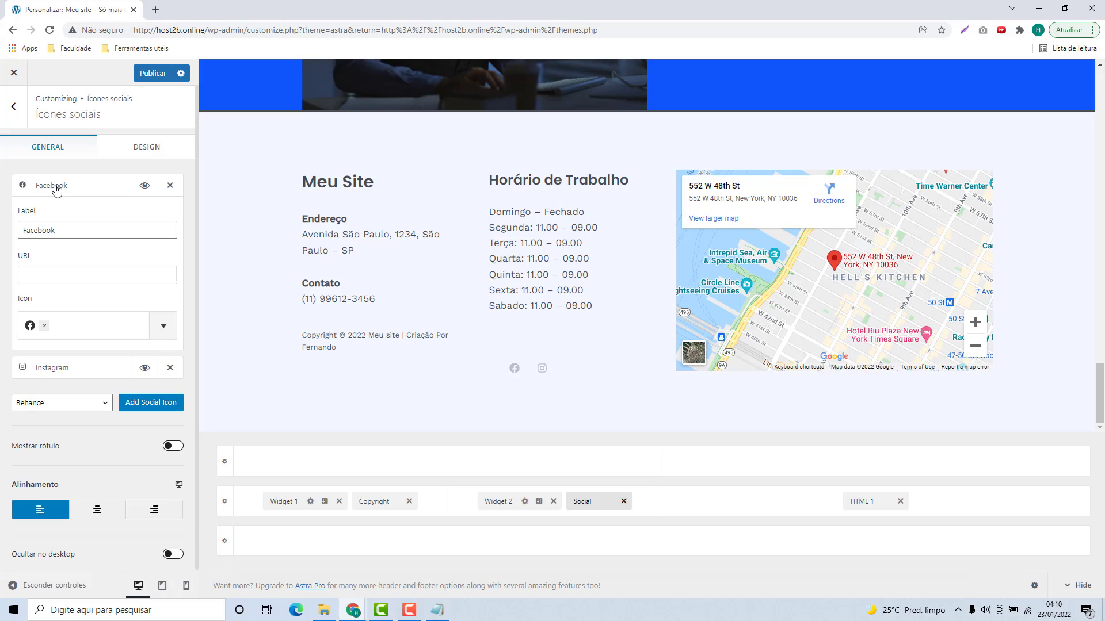
click(61, 278)
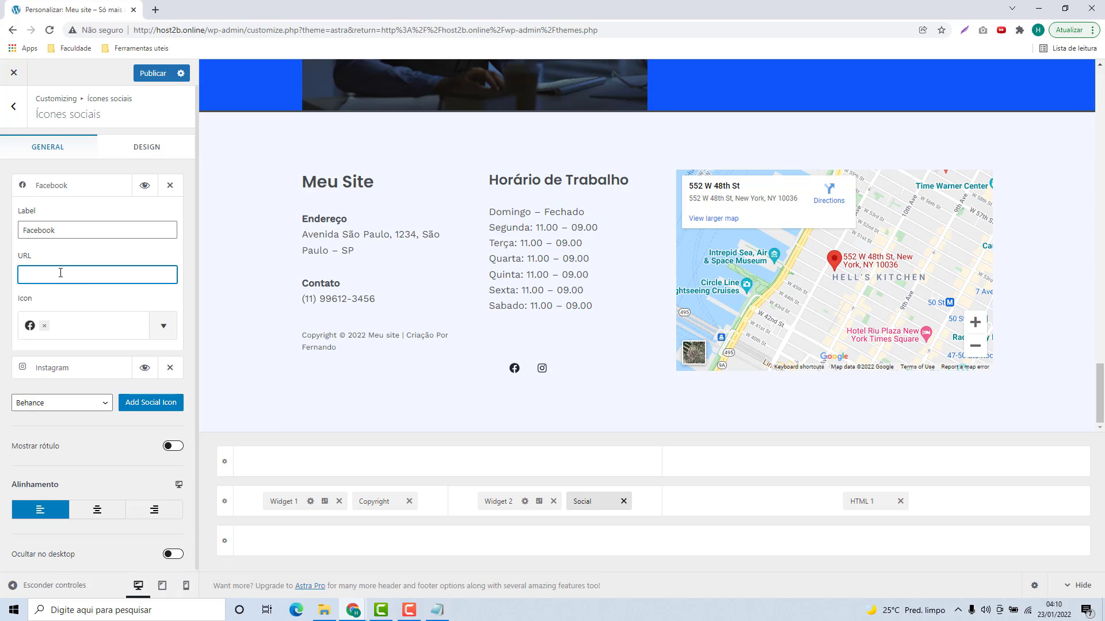
text(http)
text(s://facebook.com)
key(BackSpace)
text(/)
Step: Enter the Instagram profile URL for the Instagram icon
click(80, 369)
scroll(64, 377, down, 1)
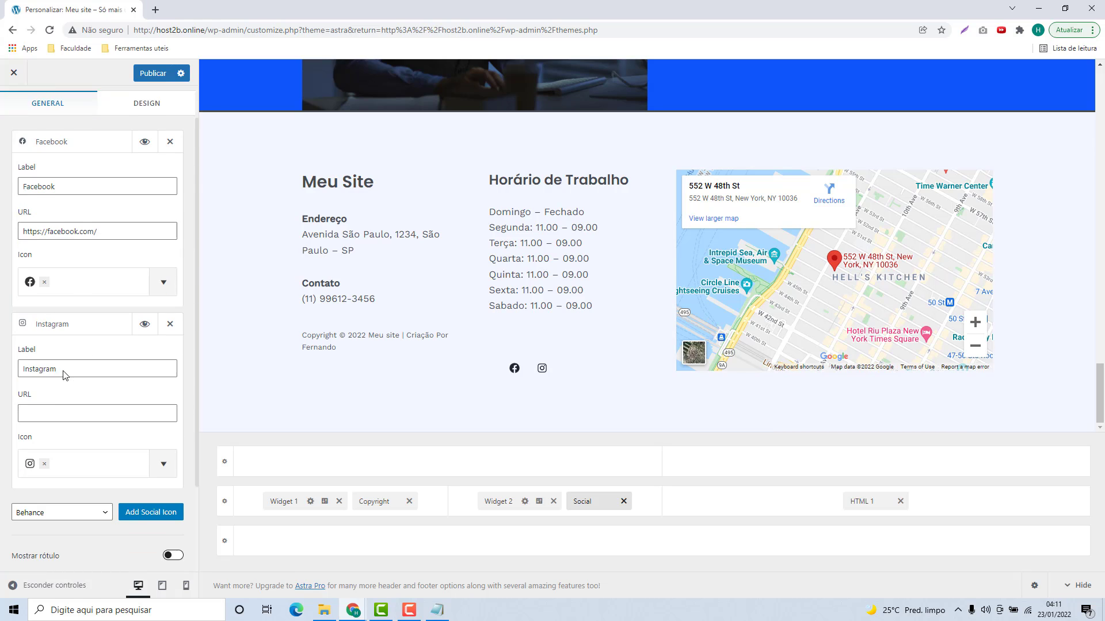
click(52, 399)
text(https://instagram.com/host2b/)
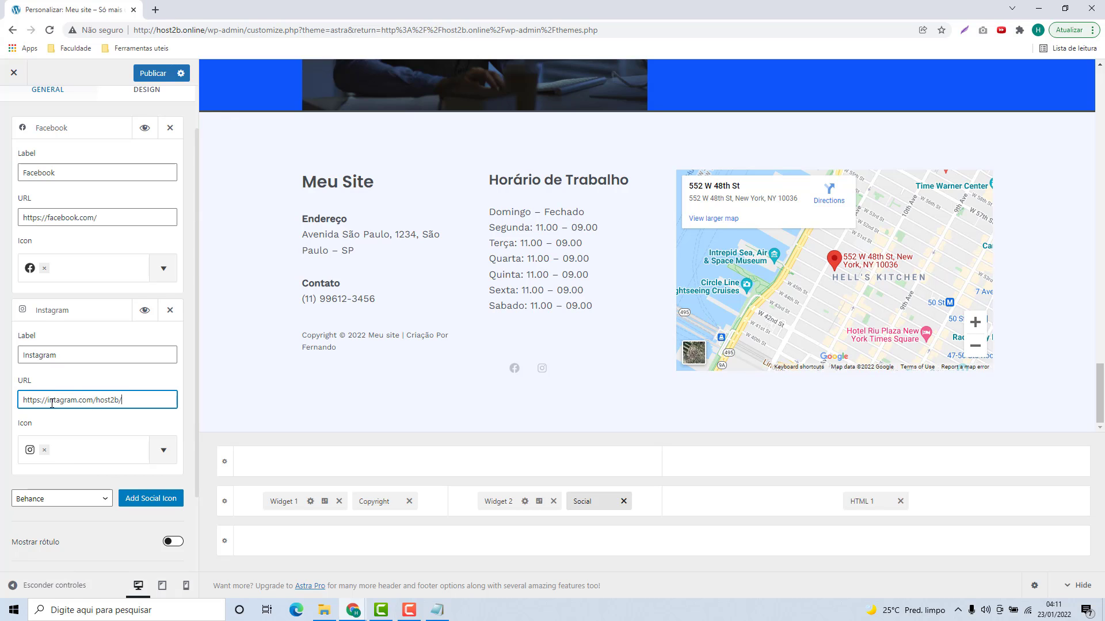
click(53, 401)
text(s)
click(75, 311)
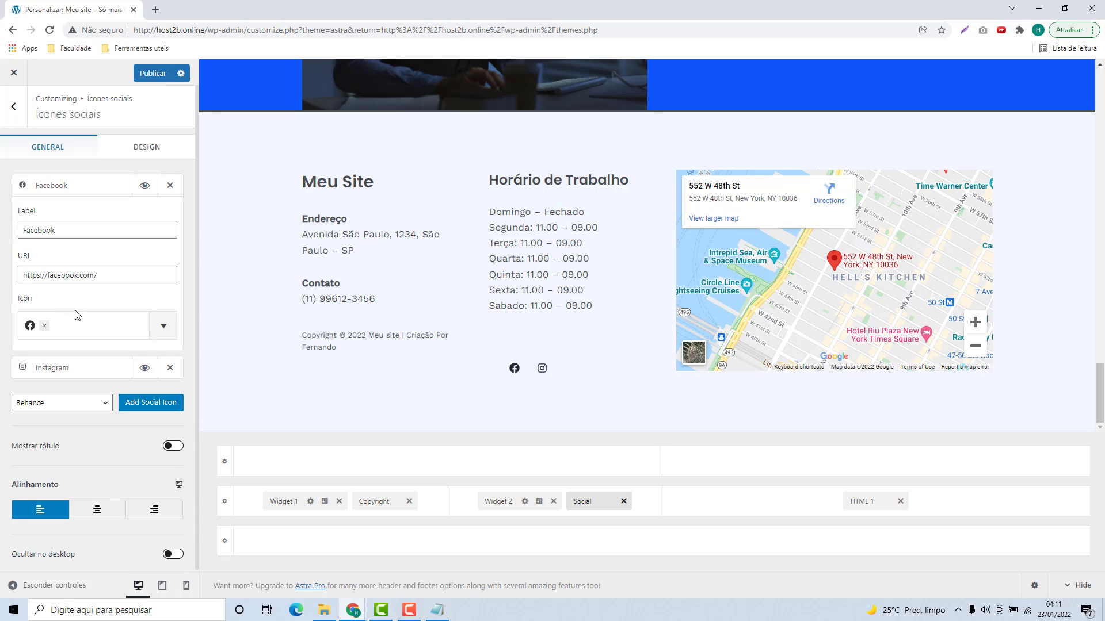
click(66, 190)
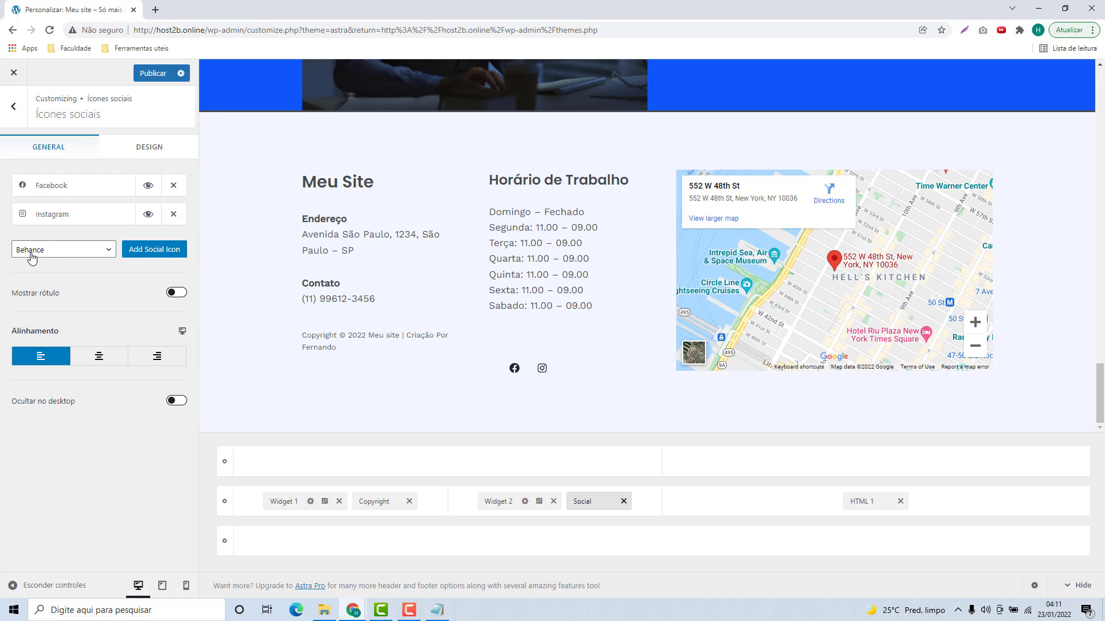
click(48, 253)
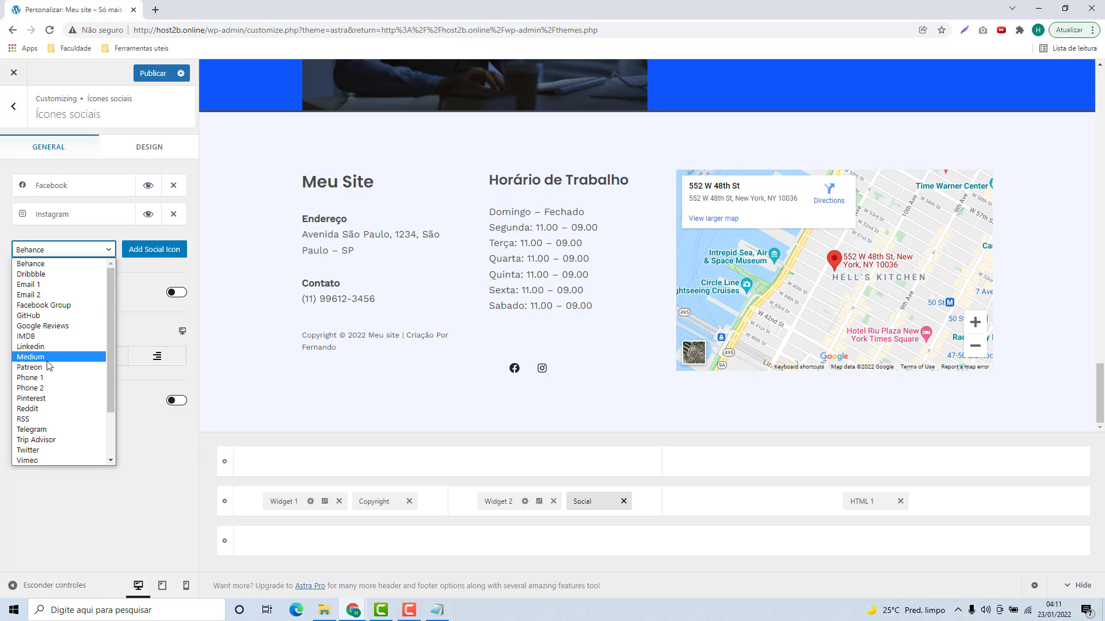
scroll(48, 366, down, 2)
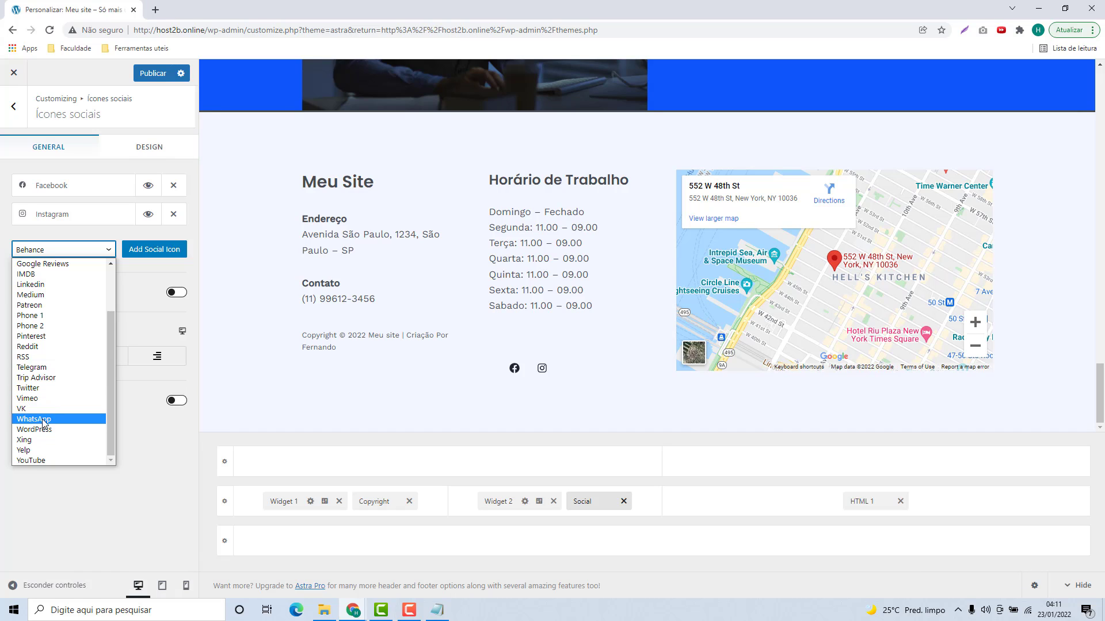
click(22, 460)
click(149, 255)
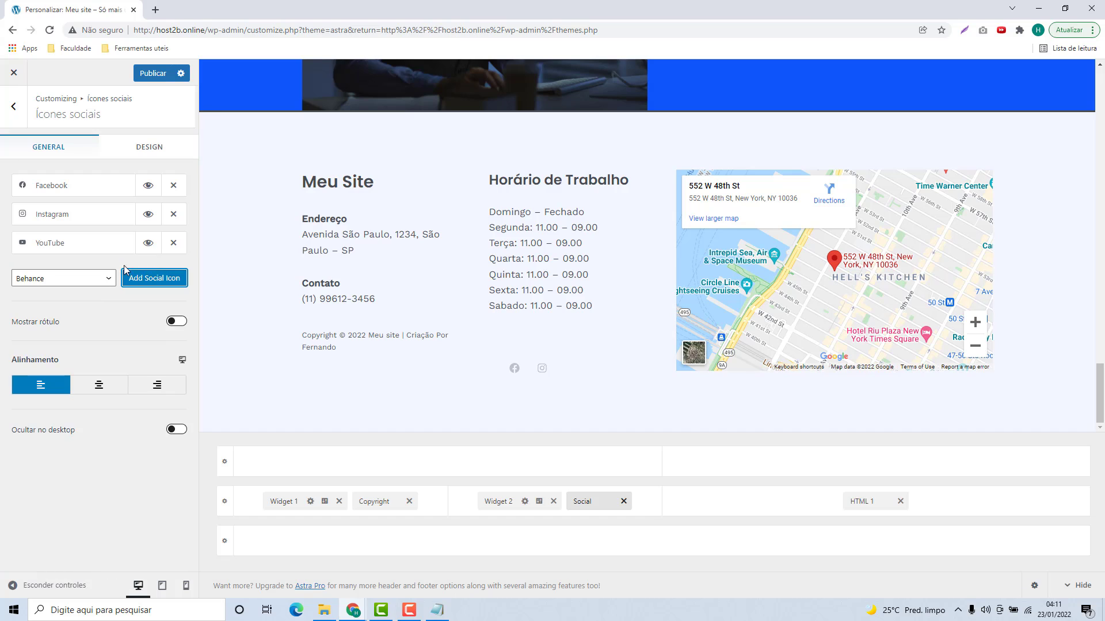
click(64, 244)
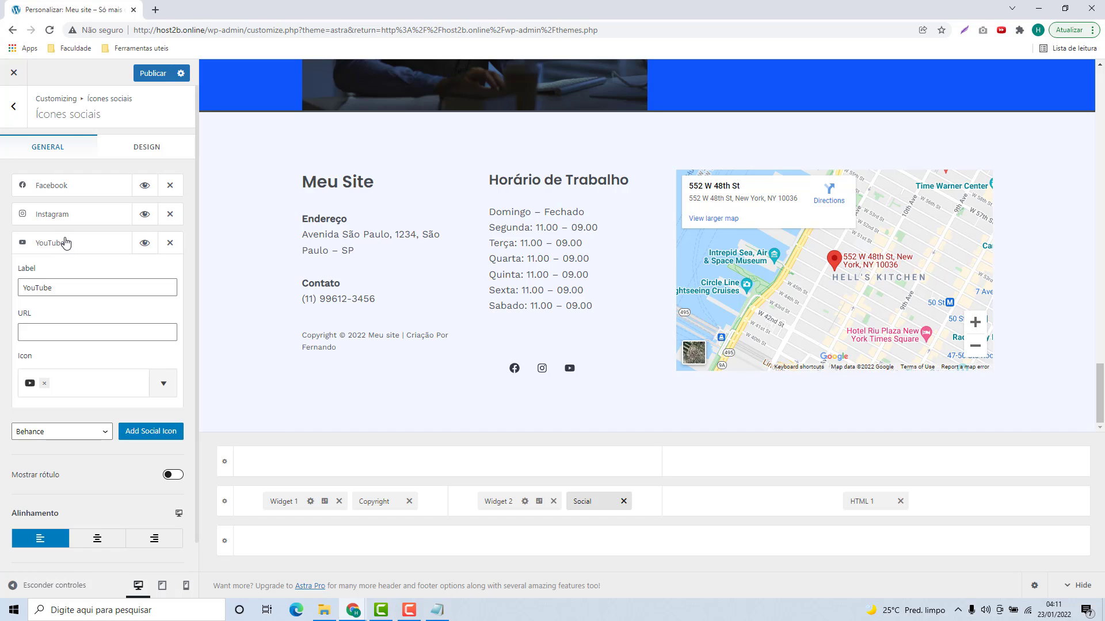
click(64, 333)
text(https)
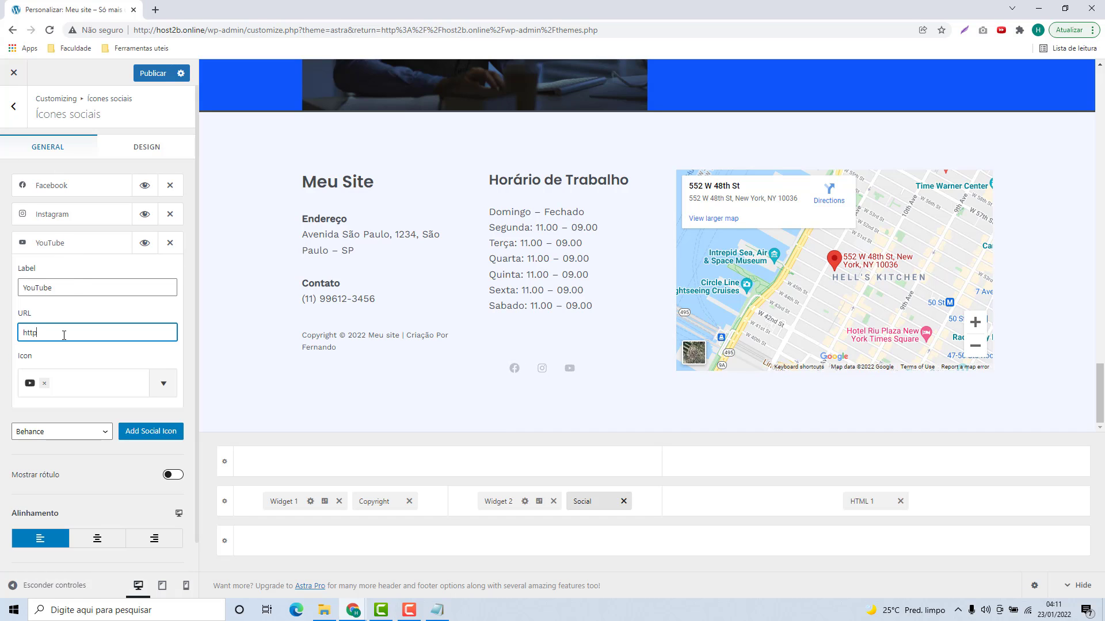
text(://youtube.com/c/Host2b)
click(87, 344)
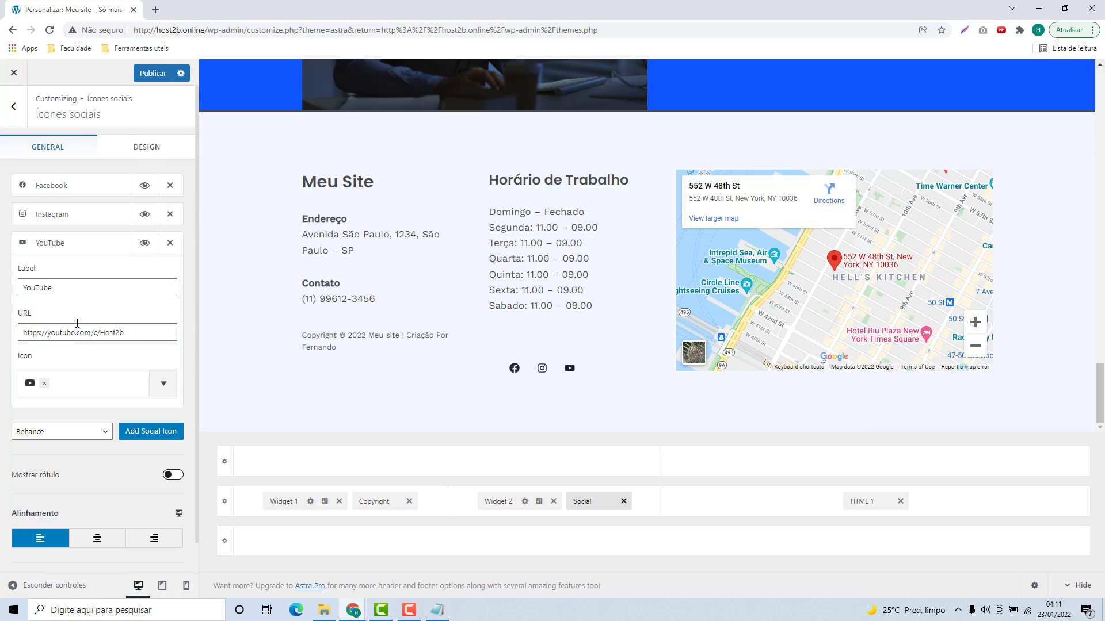
click(65, 246)
Step: Switch the social icon labels on and back off, leaving icons only
click(63, 277)
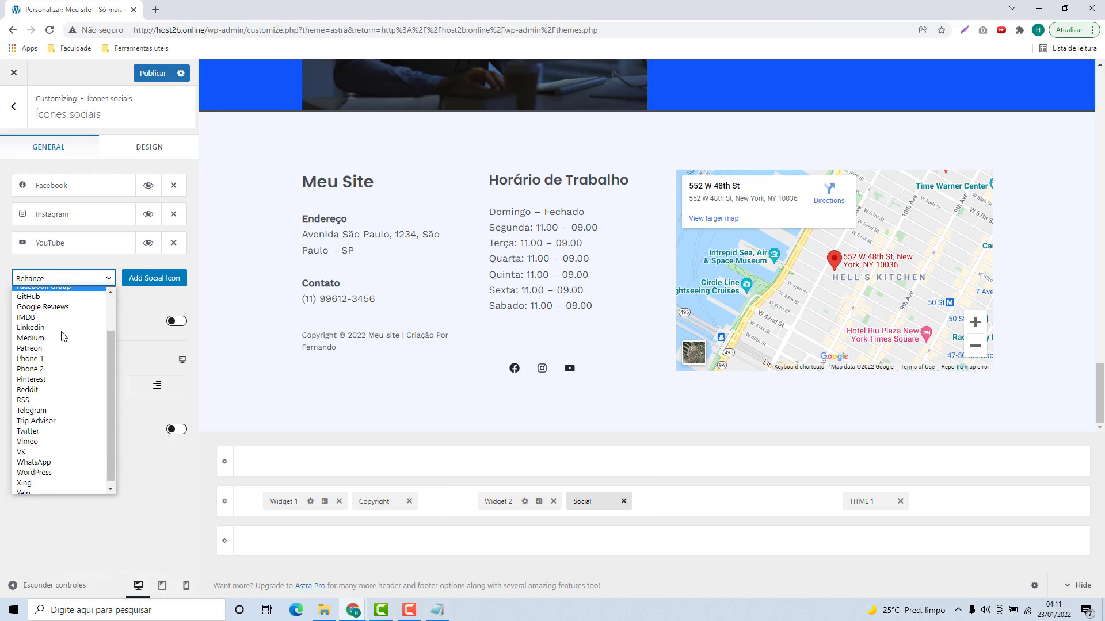
click(59, 278)
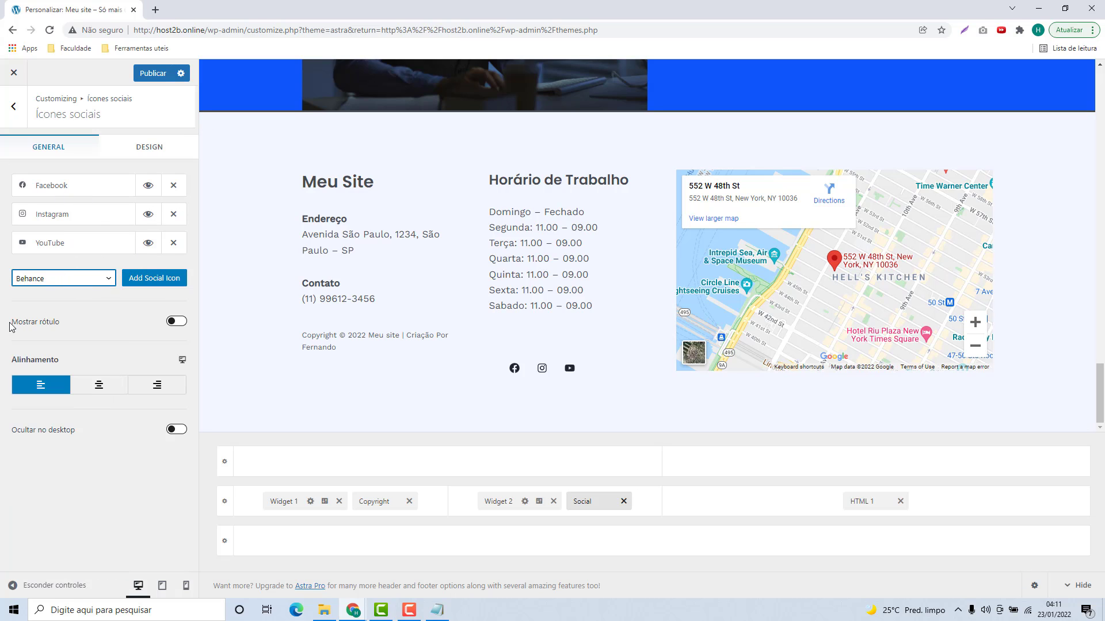
click(170, 324)
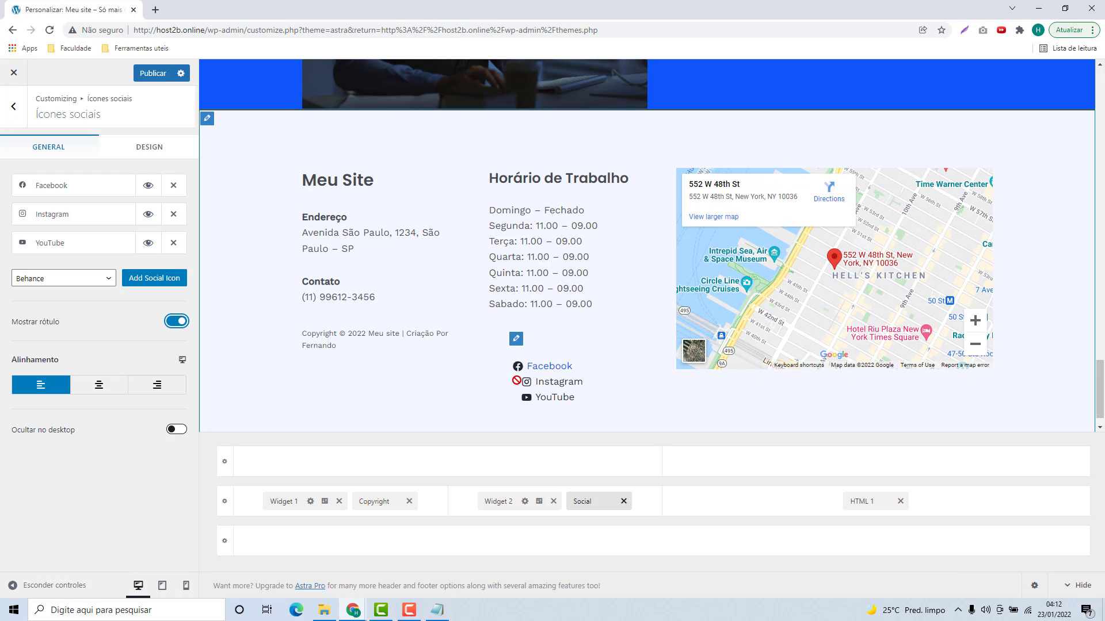
click(181, 322)
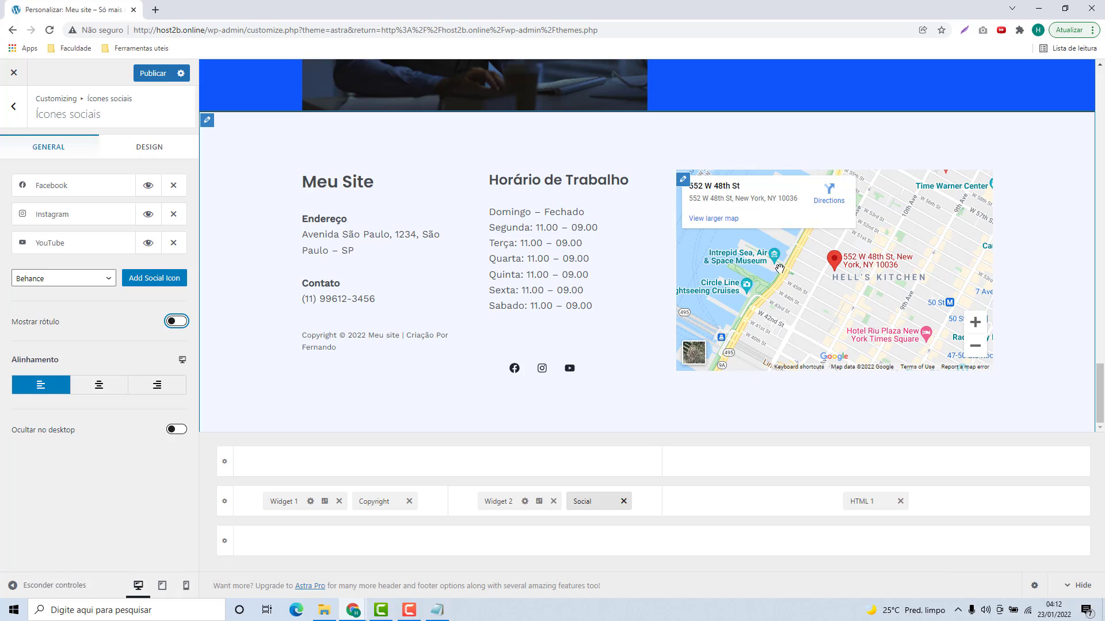
Step: Open the settings of the footer's HTML 1 block that contains the embedded Google map
click(857, 502)
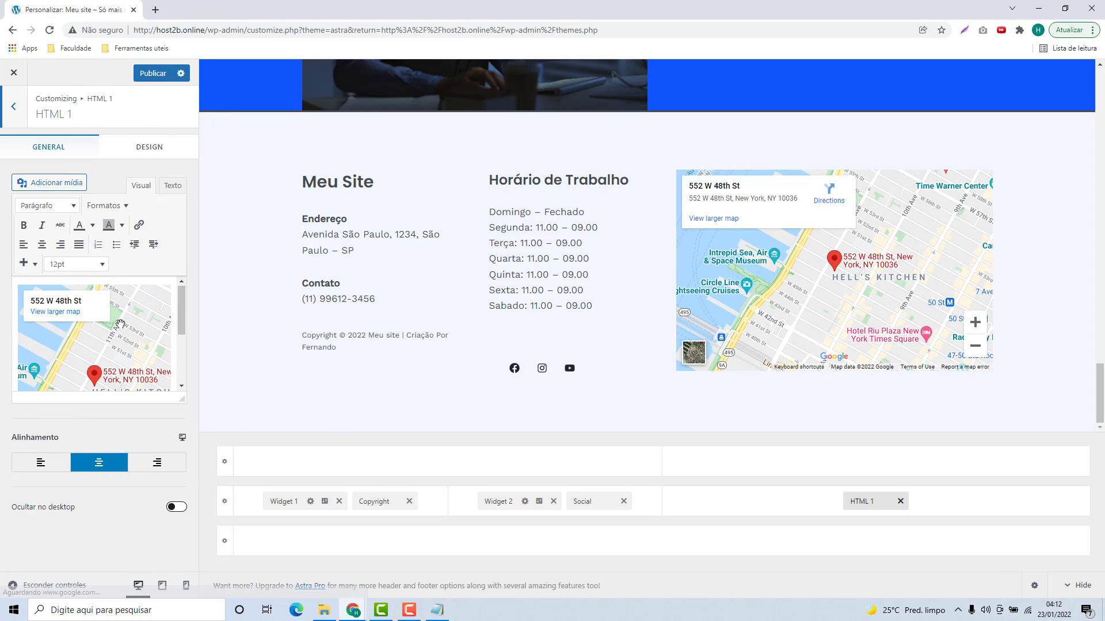
scroll(137, 320, down, 3)
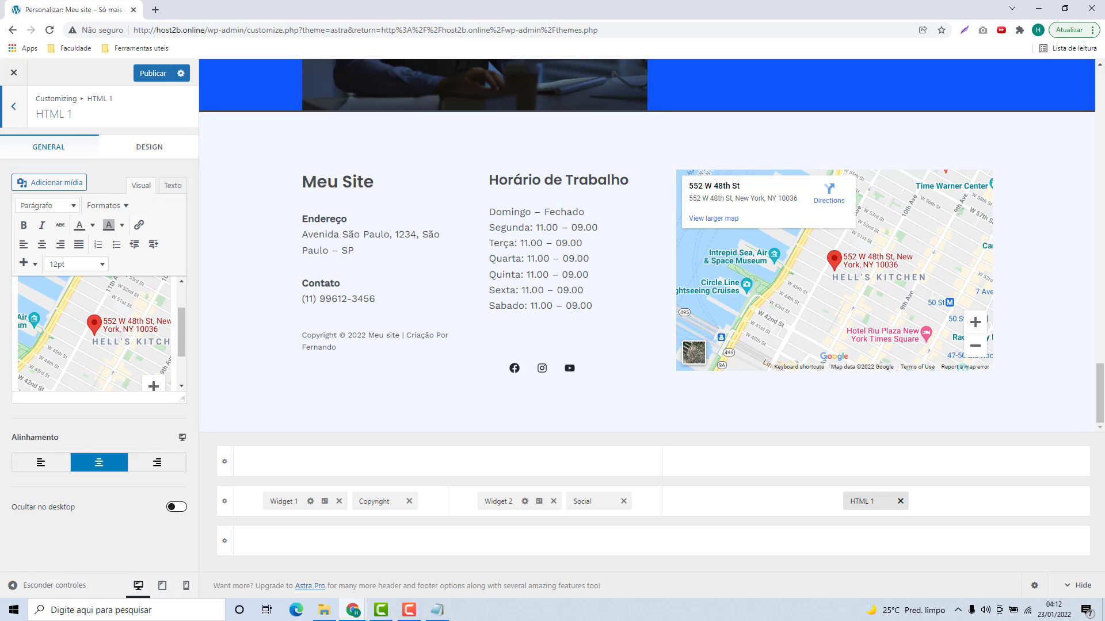
Step: Search 'avenida são paulo, sp' on Google in a new tab and open its map result
click(155, 10)
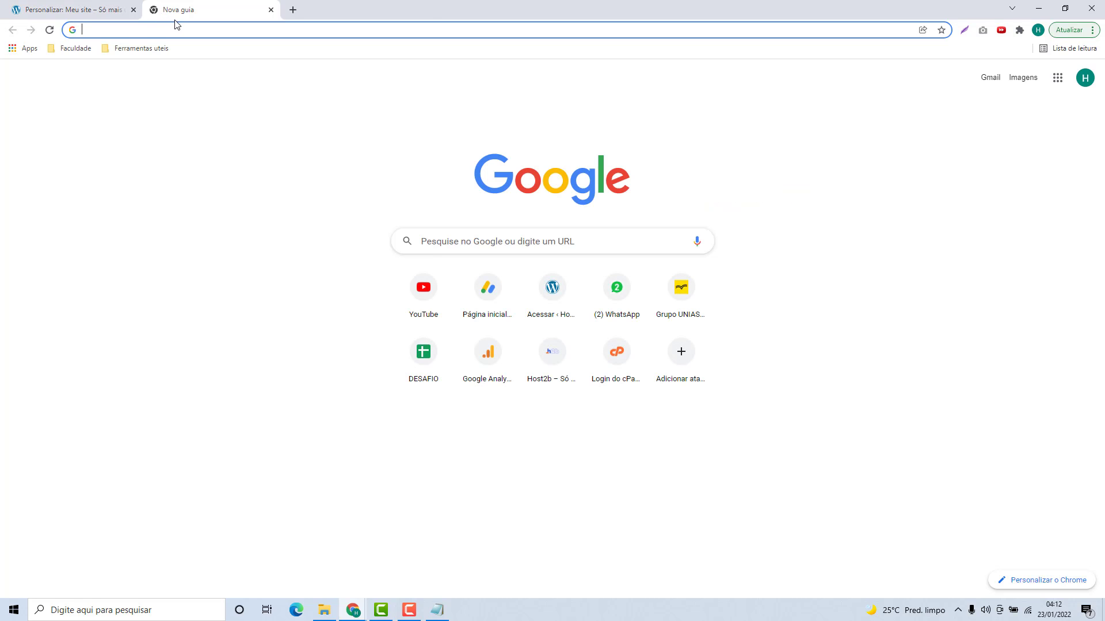
text(avenida são paulo, sp)
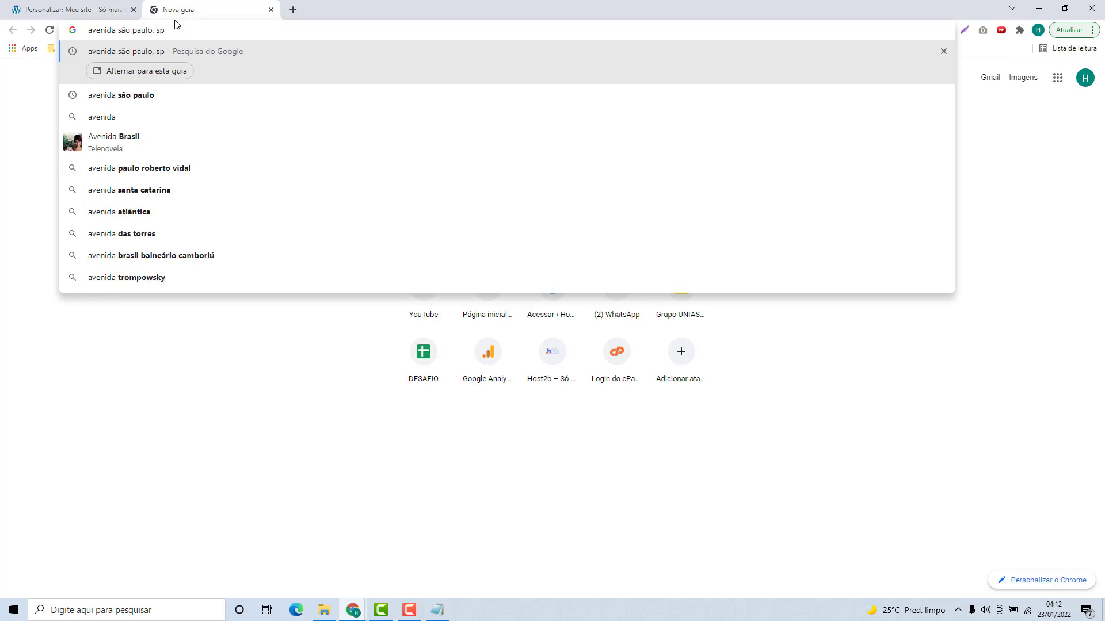
key(Return)
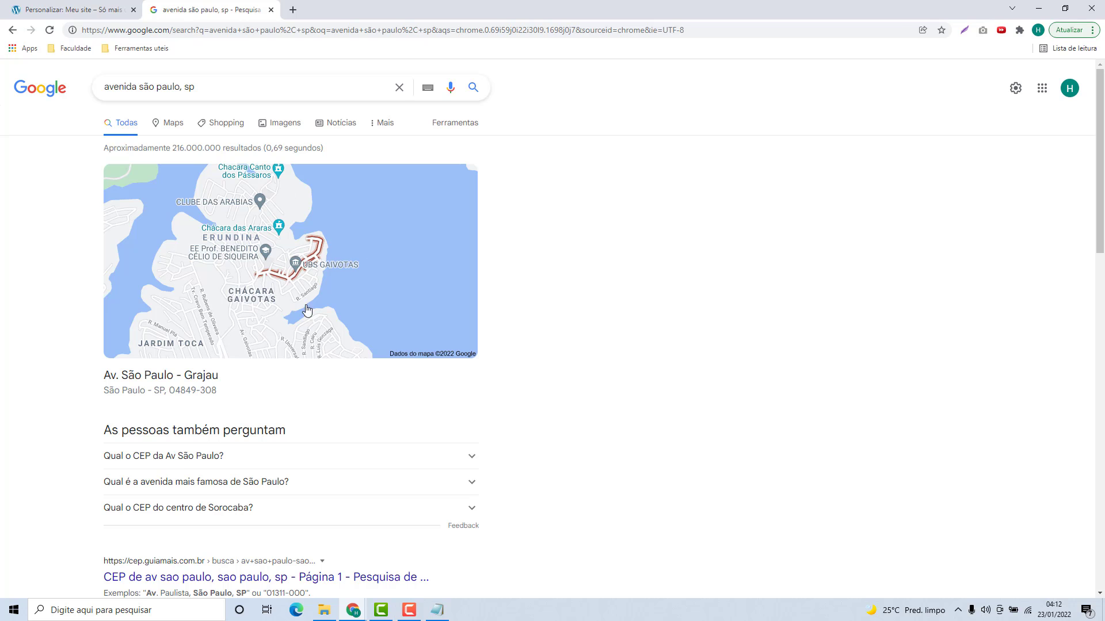
click(288, 251)
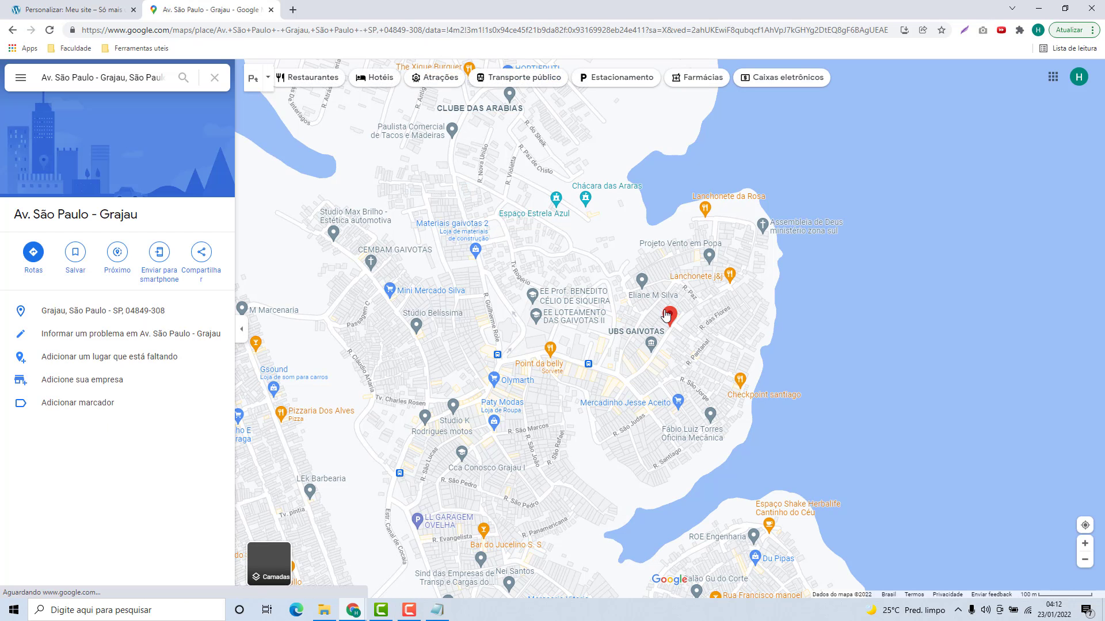
Step: Zoom around the Av. São Paulo - Grajau pin and open its Compartilhar sharing dialog
scroll(666, 315, down, 5)
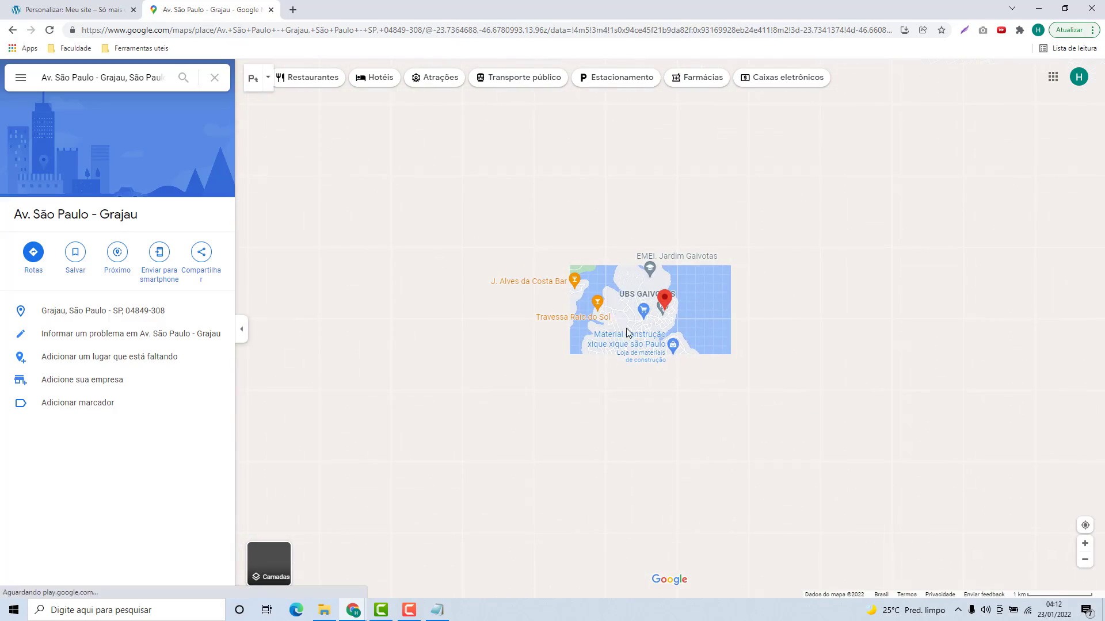
scroll(627, 333, up, 5)
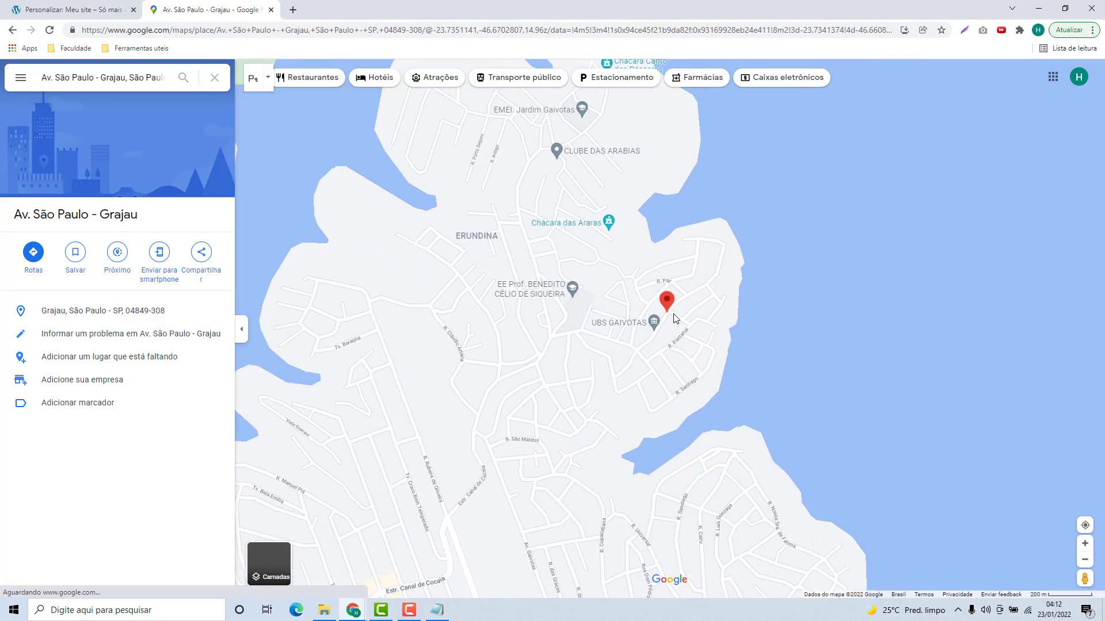
scroll(675, 318, up, 3)
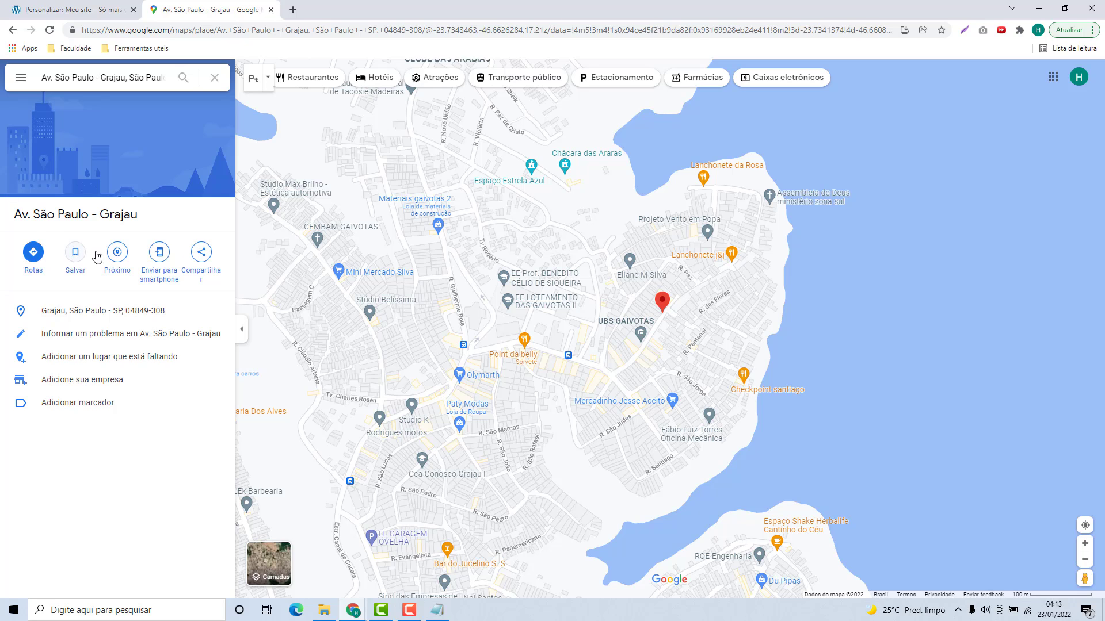
click(202, 256)
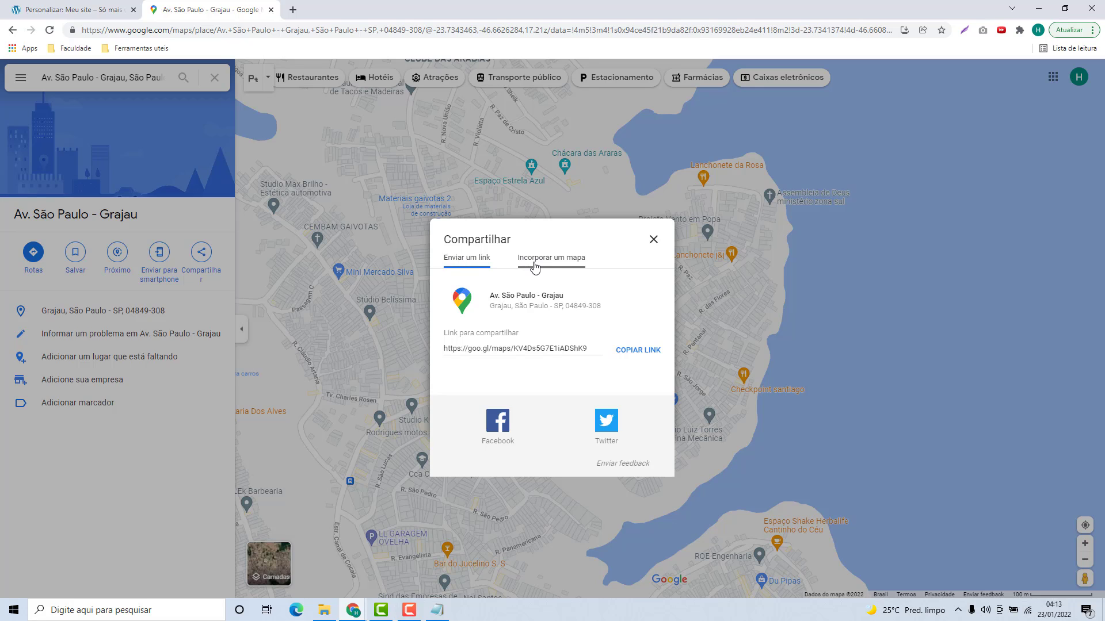
Step: Switch to the Incorporar um mapa tab and select the iframe embed code
click(536, 263)
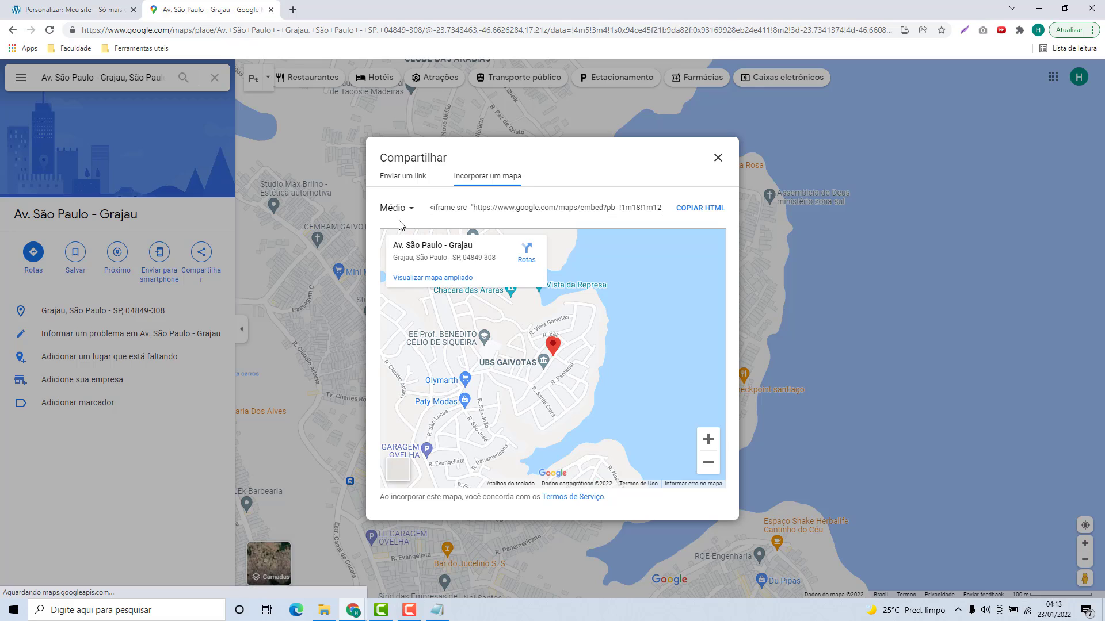
drag(451, 210, 617, 217)
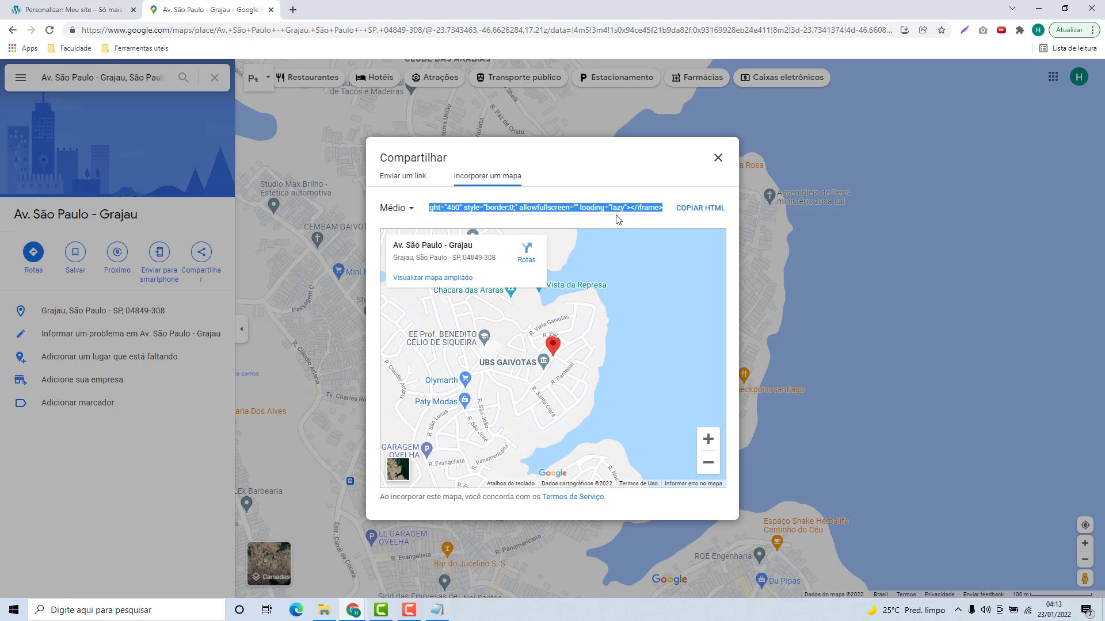
click(610, 222)
click(532, 208)
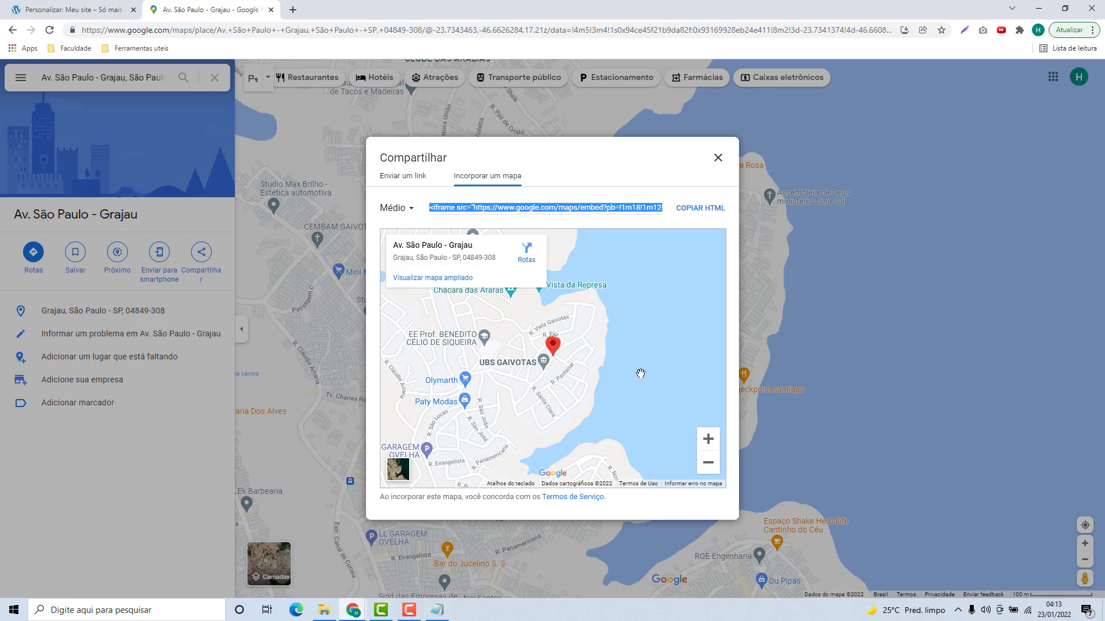
Step: Set a custom 500 x 400 map size and copy the resized embed HTML
click(395, 210)
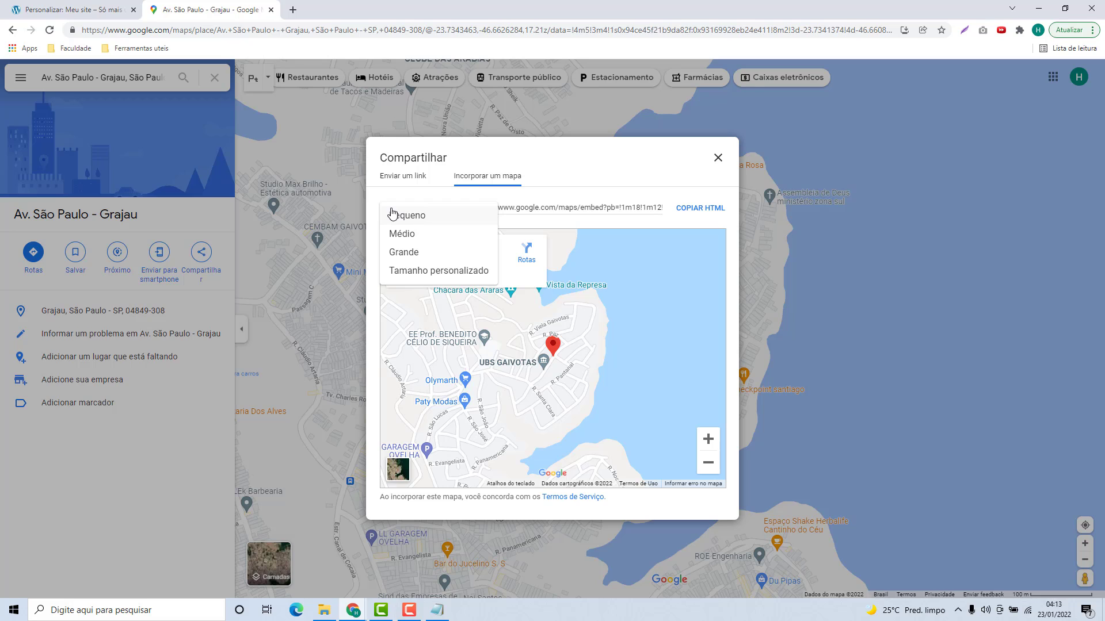
click(390, 270)
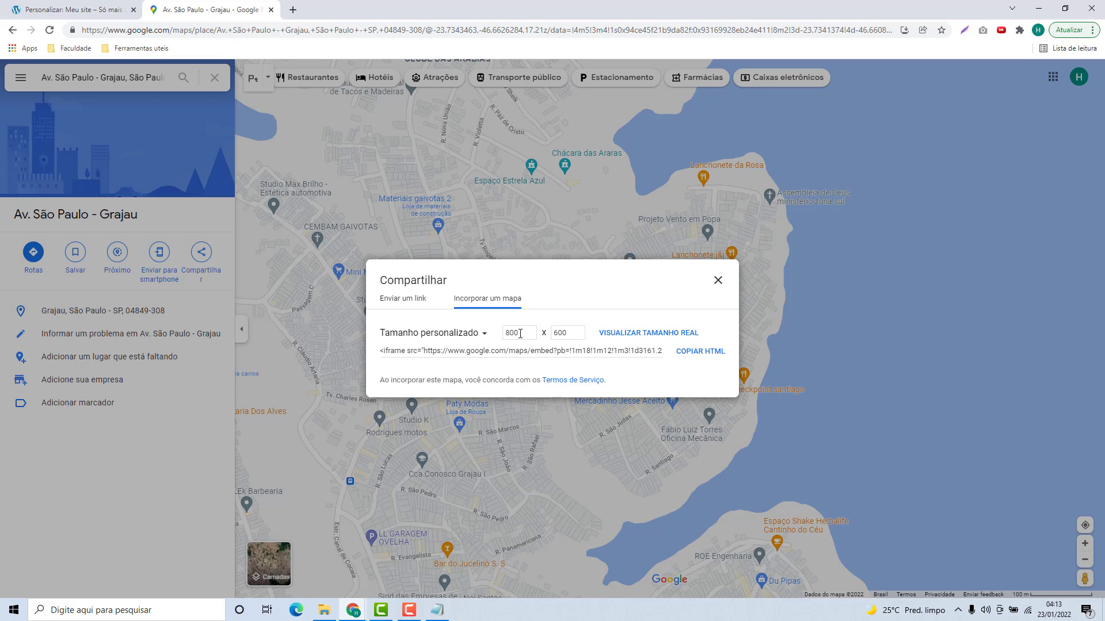
drag(520, 334, 503, 333)
text(50)
drag(572, 333, 543, 333)
text(400)
click(699, 357)
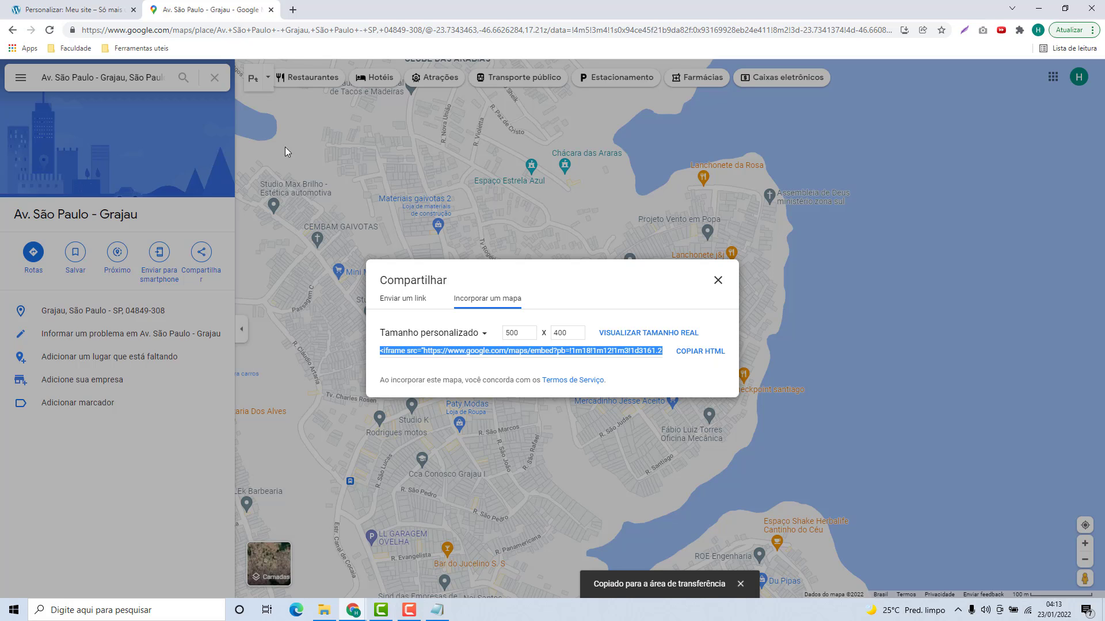
click(98, 17)
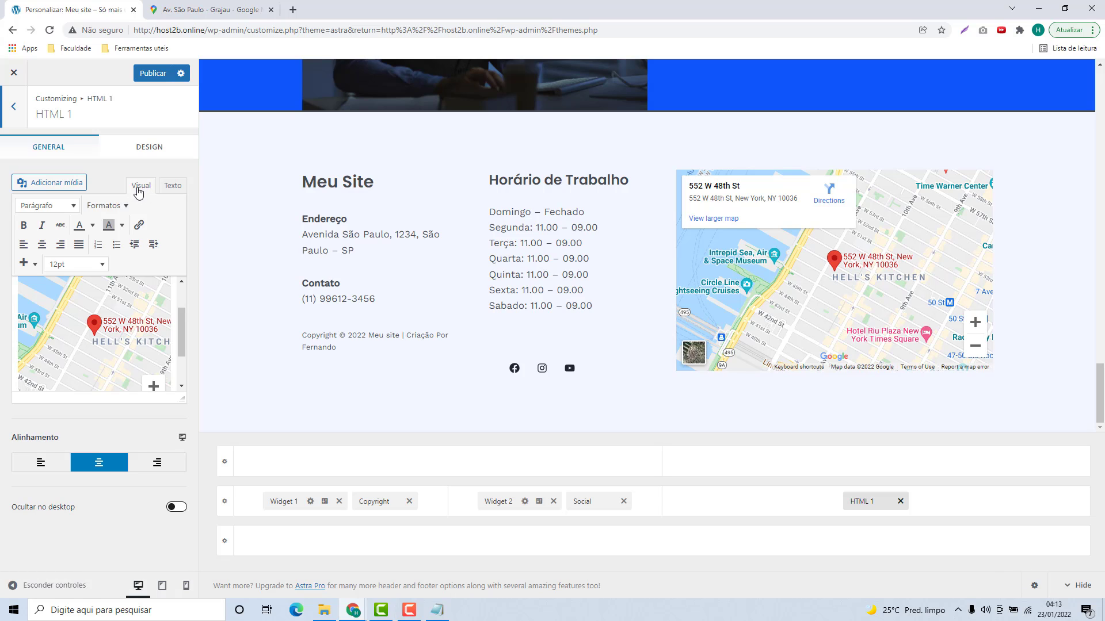
Step: Switch the HTML 1 editor to Texto view to reveal the existing New York map iframe code
click(173, 186)
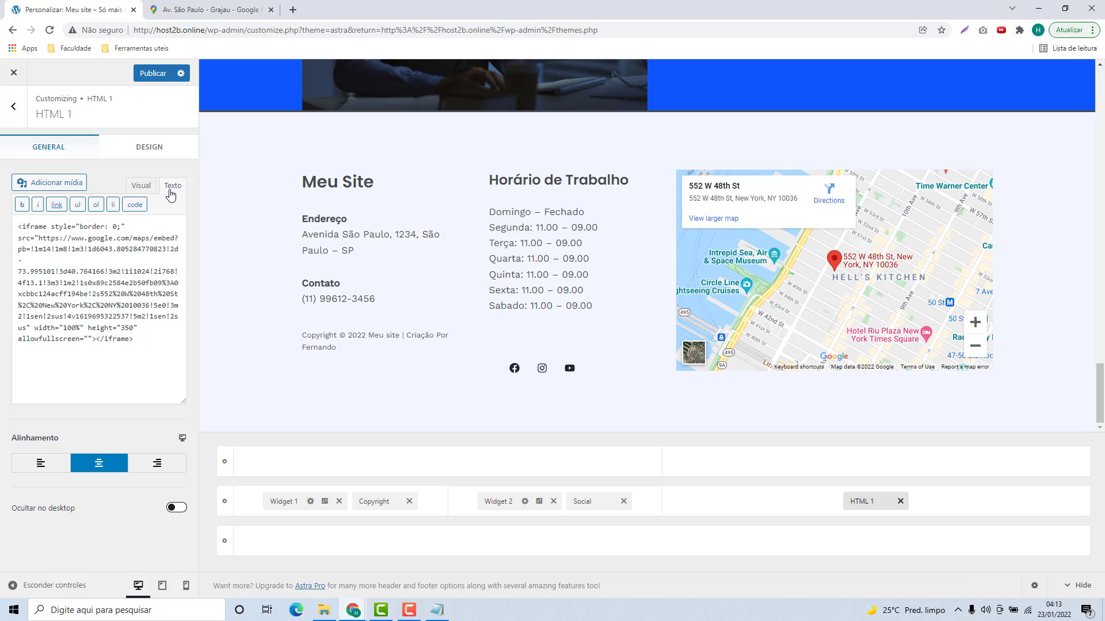